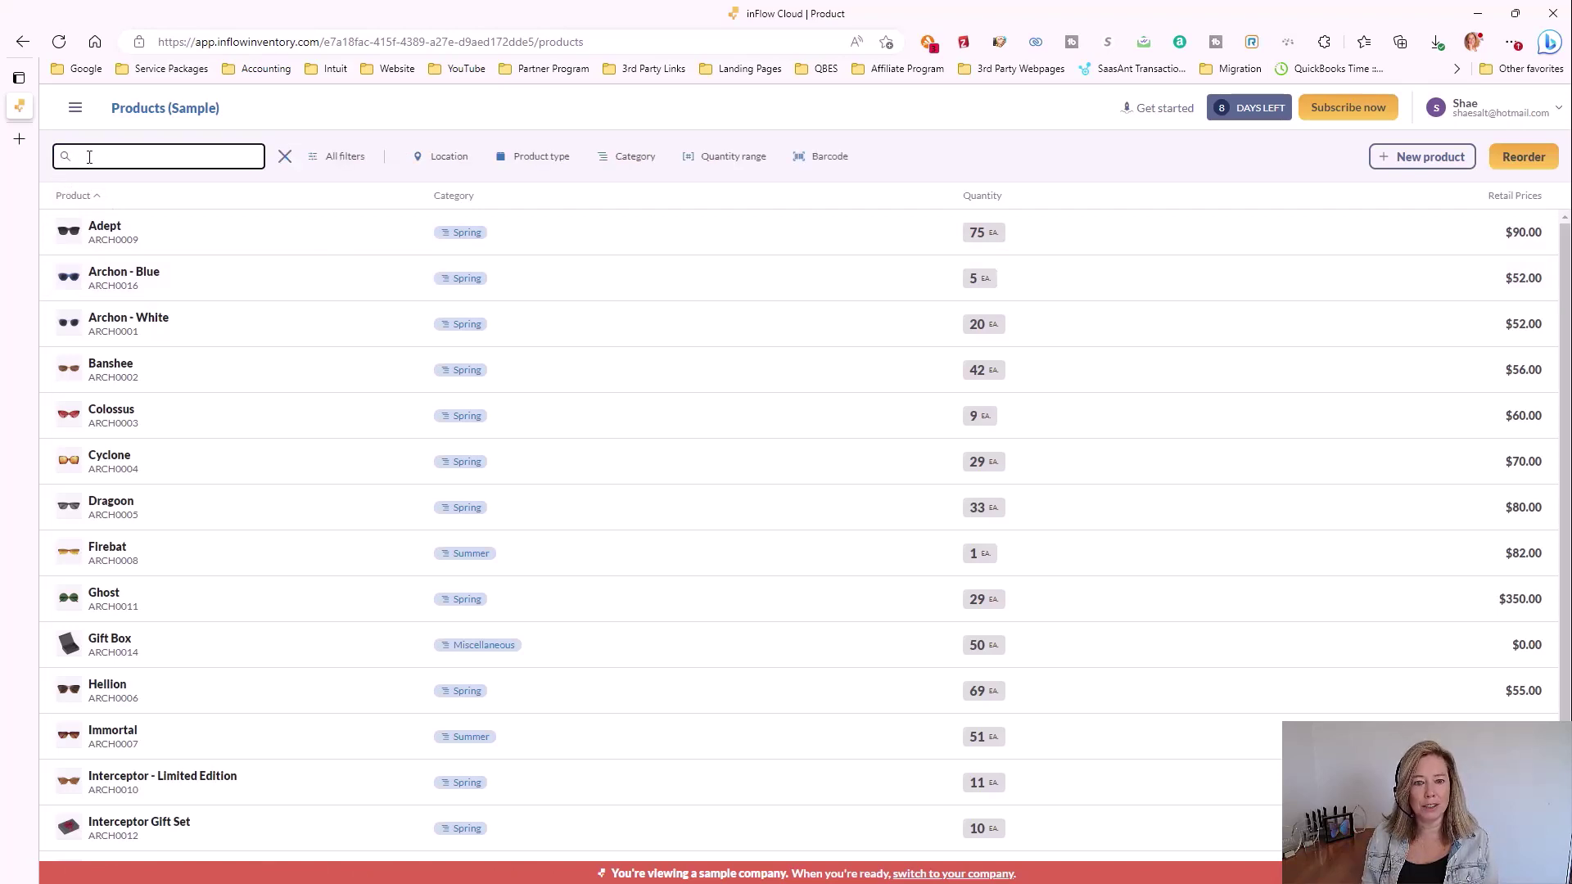
Step: Search the product list for "ade", clear the search and review the available product filters
{"action": "type", "text": "ade"}
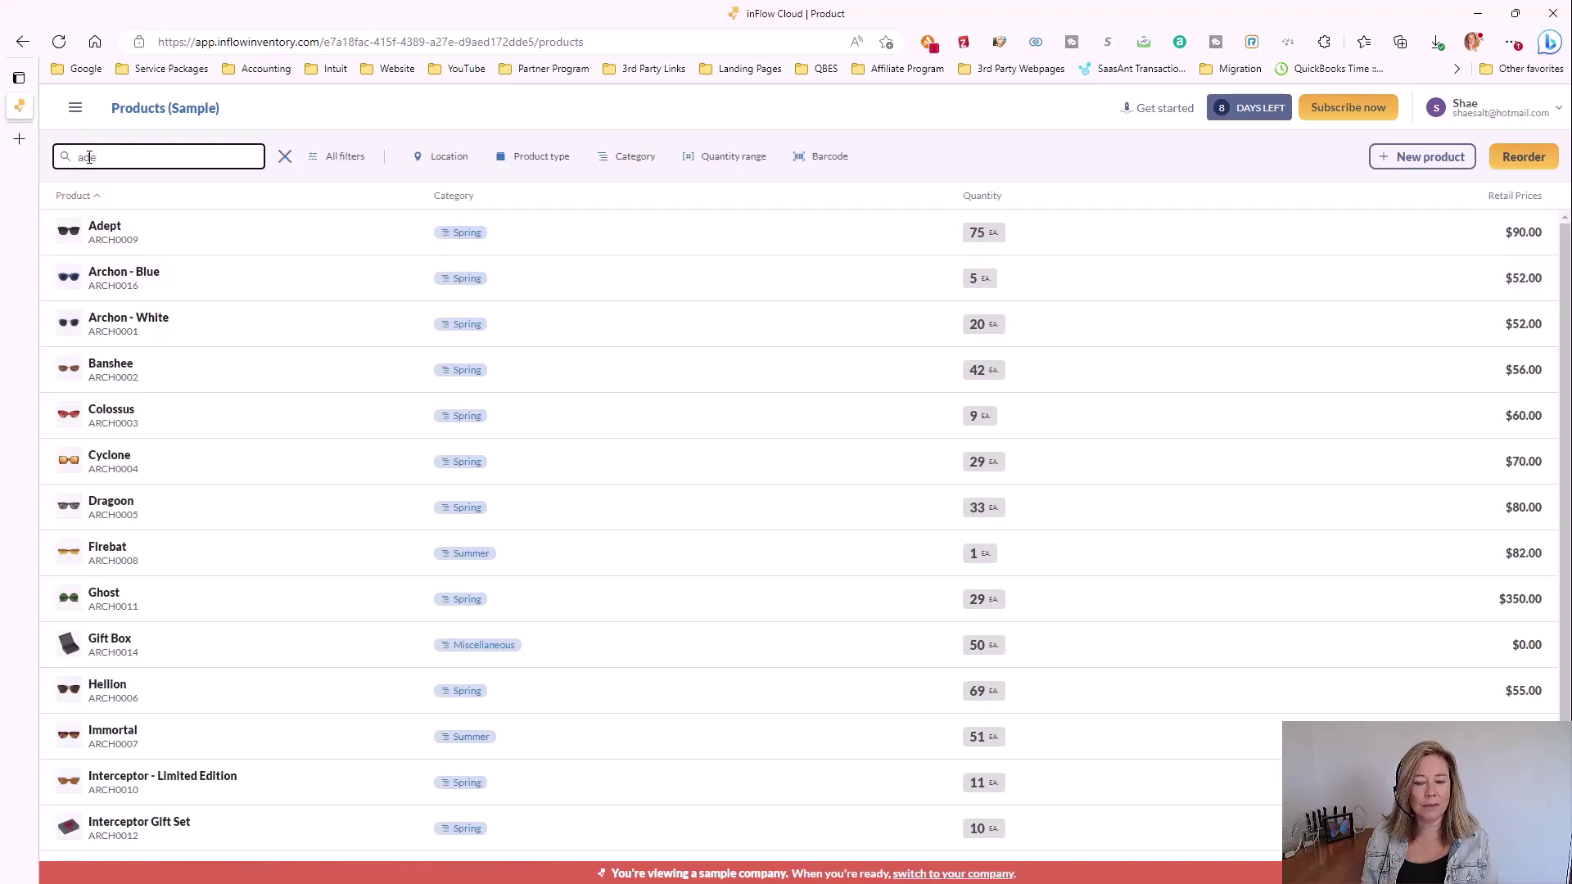
{"action": "left_click", "coordinate": [285, 157]}
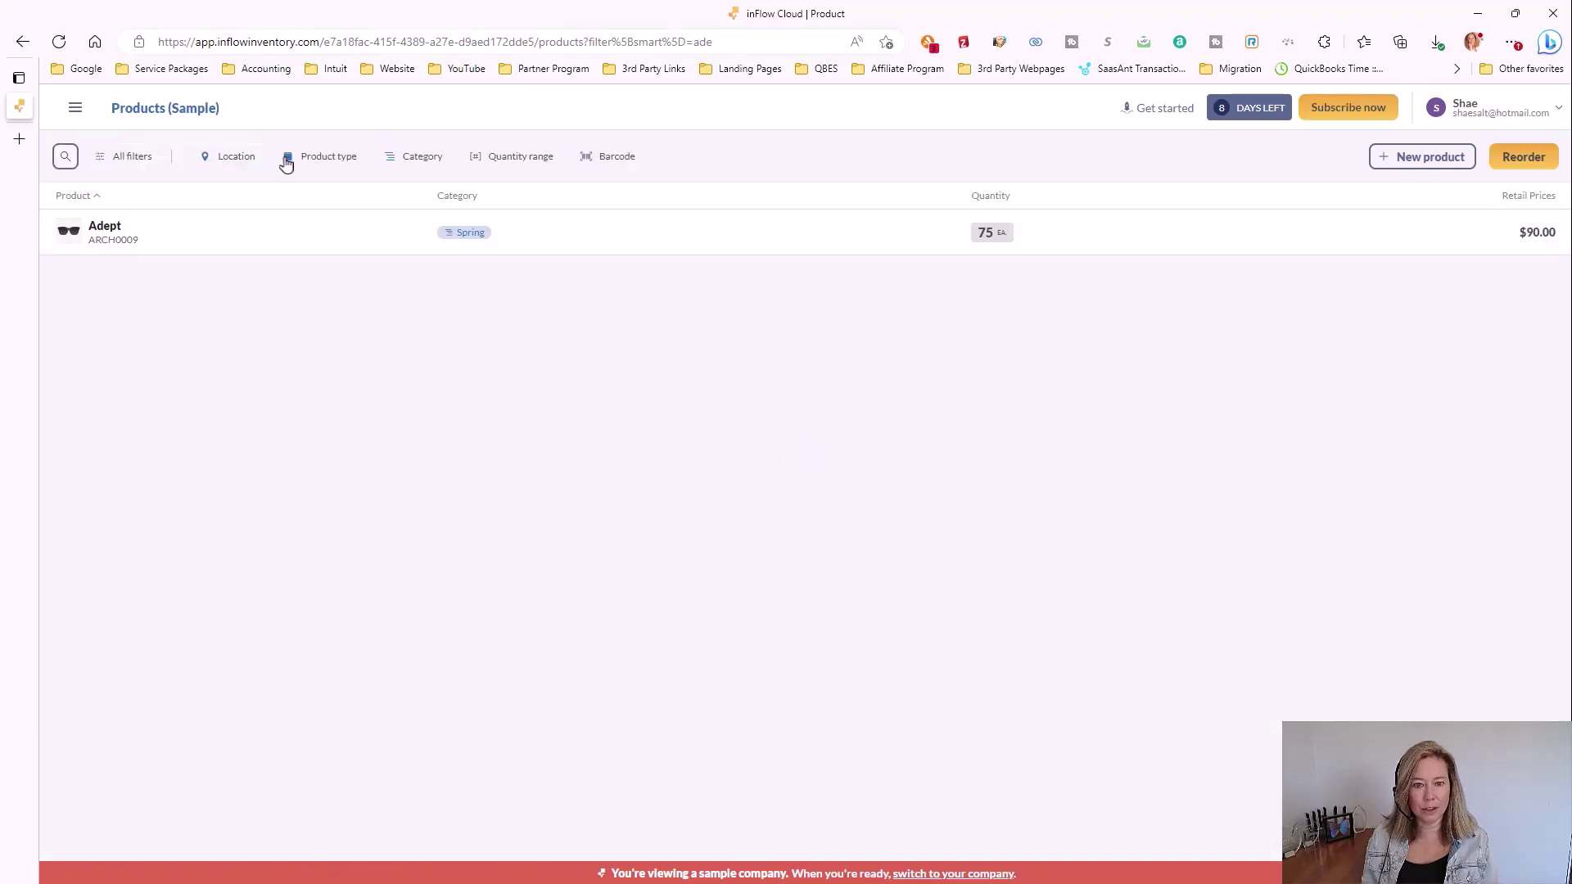
{"action": "left_click", "coordinate": [125, 161]}
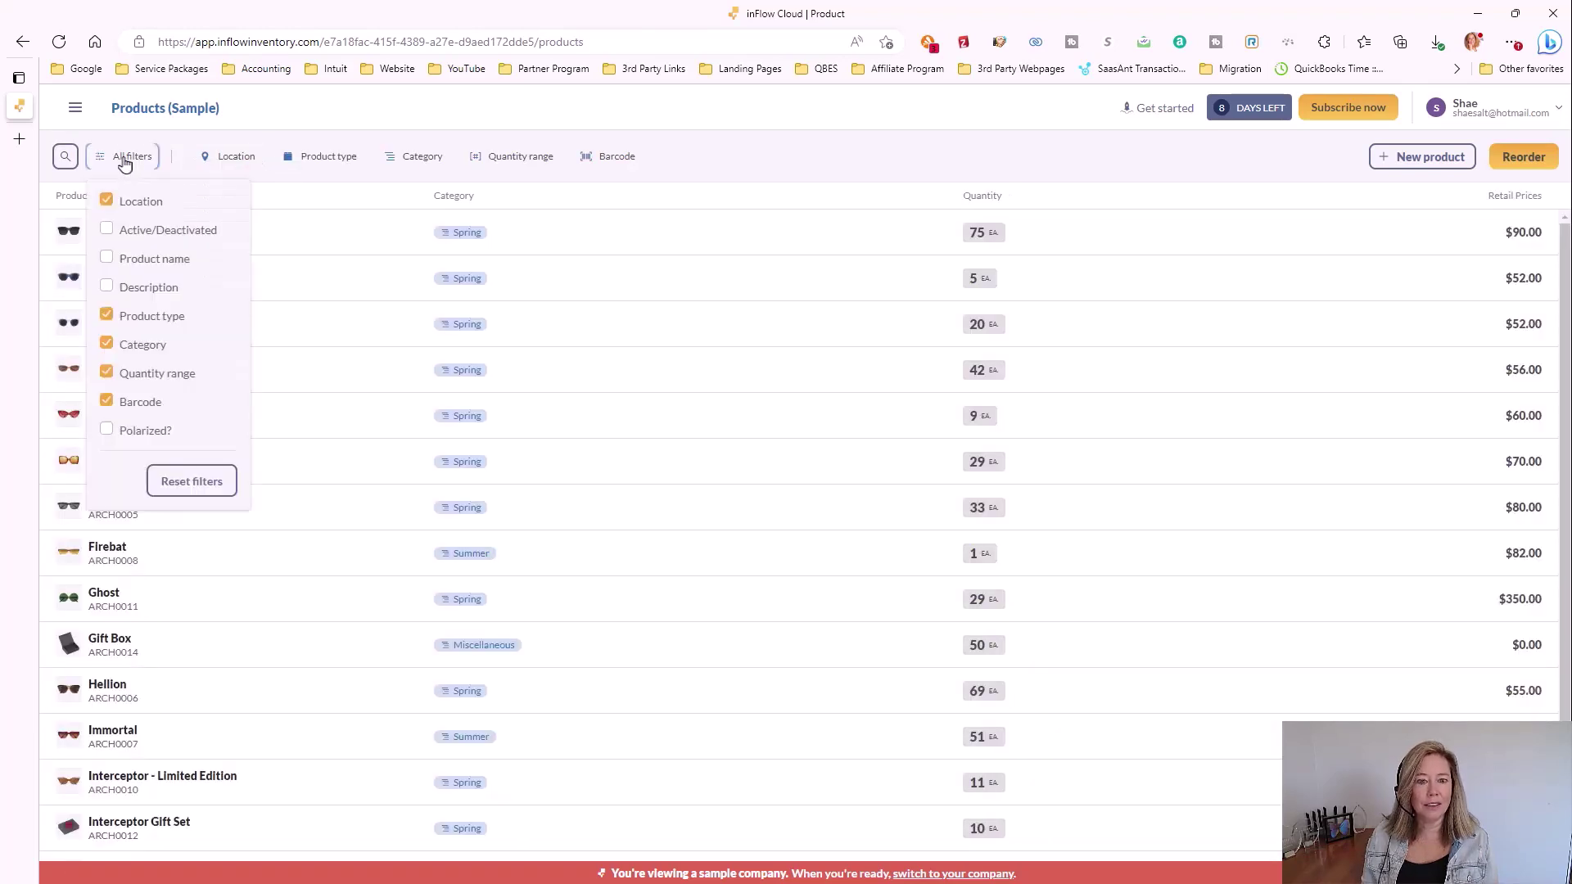
{"action": "left_click", "coordinate": [126, 161]}
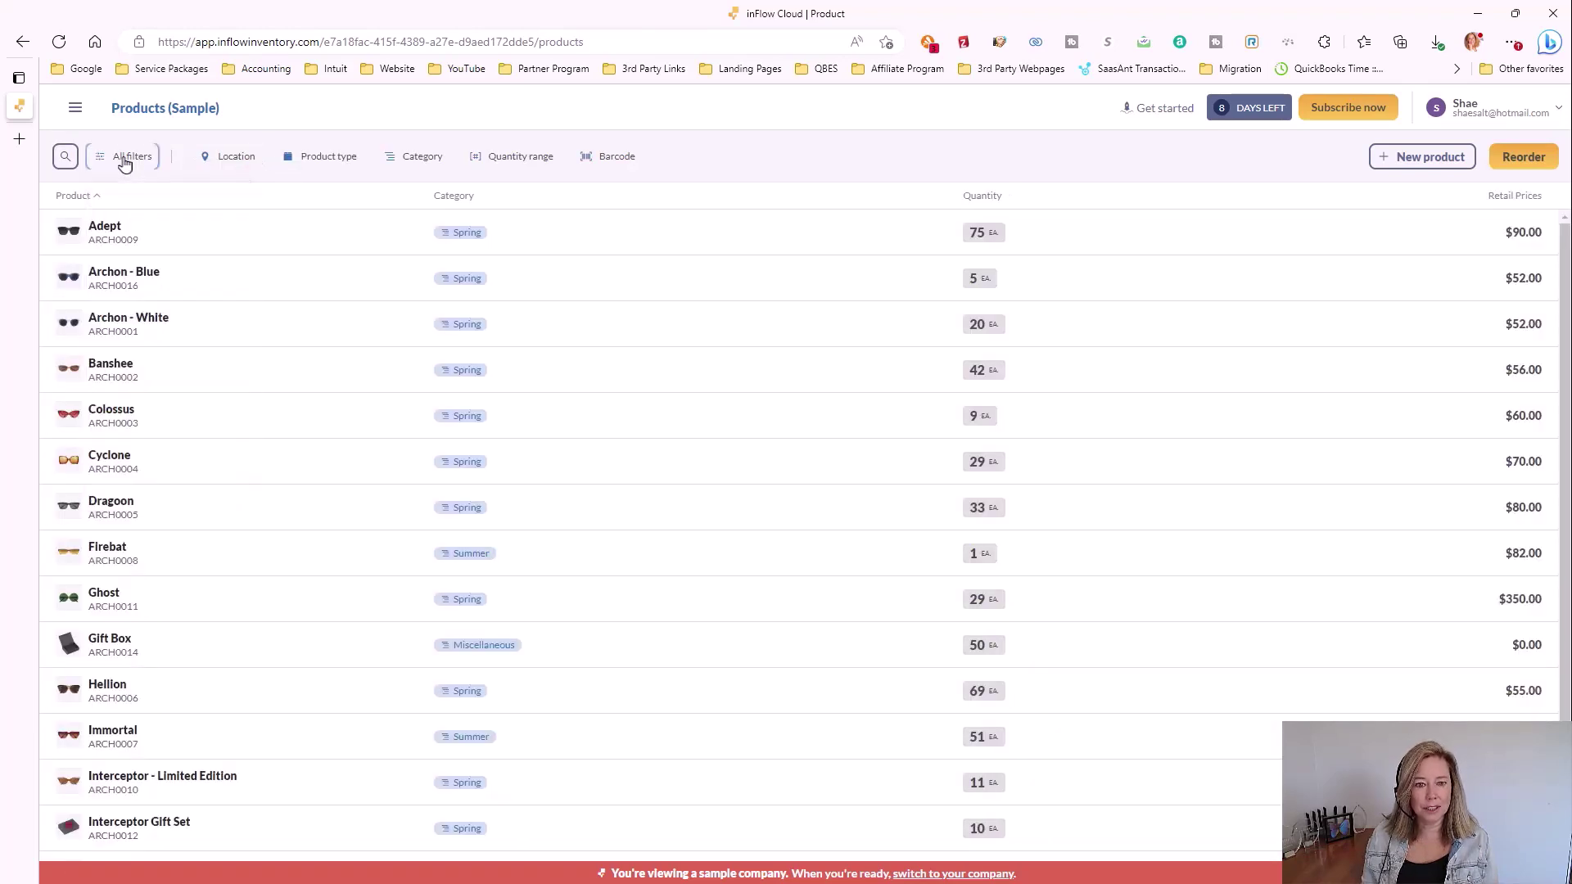
Step: Filter the product list by the Spring category
{"action": "left_click", "coordinate": [427, 160]}
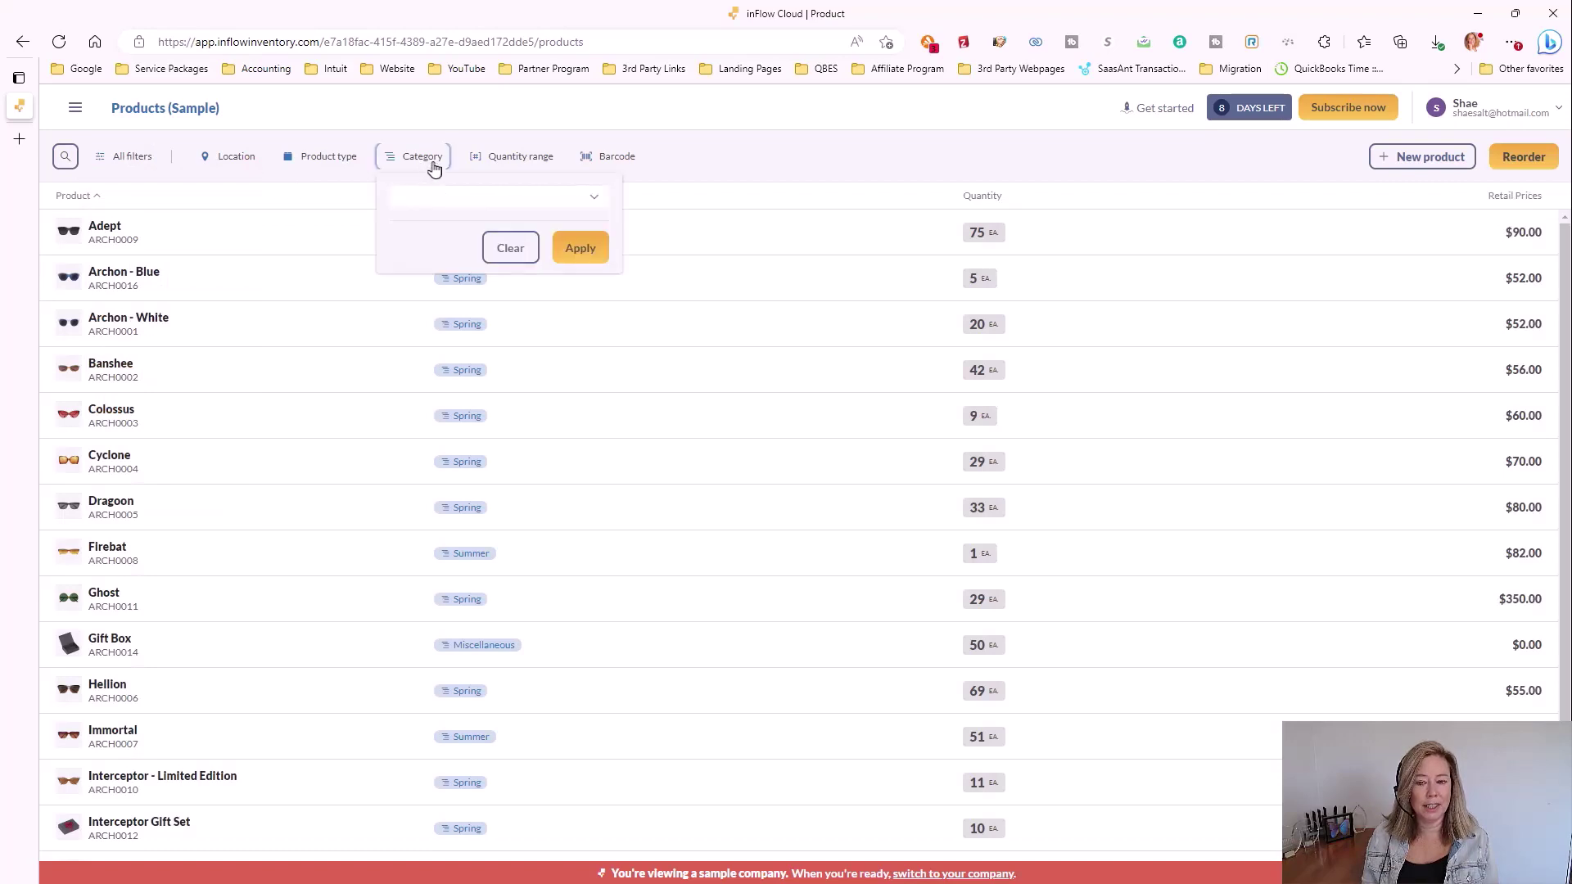
{"action": "left_click", "coordinate": [598, 205]}
{"action": "left_click", "coordinate": [453, 328]}
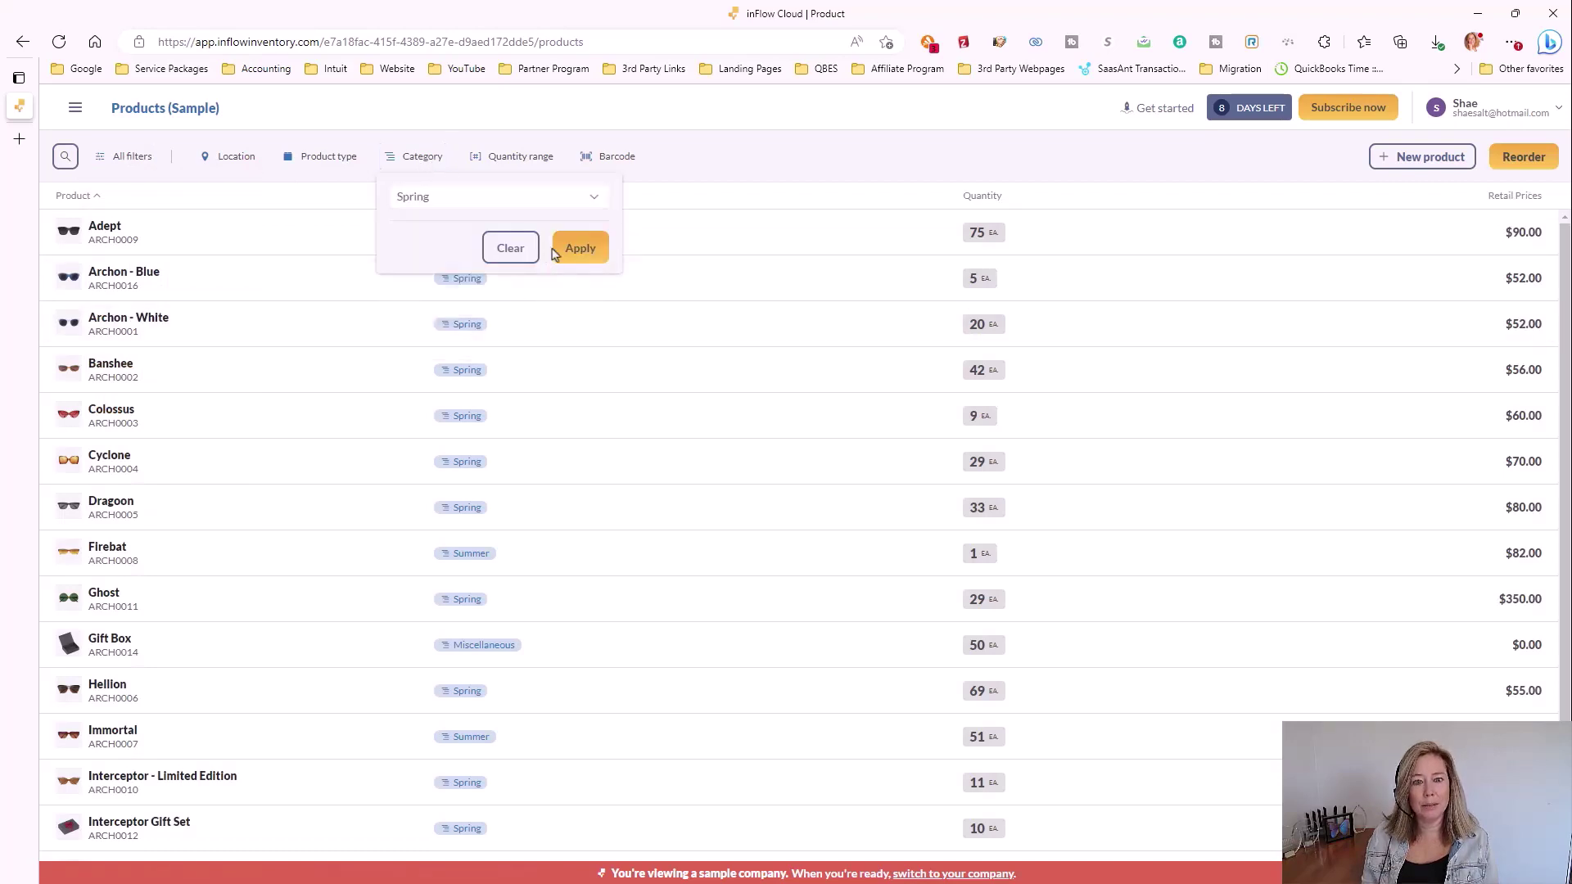
{"action": "left_click", "coordinate": [577, 249]}
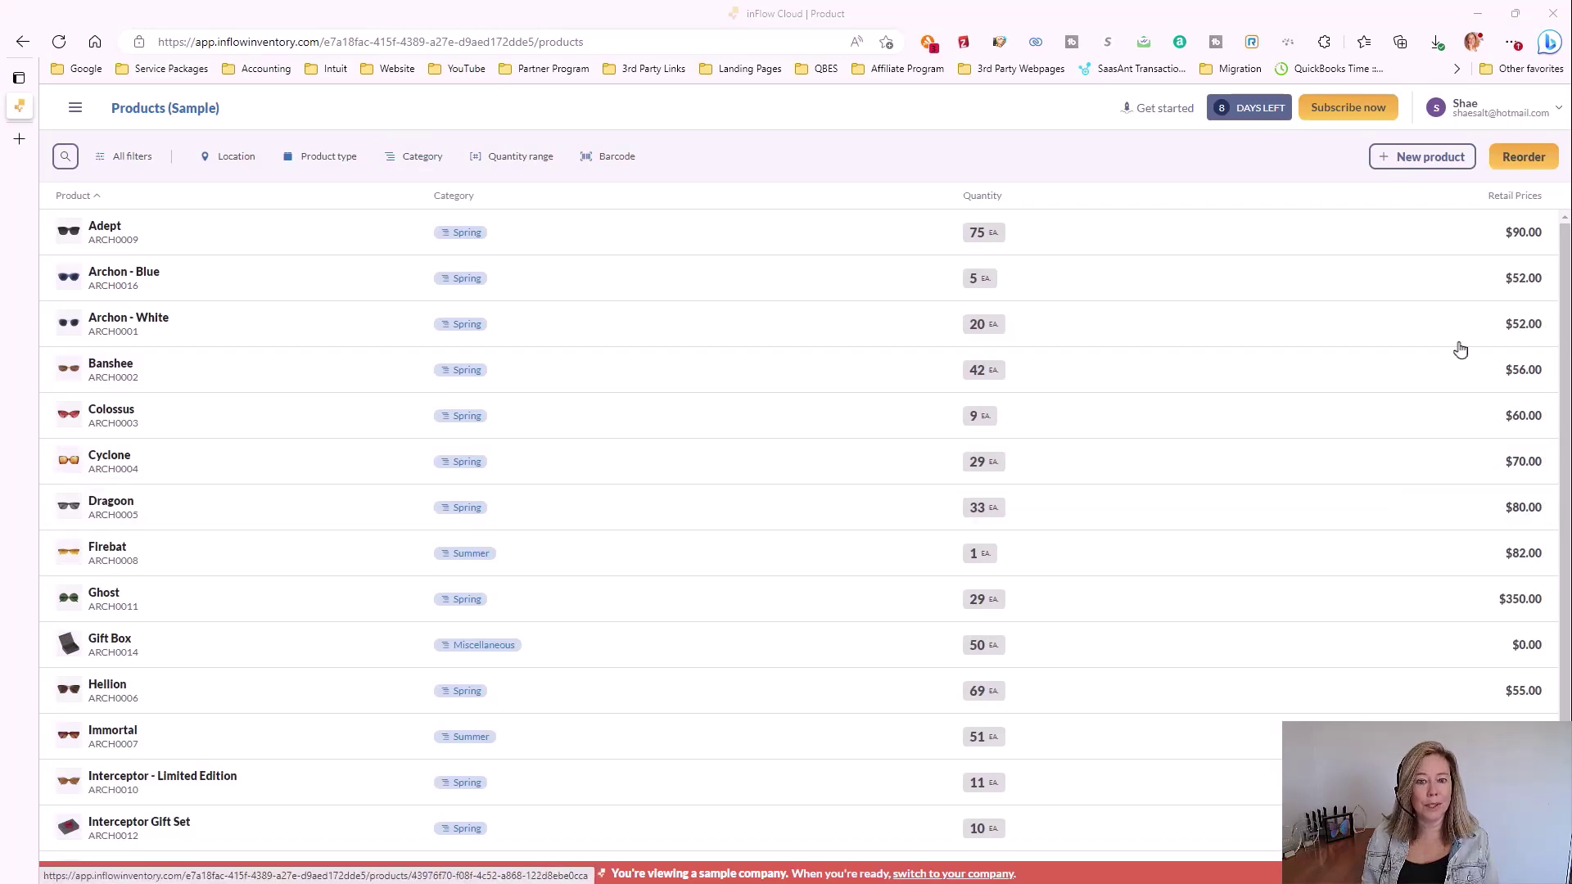
Step: Review the reorder options for the Charlottetown location and close them without ordering
{"action": "left_click", "coordinate": [1528, 162]}
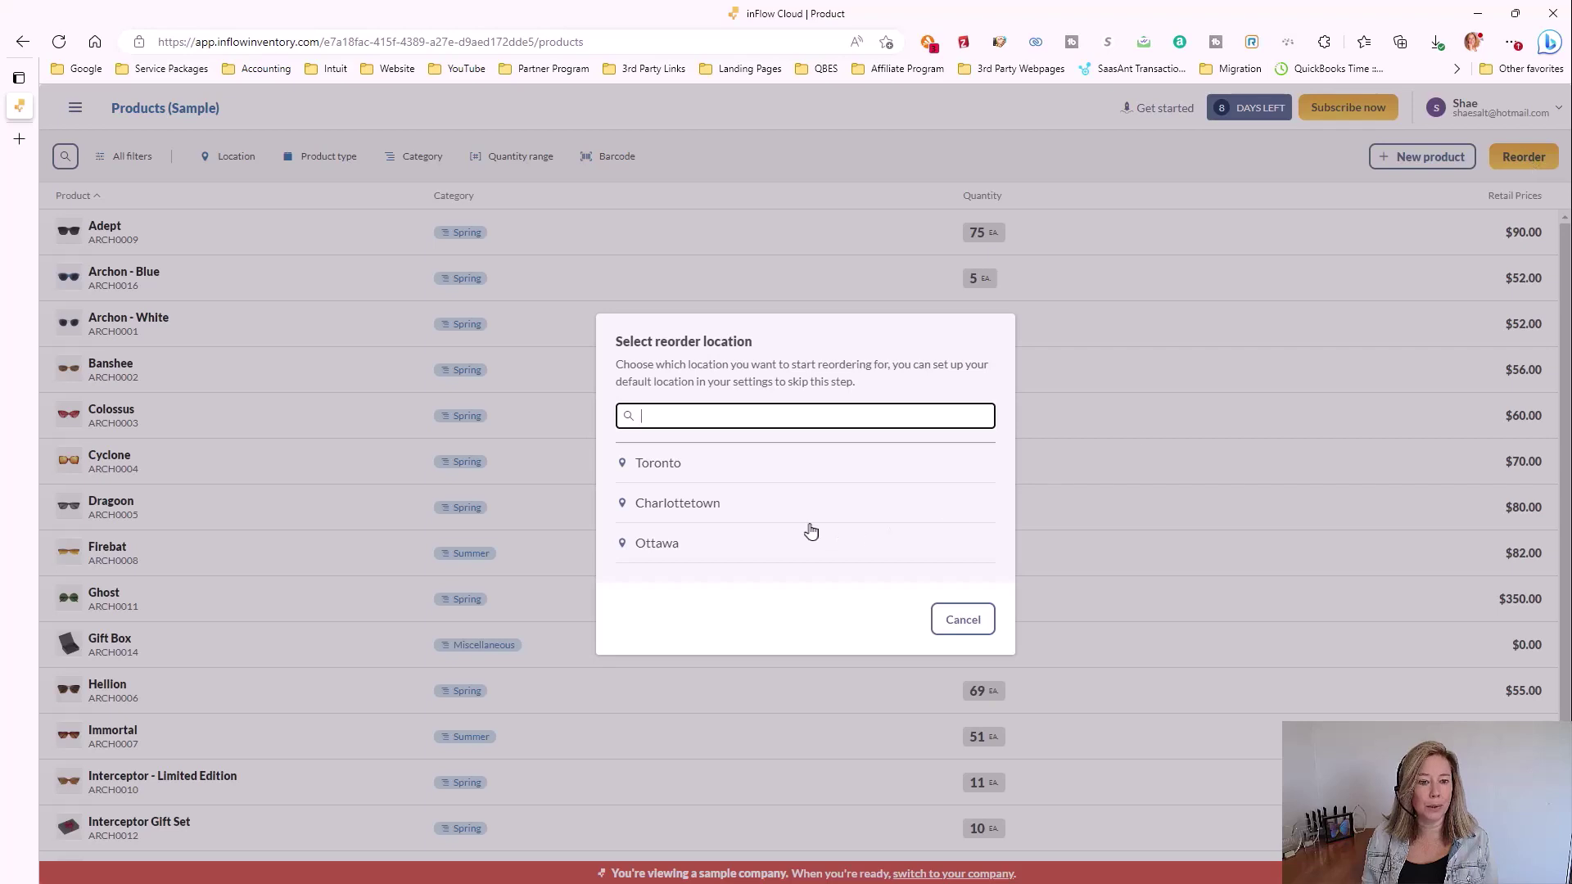
{"action": "left_click", "coordinate": [779, 510]}
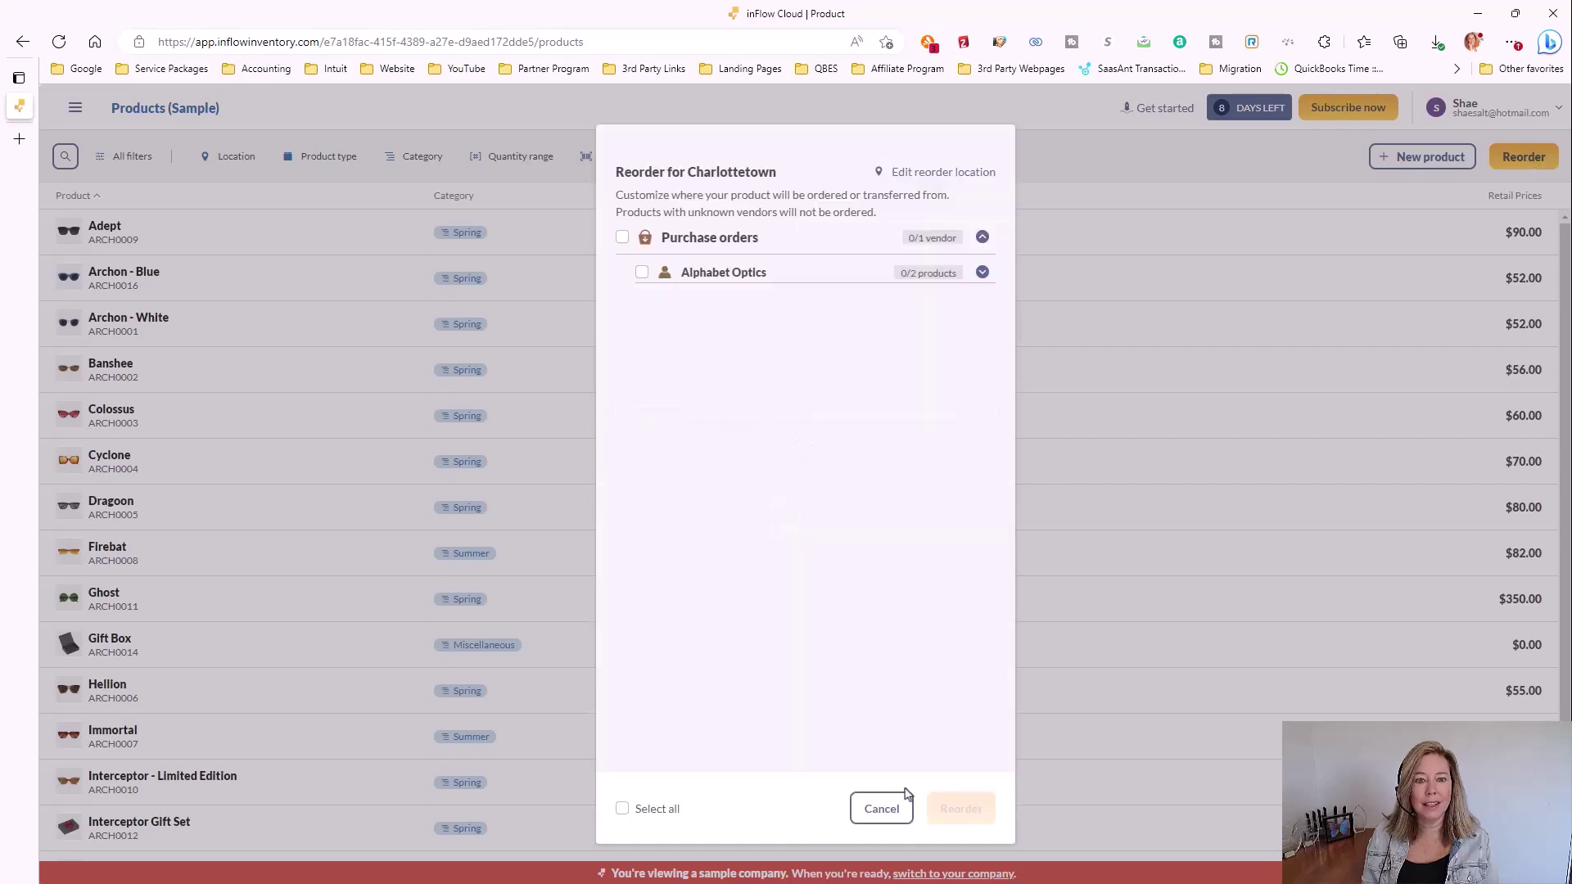
{"action": "left_click", "coordinate": [882, 809]}
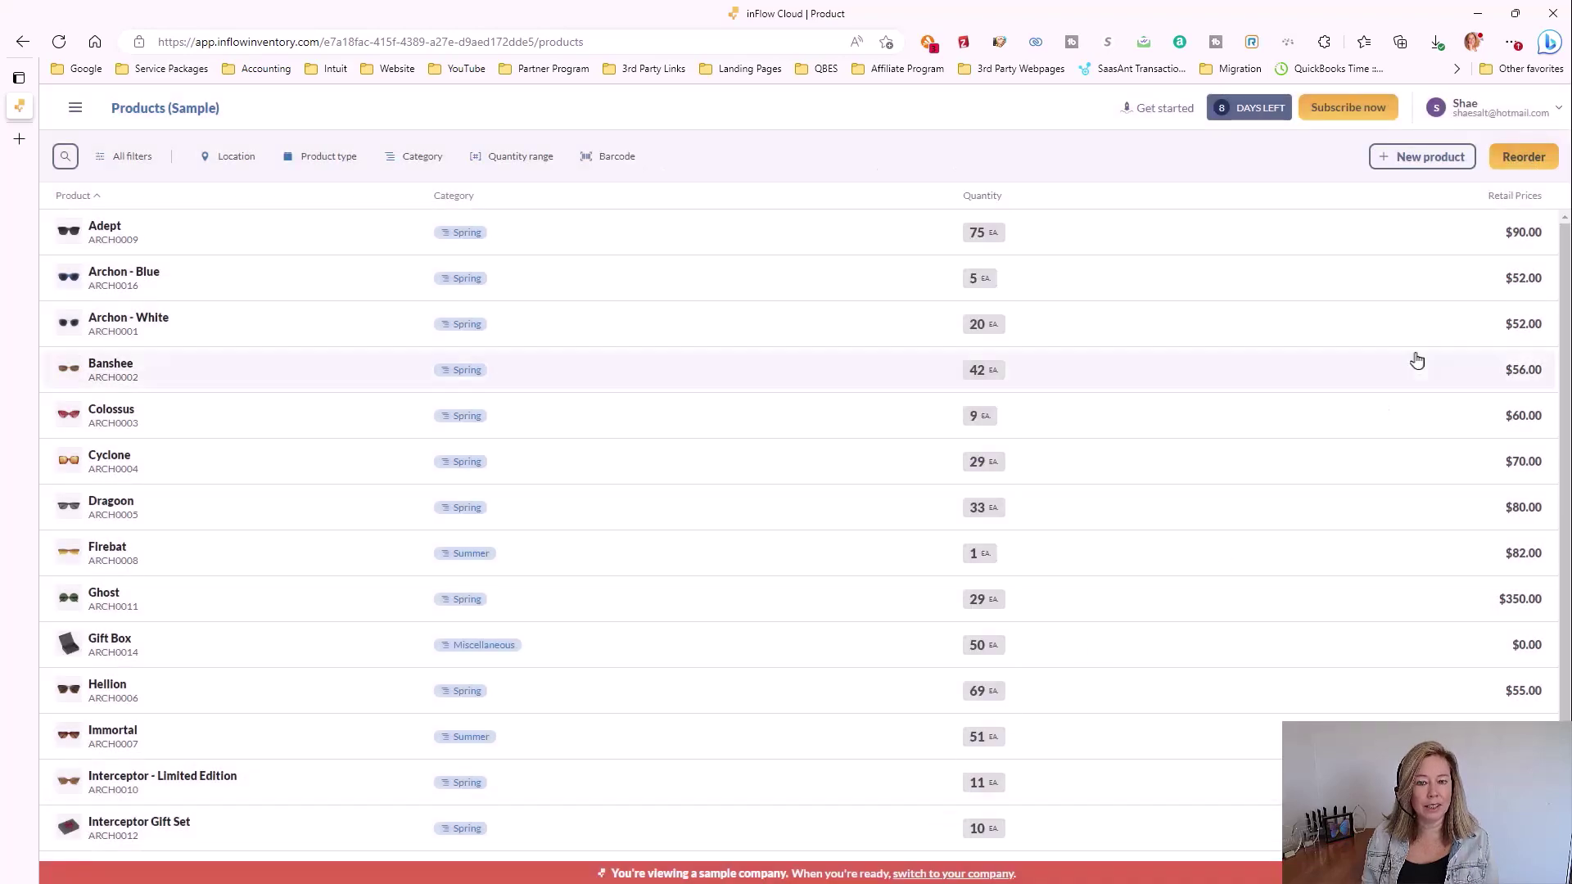
Step: Start a new product with the name Test123456
{"action": "left_click", "coordinate": [1423, 158]}
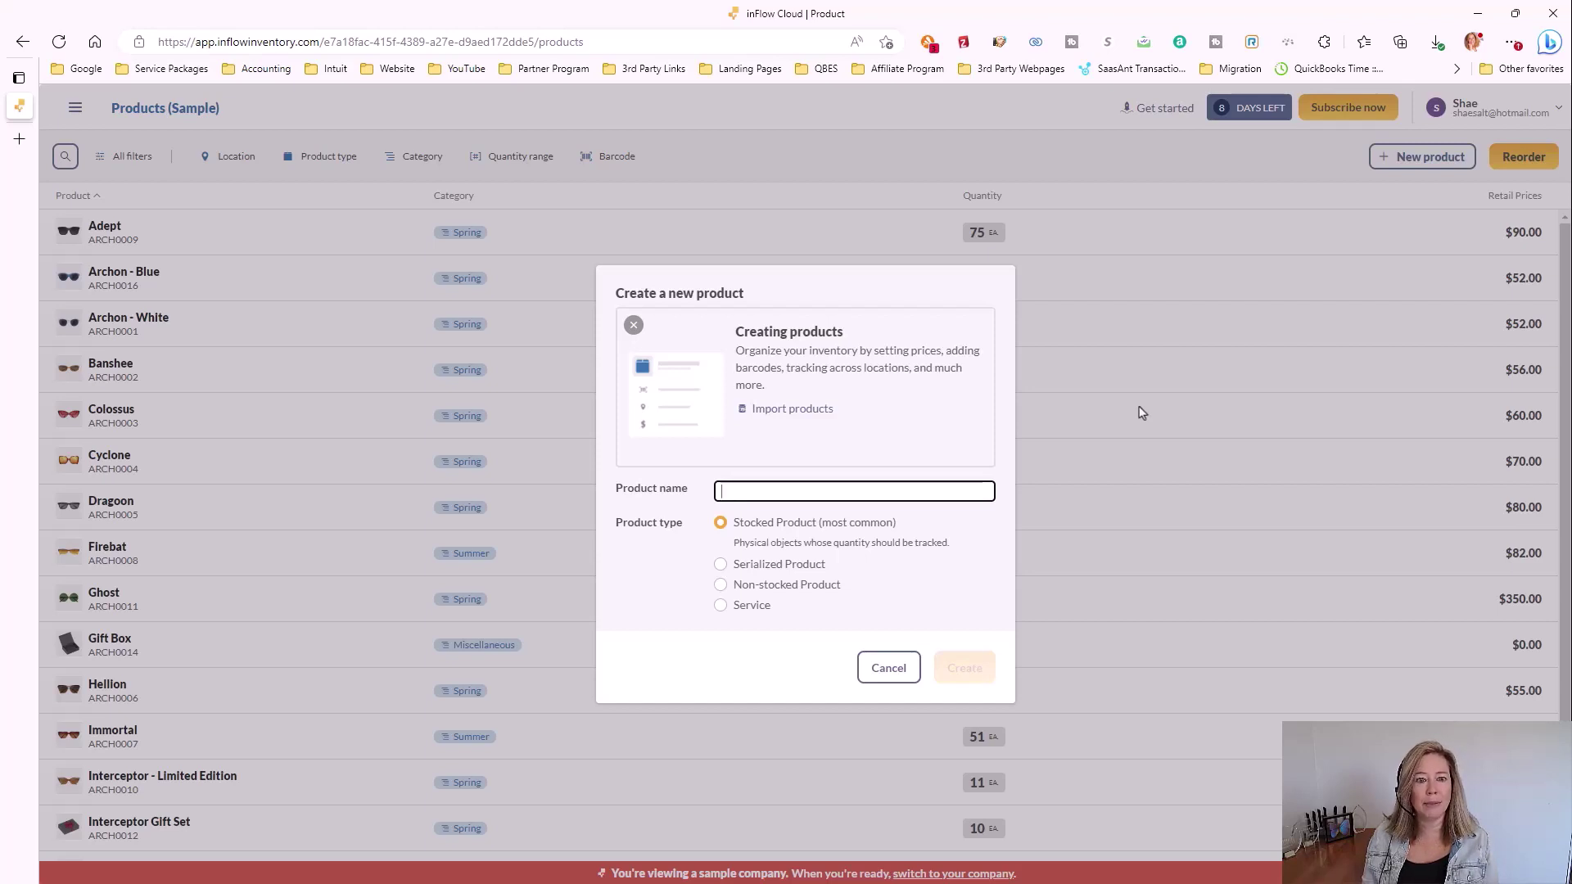
{"action": "type", "text": "Test"}
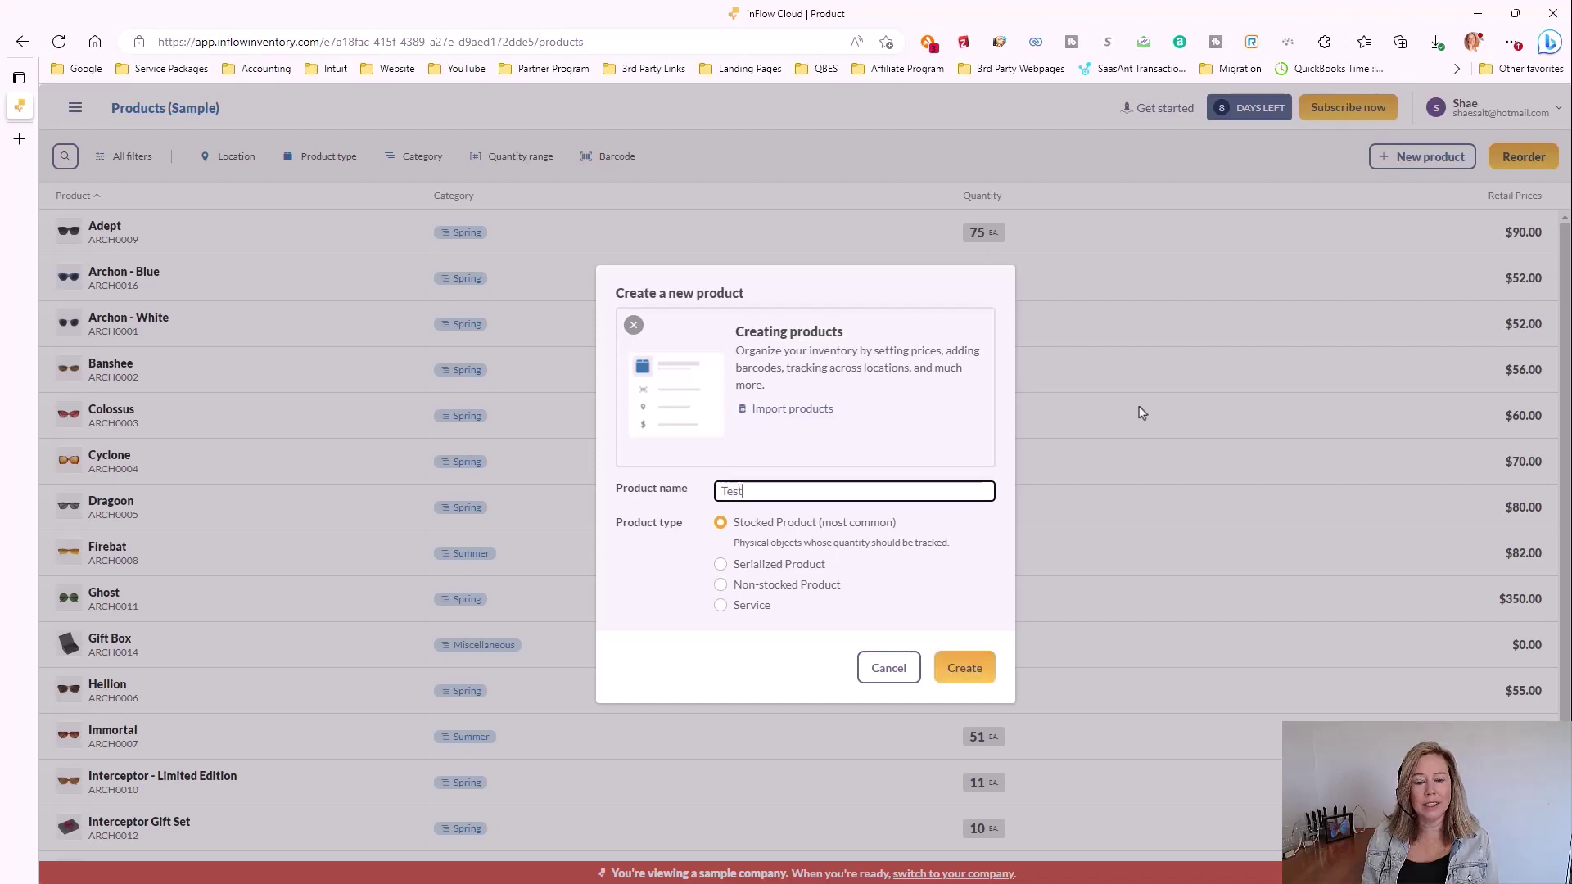
{"action": "type", "text": "123456"}
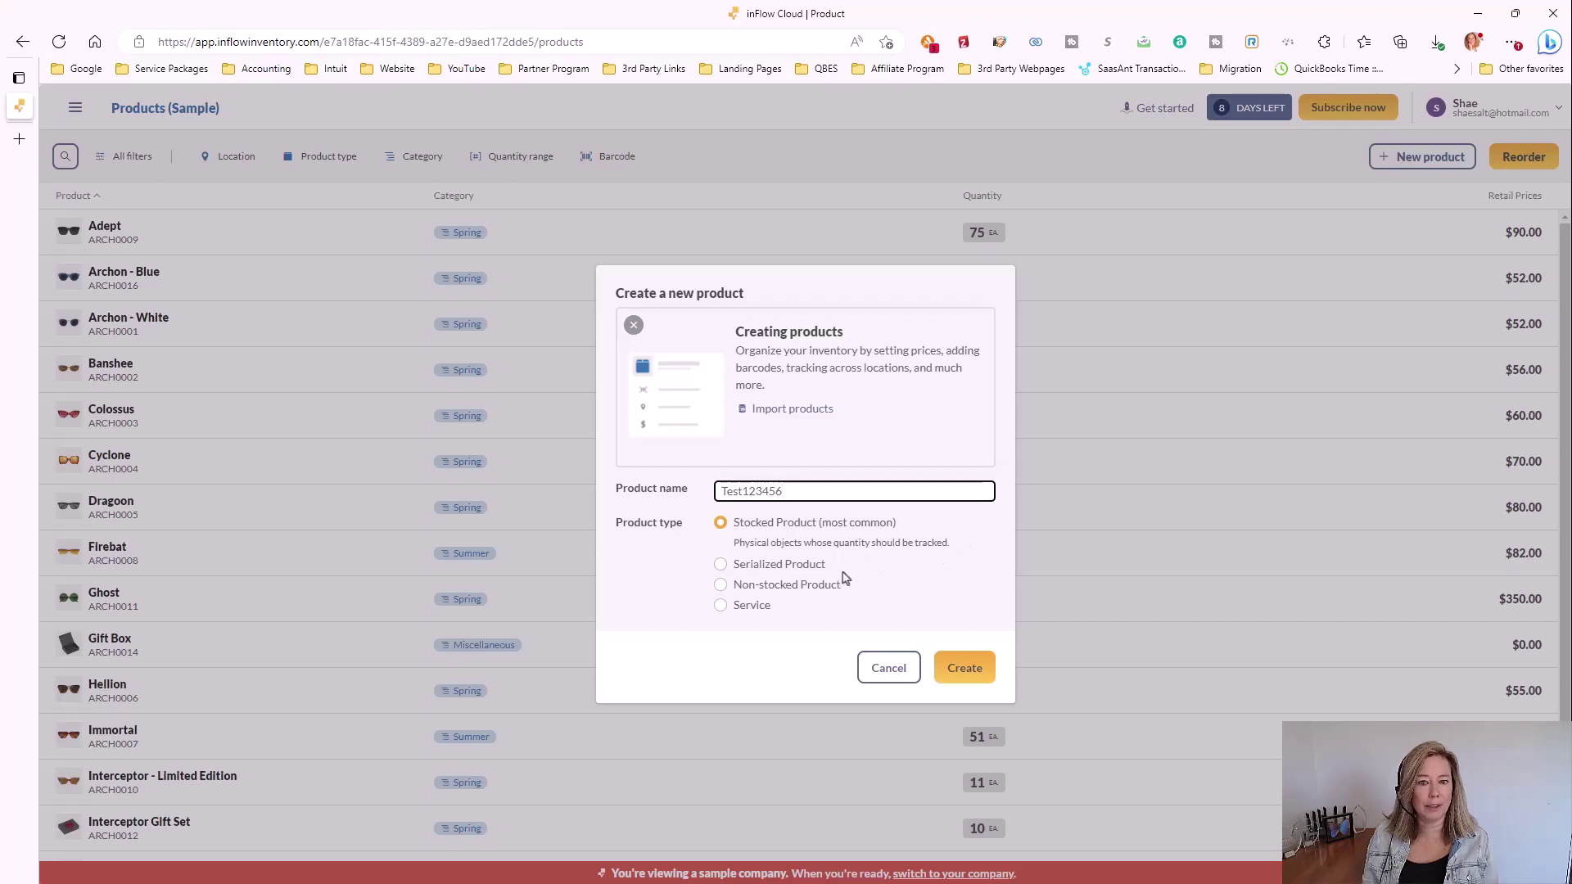
Step: Compare the serialized, non-stocked and service product types, and create the product as a stocked product
{"action": "left_click", "coordinate": [720, 567]}
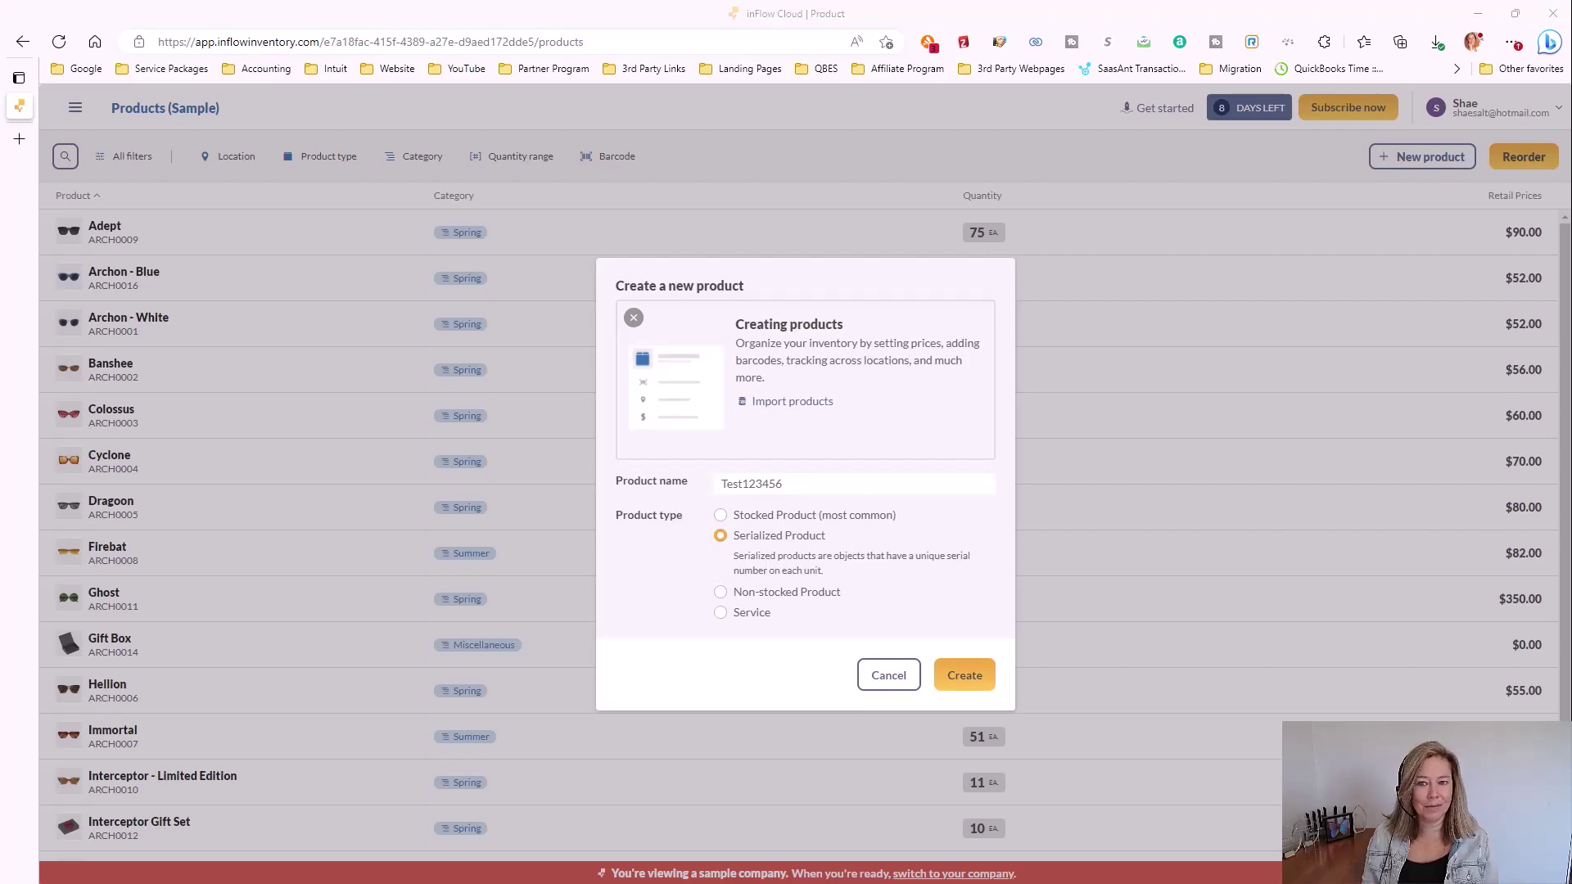
{"action": "left_click", "coordinate": [721, 593]}
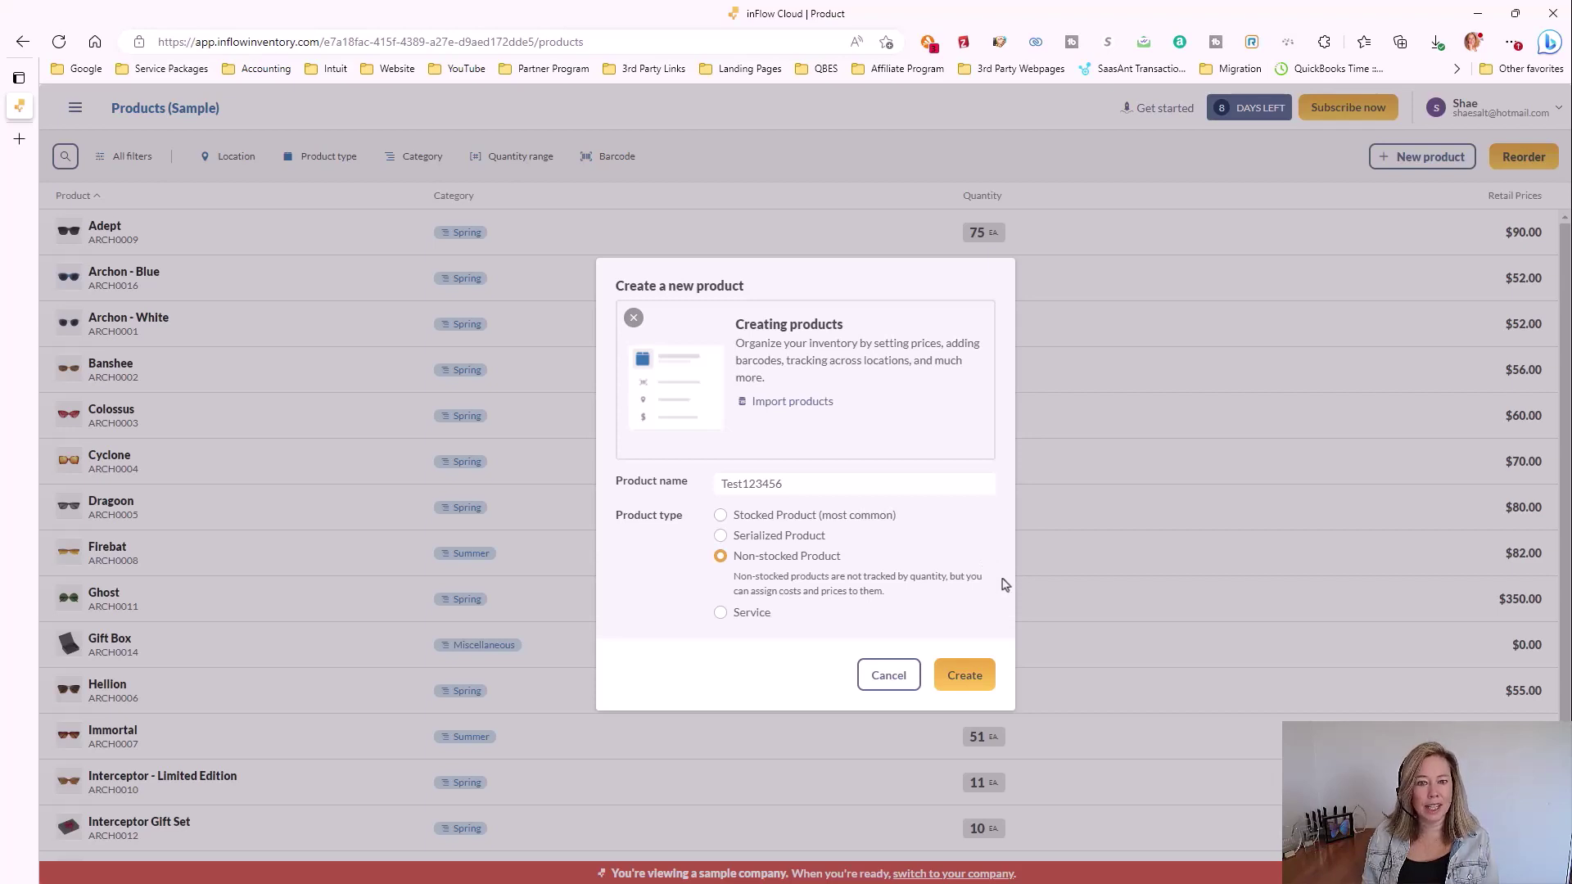
{"action": "left_click", "coordinate": [721, 614]}
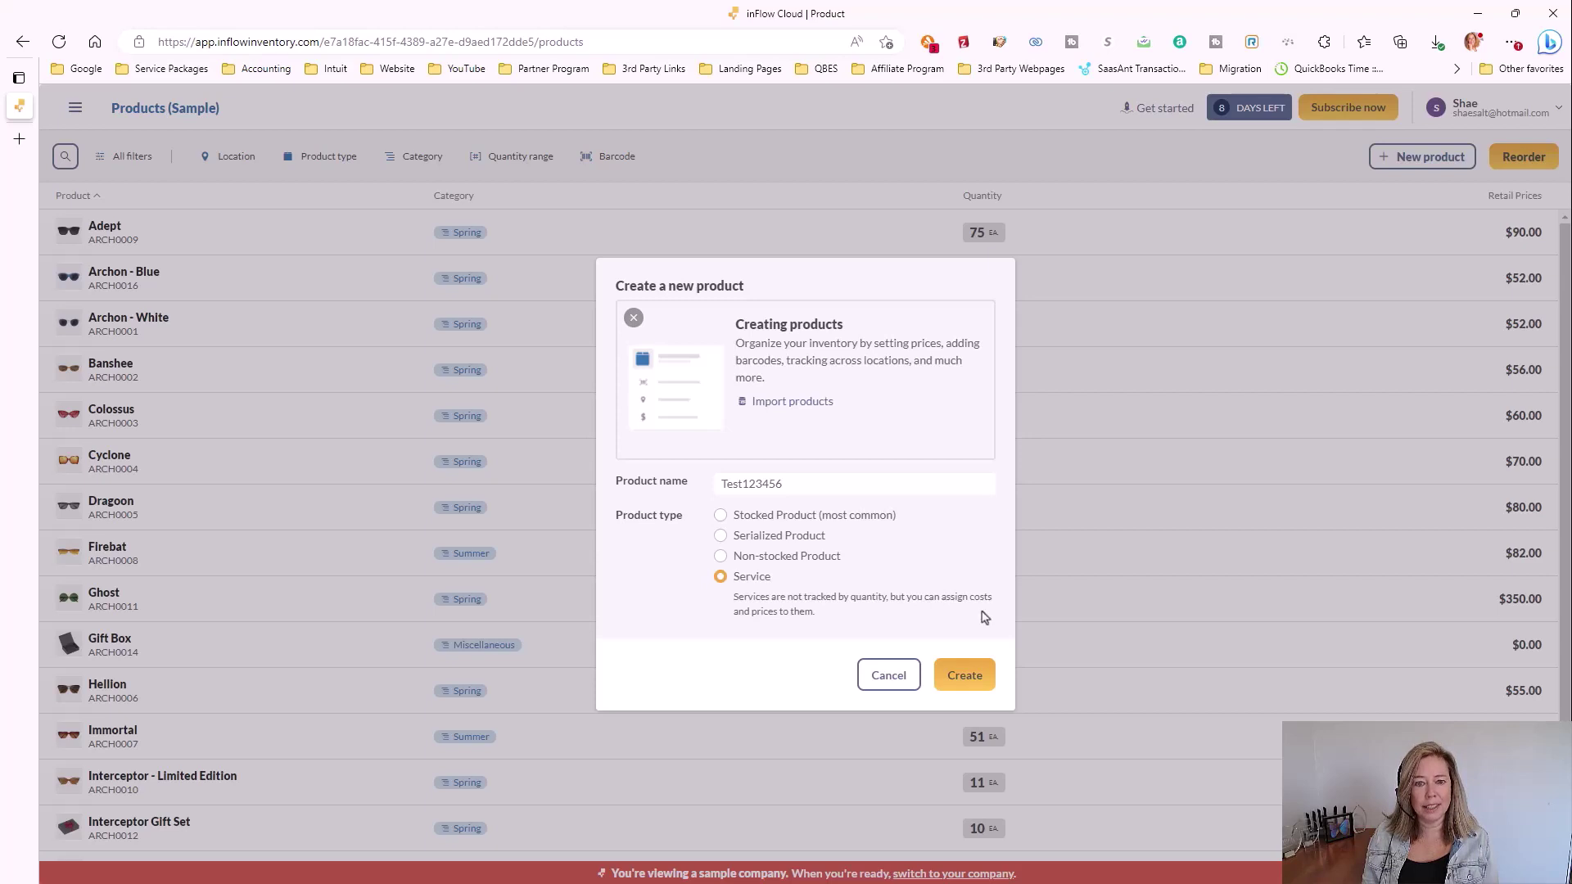
{"action": "left_click", "coordinate": [724, 522]}
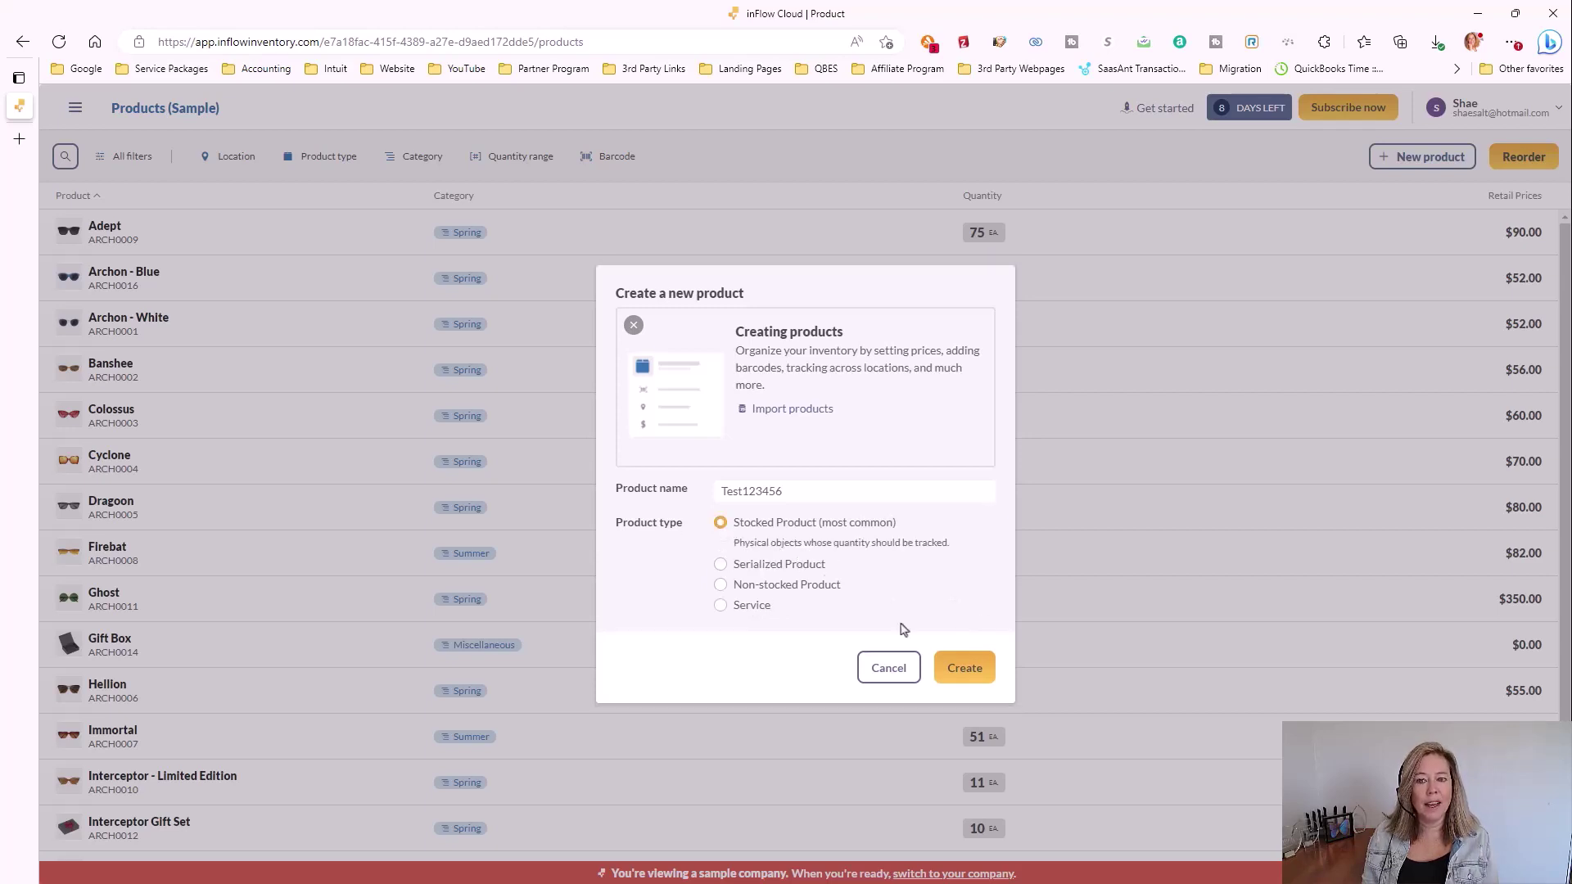
{"action": "left_click", "coordinate": [941, 669]}
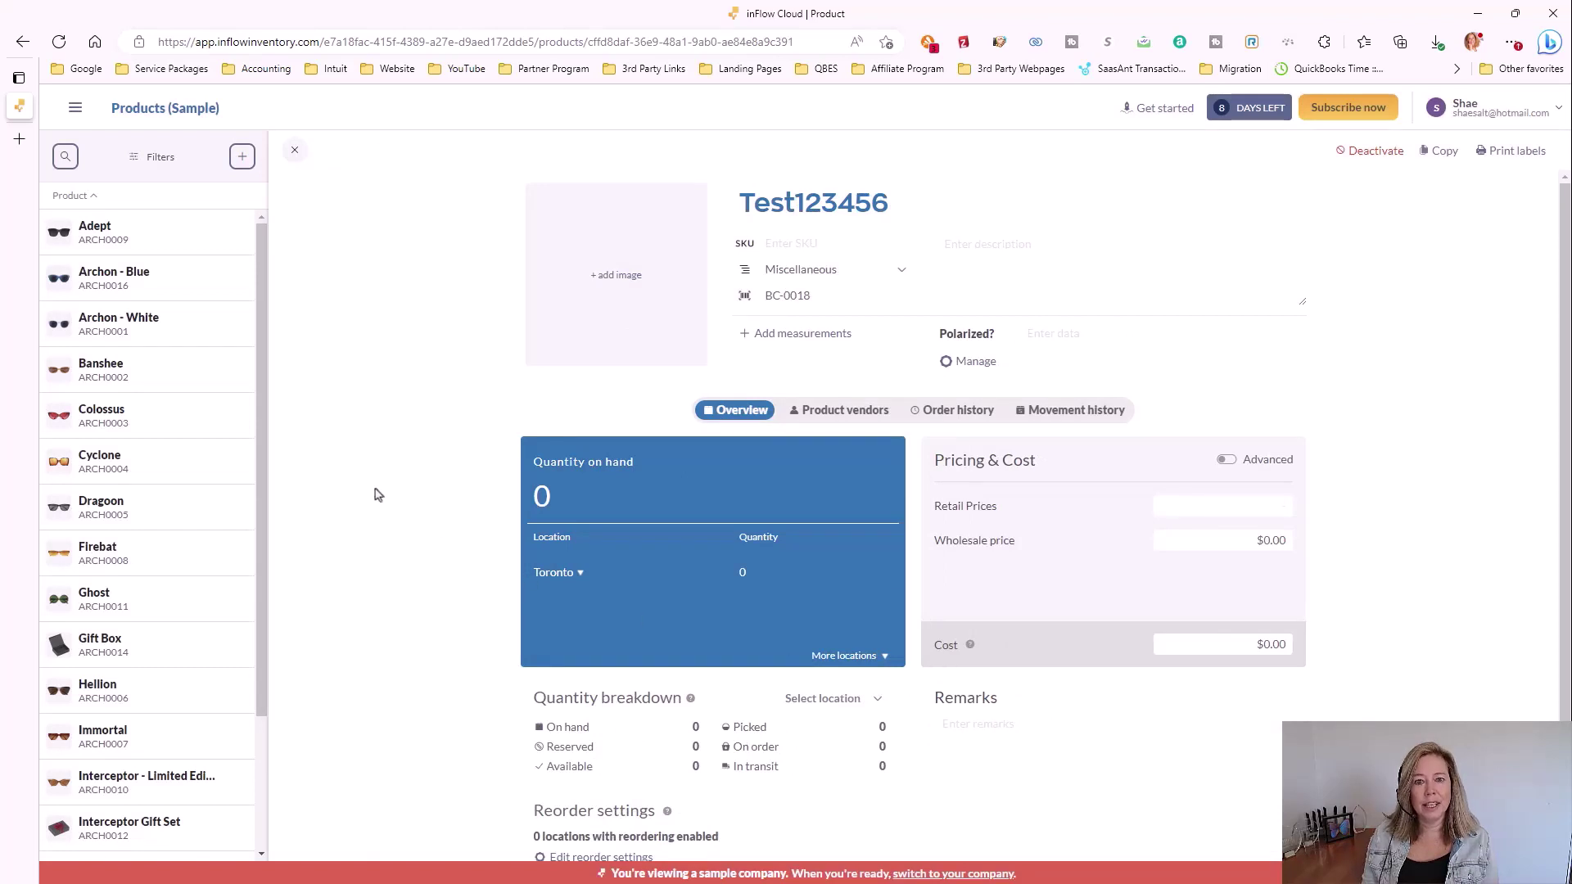
Step: Open the Adept product and check how to add another product image, without uploading a file
{"action": "left_click", "coordinate": [136, 237]}
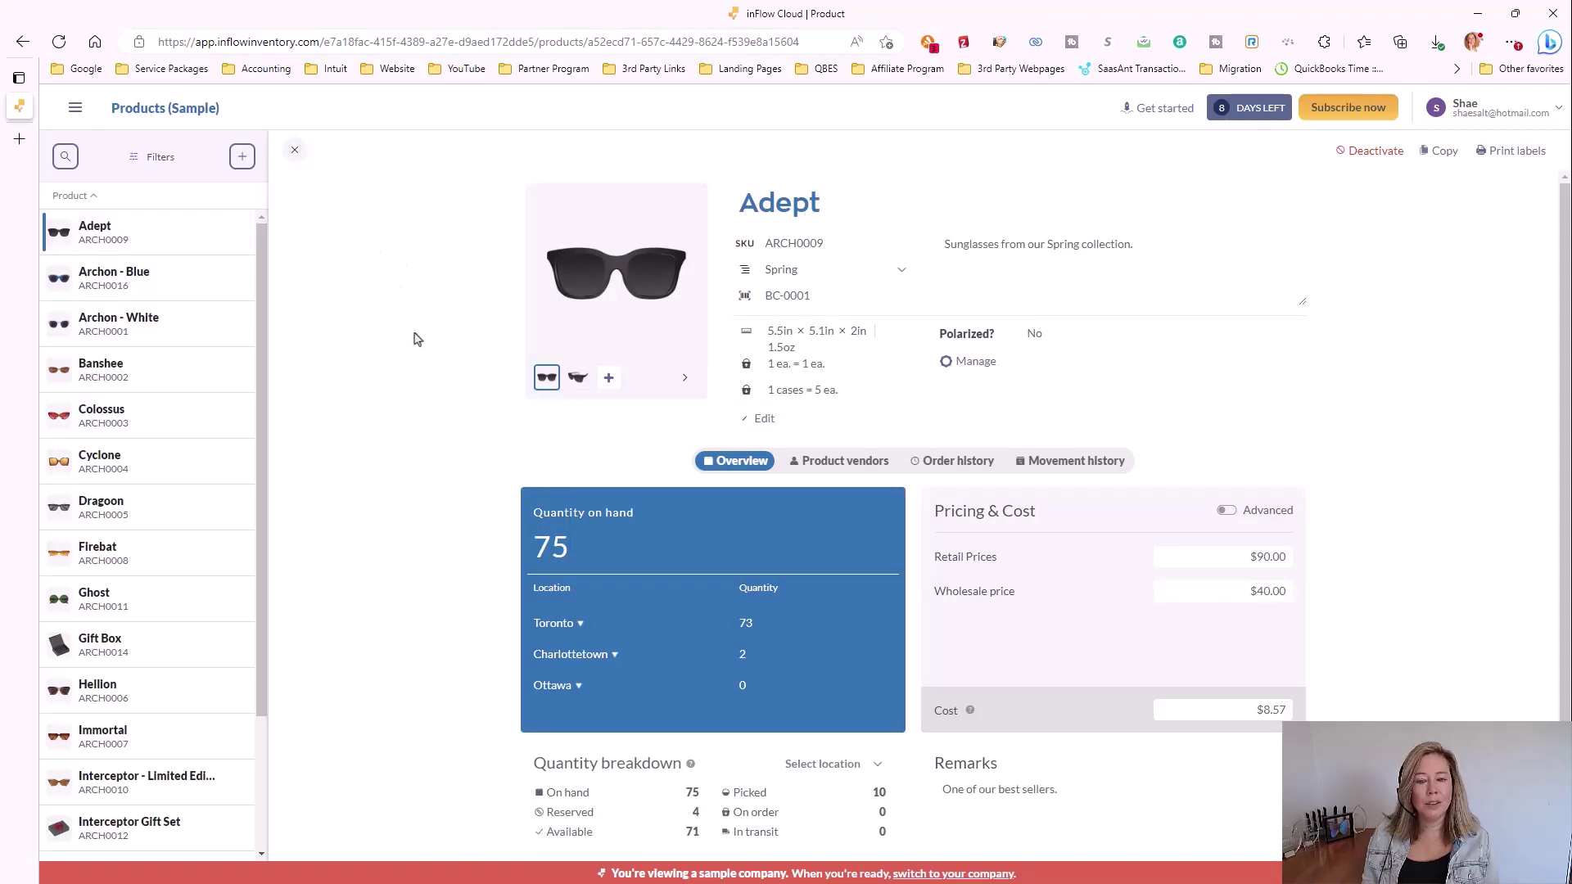
{"action": "left_click", "coordinate": [610, 383]}
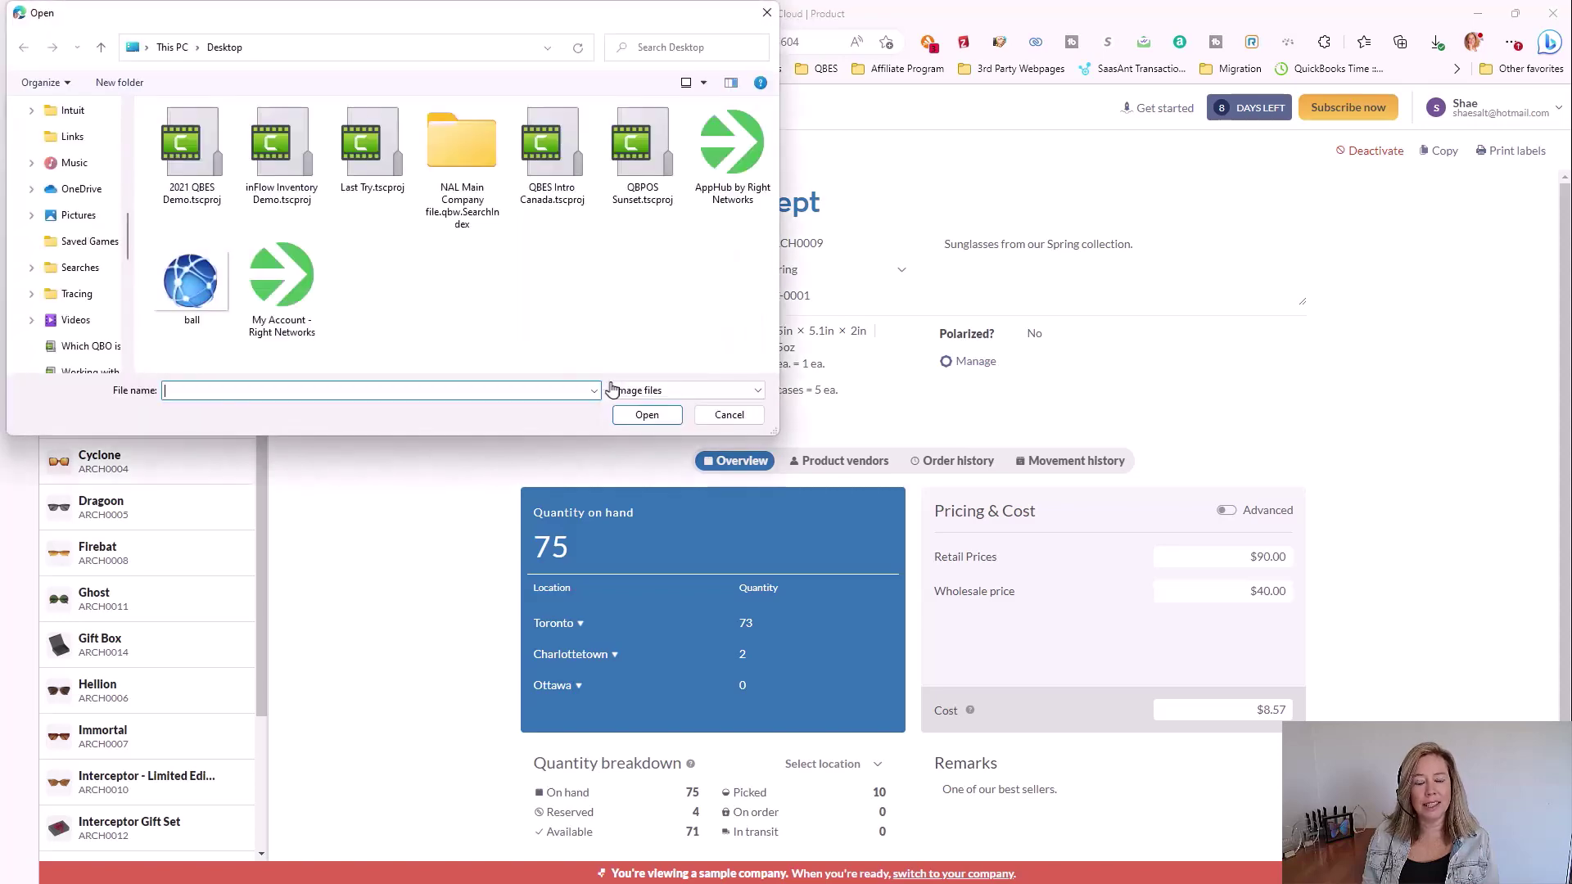
{"action": "left_click", "coordinate": [726, 418]}
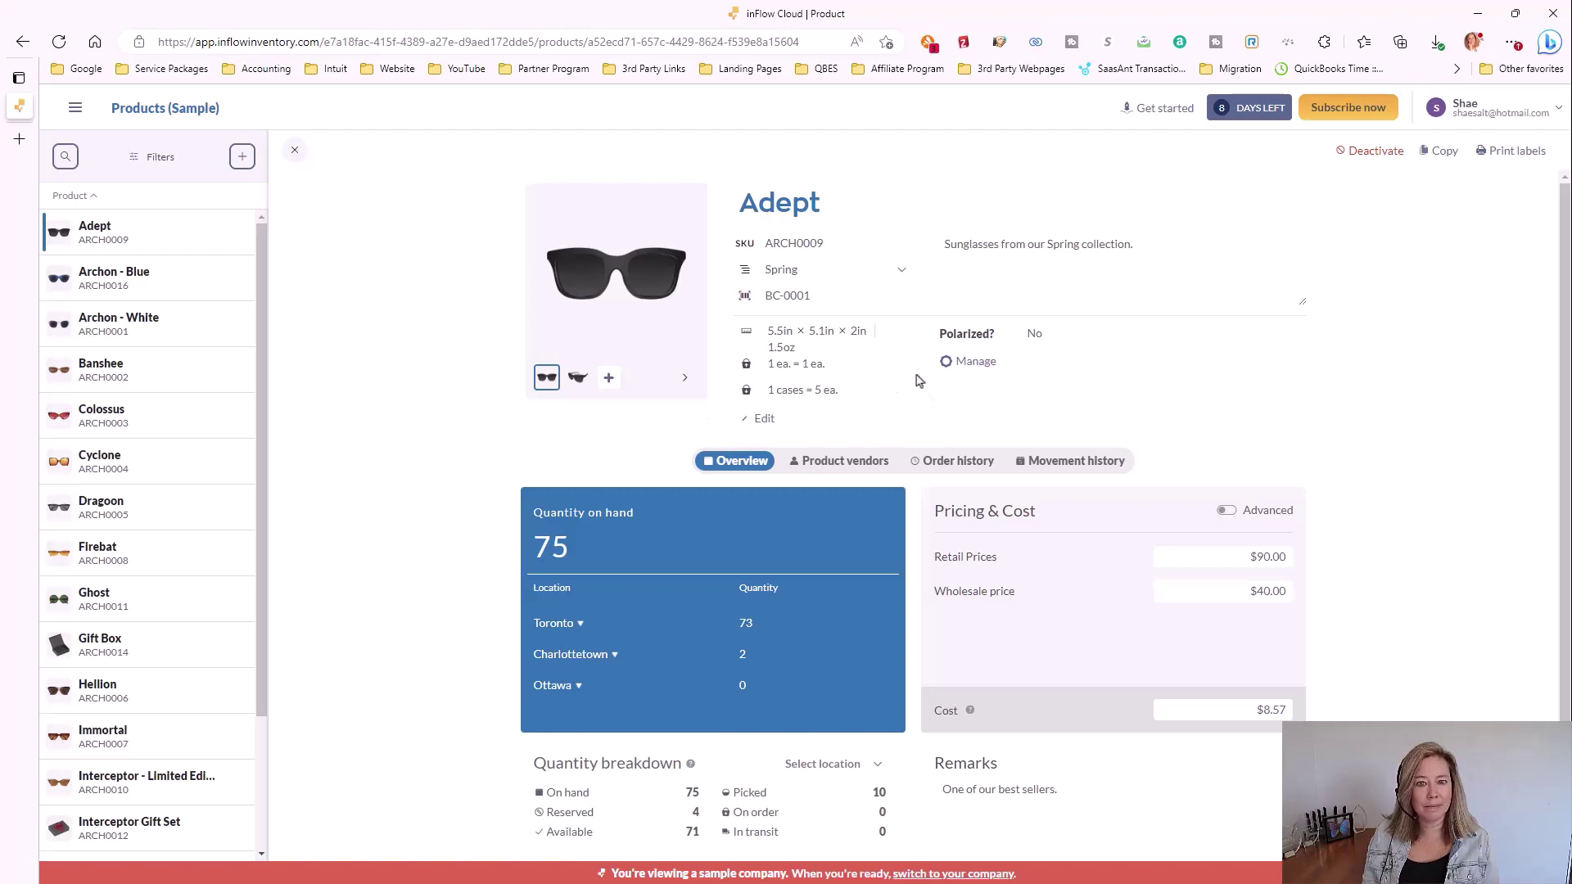
Step: Examine Adept's description and barcode fields, its category choices and the category management list, without changing anything
{"action": "left_click", "coordinate": [1054, 245]}
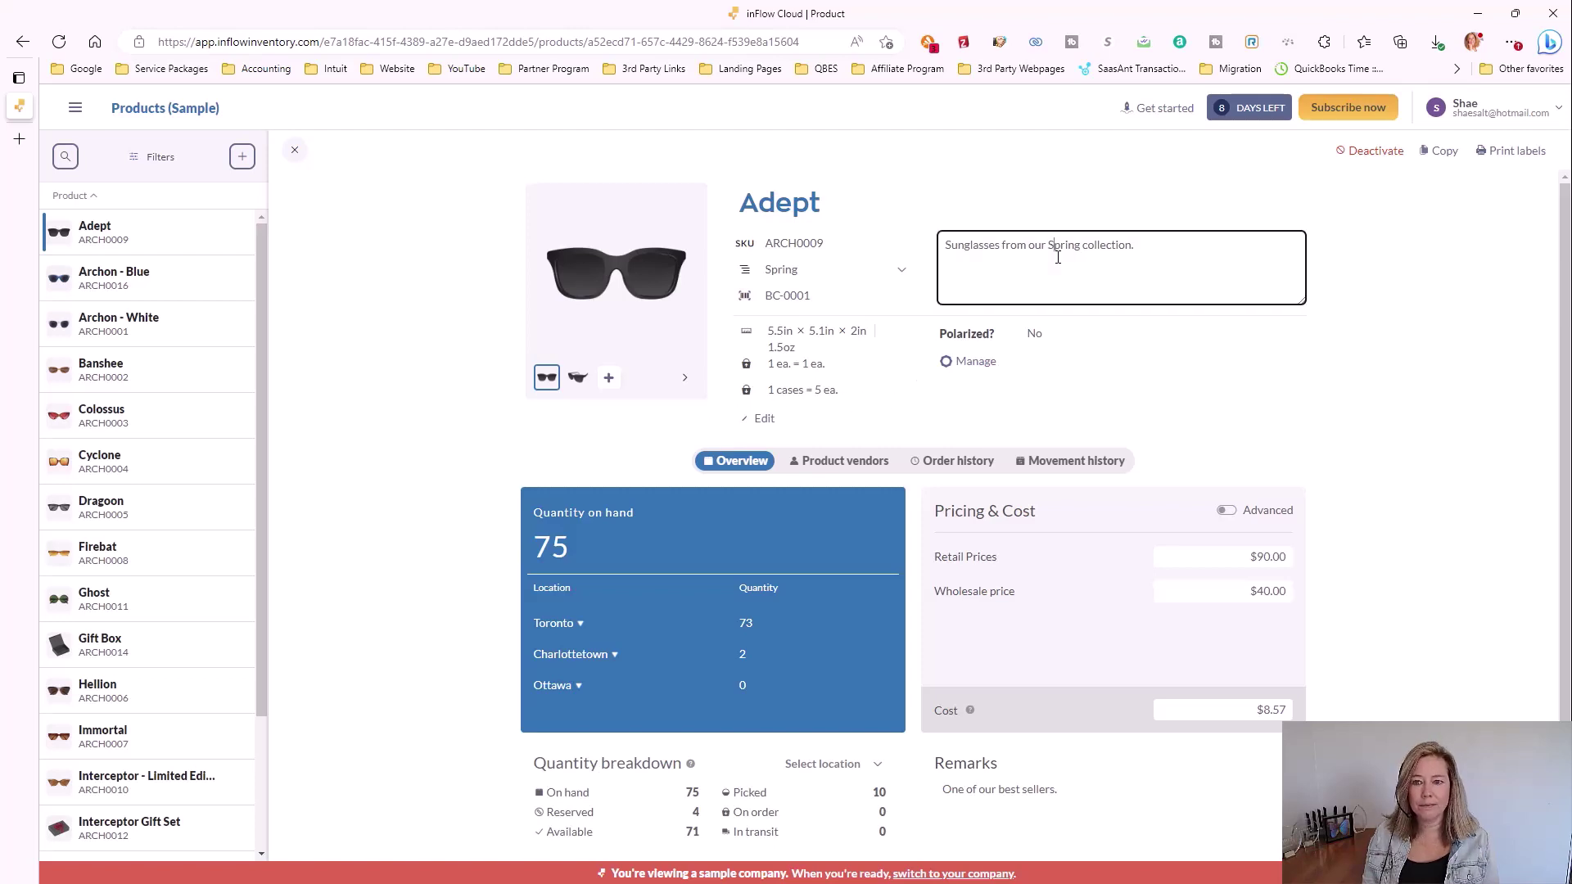
{"action": "left_click", "coordinate": [903, 271]}
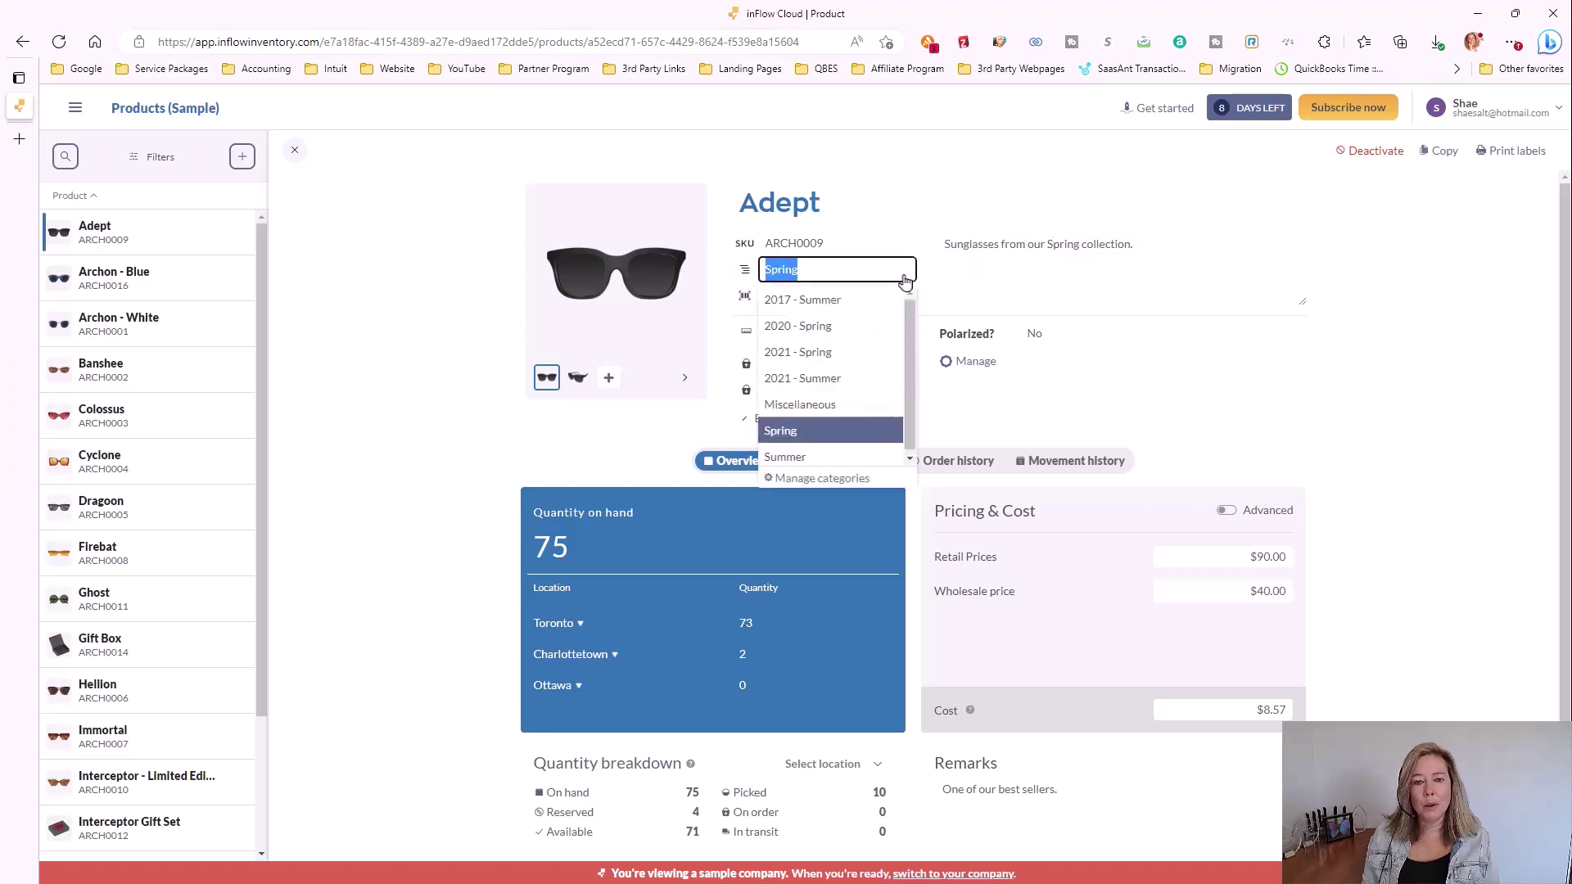
{"action": "left_click", "coordinate": [852, 479]}
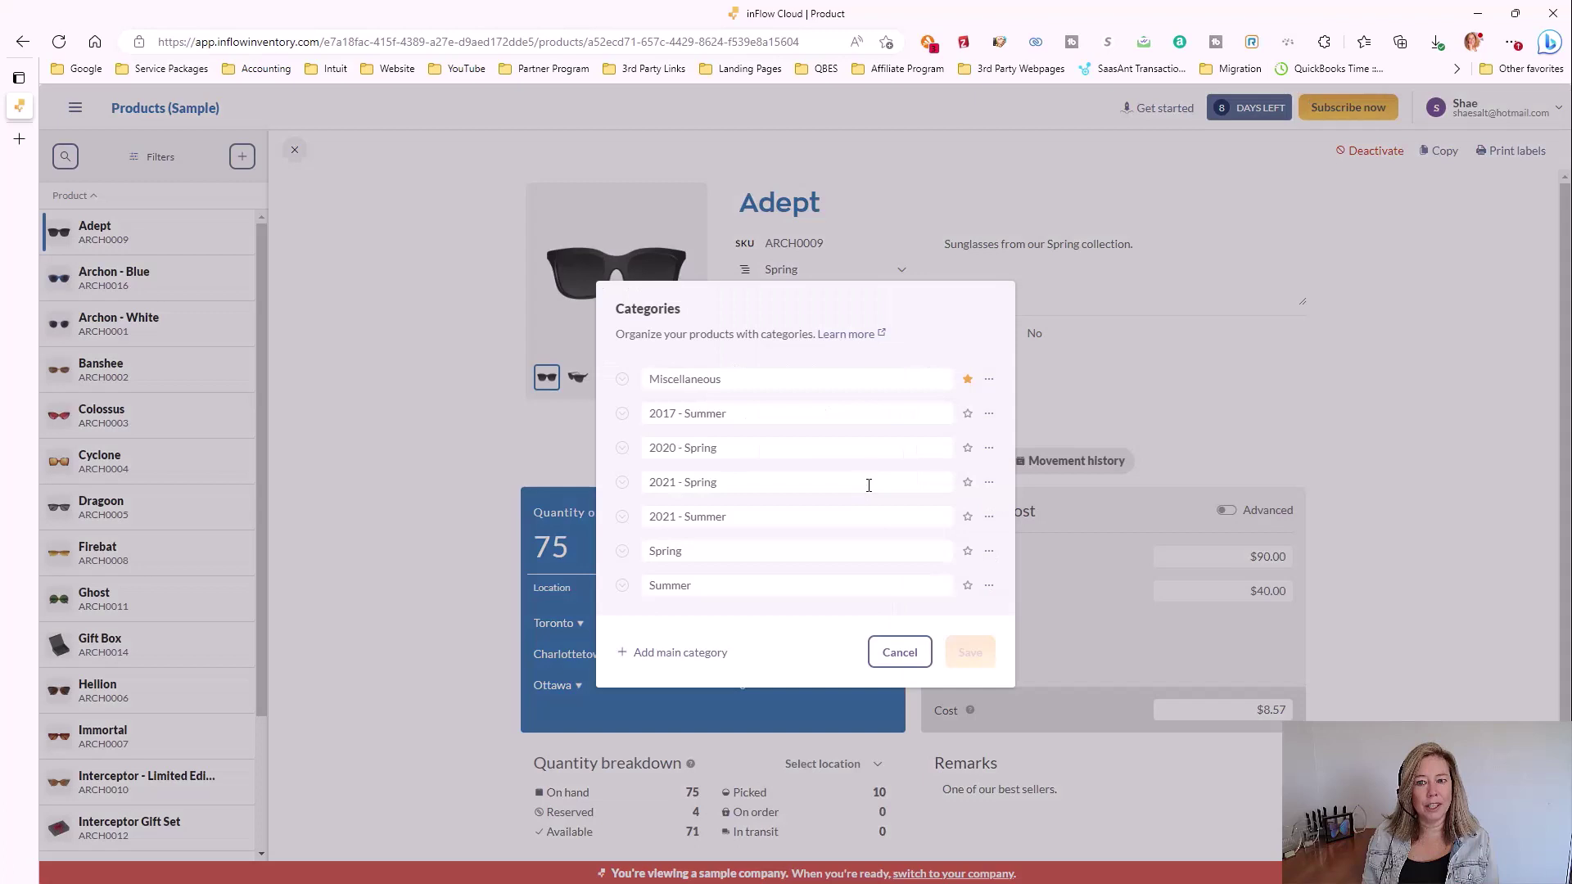
{"action": "left_click", "coordinate": [899, 652]}
{"action": "left_click", "coordinate": [907, 300]}
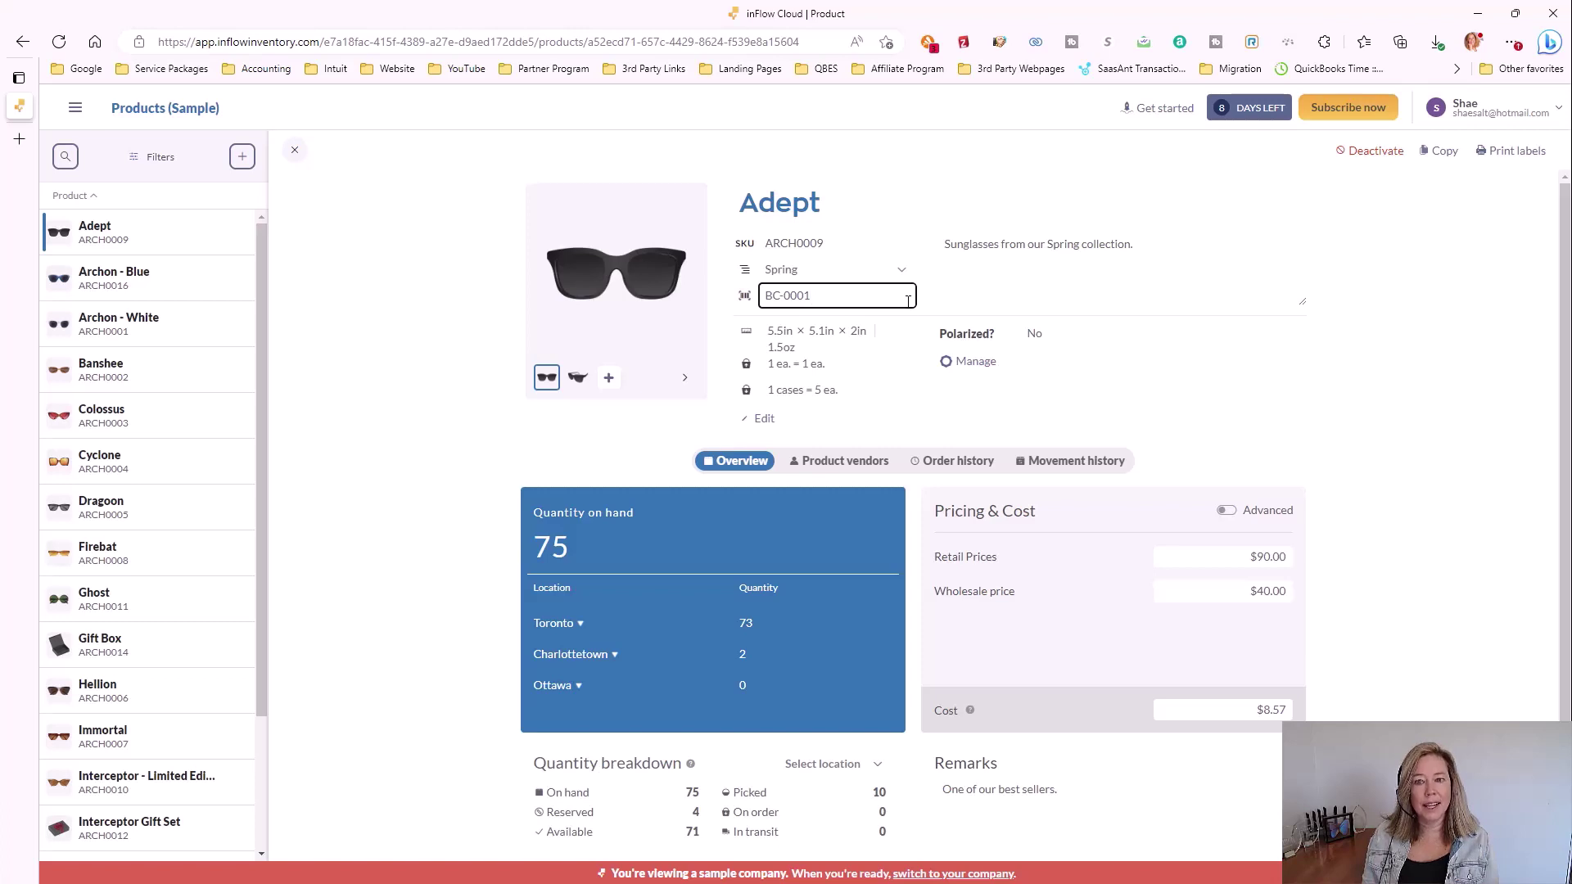
Step: Review Adept's product measurements and unit conversions, and the product custom field settings, without saving changes
{"action": "left_click", "coordinate": [765, 421]}
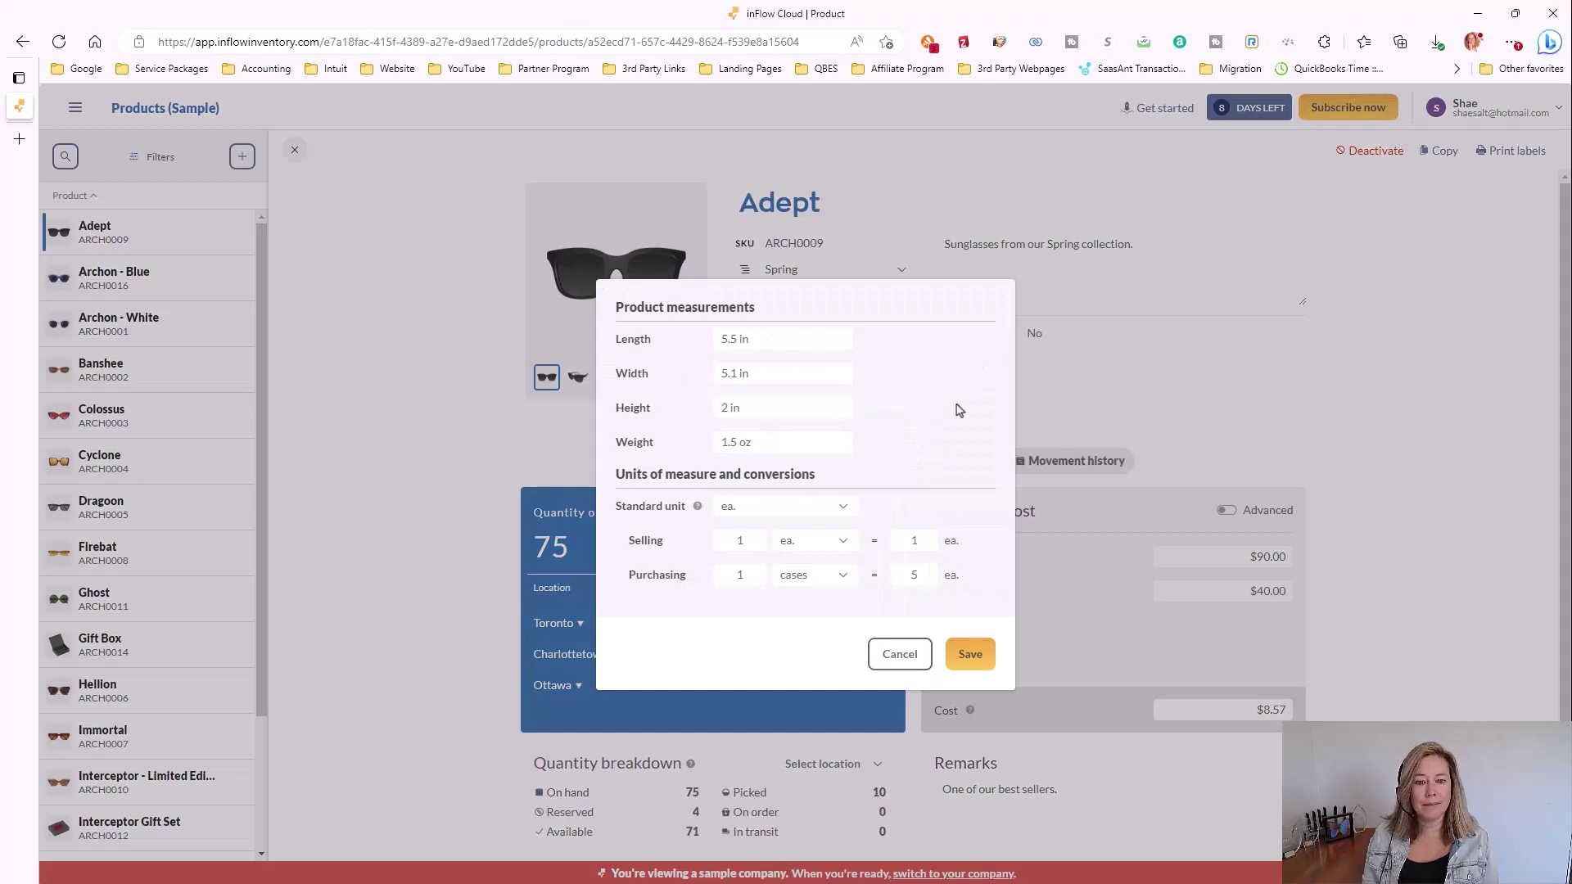
{"action": "left_click", "coordinate": [904, 665]}
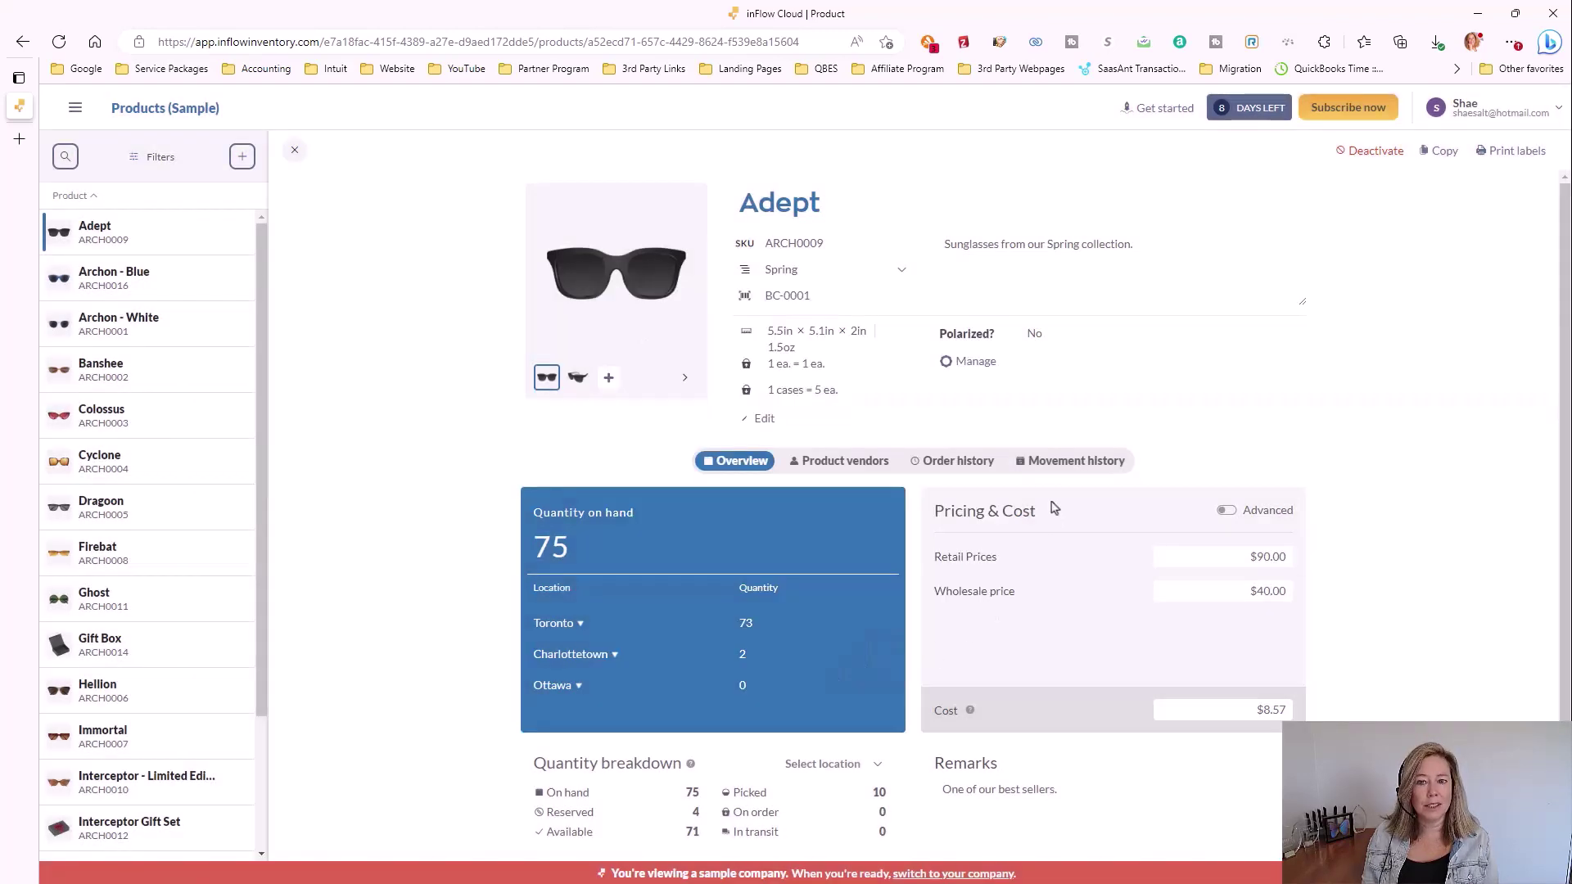
{"action": "left_click", "coordinate": [982, 368]}
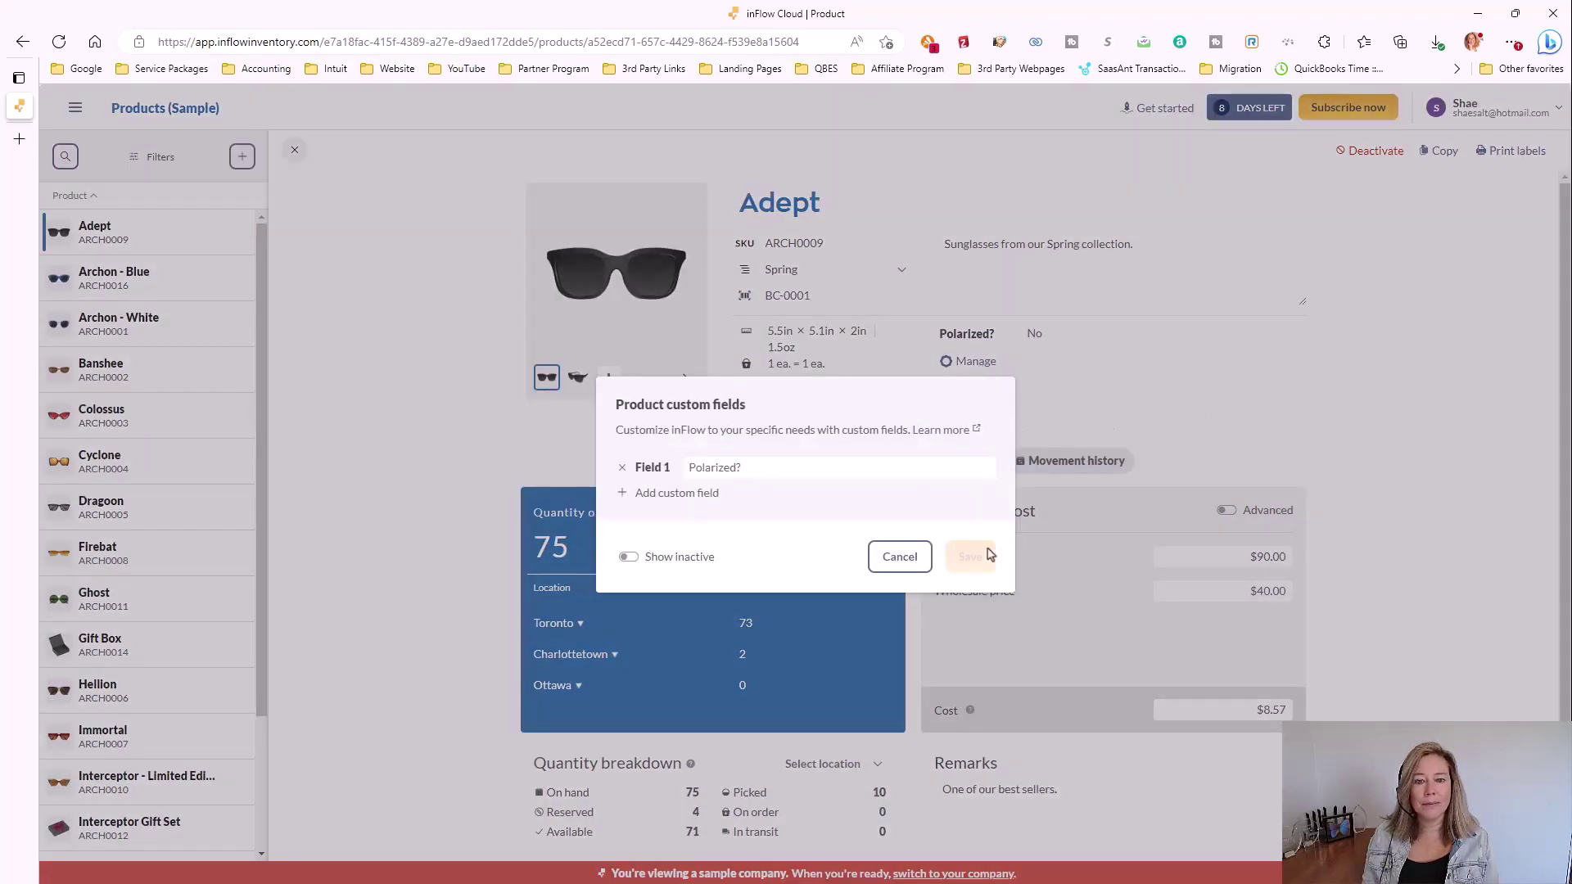
{"action": "left_click", "coordinate": [873, 564]}
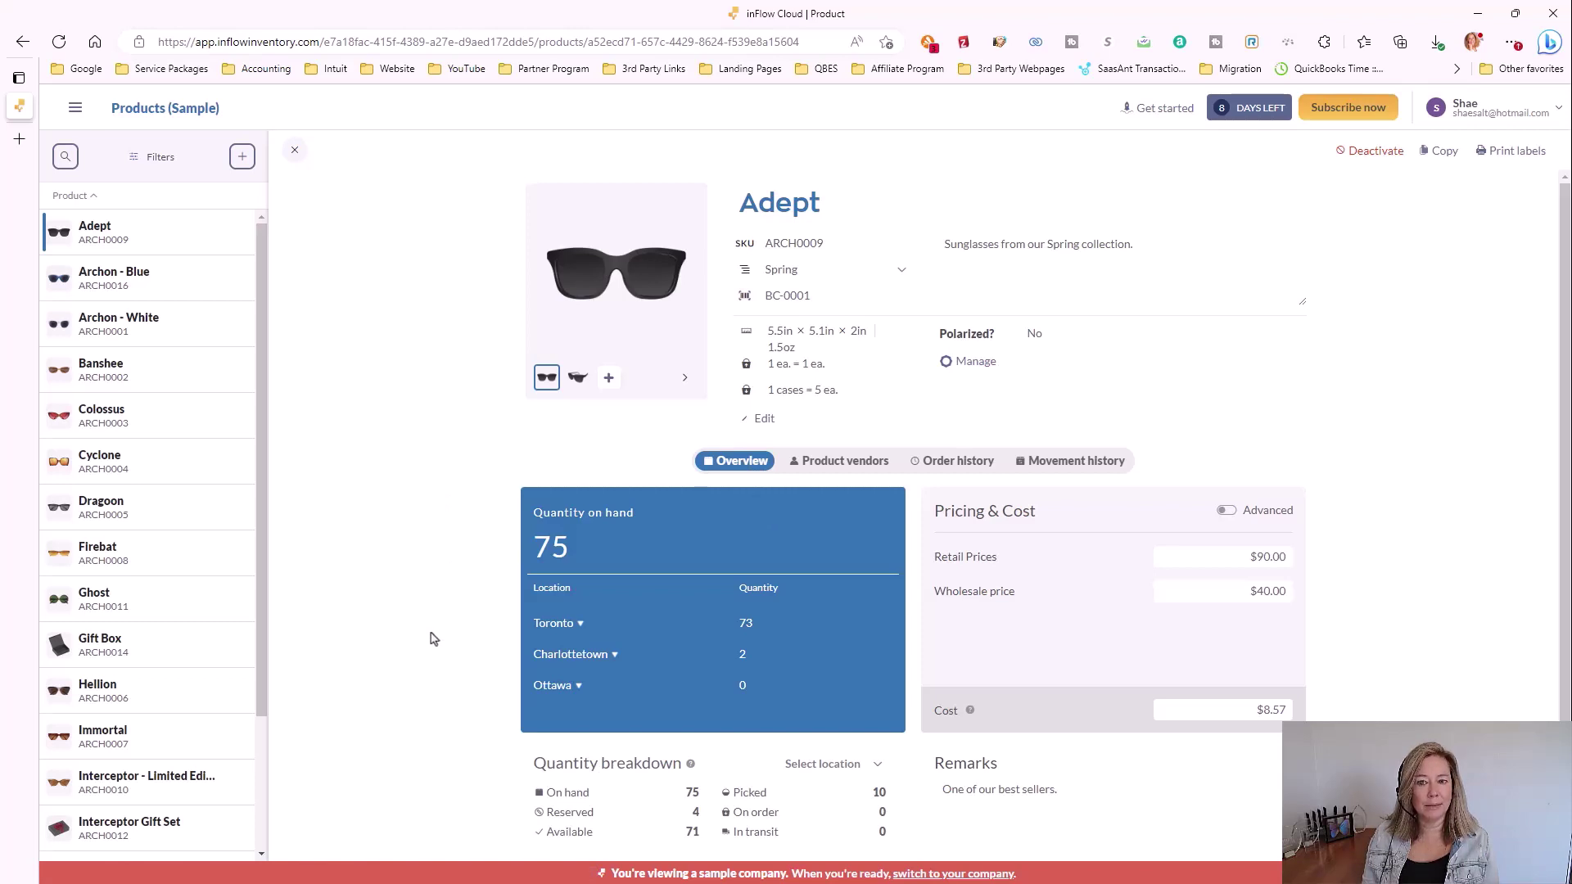
Step: Examine Adept's sublocation quantities for Toronto and the location choices of its quantity breakdown
{"action": "left_click", "coordinate": [576, 625]}
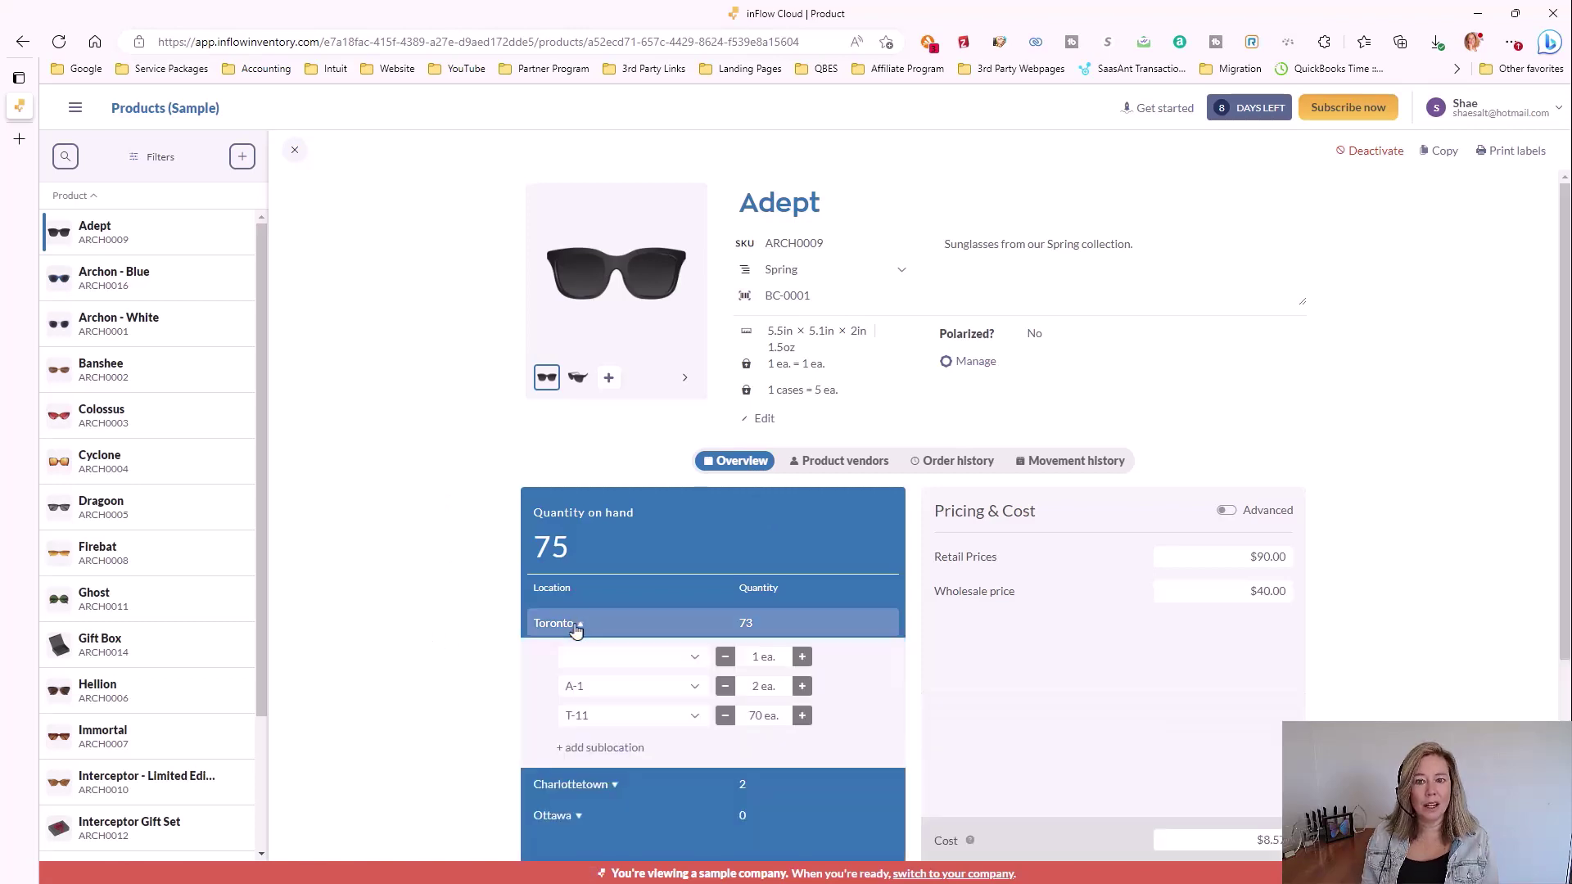
{"action": "left_click", "coordinate": [578, 625]}
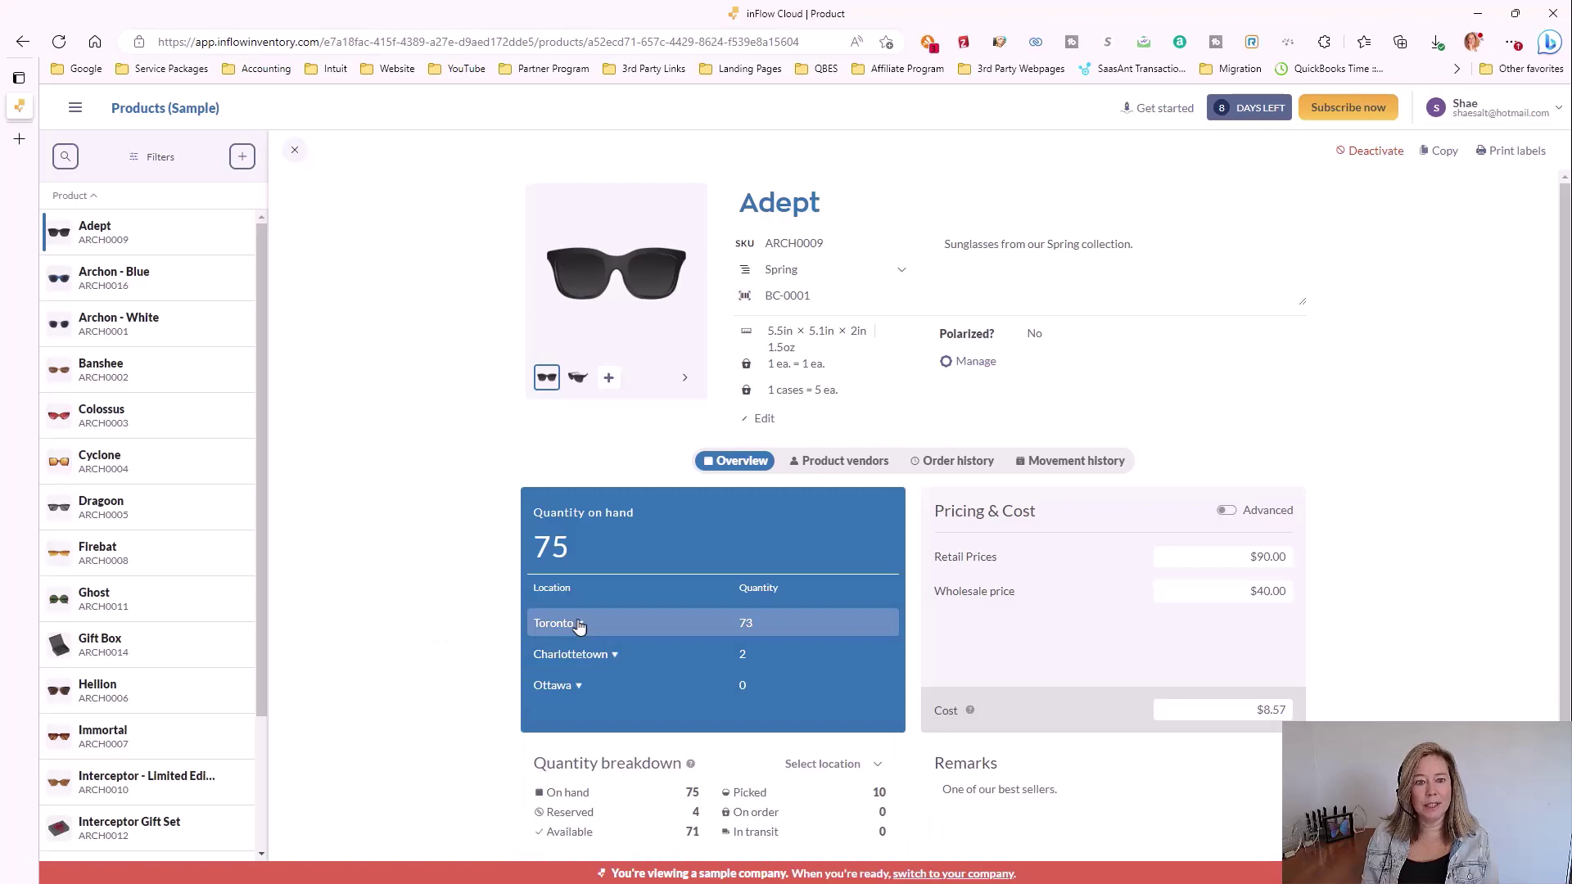
{"action": "scroll", "coordinate": [466, 672], "scroll_direction": "down", "scroll_amount": 2}
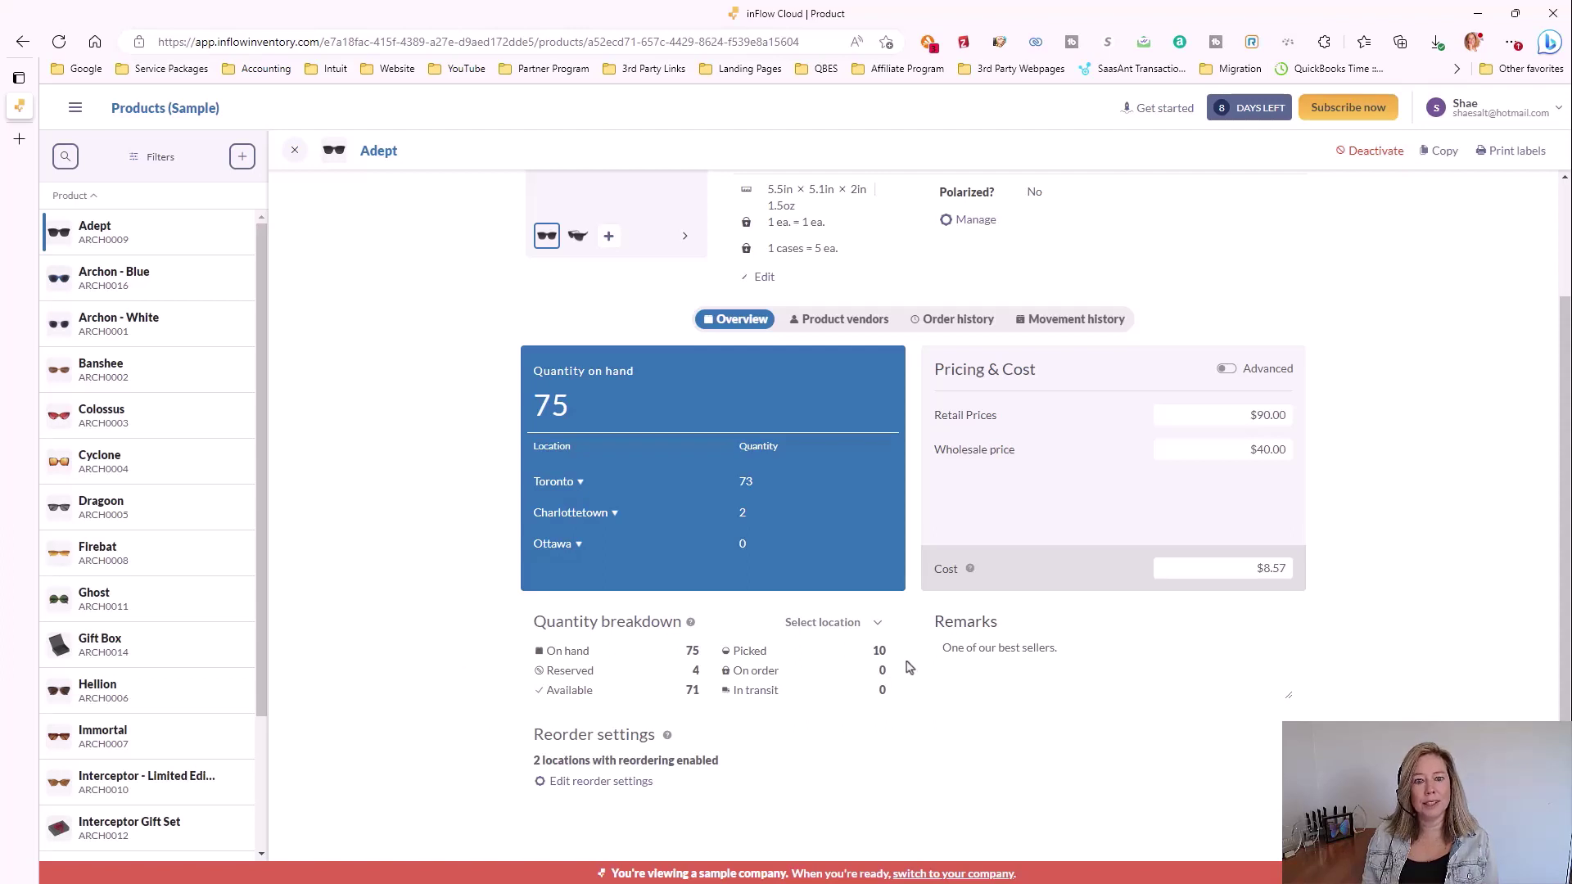
{"action": "left_click", "coordinate": [869, 624]}
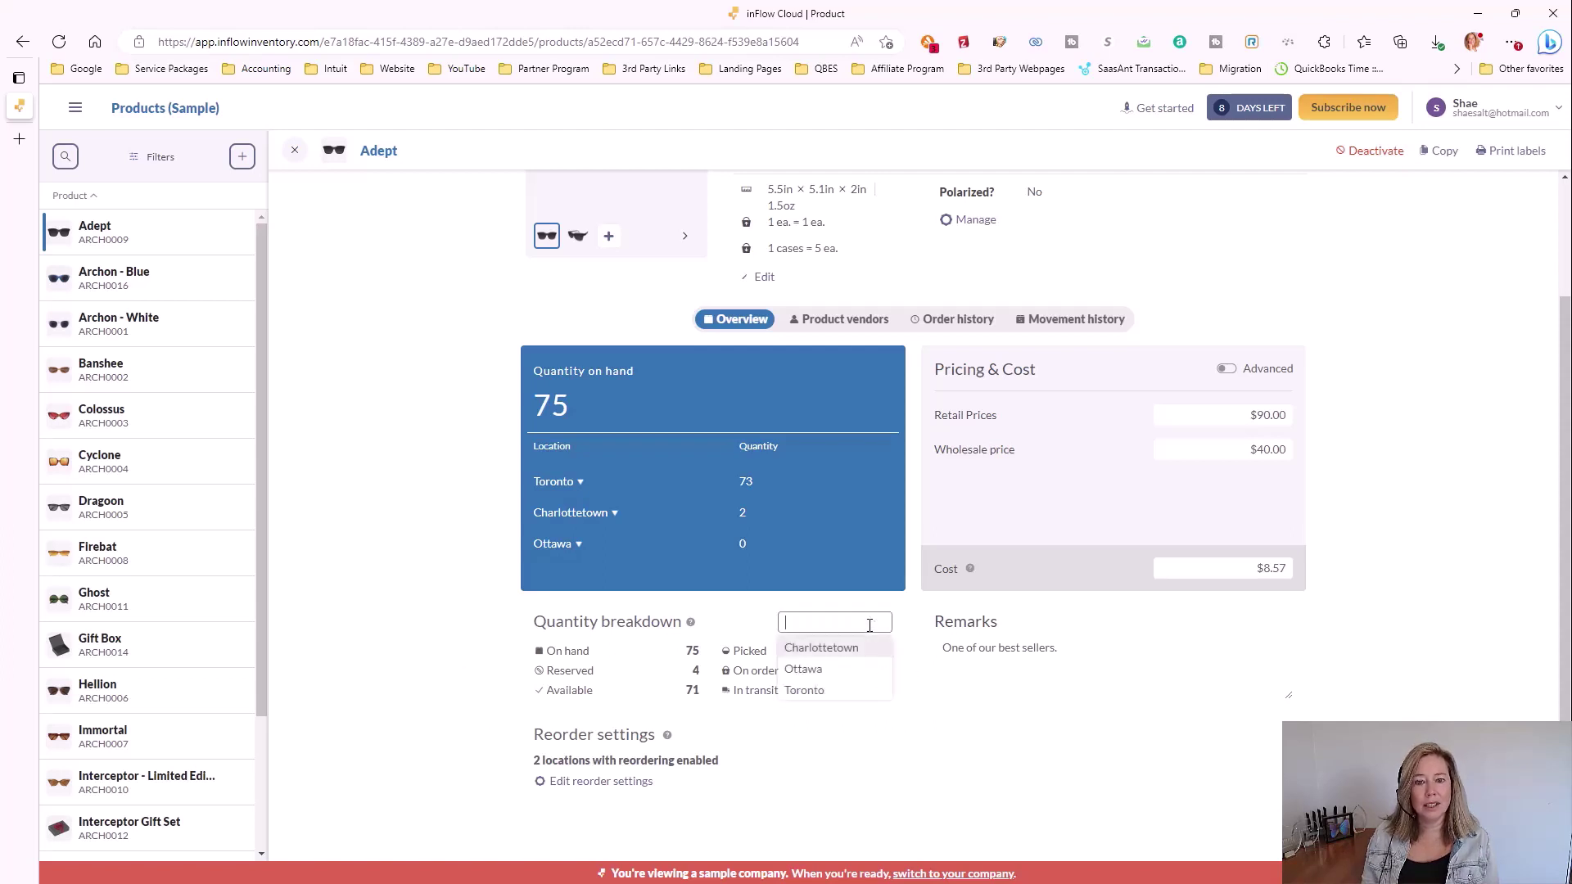
{"action": "left_click", "coordinate": [924, 680]}
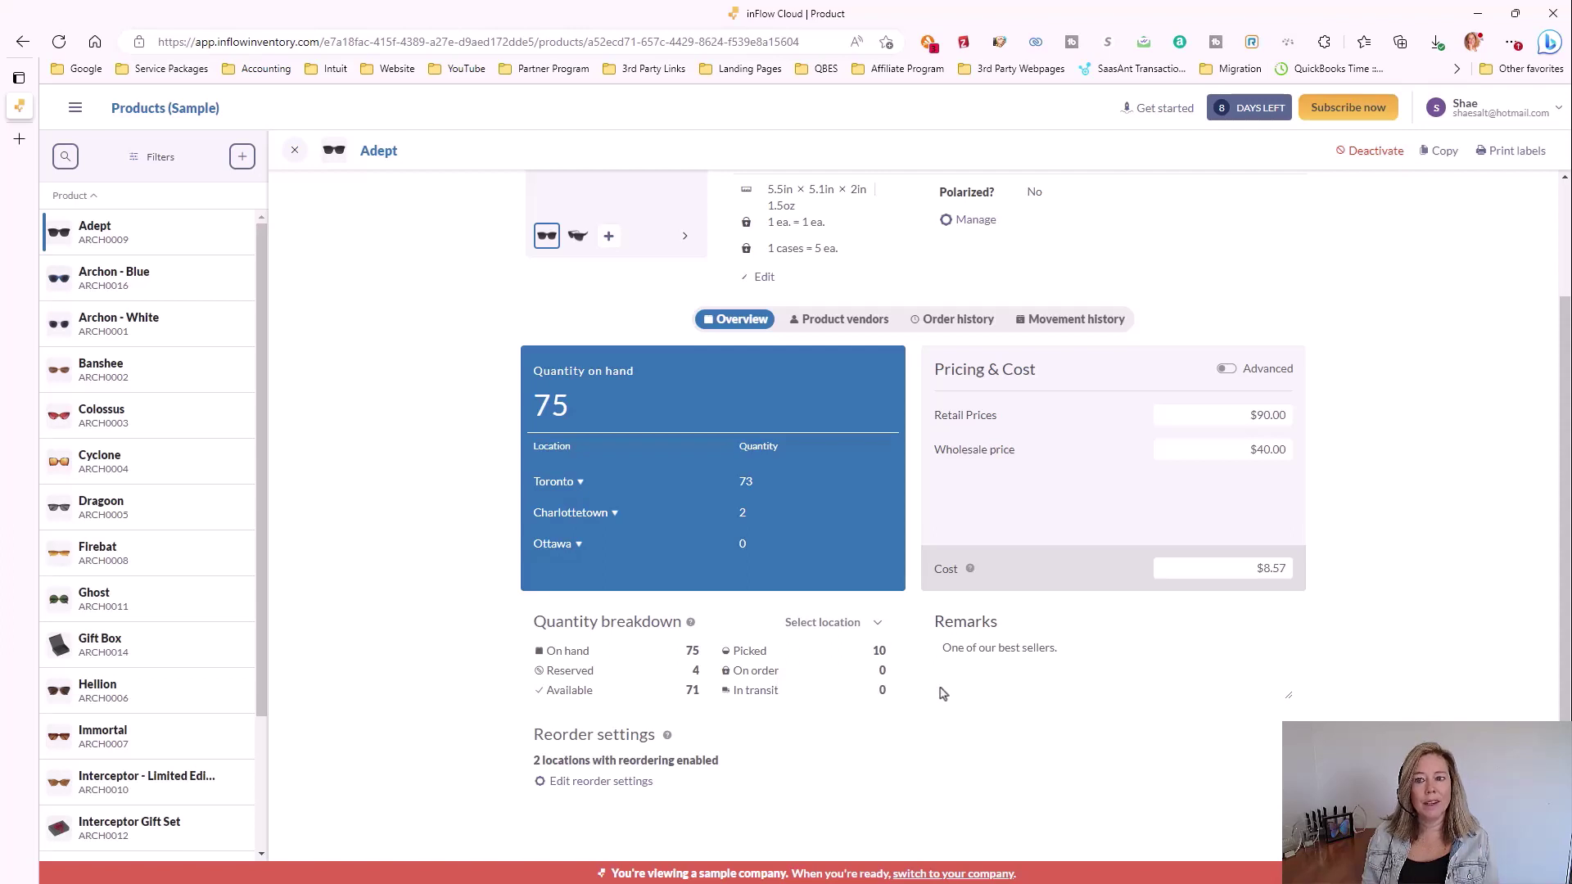
Step: Turn on the advanced view of Adept's pricing and cost
{"action": "left_click", "coordinate": [1229, 371]}
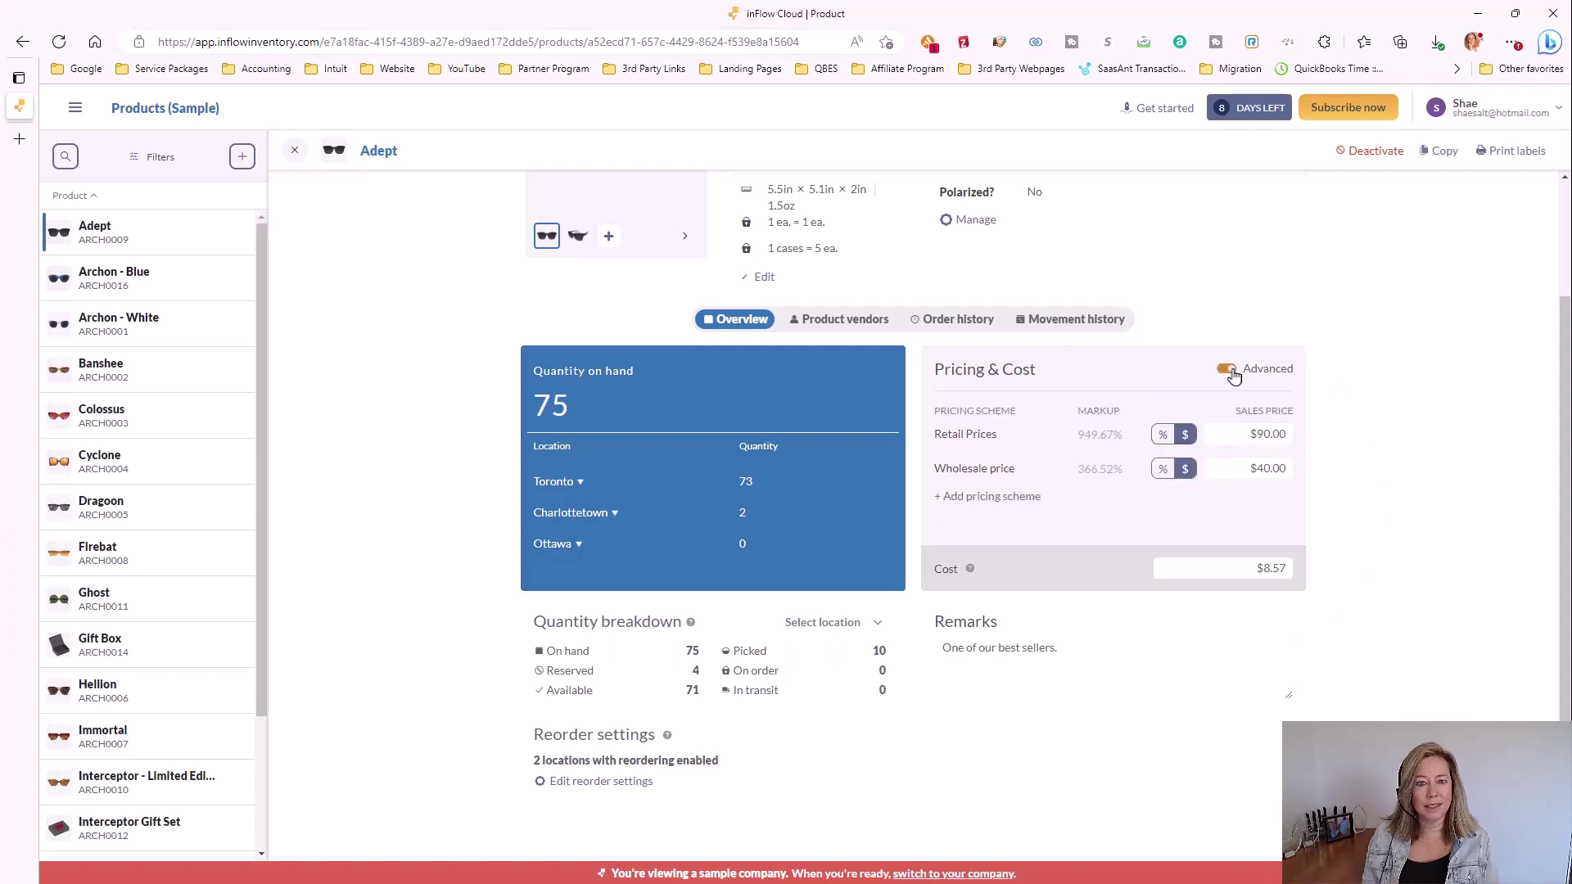
Step: Examine Adept's option for adding a pricing scheme, its cost information and its remarks field, without changing anything
{"action": "left_click", "coordinate": [1026, 499]}
{"action": "left_click", "coordinate": [904, 627]}
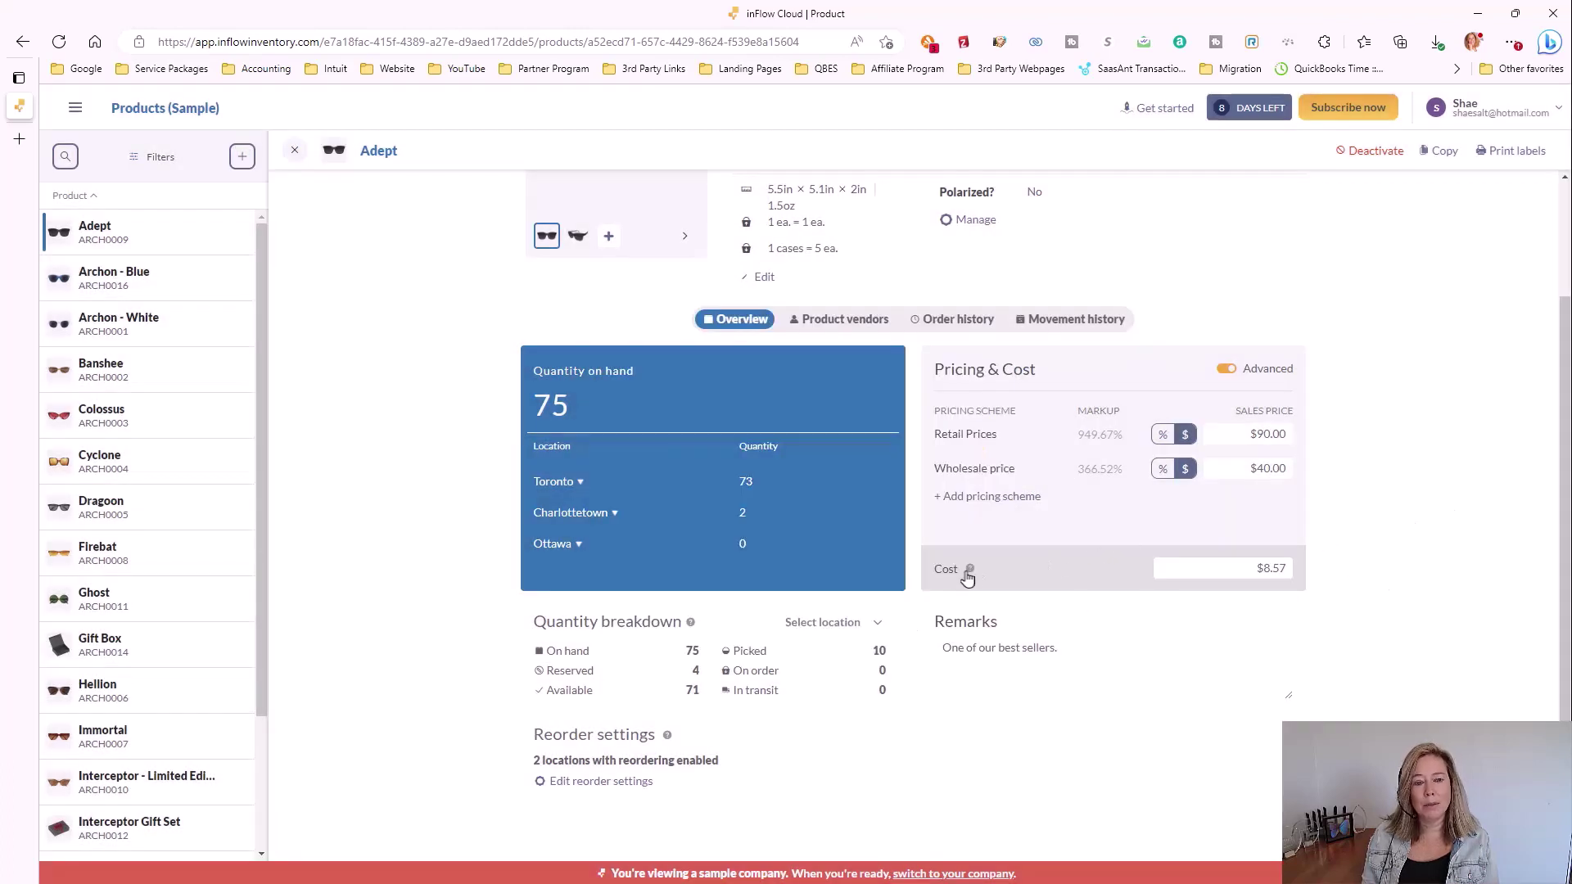
{"action": "mouse_move", "coordinate": [972, 572]}
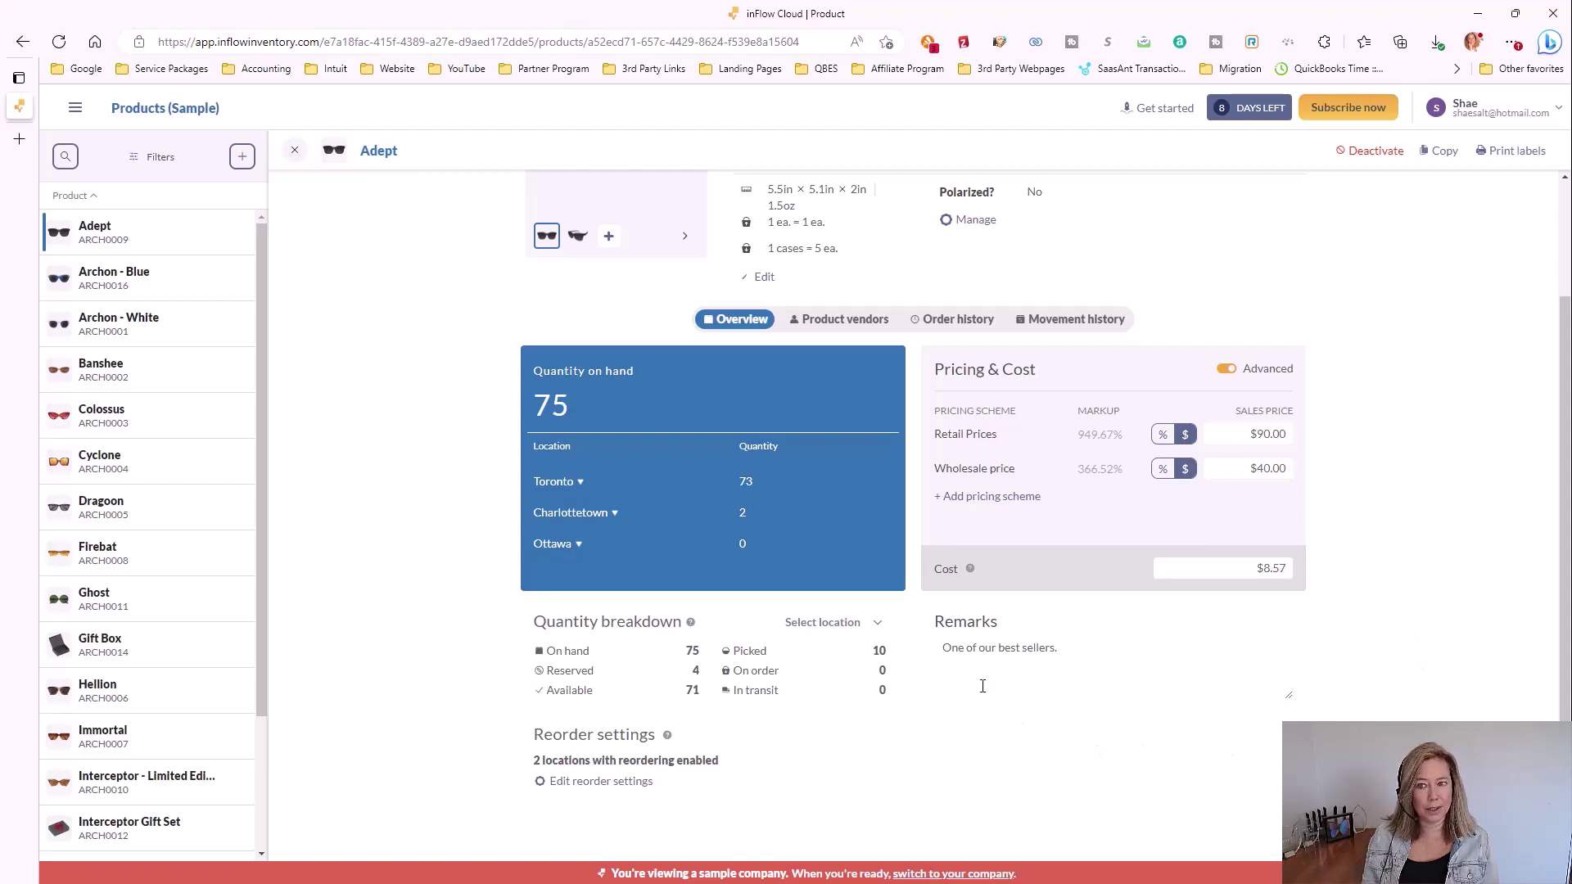
{"action": "left_click", "coordinate": [965, 648]}
{"action": "left_click", "coordinate": [1090, 758]}
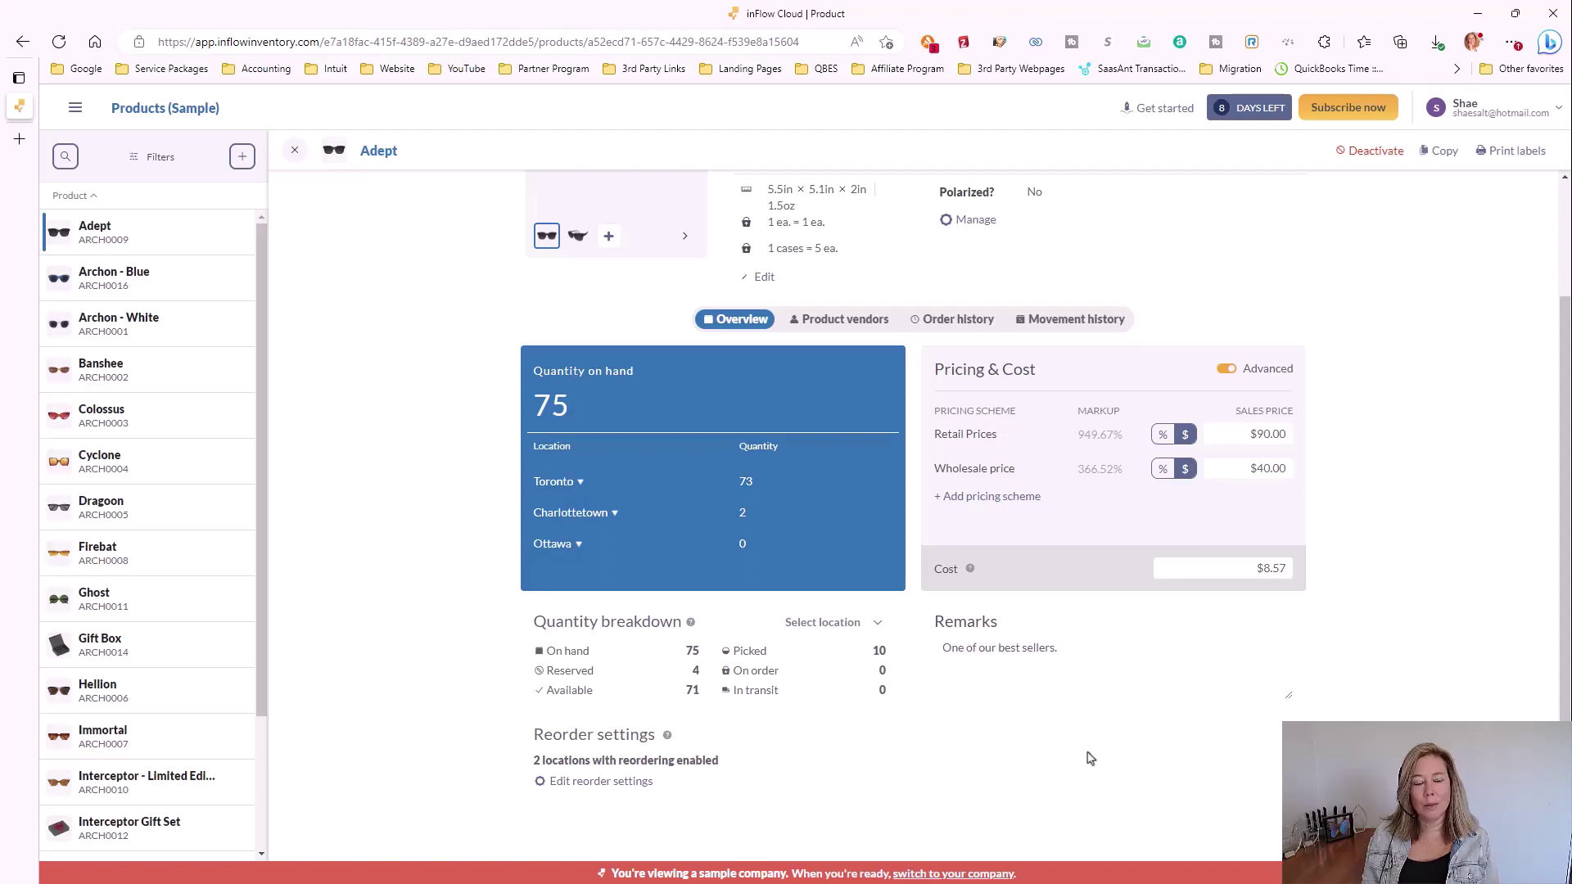
Step: Examine Adept's reorder settings and the default sublocation choices for Toronto, without changing them
{"action": "left_click", "coordinate": [628, 787]}
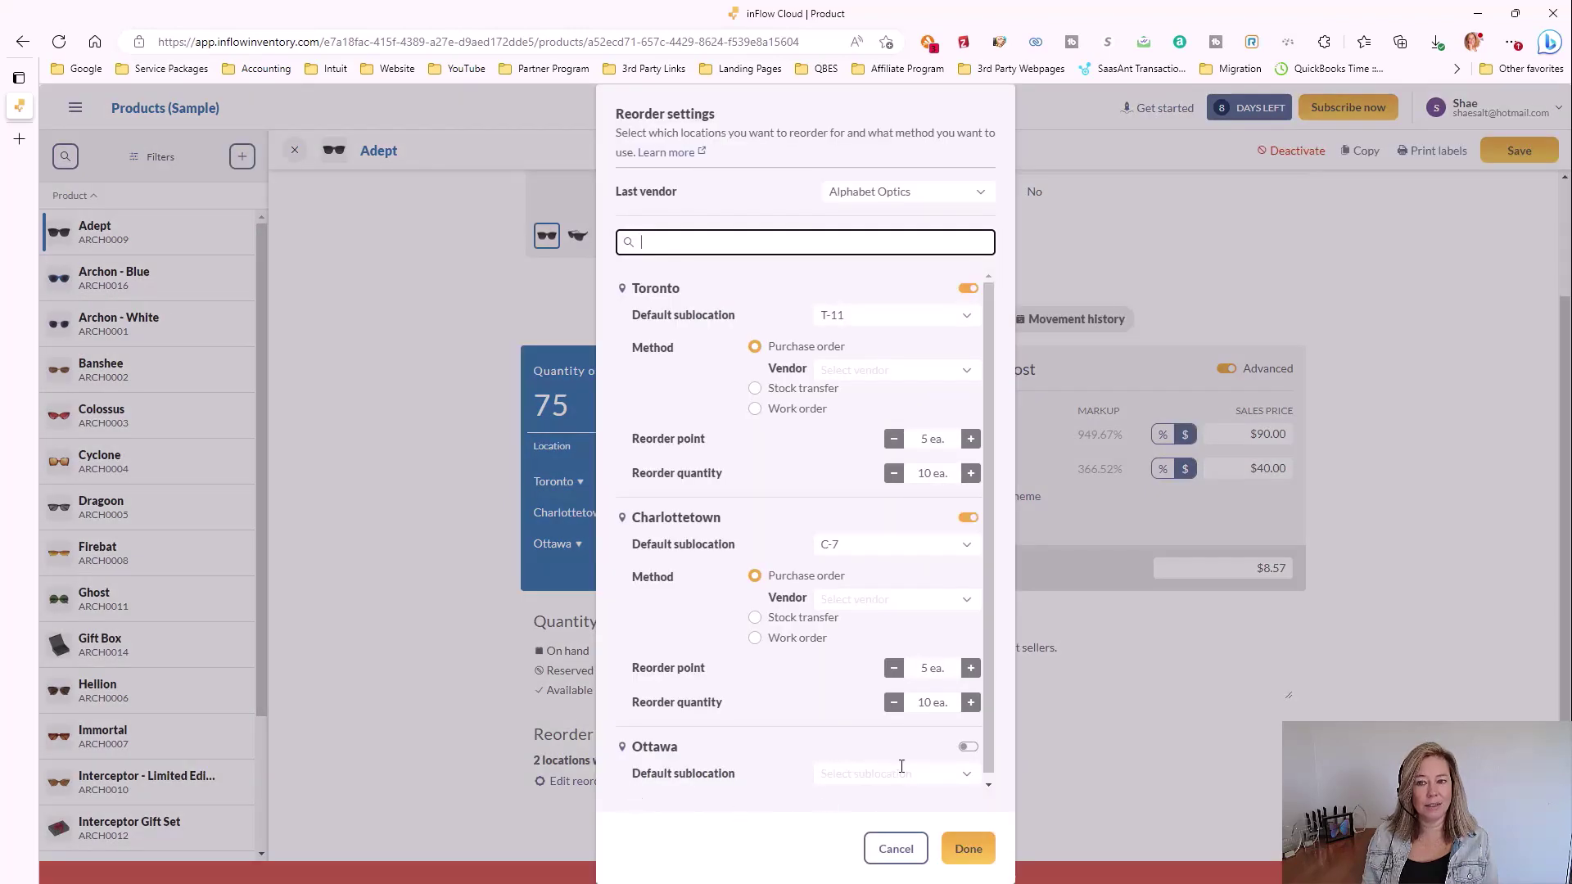
{"action": "left_click", "coordinate": [969, 321]}
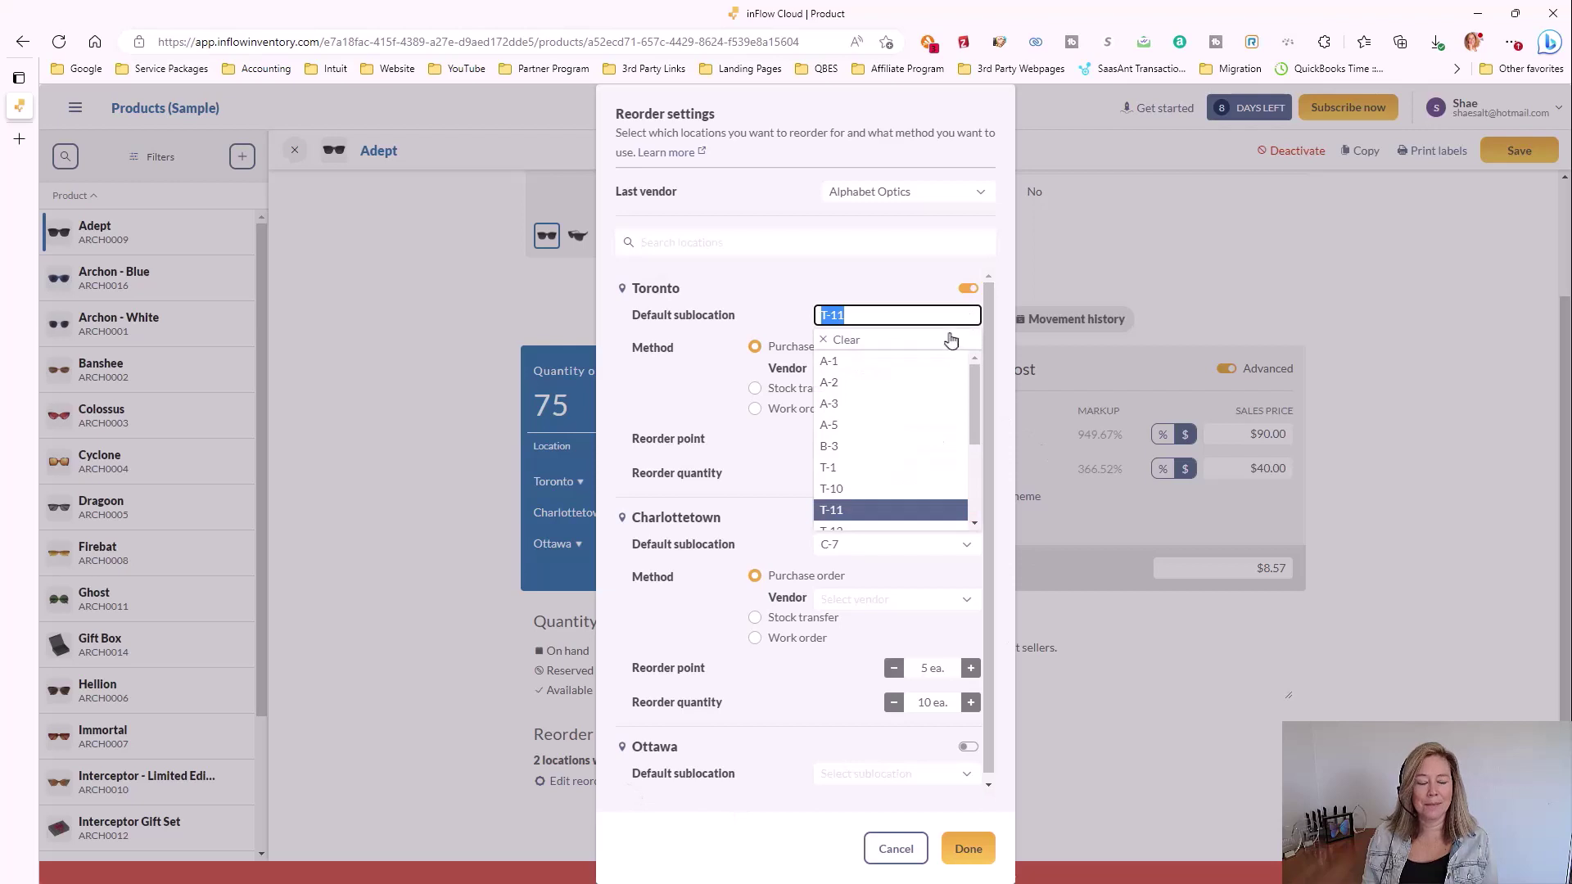
{"action": "left_click", "coordinate": [1012, 516]}
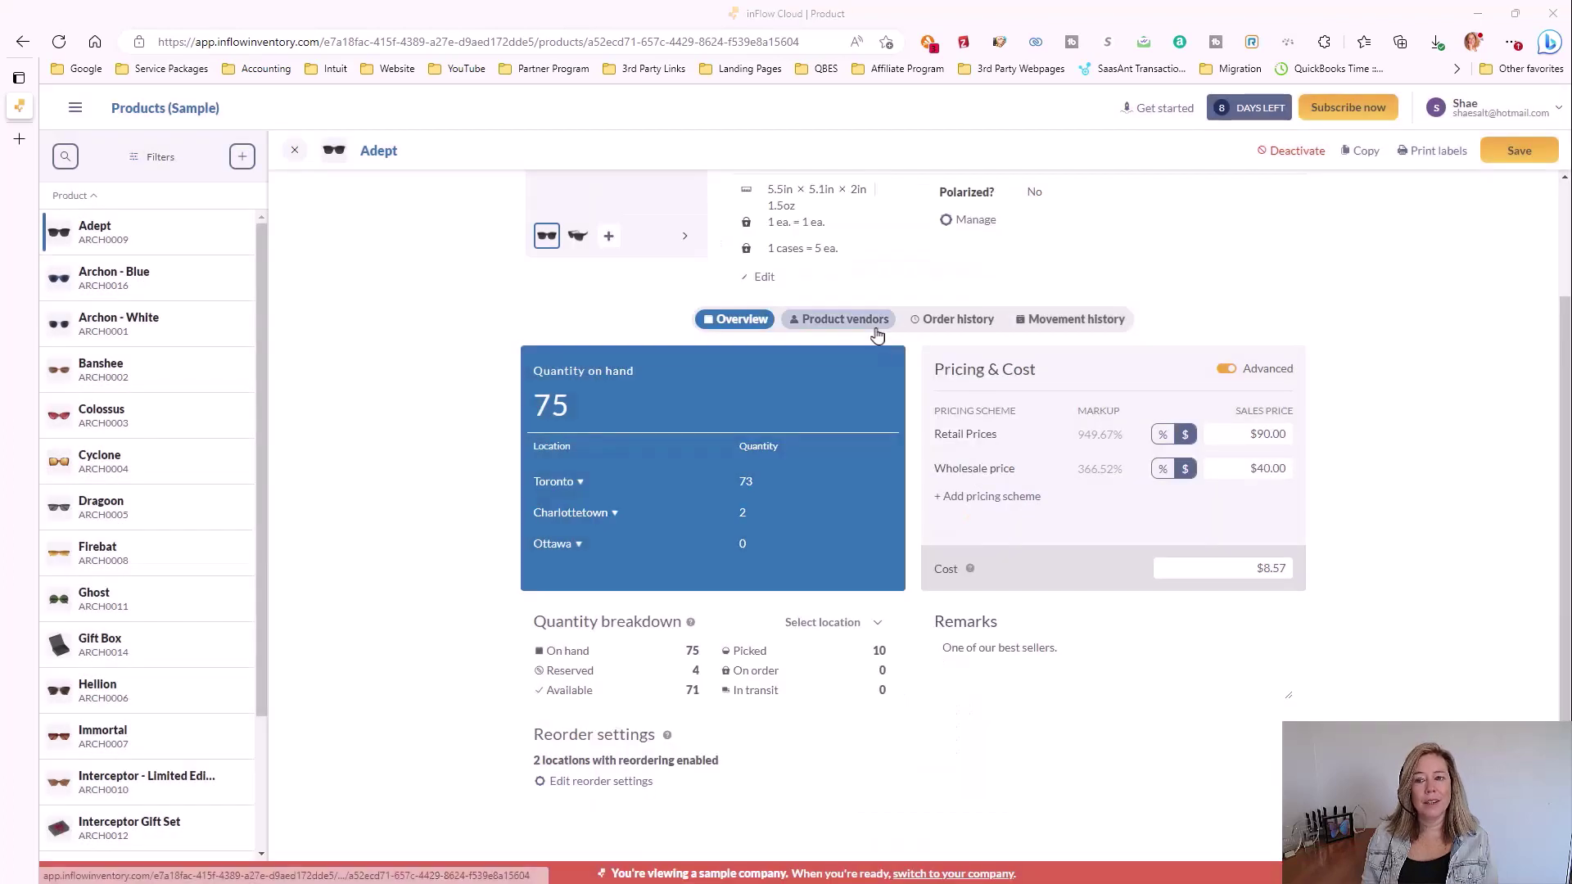
Step: Review Adept's product vendors and open the most recent sales order from its order history
{"action": "left_click", "coordinate": [876, 328]}
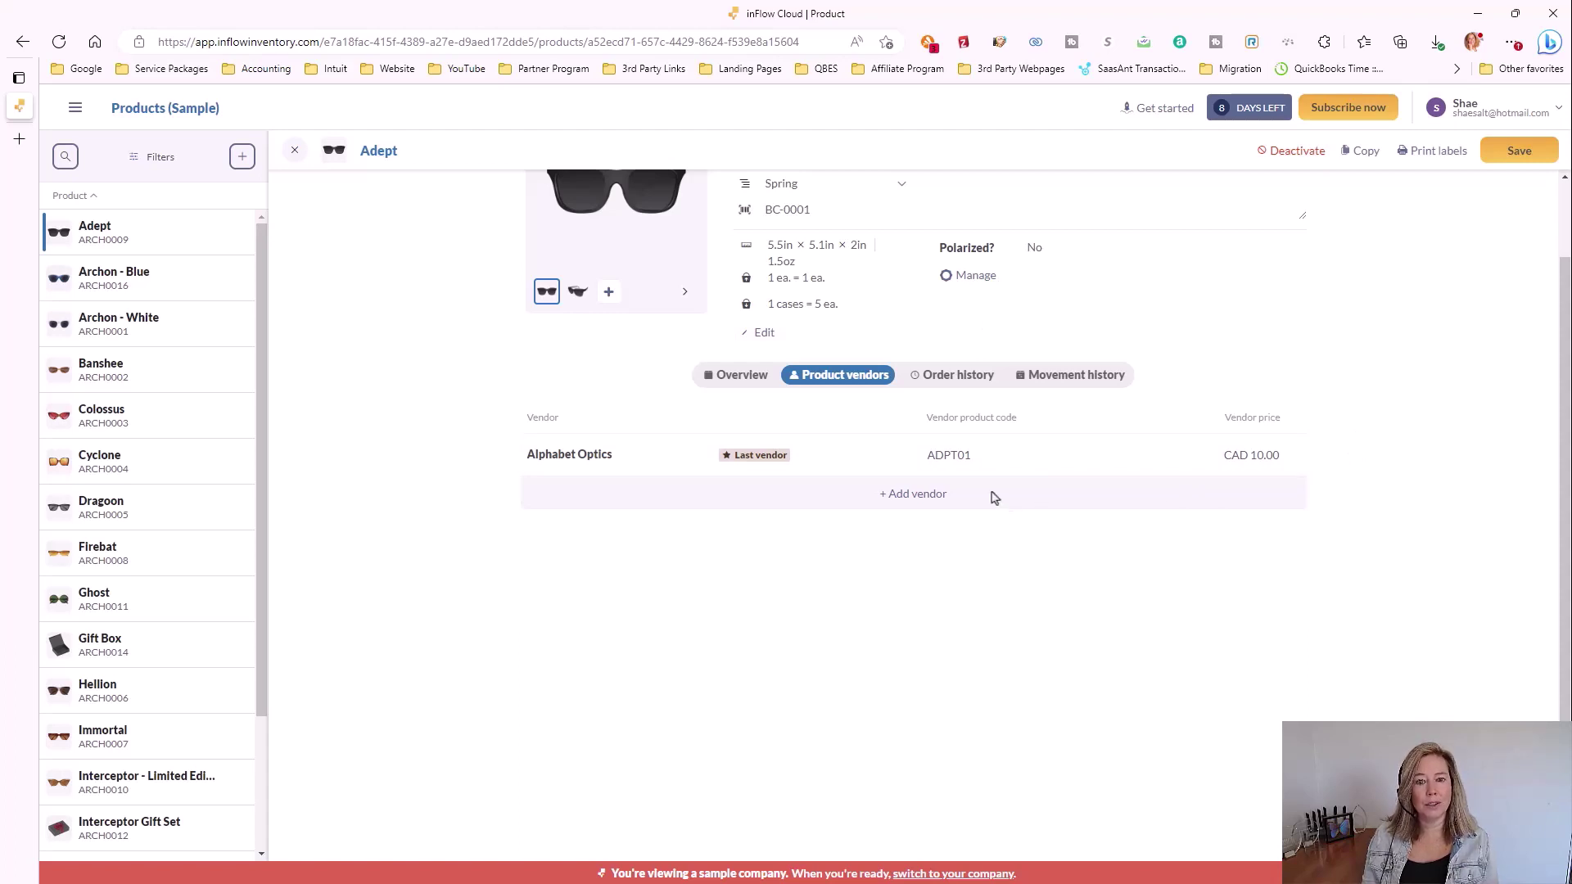
{"action": "left_click", "coordinate": [975, 381]}
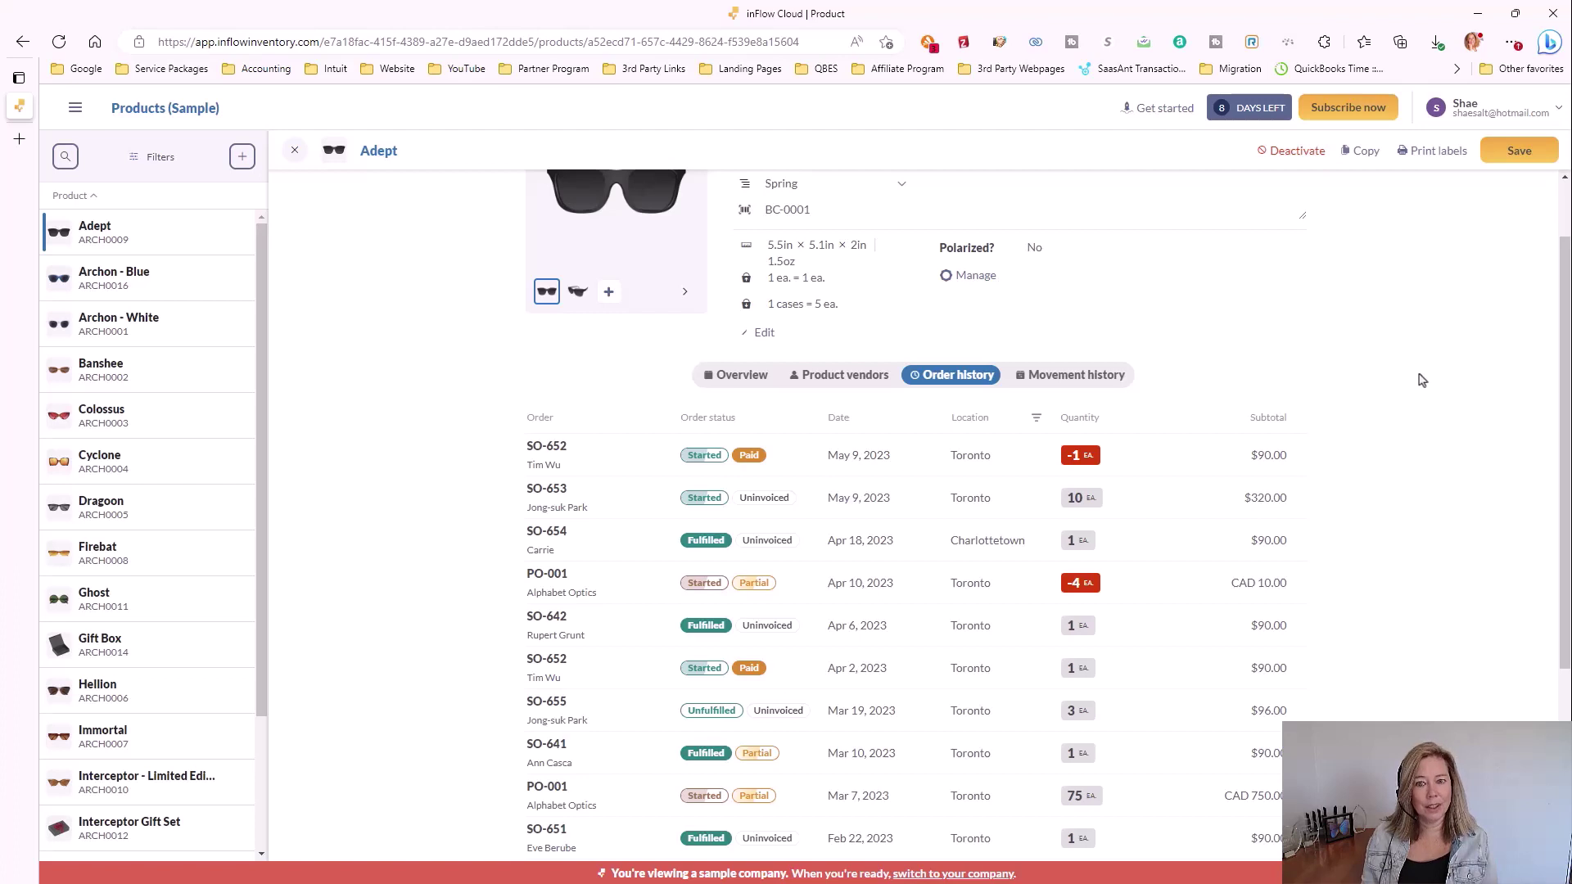
{"action": "left_click", "coordinate": [579, 449]}
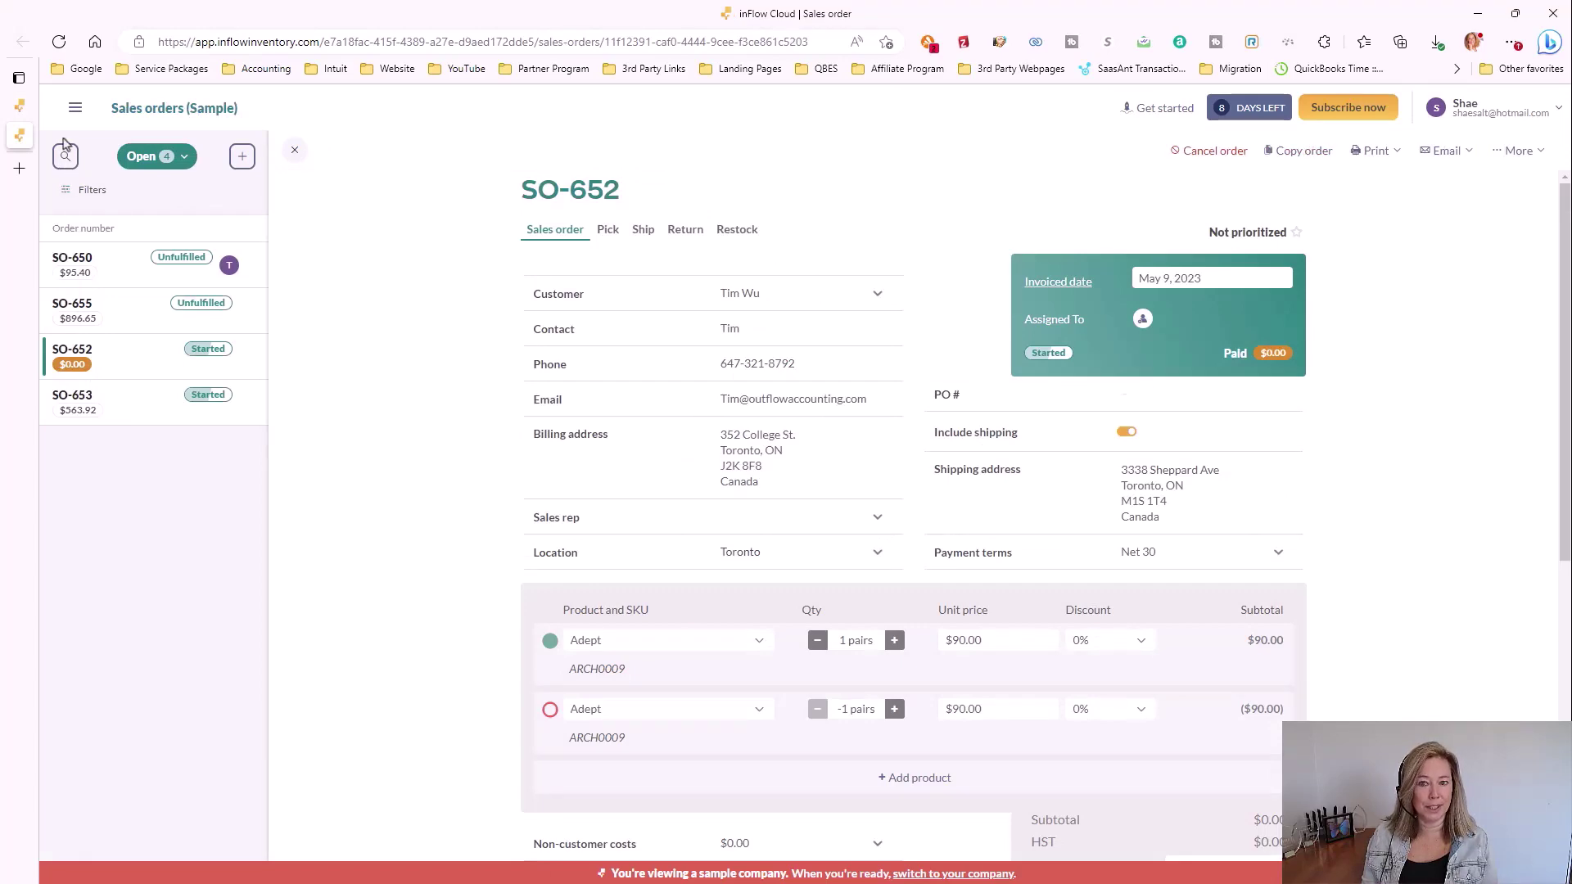
Step: Return to Adept's product record, examine its movement history and open label printing
{"action": "left_click", "coordinate": [19, 108]}
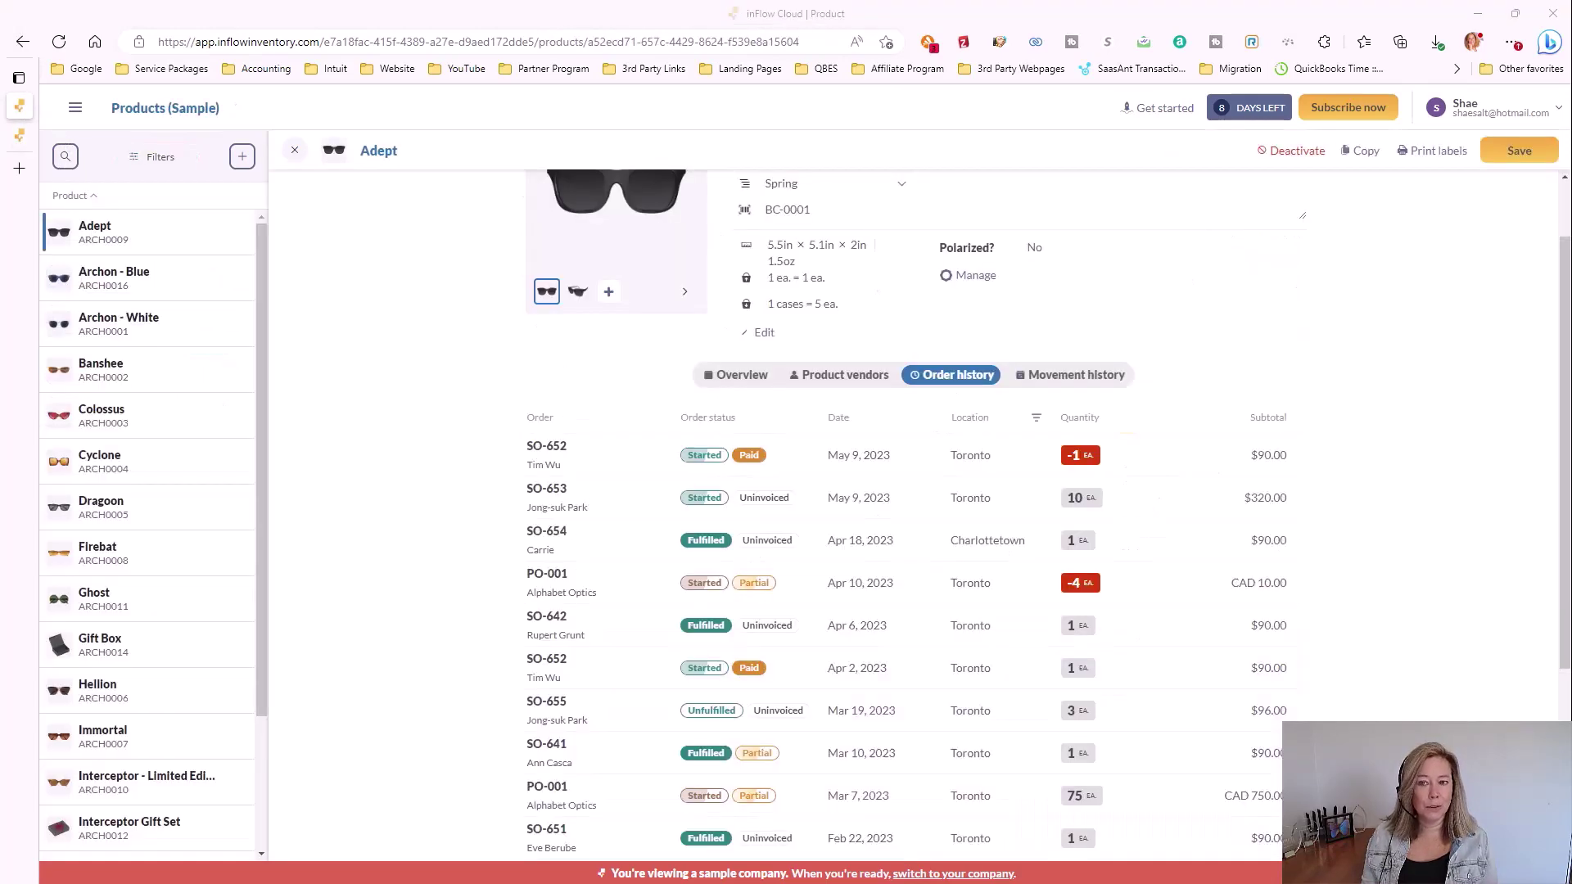
{"action": "left_click", "coordinate": [1079, 382]}
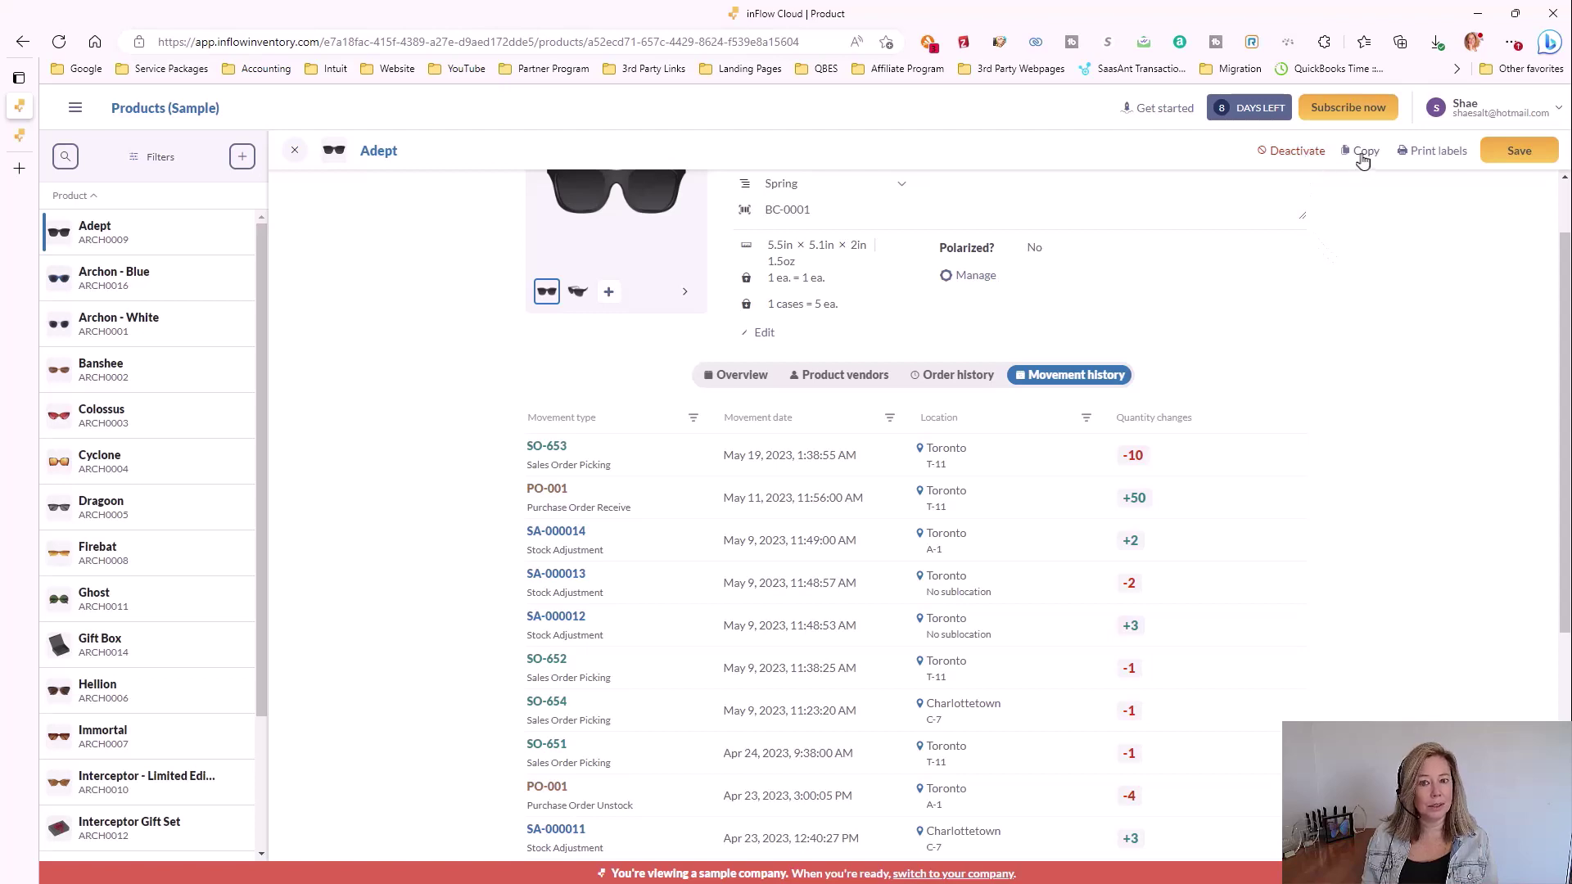
{"action": "left_click", "coordinate": [1439, 152]}
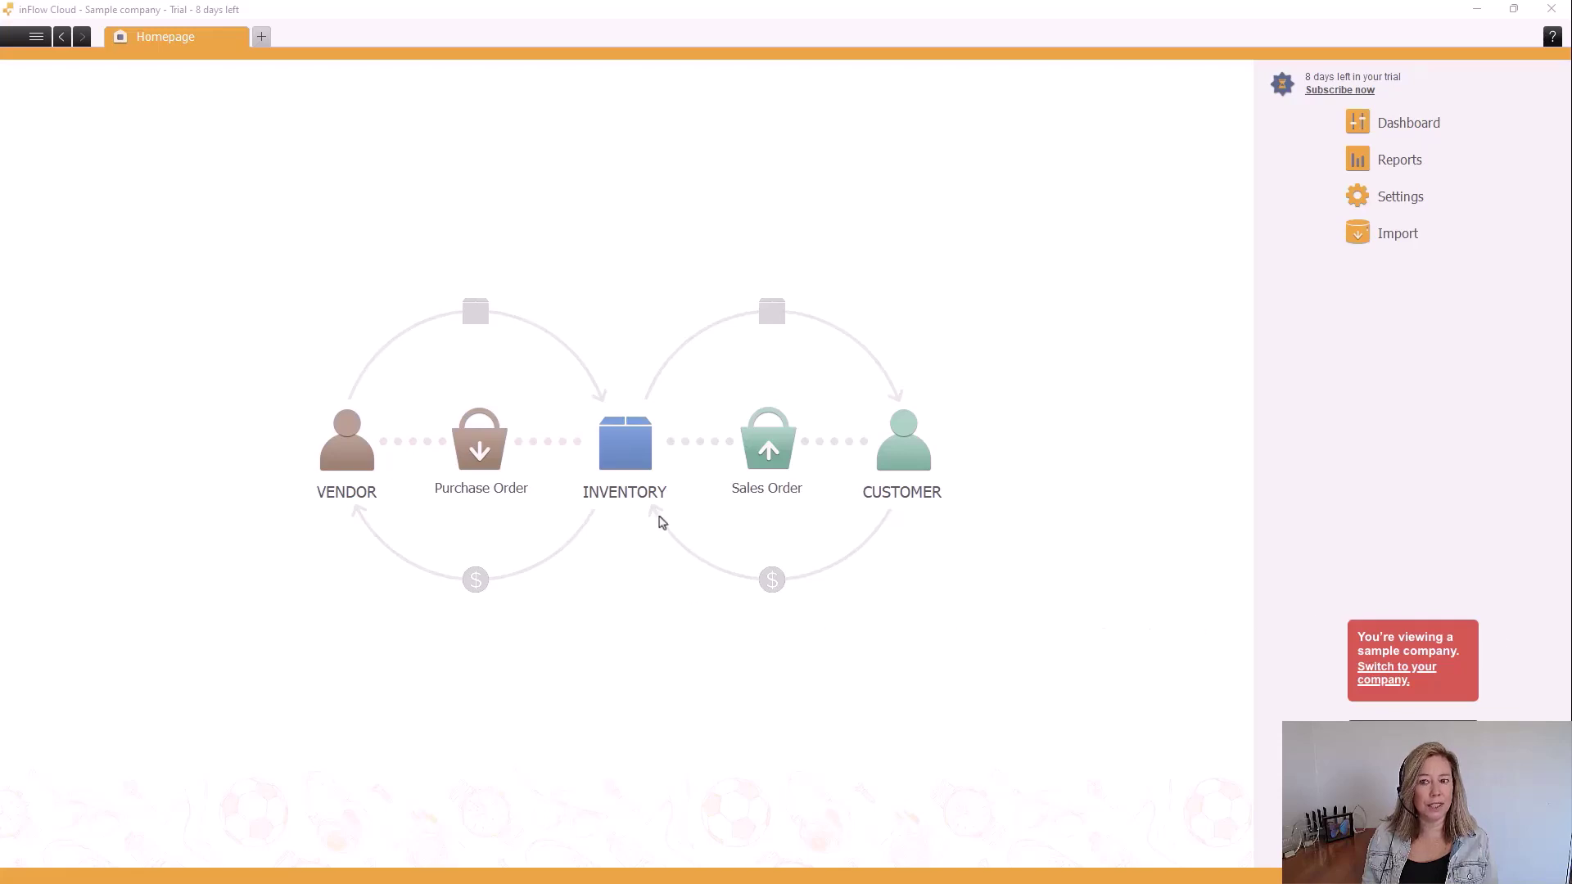
Step: In the inFlow desktop app, open the bill of materials of Interceptor Gift Set
{"action": "mouse_move", "coordinate": [638, 481]}
{"action": "left_click", "coordinate": [627, 447]}
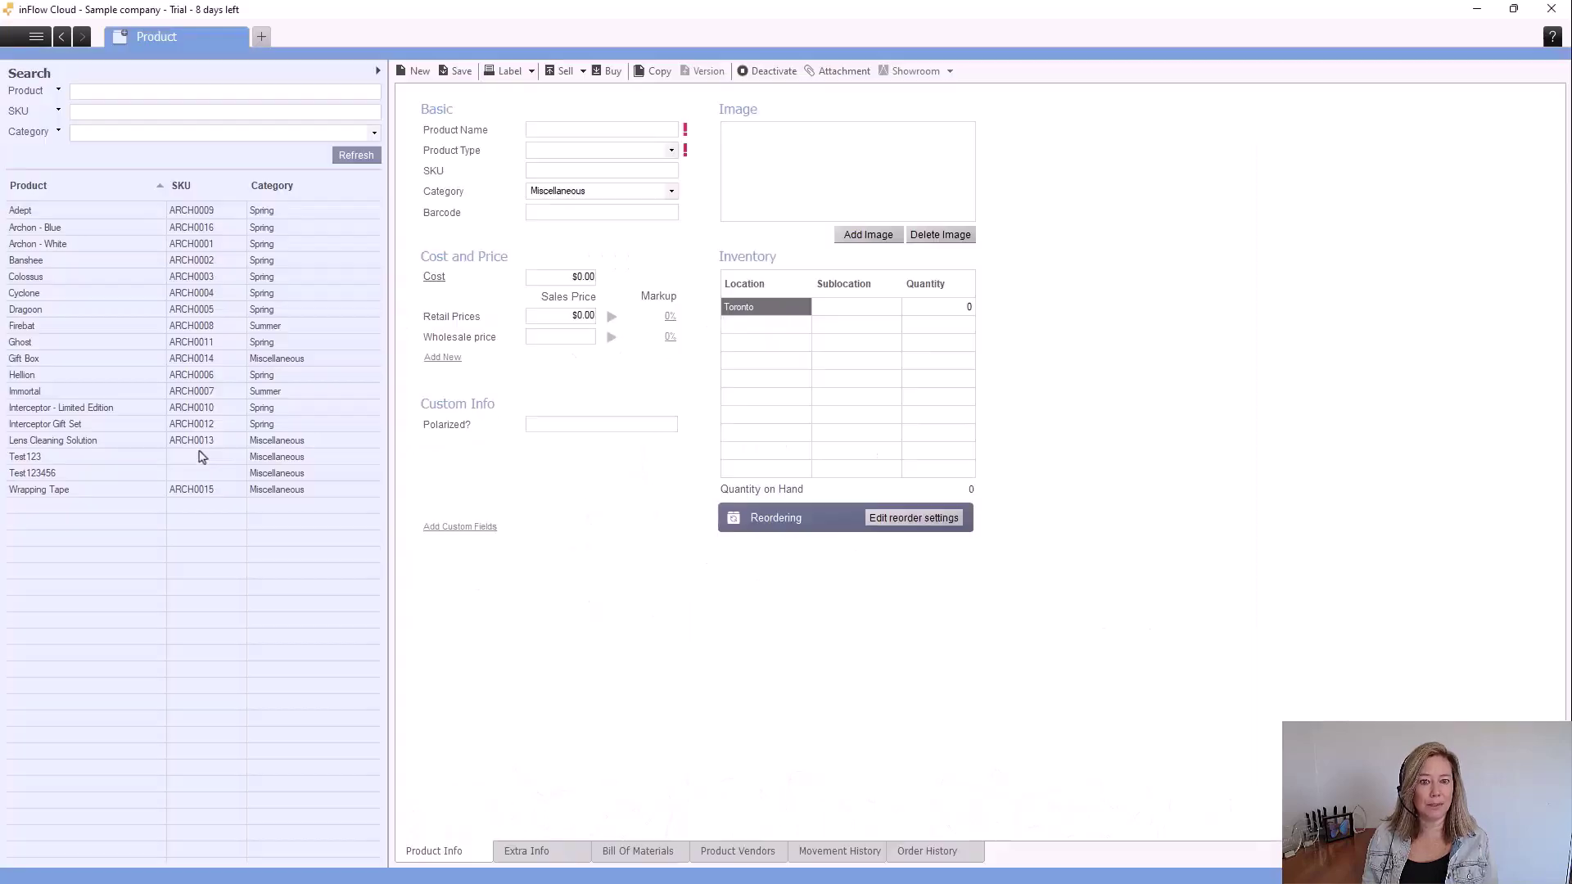
{"action": "left_click", "coordinate": [70, 428]}
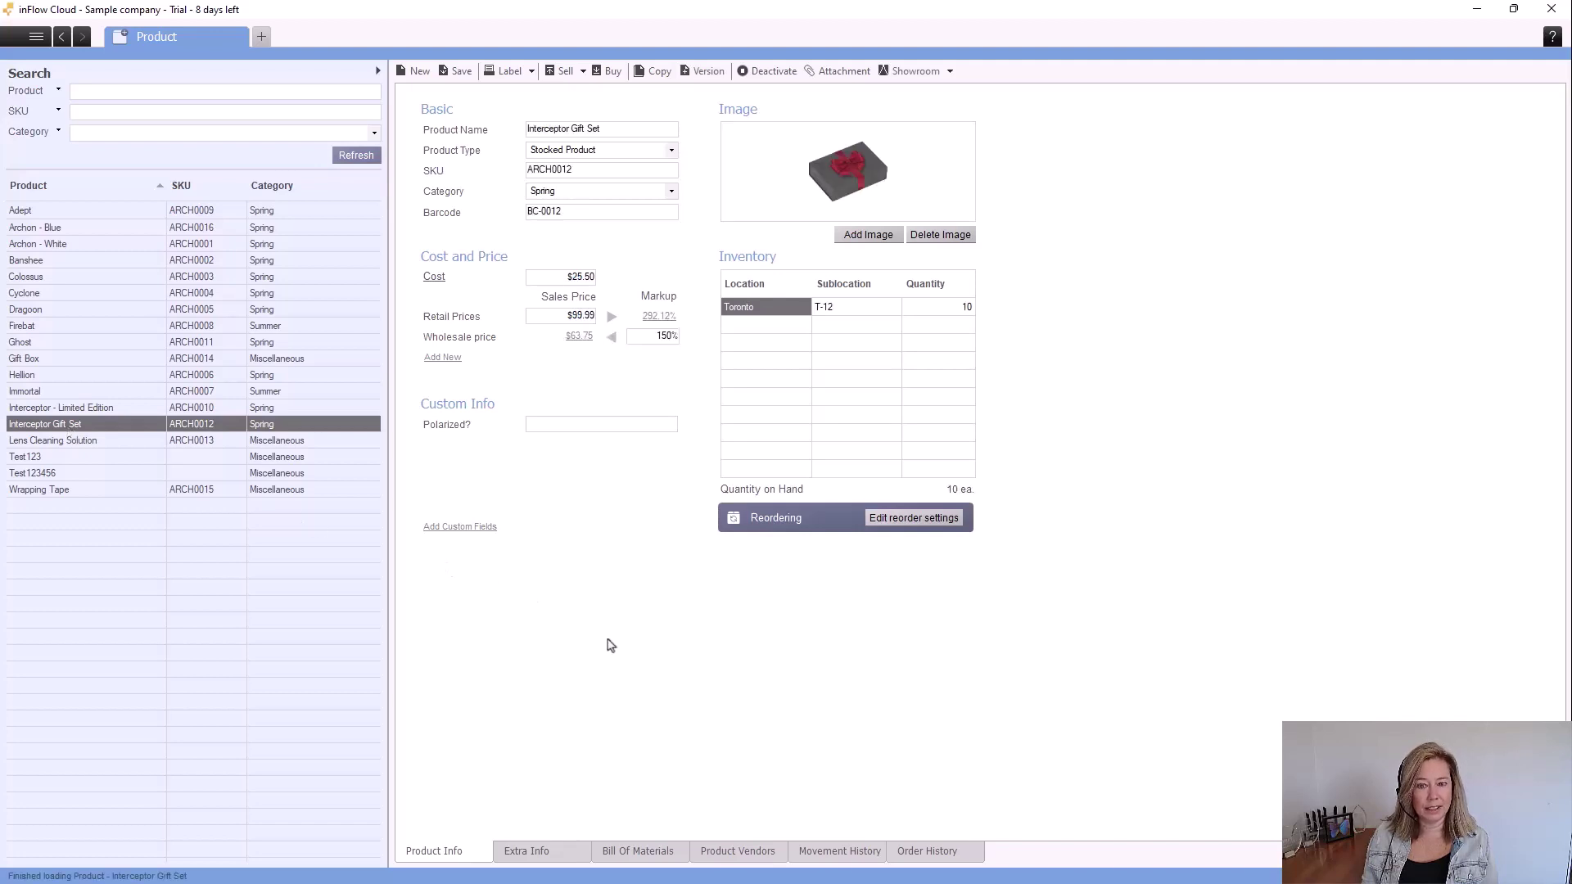
{"action": "left_click", "coordinate": [676, 854]}
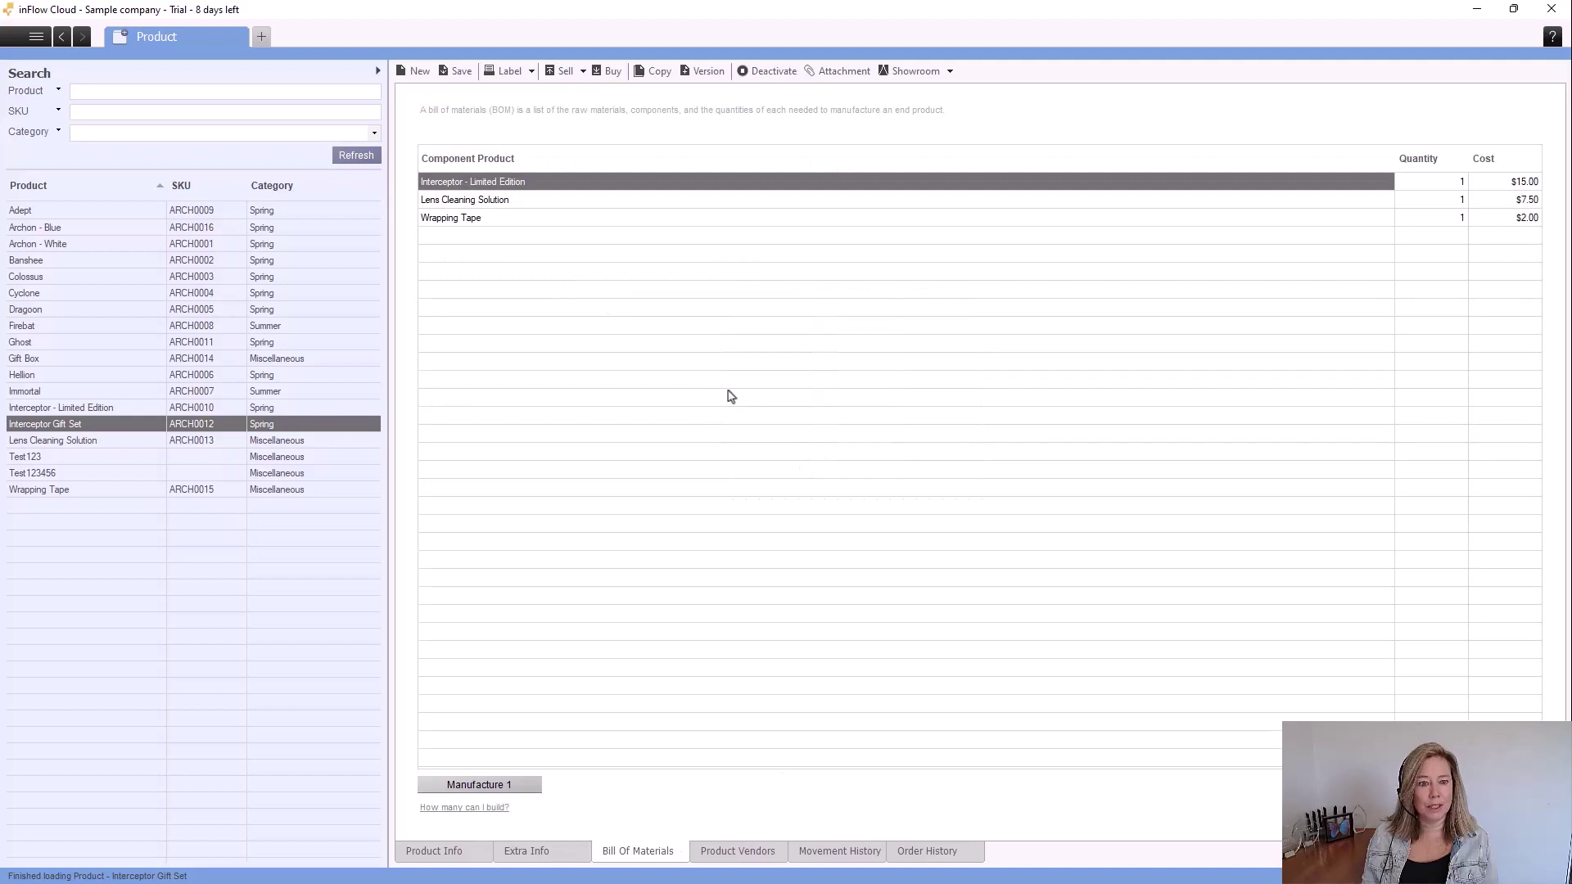
Step: Examine the product details of the Lens Cleaning Solution and Wrapping Tape components, keeping both unchanged
{"action": "left_click", "coordinate": [487, 205]}
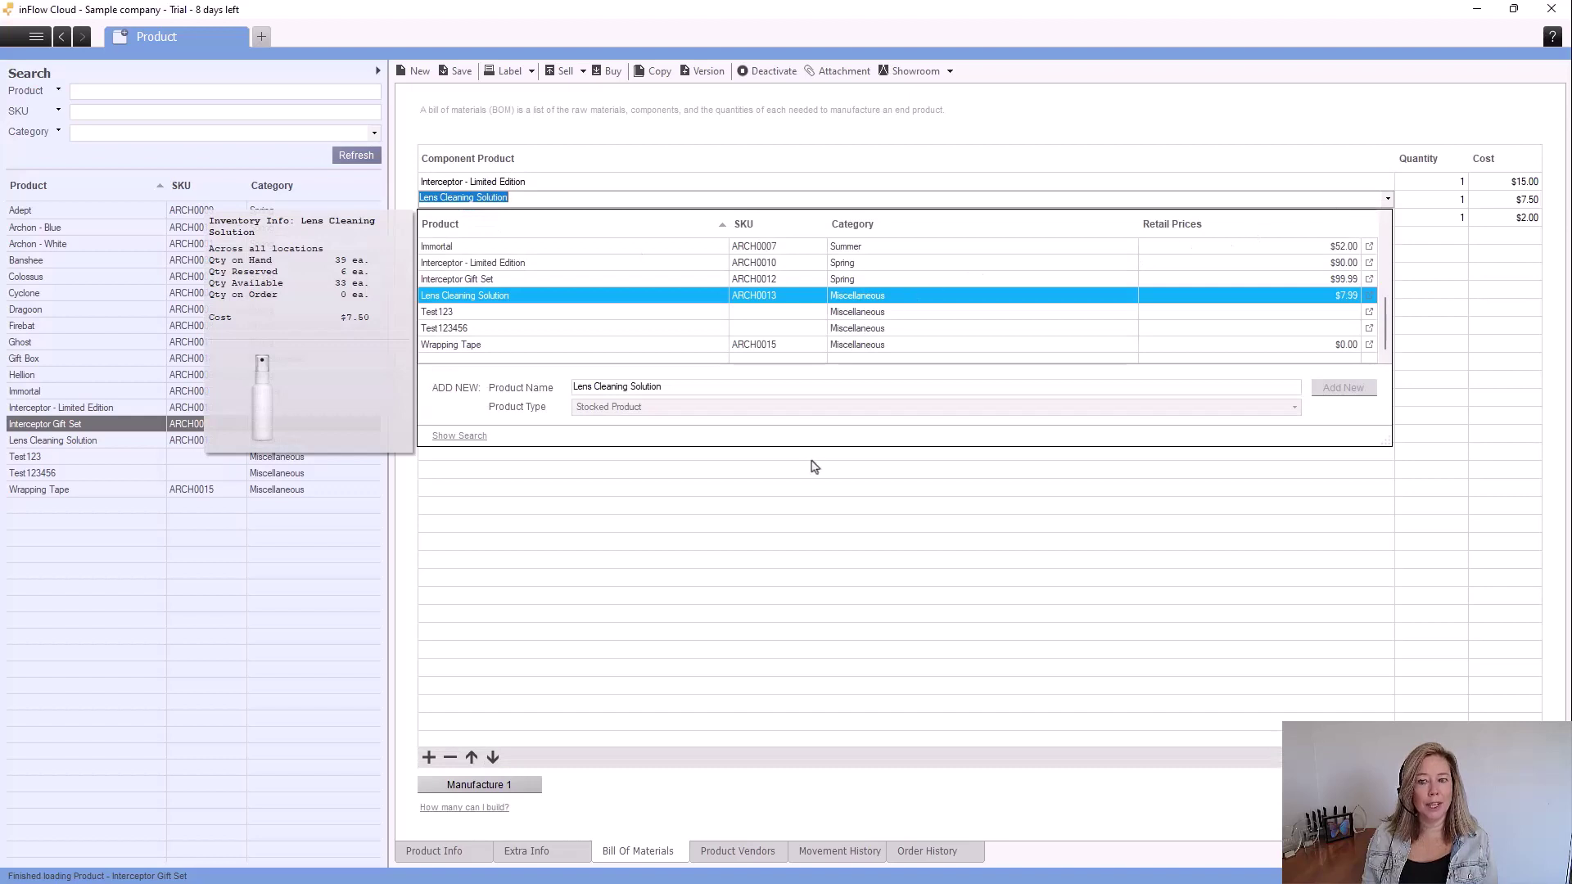
{"action": "left_click", "coordinate": [805, 499]}
{"action": "left_click", "coordinate": [536, 220]}
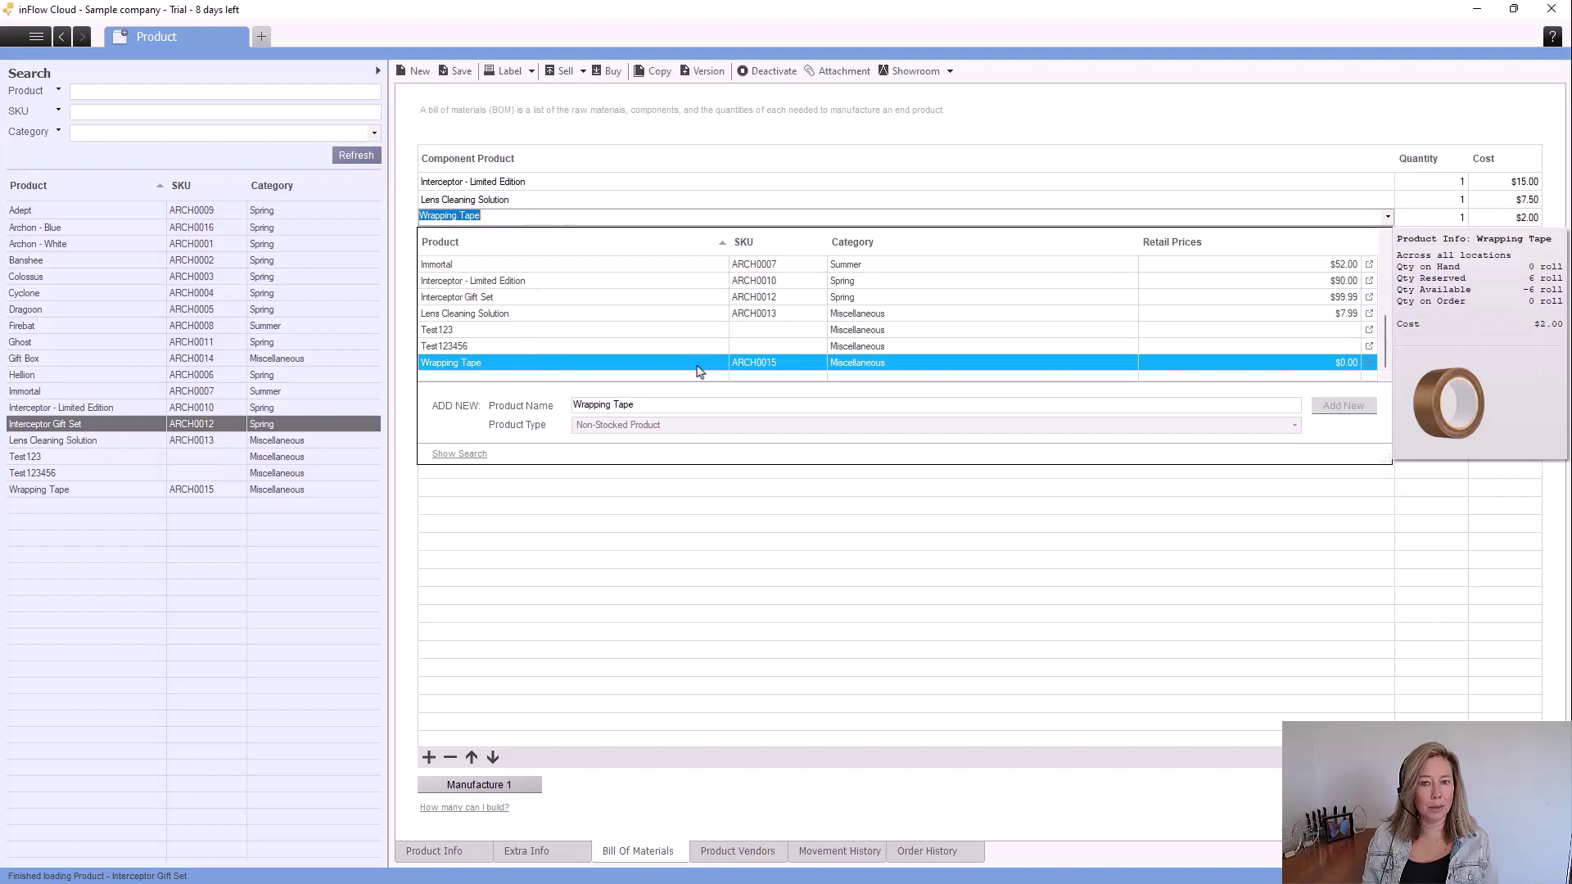
{"action": "left_click", "coordinate": [636, 565]}
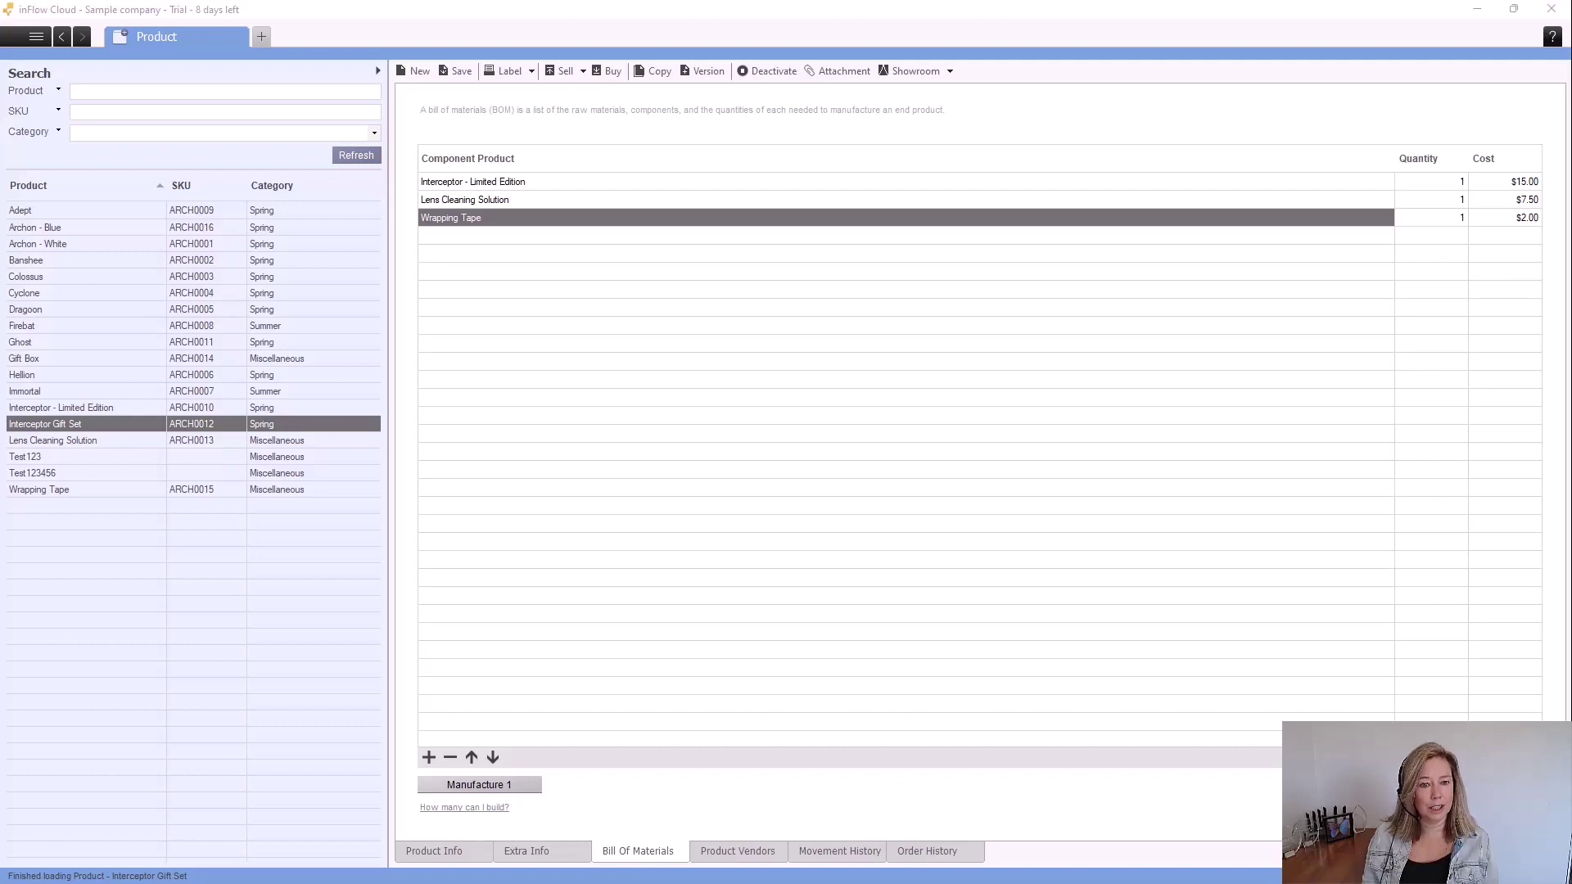
Step: Switch to the inFlow web app and start a new sales quote for the first listed customer
{"action": "left_click", "coordinate": [1477, 9]}
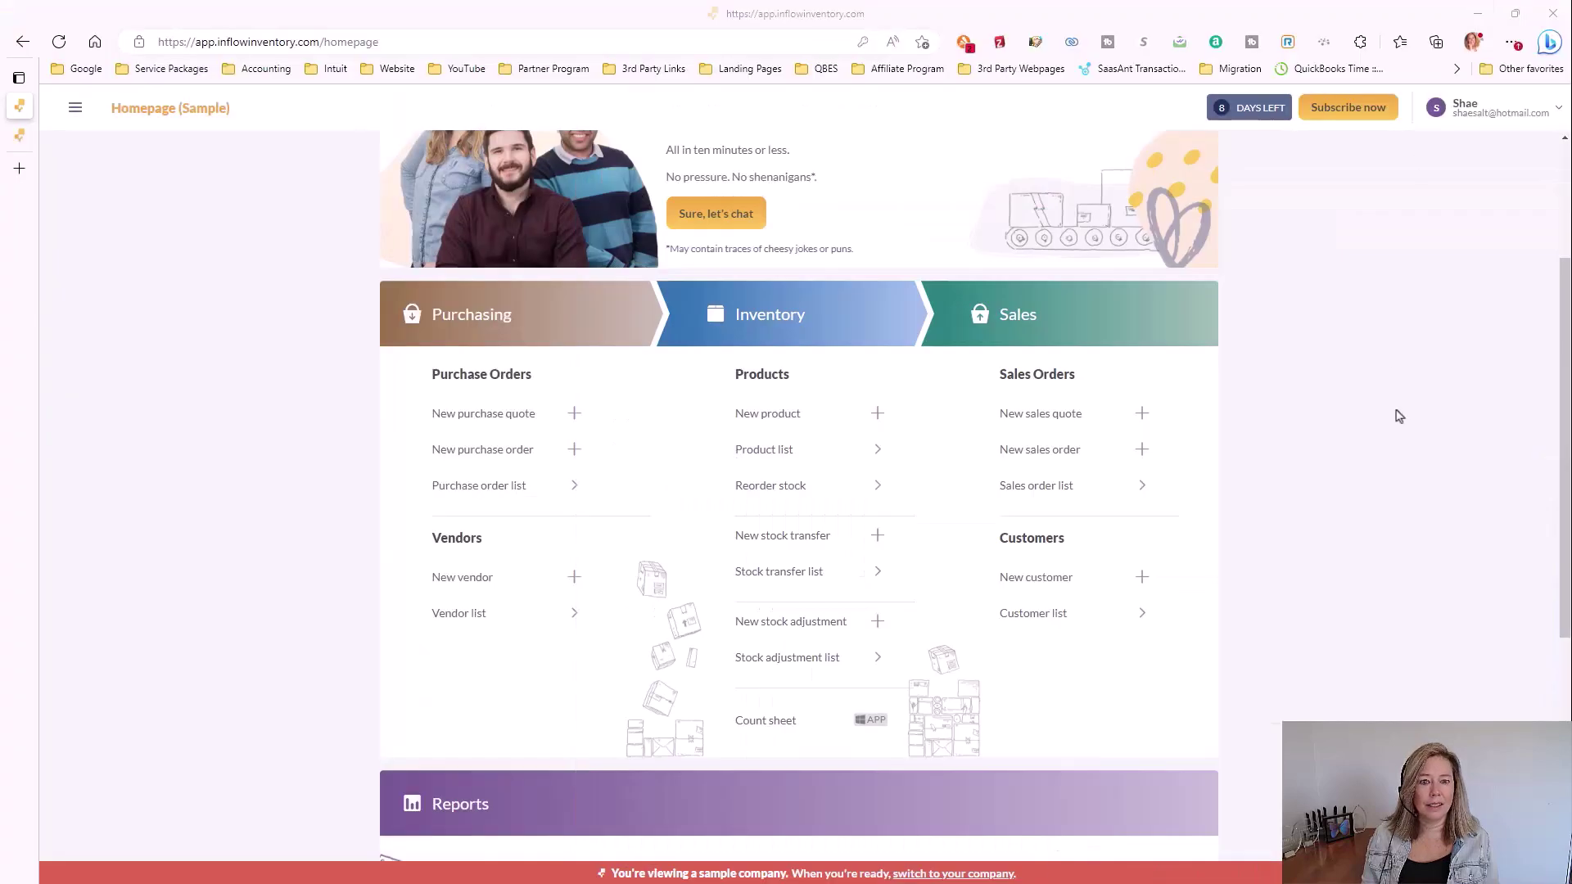
{"action": "scroll", "coordinate": [1400, 416], "scroll_direction": "down", "scroll_amount": 1}
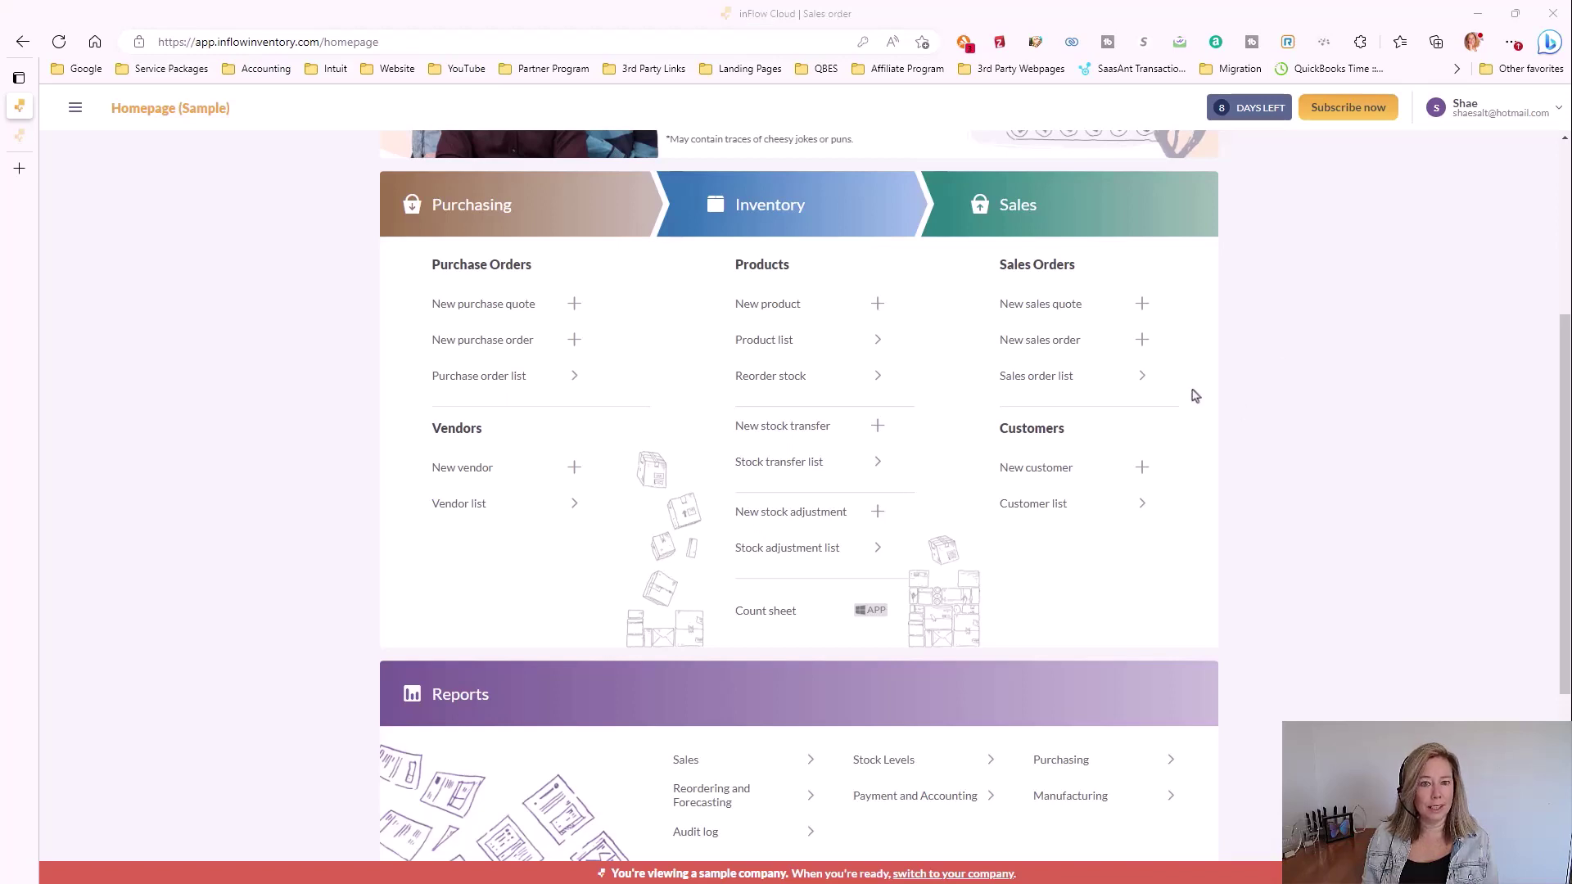
{"action": "left_click", "coordinate": [1140, 310]}
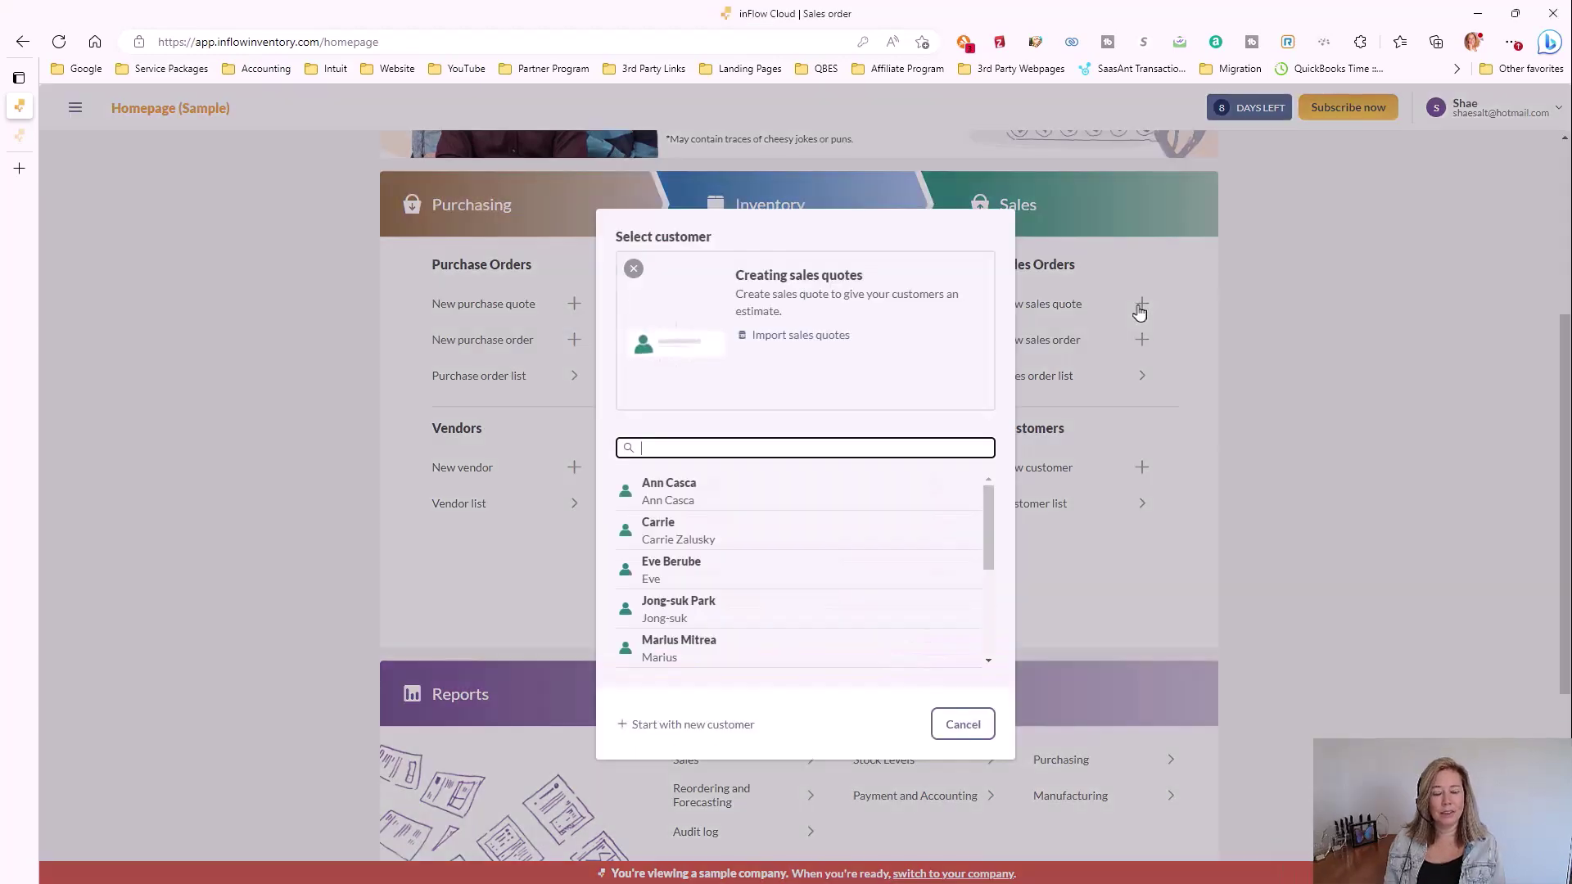
{"action": "left_click", "coordinate": [847, 500]}
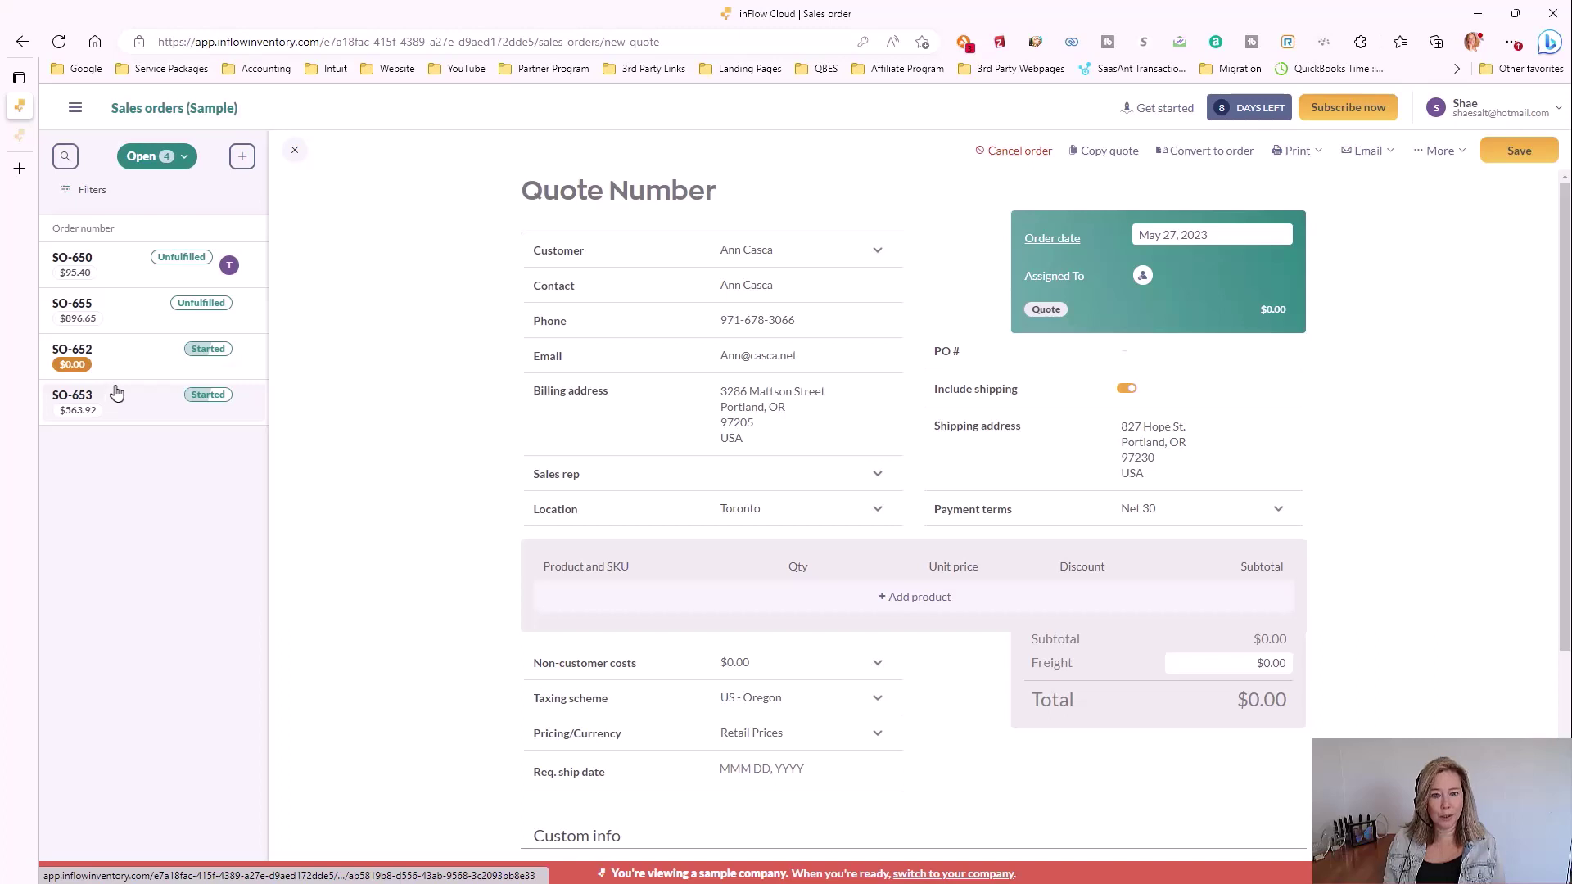
{"action": "left_click", "coordinate": [125, 275]}
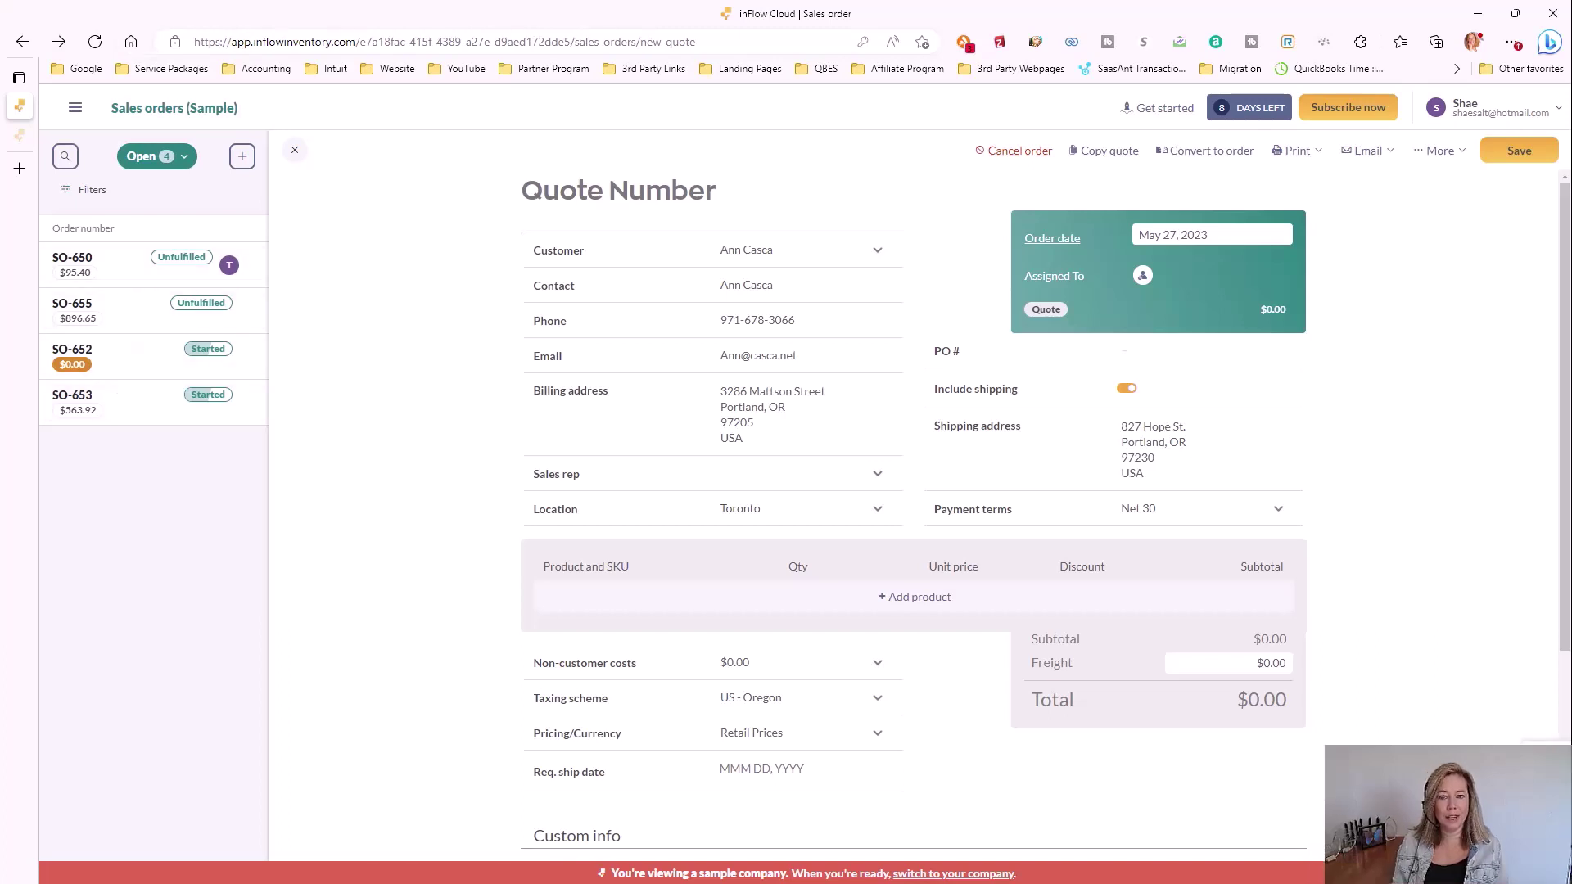
Step: Keep the quote's order date, assign the listed team member to it and enter the PO number
{"action": "left_click", "coordinate": [1245, 235]}
{"action": "left_click", "coordinate": [1396, 255]}
{"action": "left_click", "coordinate": [1144, 278]}
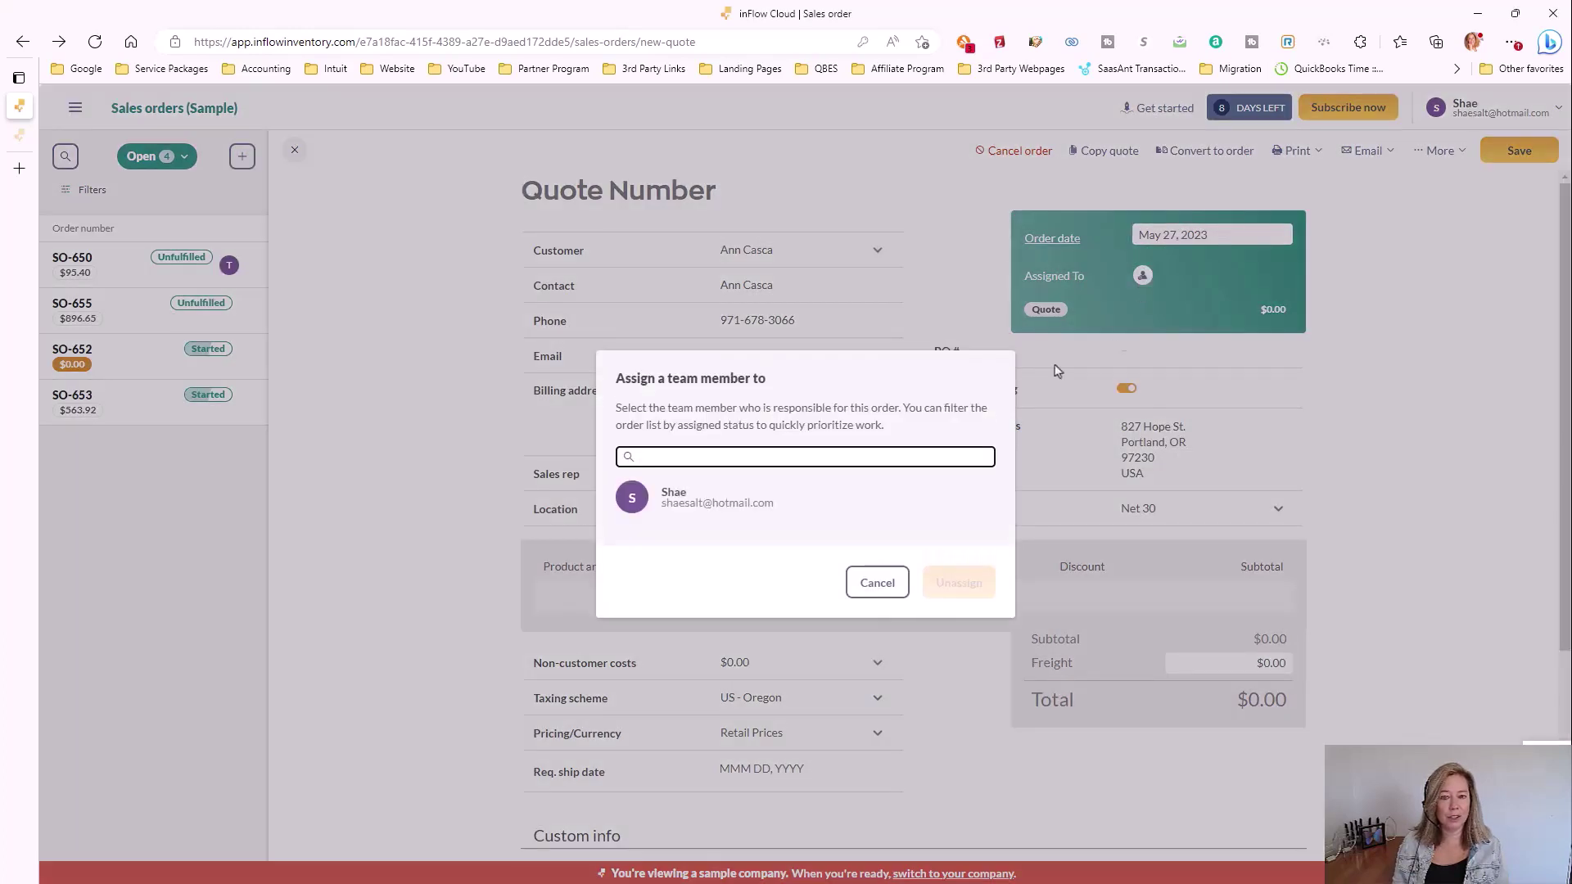
{"action": "left_click", "coordinate": [784, 510]}
{"action": "left_click", "coordinate": [960, 583]}
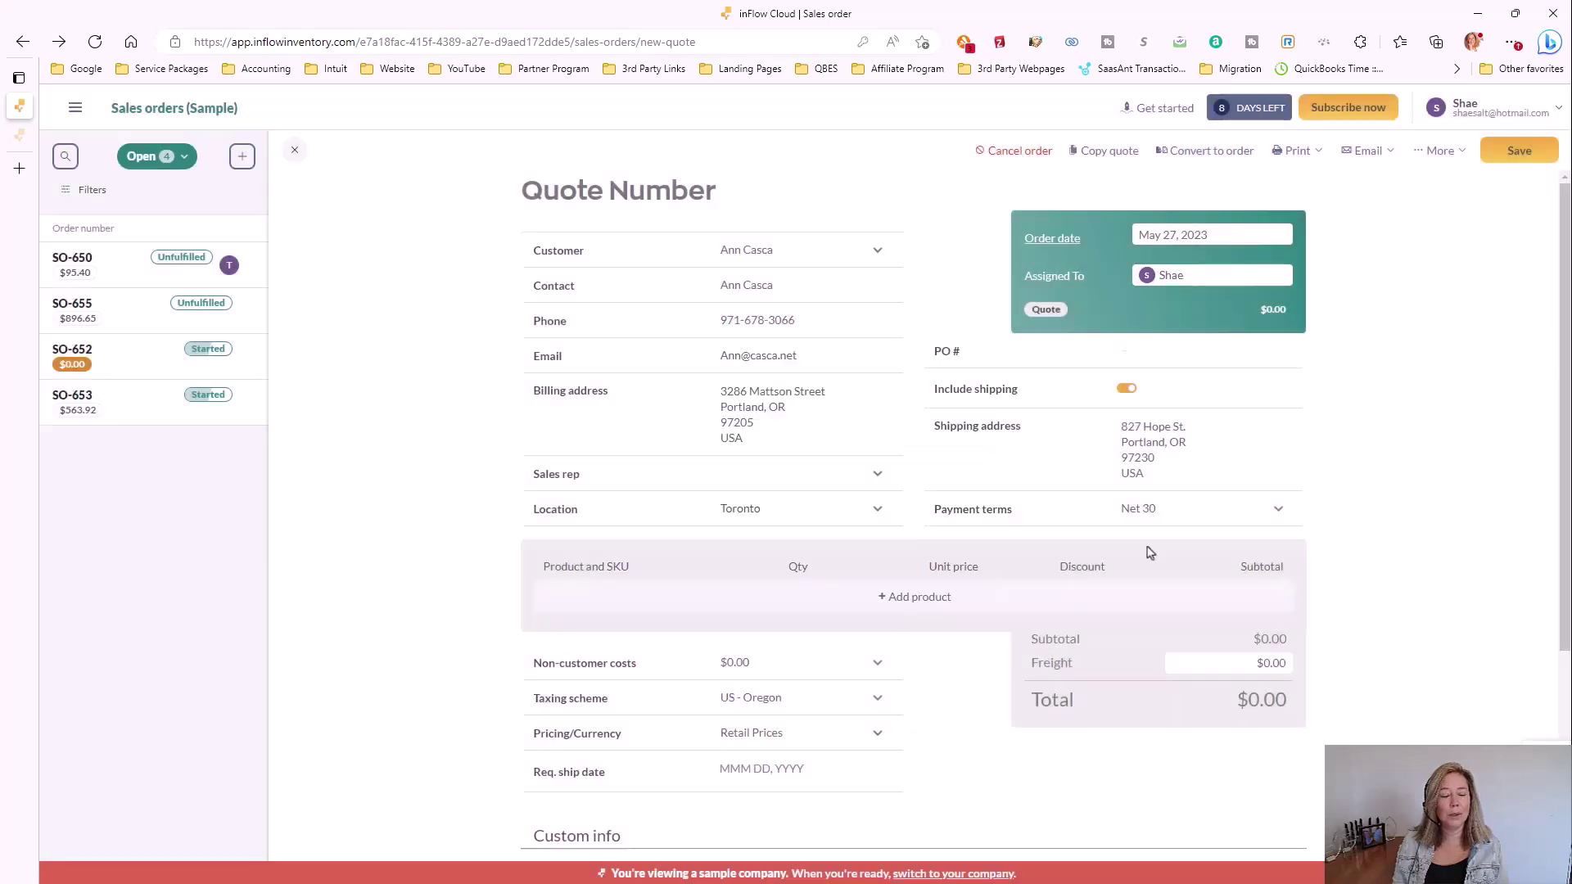
{"action": "left_click", "coordinate": [1155, 358]}
{"action": "type", "text": "1234"}
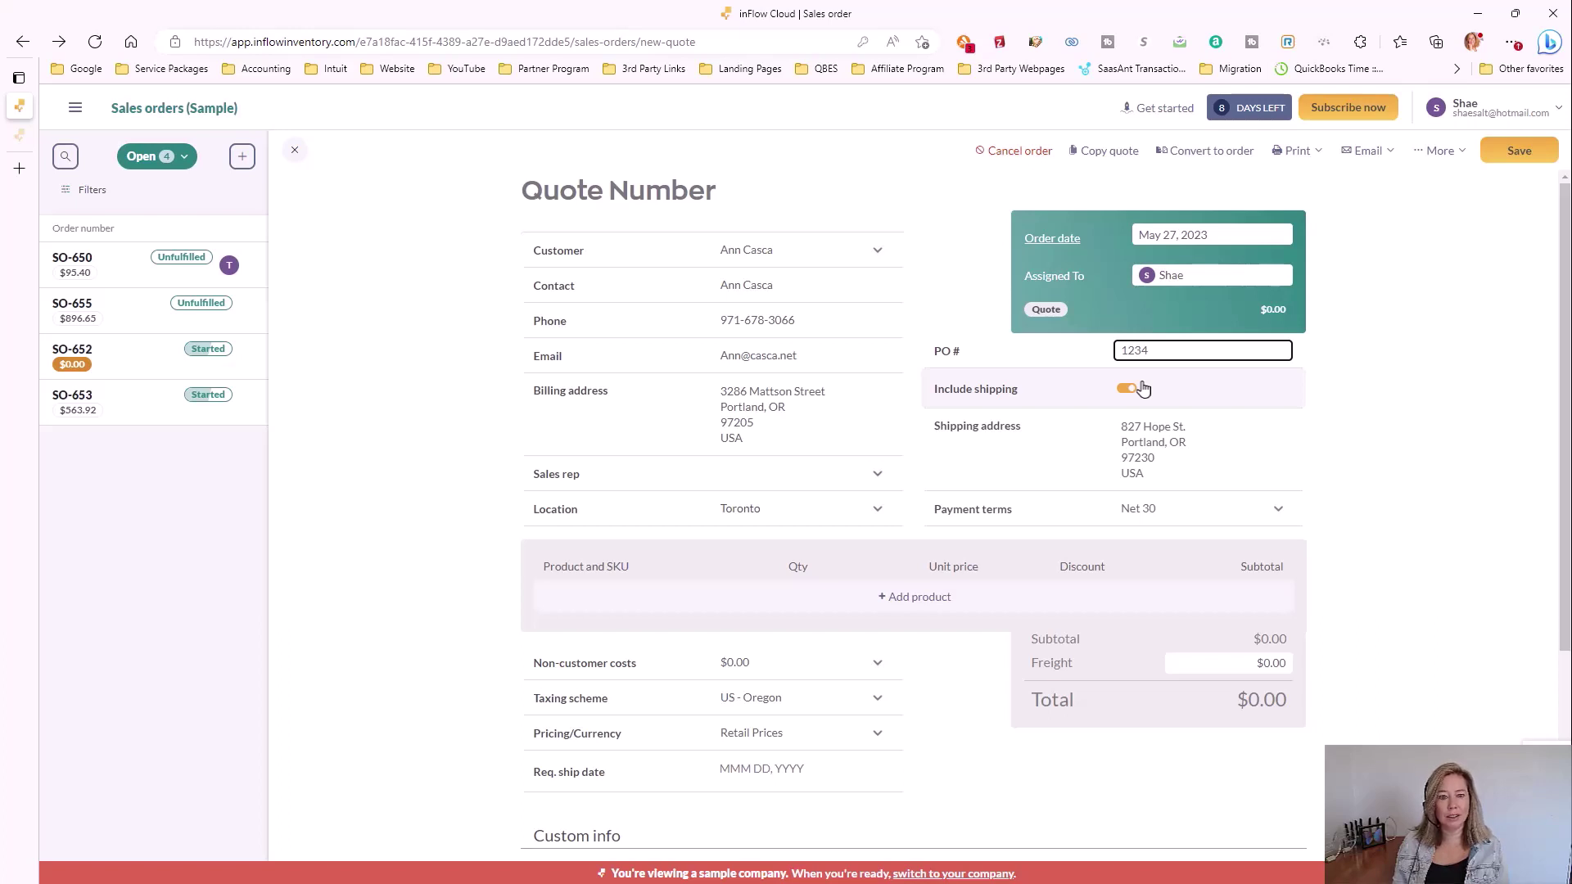
Step: Turn the quote's shipping off and back on, and review the payment terms choices, keeping Net 30
{"action": "left_click", "coordinate": [1126, 391]}
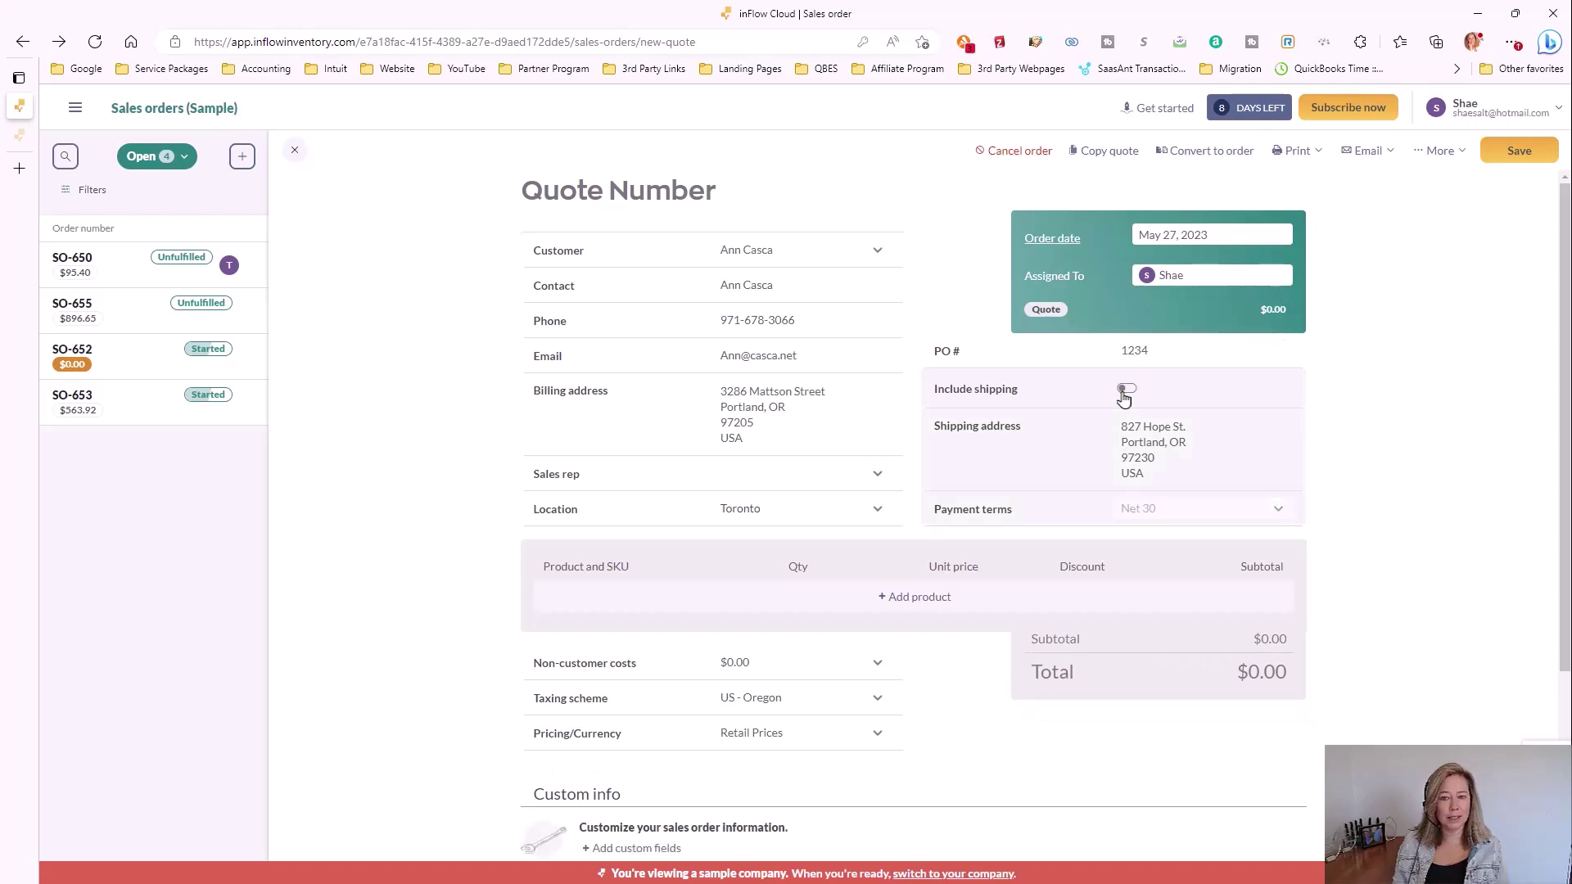
{"action": "left_click", "coordinate": [1126, 389]}
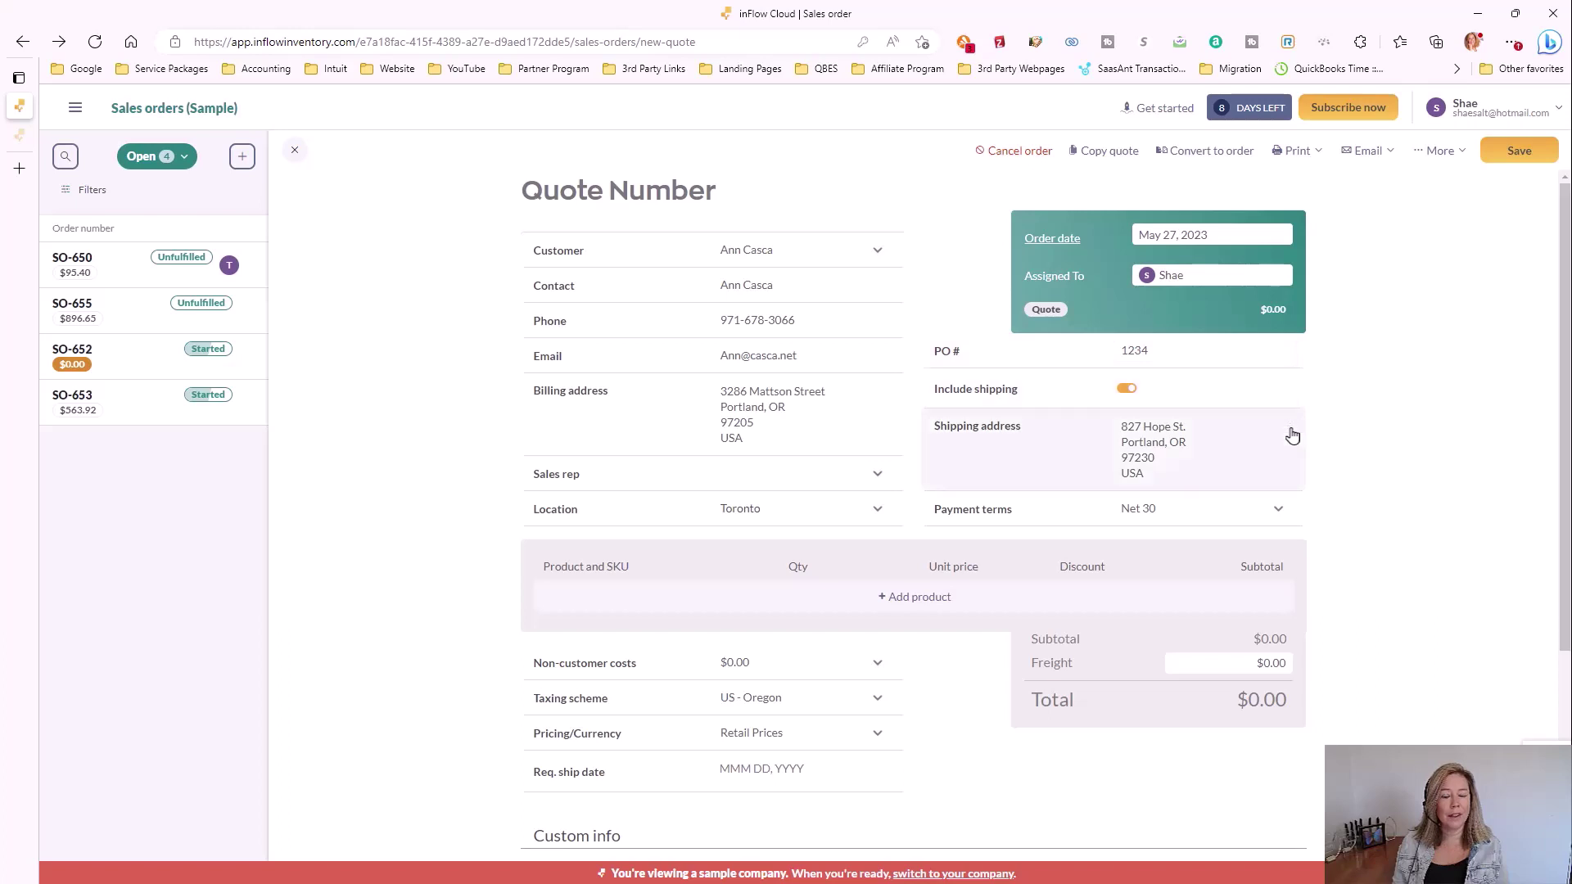
{"action": "left_click", "coordinate": [1283, 511]}
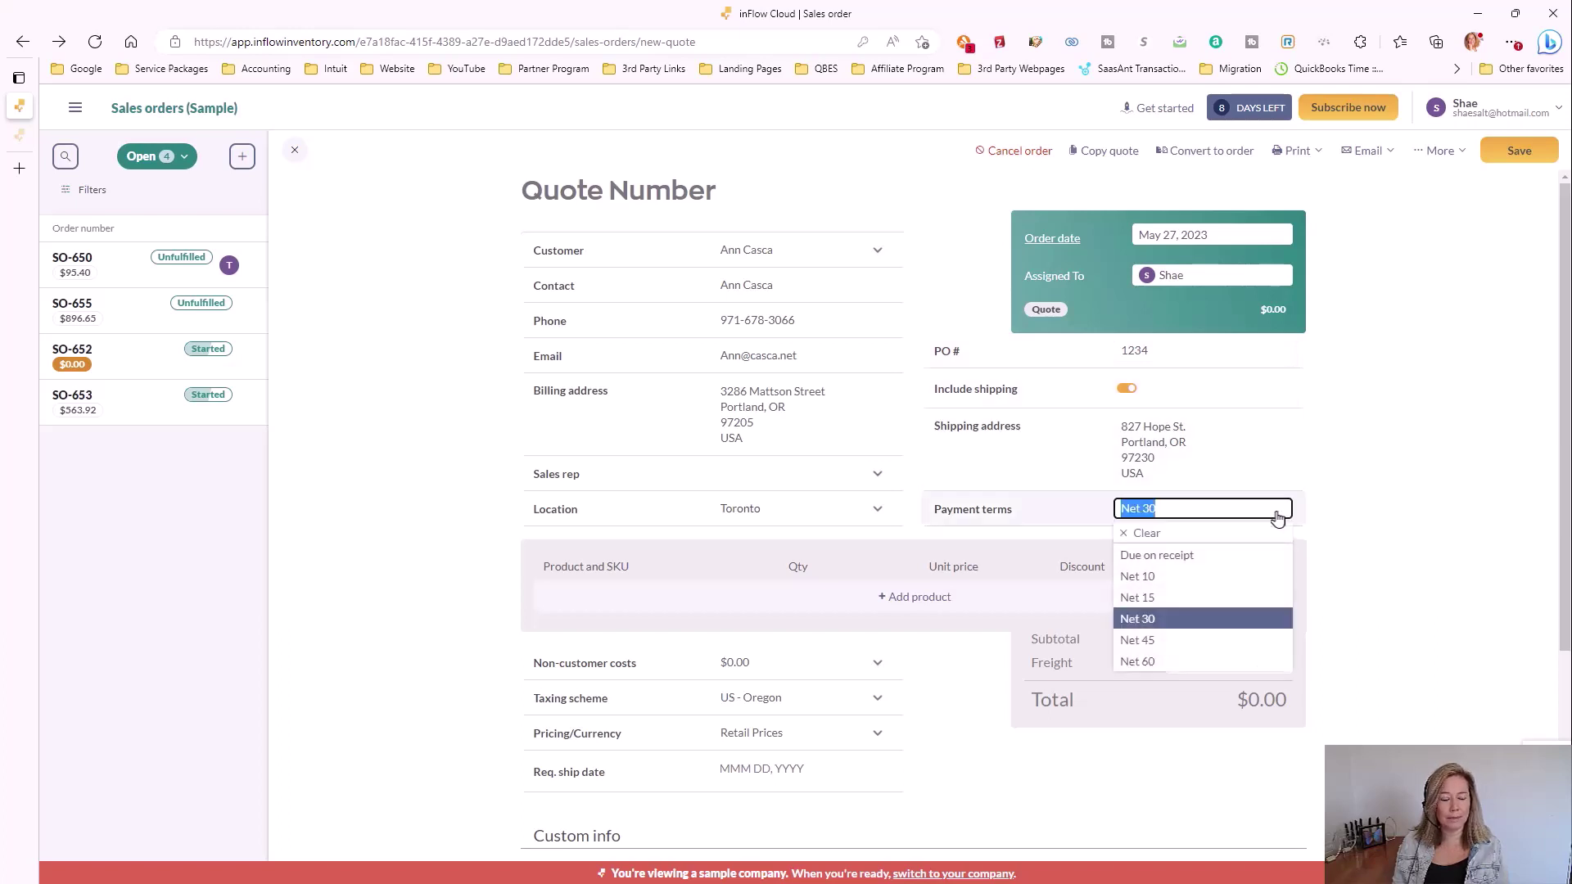
{"action": "left_click", "coordinate": [1280, 512]}
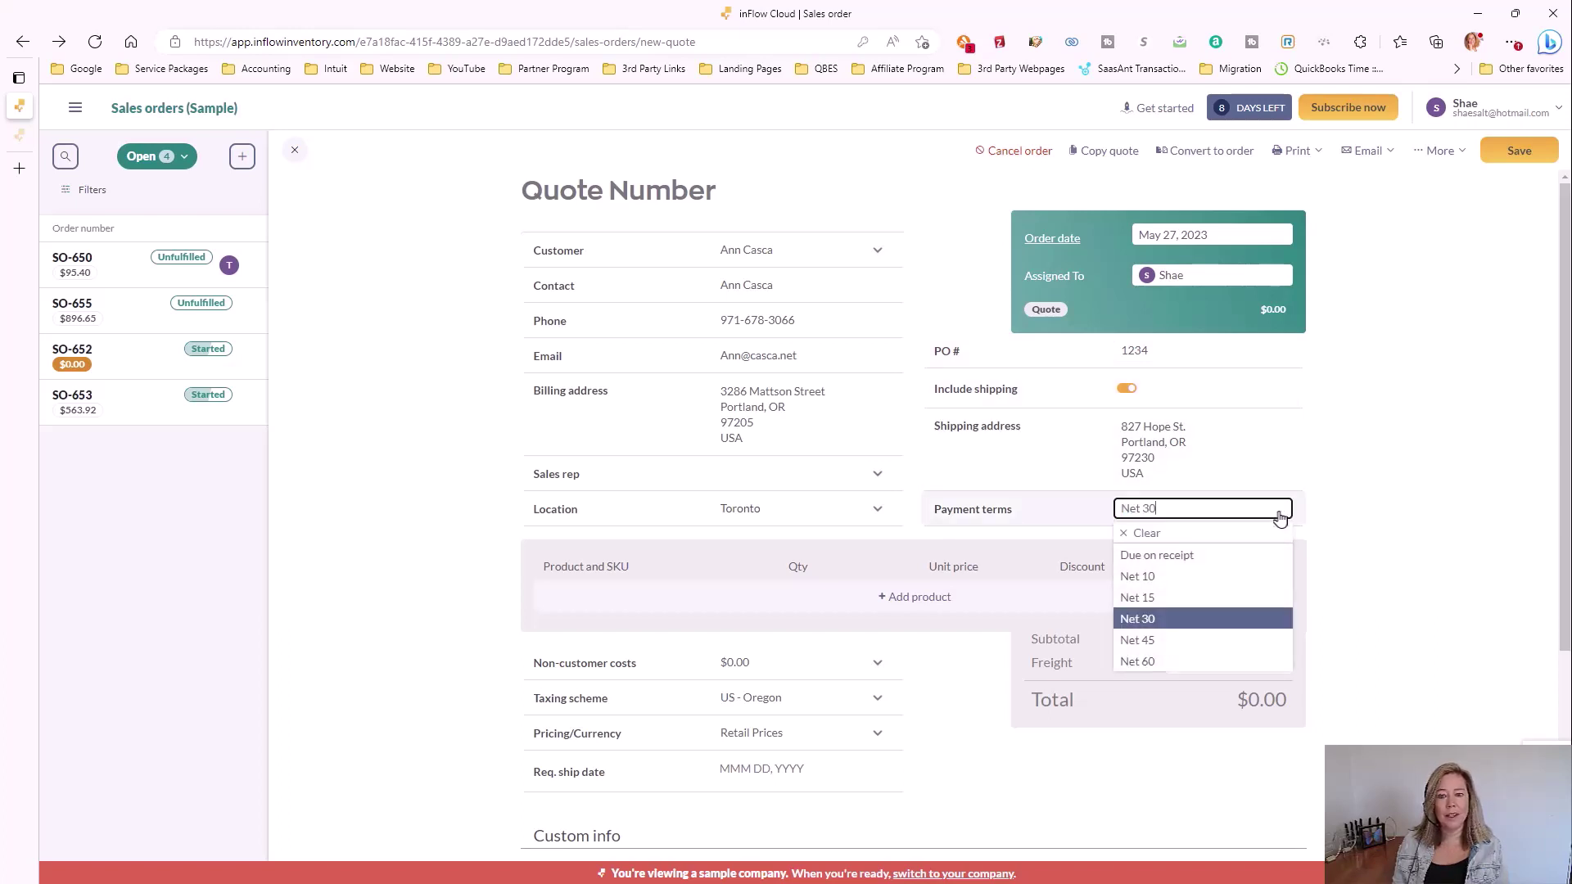
{"action": "left_click", "coordinate": [1280, 516]}
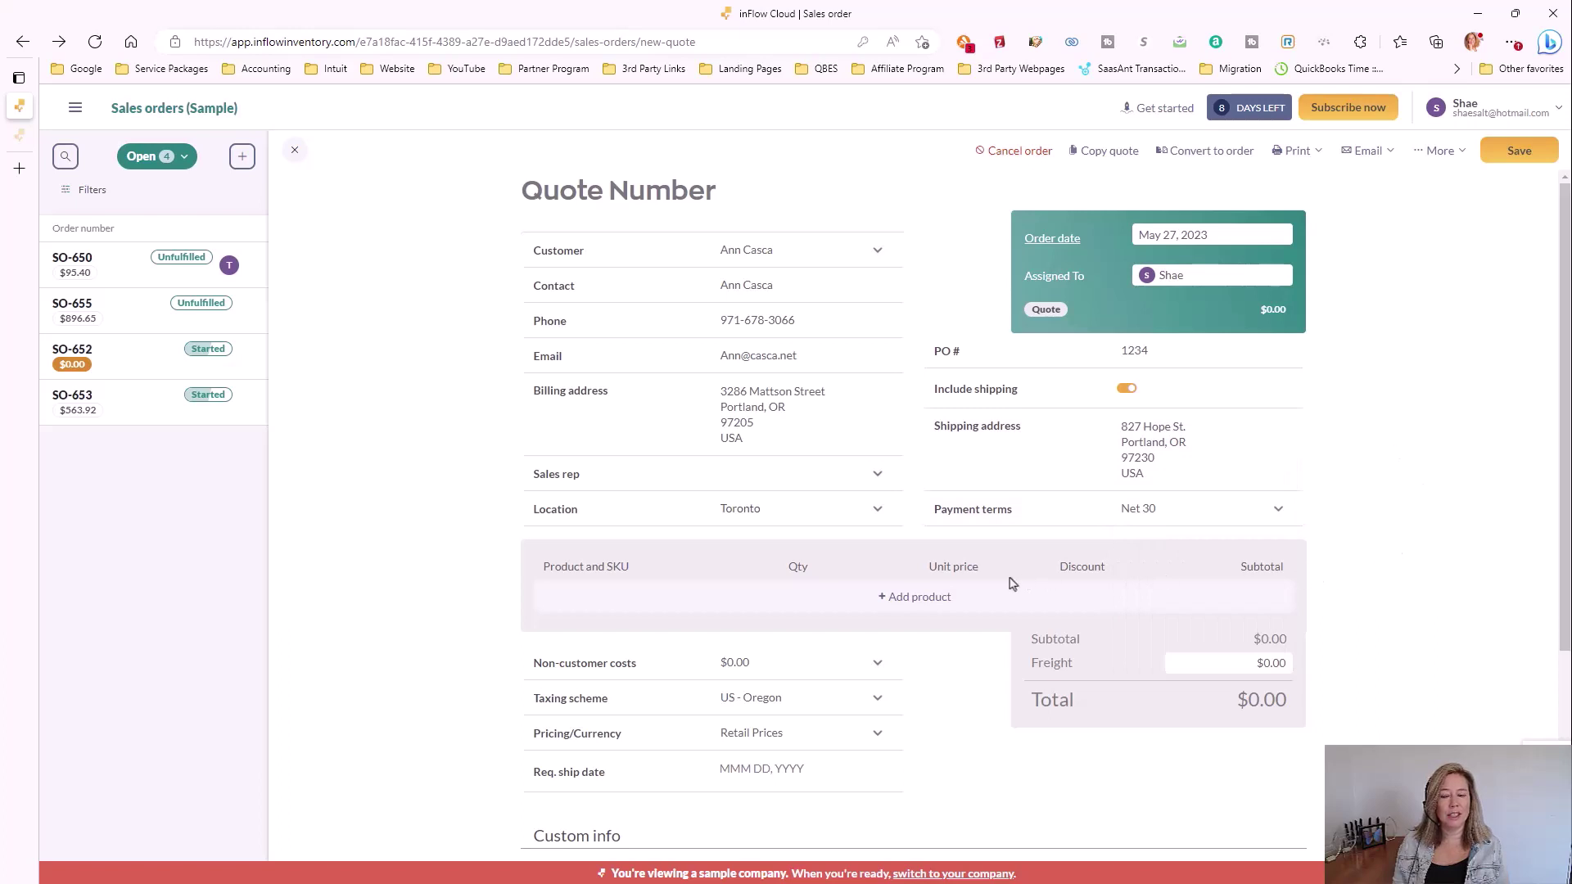
Step: Add Archon - Blue to the quote with a quantity of 3 and set the freight to 20.00
{"action": "left_click", "coordinate": [626, 604]}
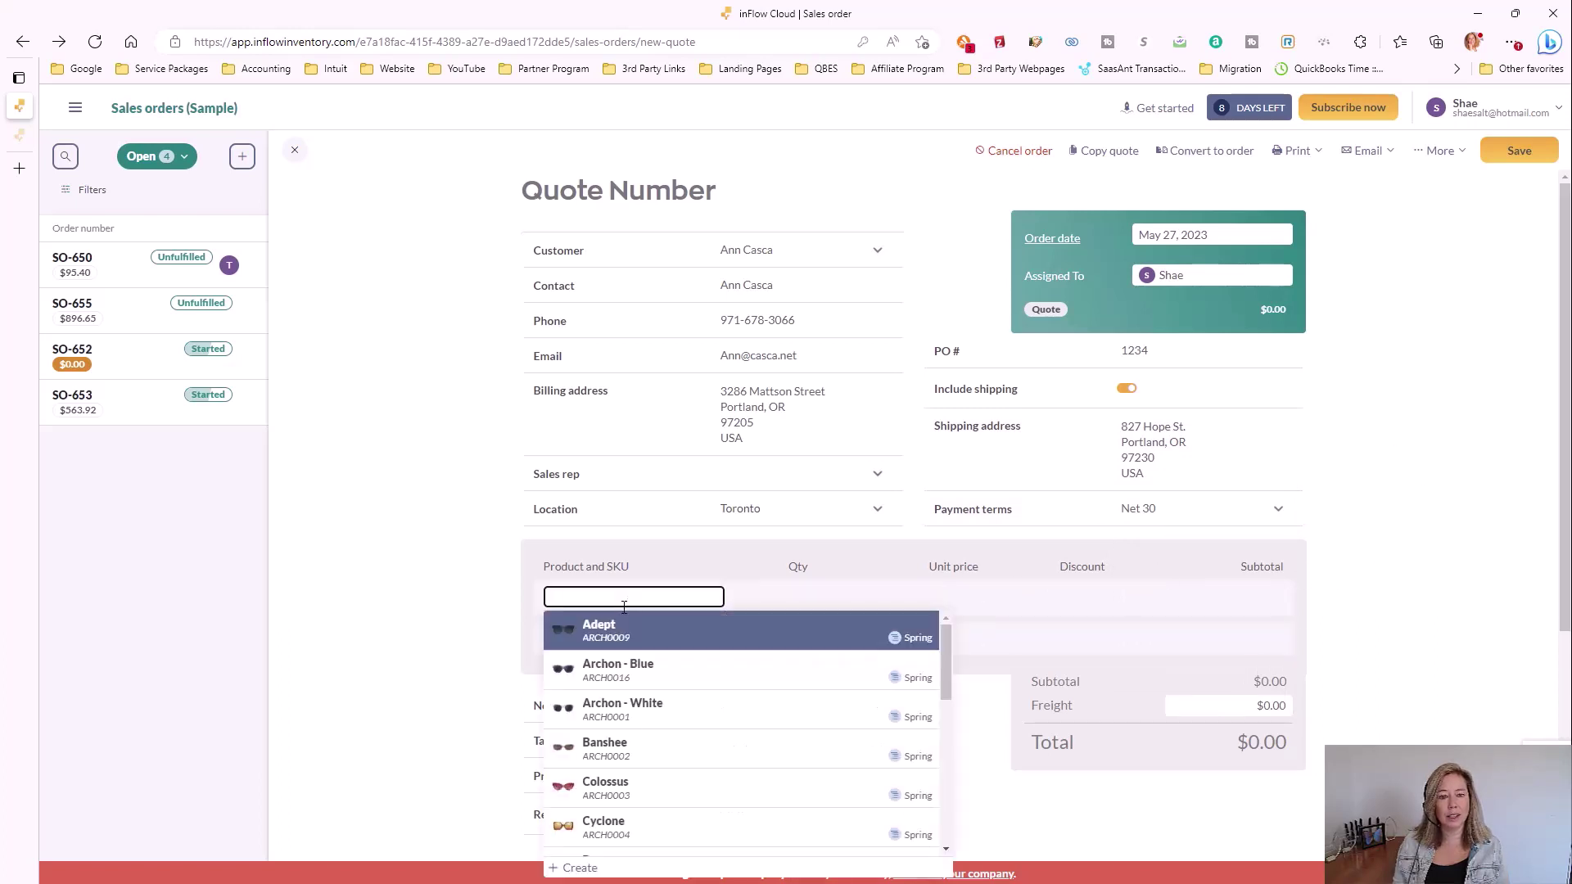
{"action": "left_click", "coordinate": [684, 673]}
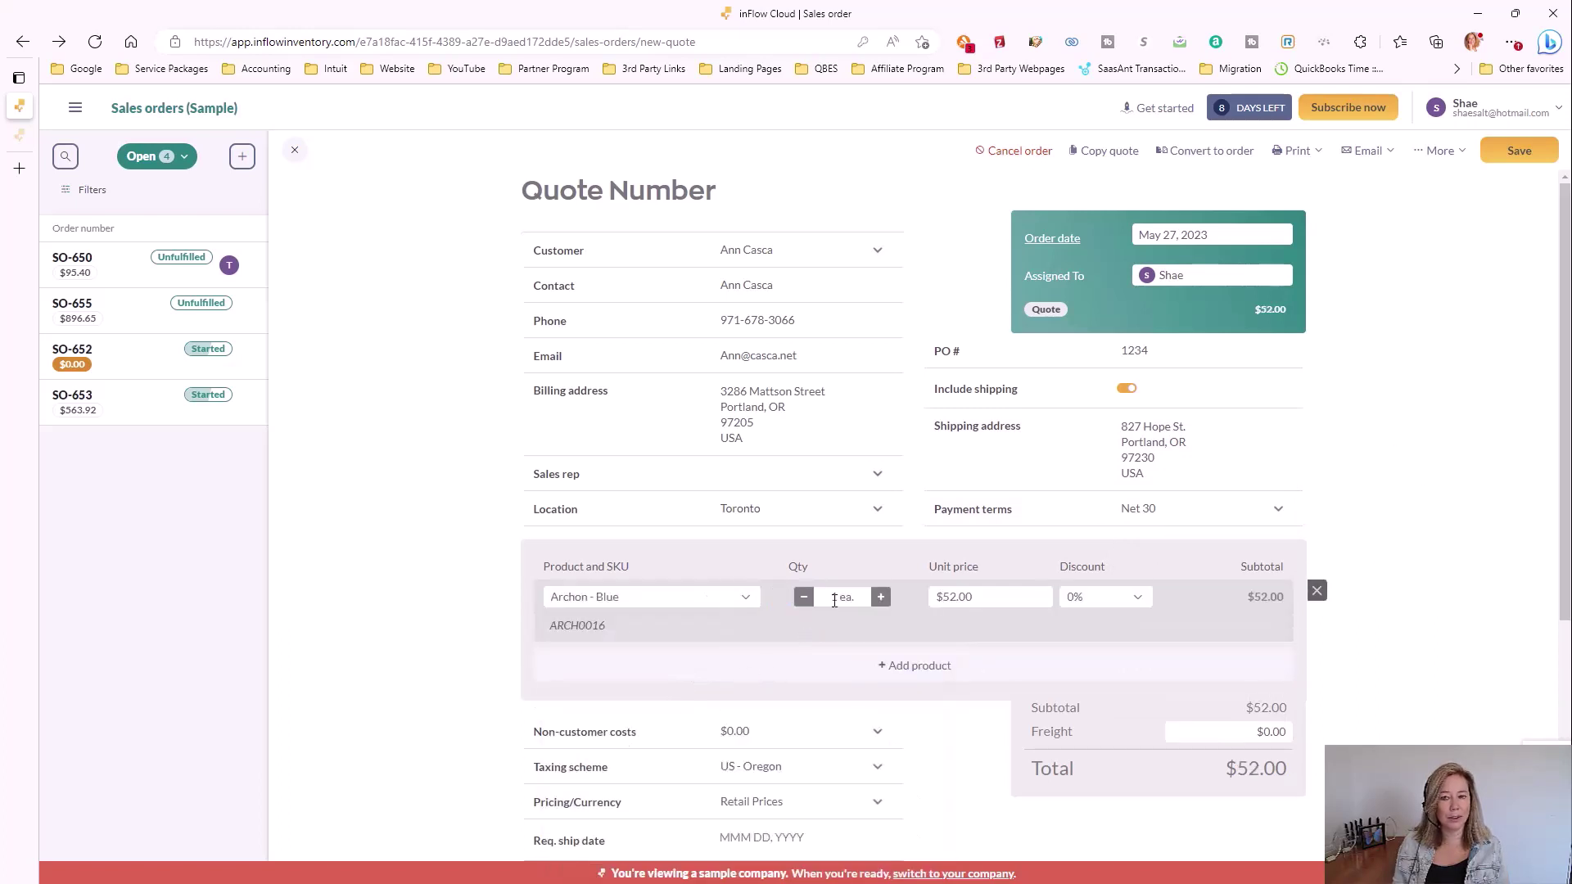
{"action": "left_click", "coordinate": [881, 597]}
{"action": "left_click", "coordinate": [881, 597]}
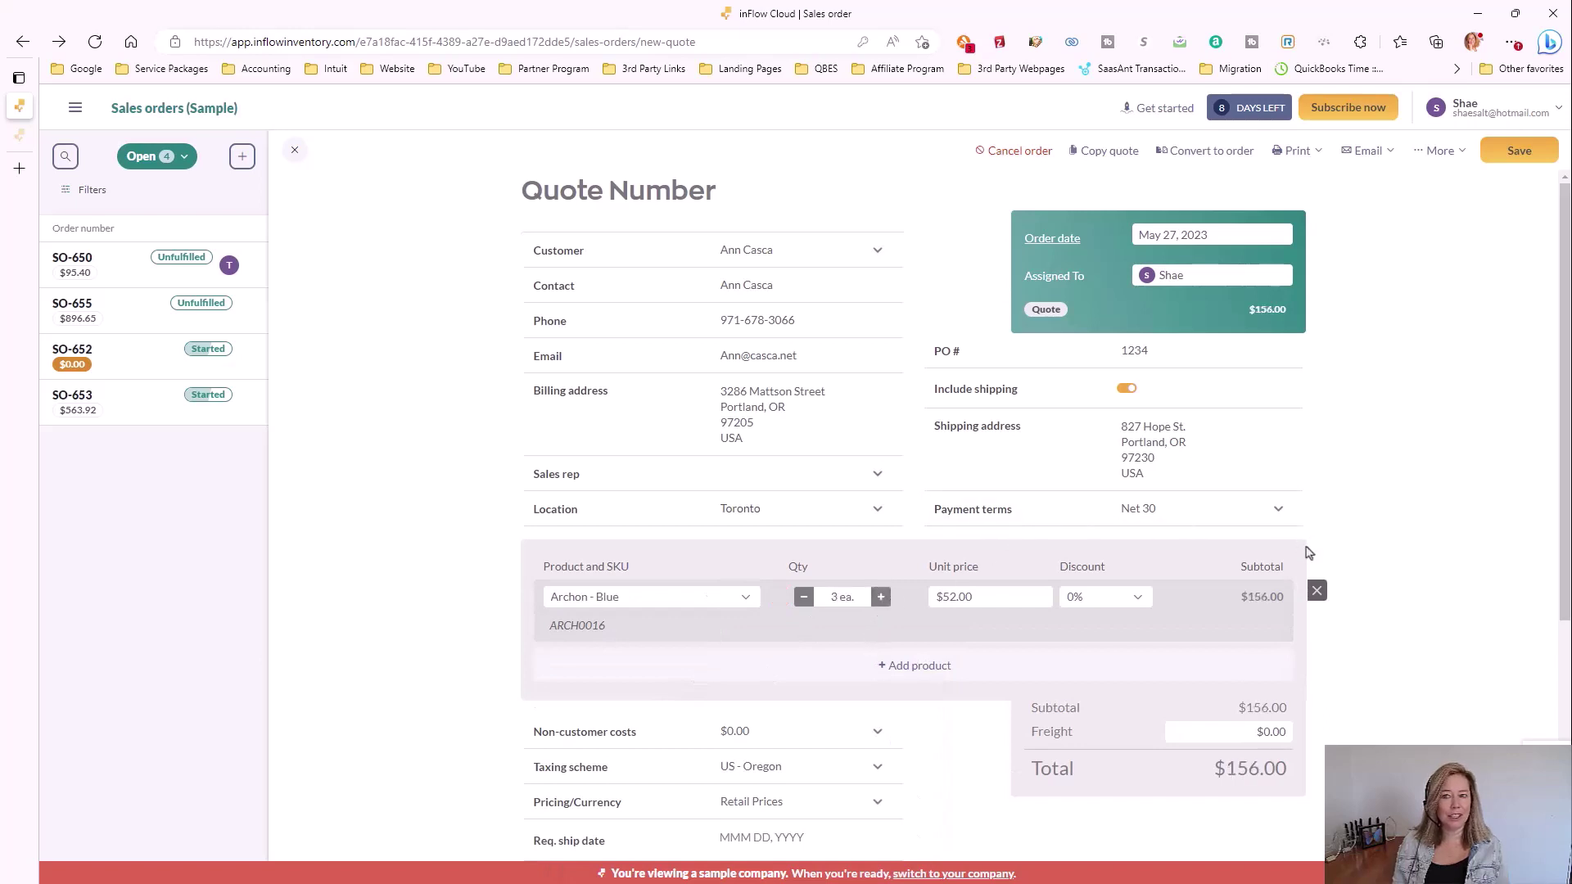
{"action": "left_click", "coordinate": [1253, 736]}
{"action": "type", "text": "20.00"}
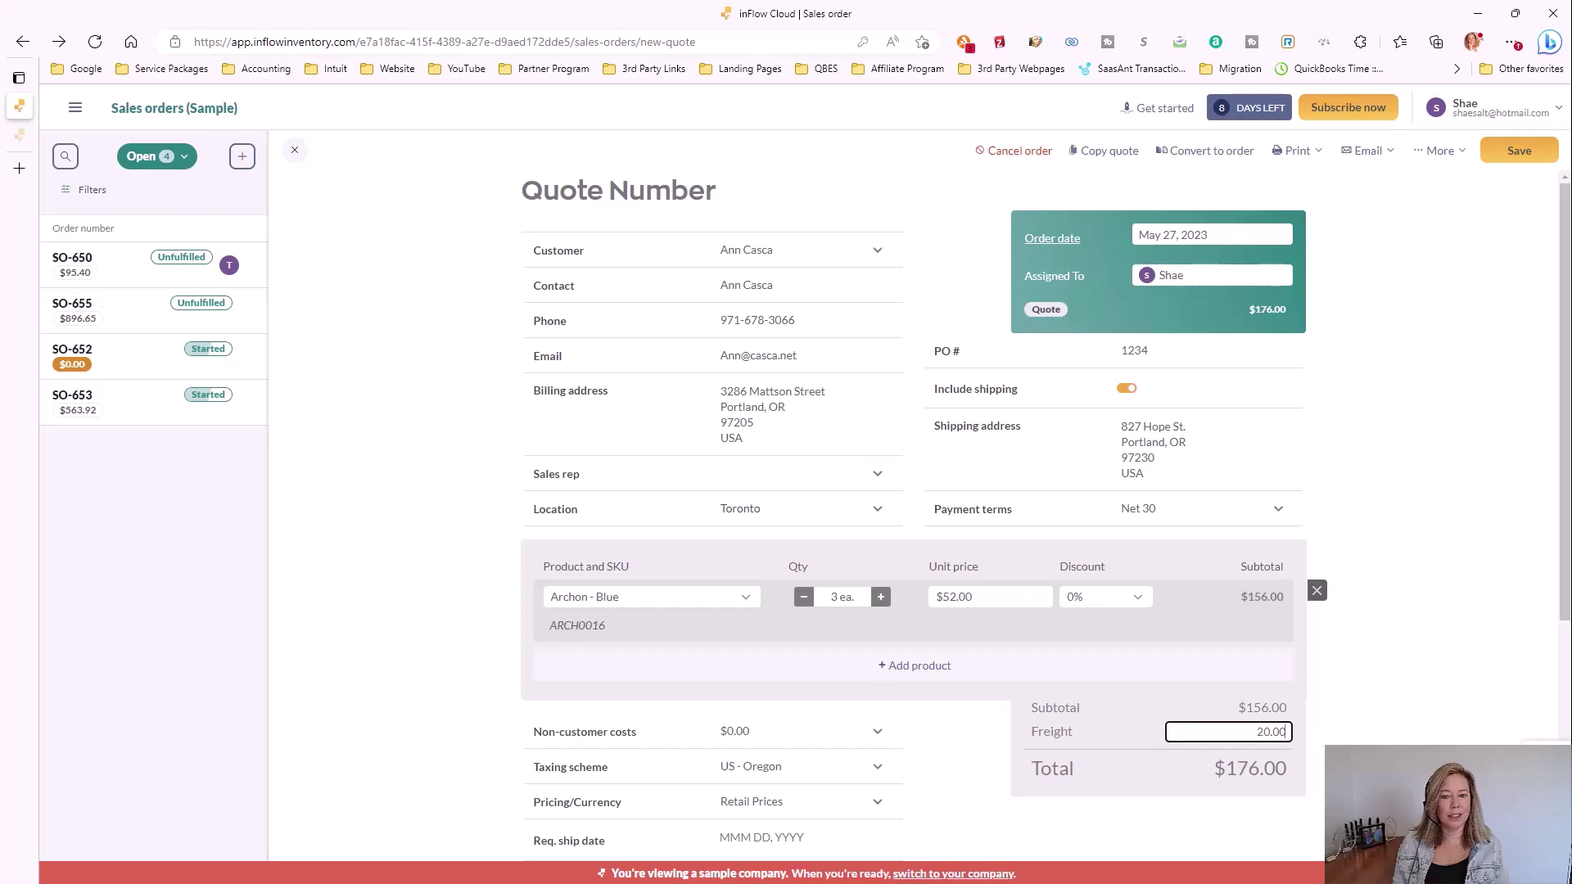
Step: Review the quote's non-customer cost options, keeping the amount at $0.00
{"action": "scroll", "coordinate": [877, 705], "scroll_direction": "down", "scroll_amount": 2}
{"action": "left_click", "coordinate": [878, 633]}
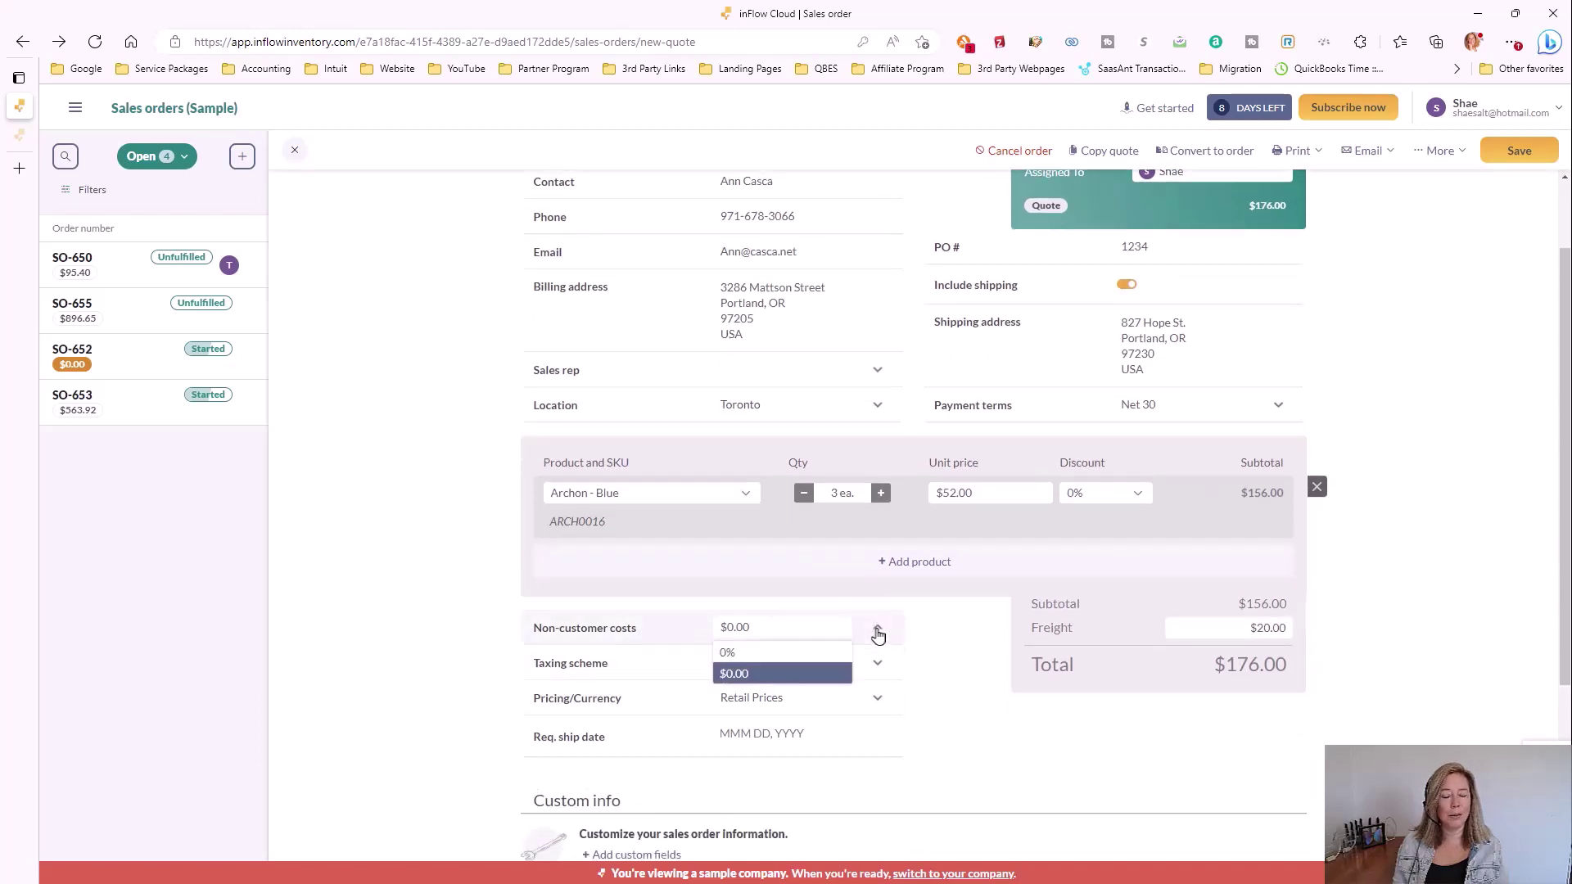
{"action": "left_click", "coordinate": [790, 636]}
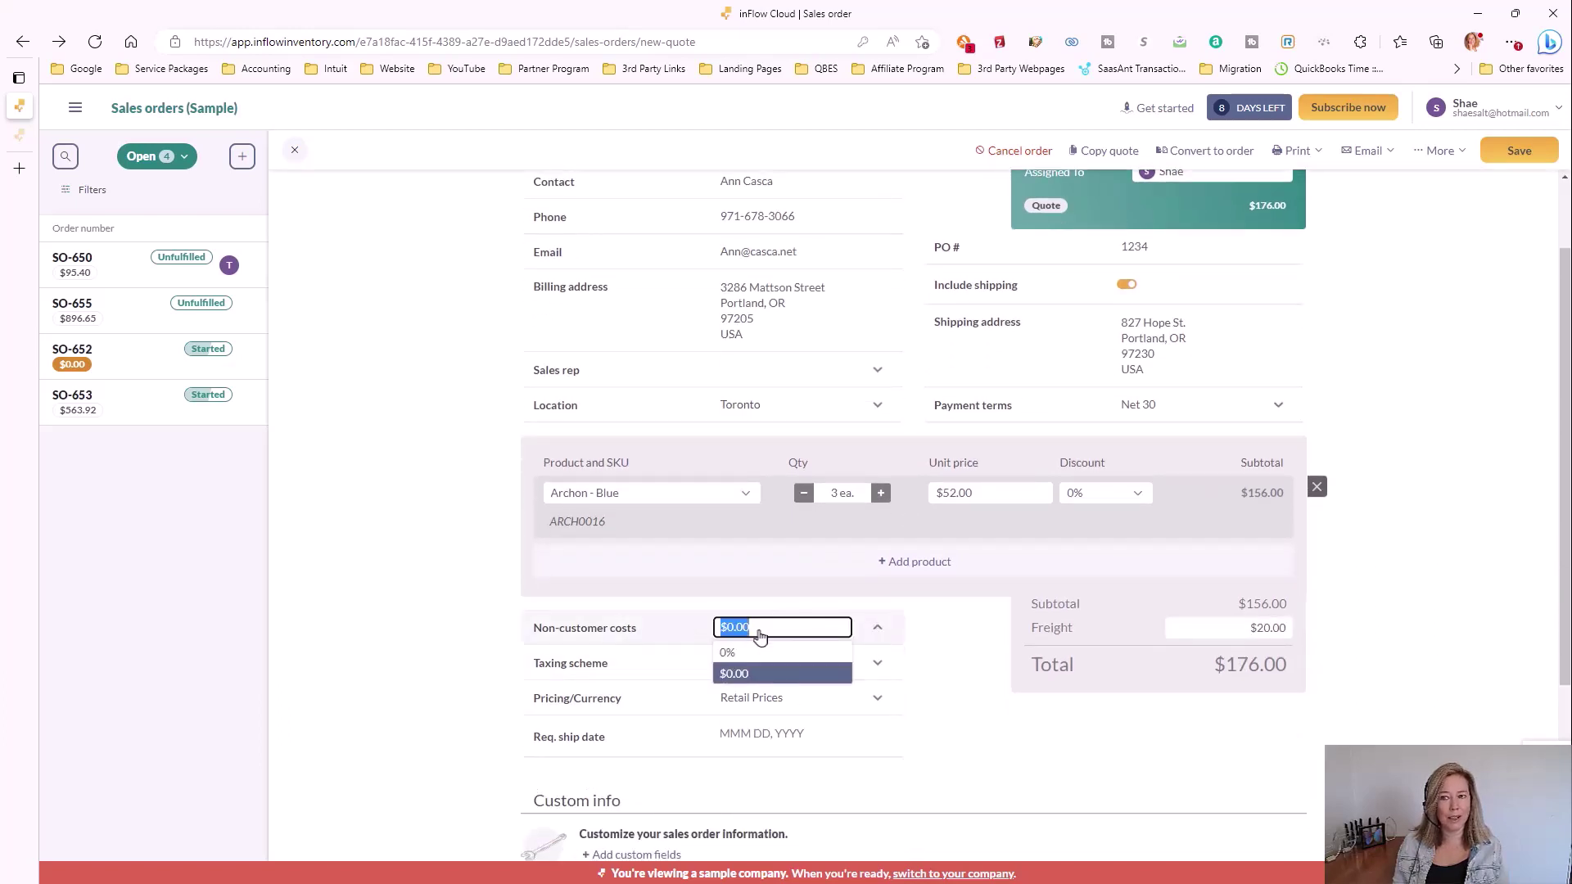
{"action": "left_click", "coordinate": [878, 633]}
{"action": "left_click", "coordinate": [948, 671]}
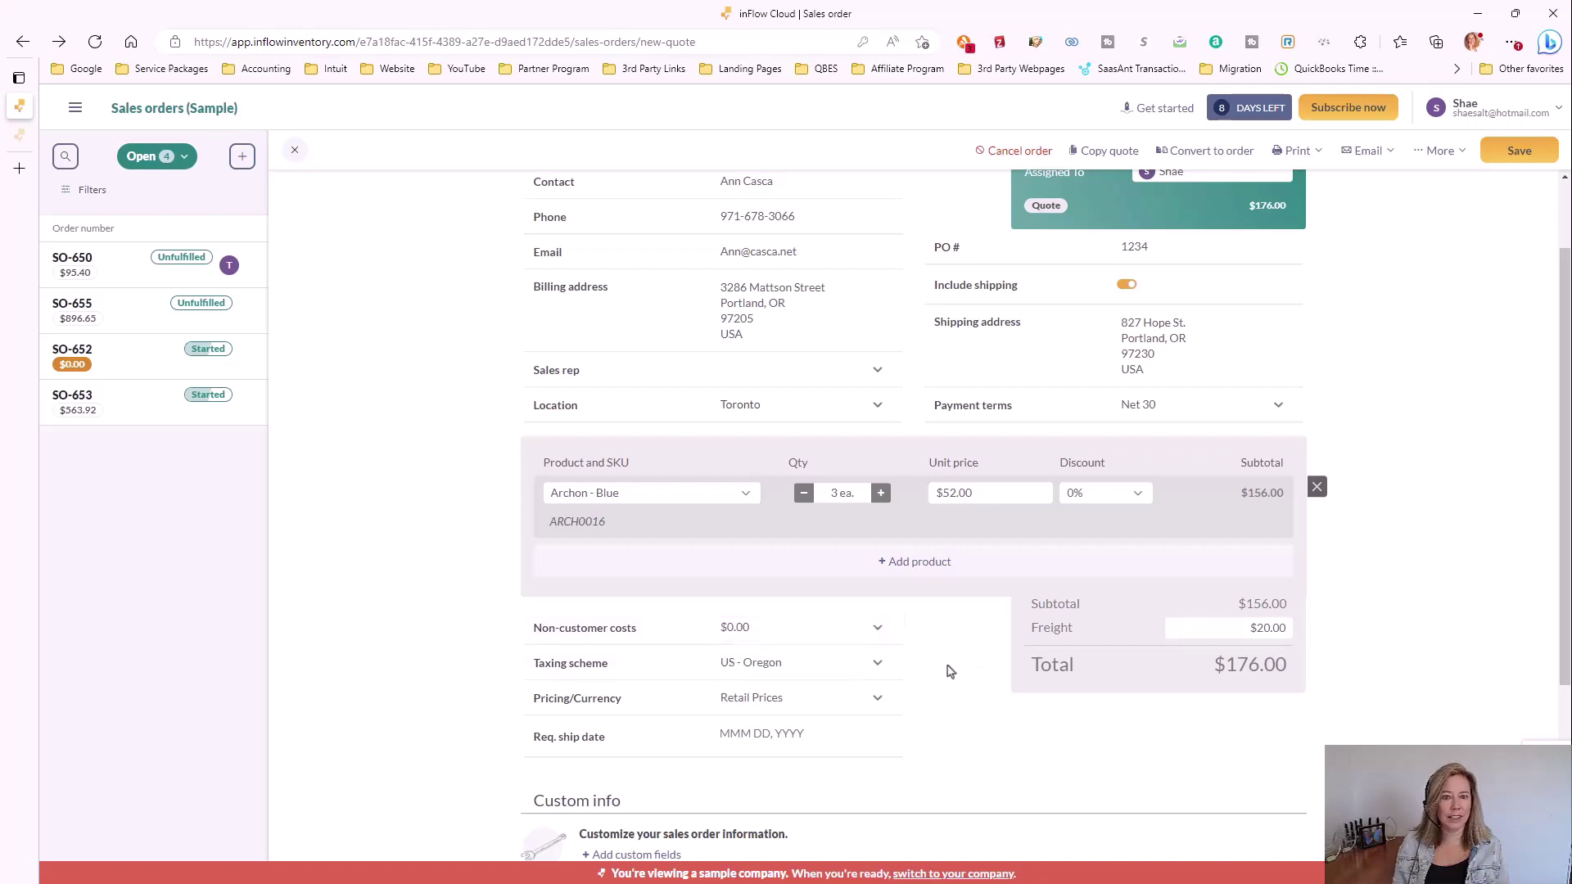
Step: Review the quote's taxing scheme and pricing/currency choices and its requested ship date calendar, leaving the date blank
{"action": "scroll", "coordinate": [948, 670], "scroll_direction": "down", "scroll_amount": 1}
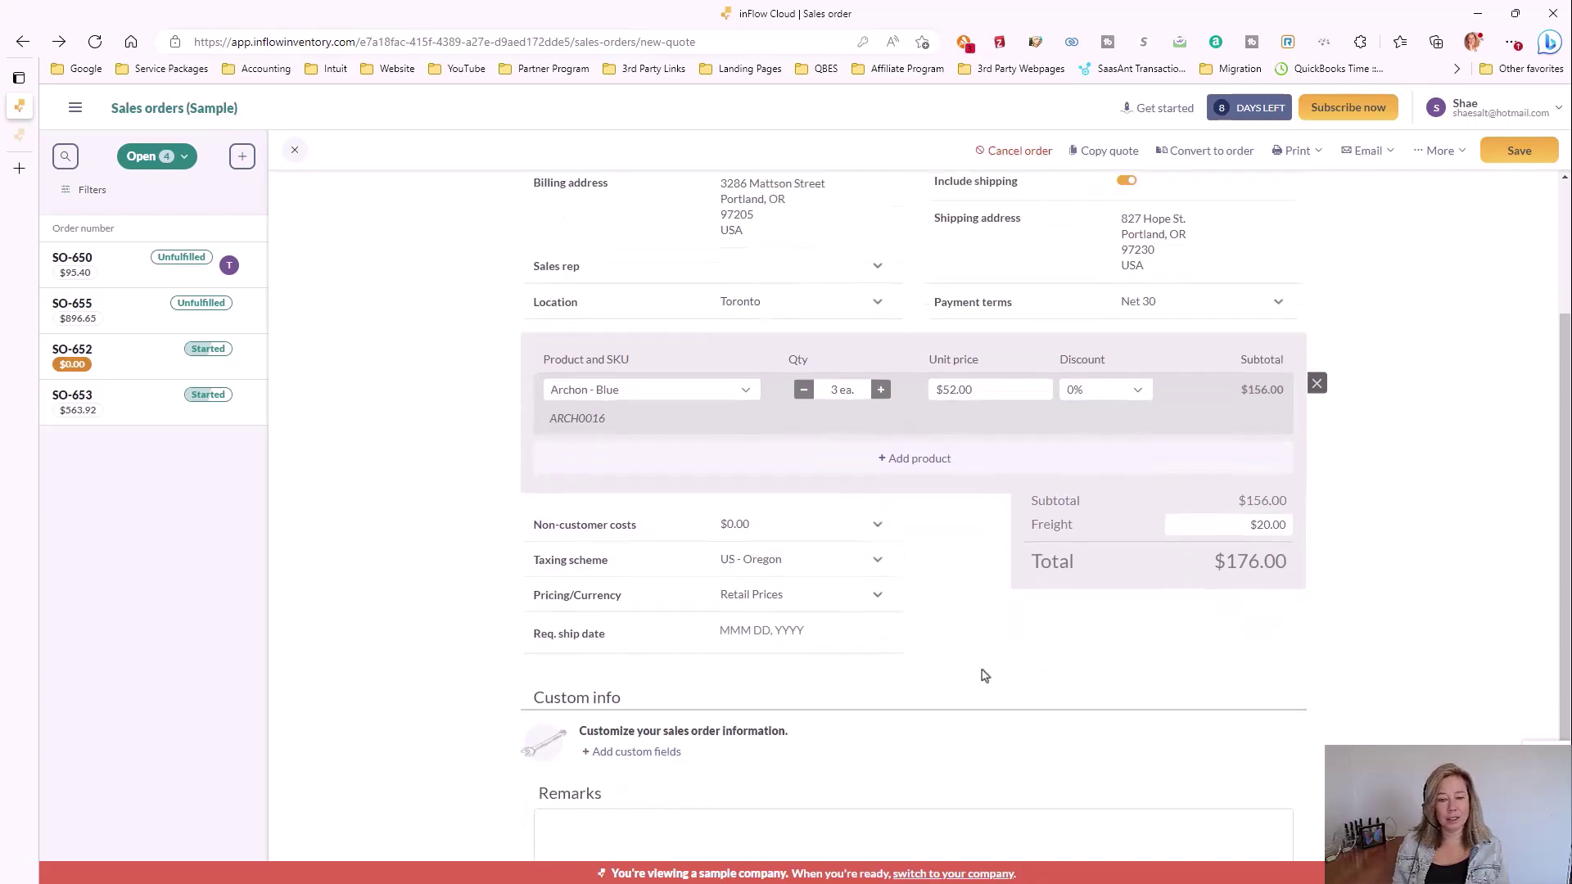
{"action": "left_click", "coordinate": [875, 565]}
{"action": "left_click", "coordinate": [958, 559]}
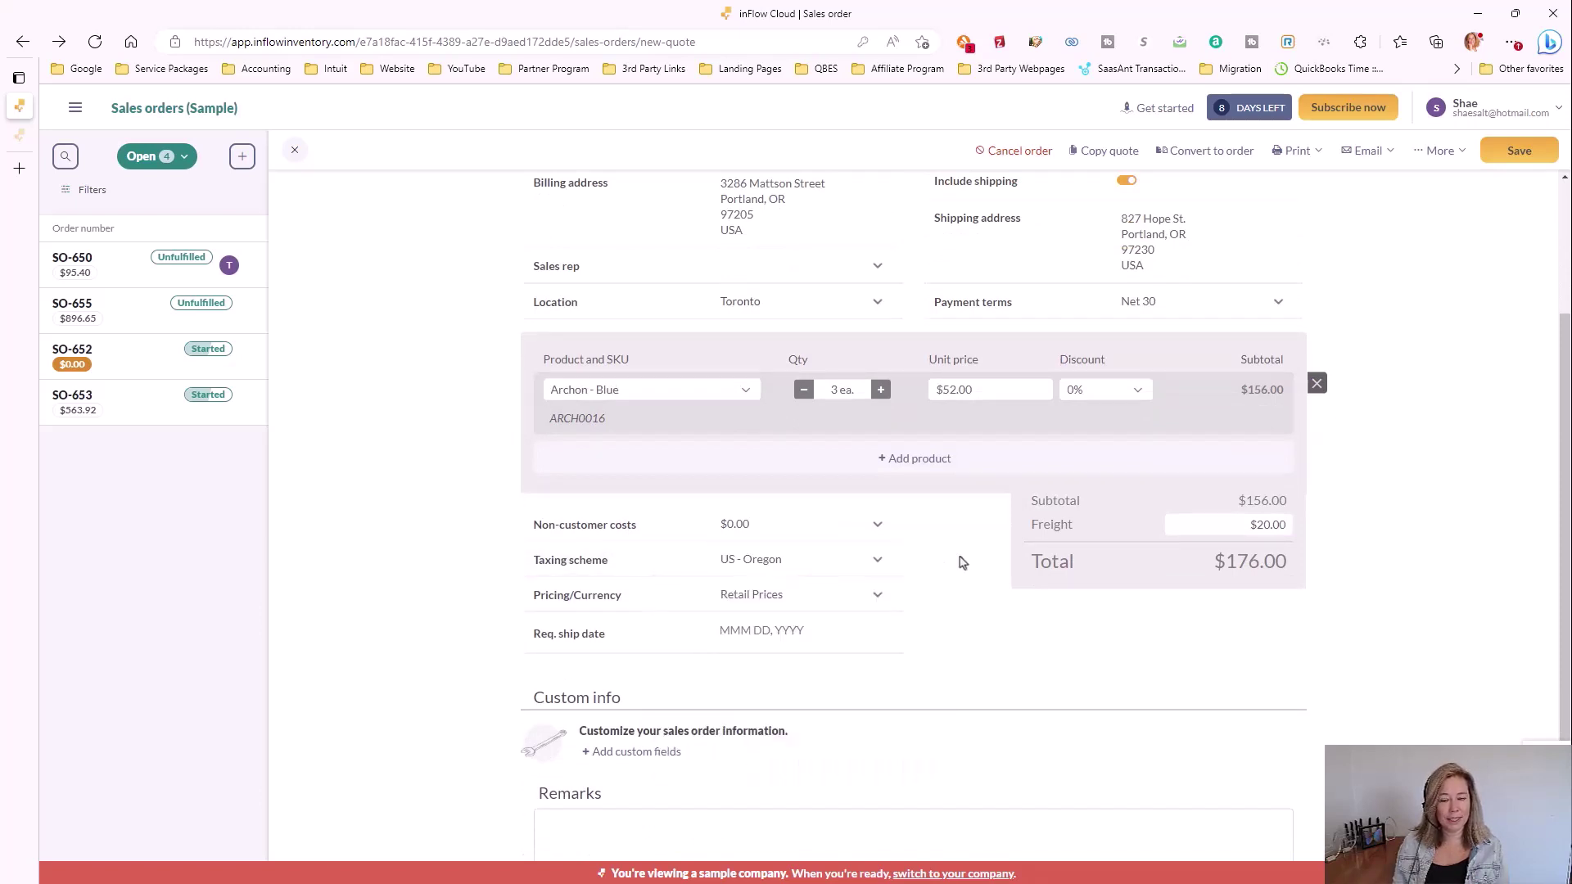
{"action": "left_click", "coordinate": [876, 600]}
{"action": "left_click", "coordinate": [987, 647]}
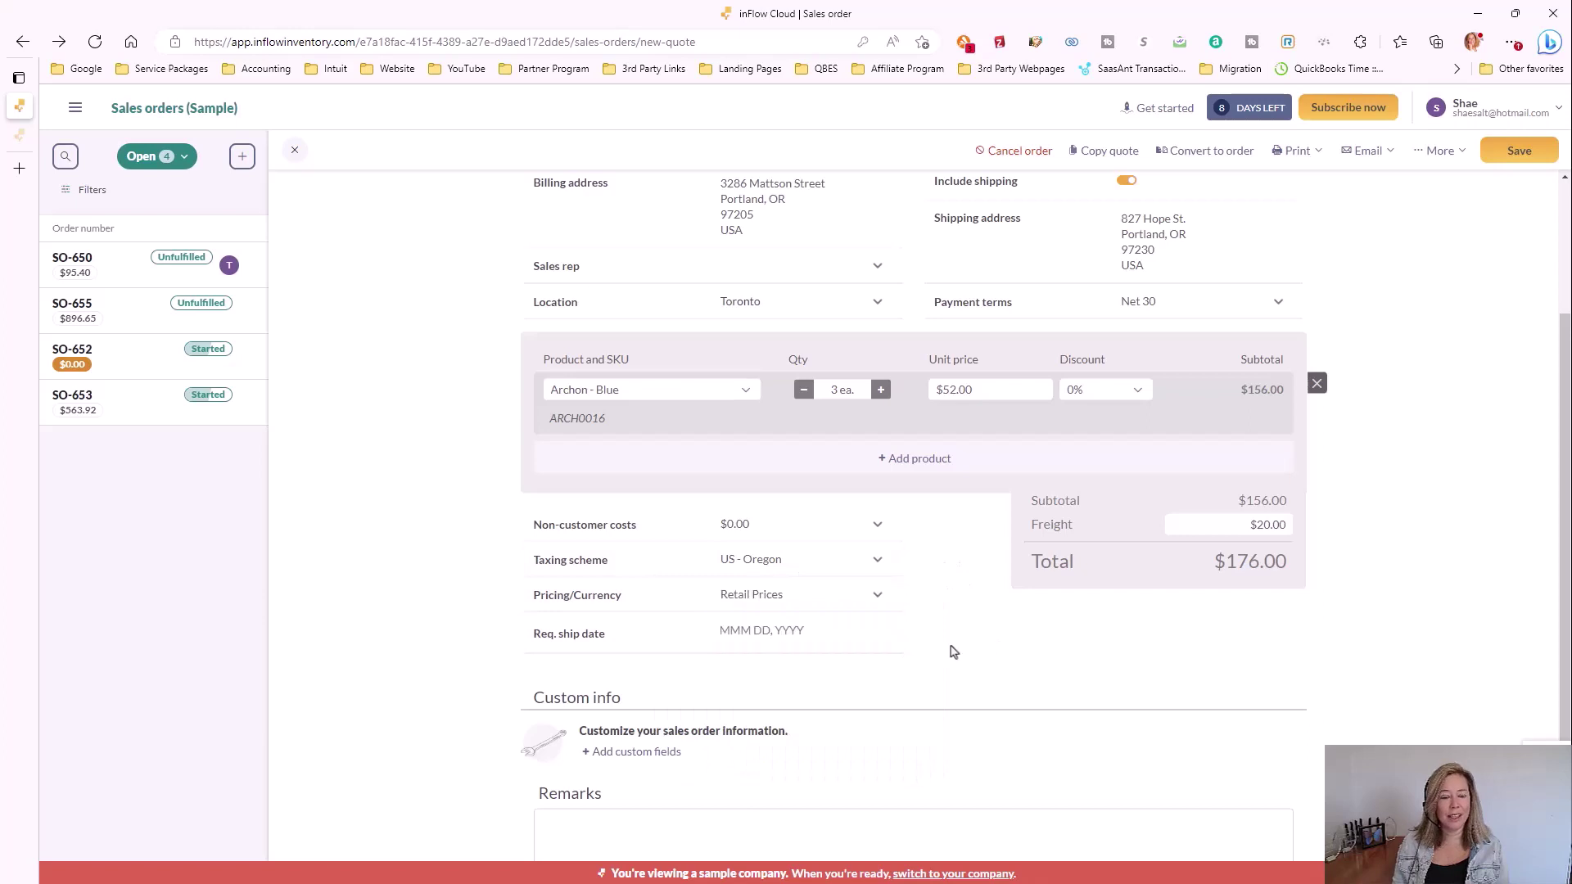
{"action": "left_click", "coordinate": [884, 635]}
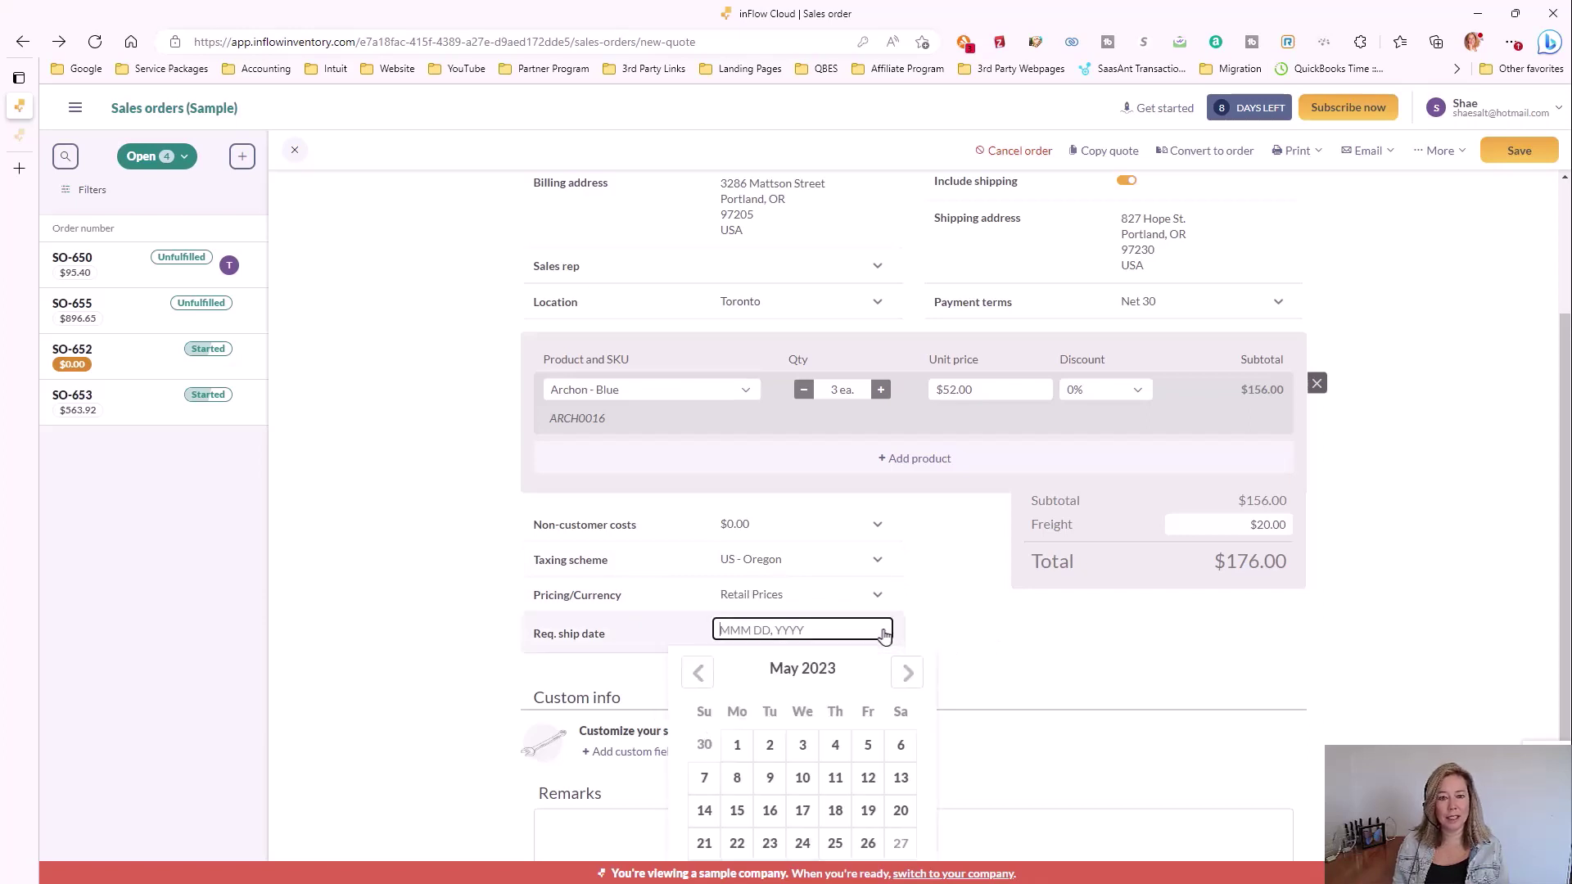
{"action": "left_click", "coordinate": [991, 628]}
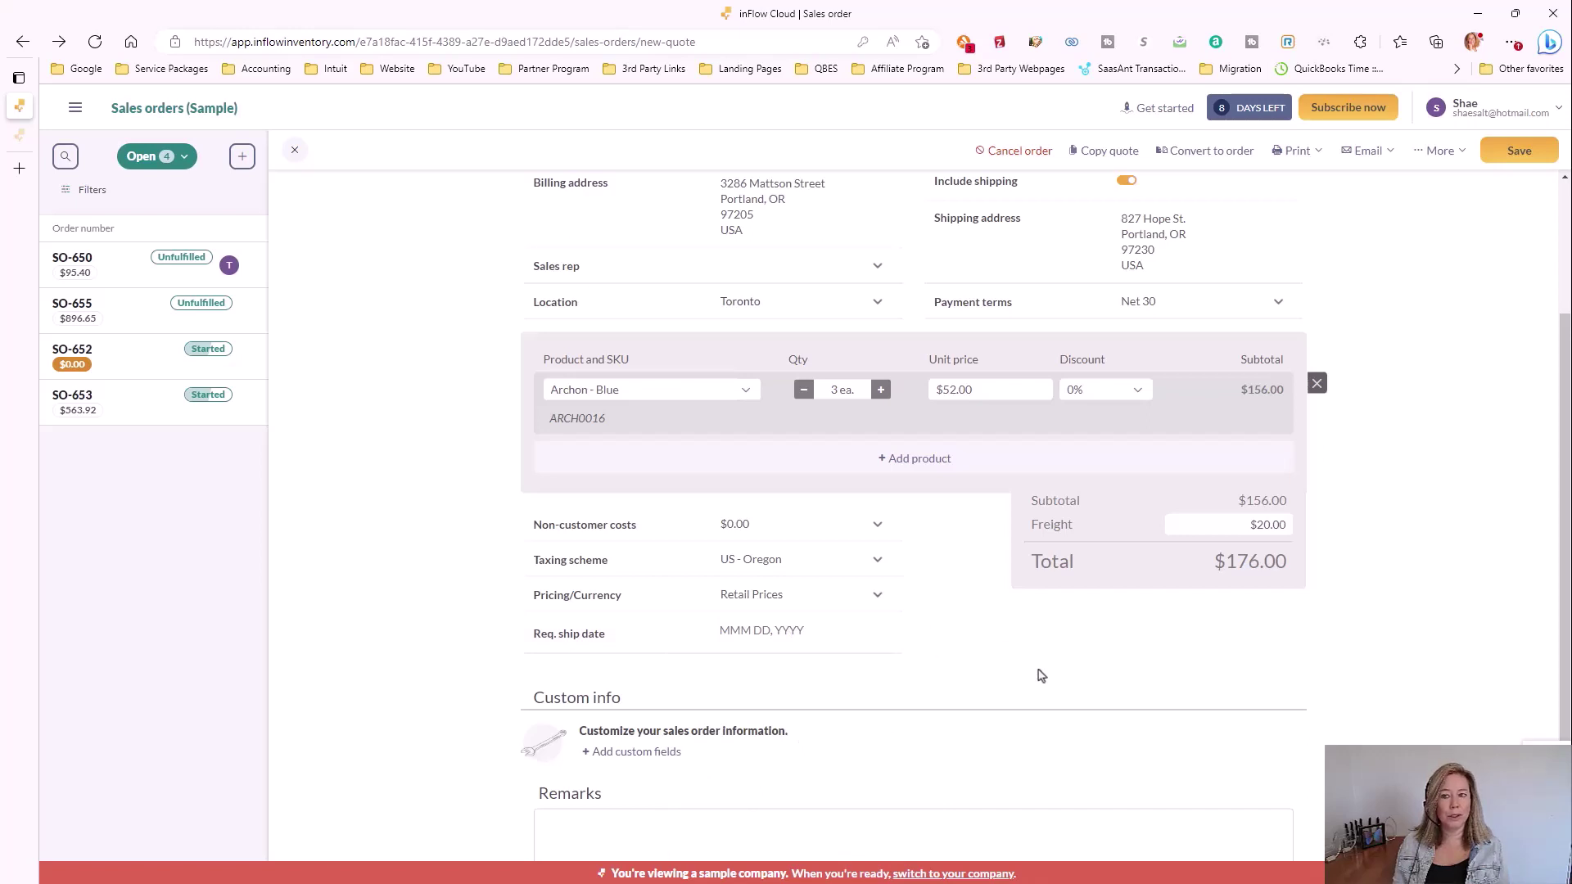
Step: Check the quote's remarks area and its email and additional actions, and convert the quote to a sales order
{"action": "scroll", "coordinate": [1038, 674], "scroll_direction": "down", "scroll_amount": 2}
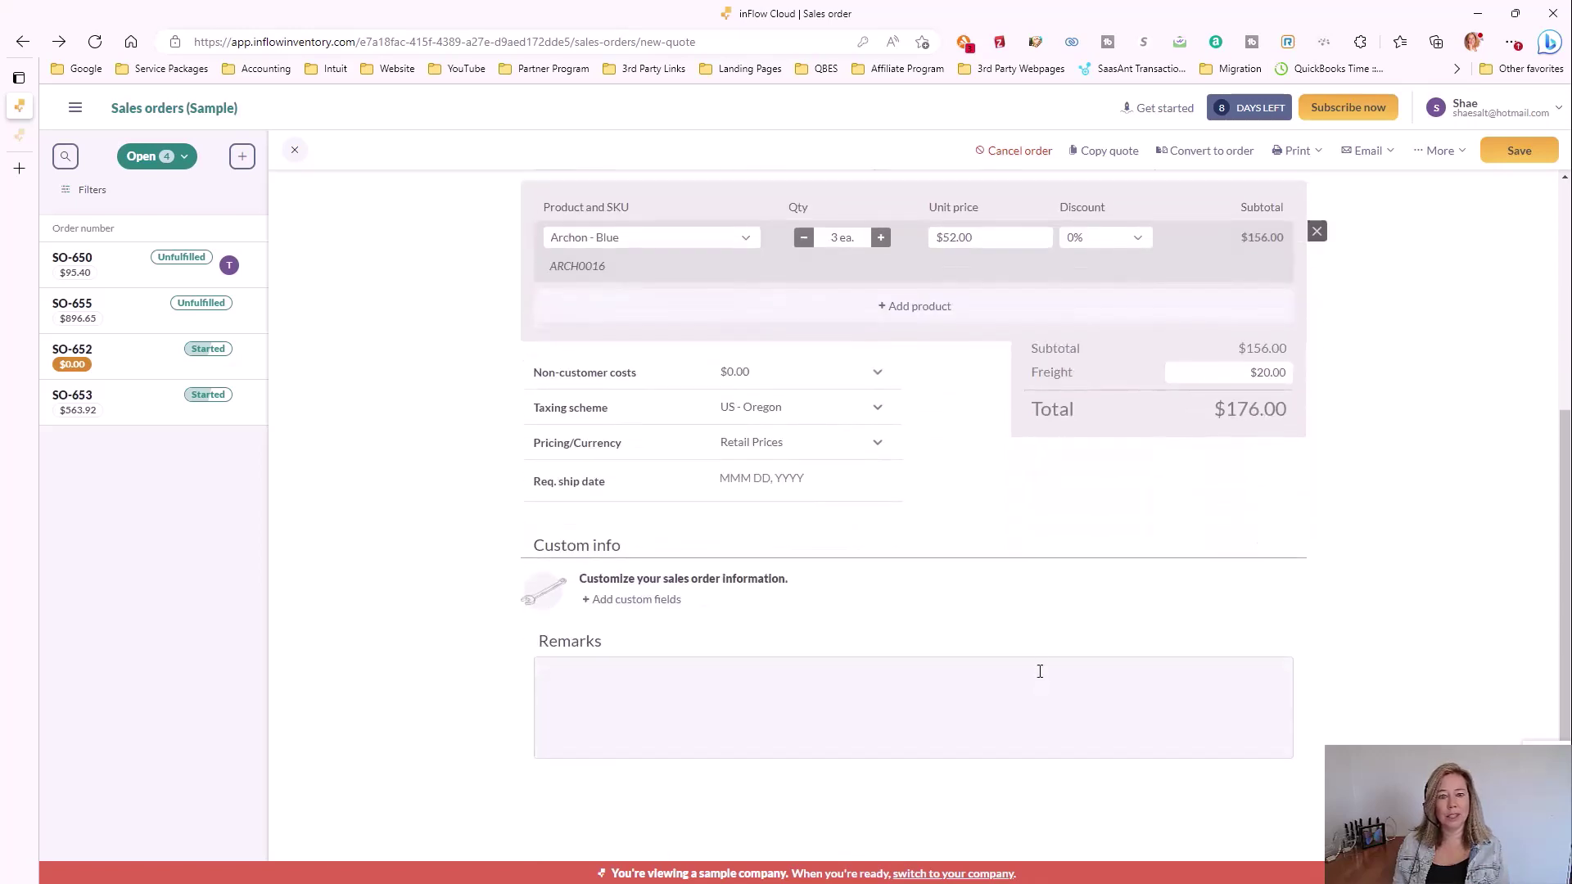
{"action": "scroll", "coordinate": [957, 628], "scroll_direction": "up", "scroll_amount": 5}
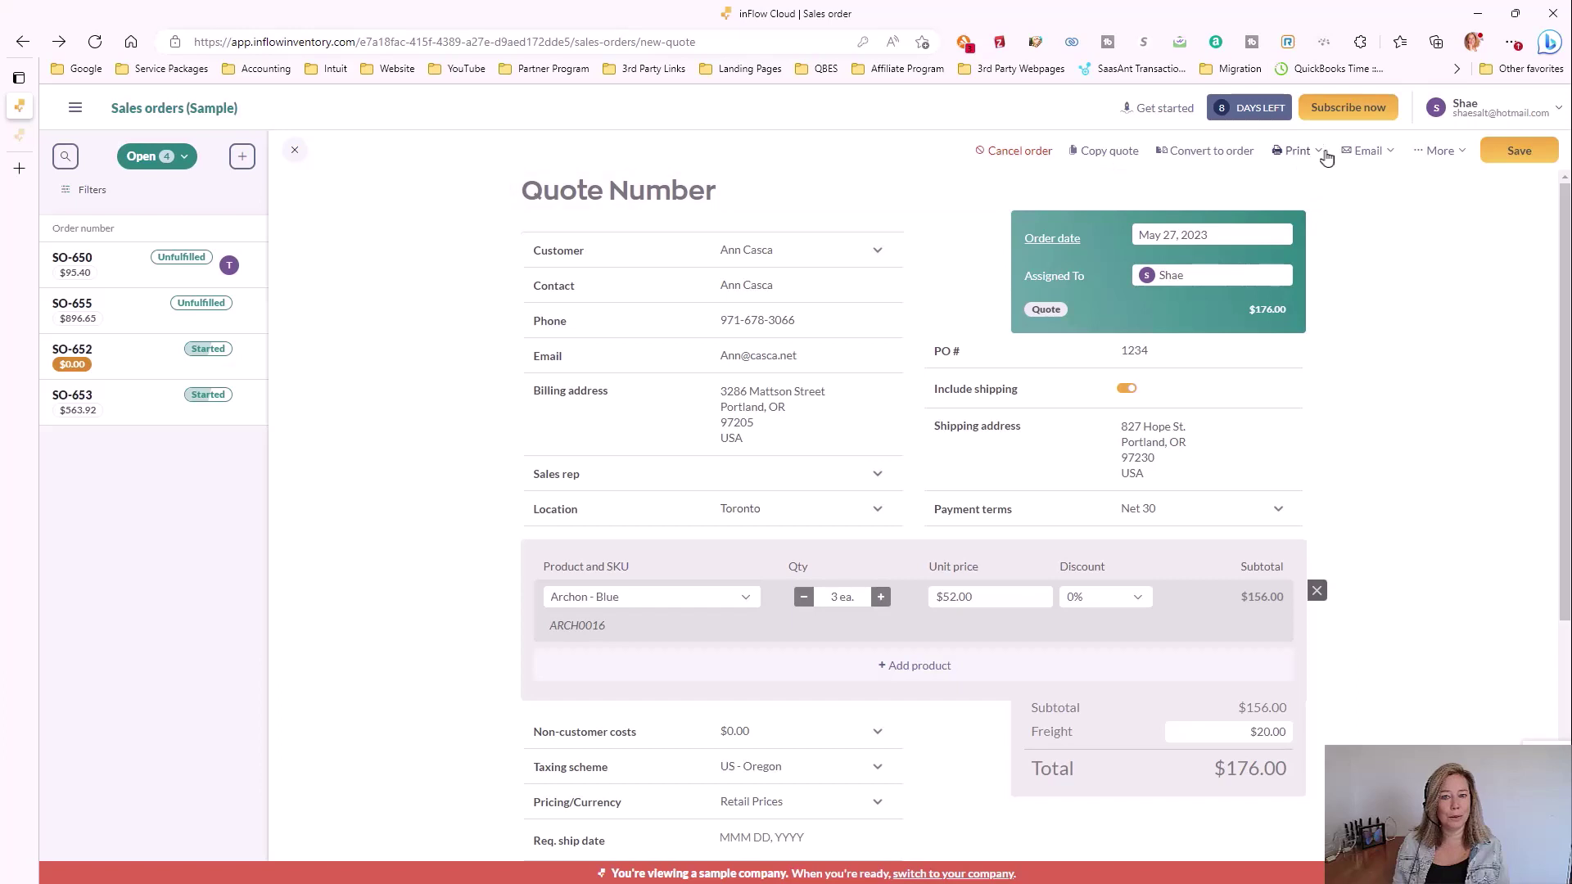
{"action": "mouse_move", "coordinate": [1390, 153]}
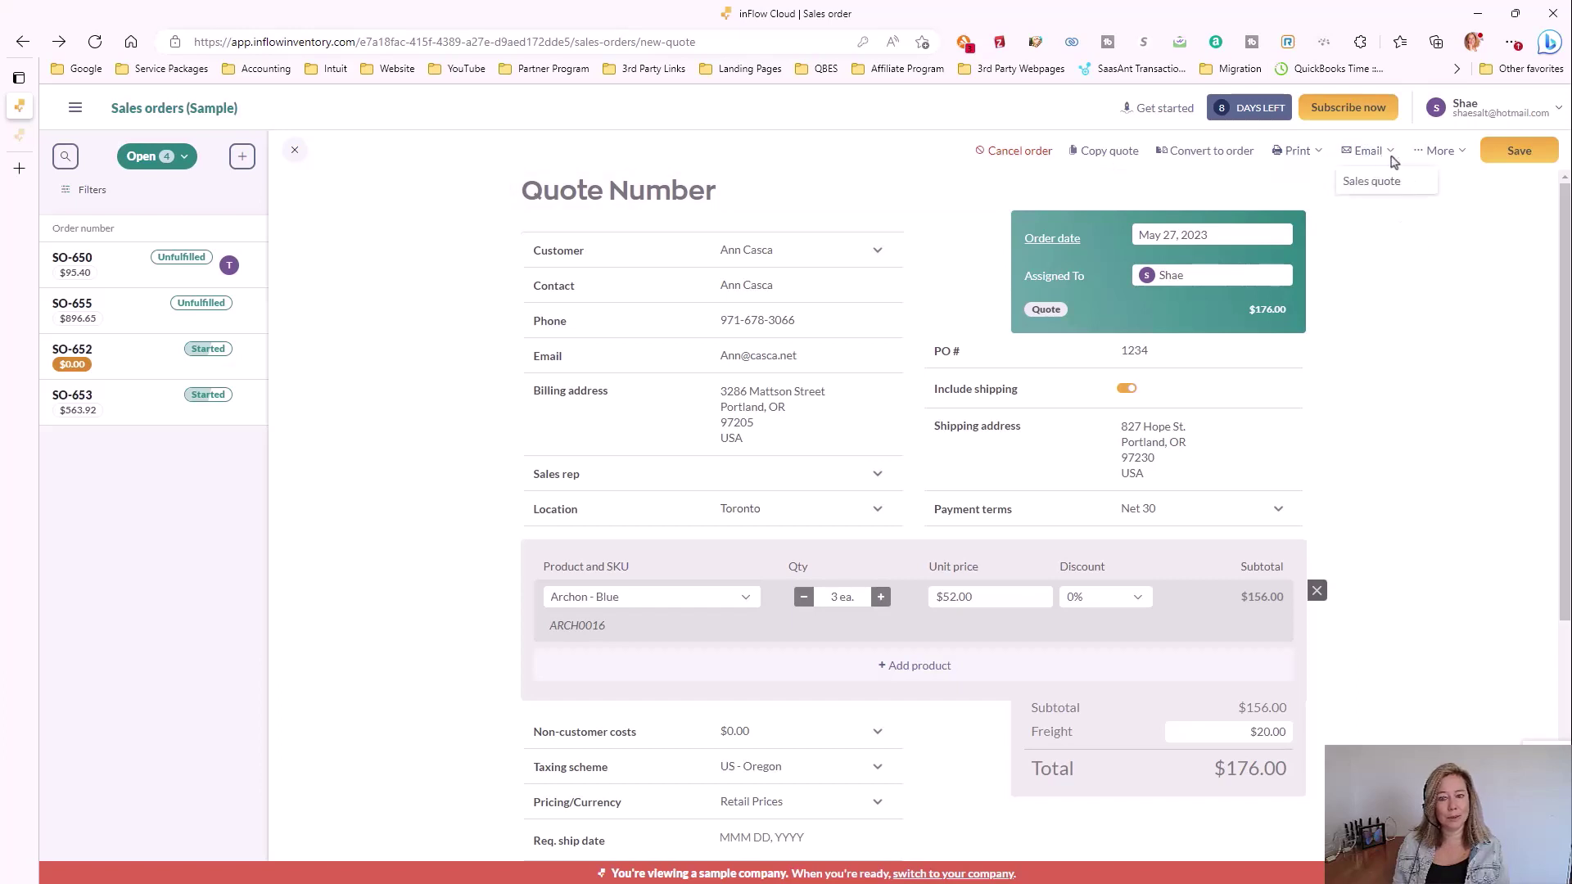
{"action": "mouse_move", "coordinate": [1463, 156]}
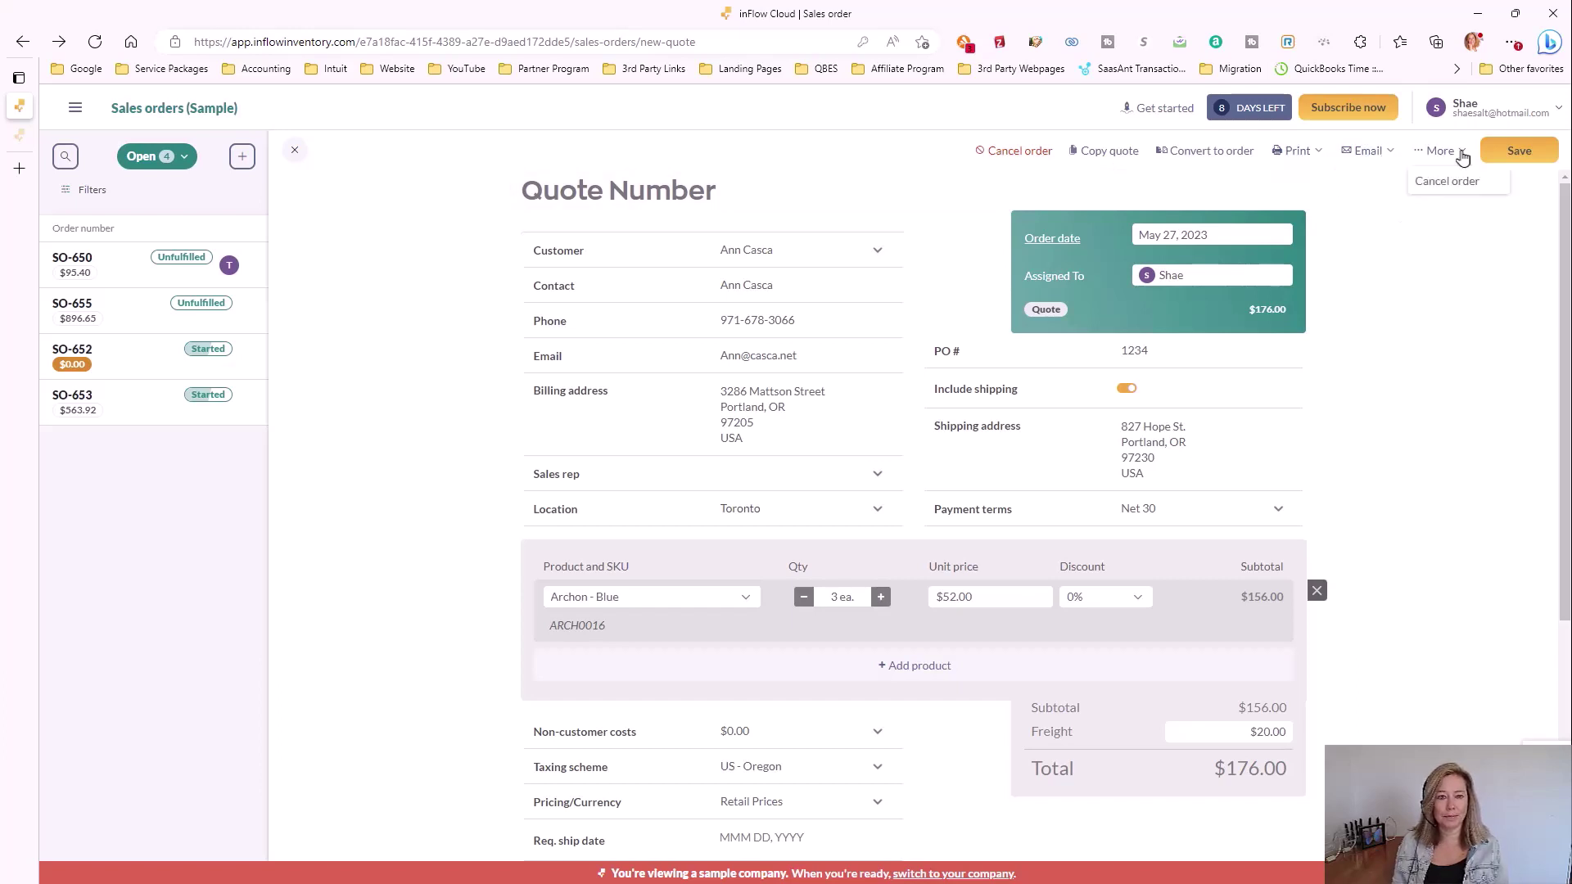
{"action": "left_click", "coordinate": [1246, 161]}
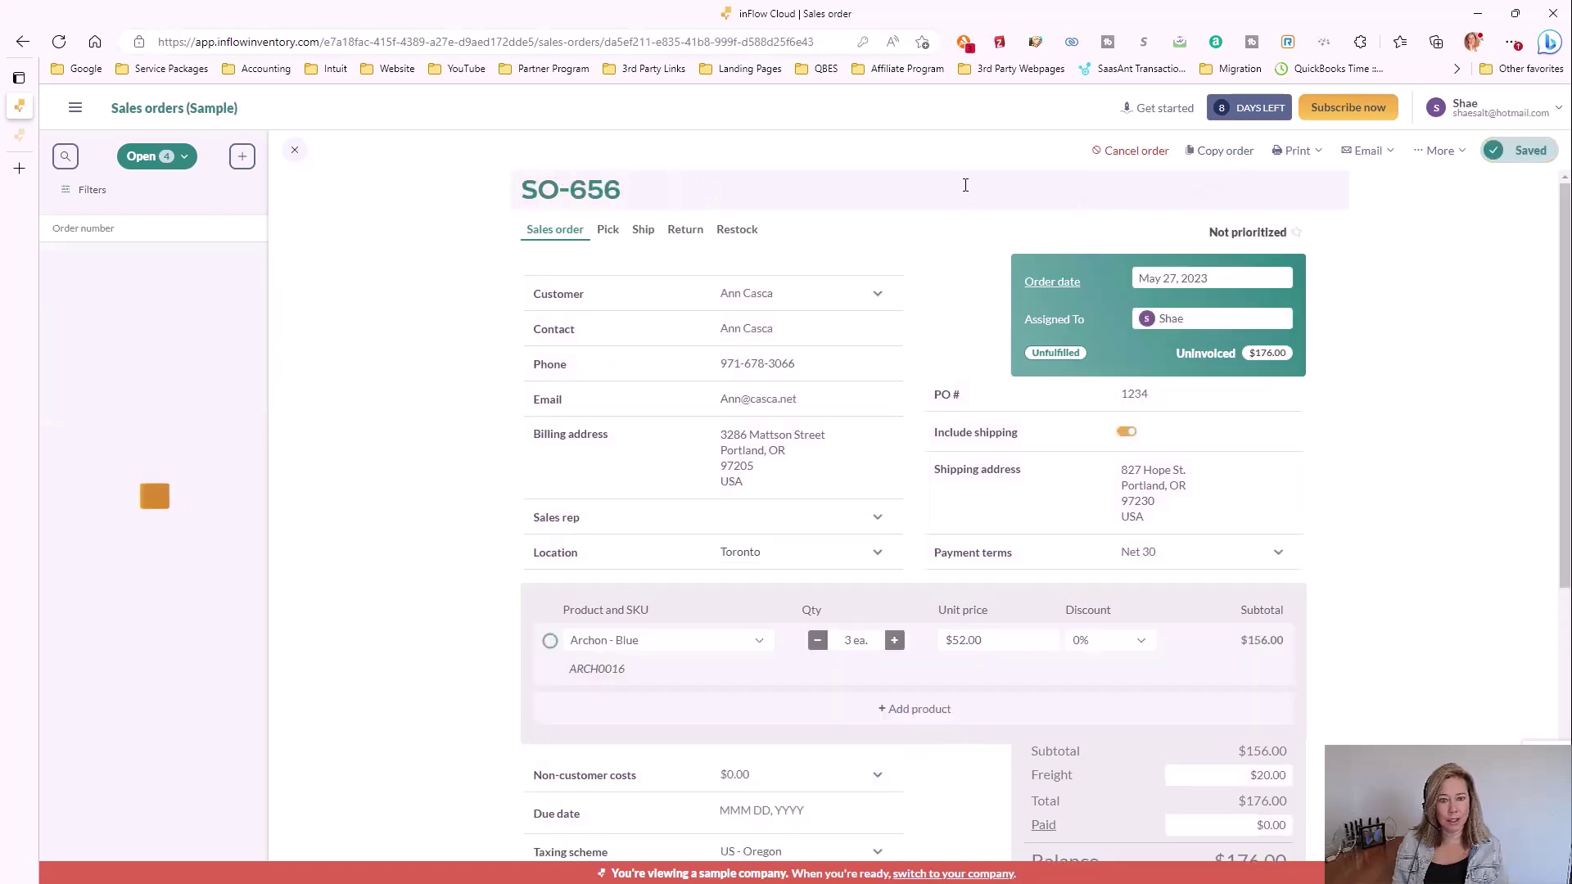
Step: Examine the new sales order's details and its available print, email and additional actions
{"action": "scroll", "coordinate": [1455, 484], "scroll_direction": "down", "scroll_amount": 1}
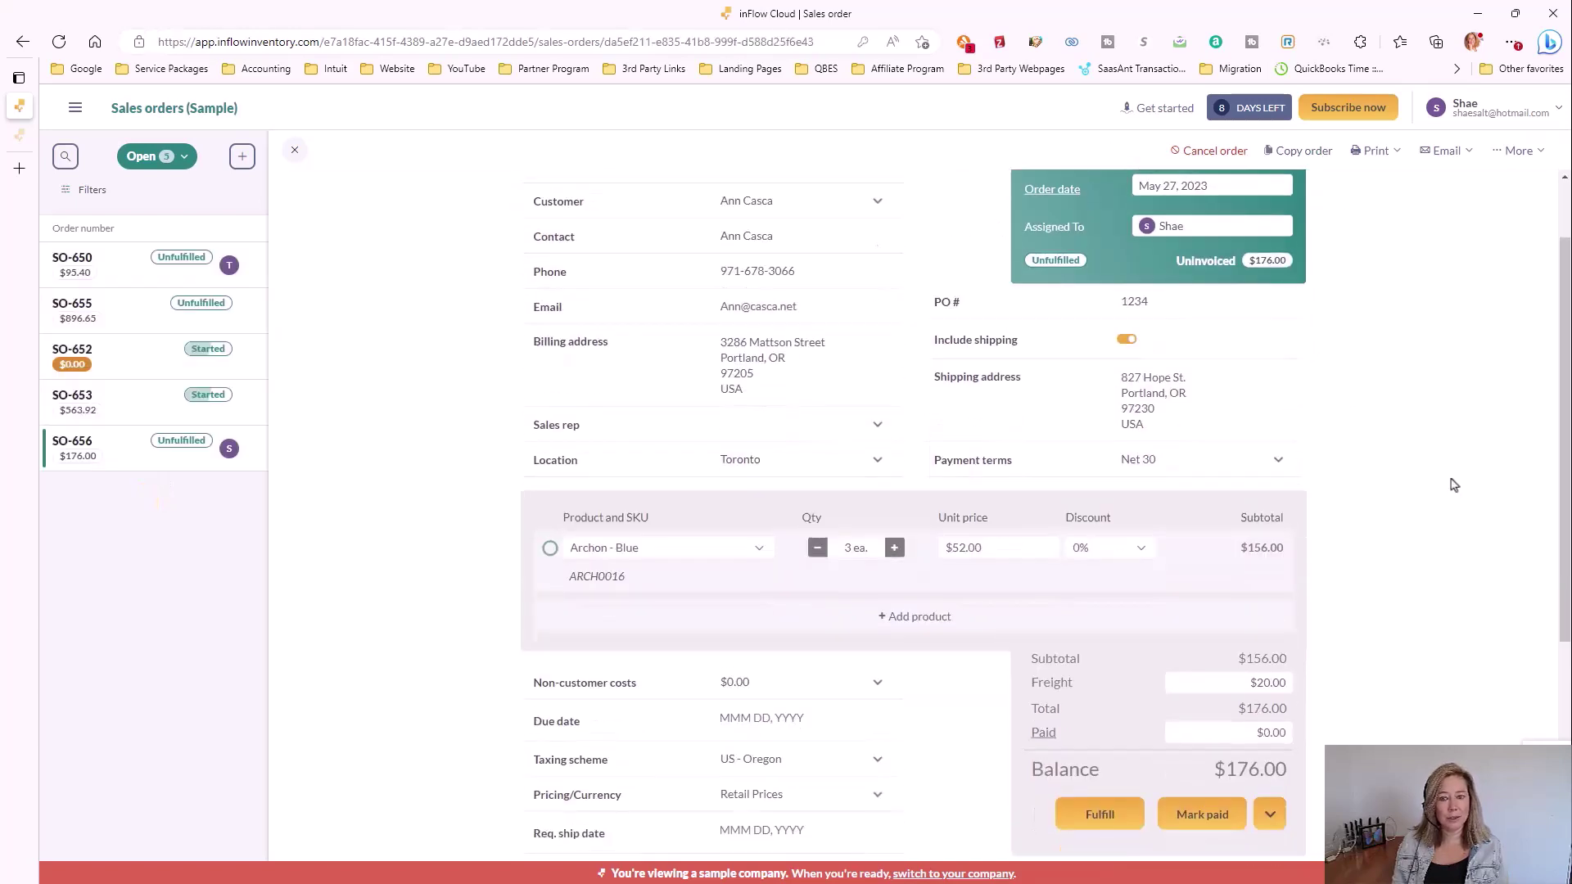
{"action": "scroll", "coordinate": [1454, 484], "scroll_direction": "down", "scroll_amount": 3}
{"action": "scroll", "coordinate": [1454, 485], "scroll_direction": "up", "scroll_amount": 4}
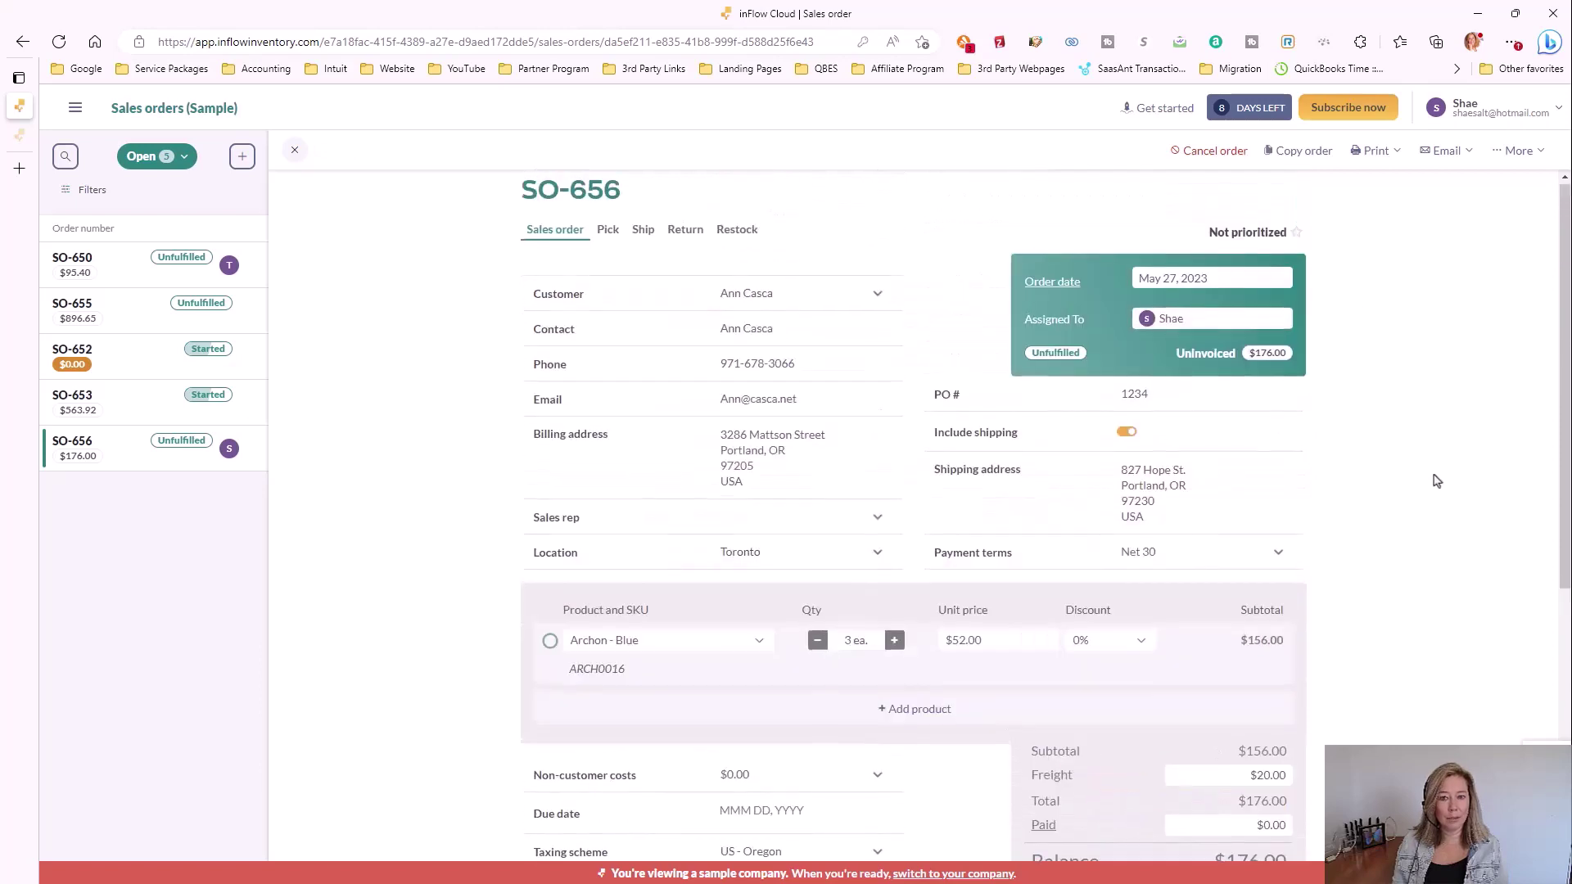
{"action": "left_click", "coordinate": [1373, 152]}
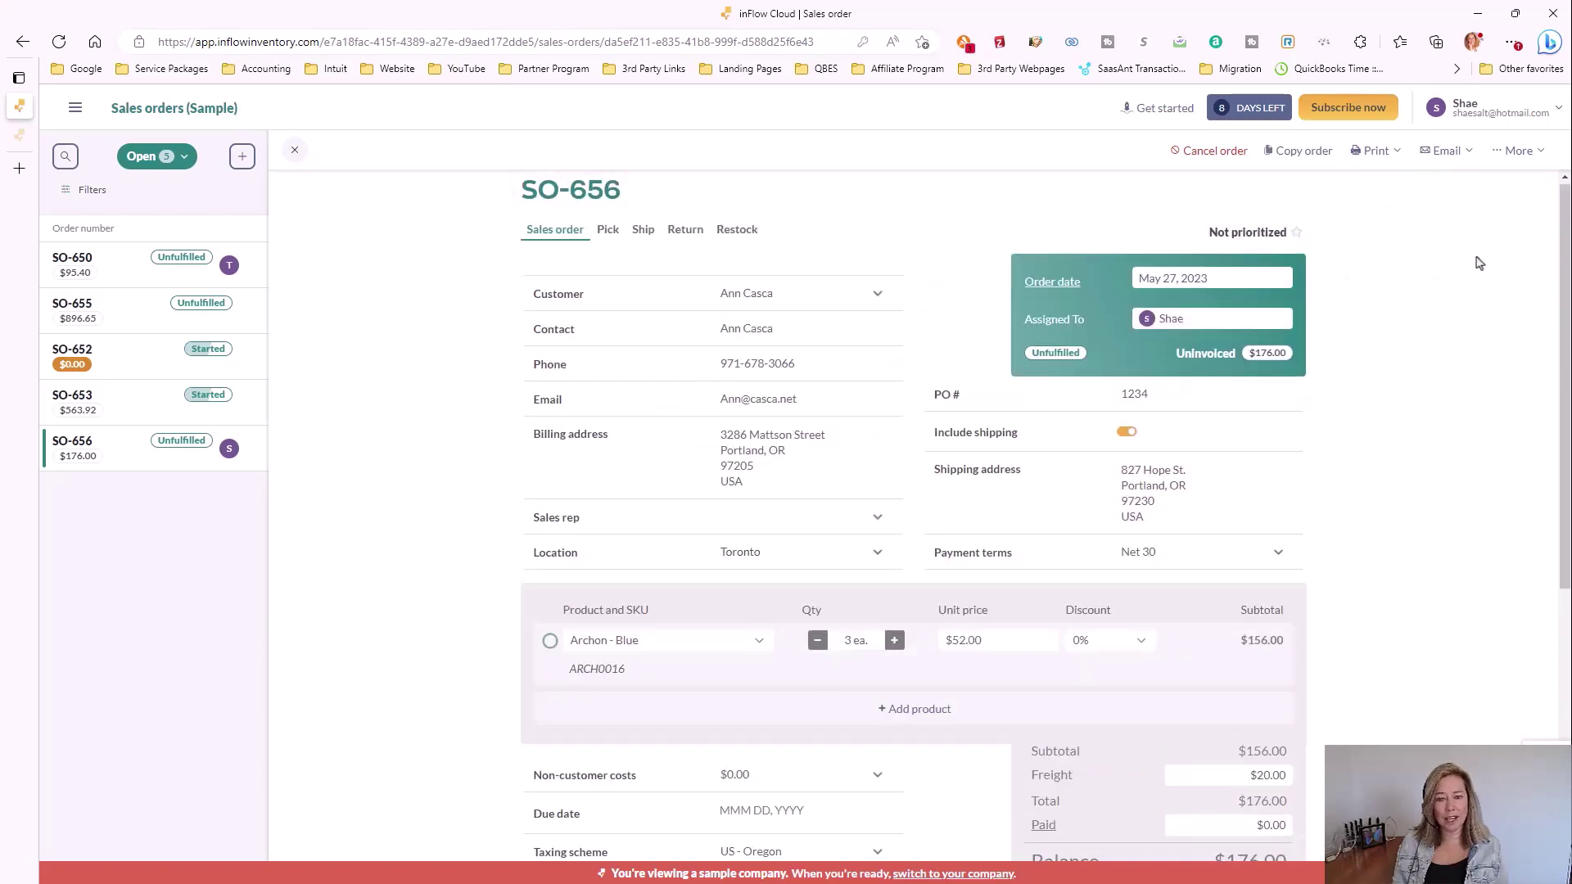
{"action": "left_click", "coordinate": [1449, 152]}
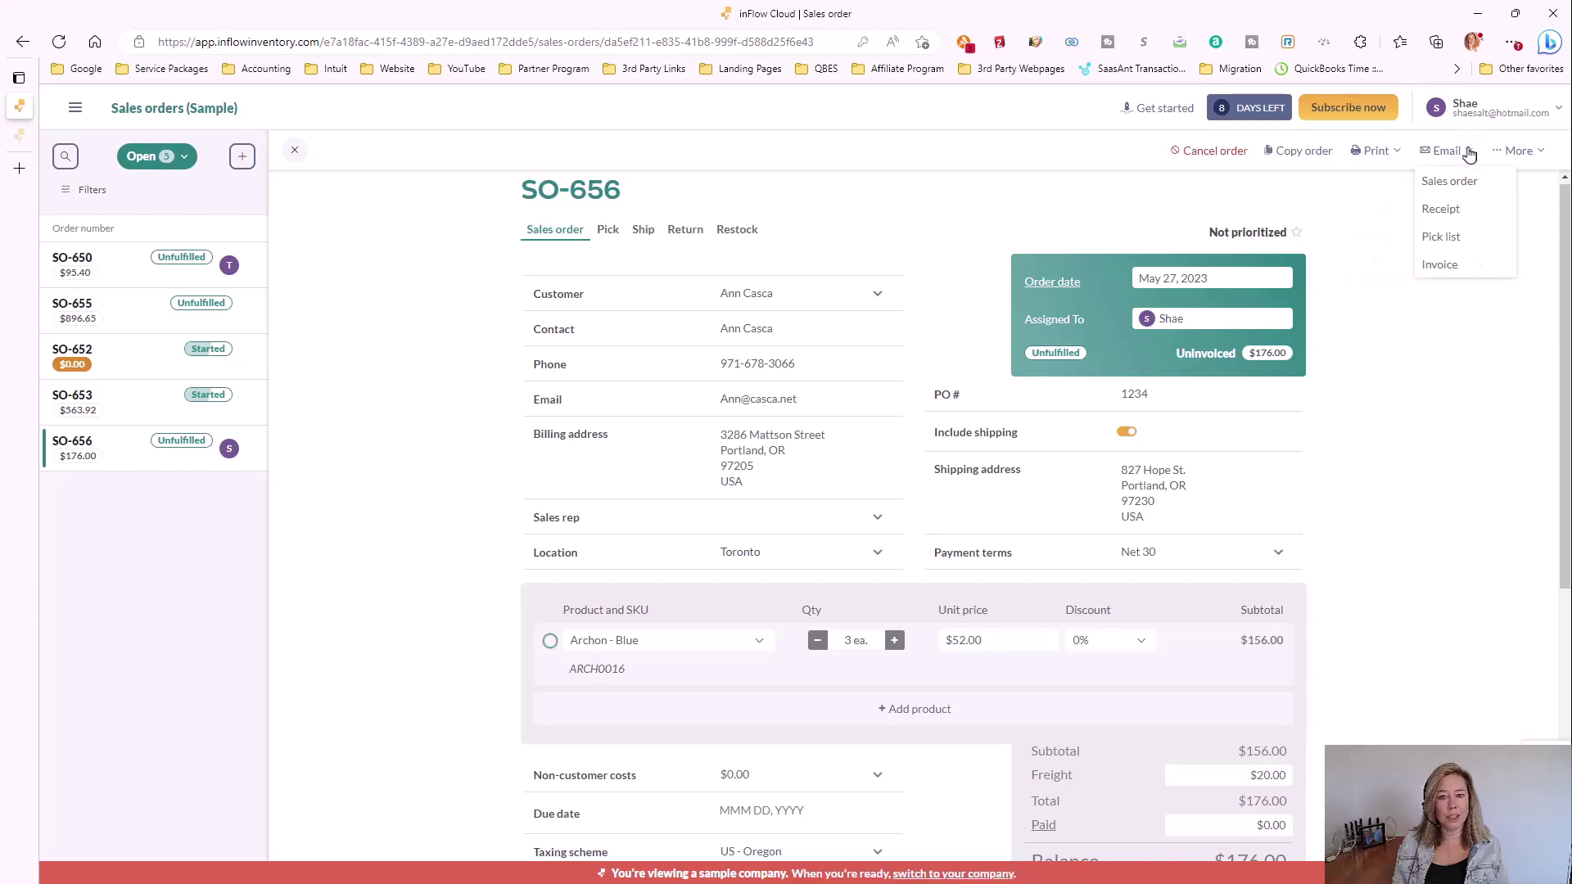
{"action": "left_click", "coordinate": [1484, 326]}
{"action": "left_click", "coordinate": [1528, 153]}
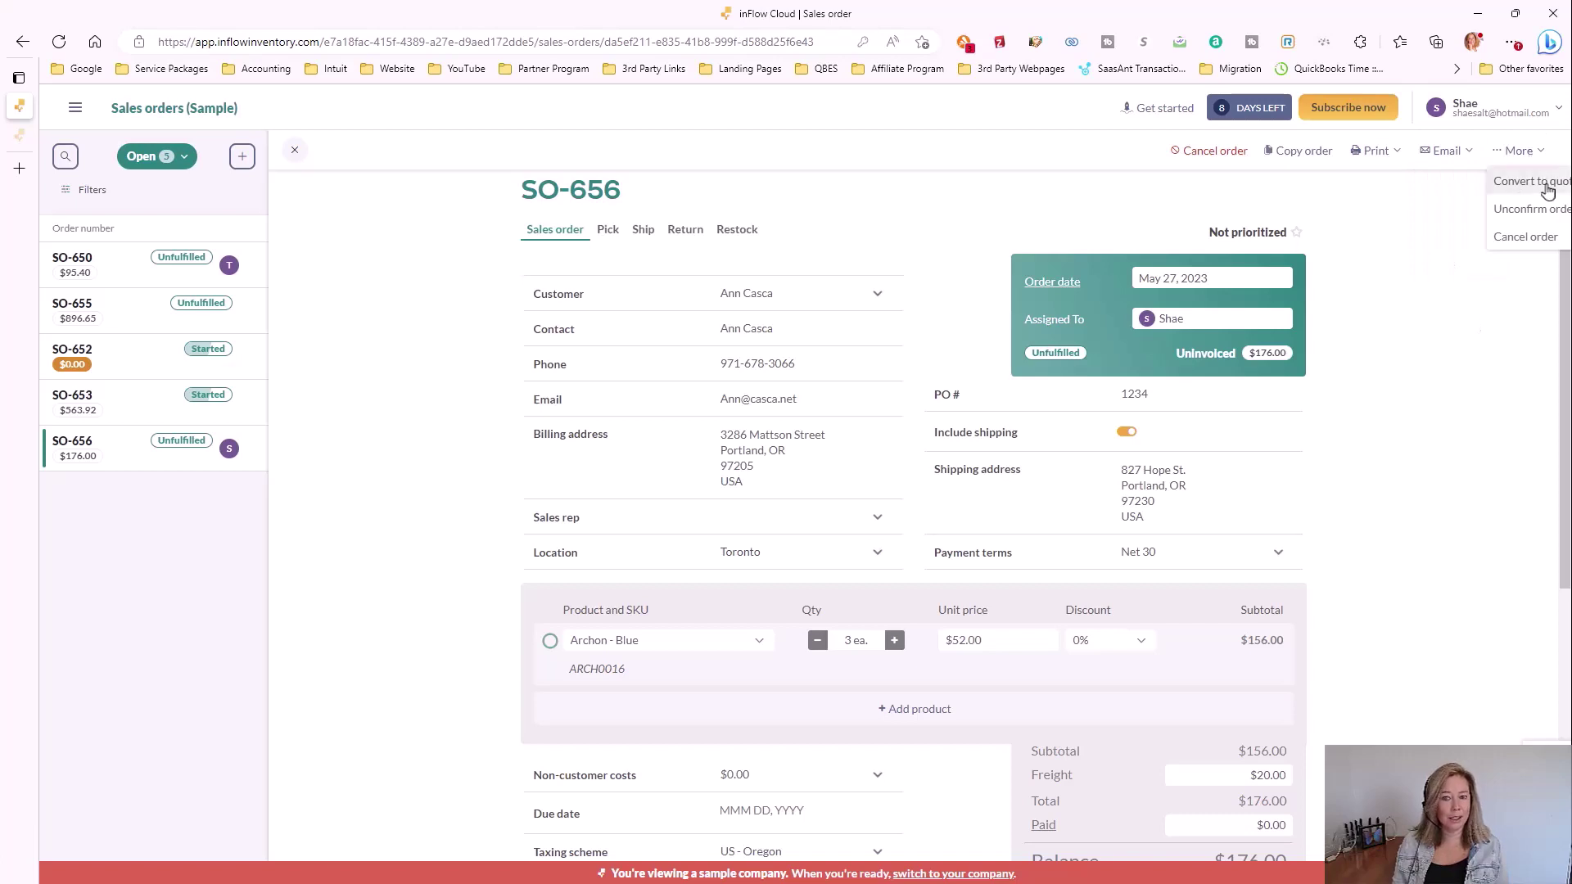
{"action": "left_click", "coordinate": [1484, 341]}
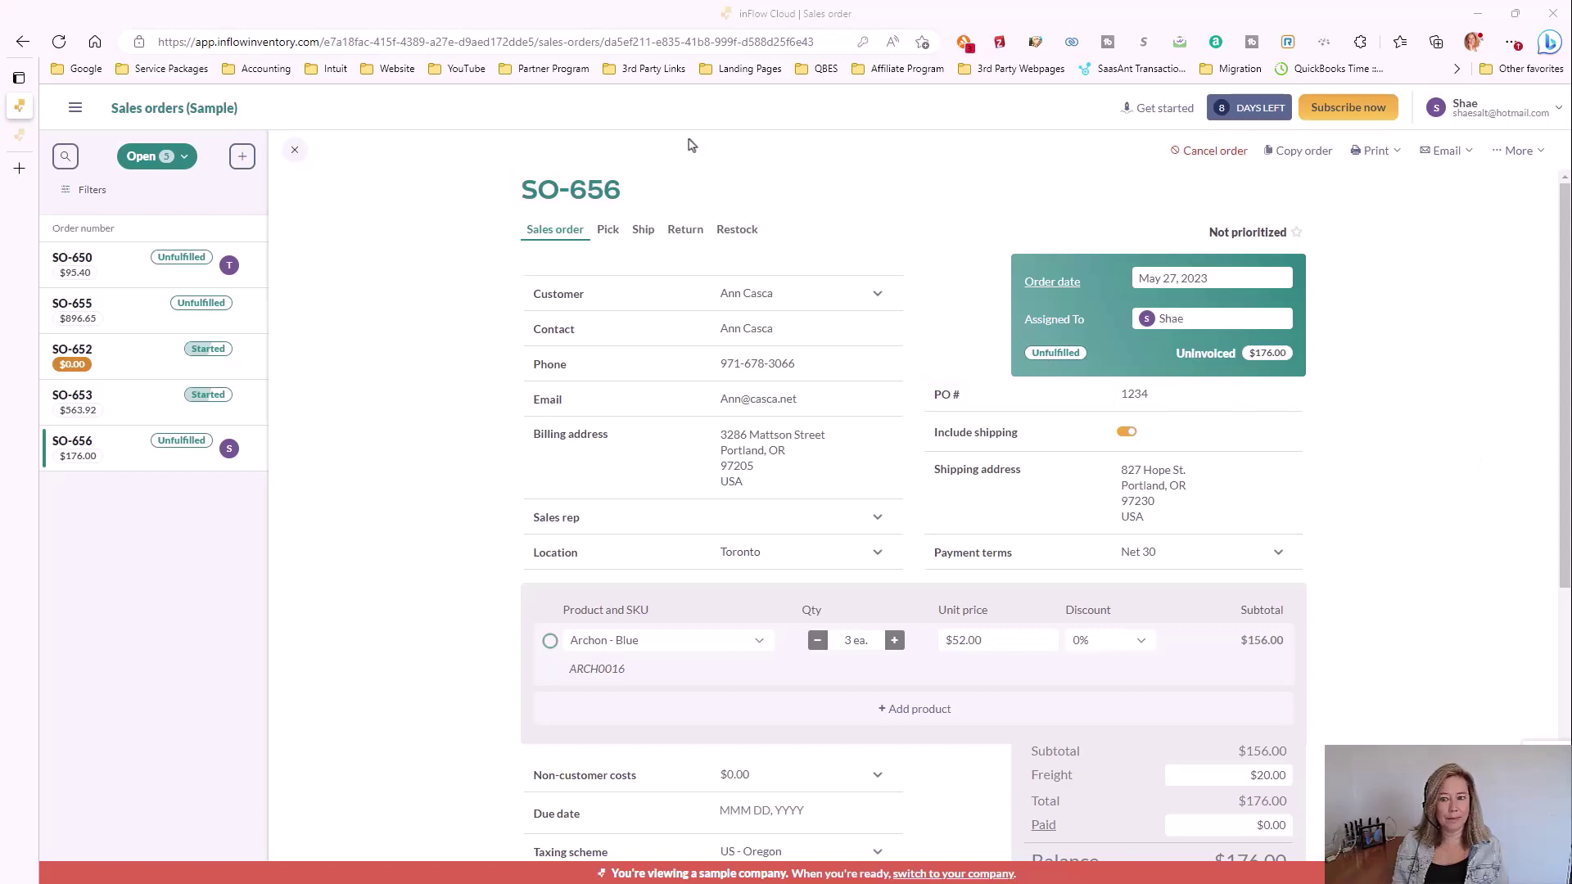
Step: Auto-fill the order's pick list with the 3 Archon - Blue from Toronto, sublocation T-1
{"action": "left_click", "coordinate": [609, 236]}
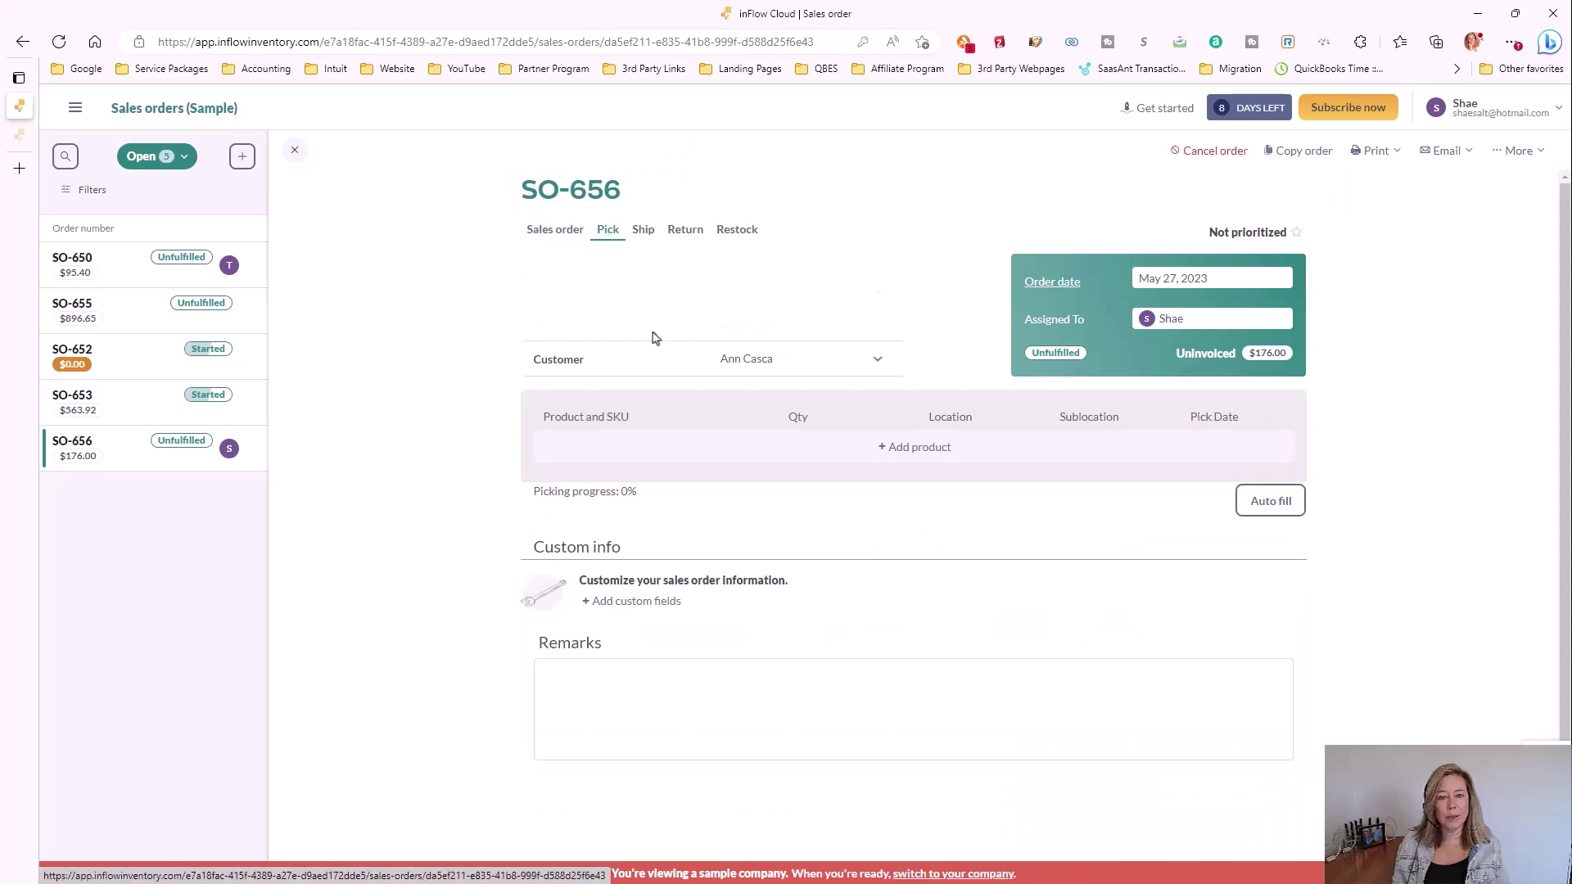
{"action": "left_click", "coordinate": [1281, 509]}
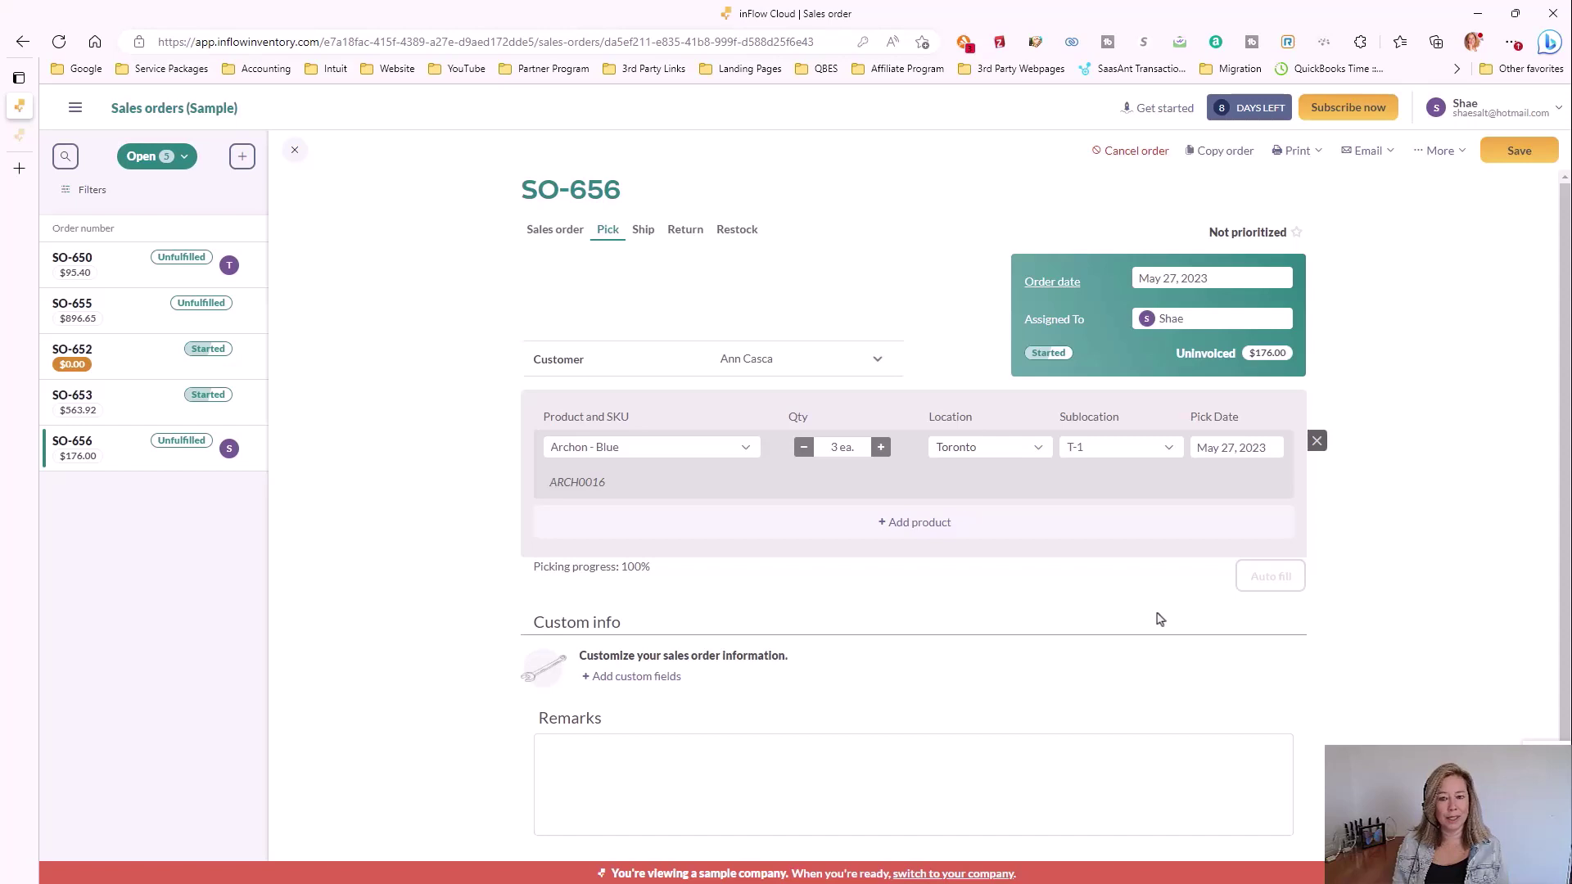
Step: Try adding an extra Archon - Blue line to the pick list and remove that line
{"action": "left_click", "coordinate": [930, 527]}
{"action": "left_click", "coordinate": [696, 596]}
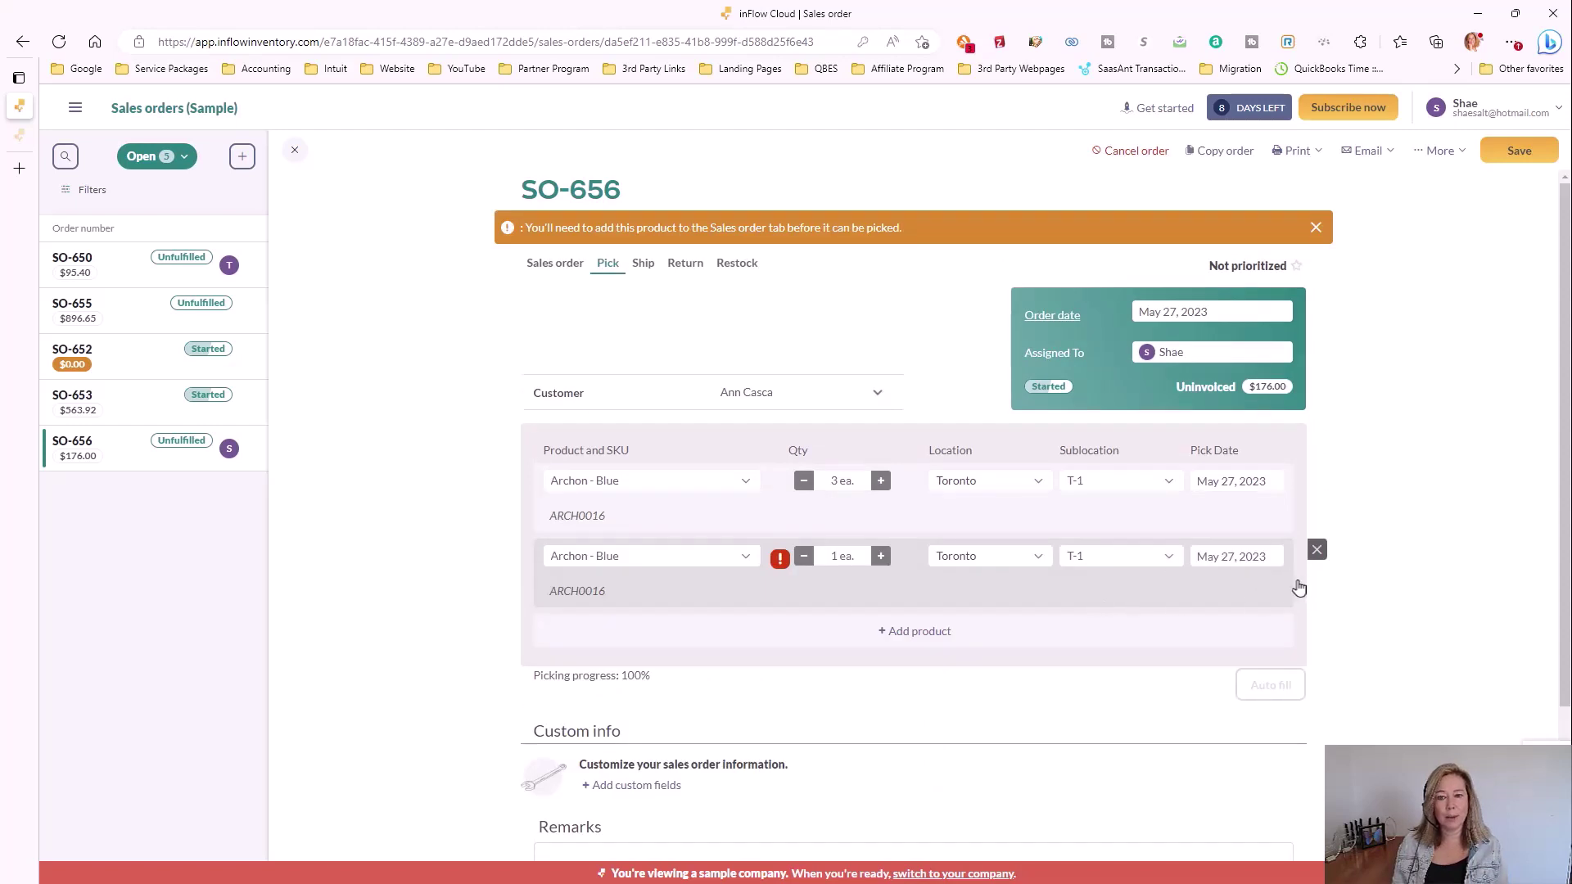
{"action": "left_click", "coordinate": [1318, 551]}
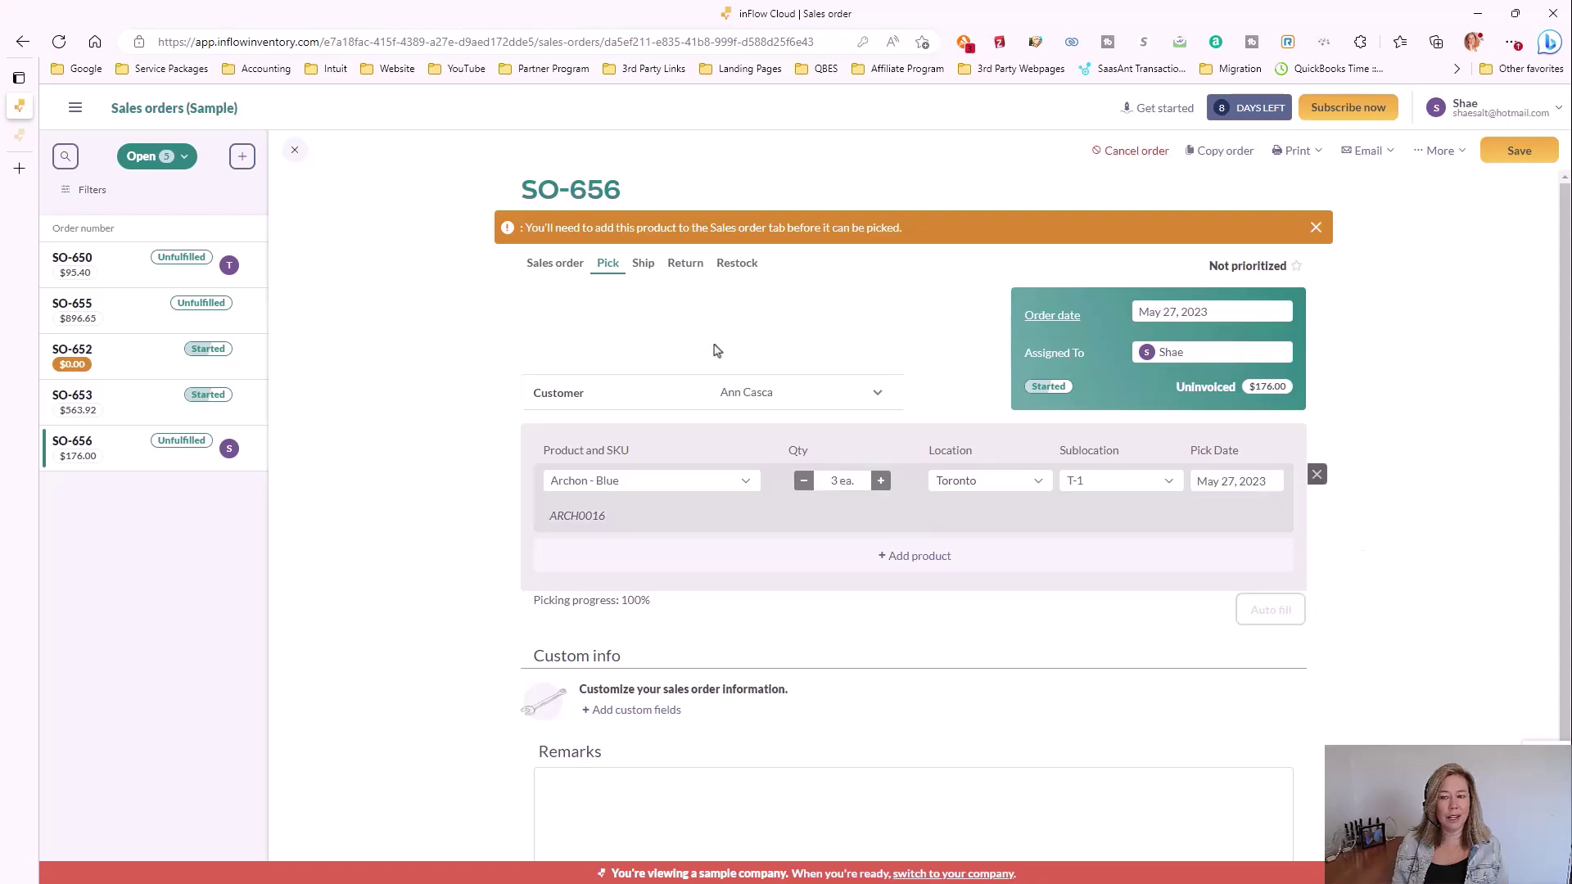
Step: Auto-fill the order's shipment with the 3 Archon - Blue and view the return and restock pages
{"action": "left_click", "coordinate": [643, 263]}
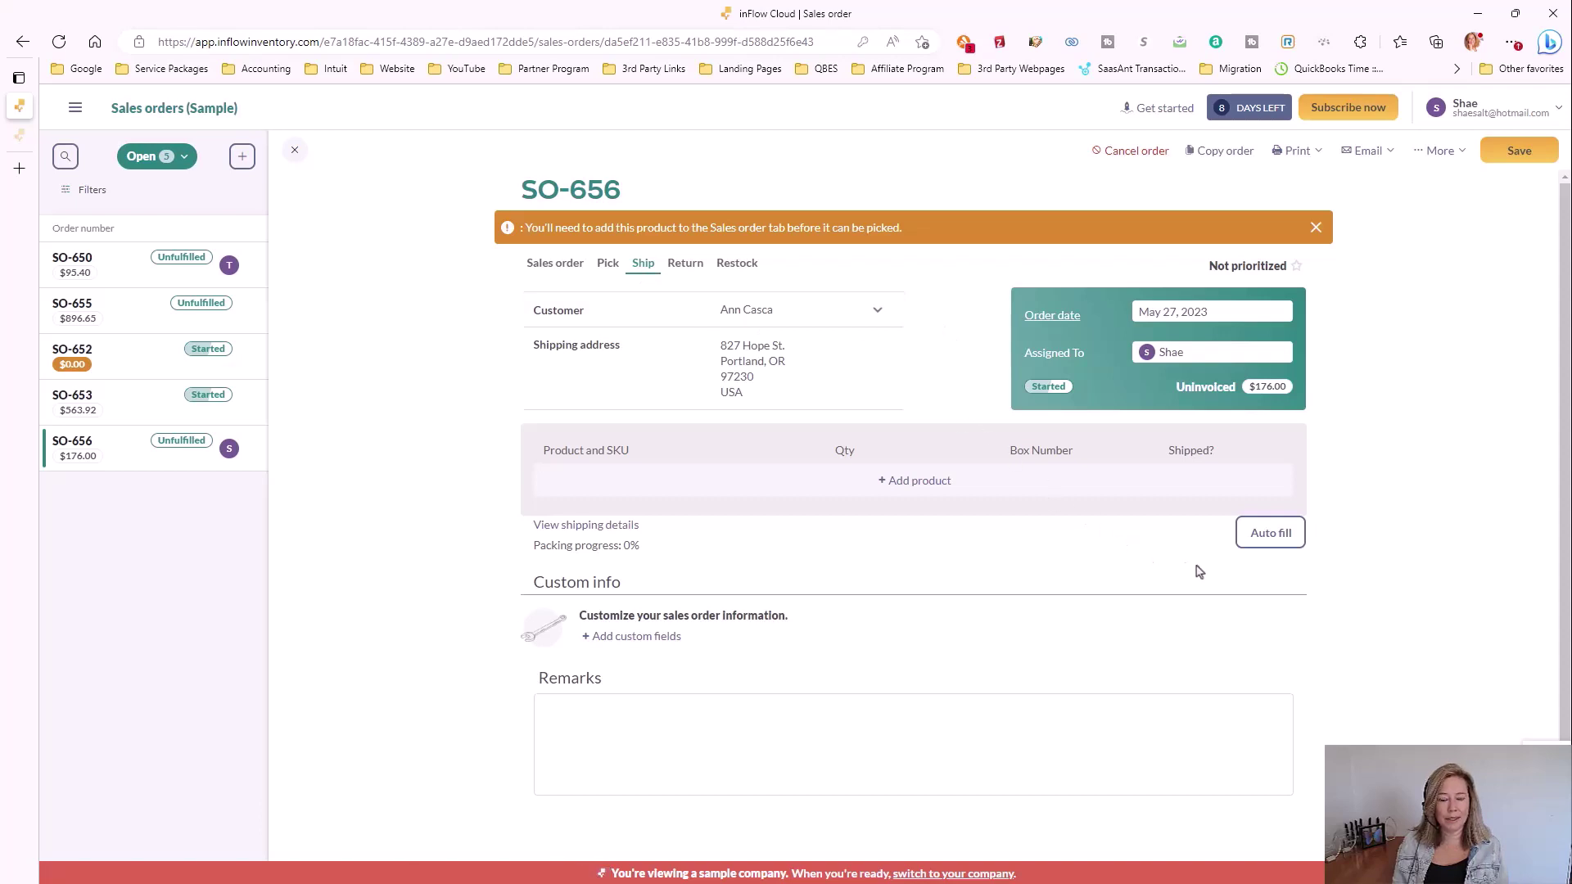
{"action": "left_click", "coordinate": [1285, 540]}
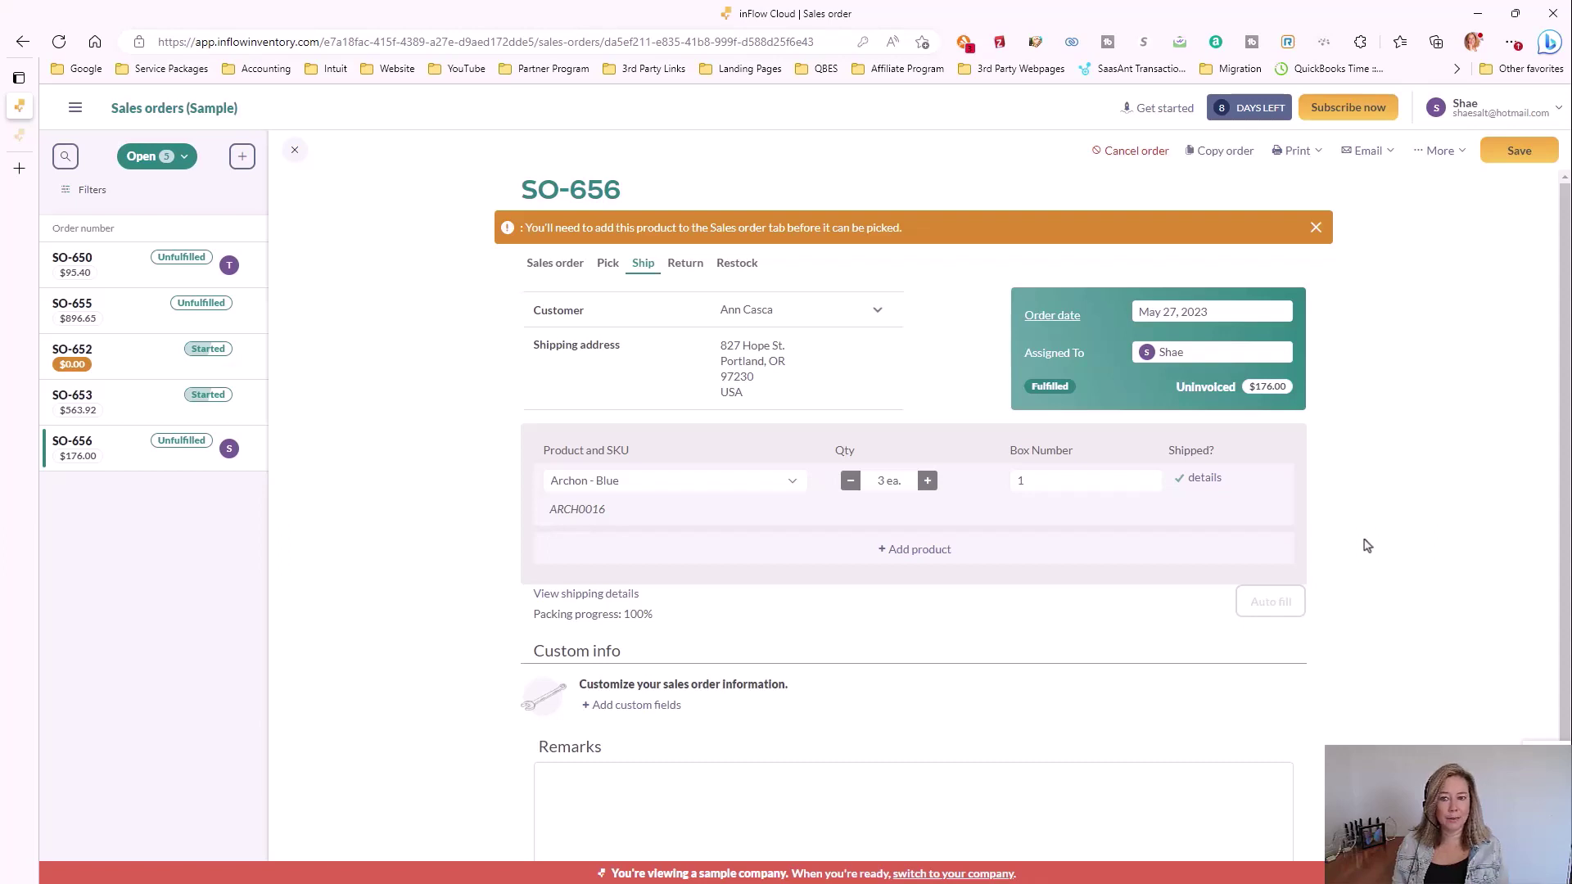
{"action": "left_click", "coordinate": [909, 550]}
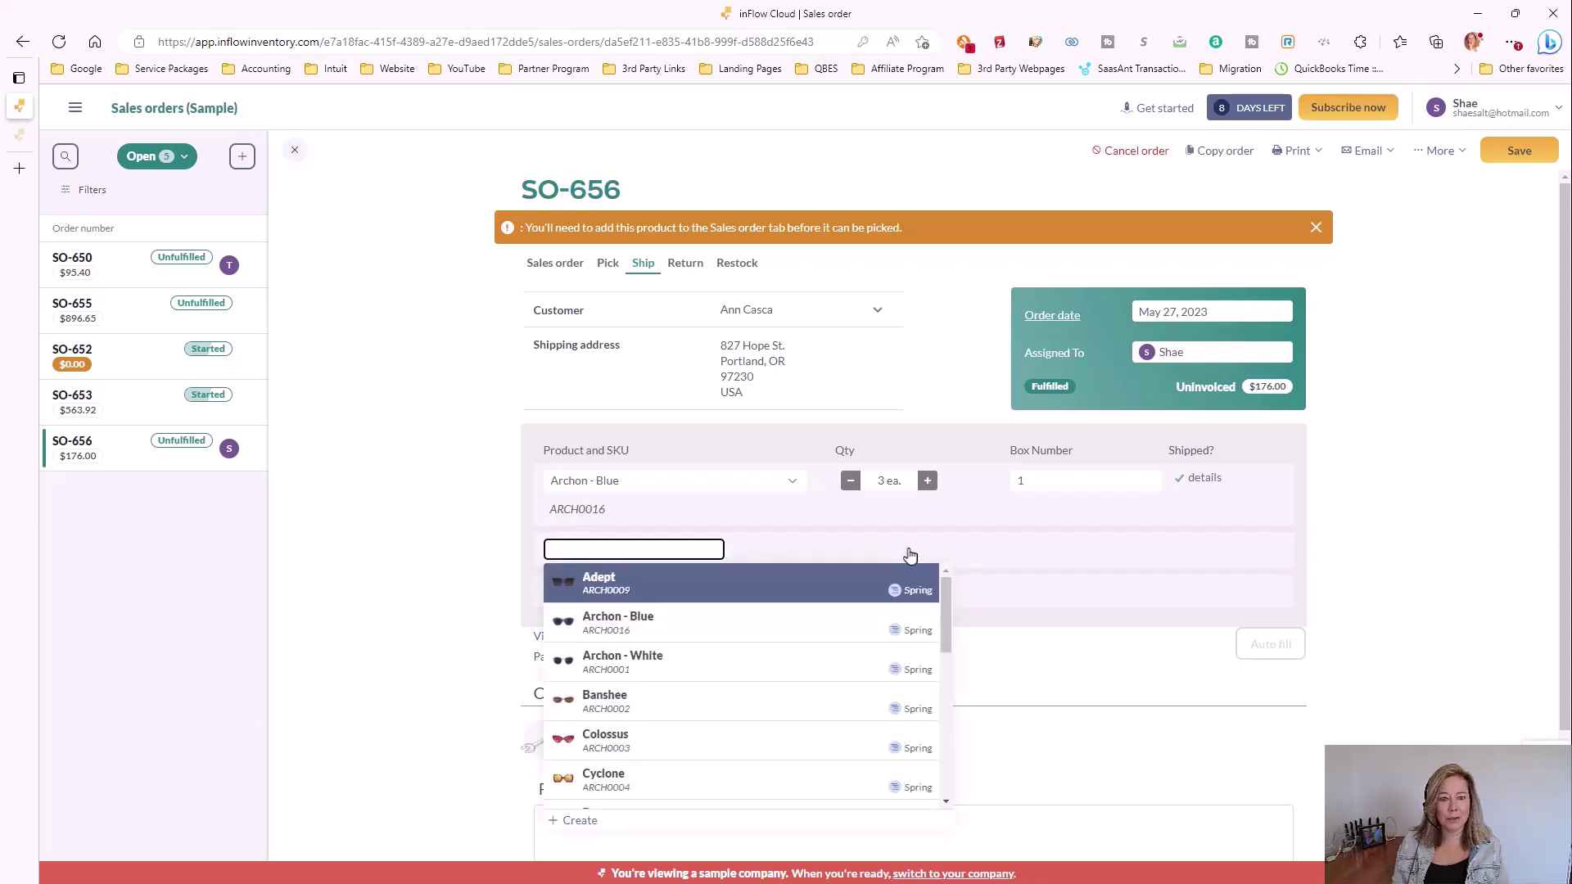
{"action": "left_click", "coordinate": [1410, 509]}
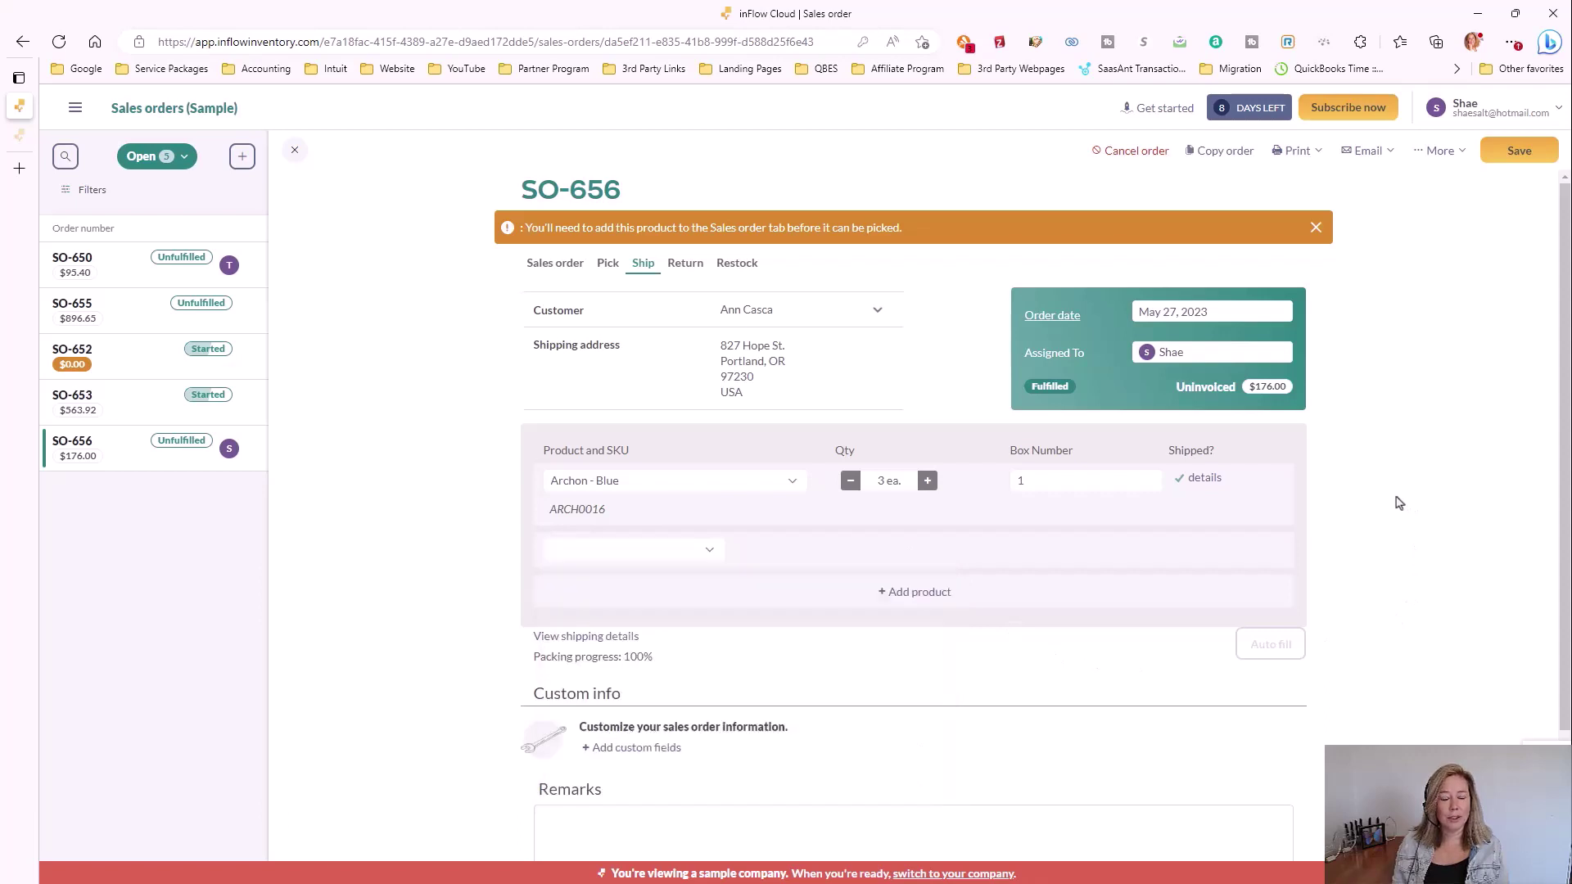
{"action": "left_click", "coordinate": [683, 264]}
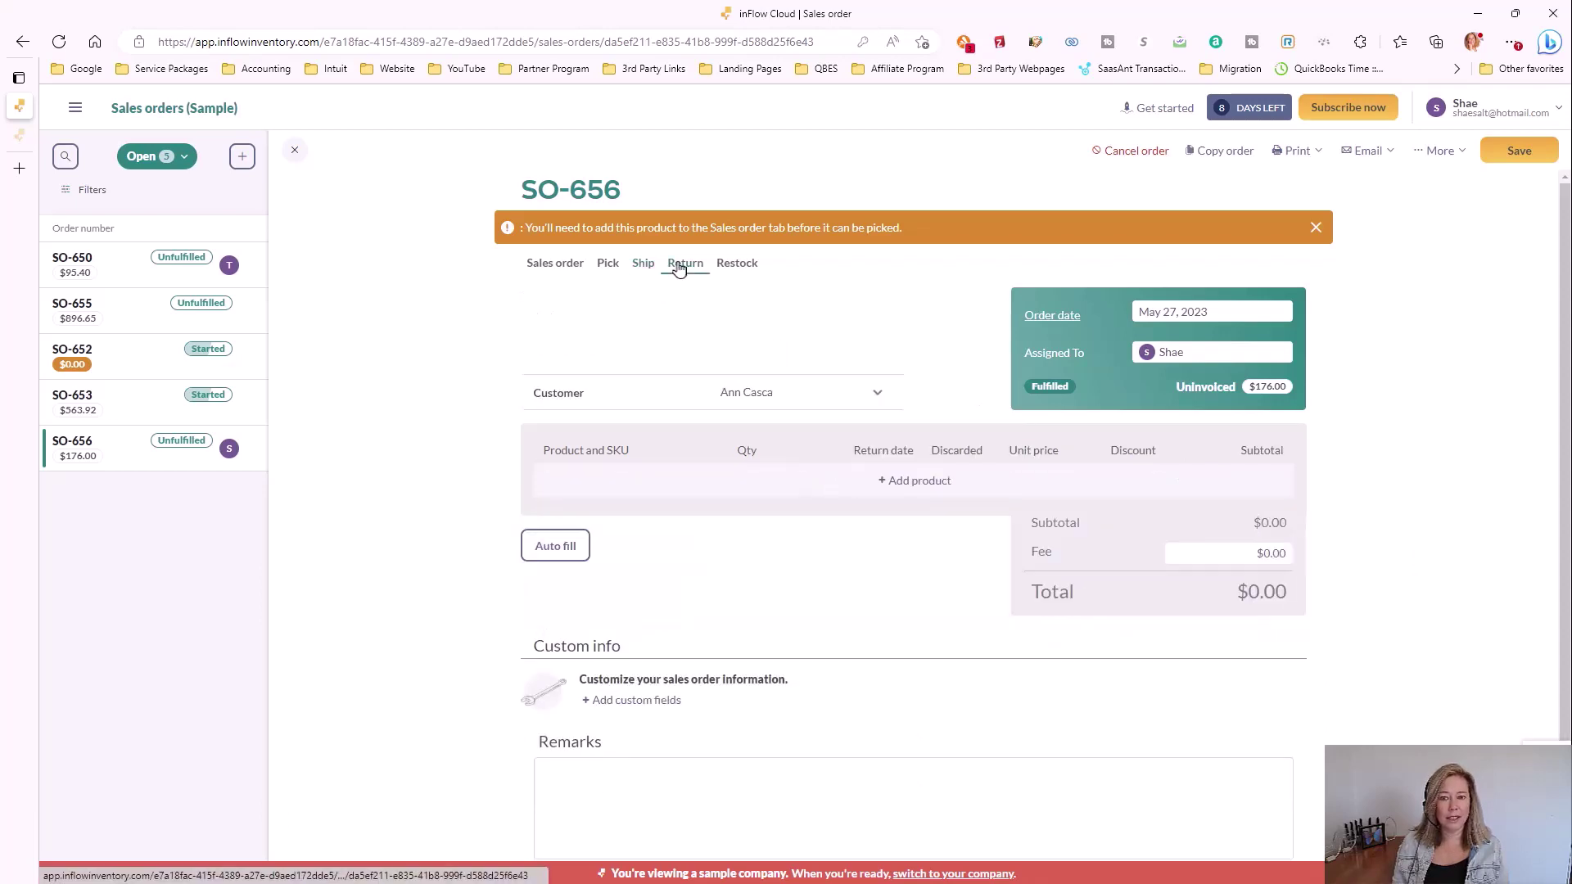
{"action": "left_click", "coordinate": [737, 263]}
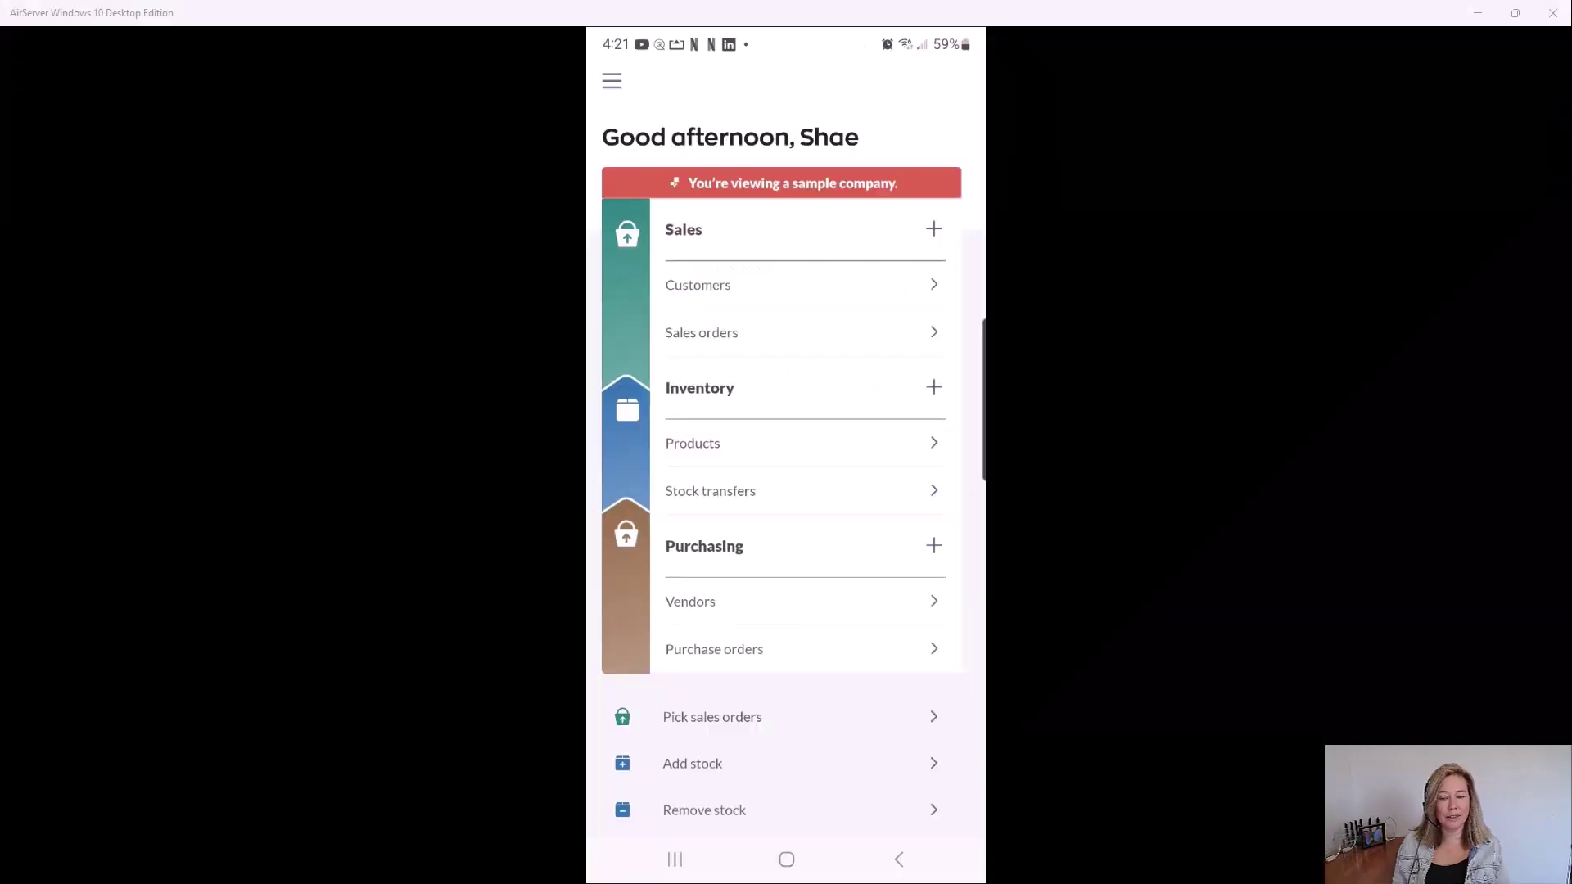
Step: Open the list of sales orders to pick in the inFlow mobile app
{"action": "scroll", "coordinate": [787, 459], "scroll_direction": "down", "scroll_amount": 3}
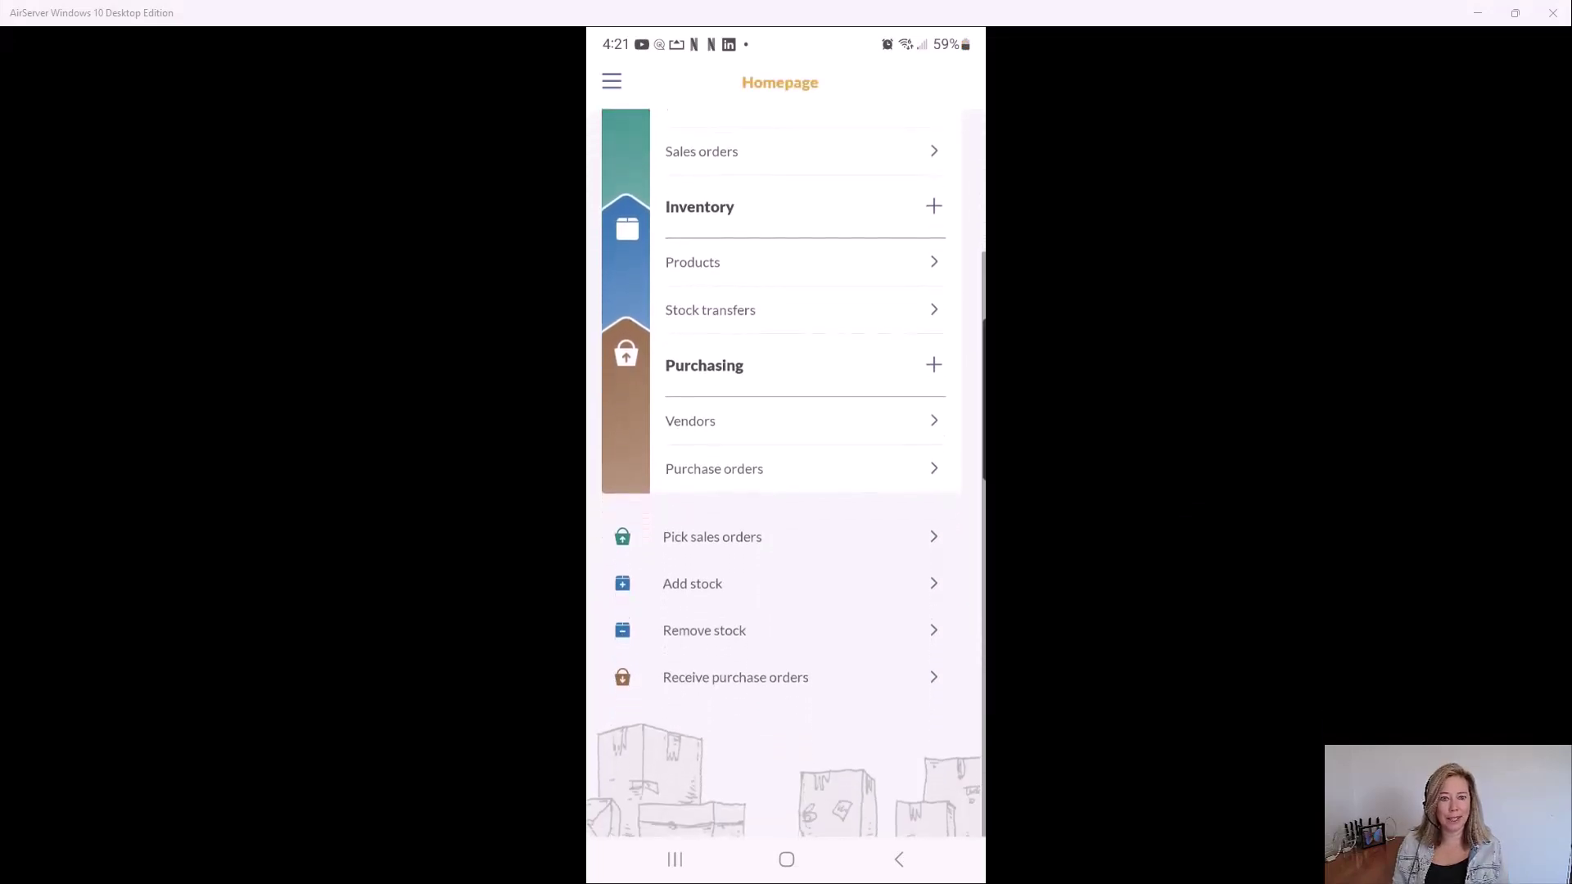
{"action": "scroll", "coordinate": [786, 475], "scroll_direction": "up", "scroll_amount": 3}
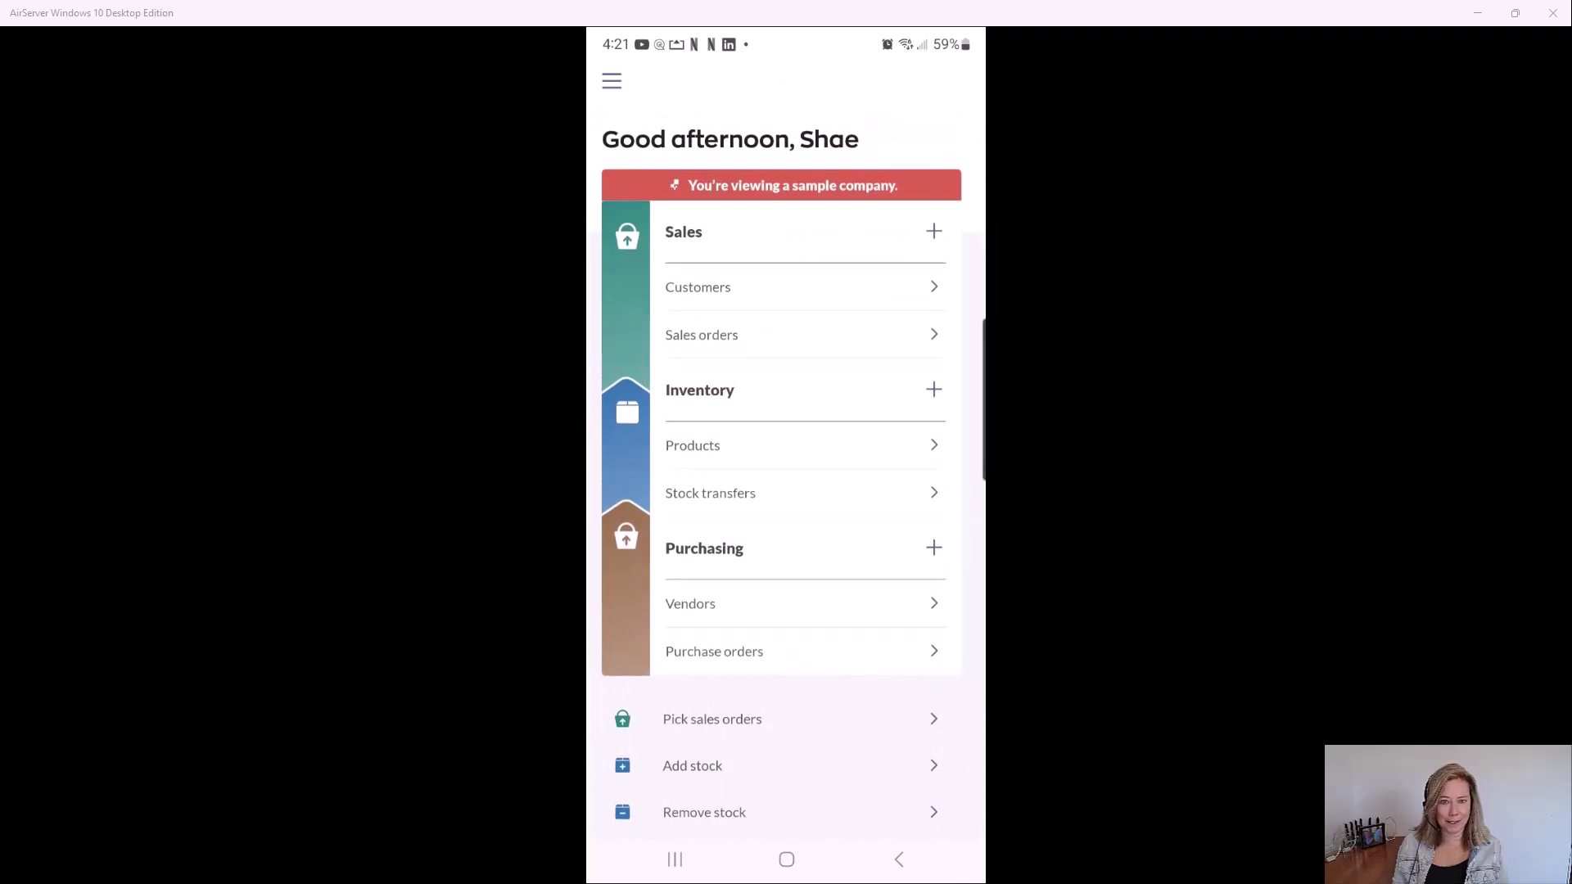
{"action": "scroll", "coordinate": [786, 458], "scroll_direction": "down", "scroll_amount": 2}
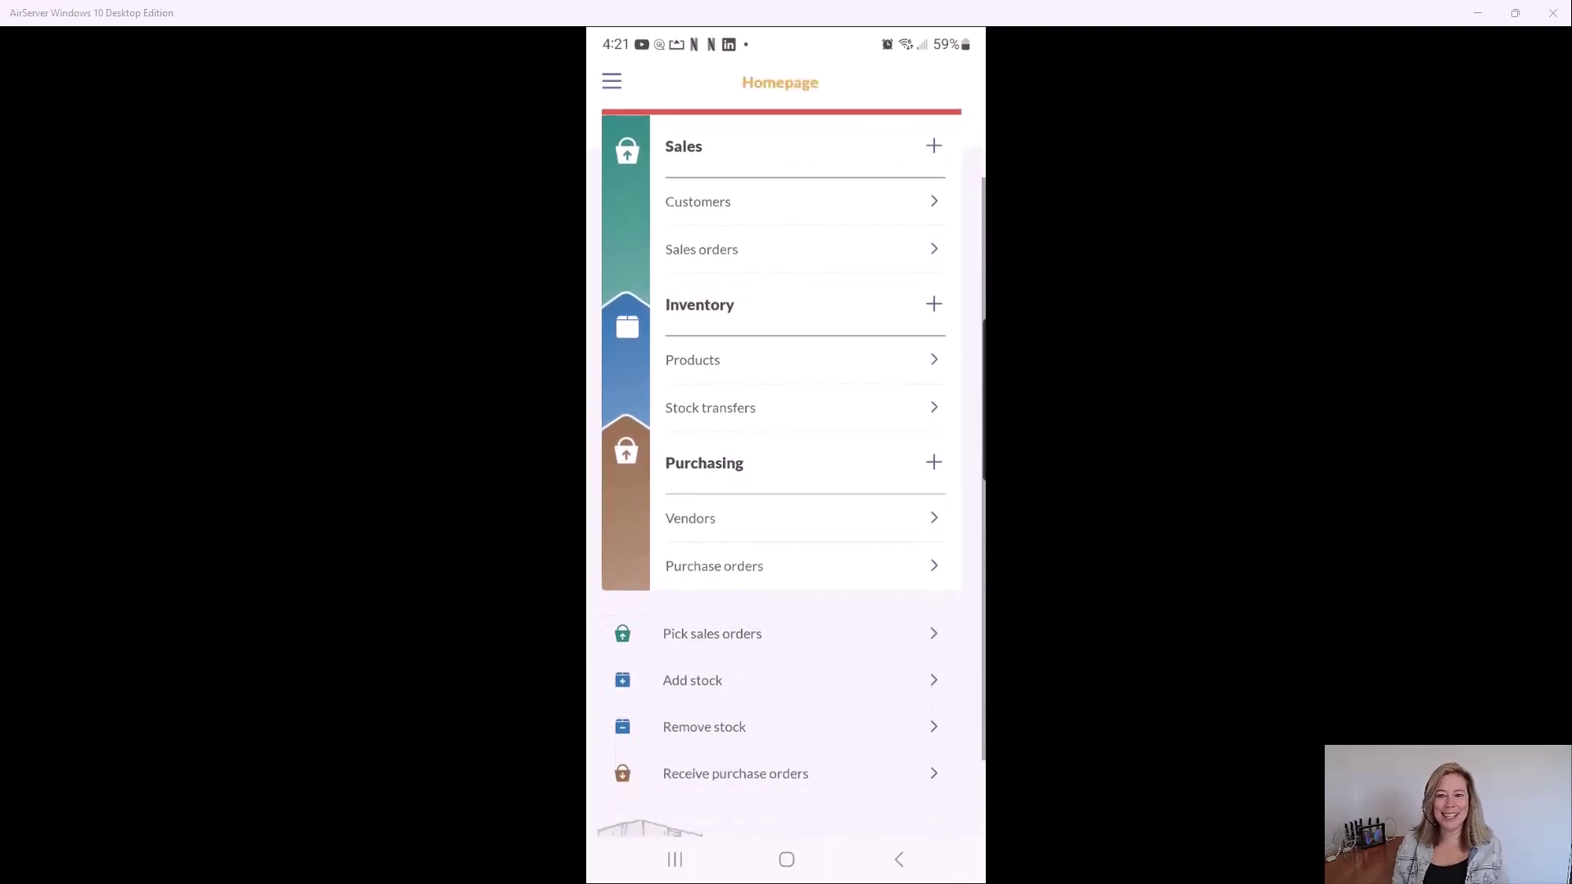
{"action": "scroll", "coordinate": [786, 474], "scroll_direction": "down", "scroll_amount": 2}
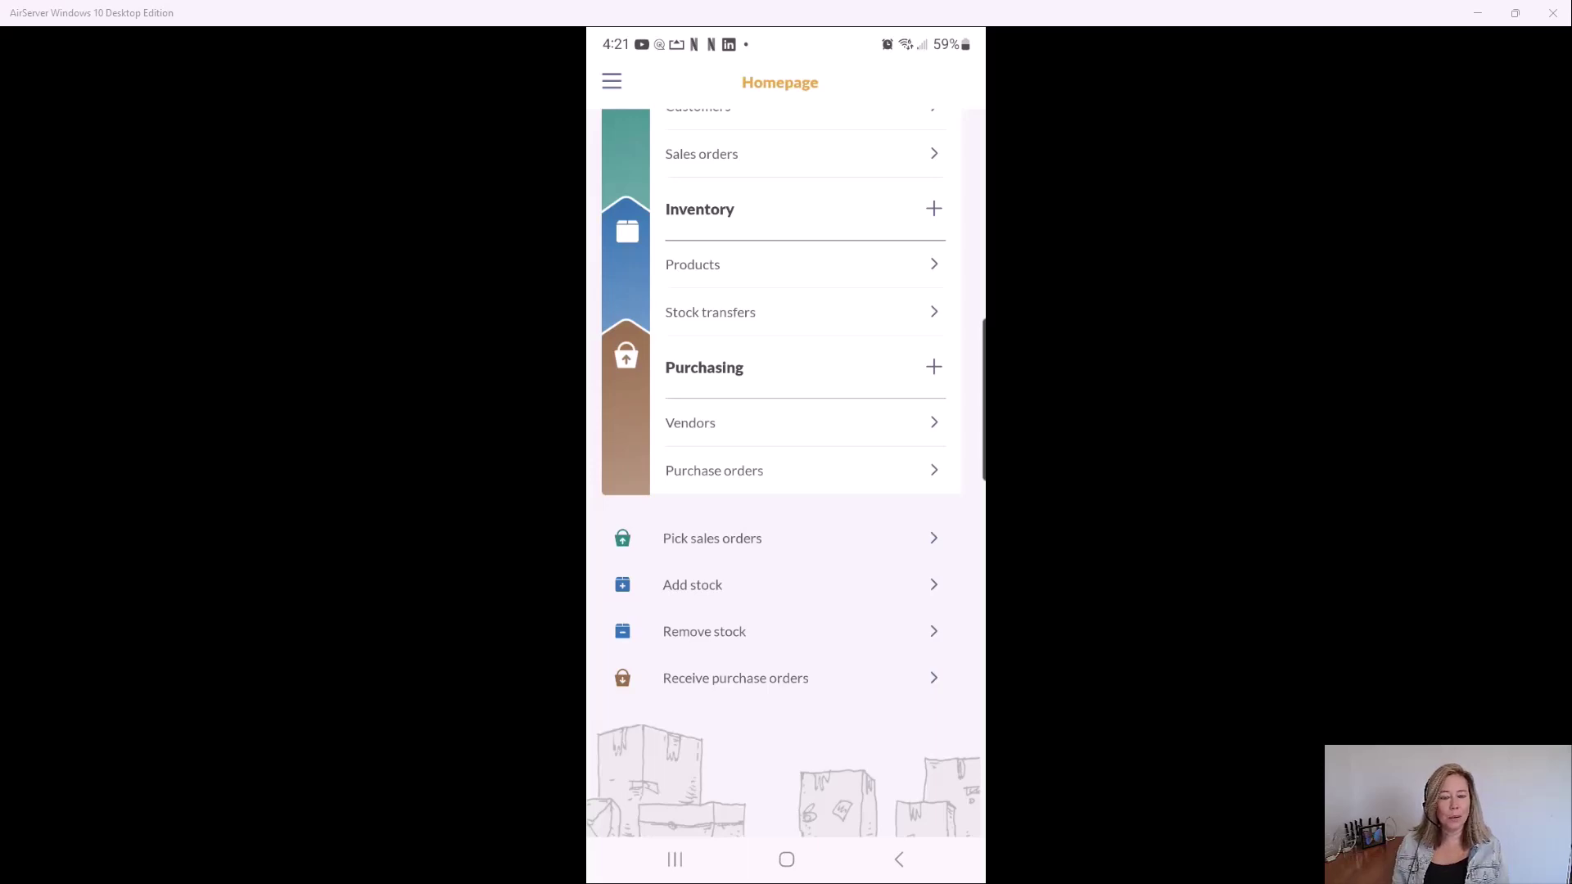
{"action": "left_click", "coordinate": [713, 539]}
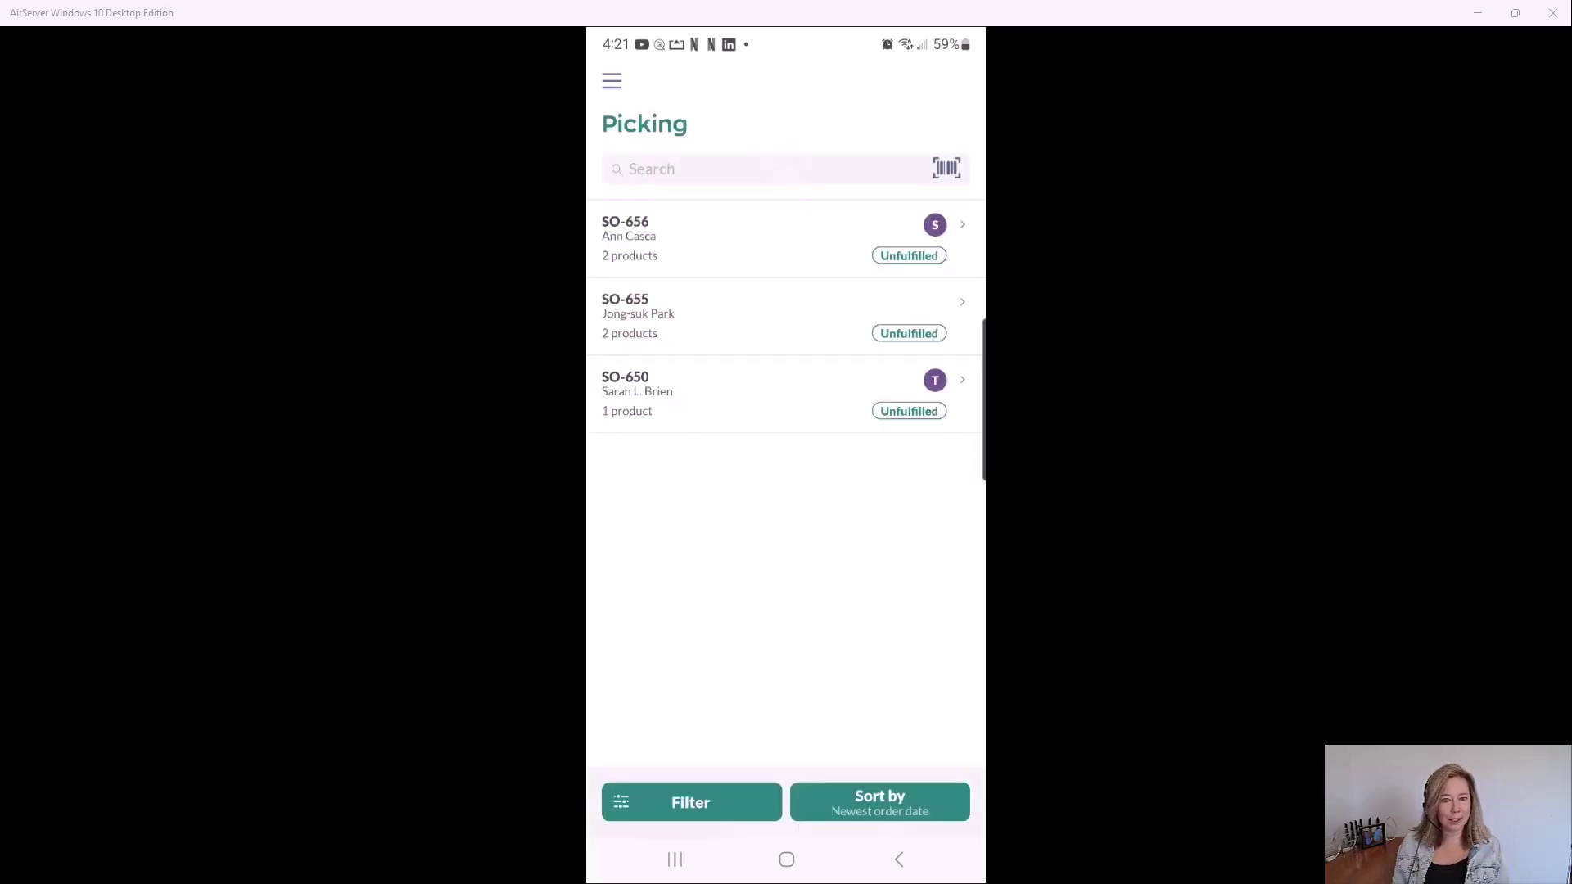
Step: Examine the picking list's assignee filter, sort orders and barcode scanner
{"action": "left_click", "coordinate": [692, 802]}
{"action": "left_click", "coordinate": [786, 447]}
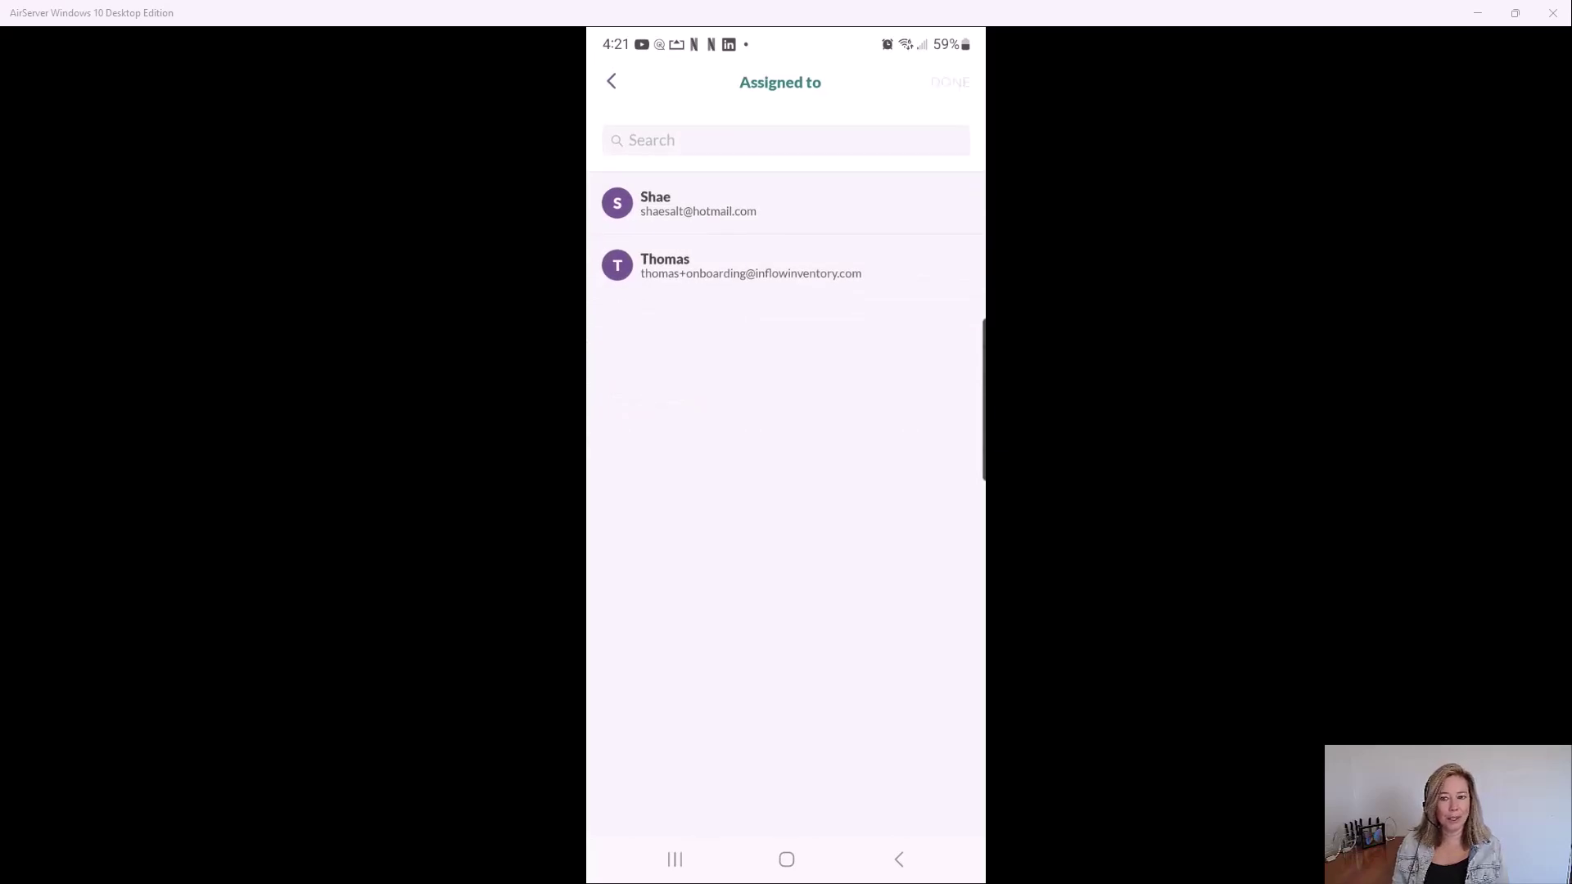
{"action": "left_click", "coordinate": [611, 81]}
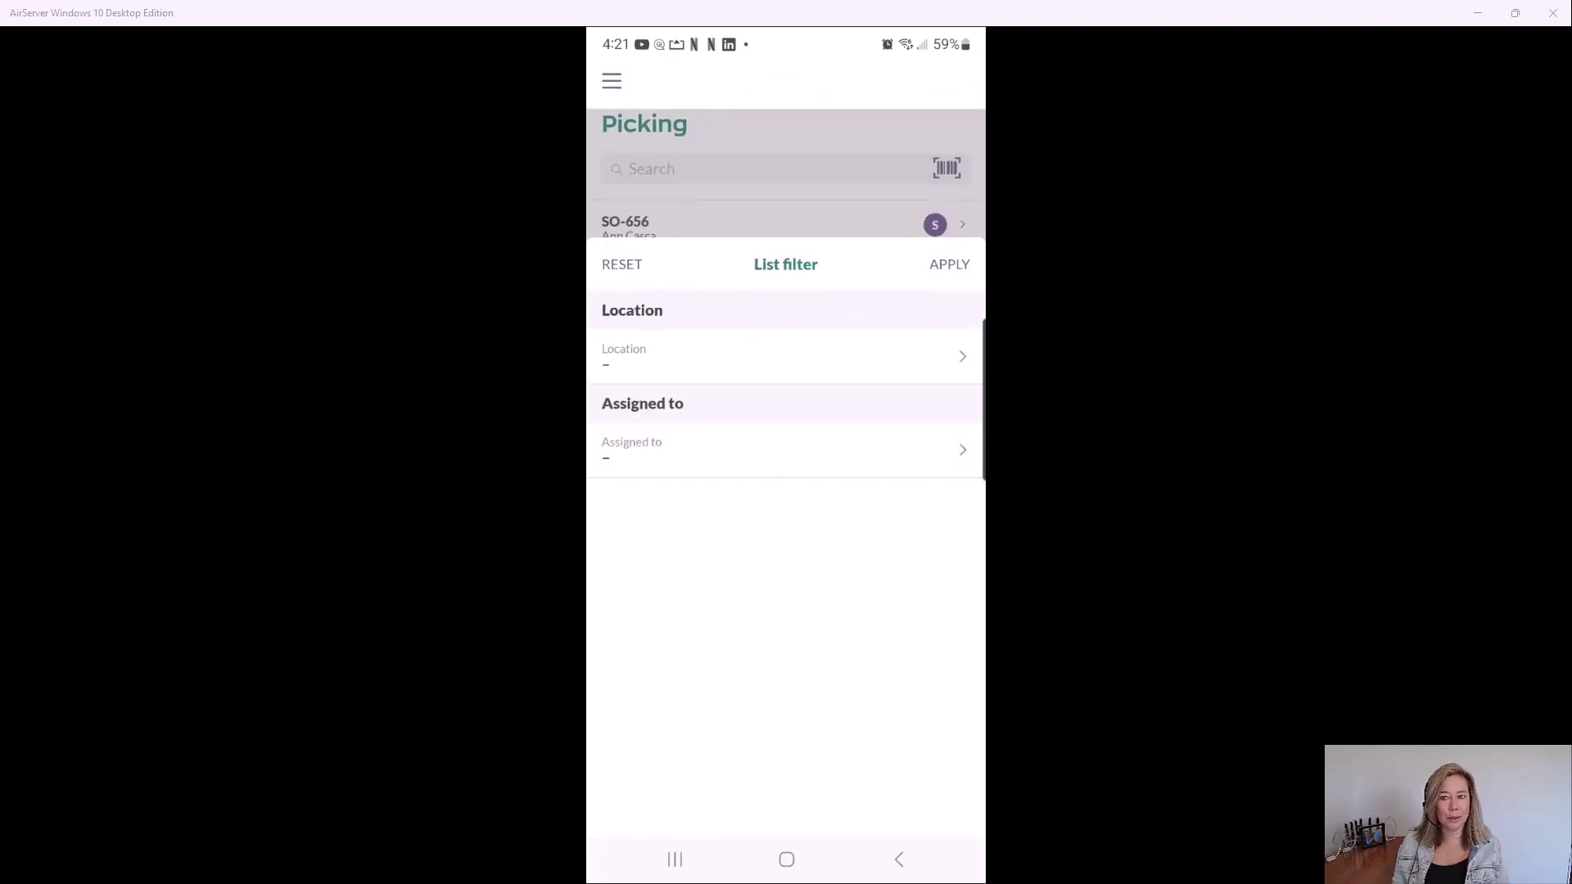
{"action": "left_click", "coordinate": [899, 860]}
{"action": "left_click", "coordinate": [877, 801]}
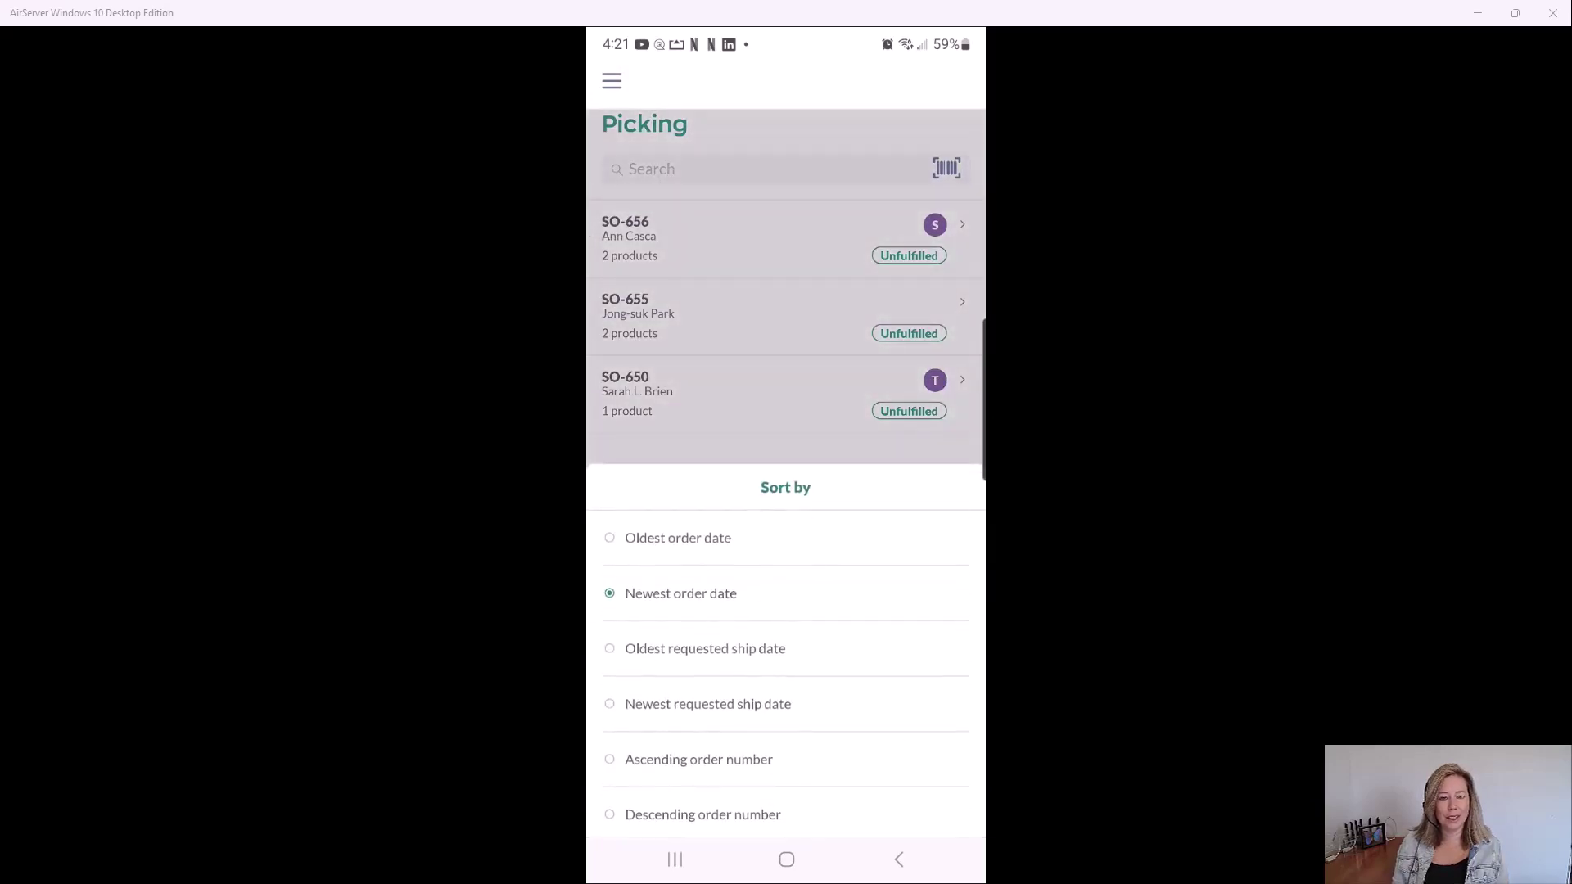
{"action": "left_click", "coordinate": [900, 860]}
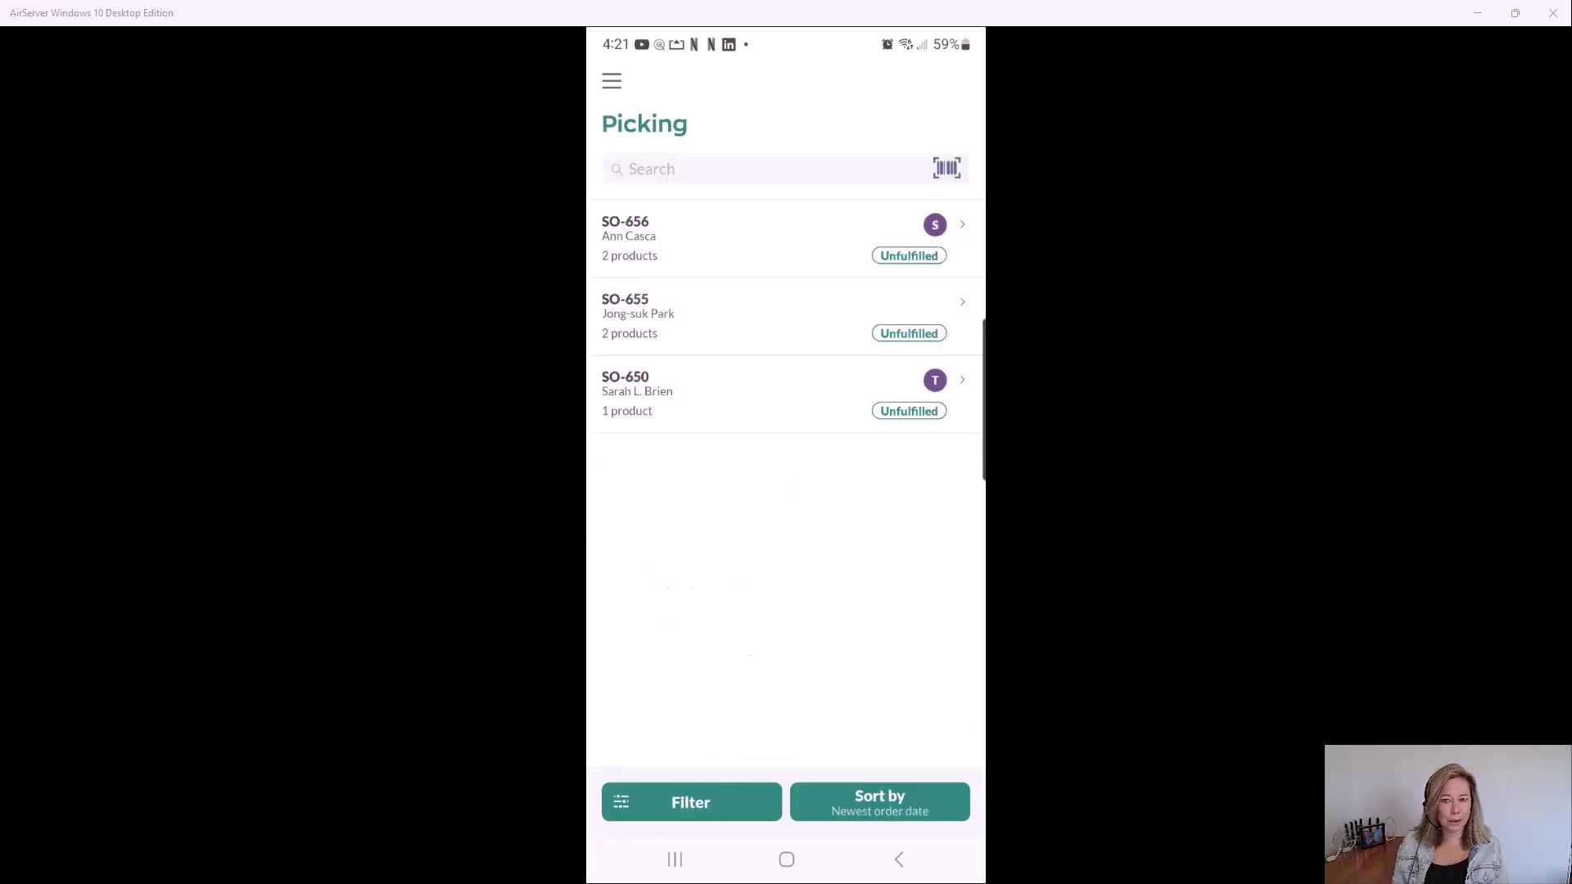
{"action": "left_click", "coordinate": [947, 168]}
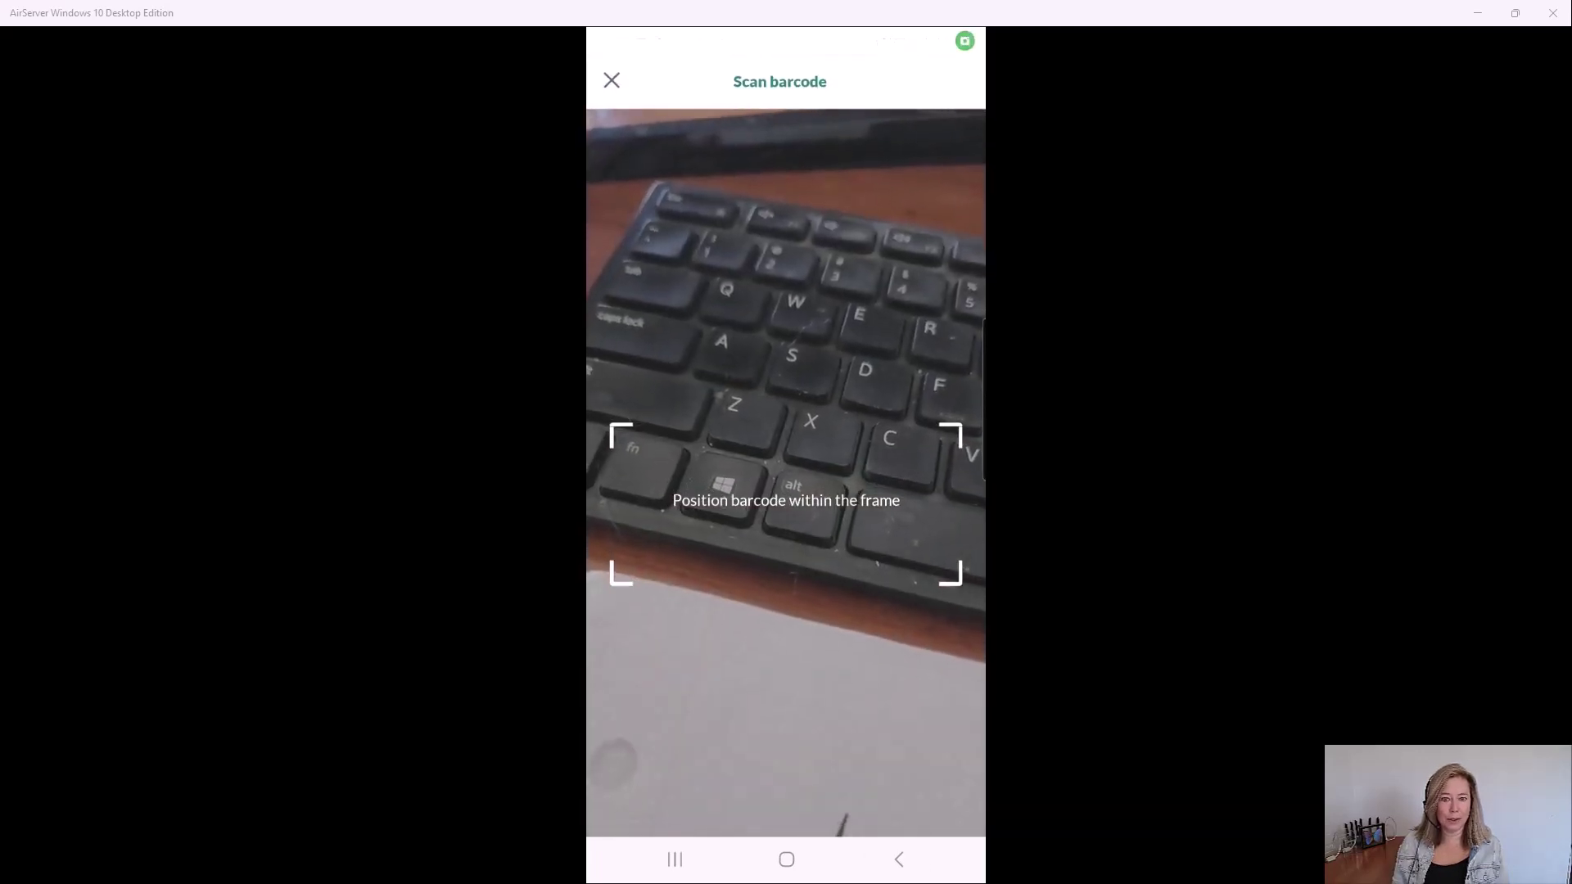
{"action": "left_click", "coordinate": [899, 860]}
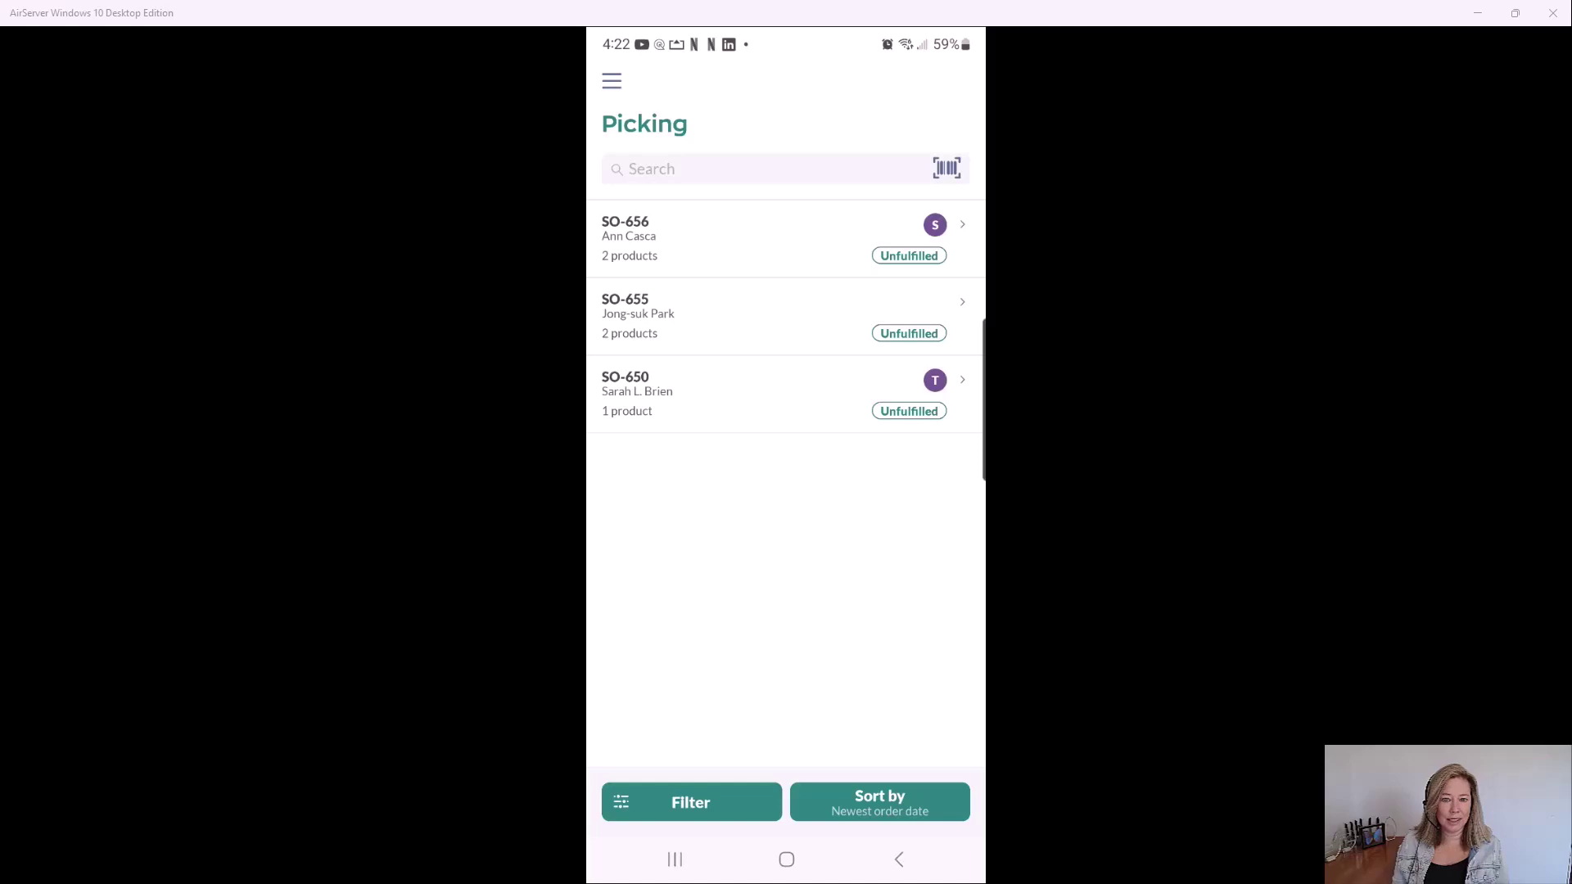
Step: Pick the 3 Archon - Blue from Toronto, T-1, for the newest order using Guided picking, checking its alternative pick options on the way
{"action": "left_click", "coordinate": [769, 238]}
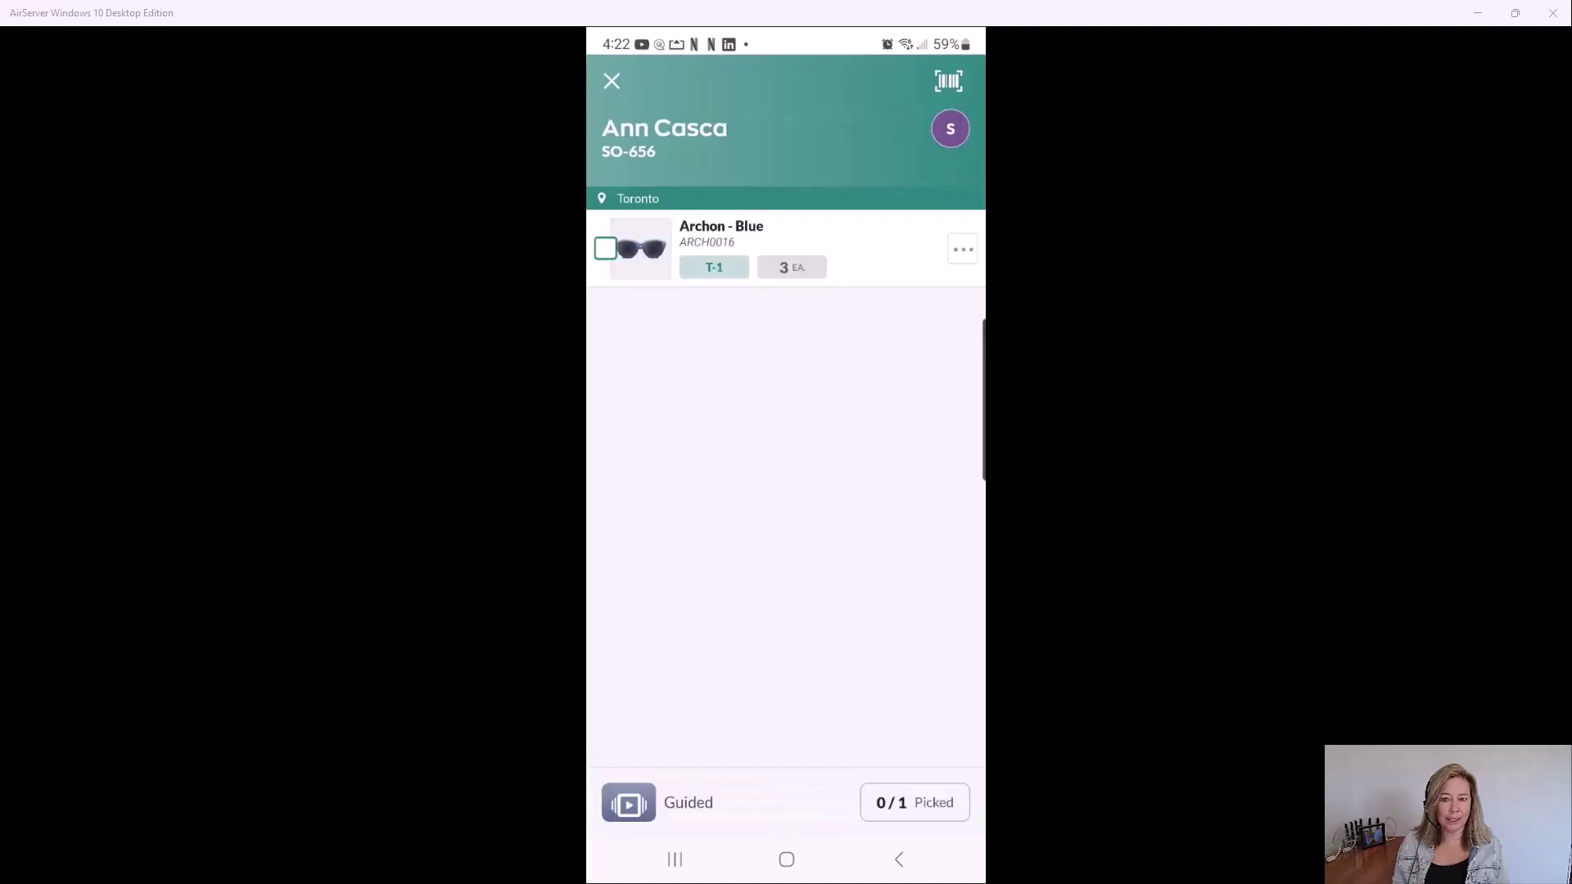
{"action": "left_click", "coordinate": [629, 802]}
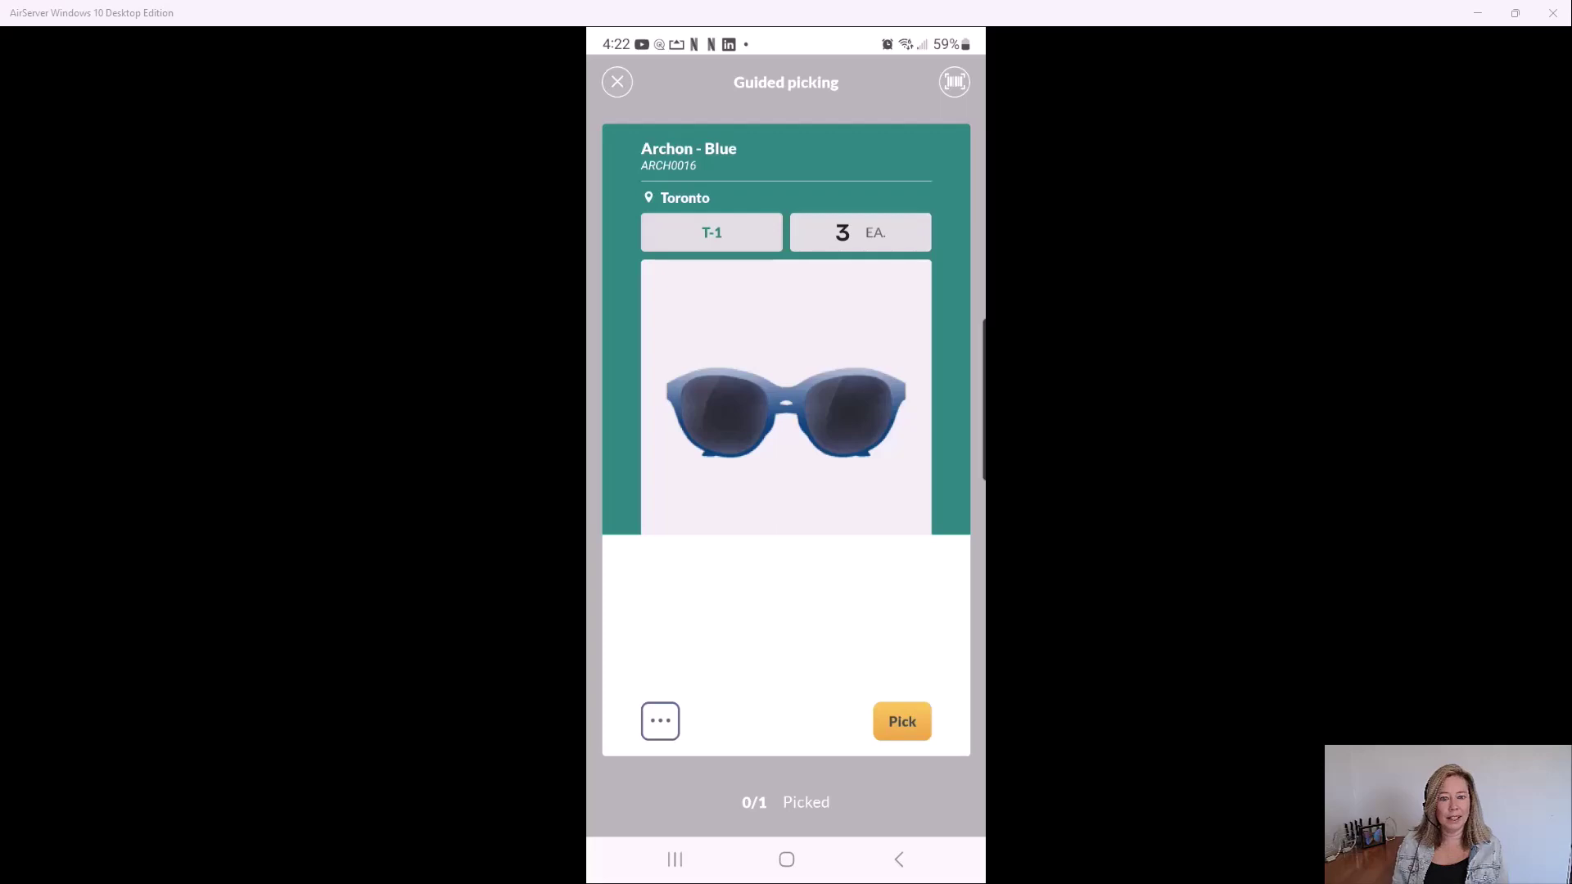
{"action": "left_click", "coordinate": [660, 722]}
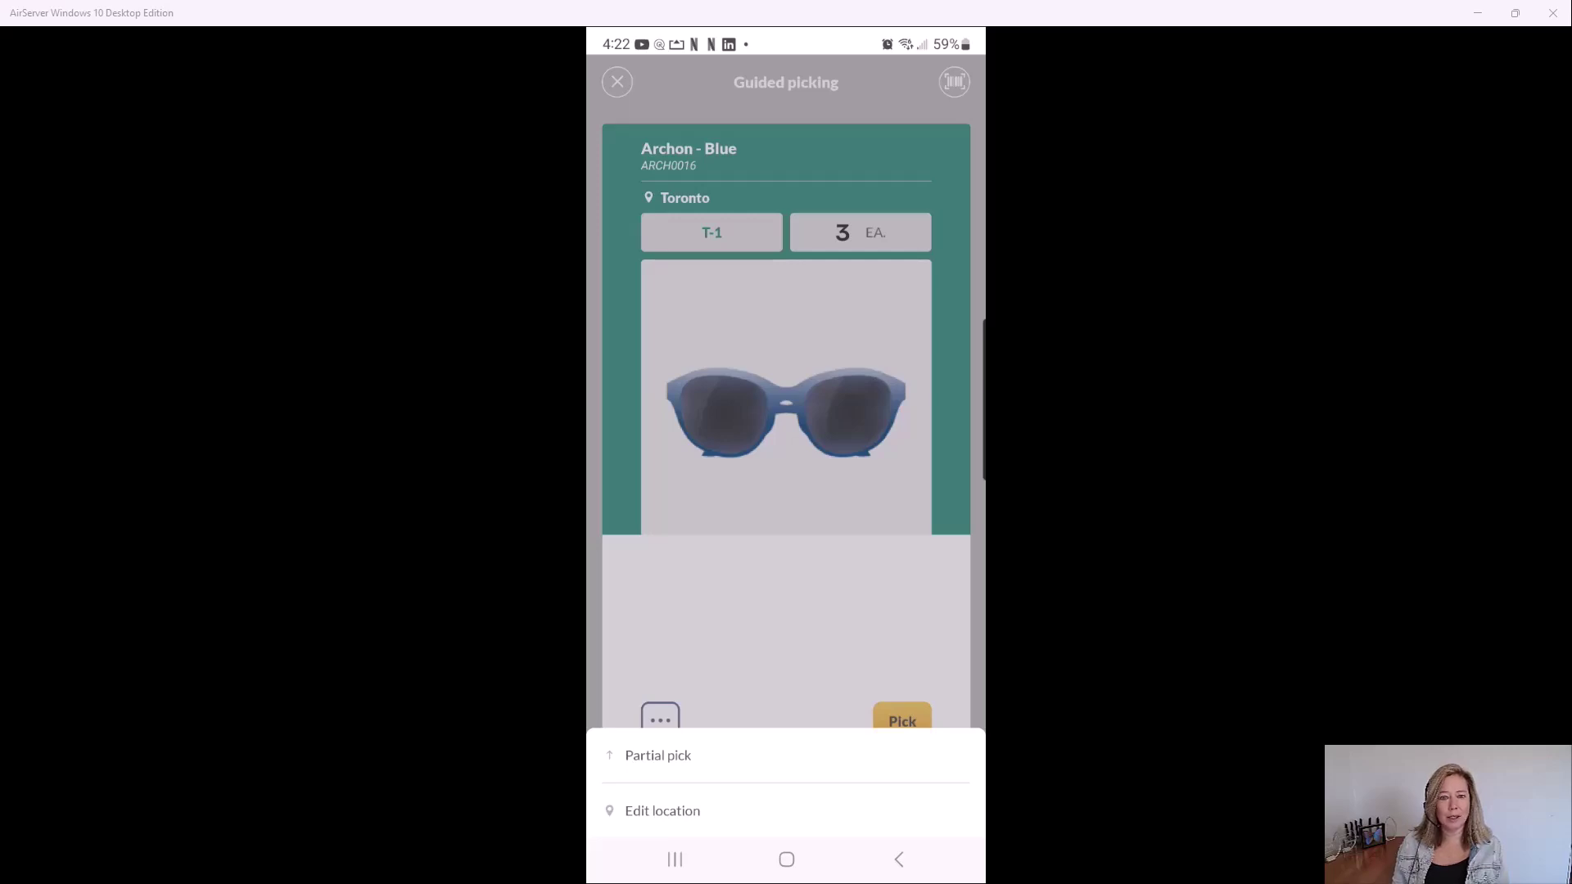
{"action": "left_click", "coordinate": [786, 623]}
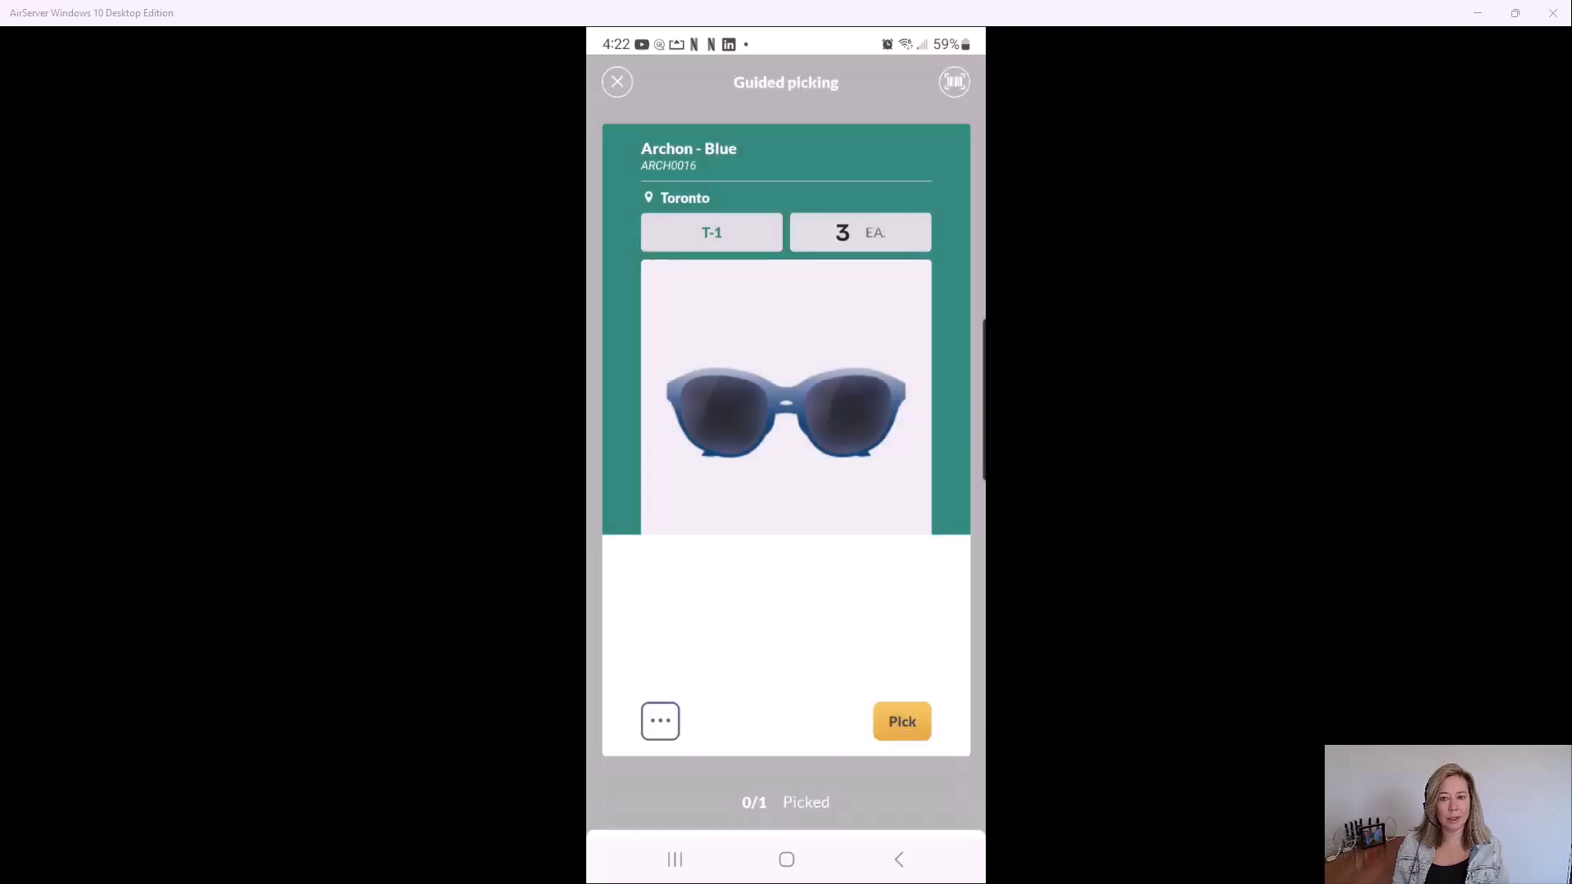
{"action": "left_click", "coordinate": [902, 721]}
{"action": "left_click", "coordinate": [904, 803]}
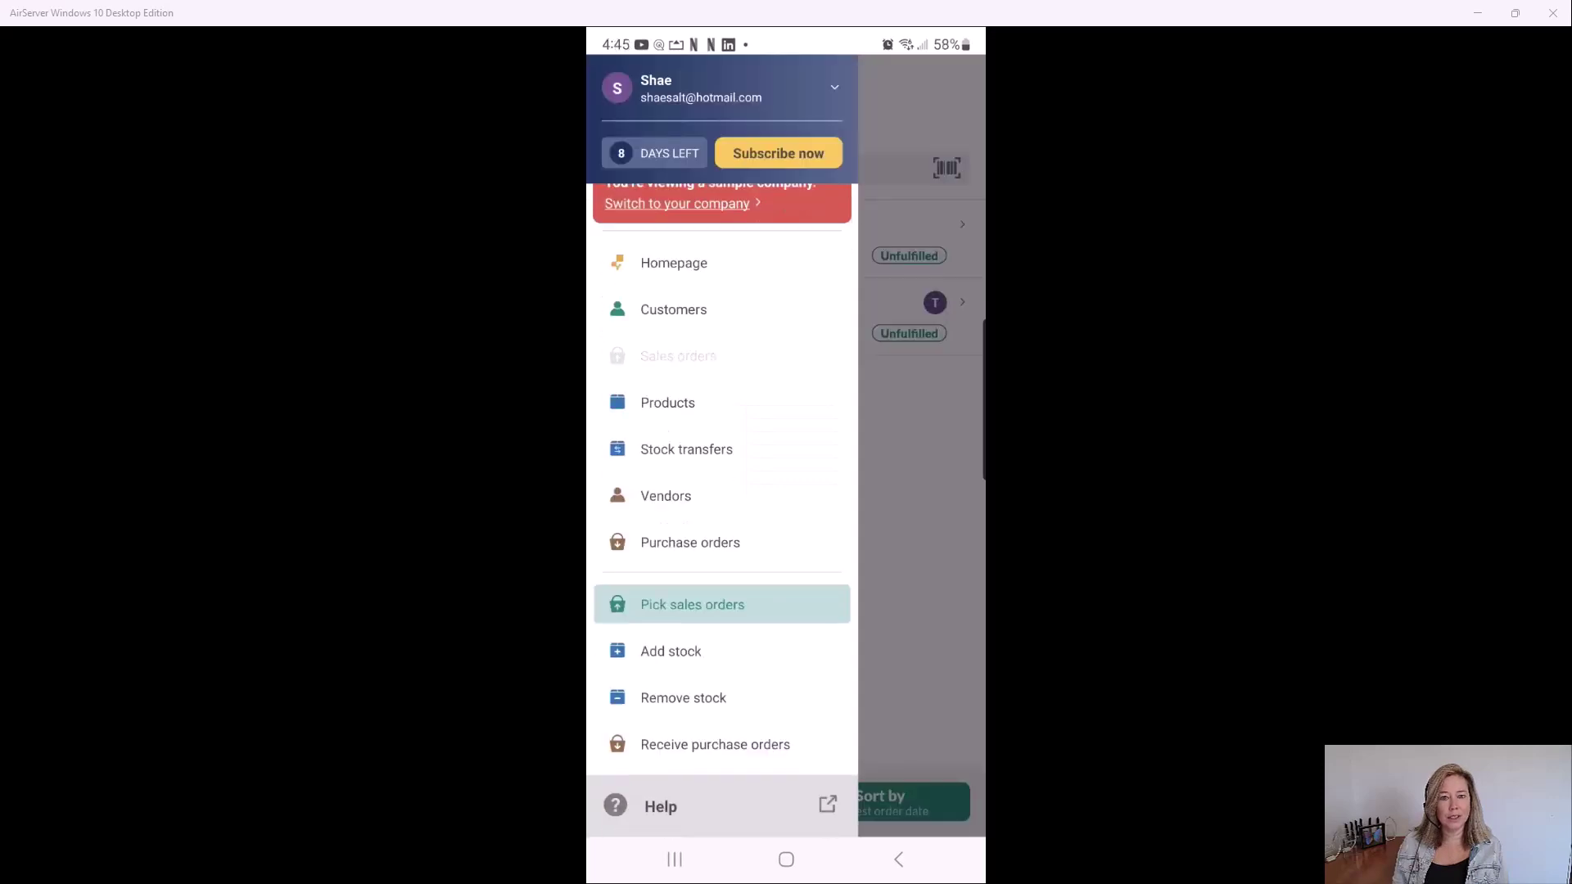
Step: Open the newly picked order from the sales orders list and check its freight and paid amounts
{"action": "left_click", "coordinate": [649, 354]}
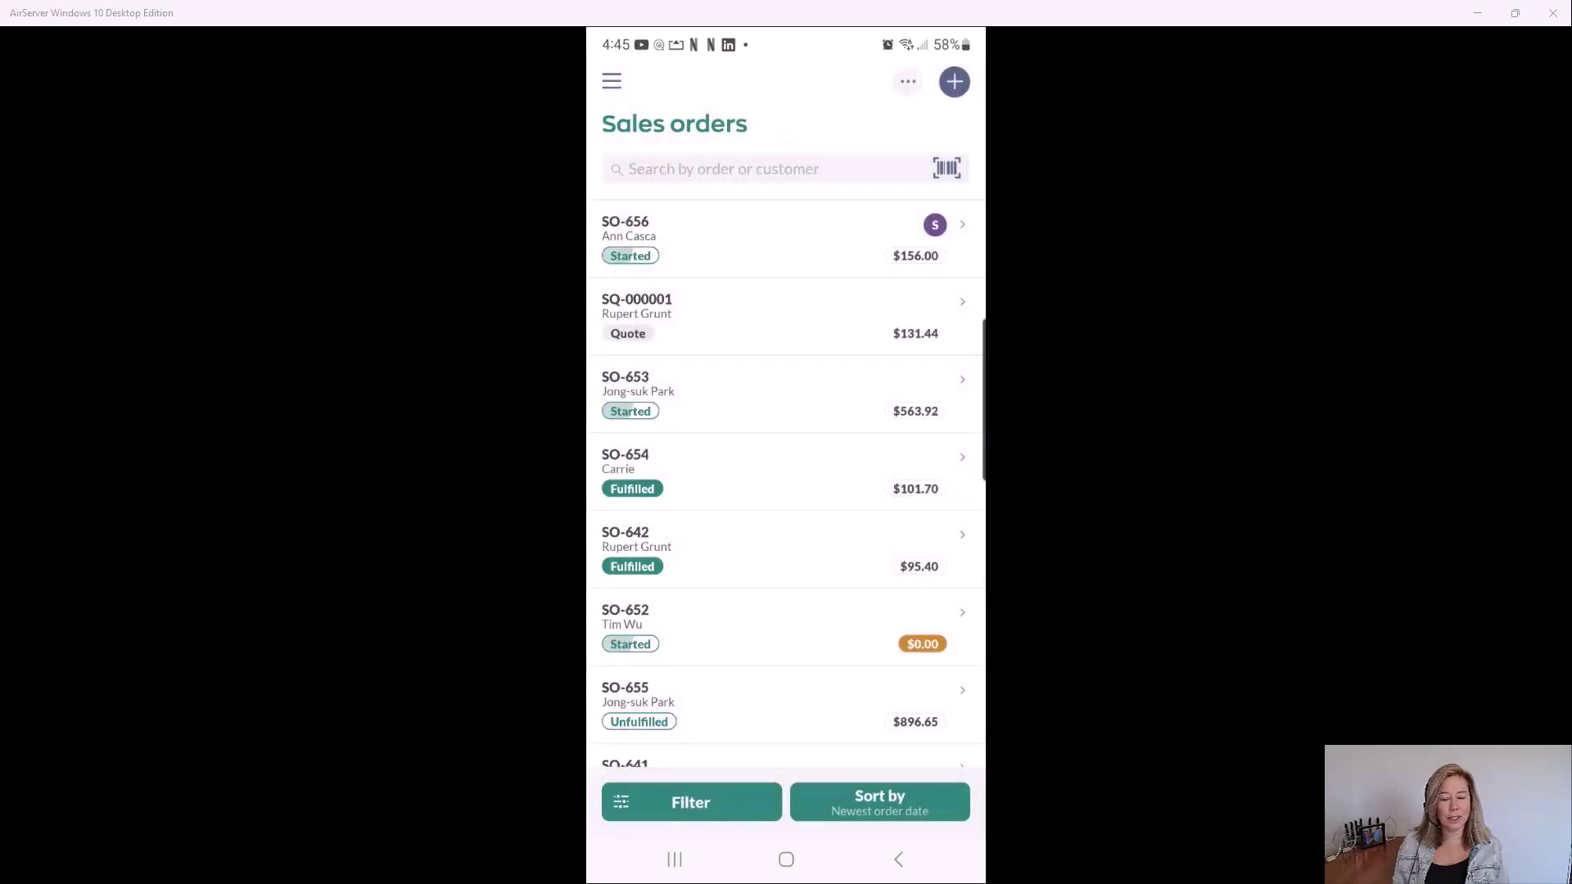
{"action": "left_click", "coordinate": [737, 237]}
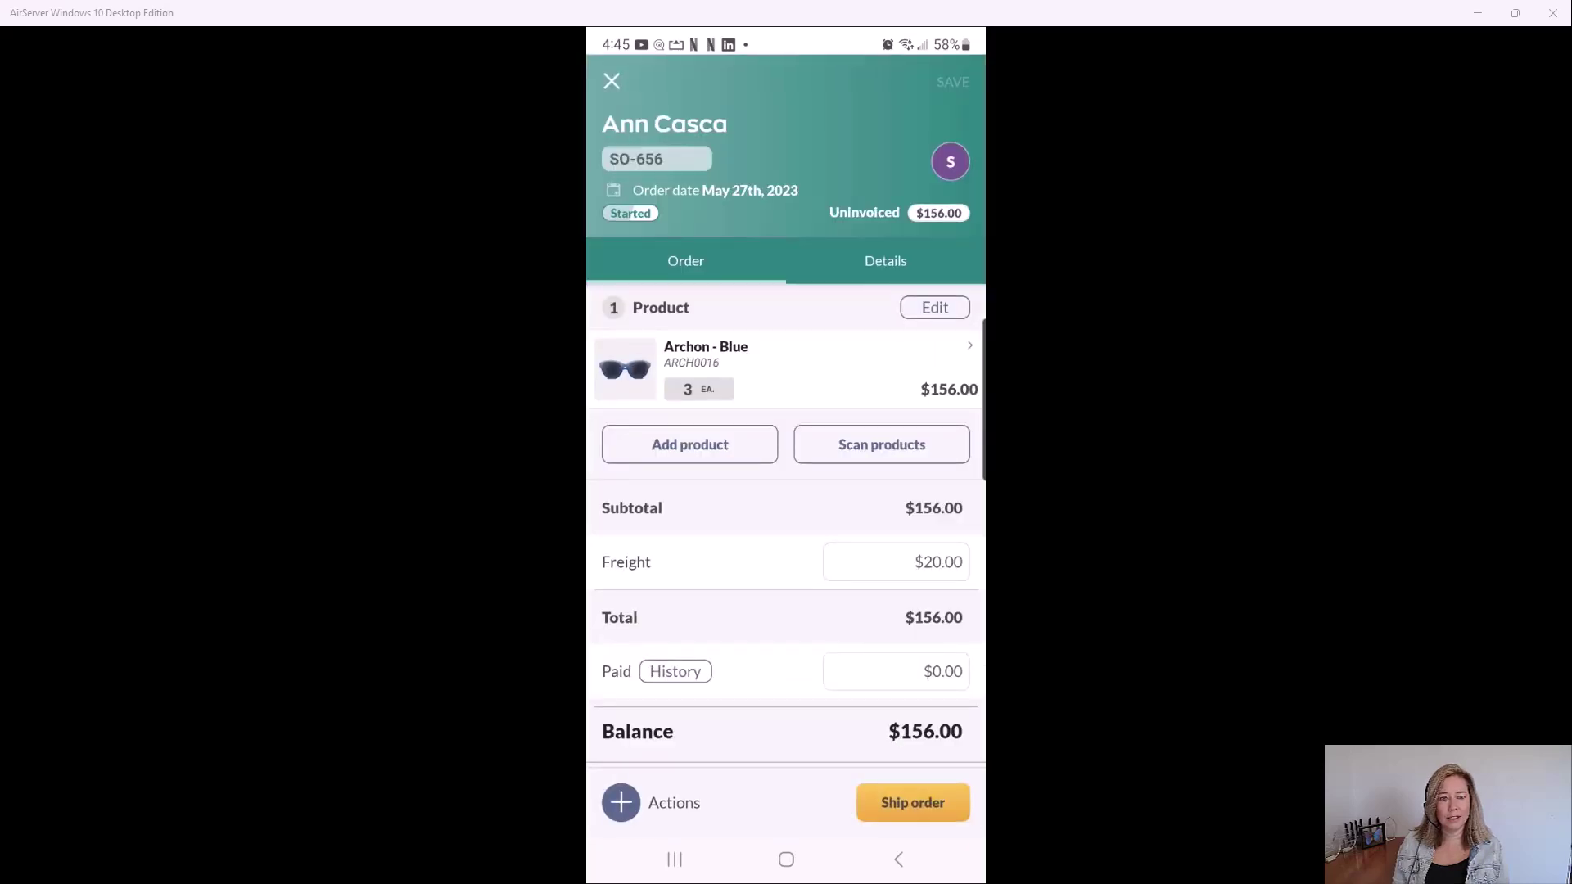
{"action": "left_click", "coordinate": [897, 562]}
{"action": "left_click", "coordinate": [930, 664]}
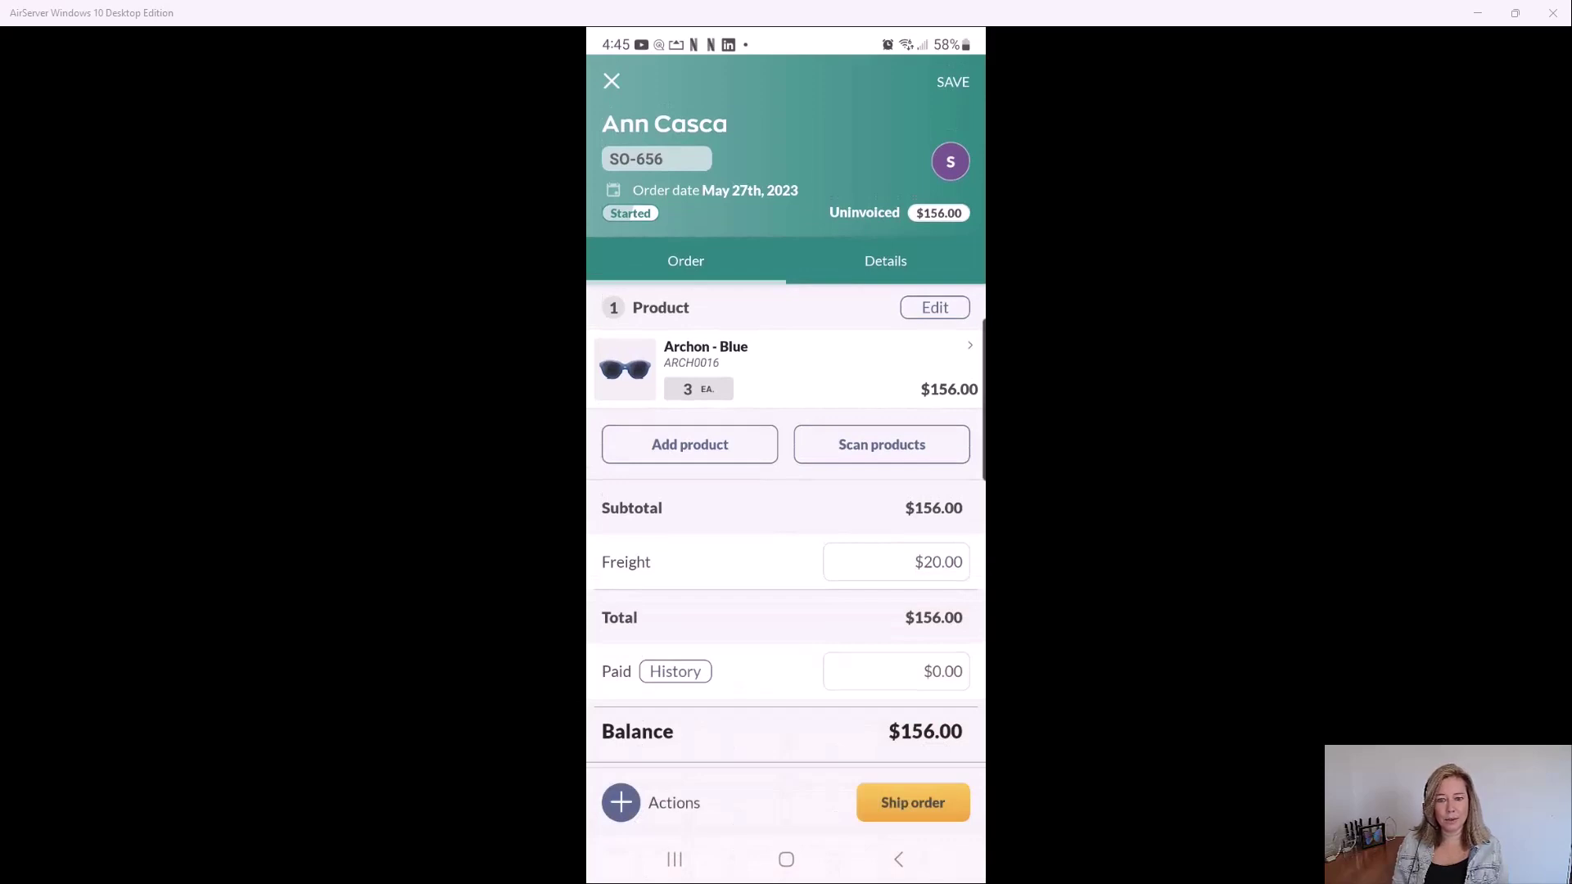
Step: Ship the order from the mobile app with FedEx as the carrier
{"action": "left_click", "coordinate": [913, 802]}
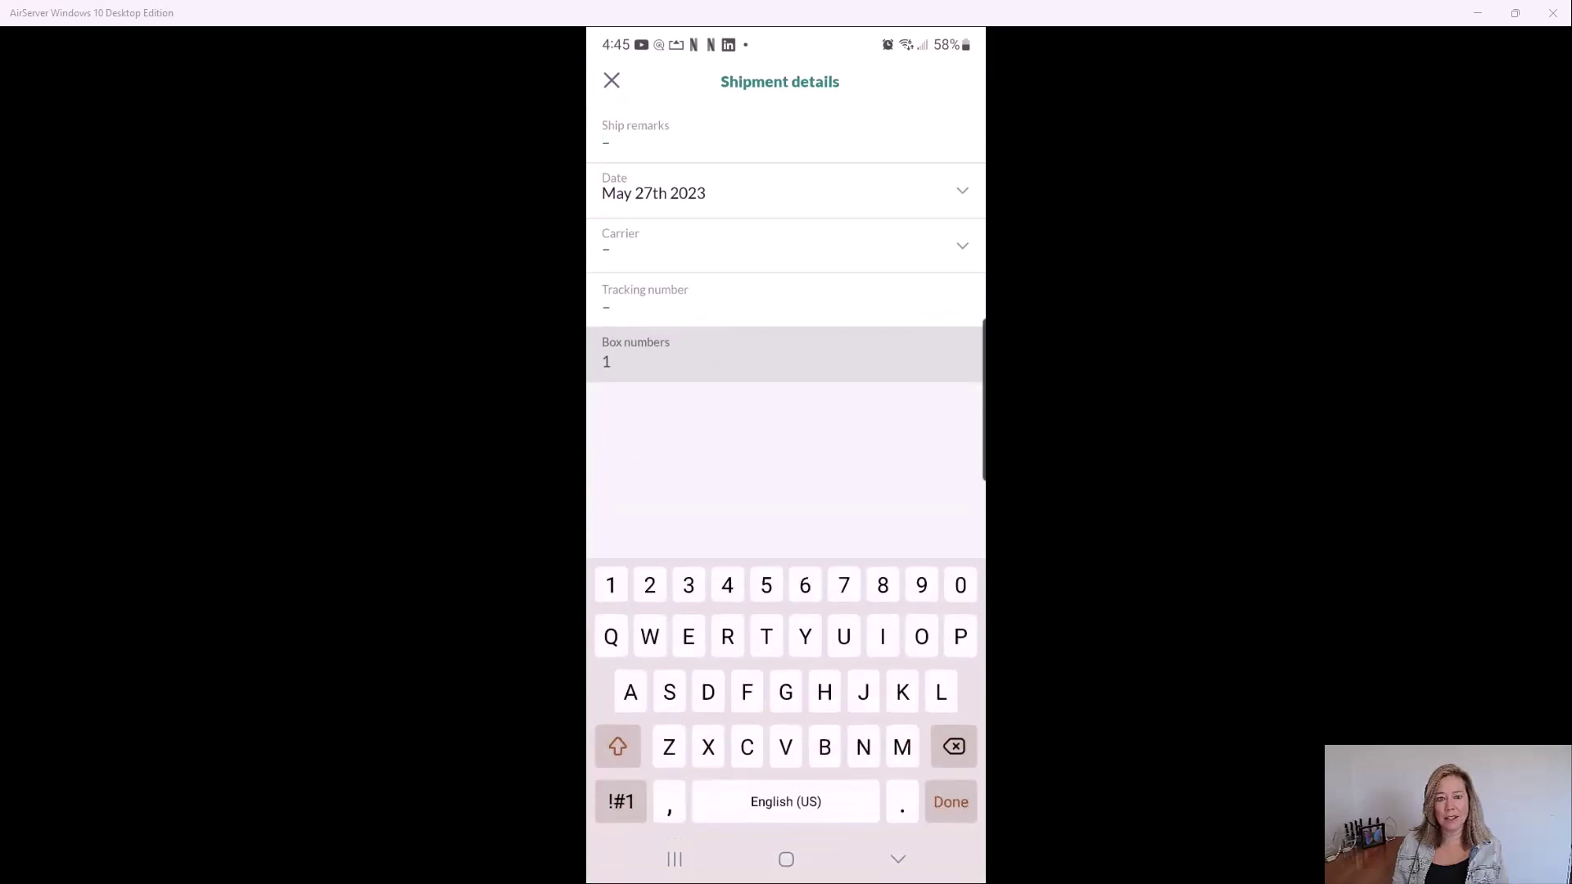
{"action": "left_click", "coordinate": [962, 246]}
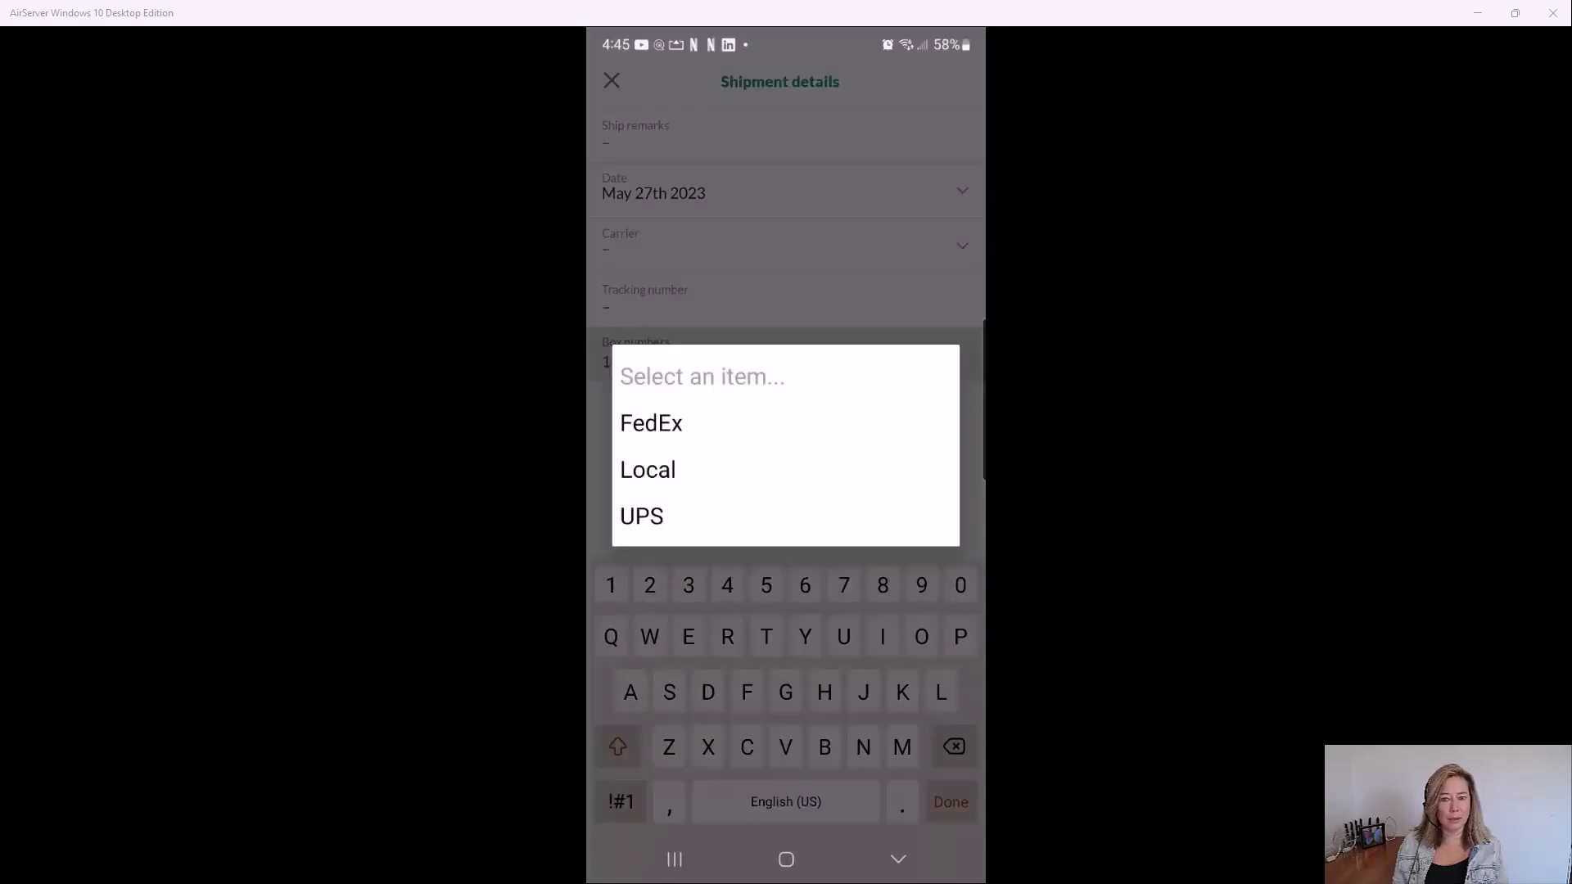
{"action": "left_click", "coordinate": [651, 424]}
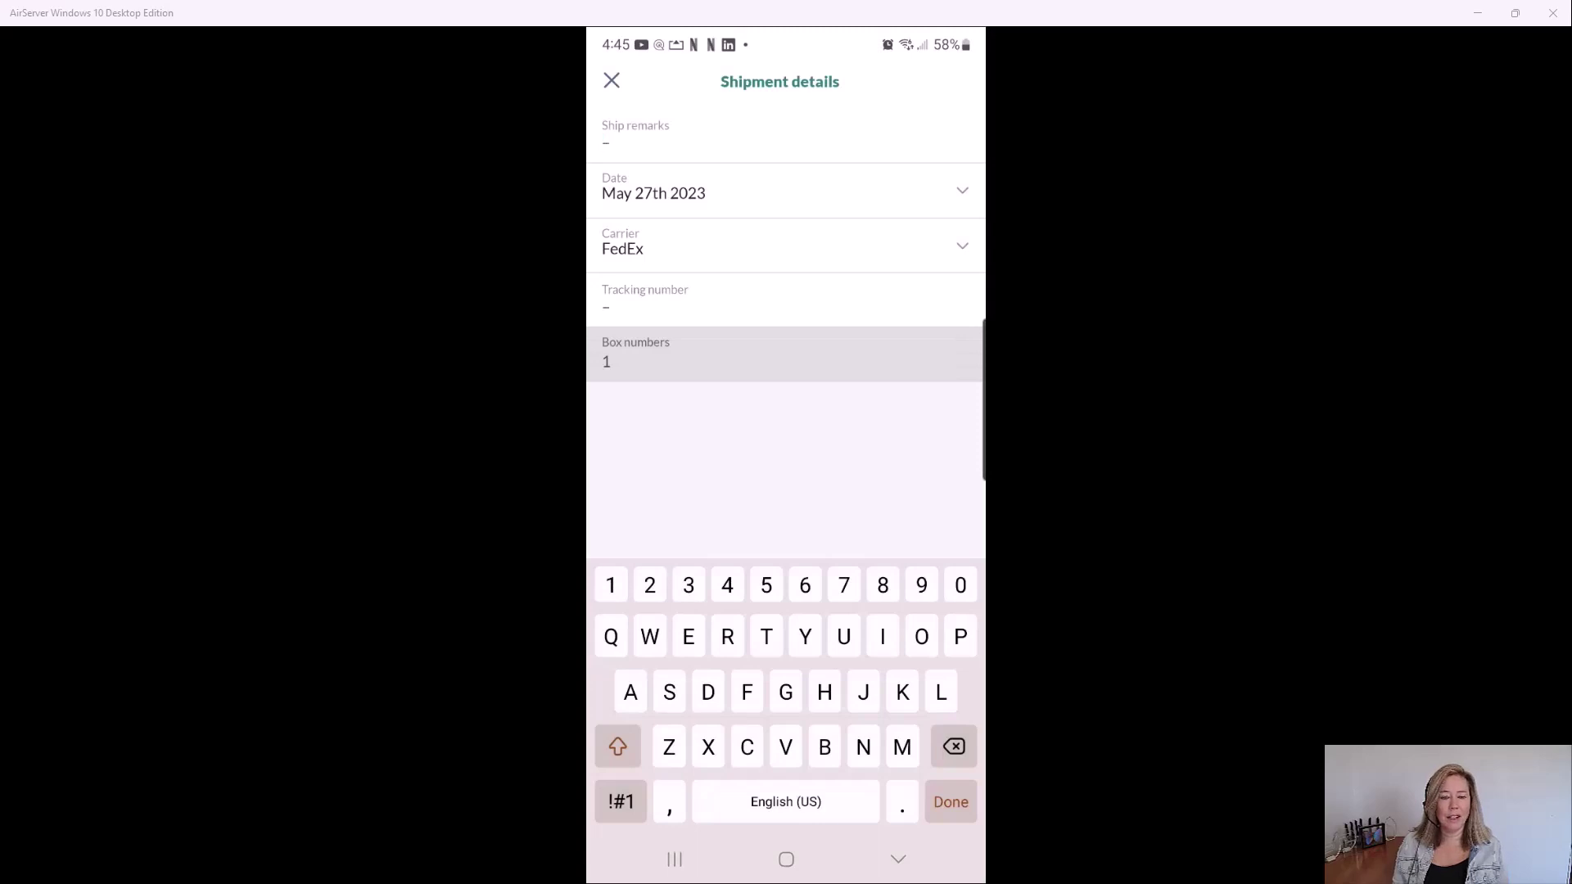
{"action": "left_click", "coordinate": [898, 860]}
{"action": "left_click", "coordinate": [786, 803]}
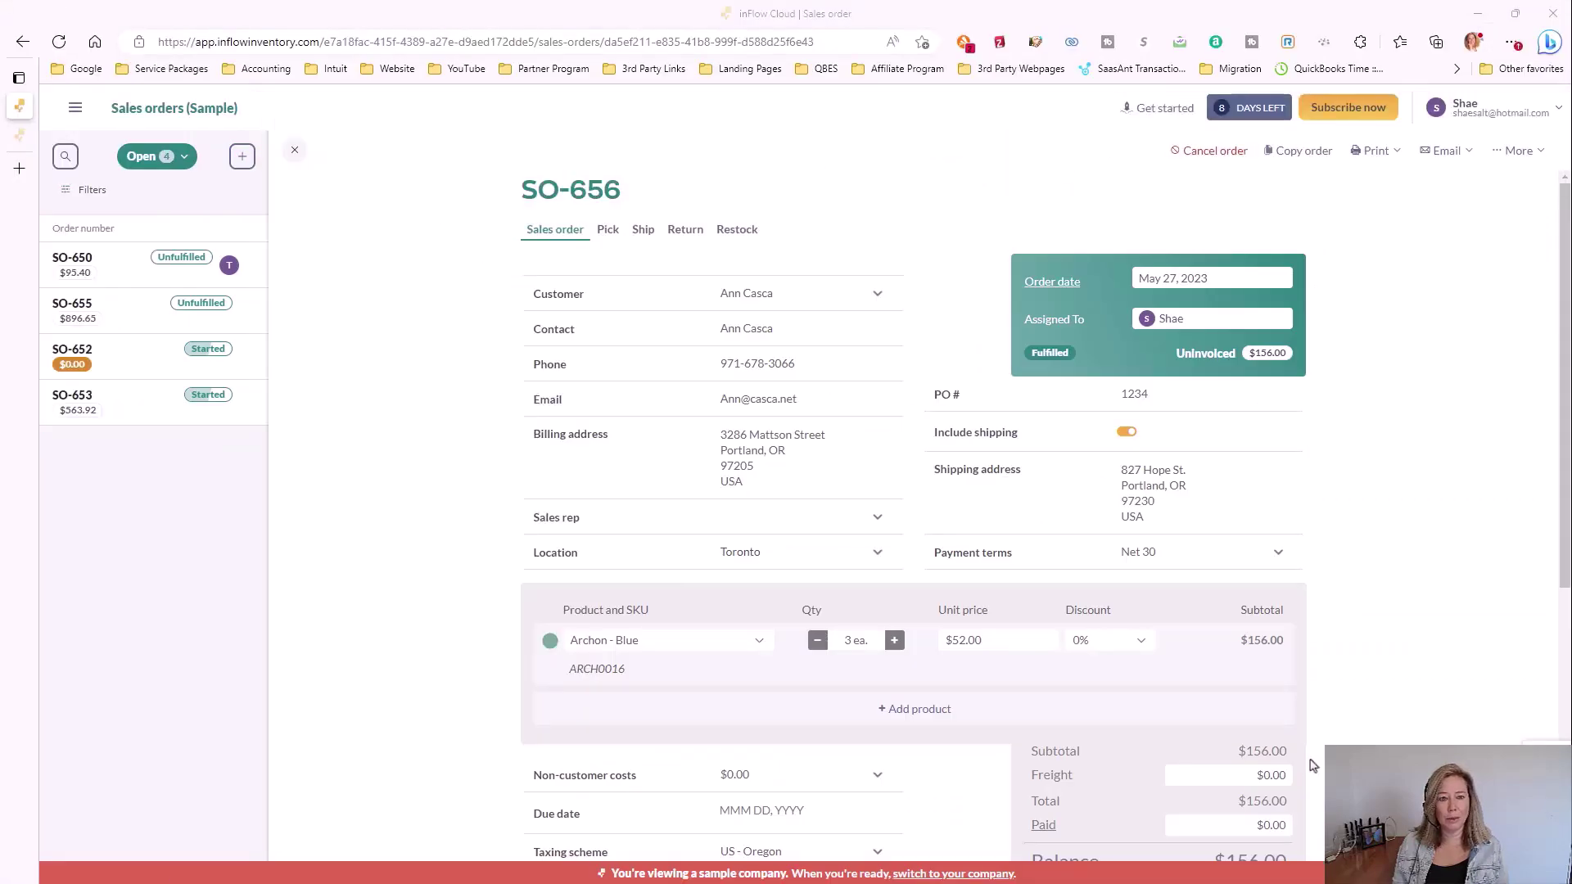
Step: Switch to the inFlow web app and open the alternatives to marking the fulfilled order as paid
{"action": "scroll", "coordinate": [1222, 728], "scroll_direction": "down", "scroll_amount": 3}
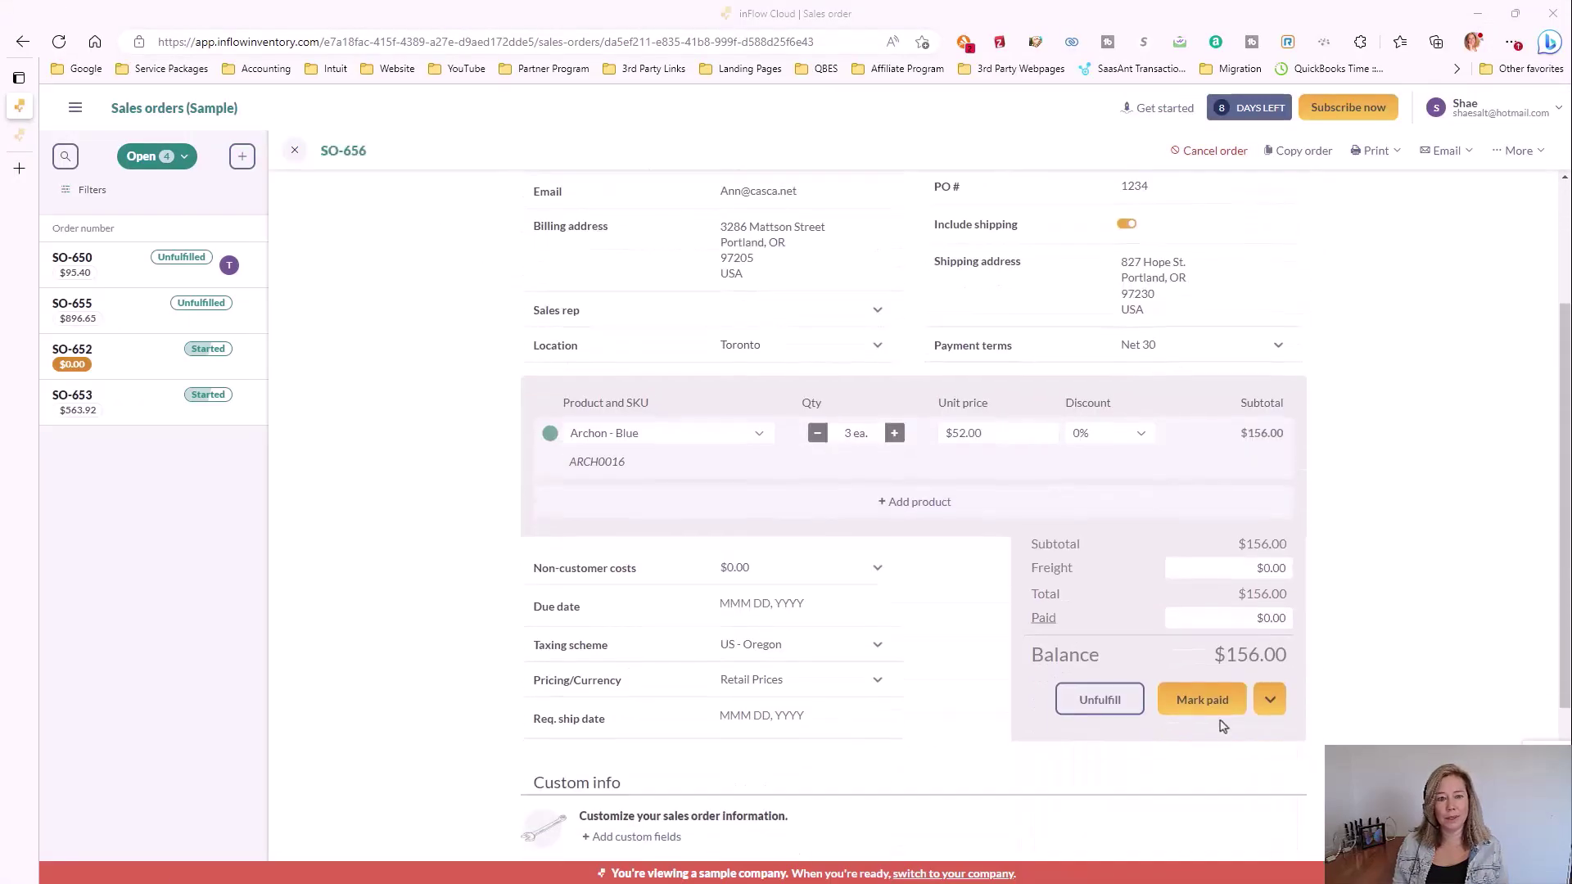
{"action": "left_click", "coordinate": [1271, 704]}
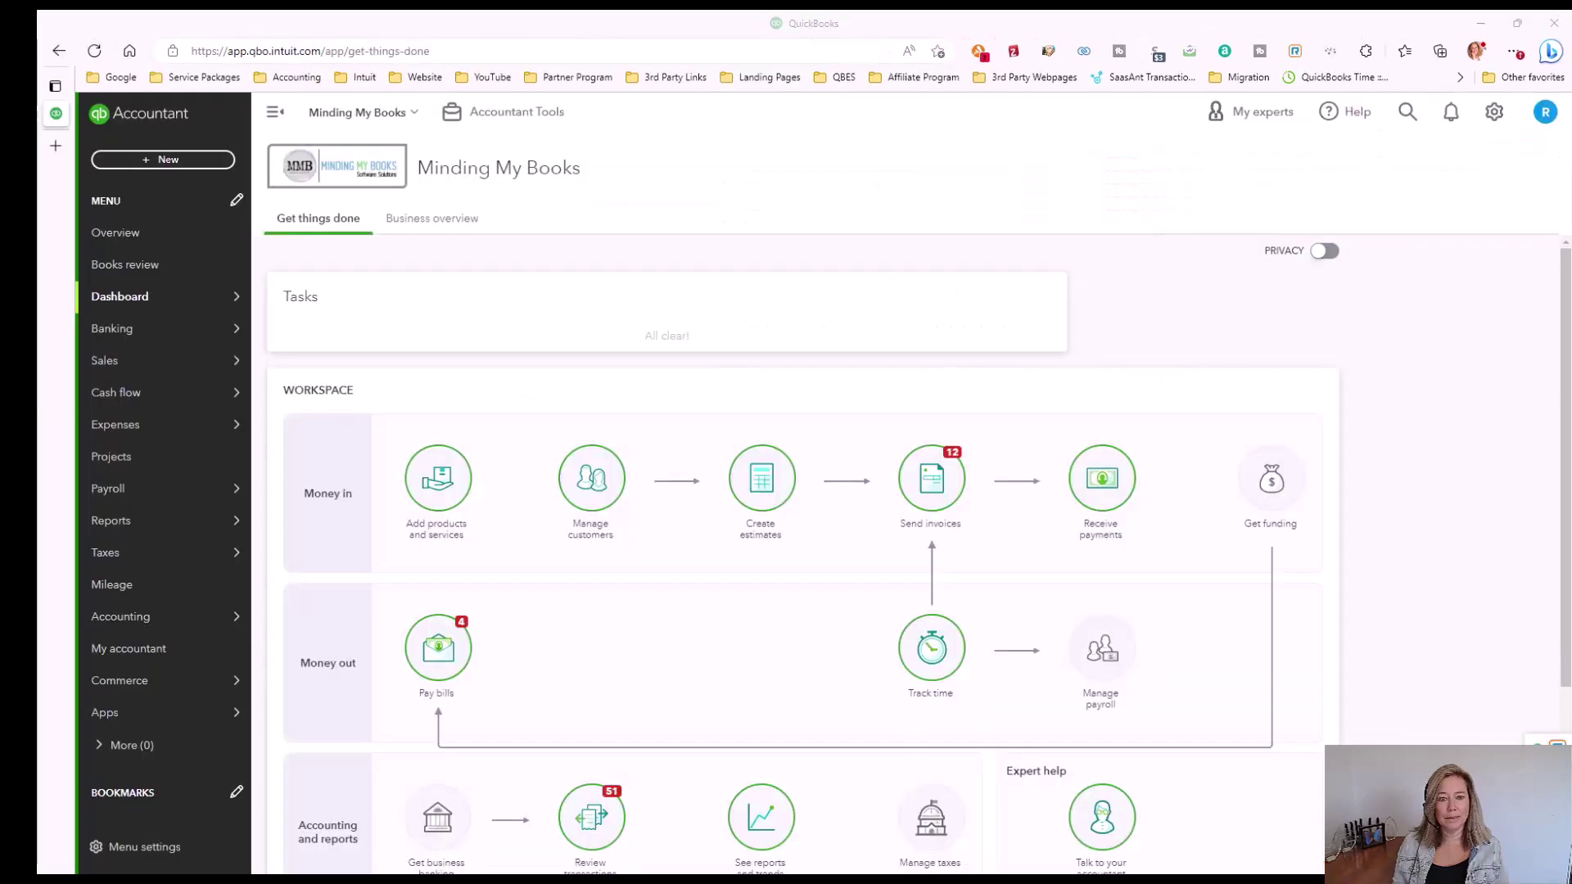
Step: Switch to QuickBooks, search for the customer's first name, open the synced order invoice and check its additional actions
{"action": "left_click", "coordinate": [1406, 112]}
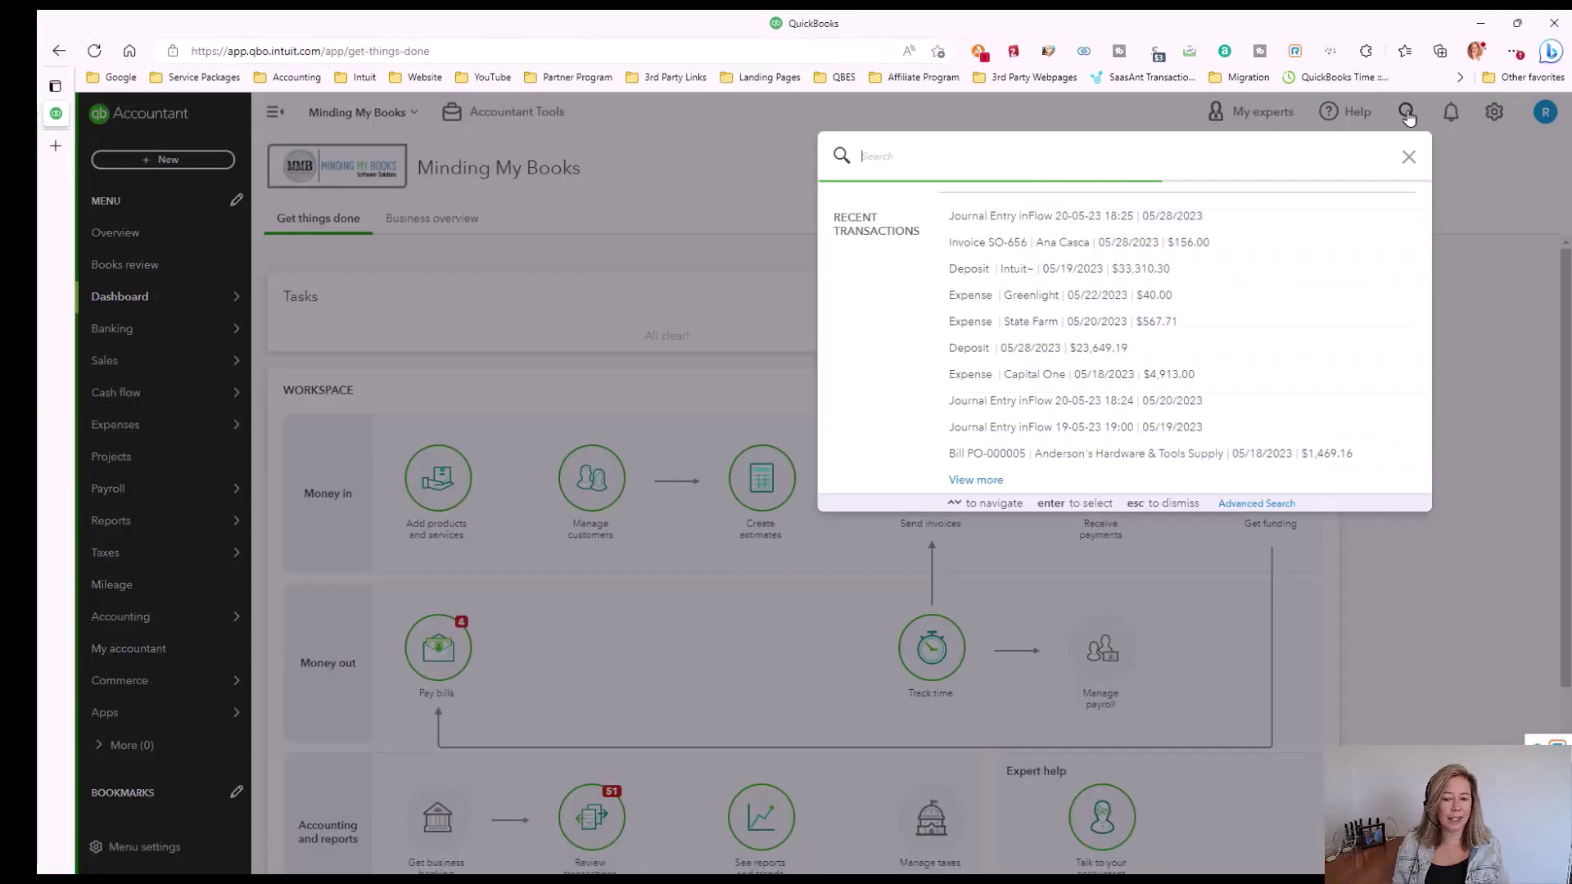
{"action": "type", "text": "ana"}
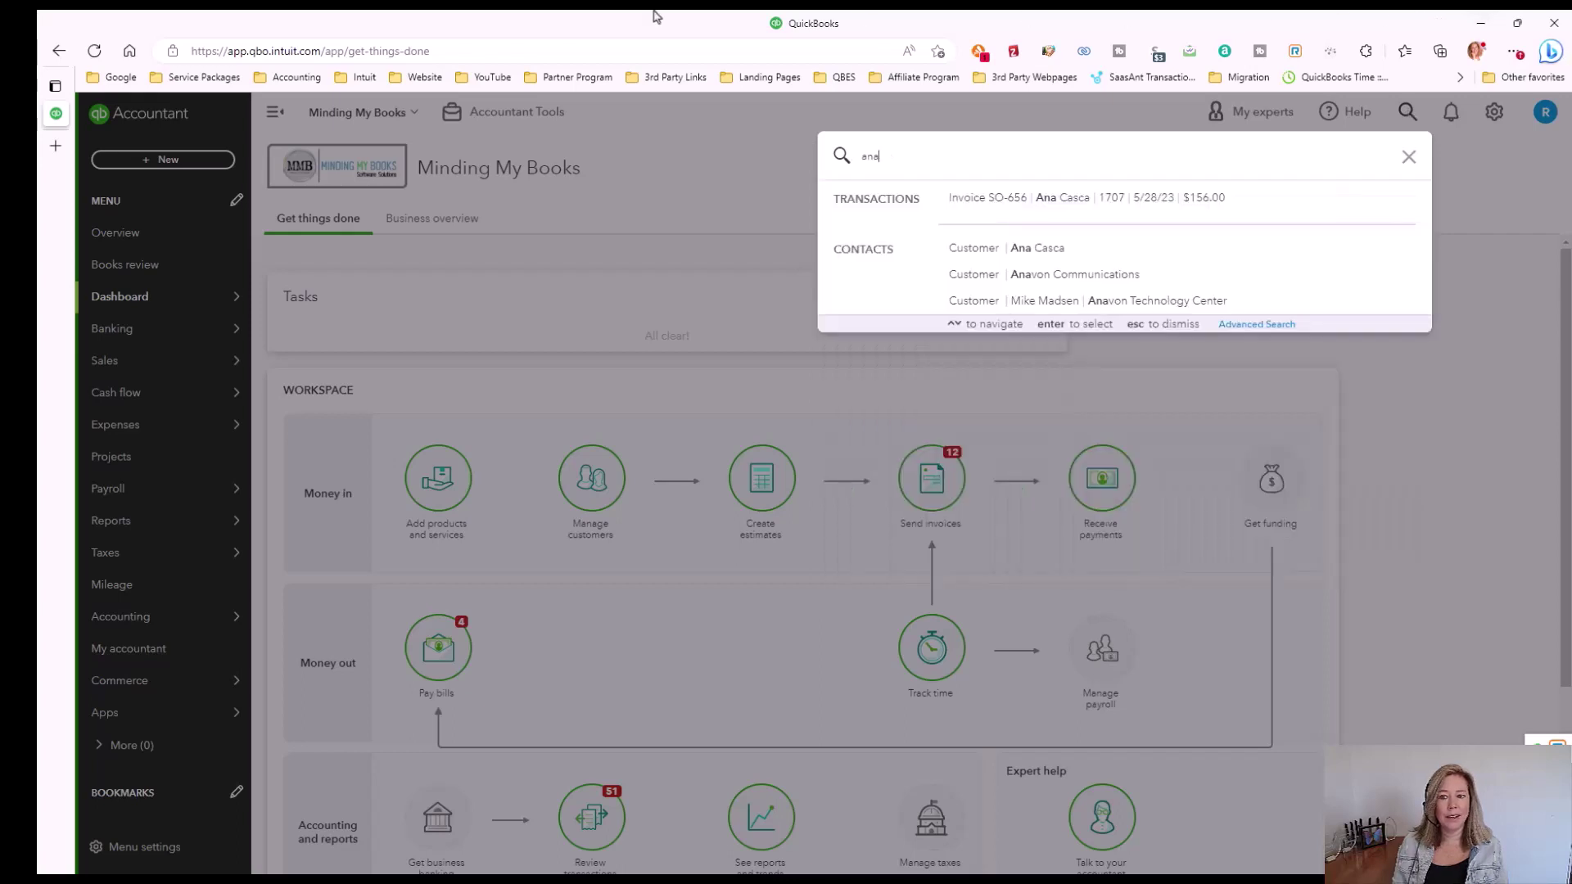
{"action": "left_click", "coordinate": [1012, 204]}
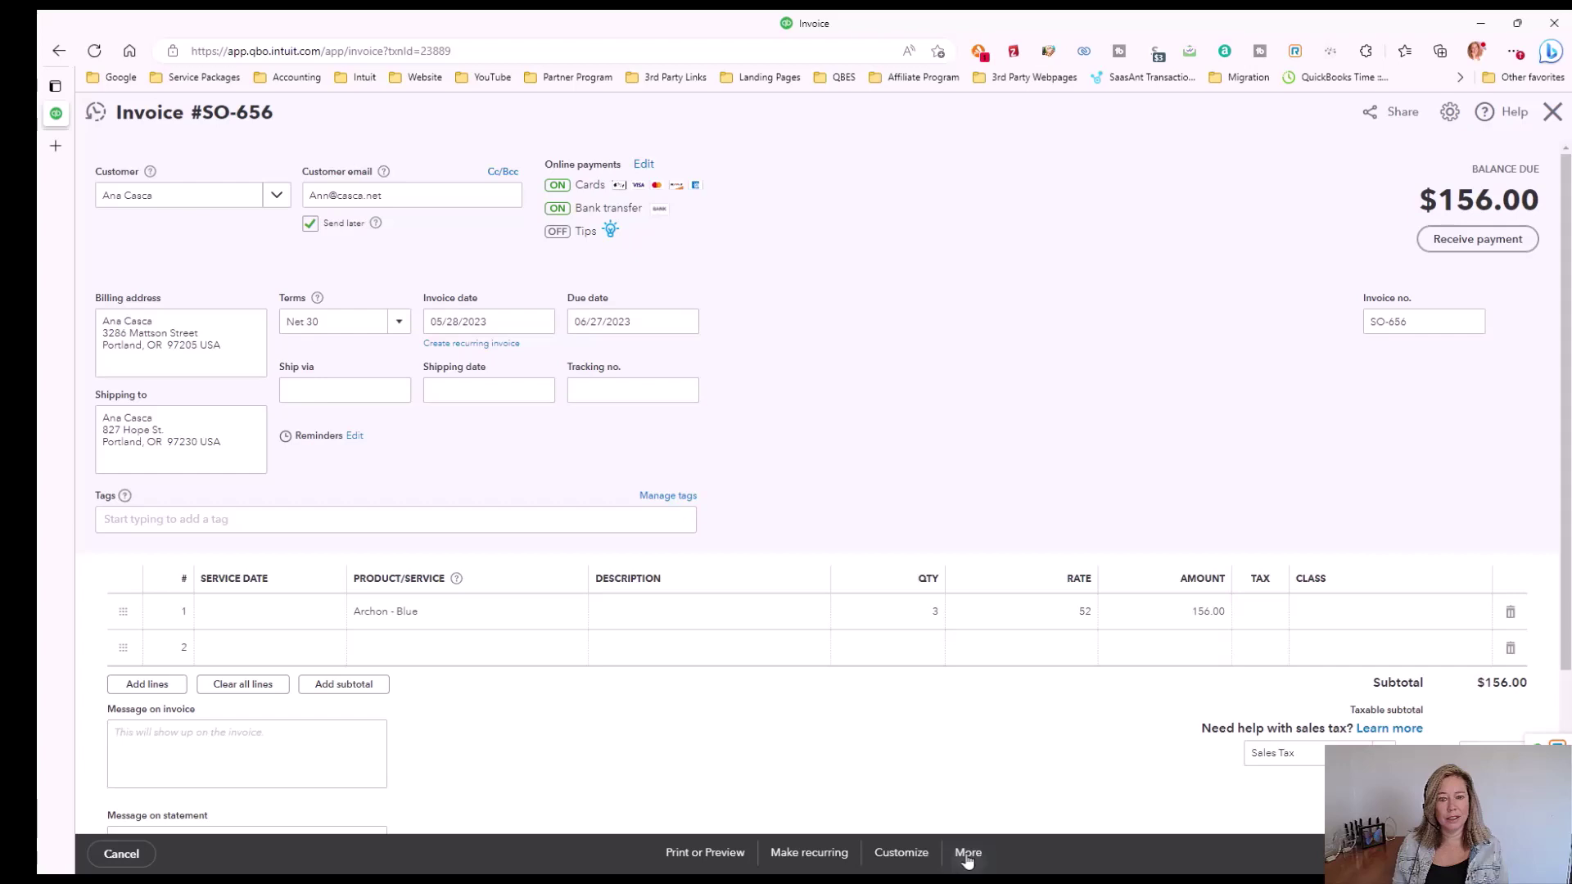
{"action": "left_click", "coordinate": [967, 854]}
{"action": "left_click", "coordinate": [985, 788]}
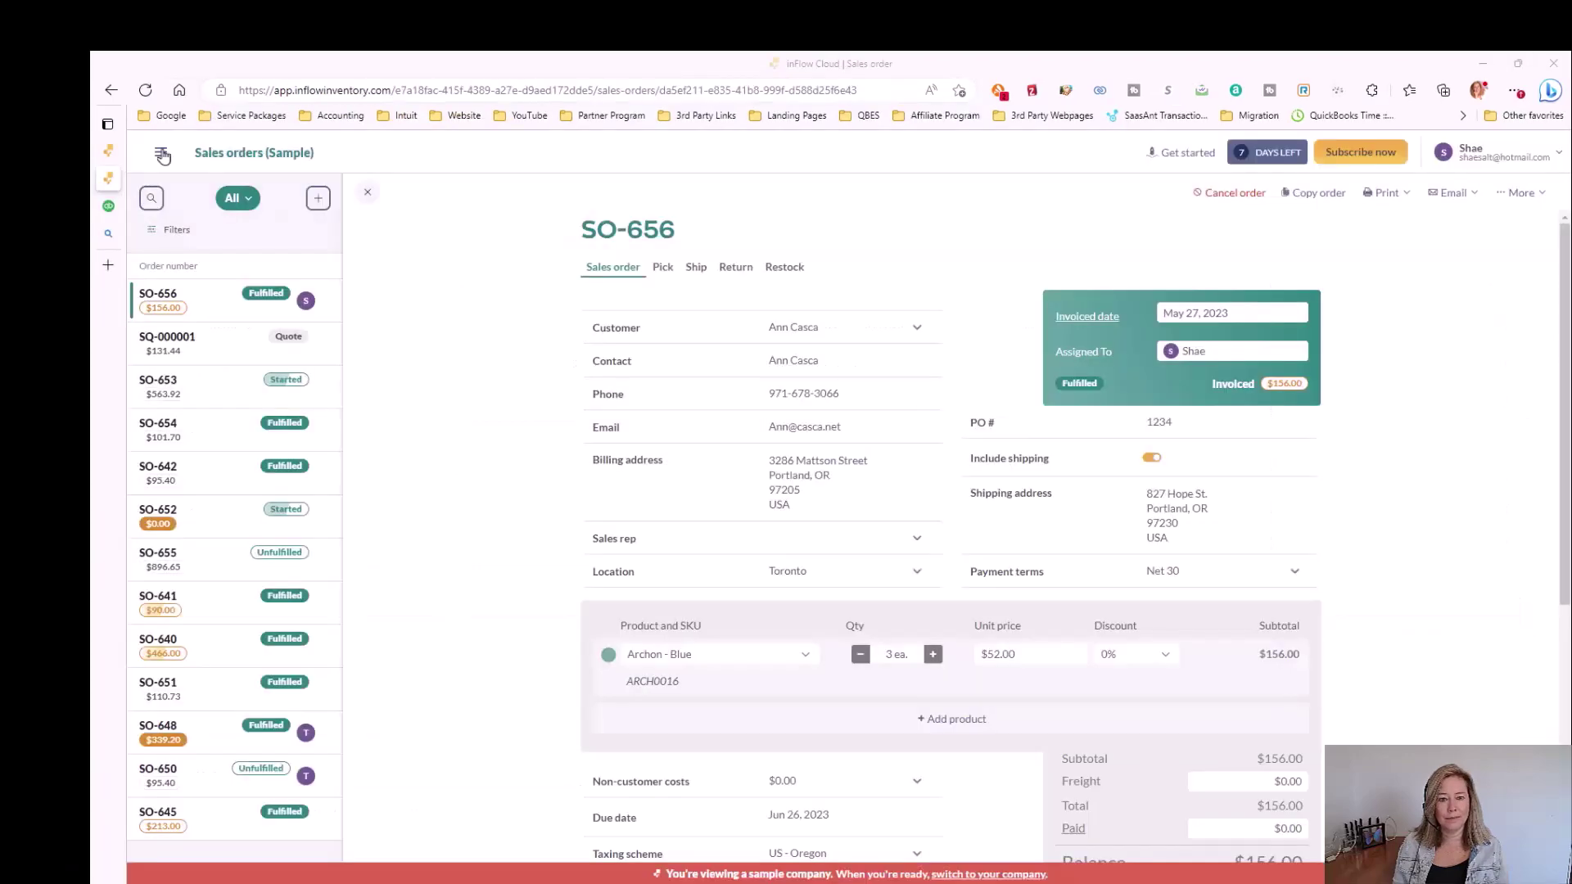
Step: Switch back to inFlow and open the Sales Order Summary report from the sales reports
{"action": "left_click", "coordinate": [161, 152]}
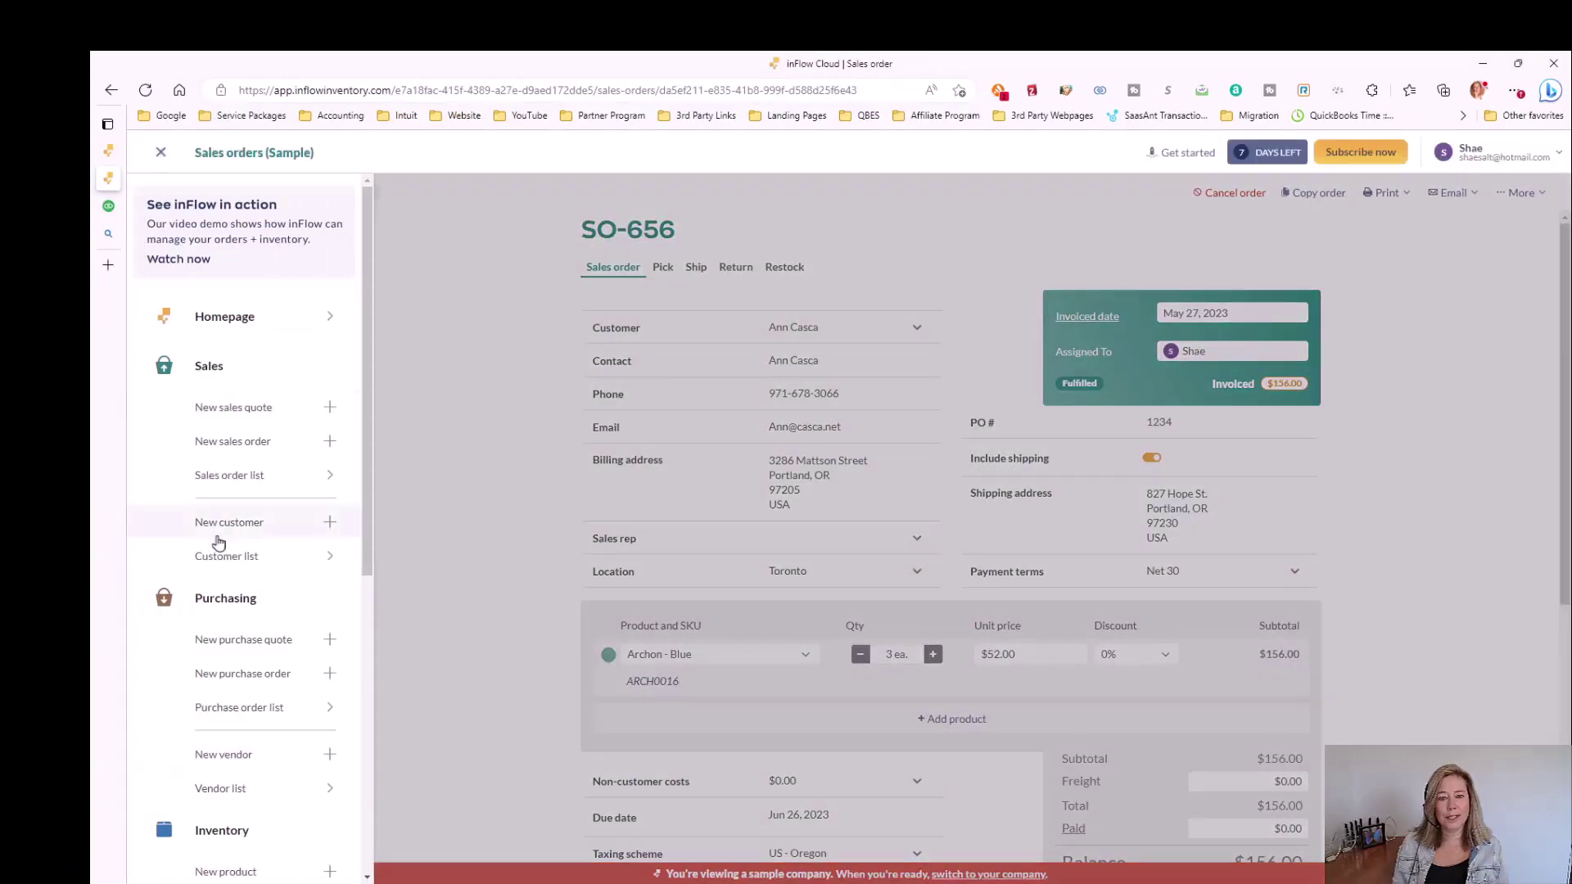
{"action": "scroll", "coordinate": [218, 544], "scroll_direction": "down", "scroll_amount": 8}
{"action": "left_click", "coordinate": [236, 661]}
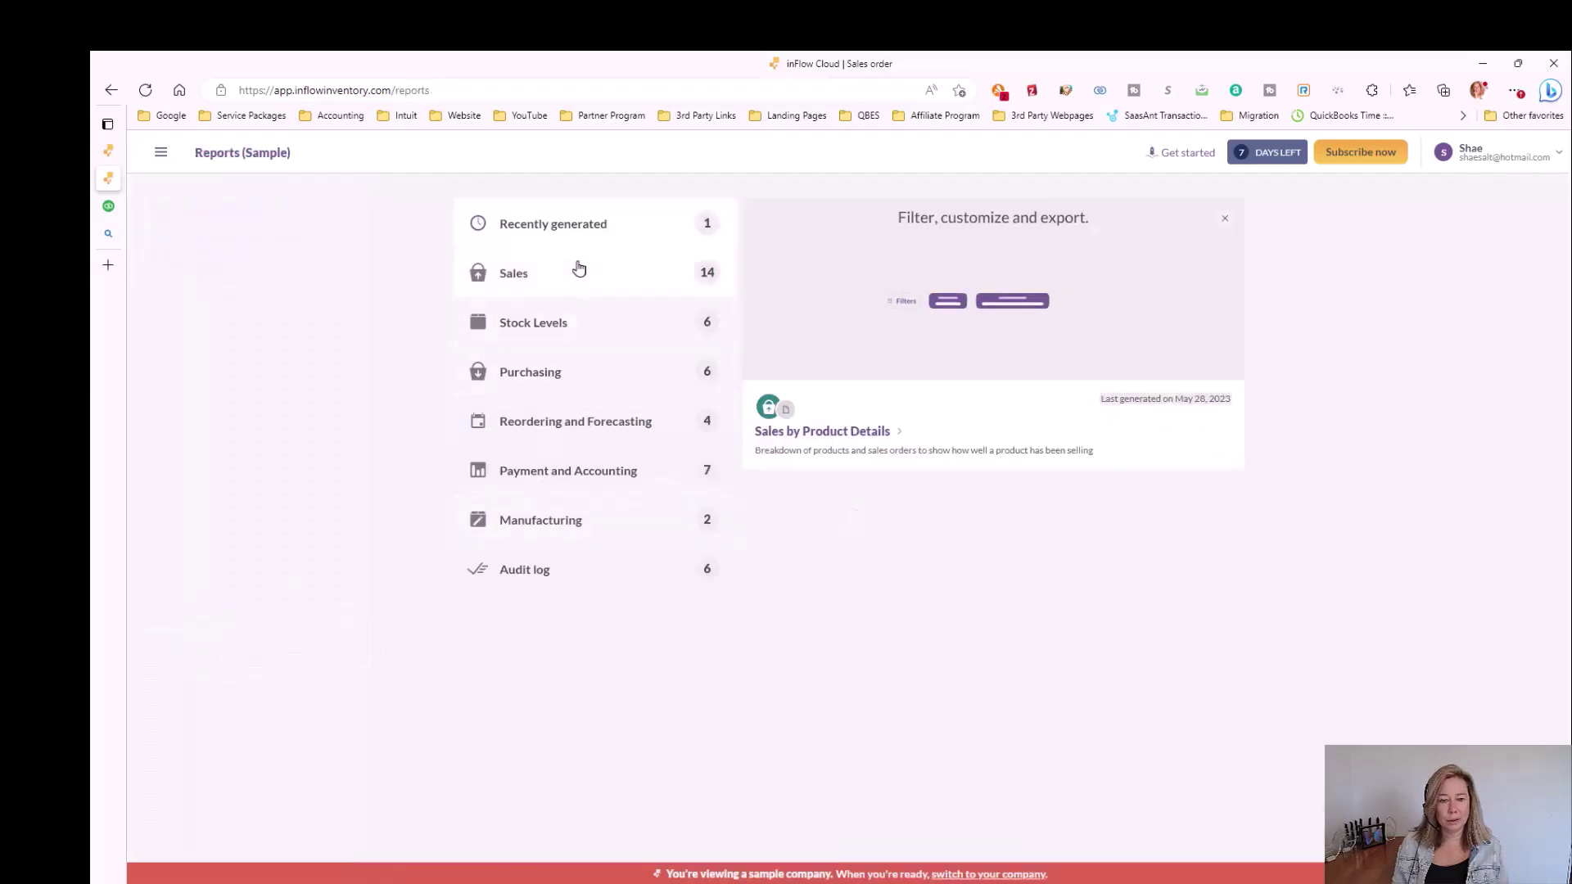
{"action": "left_click", "coordinate": [579, 269]}
{"action": "scroll", "coordinate": [819, 532], "scroll_direction": "down", "scroll_amount": 4}
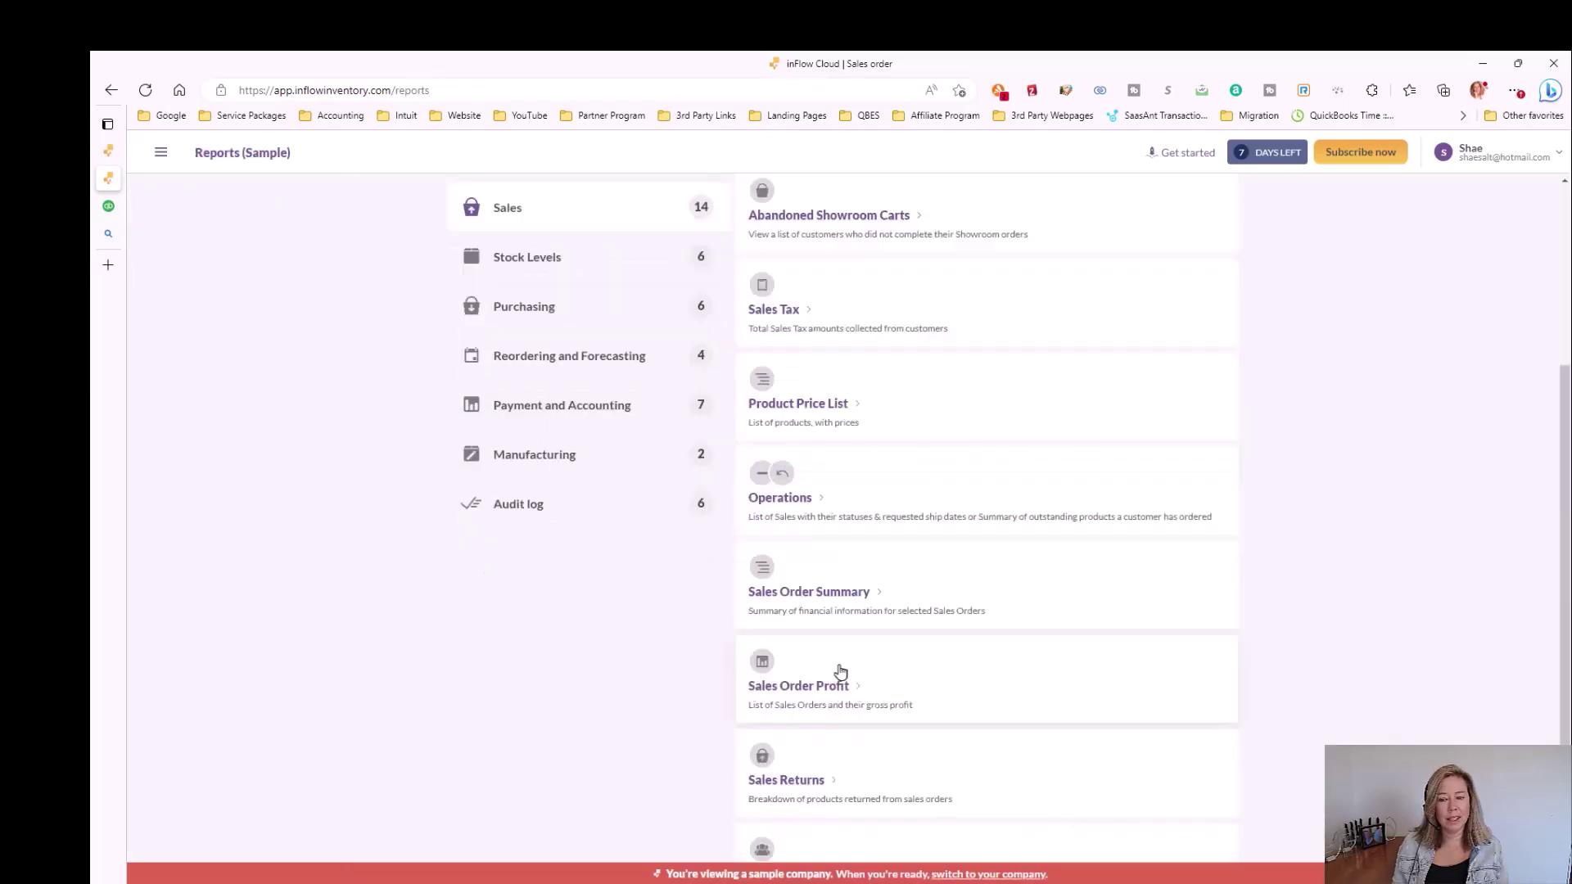
{"action": "left_click", "coordinate": [833, 591]}
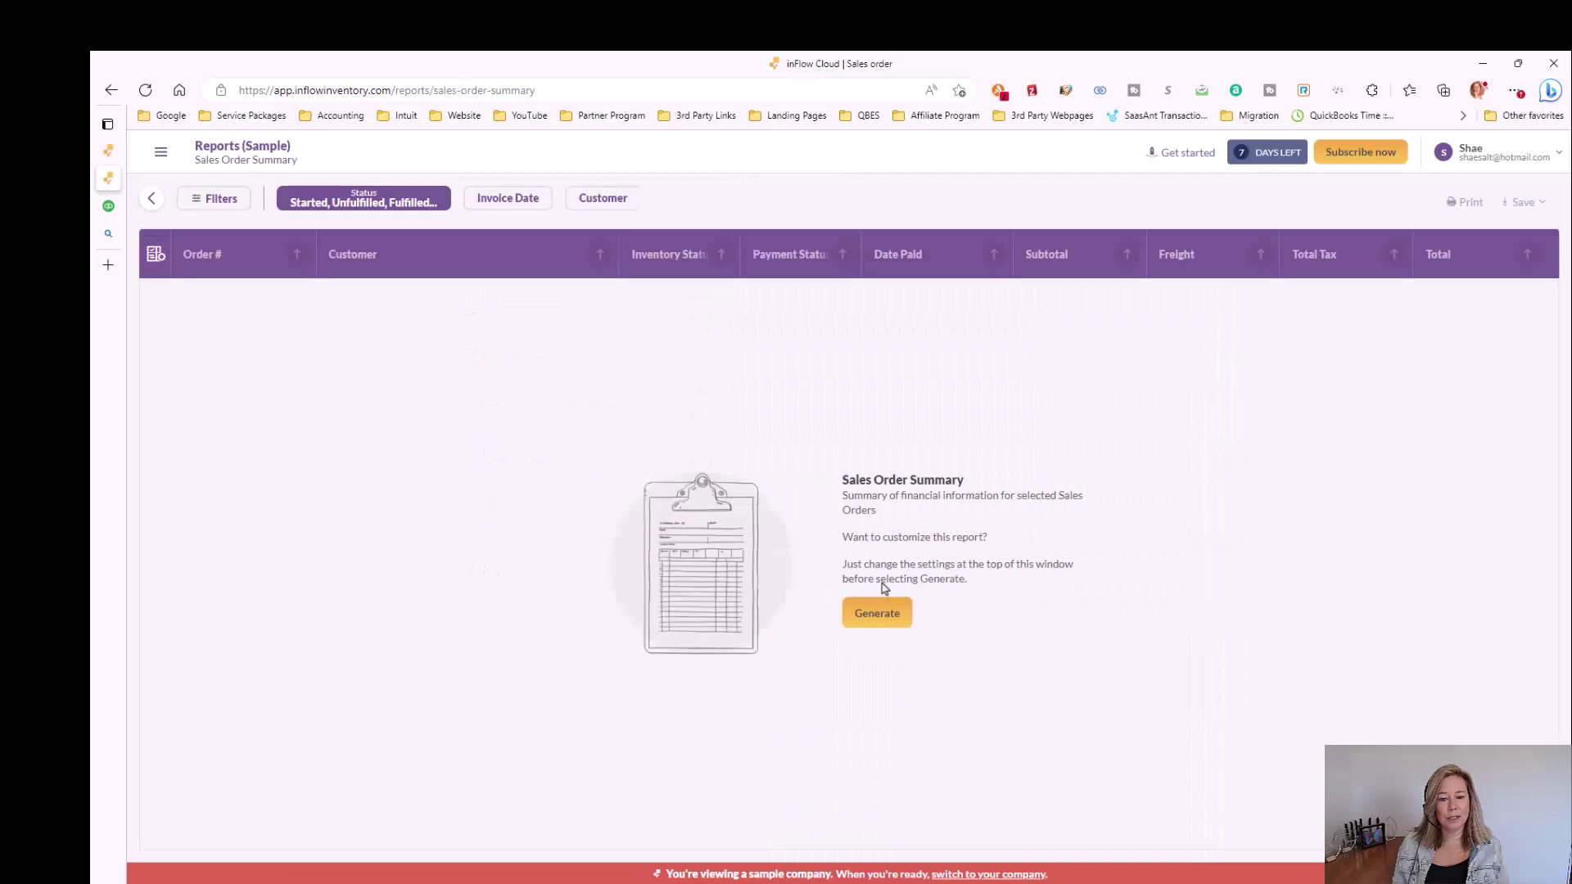
Step: Check the available filters and status options of the Sales Order Summary report and generate it
{"action": "left_click", "coordinate": [218, 200]}
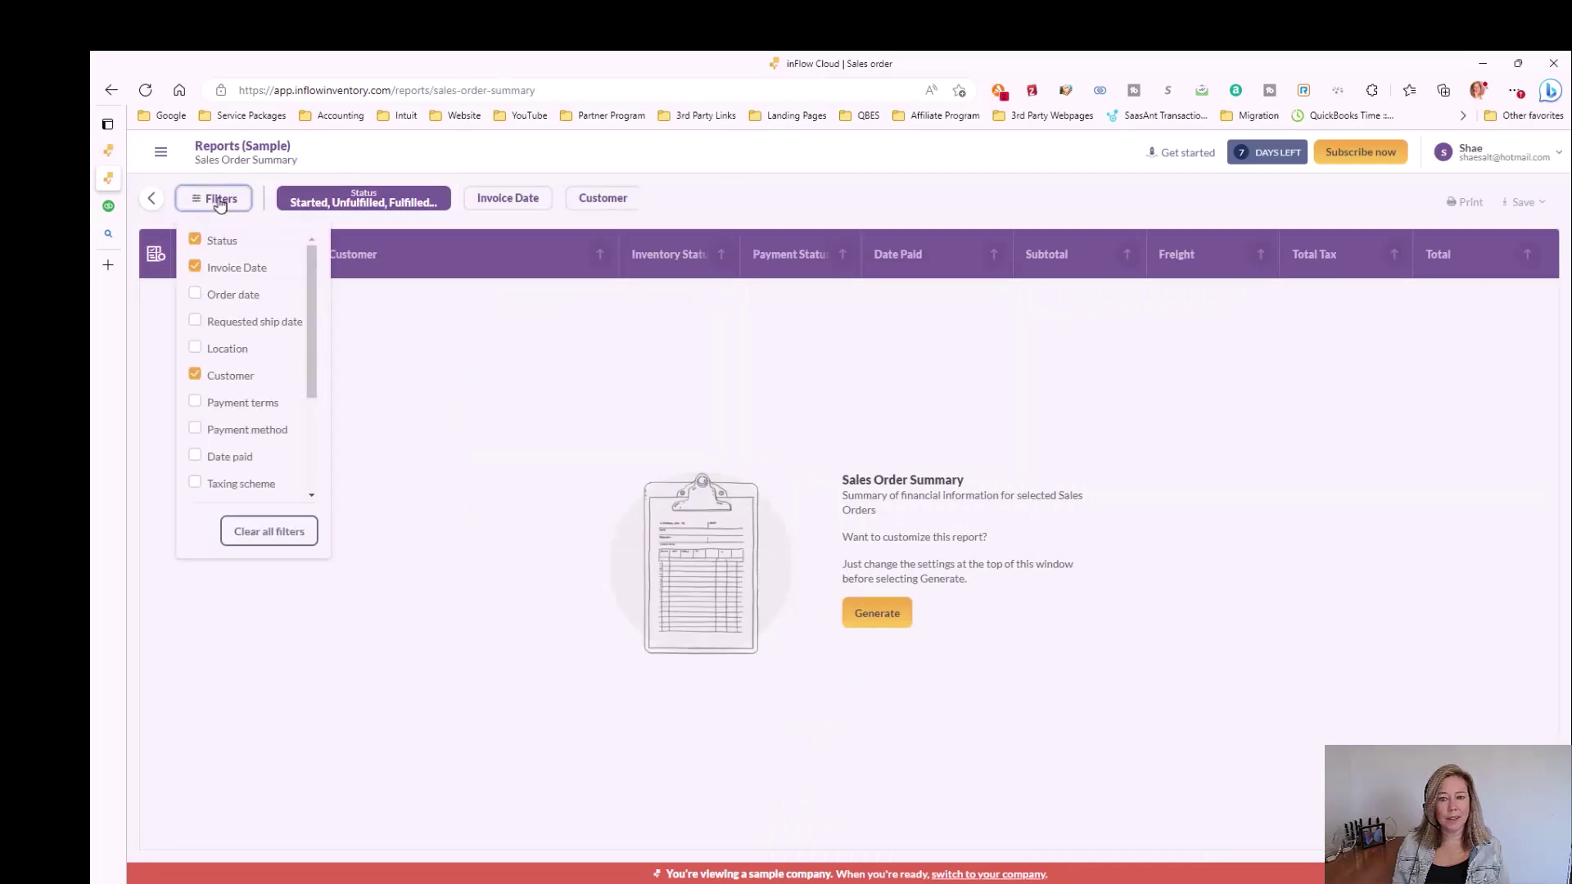
{"action": "left_click", "coordinate": [432, 202]}
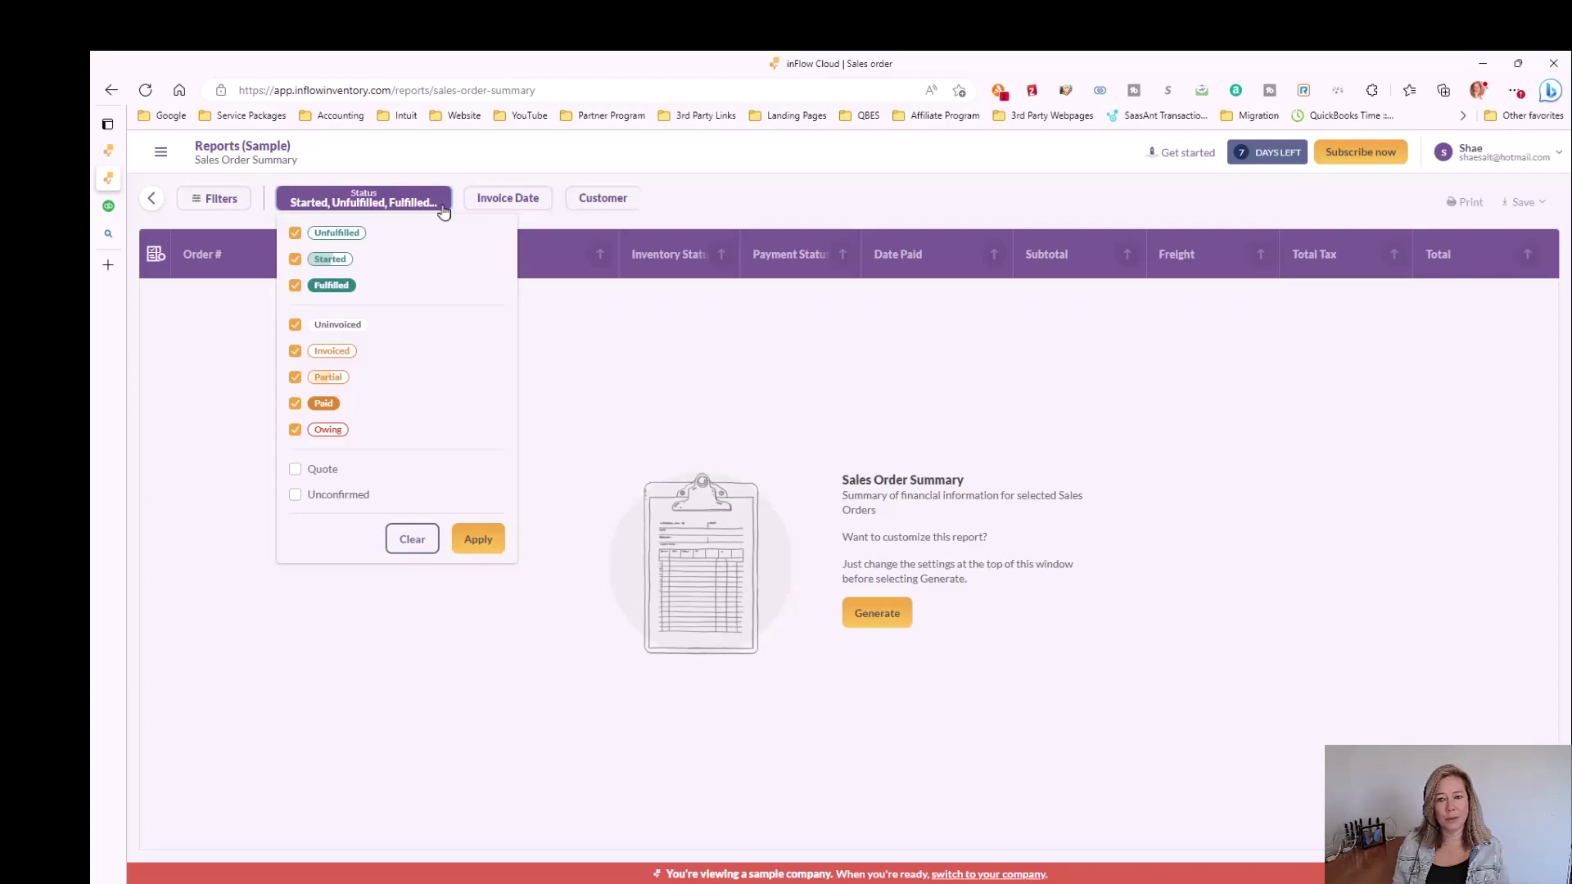
{"action": "left_click", "coordinate": [628, 320]}
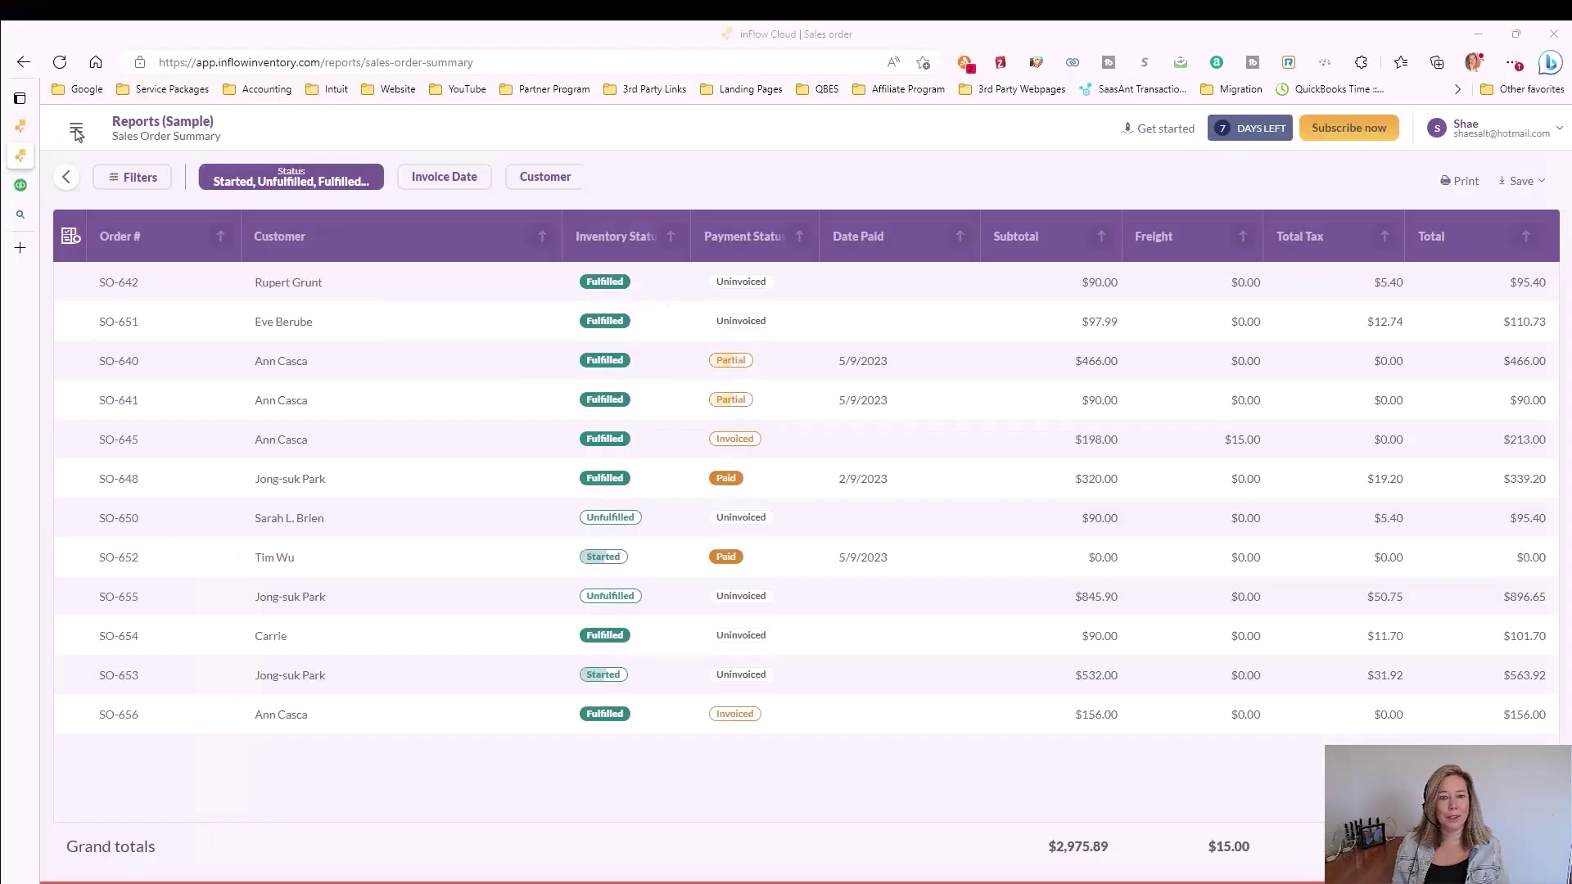
Step: Return to the homepage and start a new purchase quote for the vendor Alphabet Optics
{"action": "left_click", "coordinate": [77, 131]}
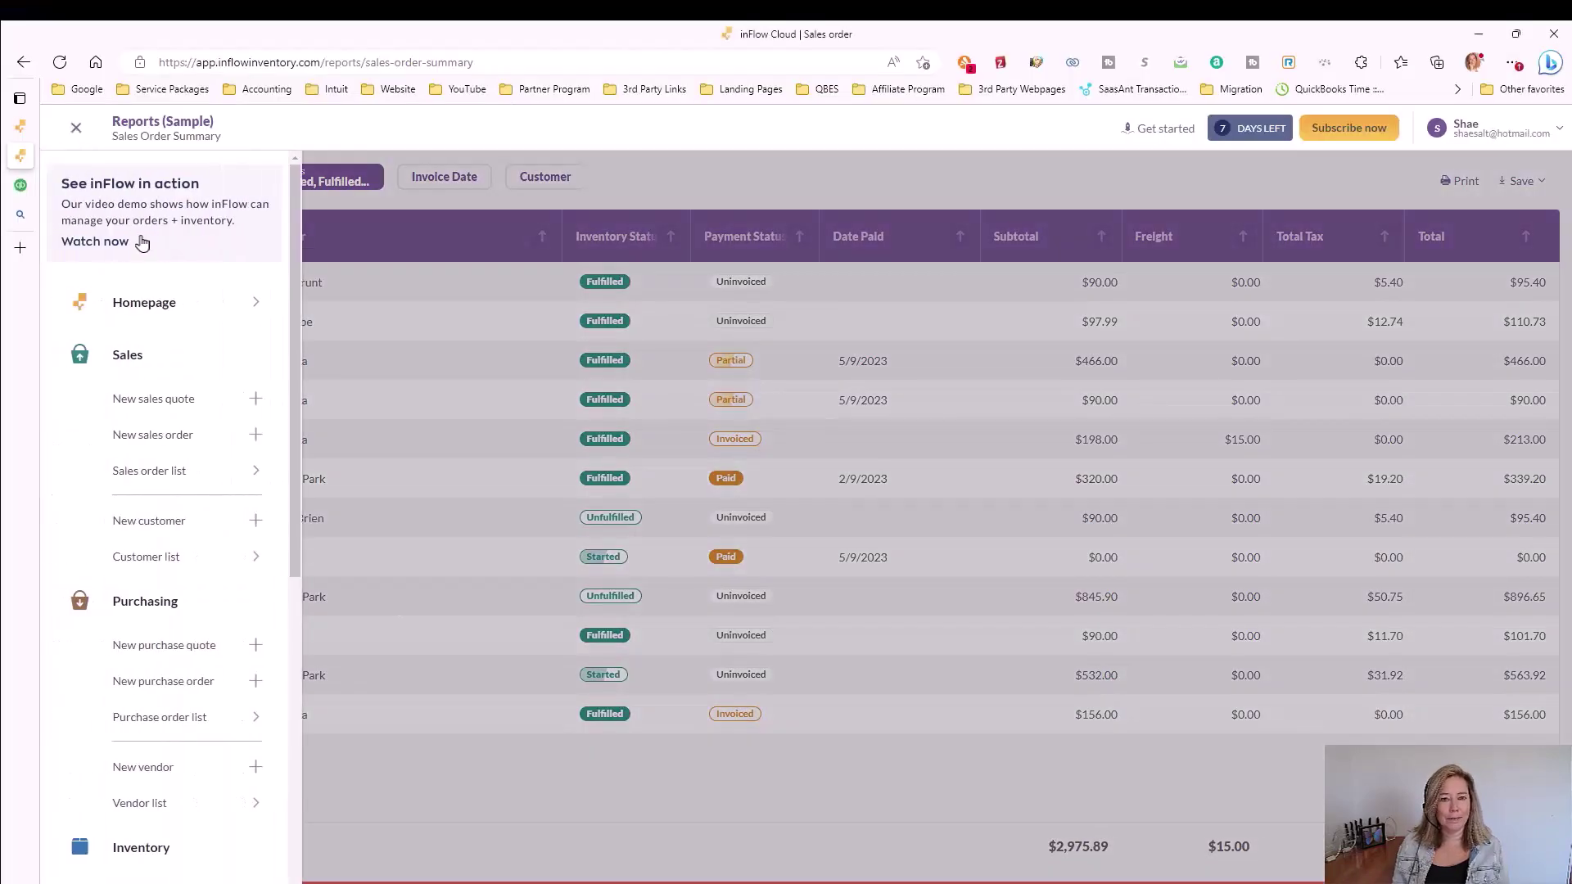
{"action": "left_click", "coordinate": [146, 305]}
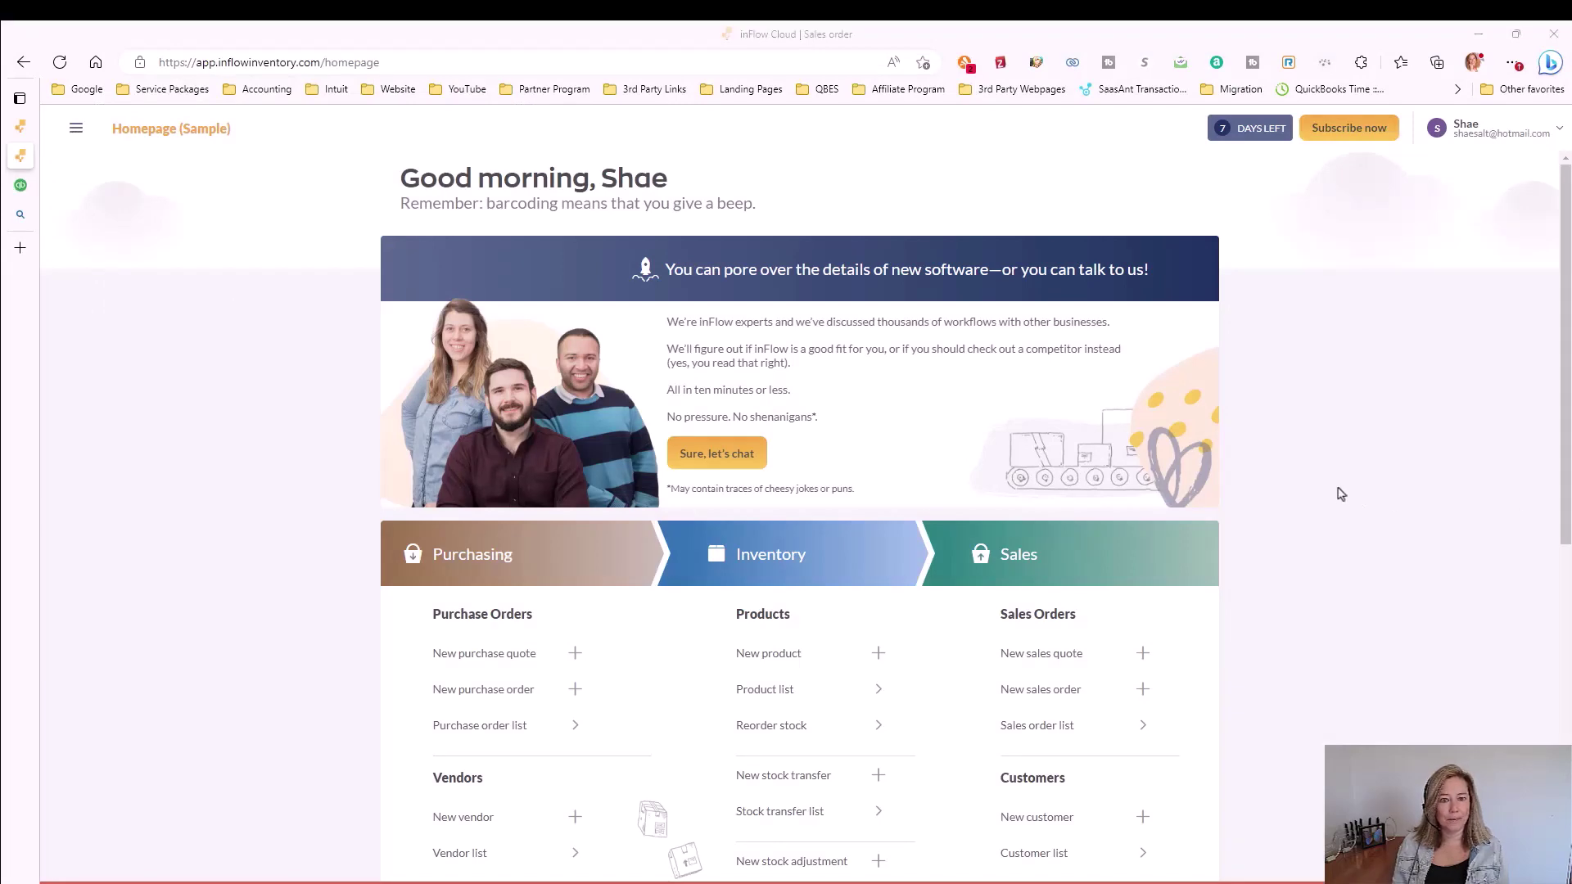
{"action": "scroll", "coordinate": [1340, 494], "scroll_direction": "down", "scroll_amount": 4}
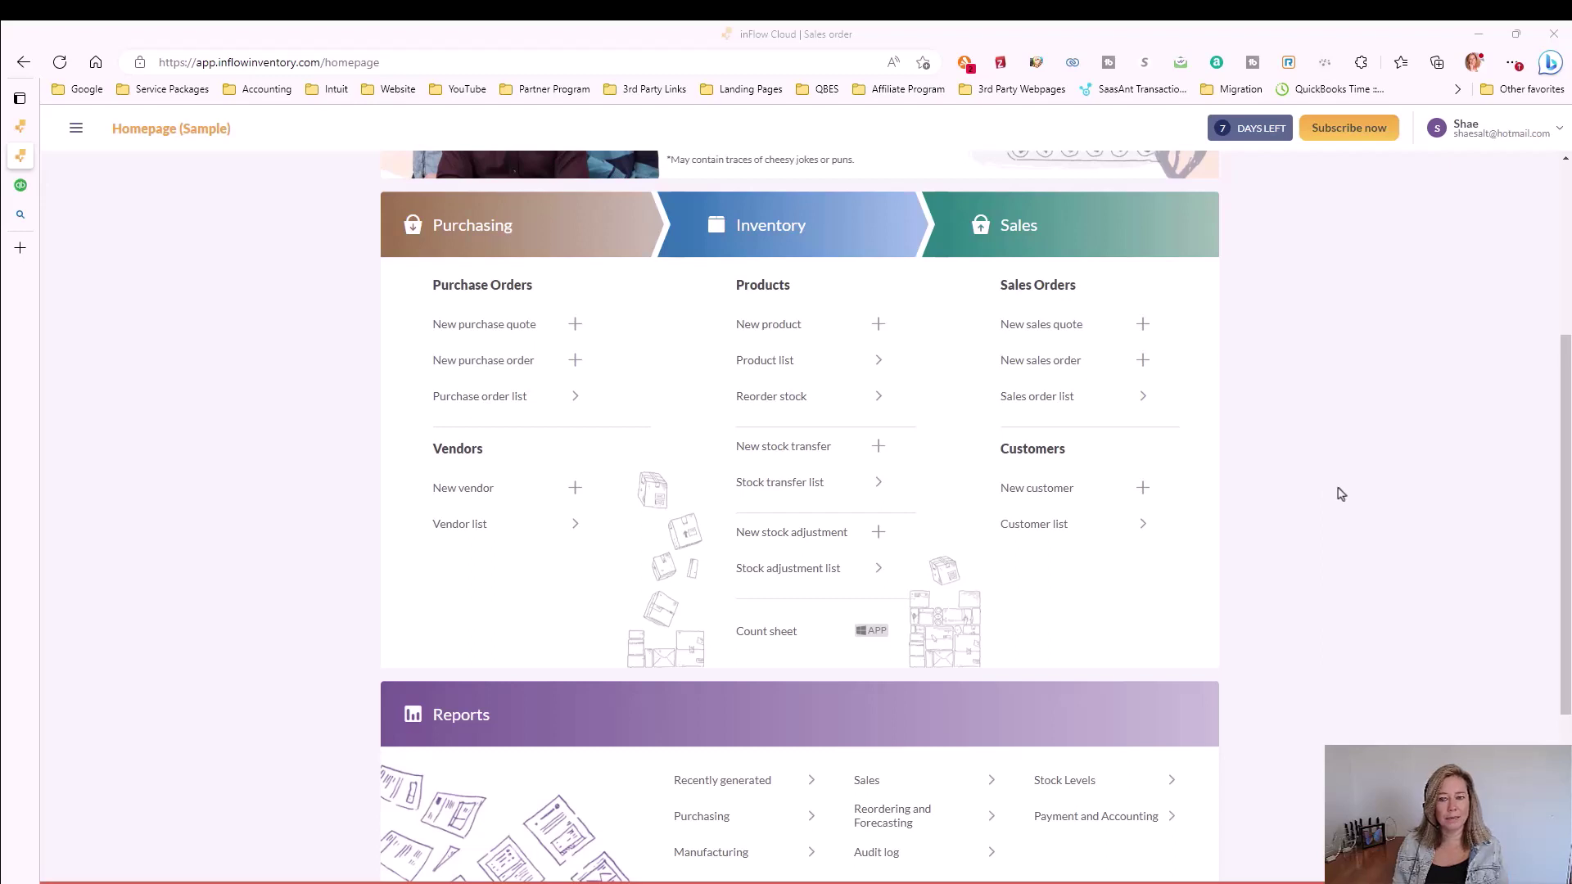
{"action": "left_click", "coordinate": [516, 327]}
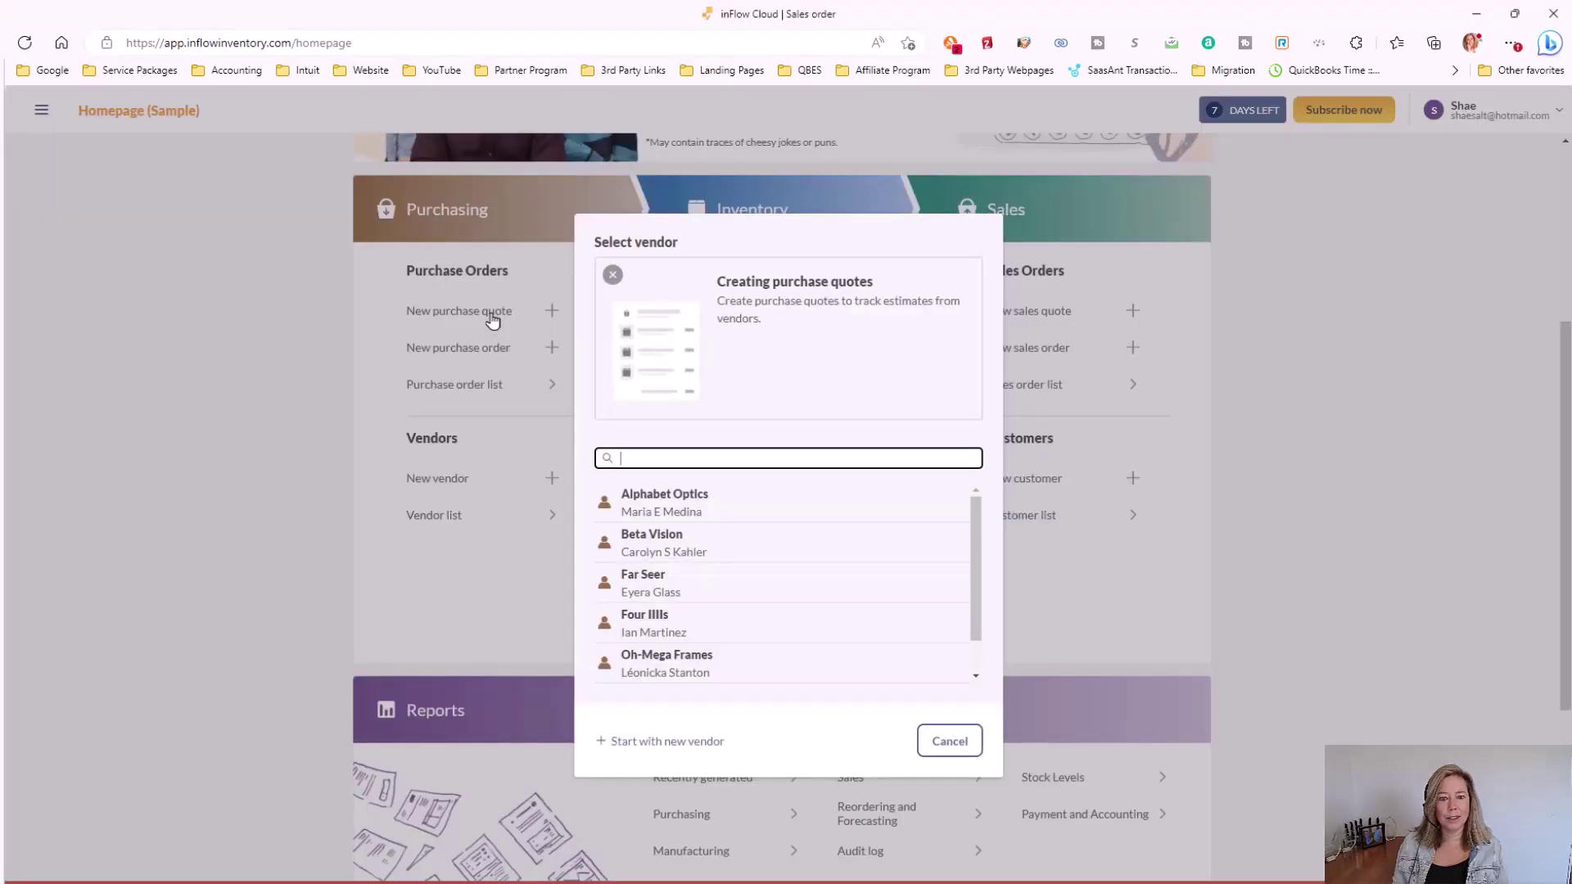
{"action": "left_click", "coordinate": [796, 520]}
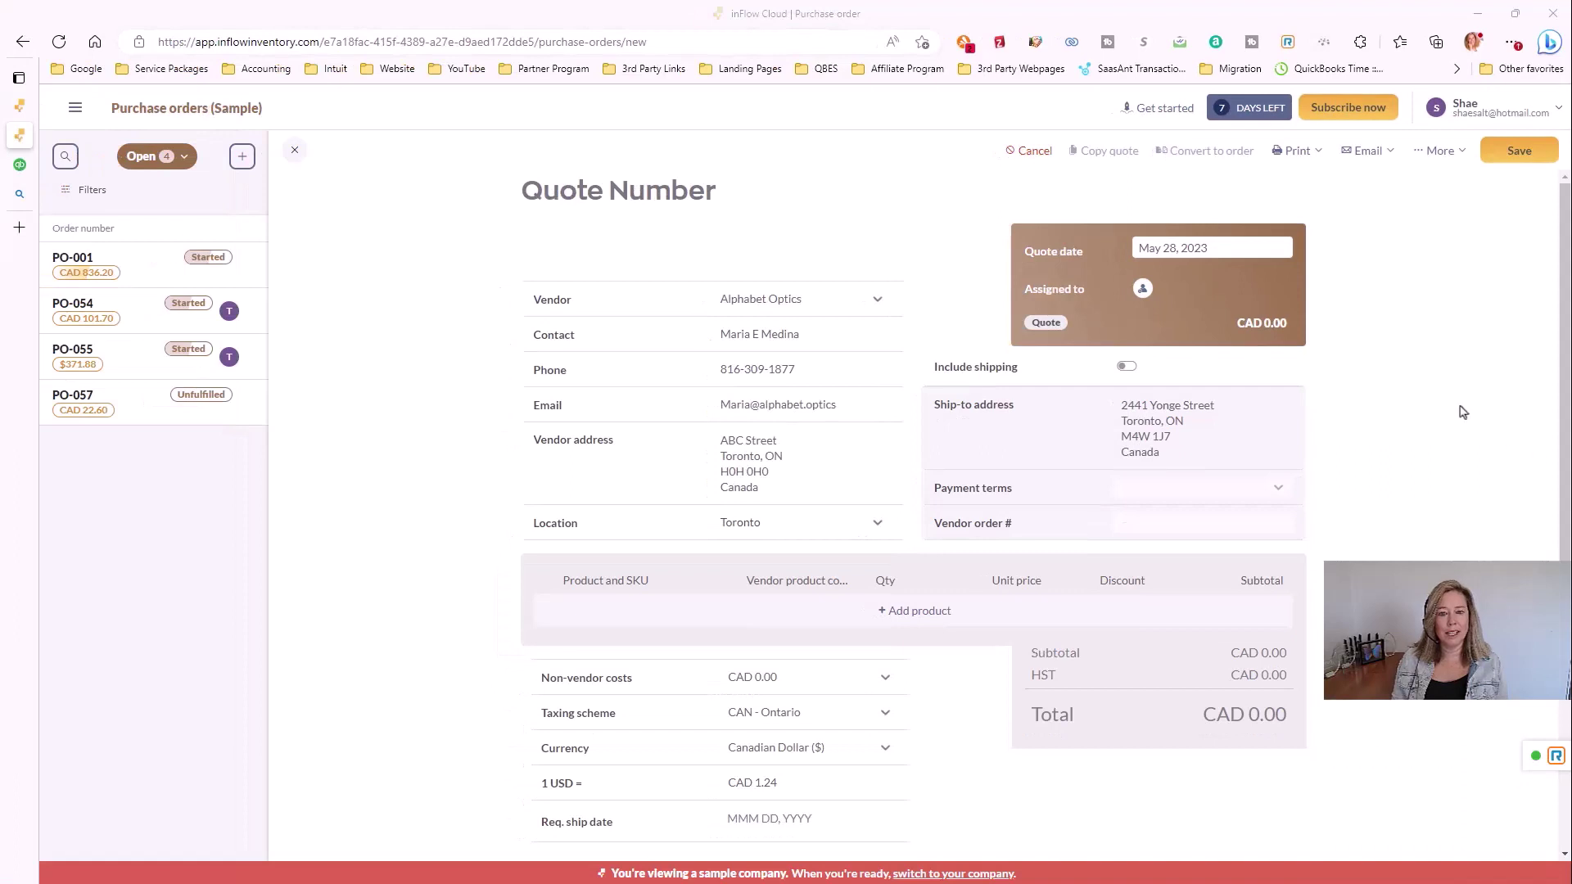
Step: Keep the quote date of May 28, 2023, assign the quote to the listed team member and include shipping
{"action": "left_click", "coordinate": [1228, 250]}
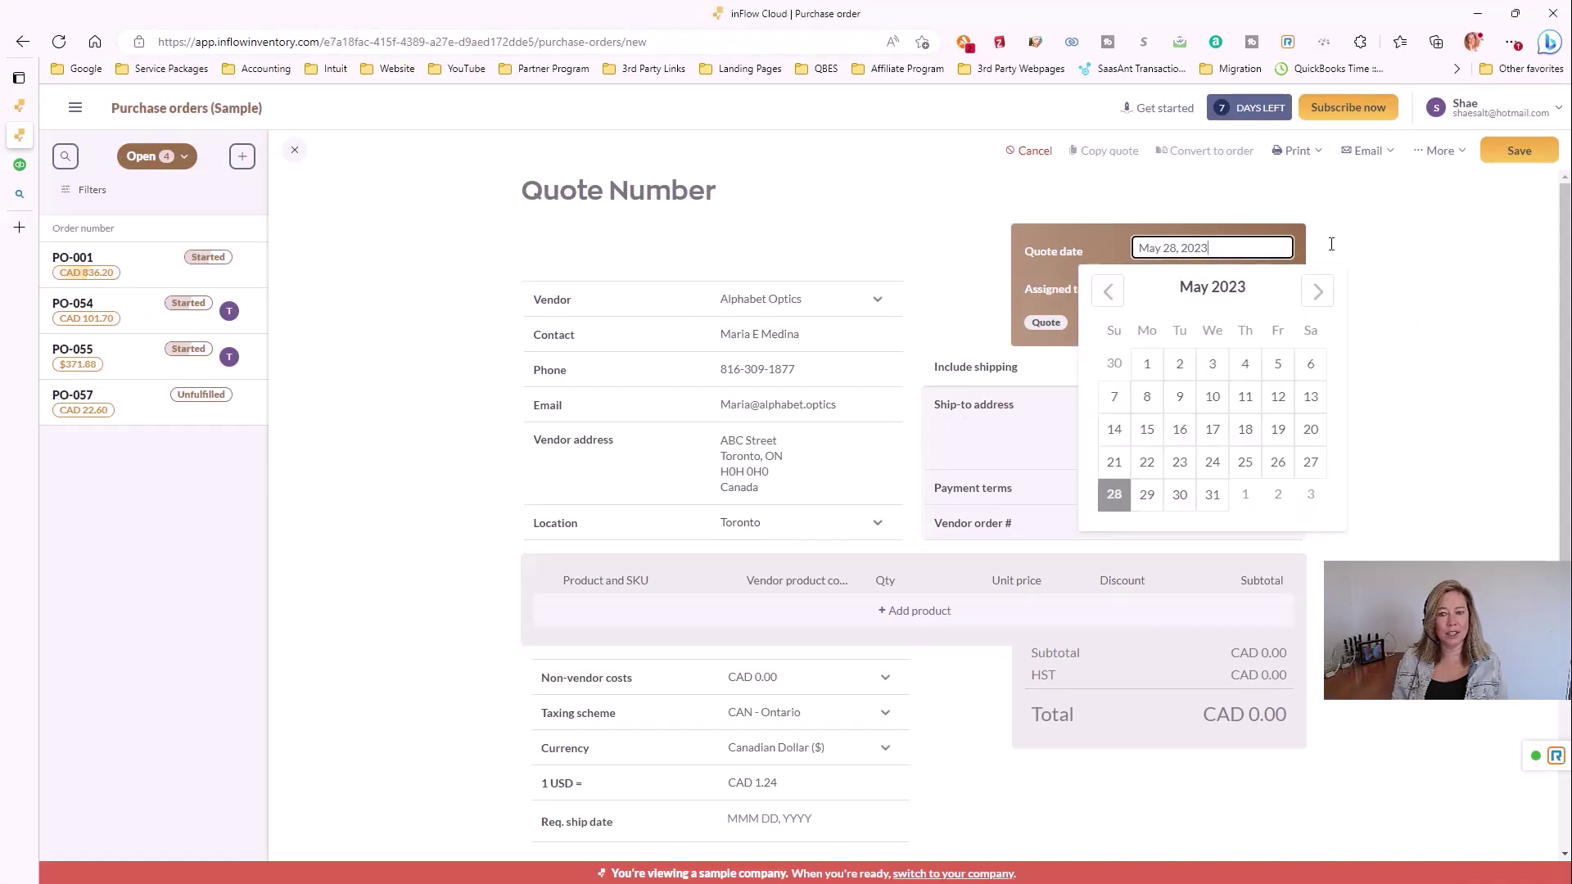
{"action": "left_click", "coordinate": [1374, 251]}
{"action": "left_click", "coordinate": [1143, 290]}
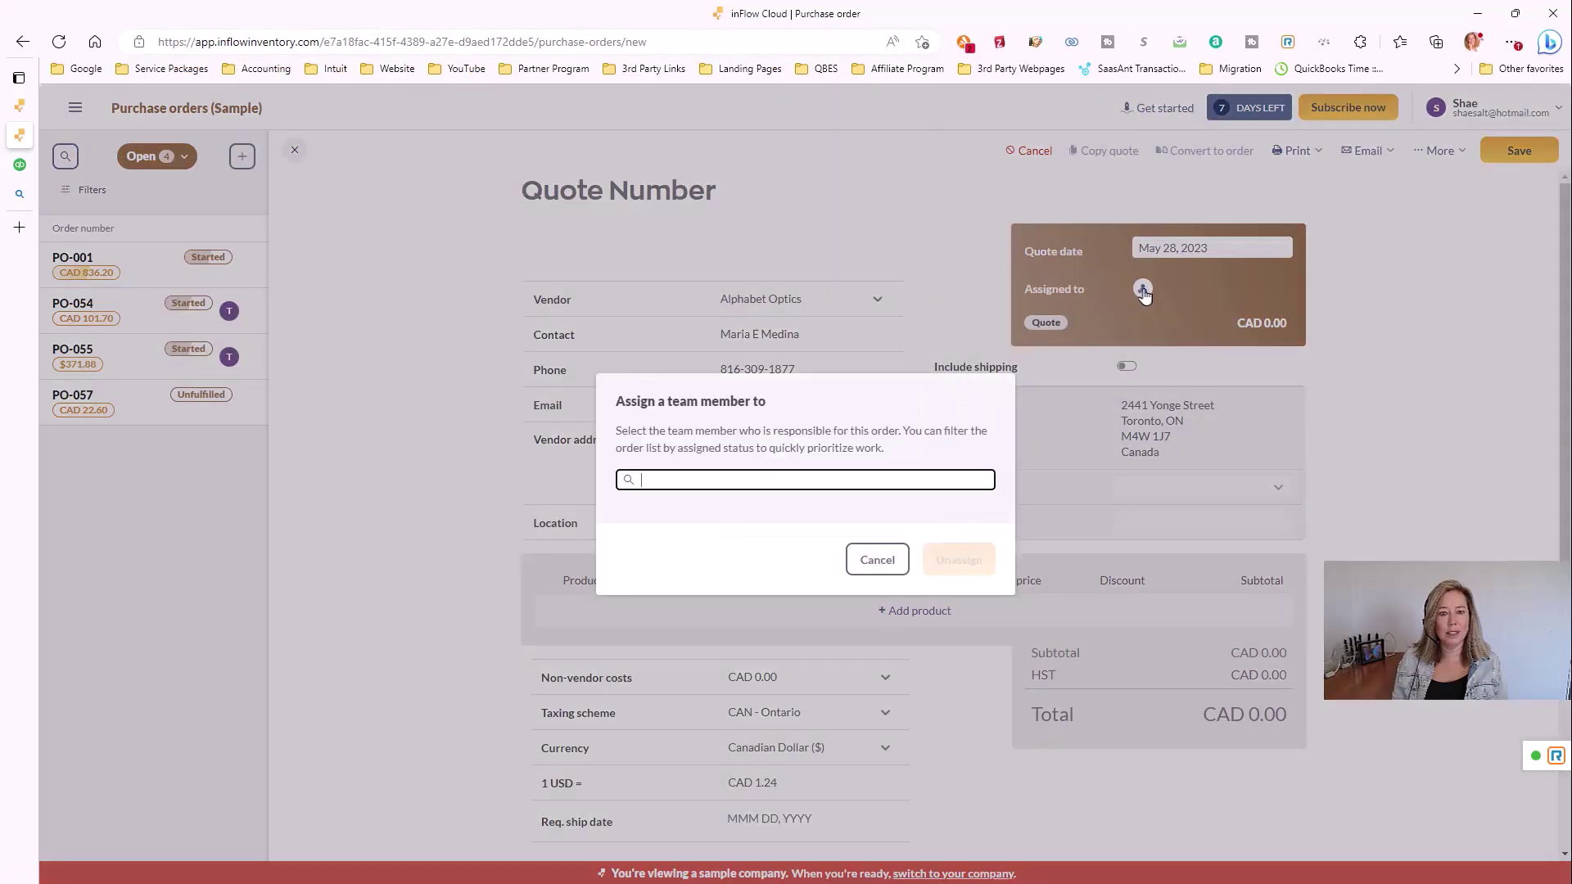
{"action": "left_click", "coordinate": [700, 501]}
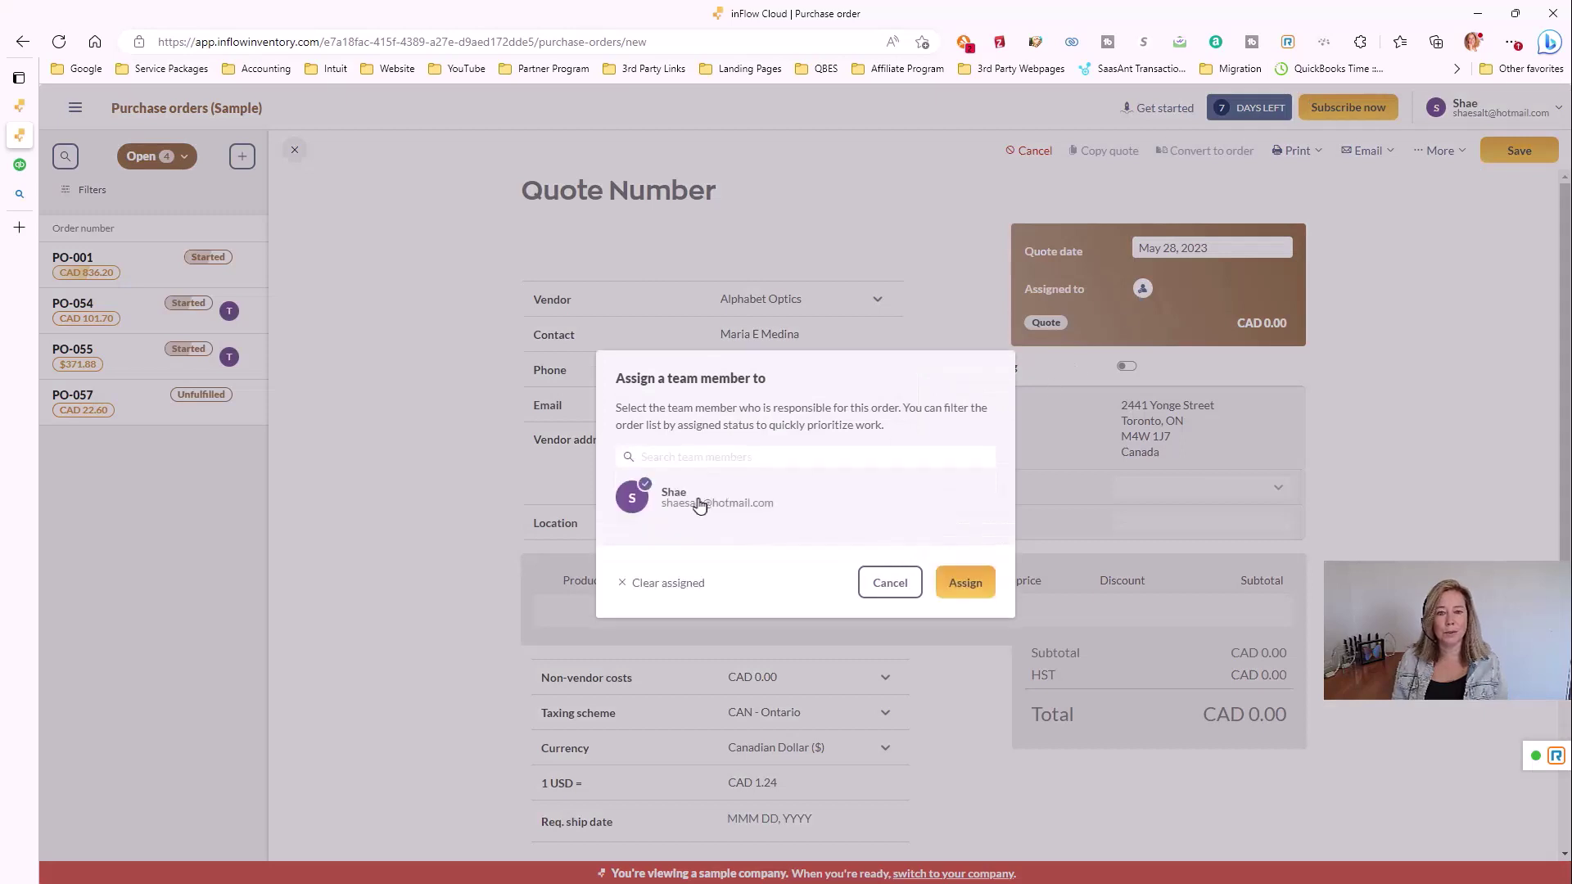
{"action": "left_click", "coordinate": [963, 582]}
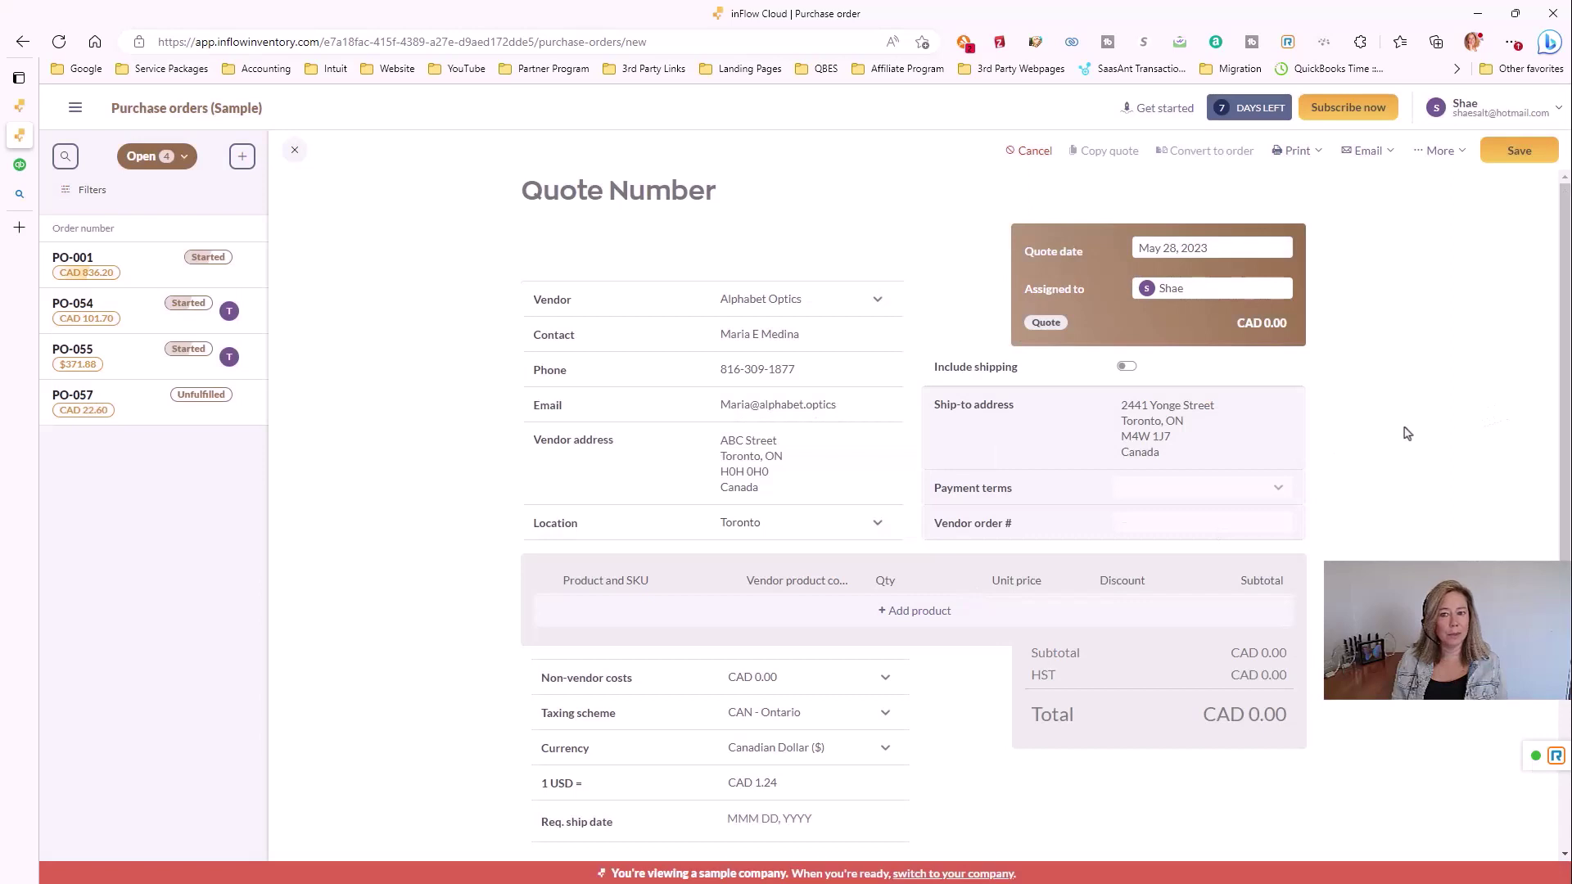
{"action": "left_click", "coordinate": [1129, 369]}
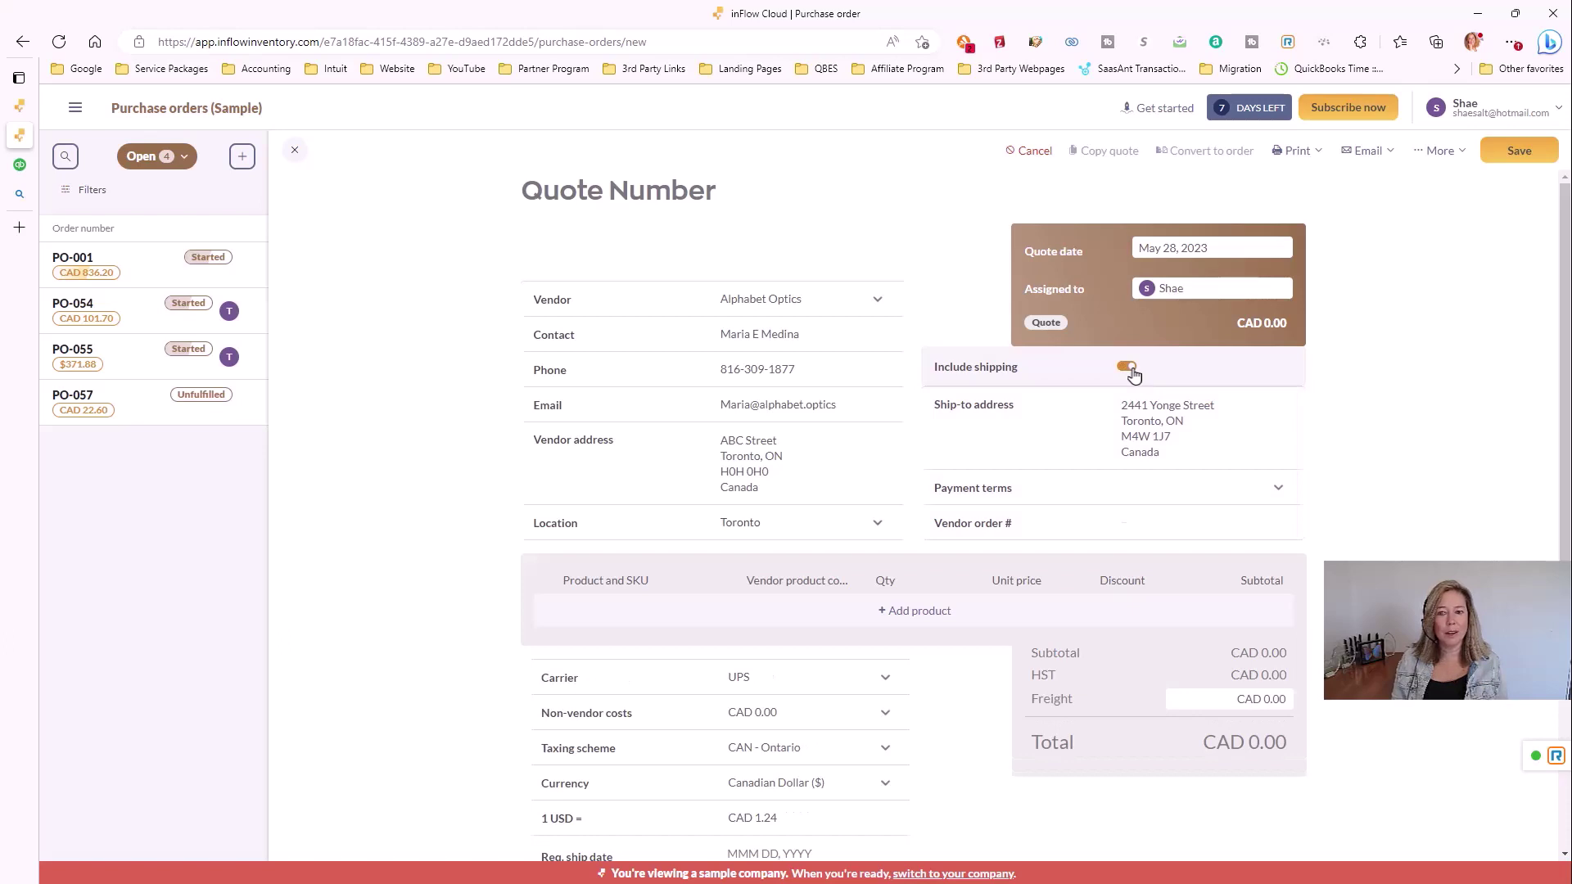
Step: Add the products Archon - White and Banshee to the purchase quote
{"action": "left_click", "coordinate": [574, 616]}
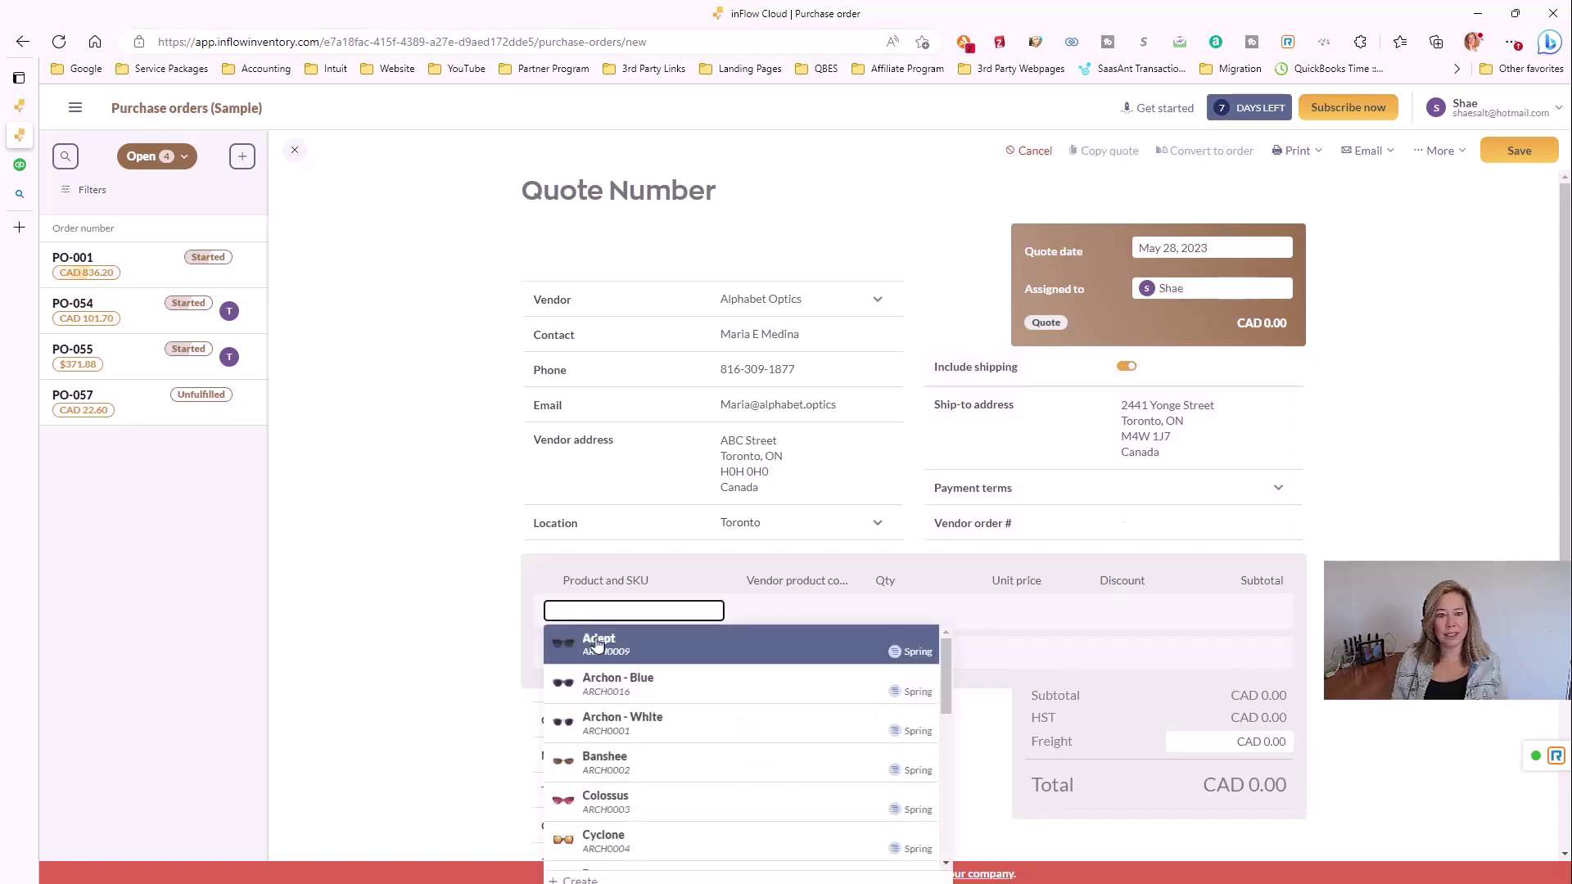
{"action": "left_click", "coordinate": [633, 728]}
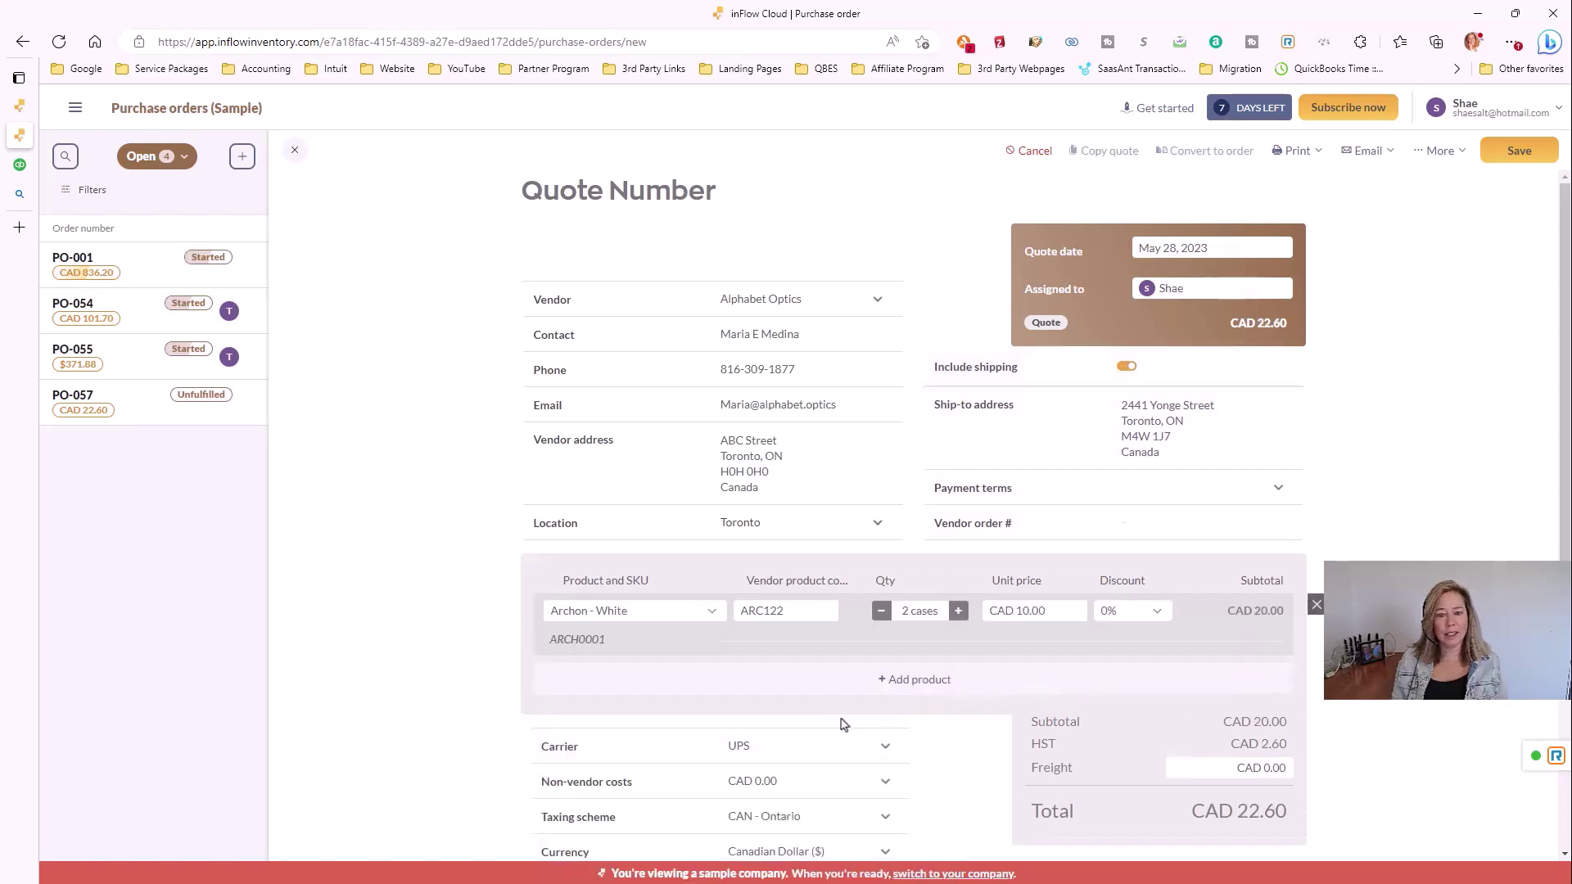
{"action": "left_click", "coordinate": [911, 692]}
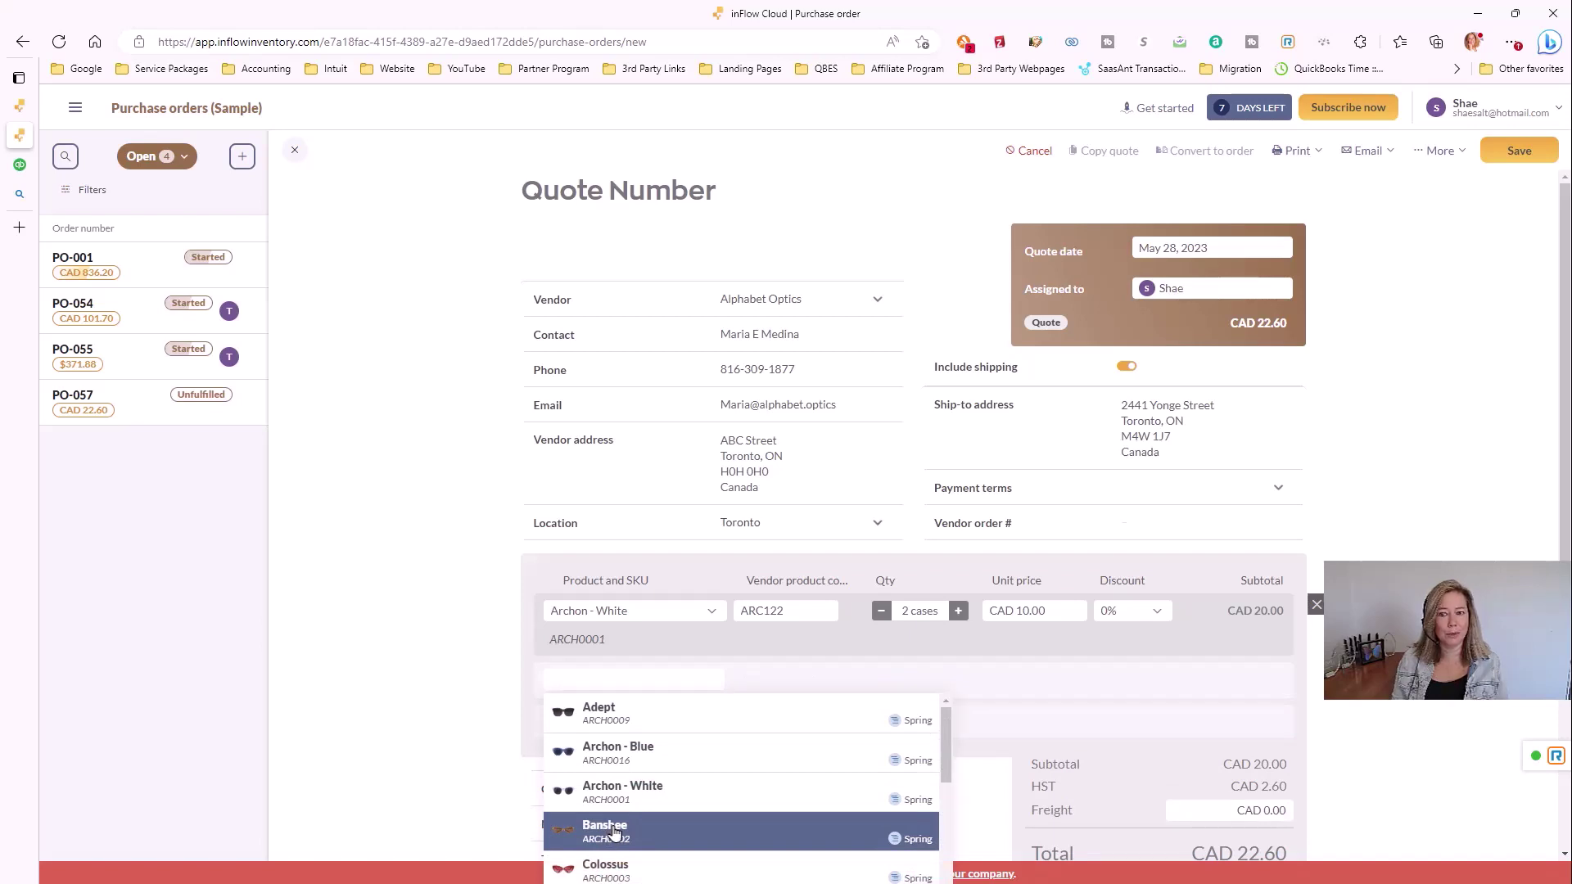
{"action": "left_click", "coordinate": [615, 832]}
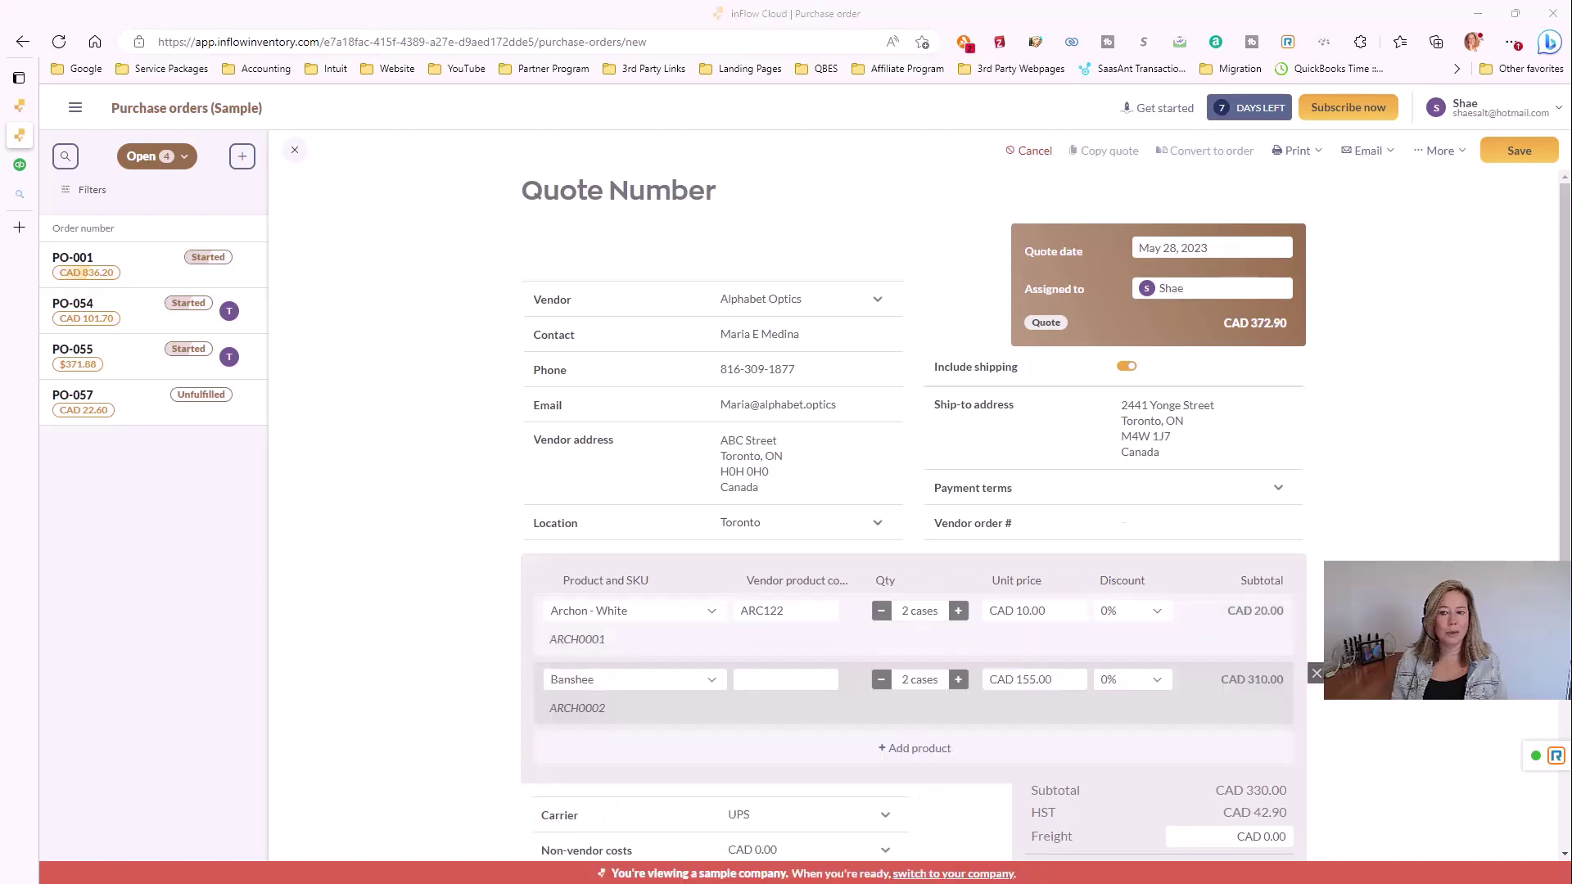
Step: Check the email, print and additional options available for the purchase quote
{"action": "left_click", "coordinate": [1386, 161]}
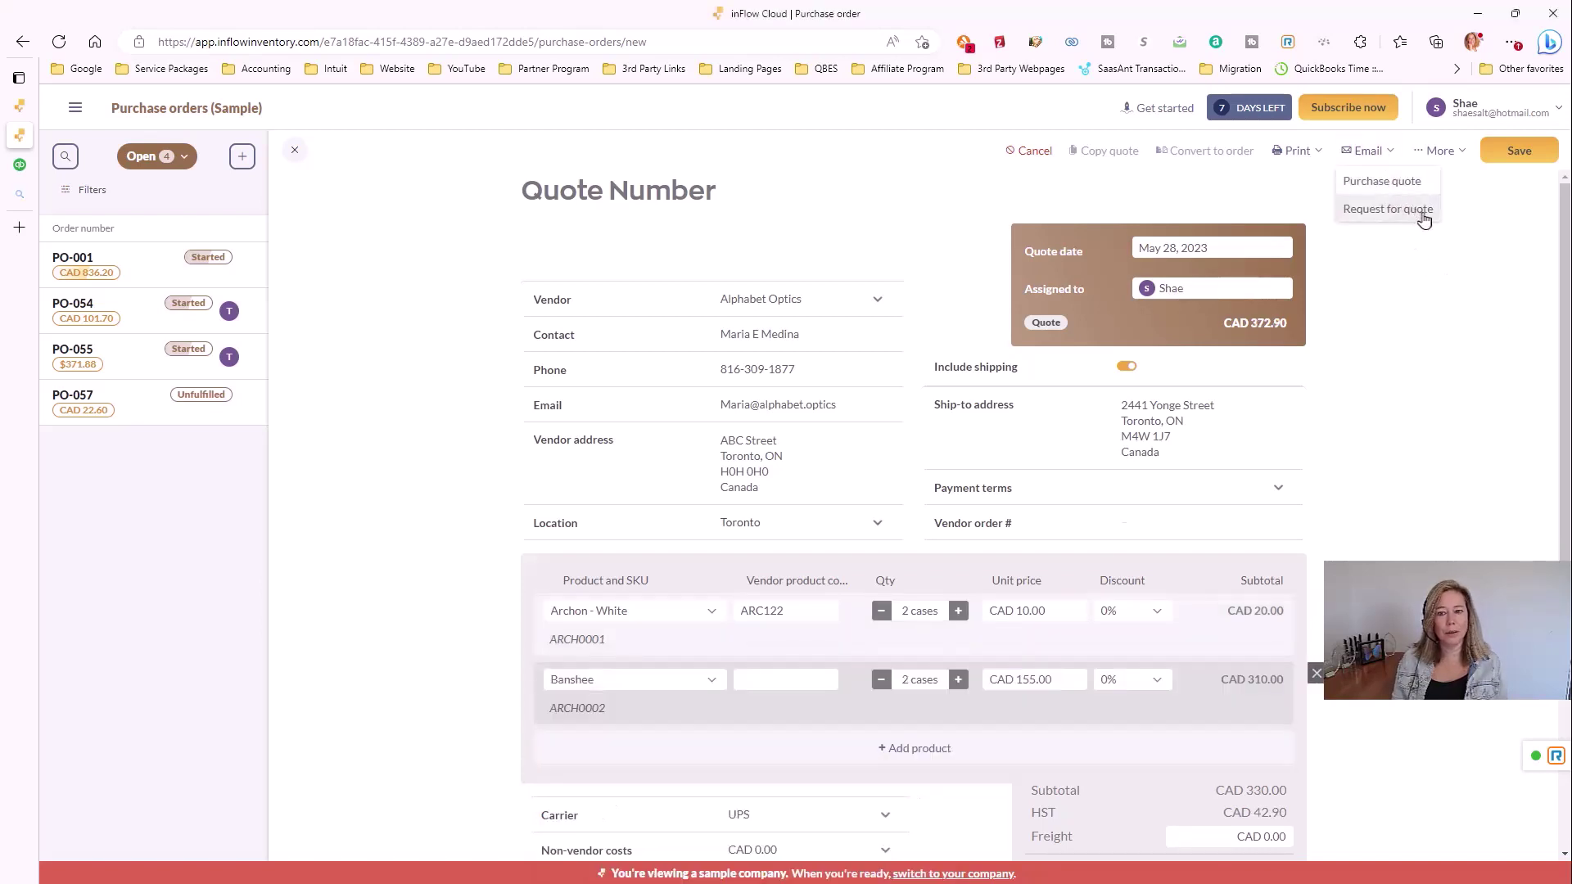
{"action": "left_click", "coordinate": [1319, 157]}
{"action": "left_click", "coordinate": [1319, 158]}
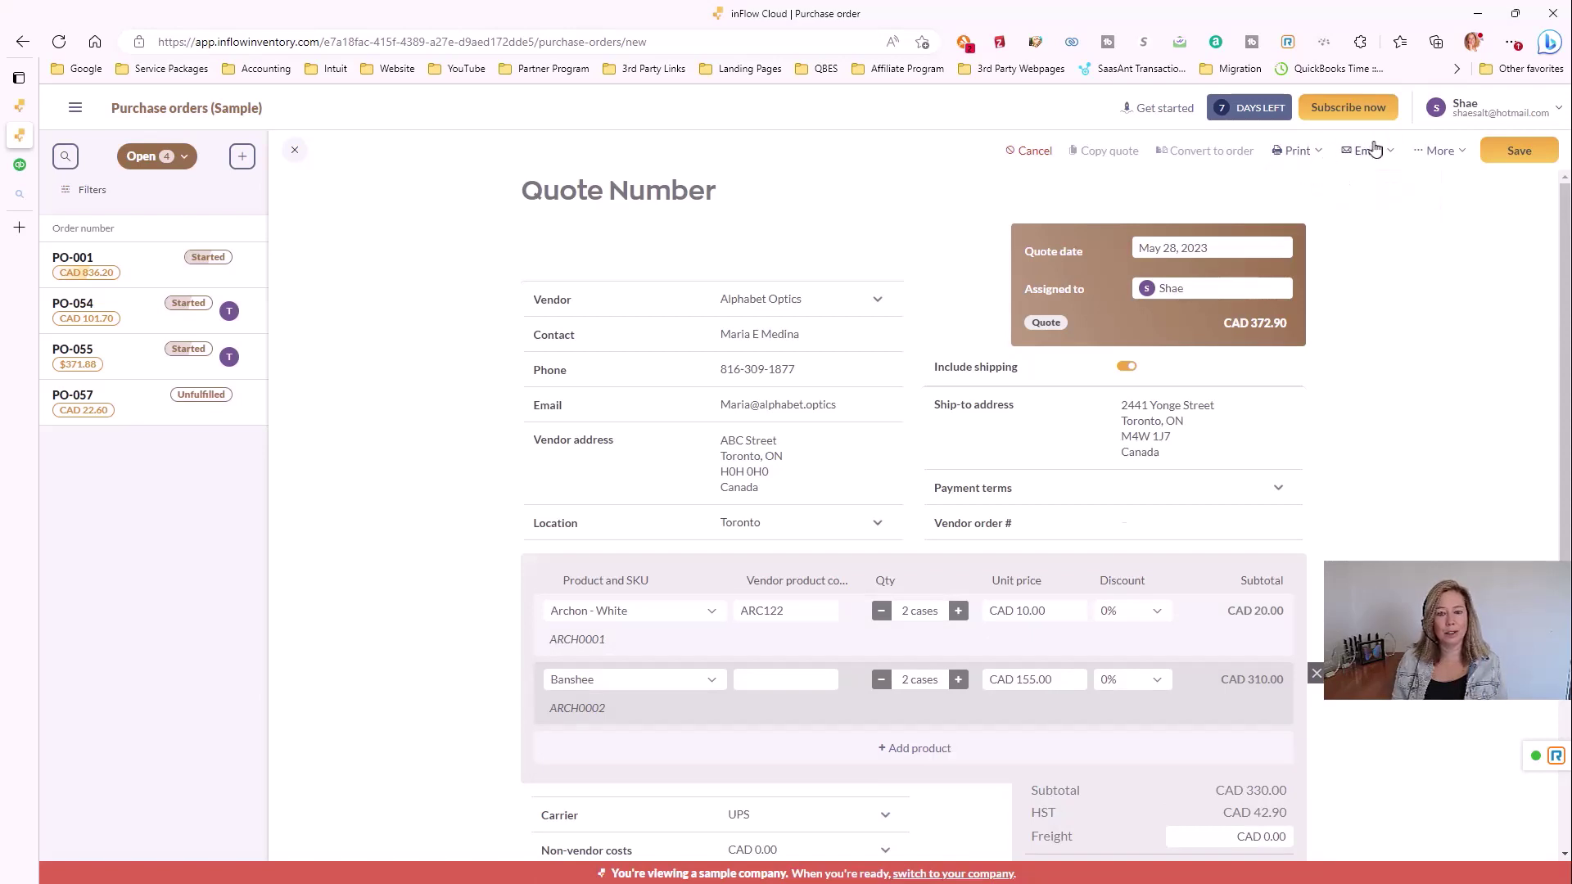
{"action": "left_click", "coordinate": [1395, 154]}
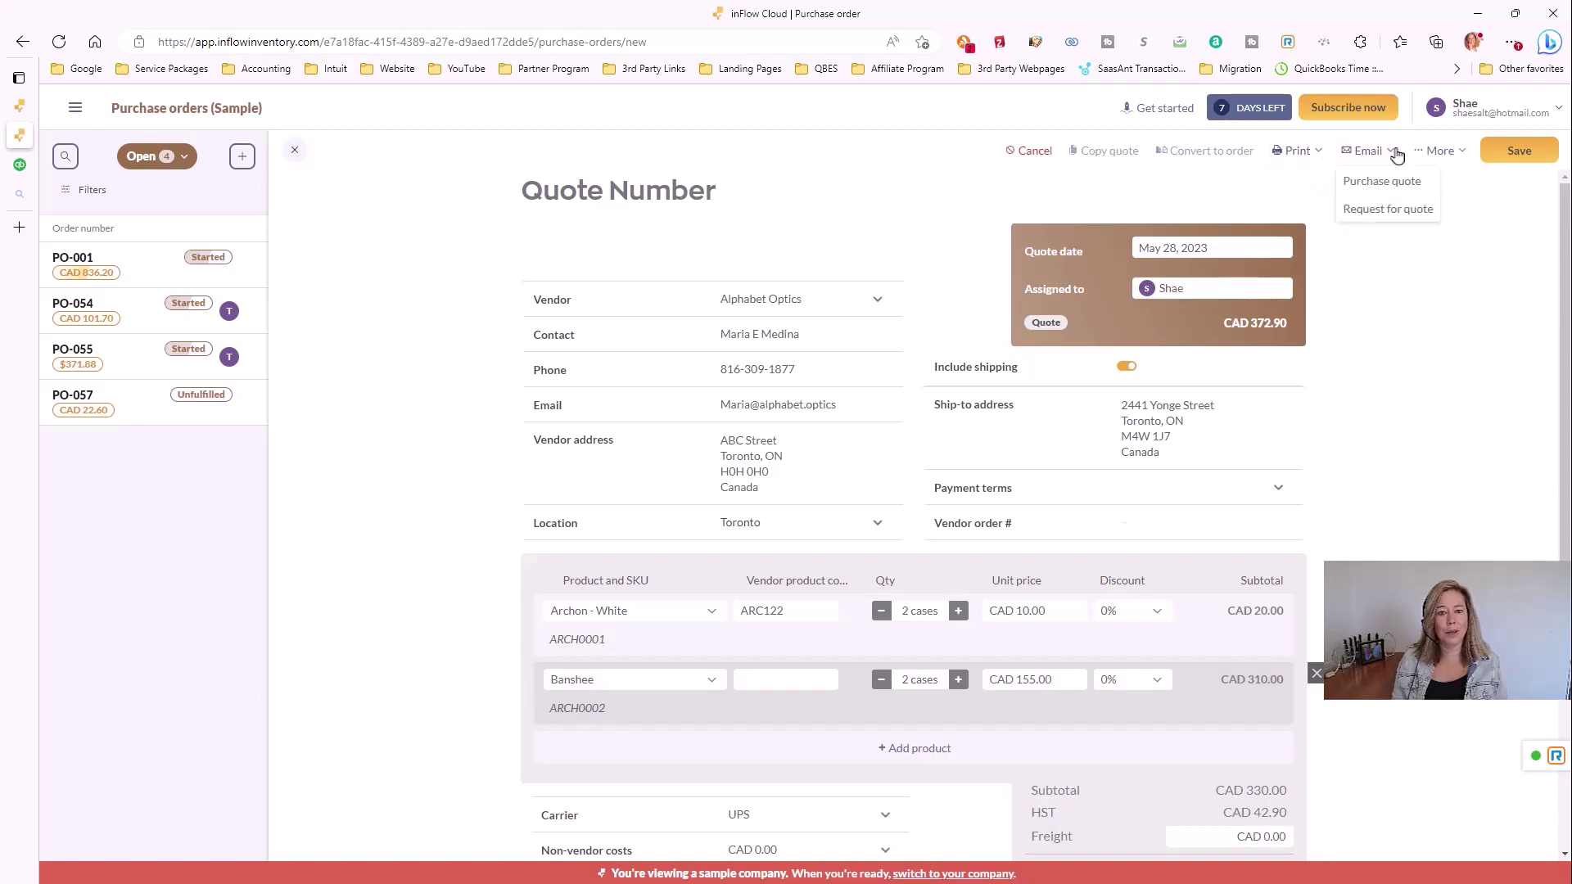
{"action": "left_click", "coordinate": [1462, 154]}
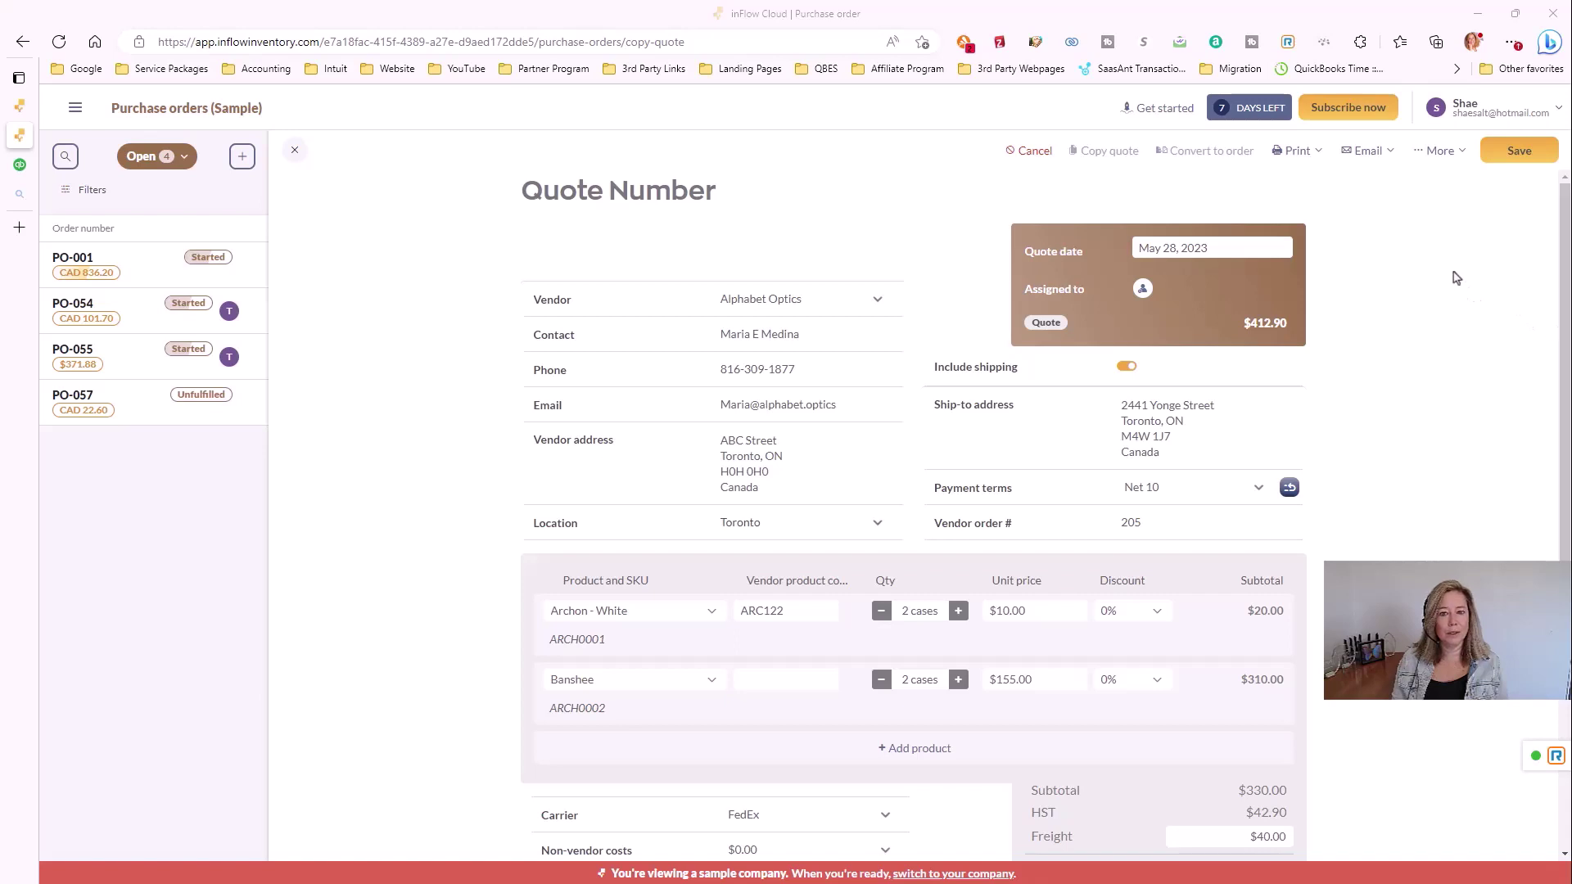
Step: Save the purchase quote and convert it to a purchase order
{"action": "left_click", "coordinate": [1517, 153]}
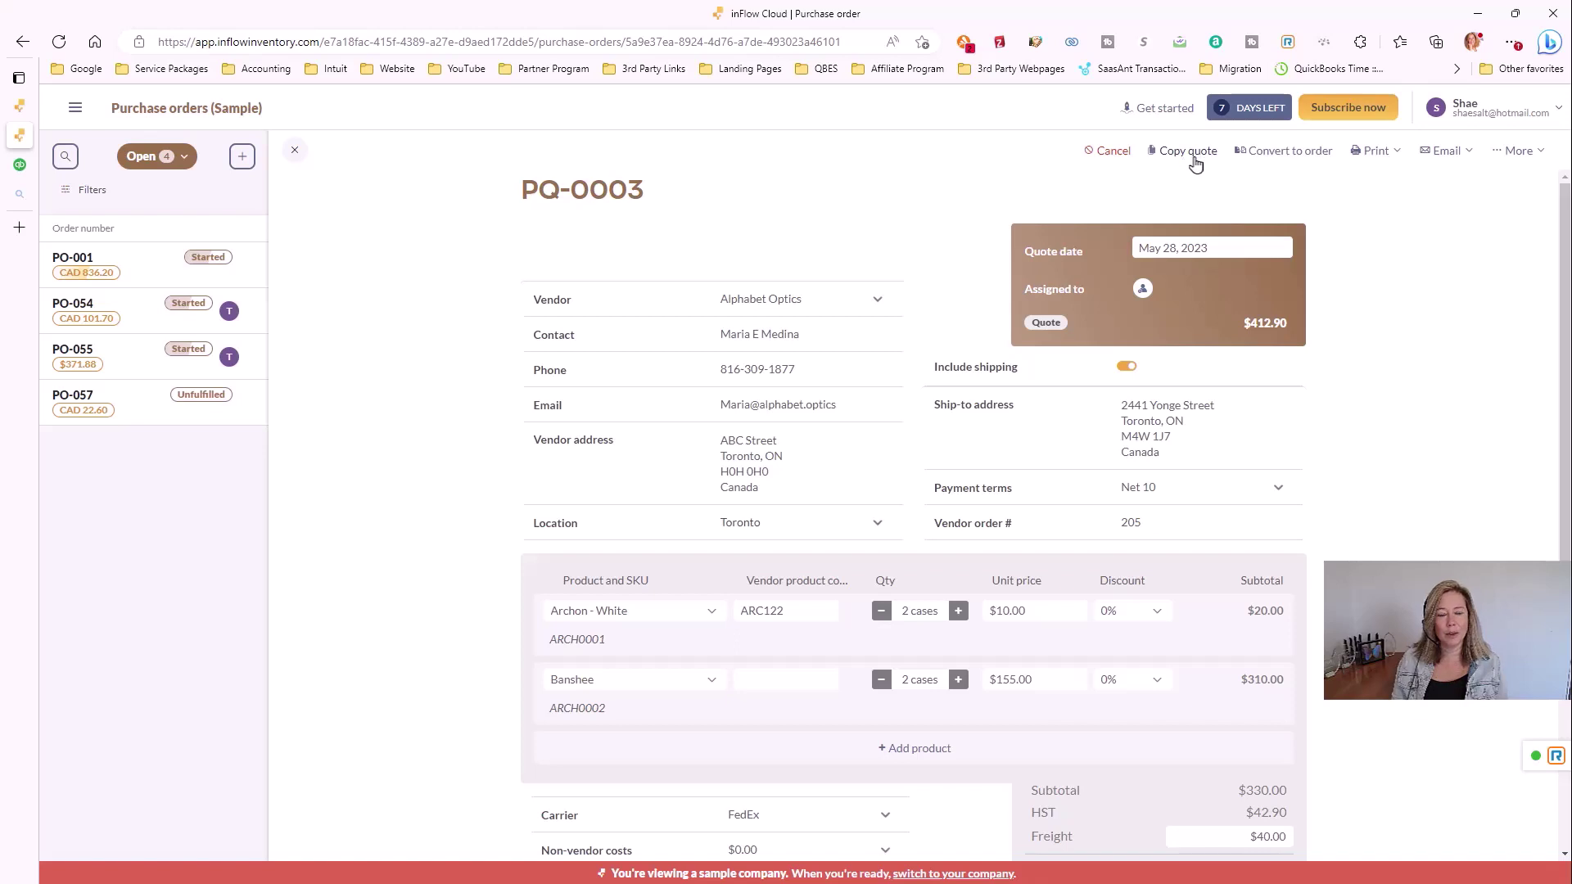
{"action": "left_click", "coordinate": [1285, 151]}
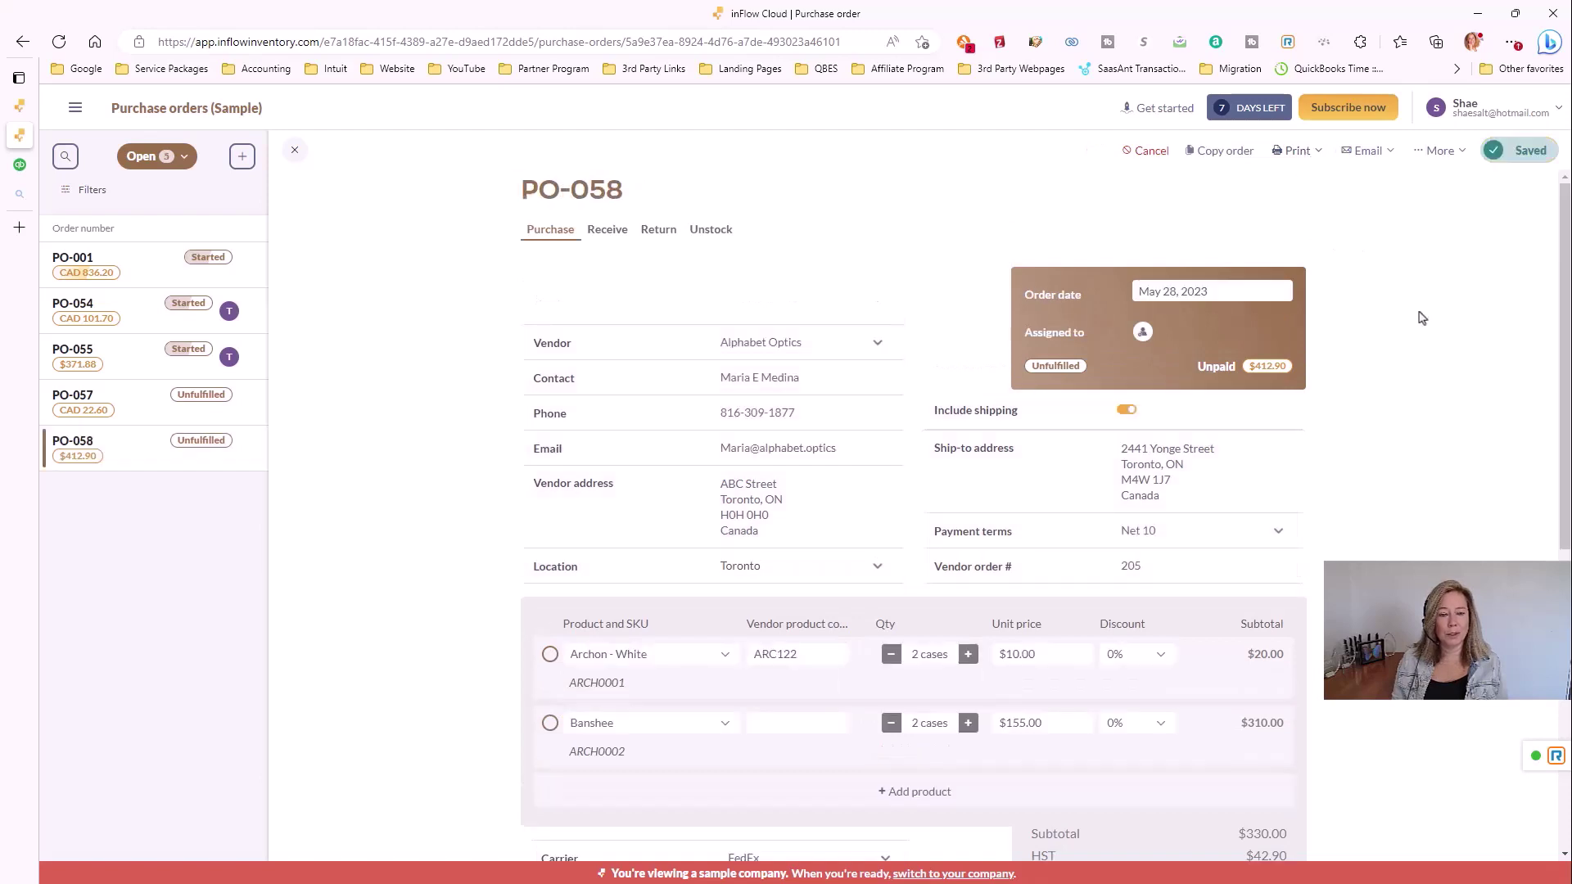
Step: Review the carrier choices and the non-vendor cost options of the new purchase order
{"action": "scroll", "coordinate": [1423, 318], "scroll_direction": "down", "scroll_amount": 1}
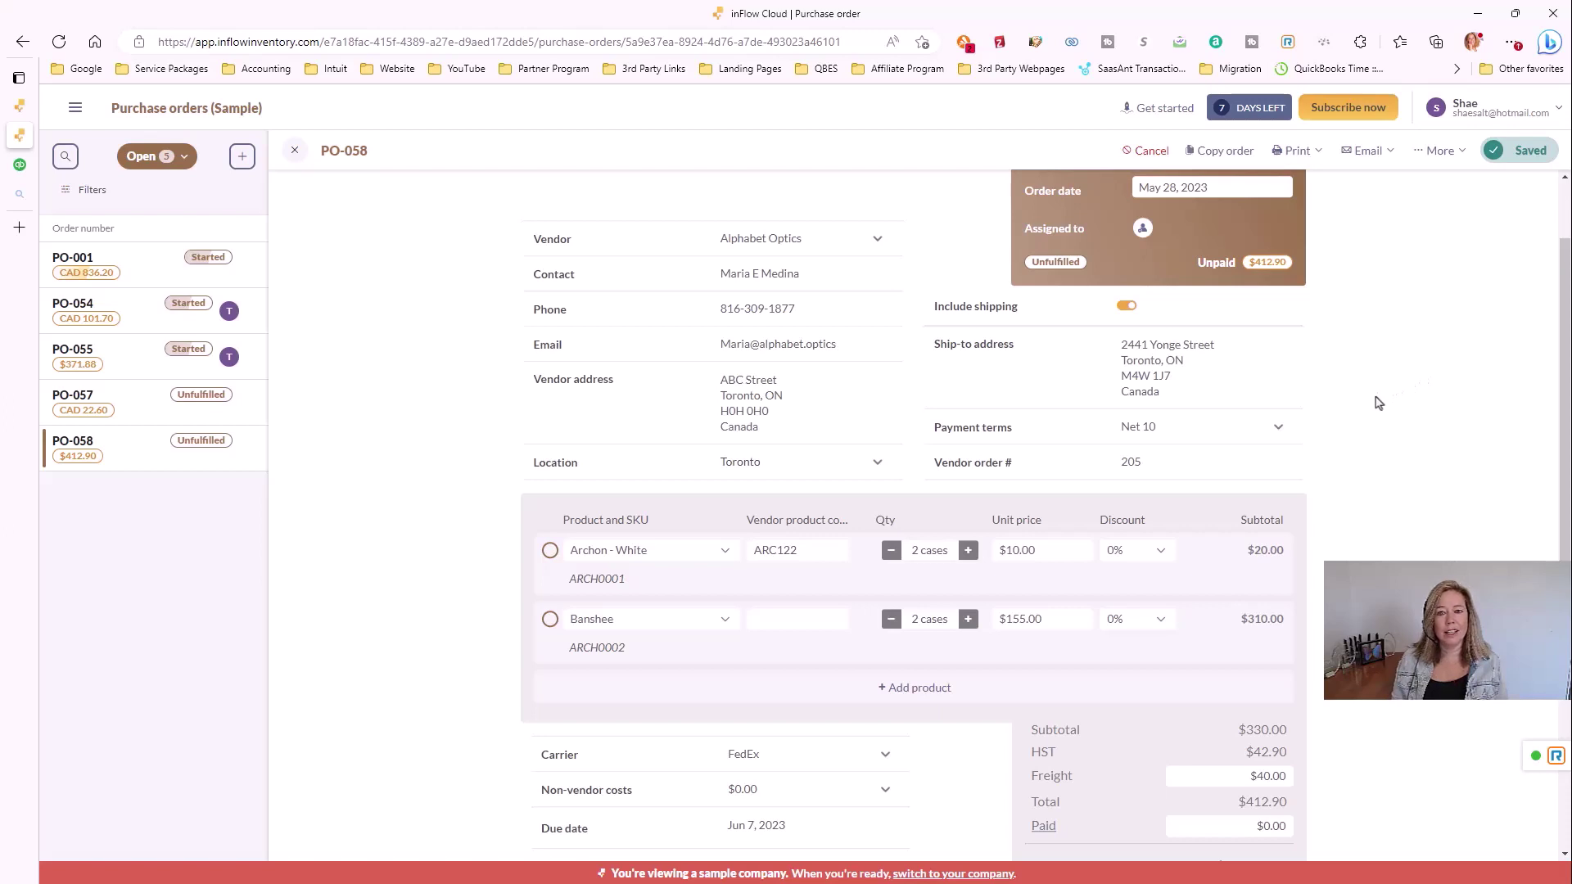
{"action": "scroll", "coordinate": [1373, 398], "scroll_direction": "down", "scroll_amount": 3}
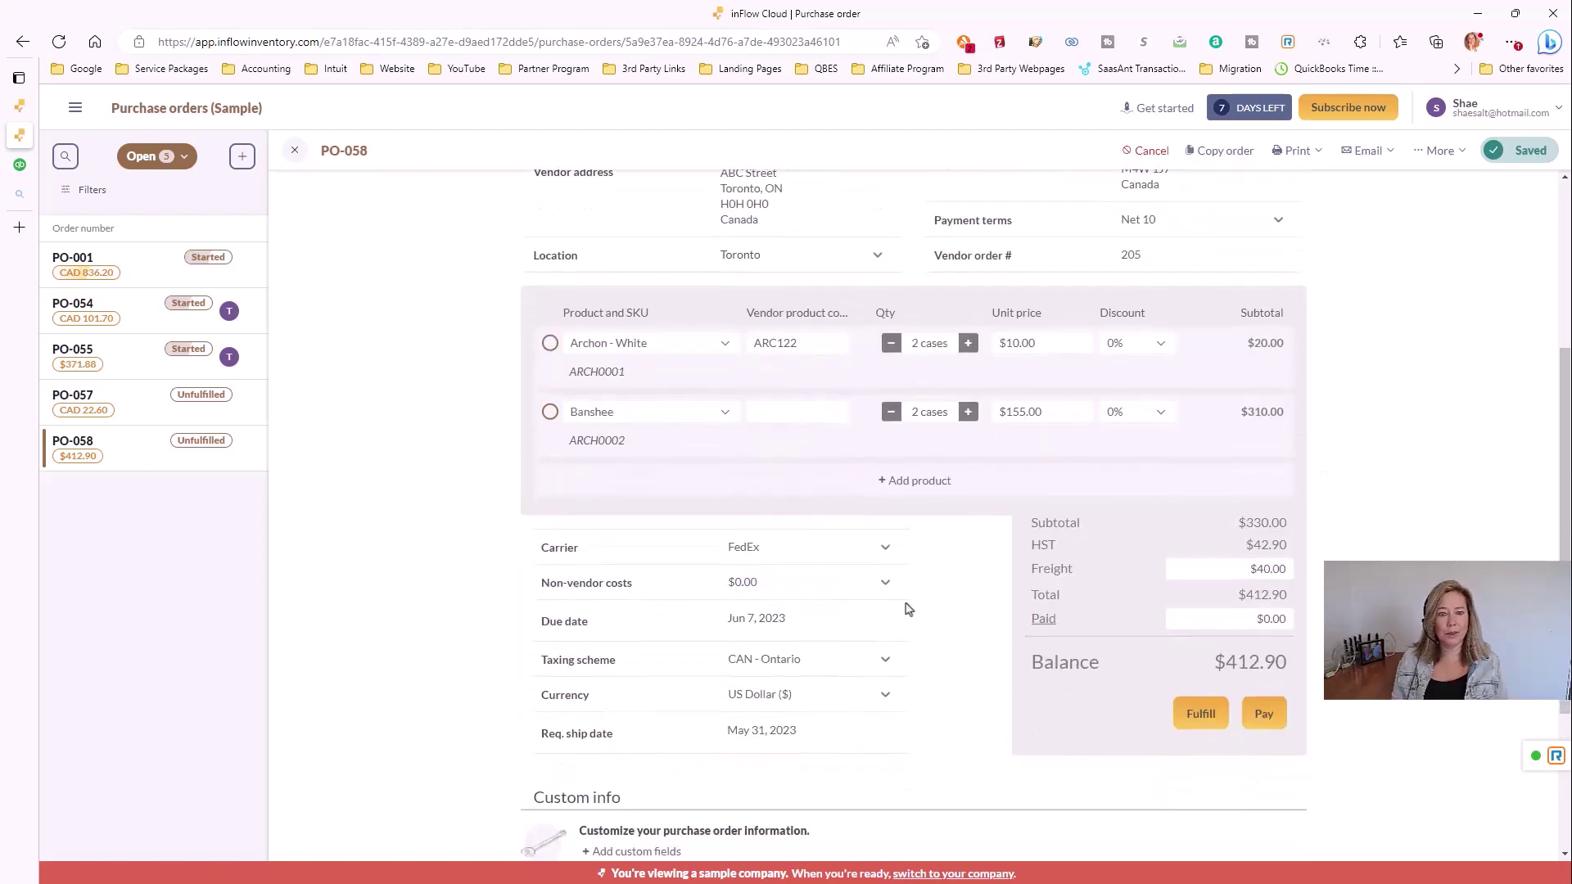
{"action": "left_click", "coordinate": [883, 554]}
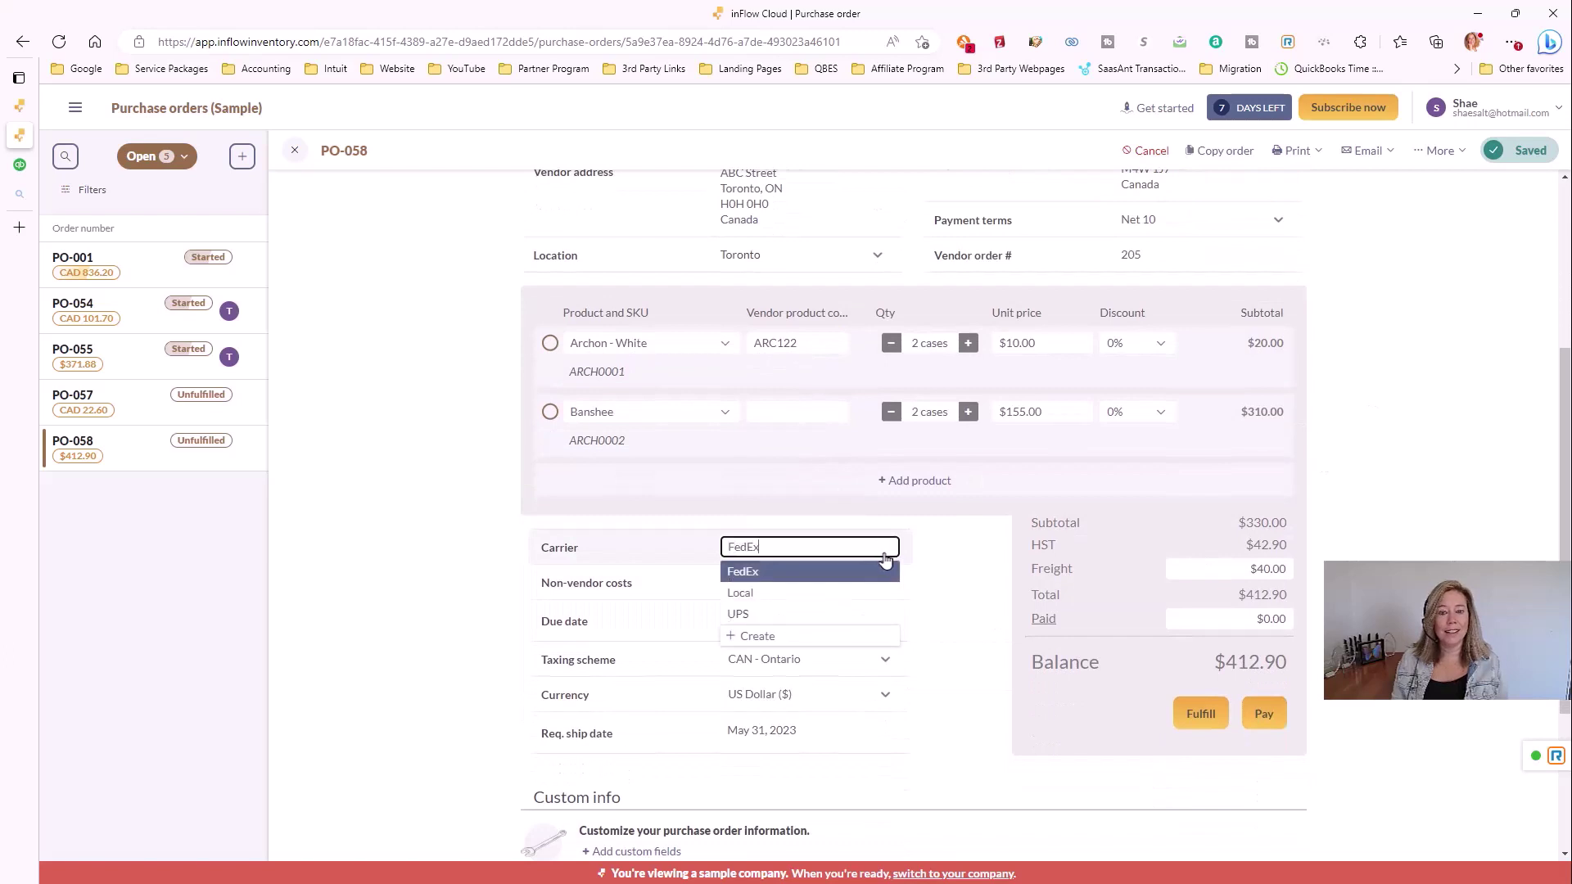
{"action": "left_click", "coordinate": [886, 571]}
{"action": "left_click", "coordinate": [887, 585]}
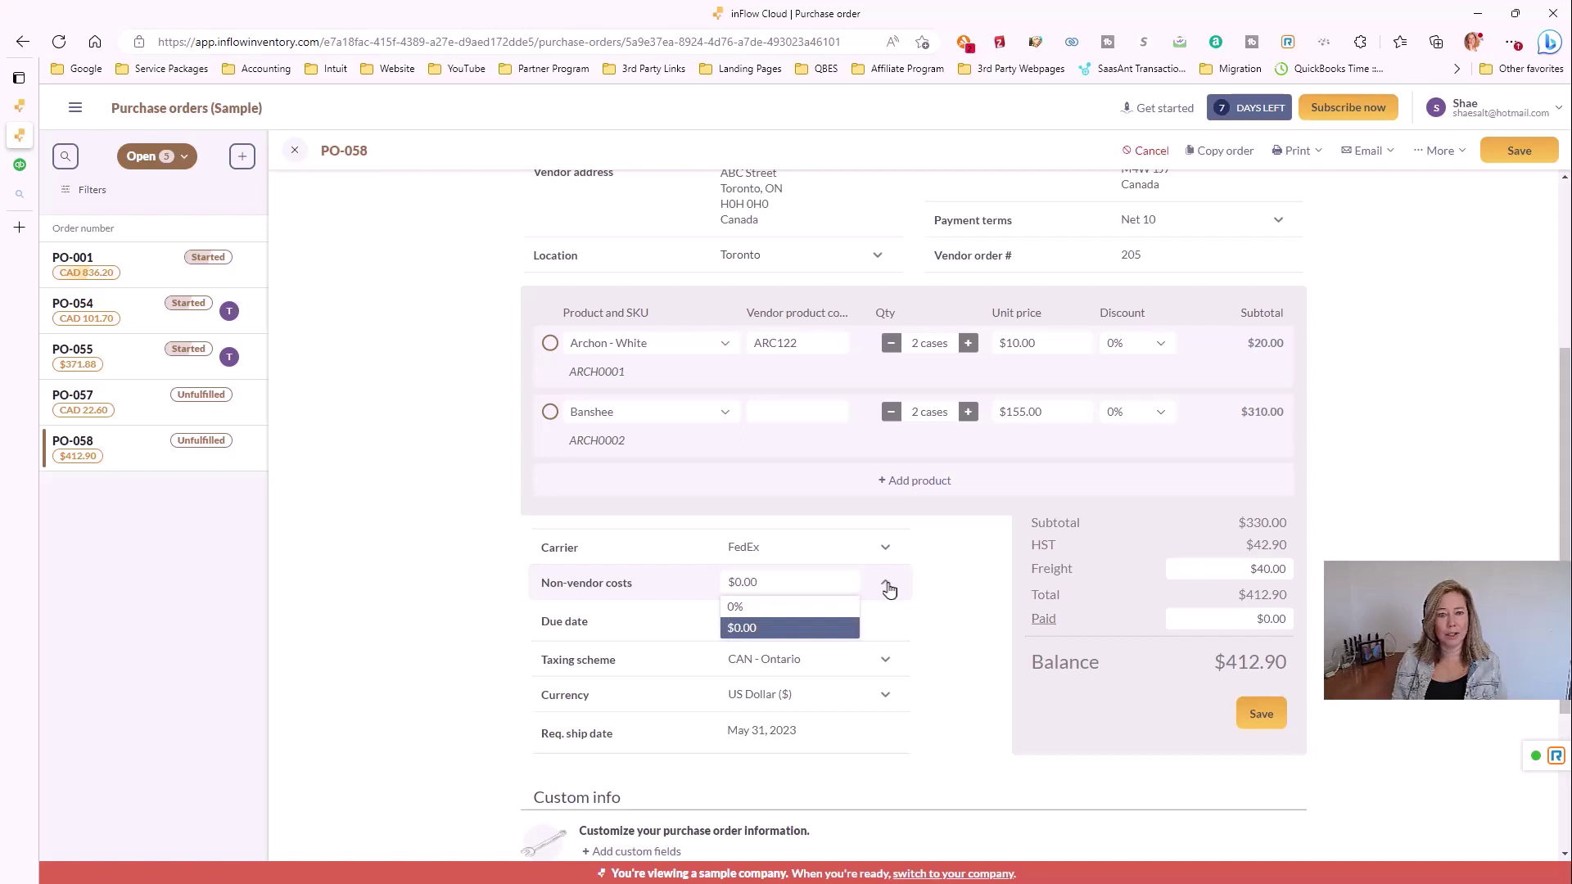
{"action": "left_click", "coordinate": [887, 584]}
{"action": "left_click", "coordinate": [887, 585]}
{"action": "left_click", "coordinate": [943, 604]}
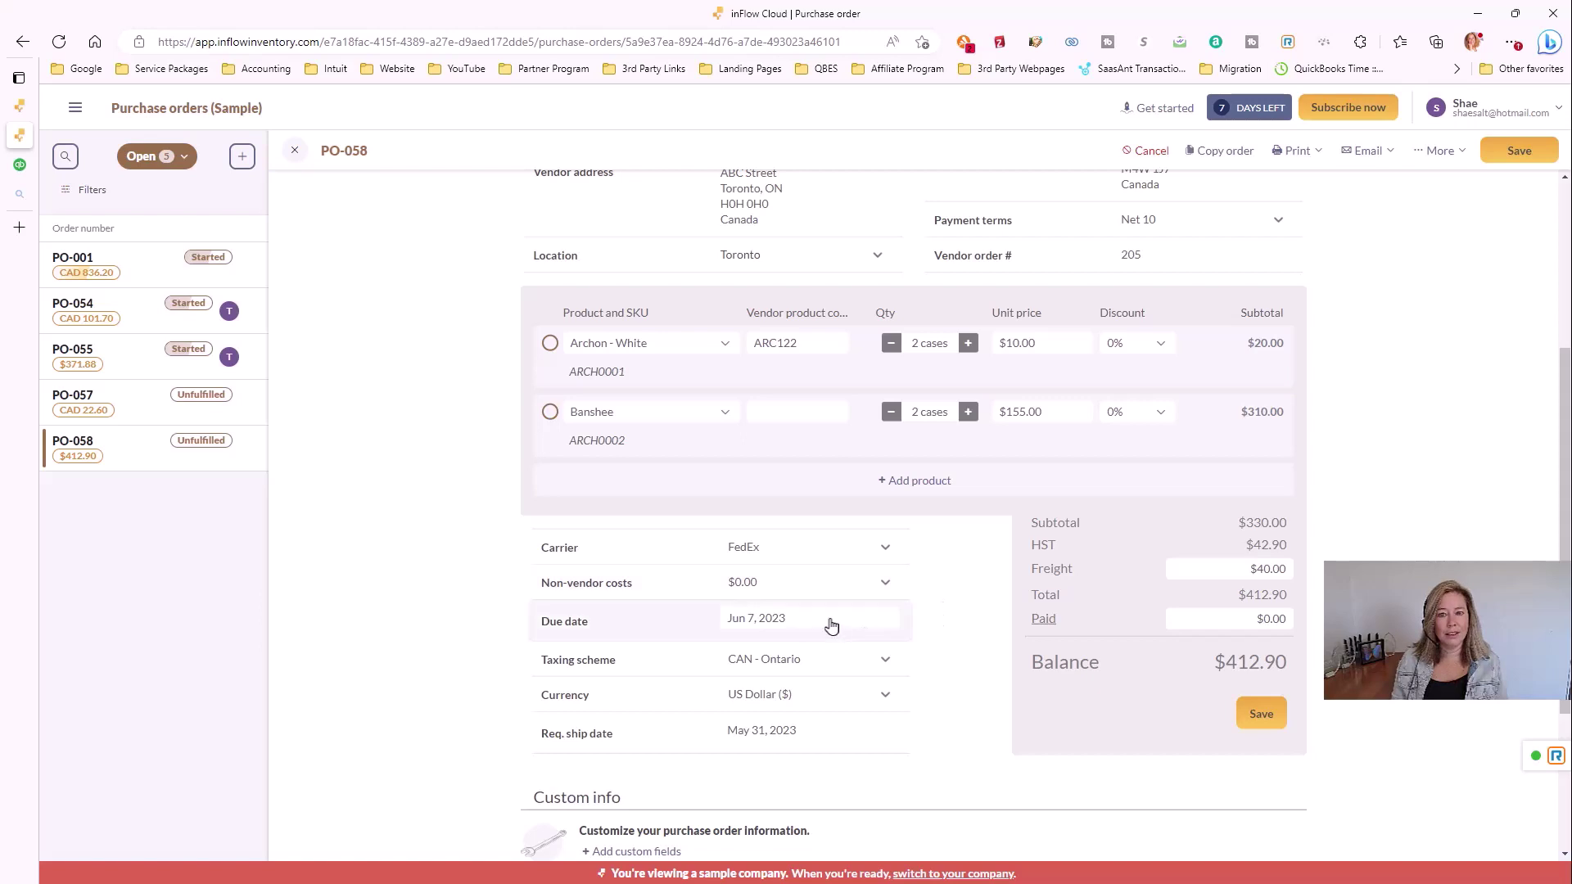
Step: Look through the purchase order's taxing scheme, currency and requested ship date options, keeping the existing selections
{"action": "left_click", "coordinate": [884, 660]}
{"action": "left_click", "coordinate": [969, 639]}
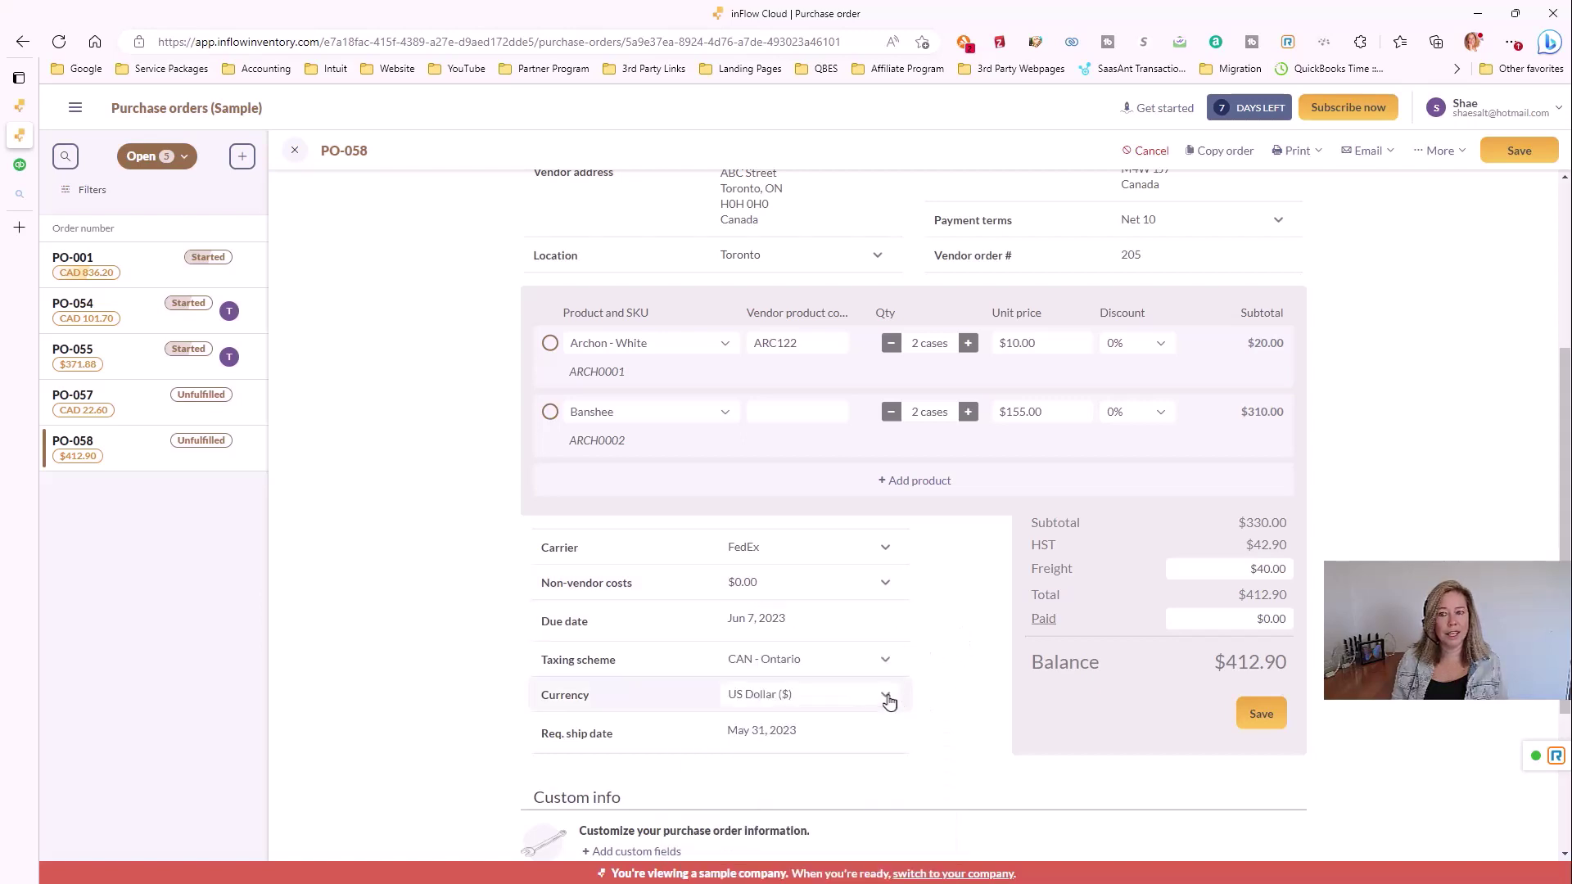
{"action": "left_click", "coordinate": [886, 695]}
{"action": "left_click", "coordinate": [950, 675]}
{"action": "left_click", "coordinate": [892, 731]}
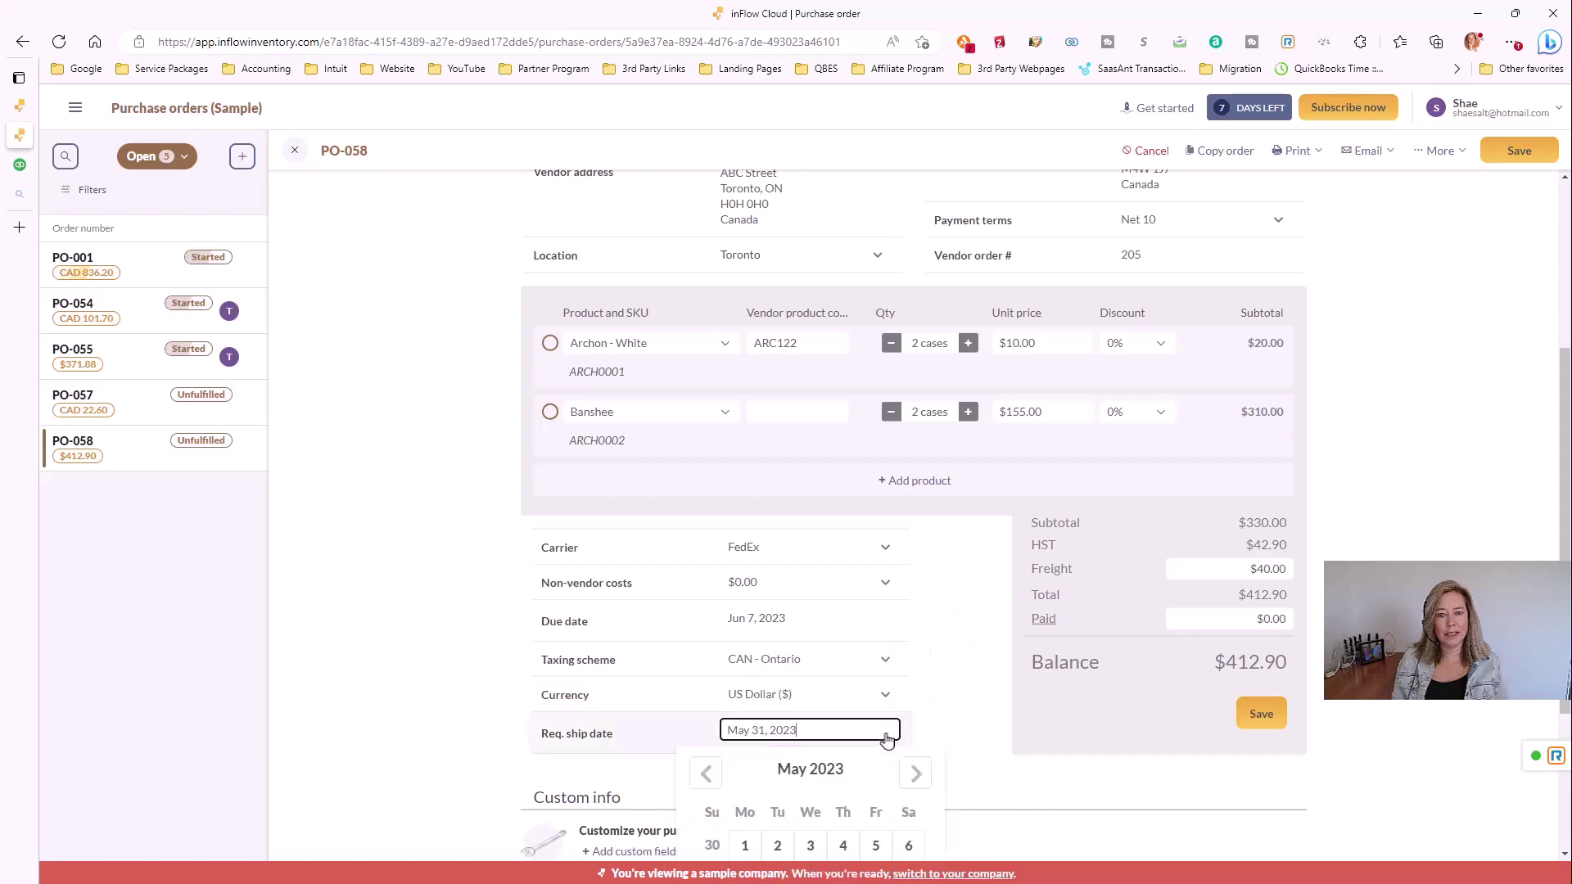
{"action": "left_click", "coordinate": [964, 691]}
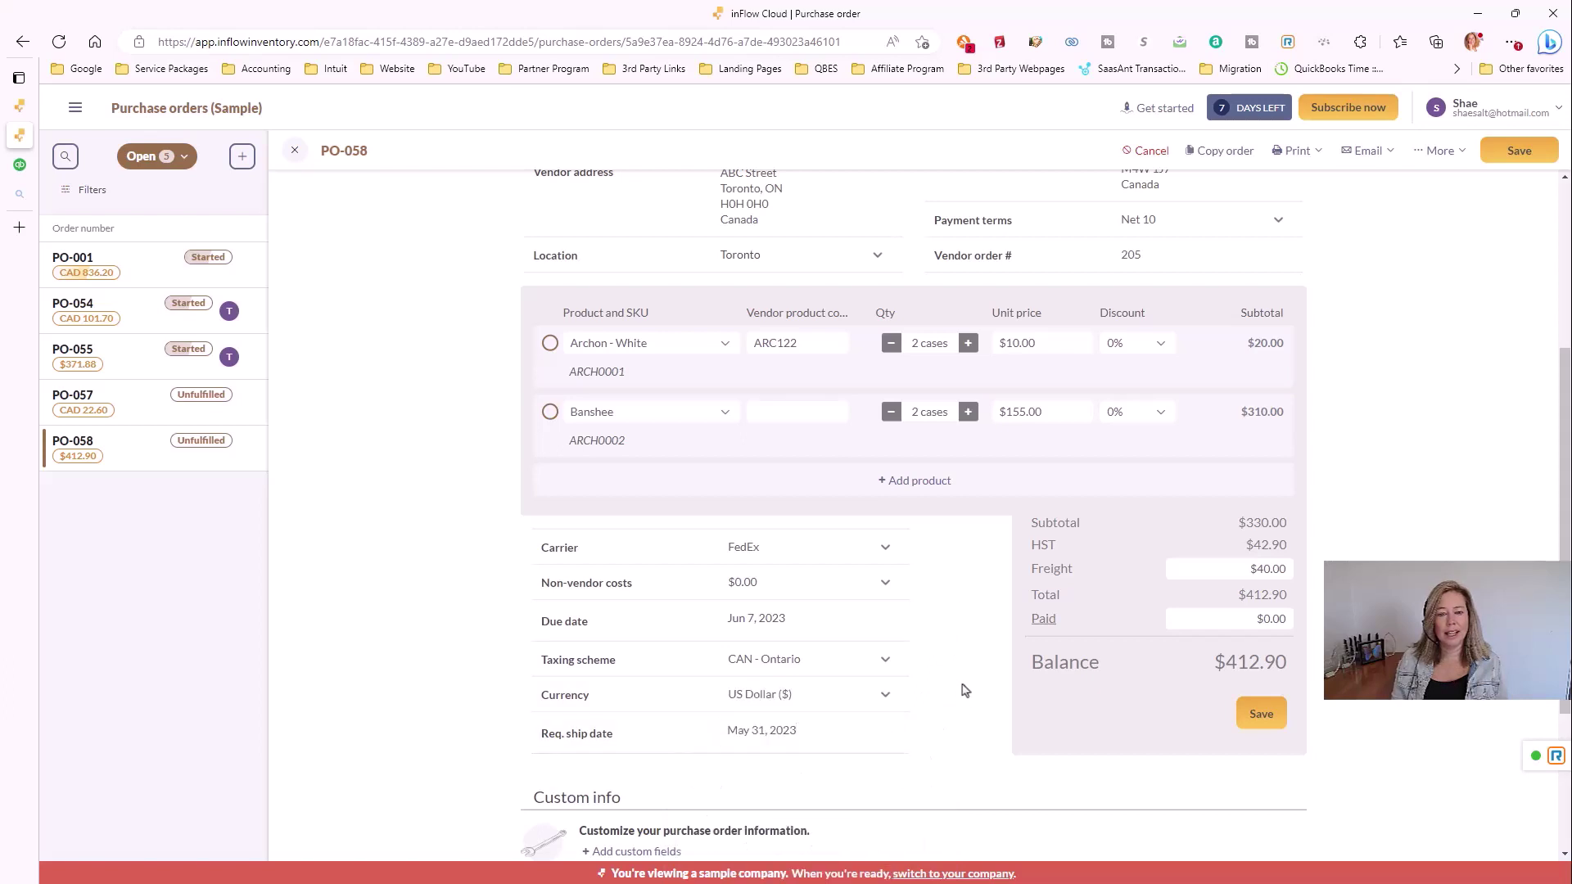
Step: Examine the purchase order's custom fields setup without saving it, check the remarks area and return to the order header
{"action": "scroll", "coordinate": [964, 691], "scroll_direction": "down", "scroll_amount": 1}
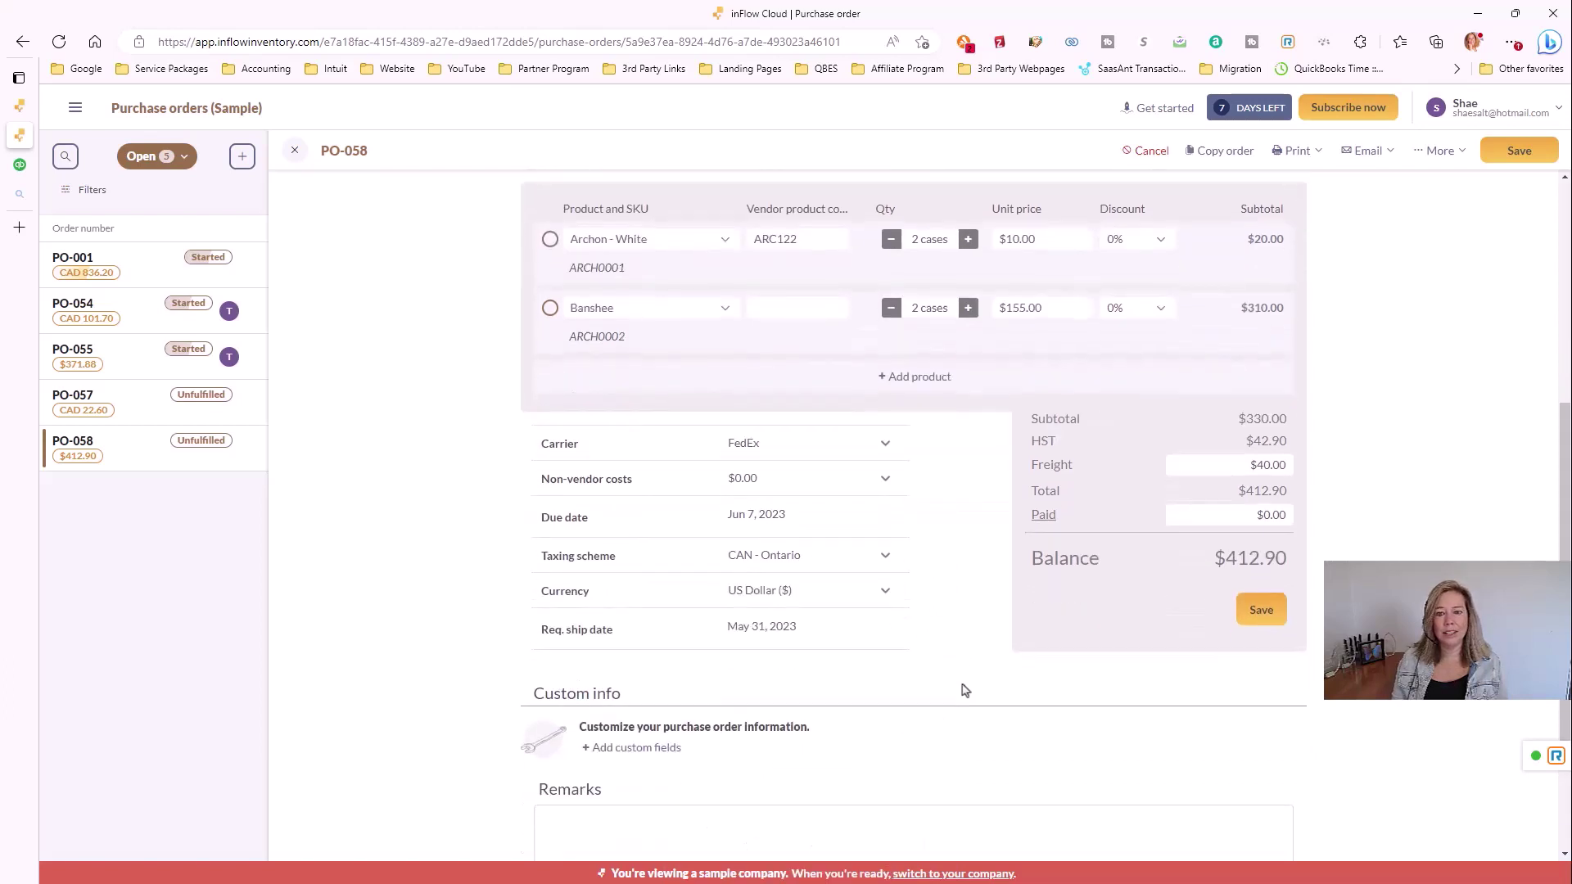
{"action": "scroll", "coordinate": [964, 691], "scroll_direction": "down", "scroll_amount": 1}
{"action": "left_click", "coordinate": [655, 645]}
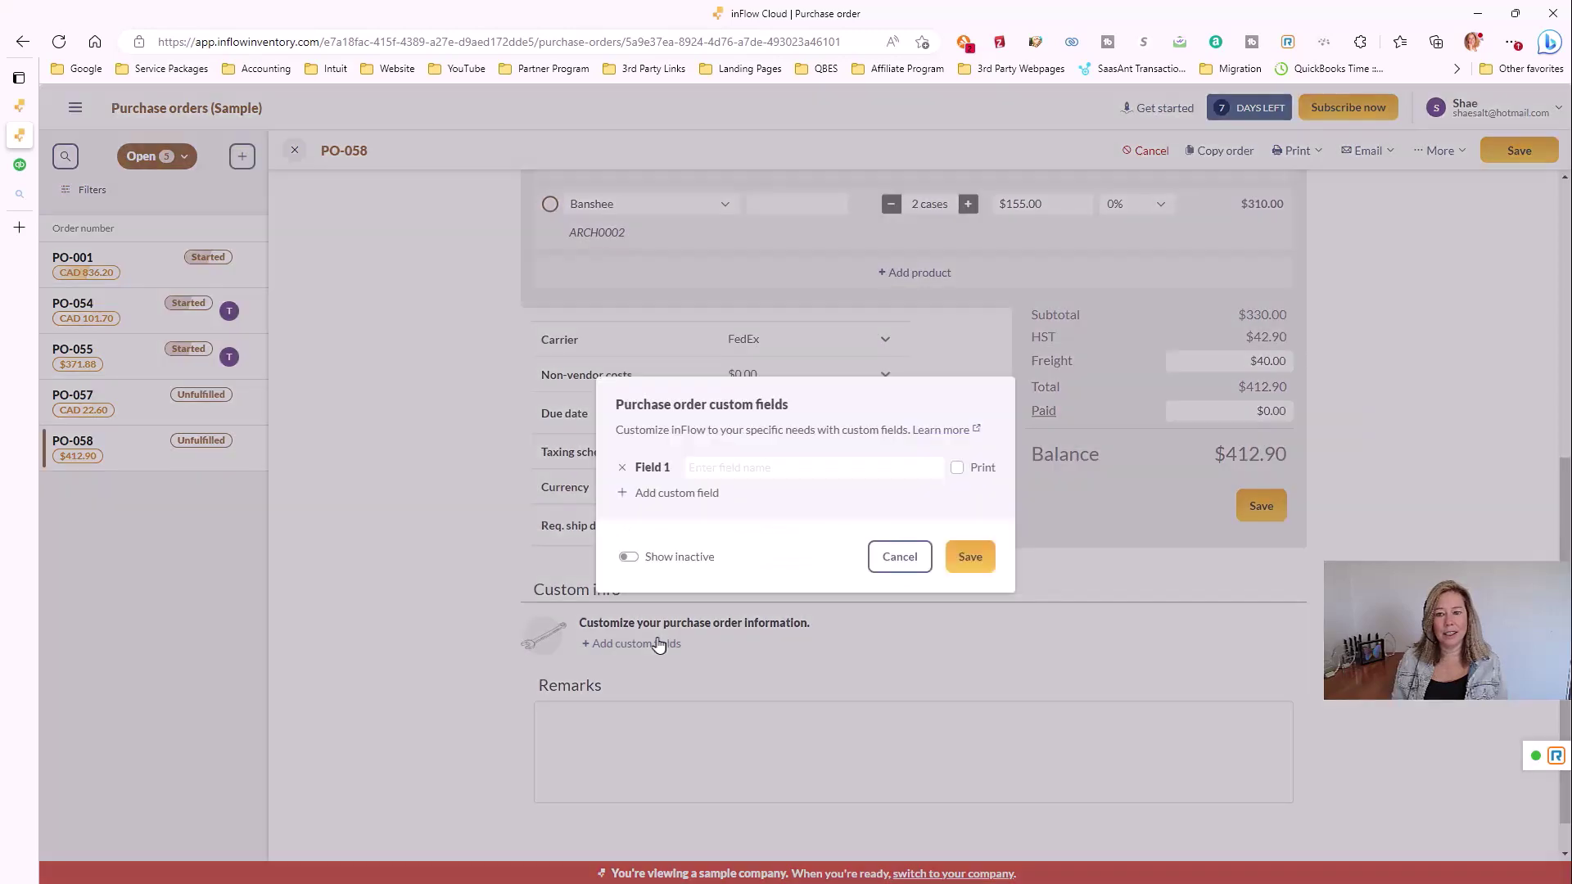
{"action": "left_click", "coordinate": [899, 557]}
{"action": "left_click", "coordinate": [720, 708]}
{"action": "scroll", "coordinate": [912, 656], "scroll_direction": "down", "scroll_amount": 1}
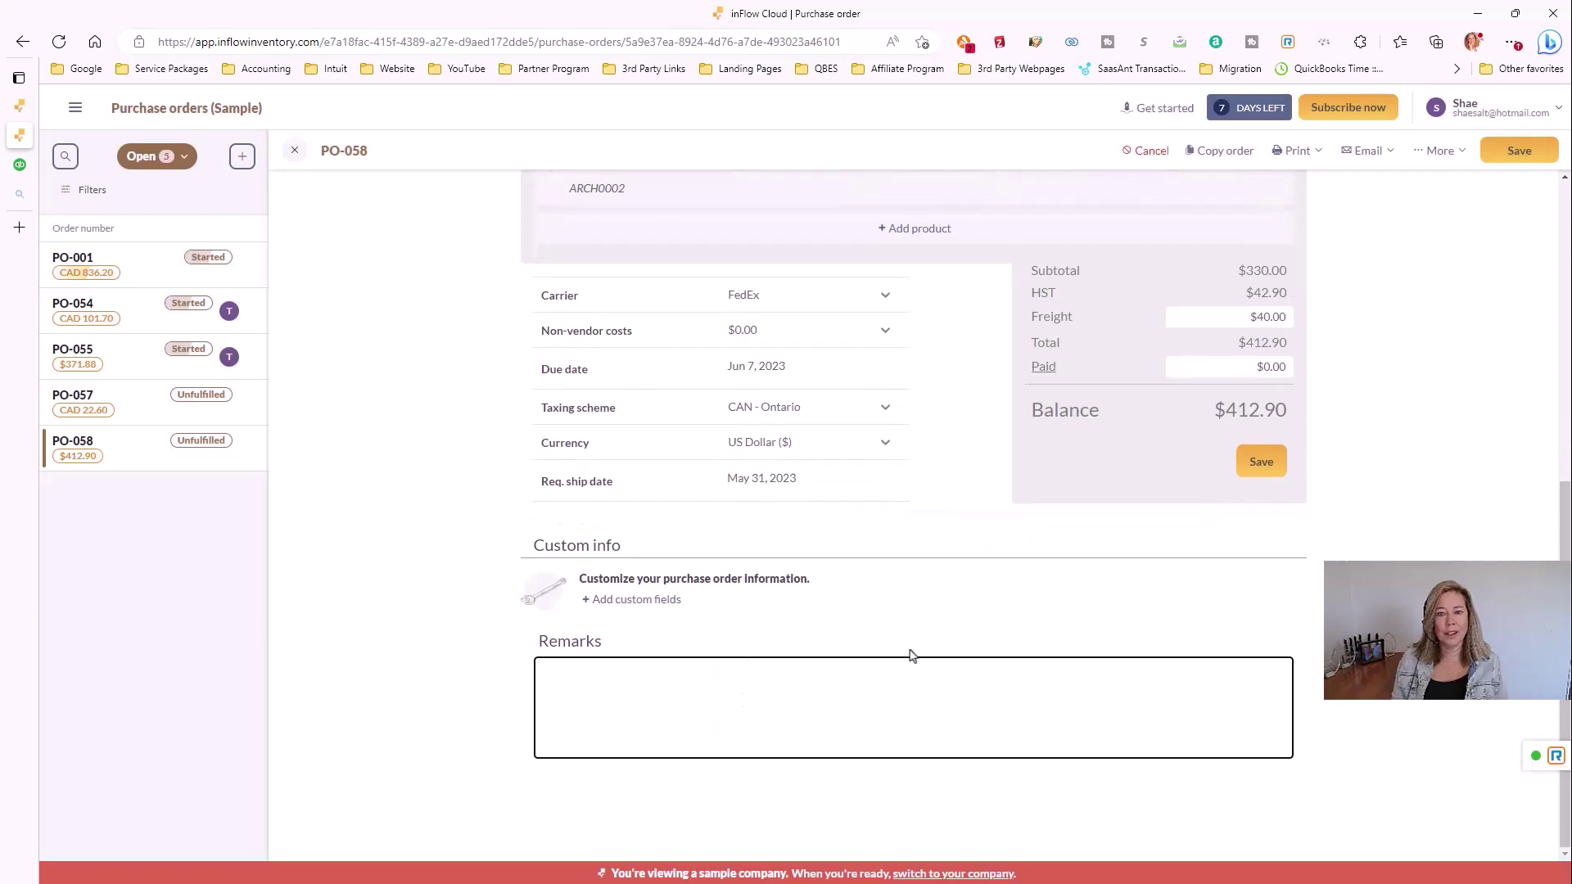
{"action": "scroll", "coordinate": [1078, 617], "scroll_direction": "up", "scroll_amount": 3}
{"action": "scroll", "coordinate": [1078, 618], "scroll_direction": "up", "scroll_amount": 3}
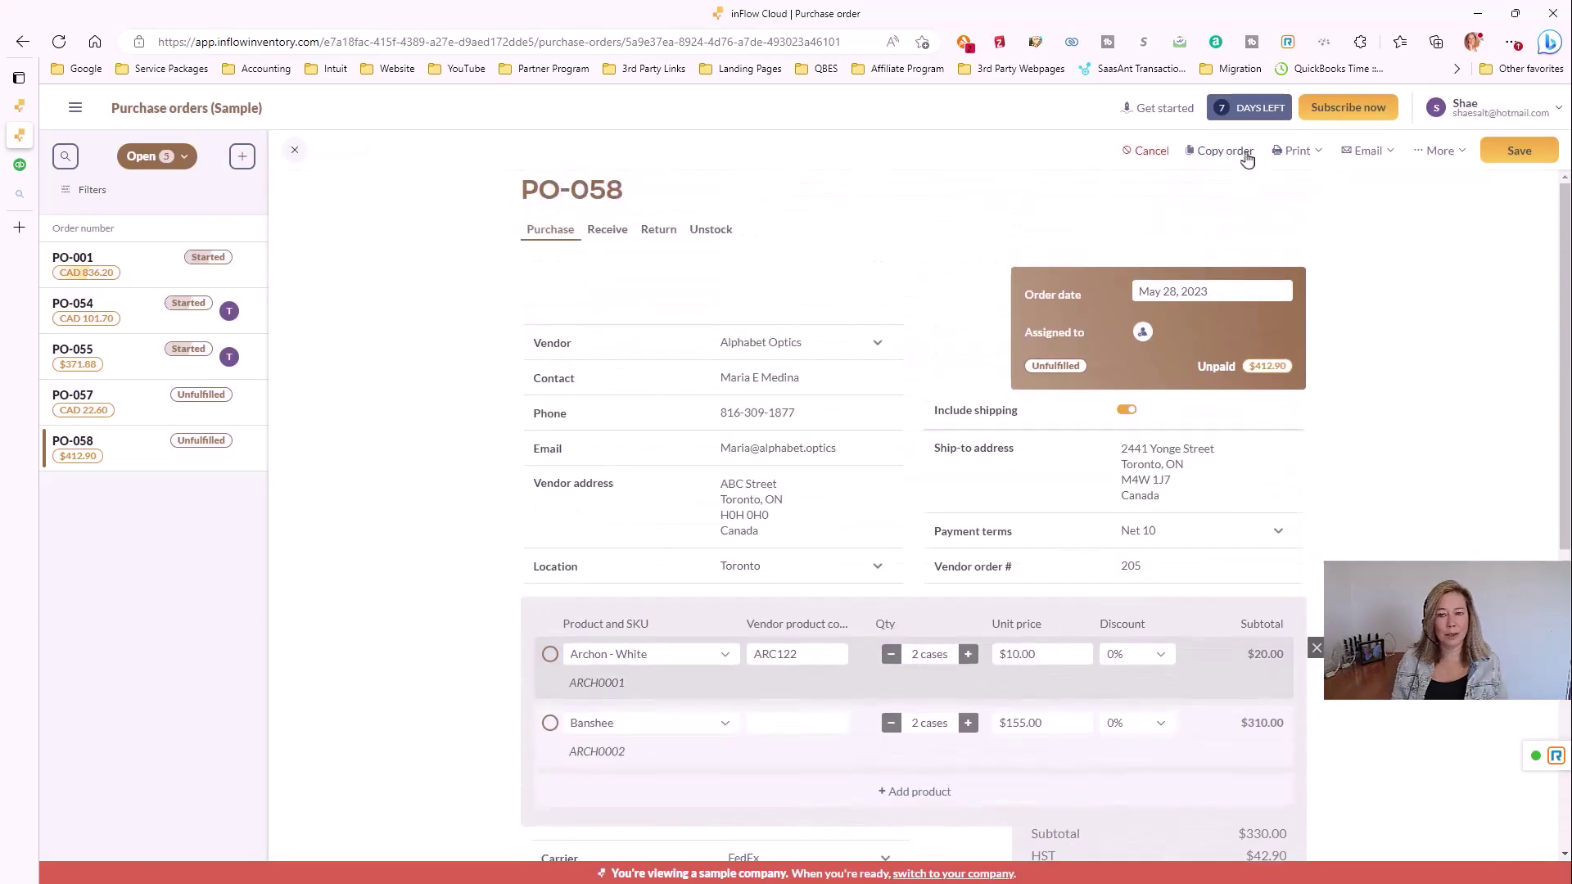
Step: Review the print, email and additional action options available for the purchase order without choosing any
{"action": "left_click", "coordinate": [1307, 155]}
{"action": "left_click", "coordinate": [1310, 156]}
{"action": "left_click", "coordinate": [1379, 155]}
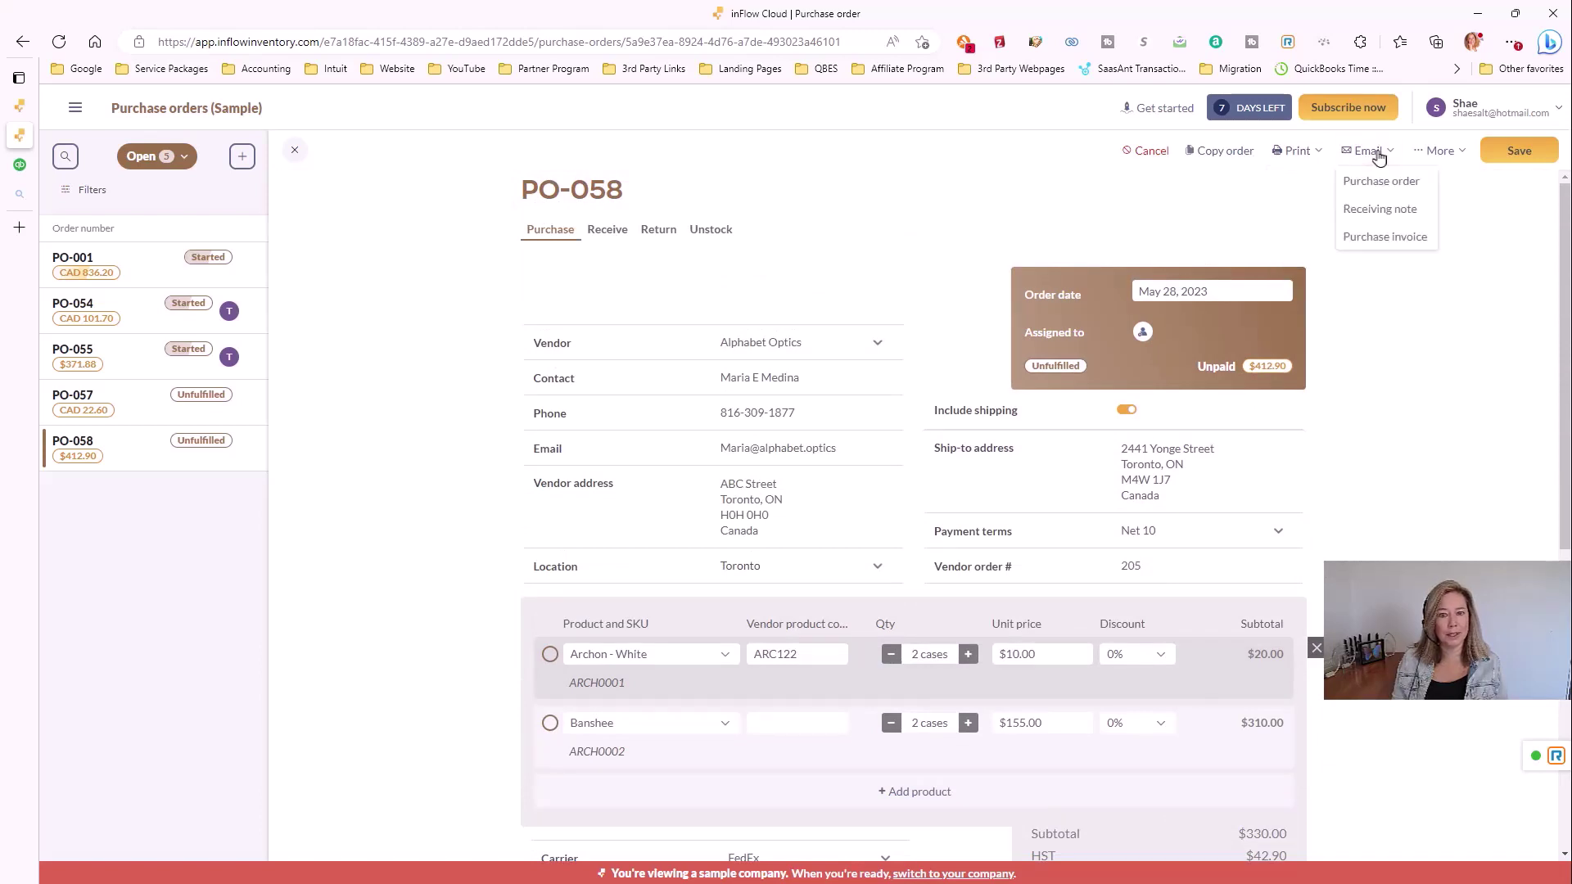
{"action": "left_click", "coordinate": [1378, 155]}
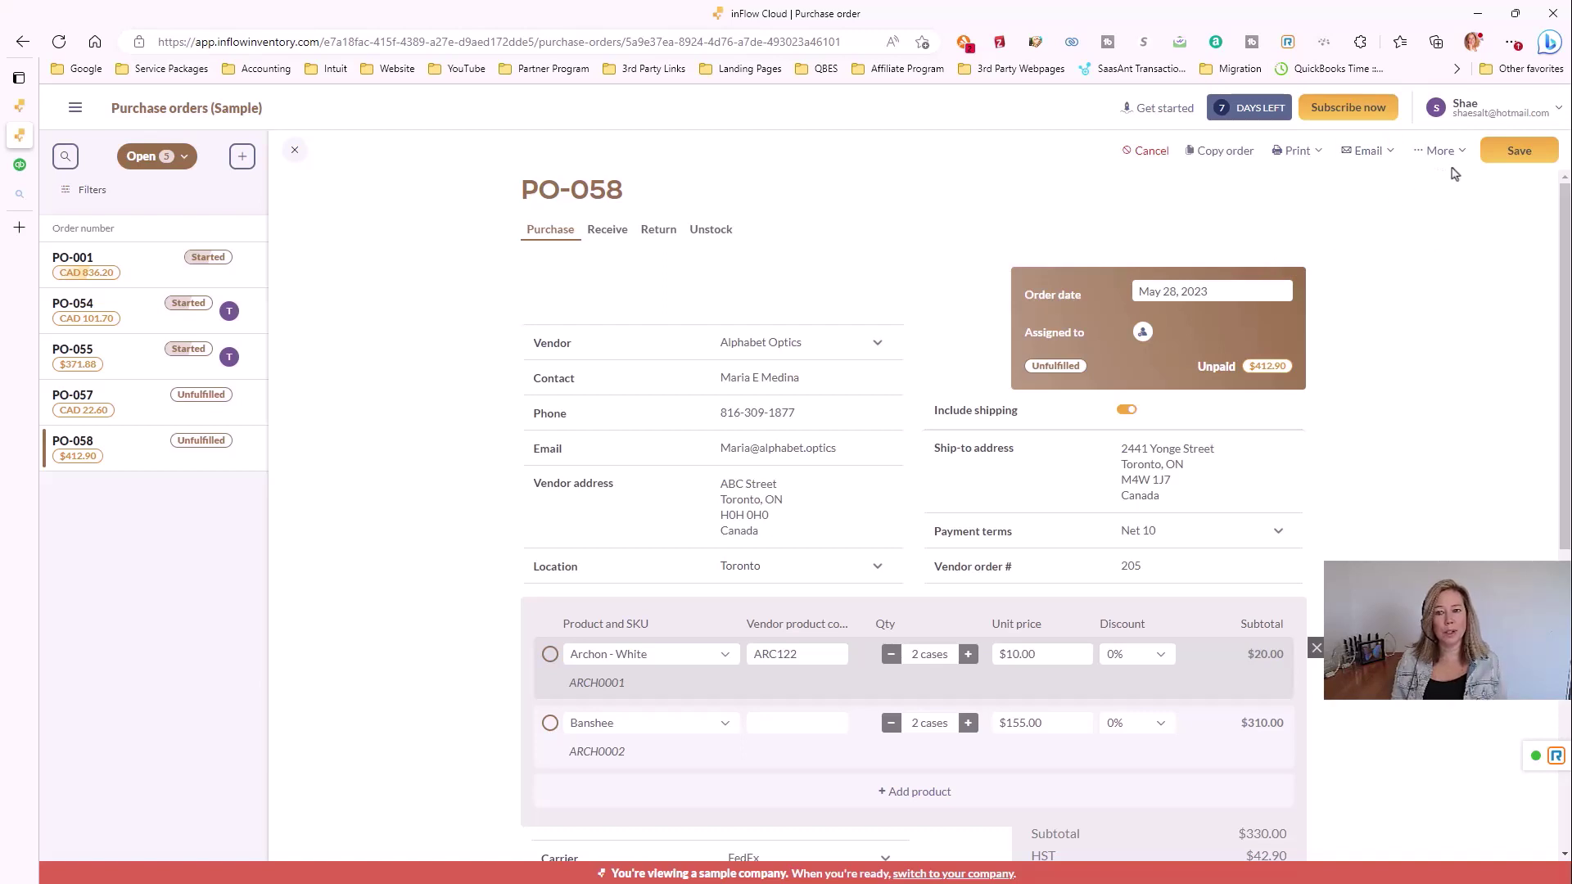
{"action": "left_click", "coordinate": [1315, 154]}
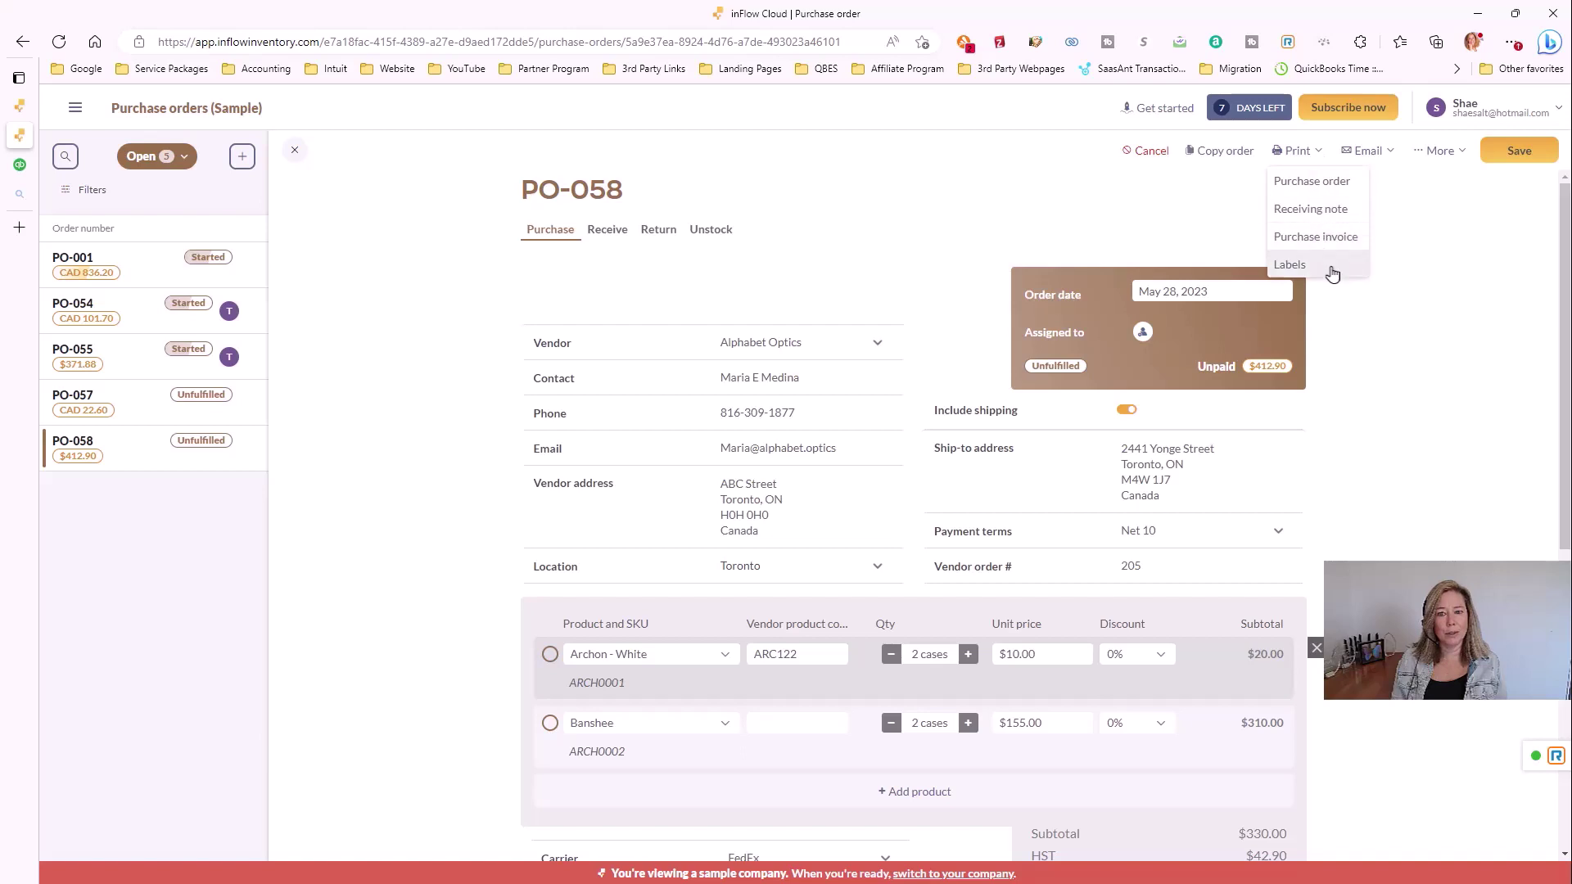
{"action": "left_click", "coordinate": [1458, 154]}
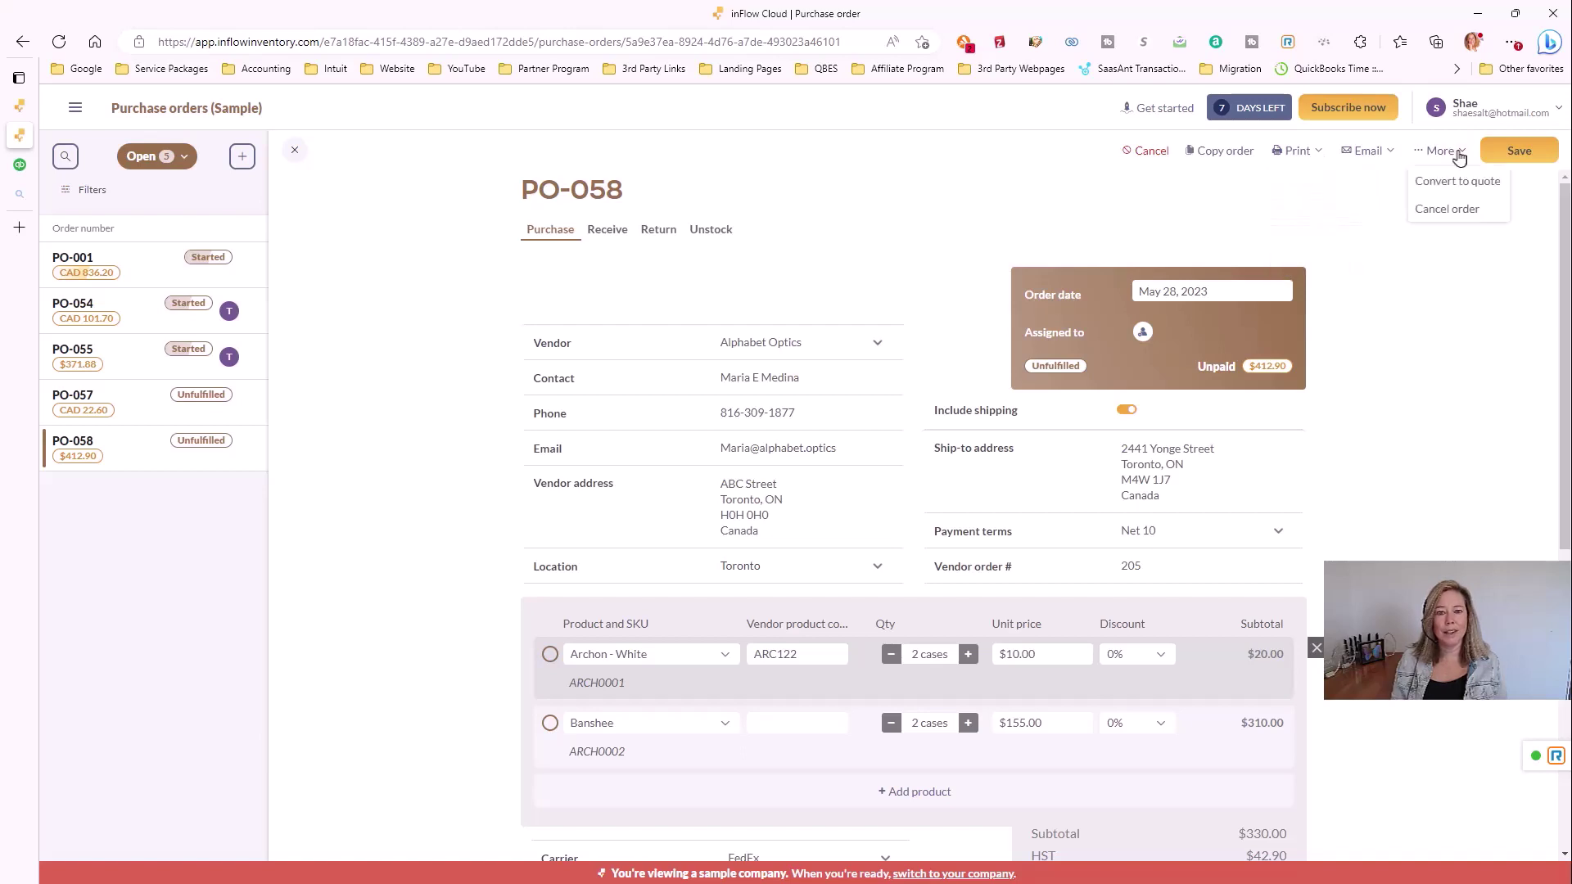
{"action": "left_click", "coordinate": [1470, 266]}
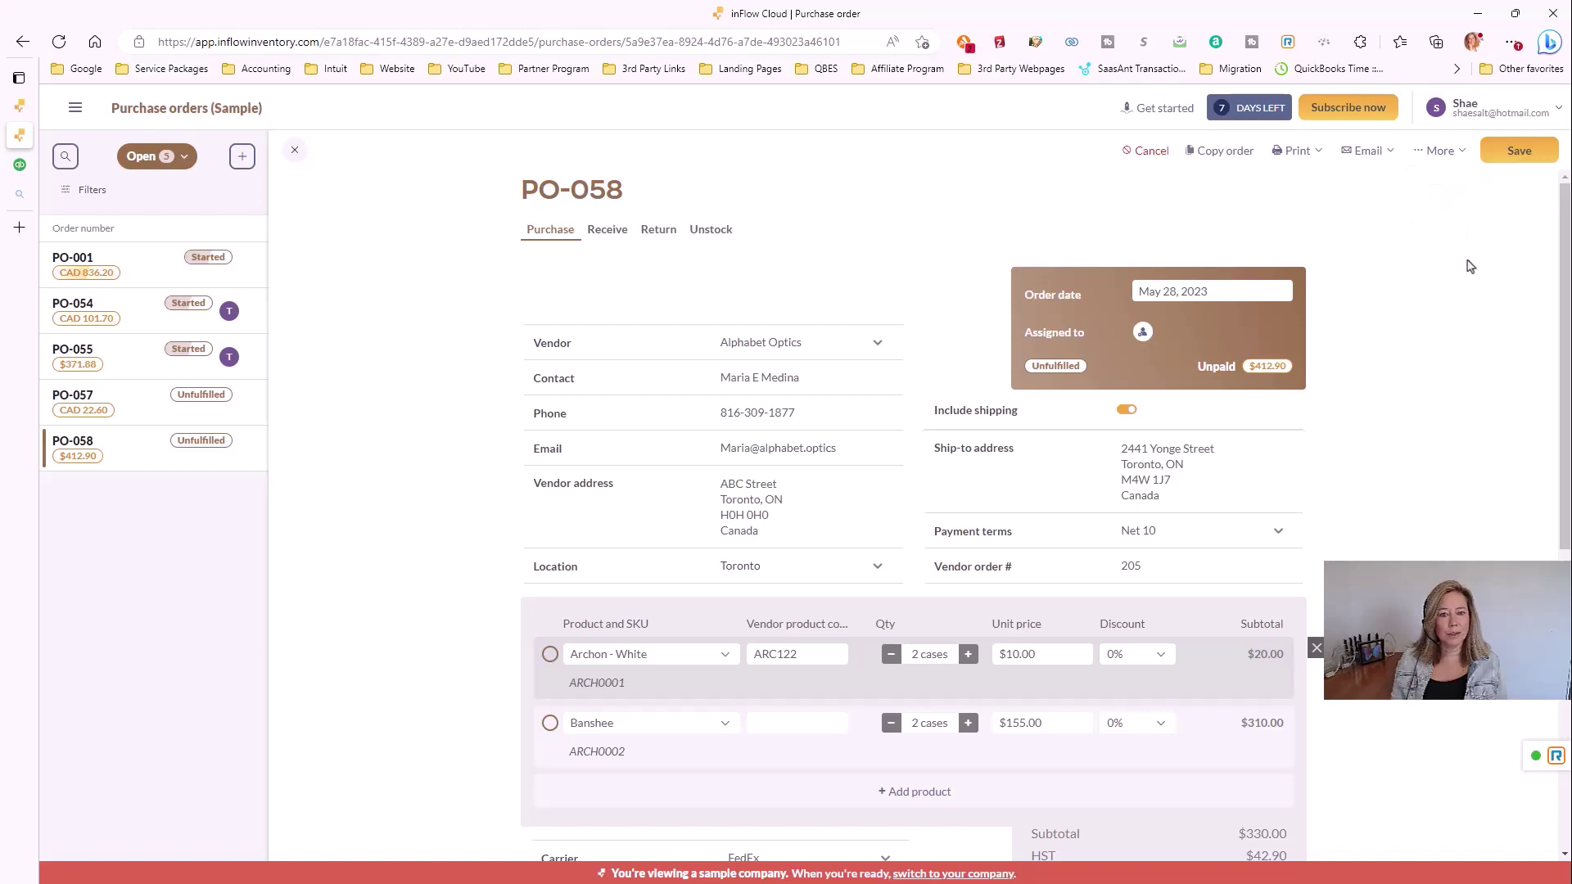
Step: Save the purchase order and auto-fill its receiving lines with the ordered products
{"action": "left_click", "coordinate": [1515, 152]}
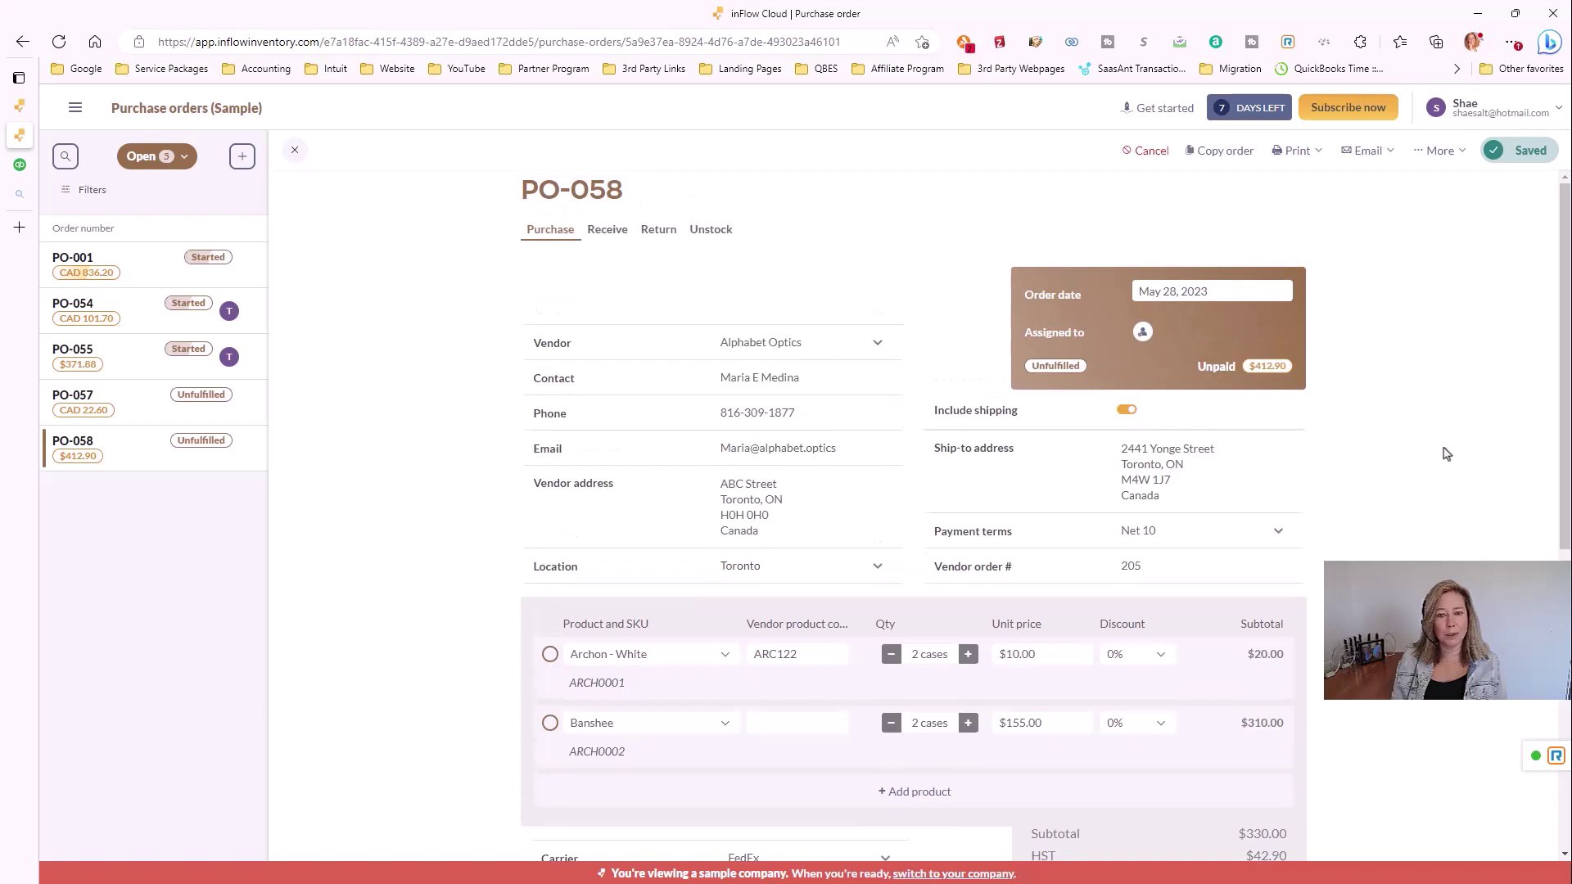
{"action": "left_click", "coordinate": [614, 234]}
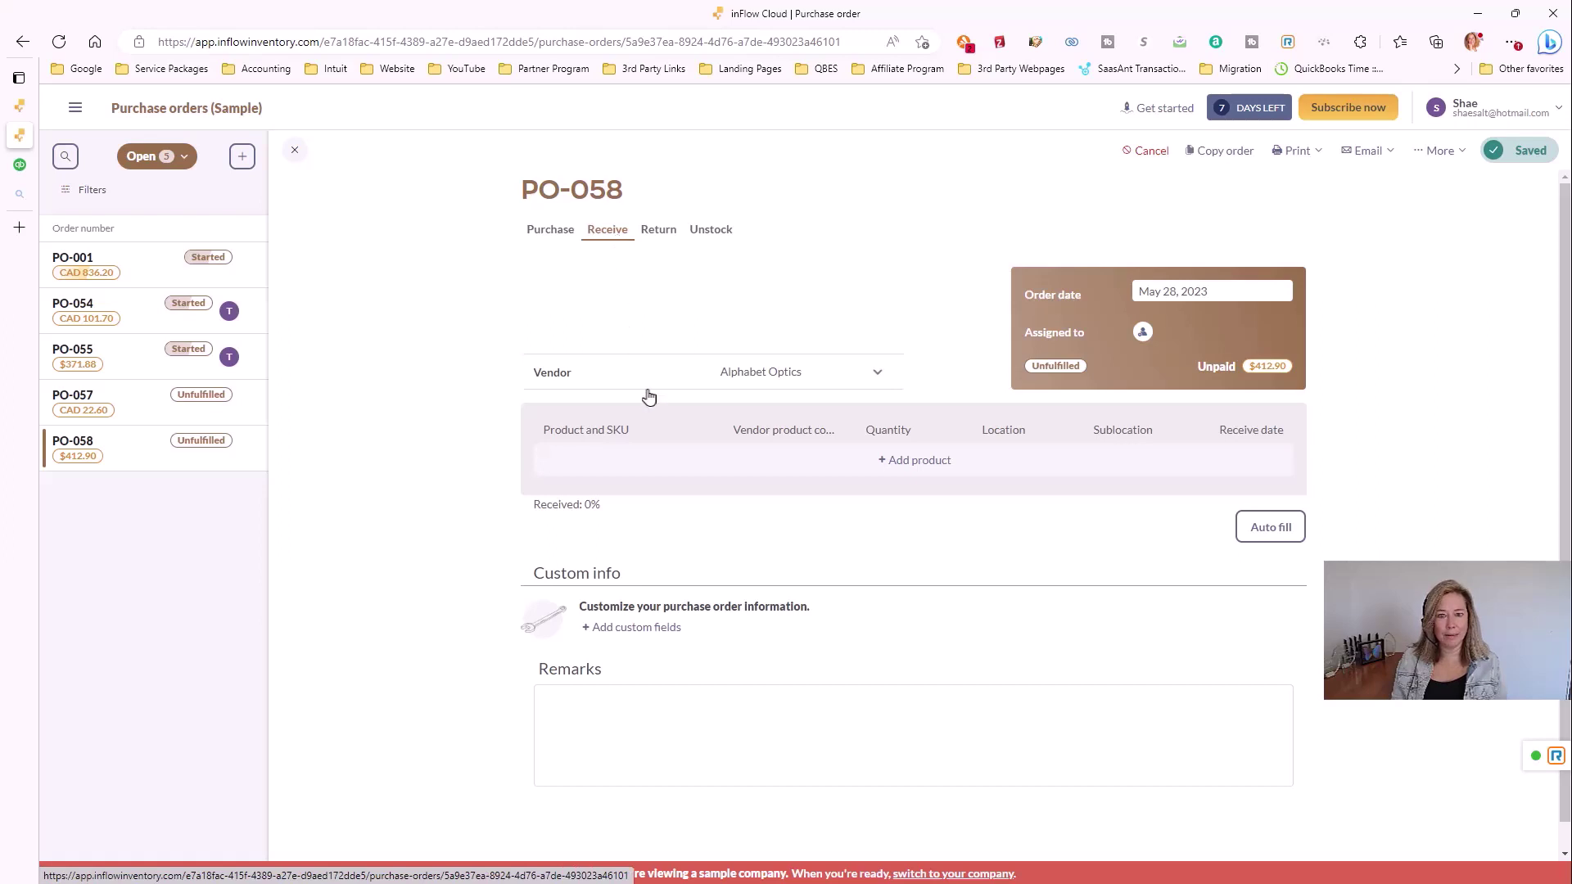
{"action": "left_click", "coordinate": [1291, 532]}
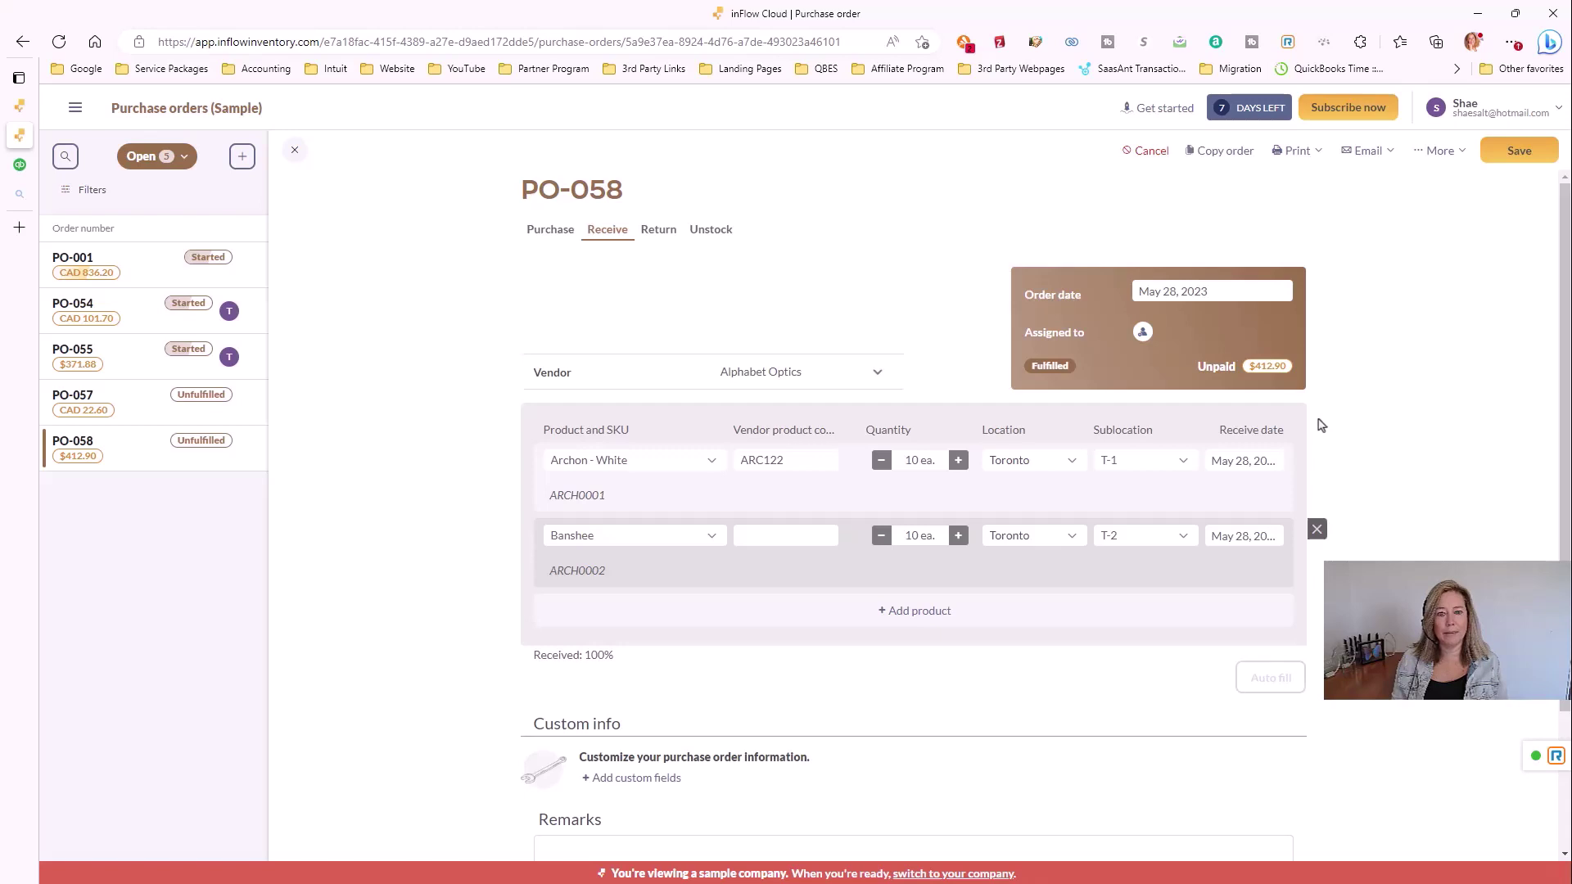
{"action": "left_click", "coordinate": [959, 461]}
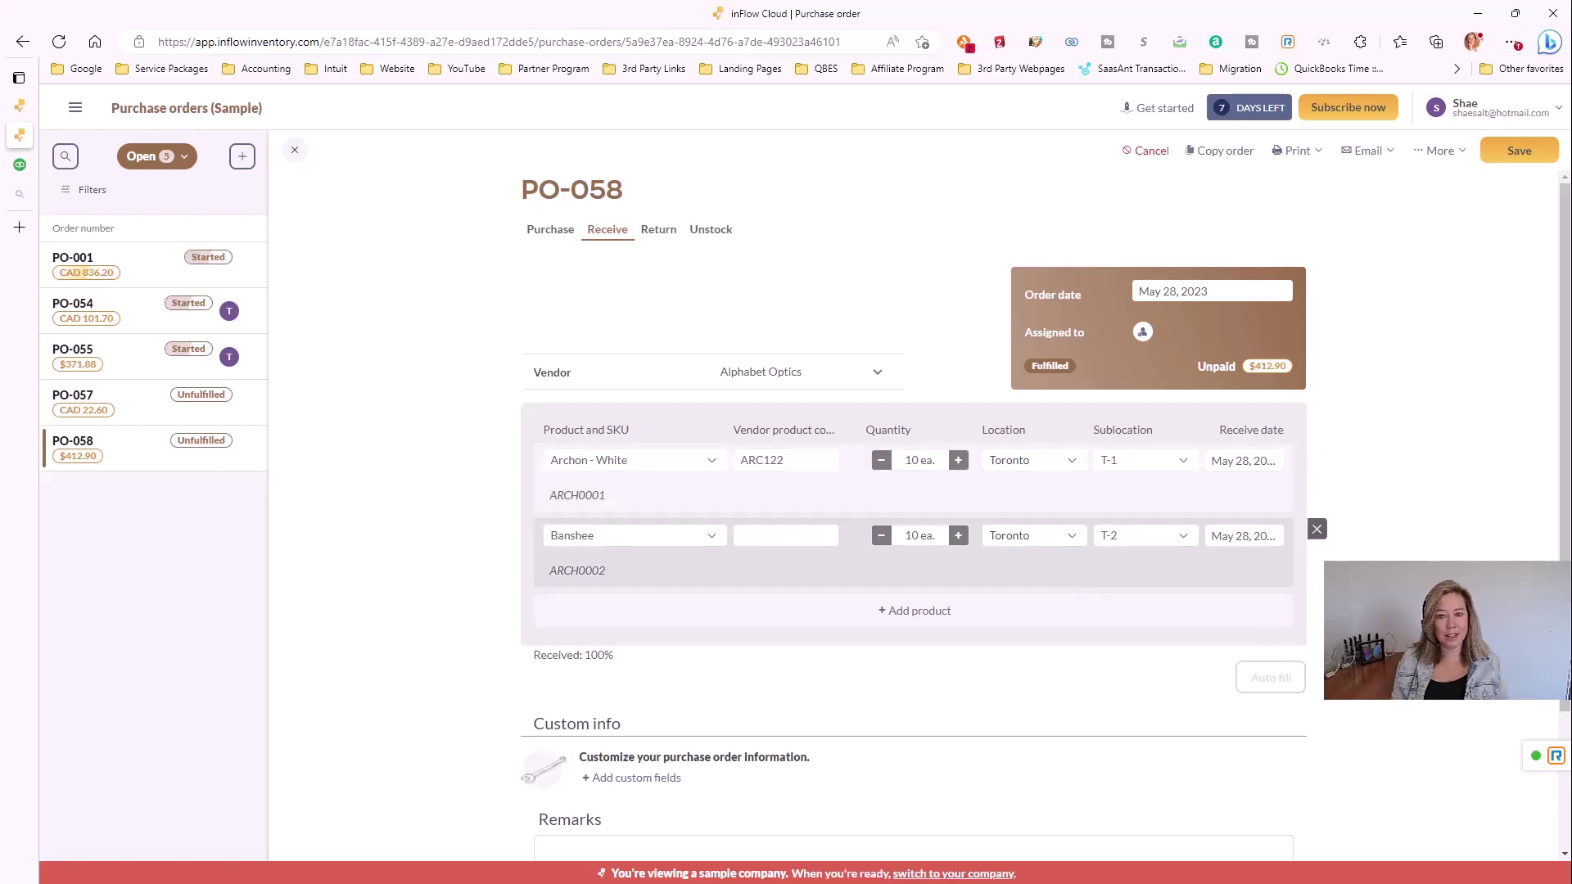
Step: Switch to the inFlow mobile app and receive Archon - White and Banshee in full on PO-058, saving the receipt
{"action": "key", "text": "alt+Tab"}
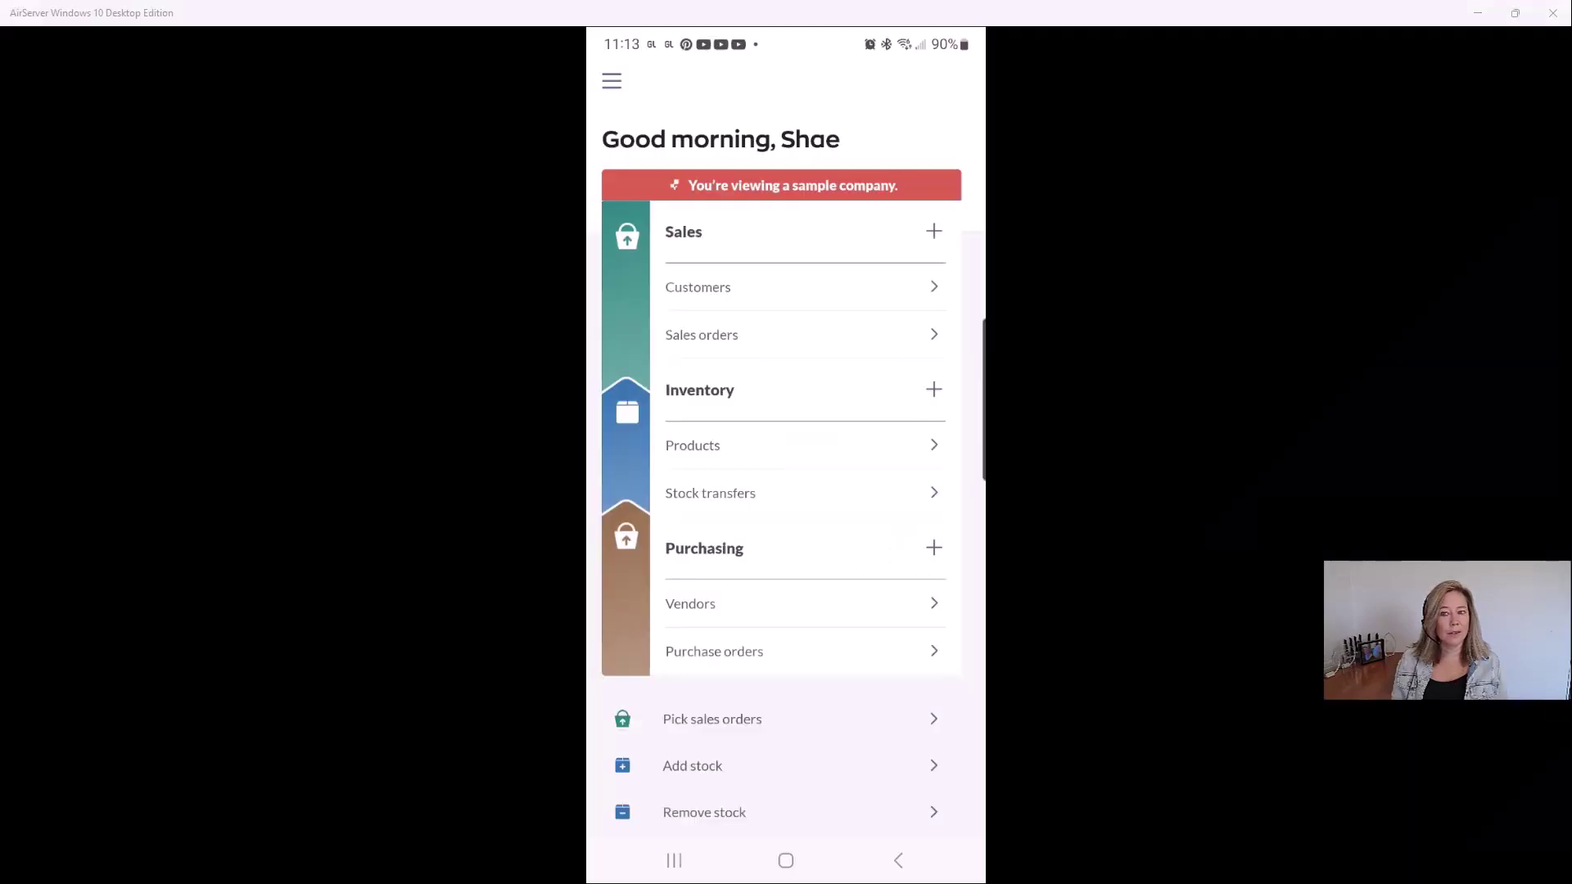
{"action": "scroll", "coordinate": [786, 455], "scroll_direction": "down", "scroll_amount": 3}
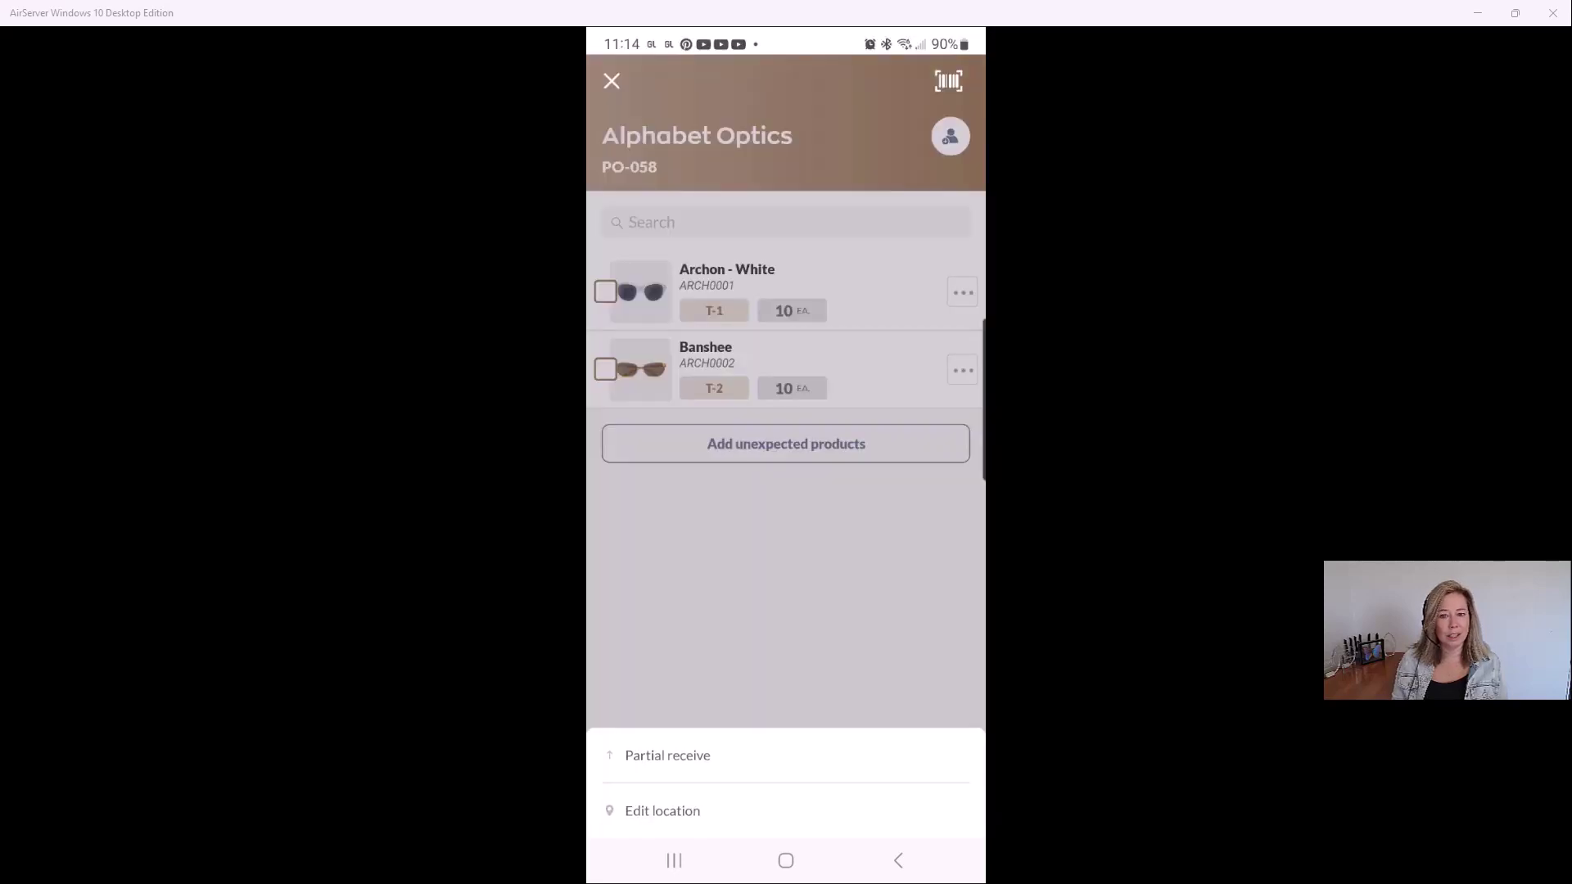
{"action": "left_click", "coordinate": [606, 292]}
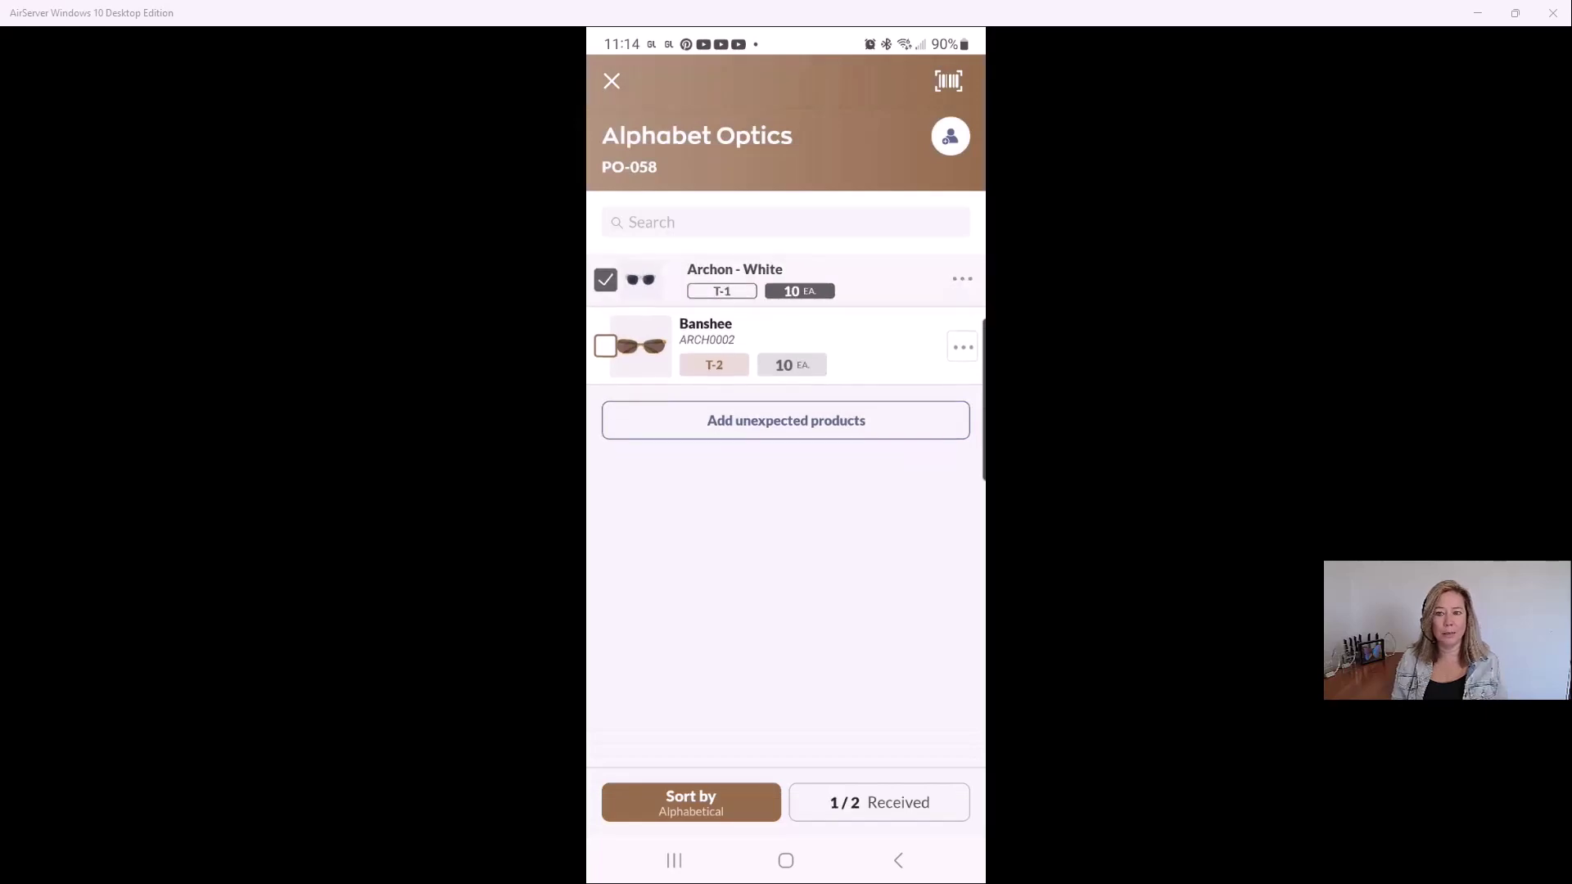
{"action": "left_click", "coordinate": [606, 345]}
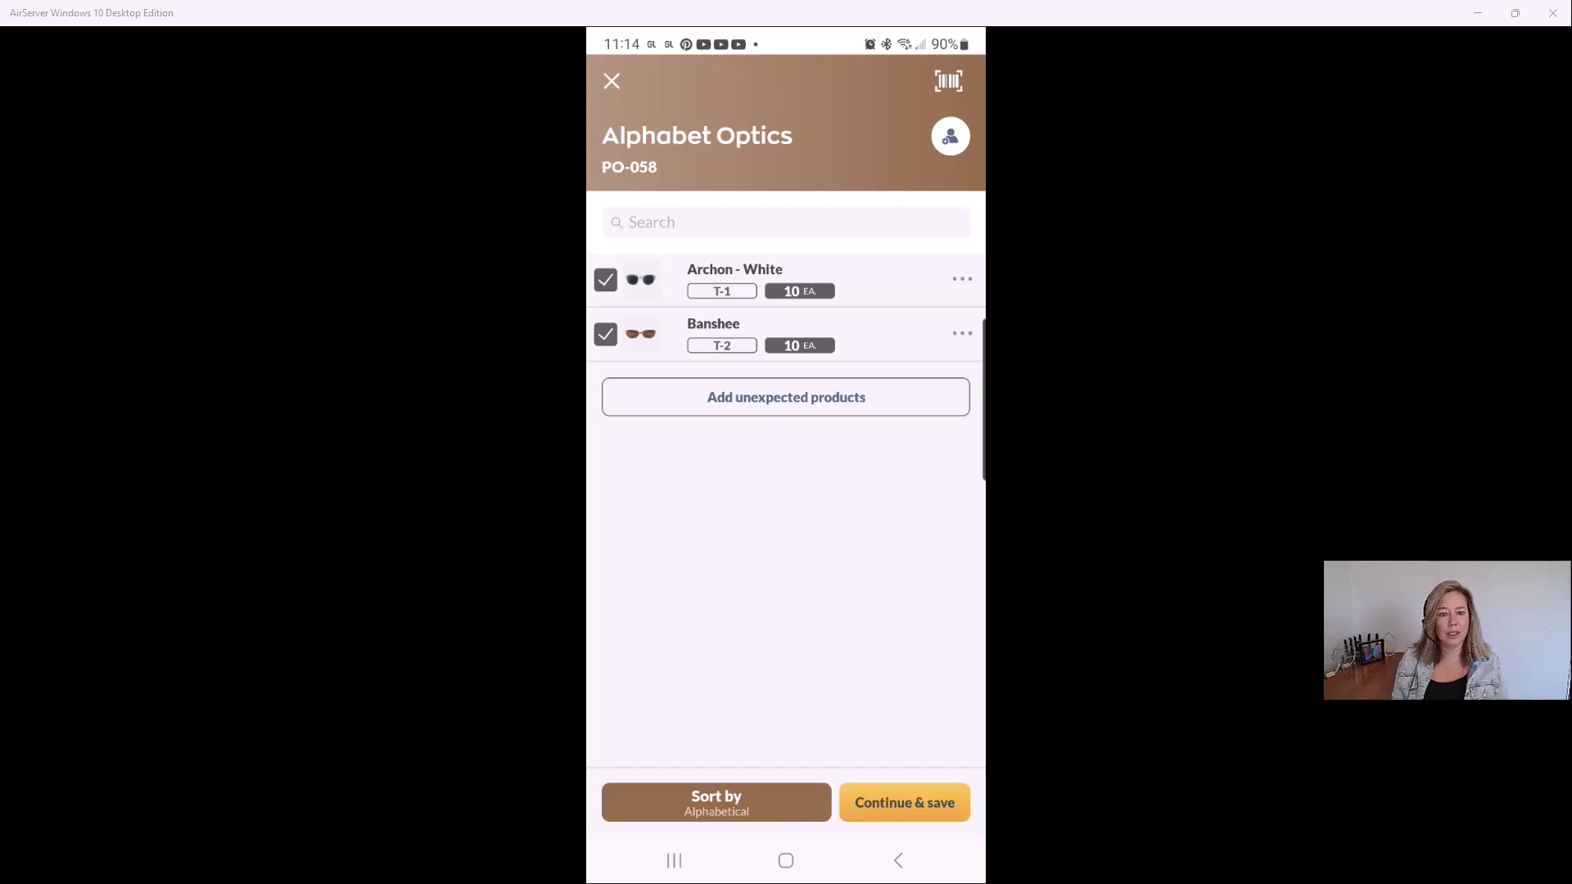
{"action": "left_click", "coordinate": [904, 802]}
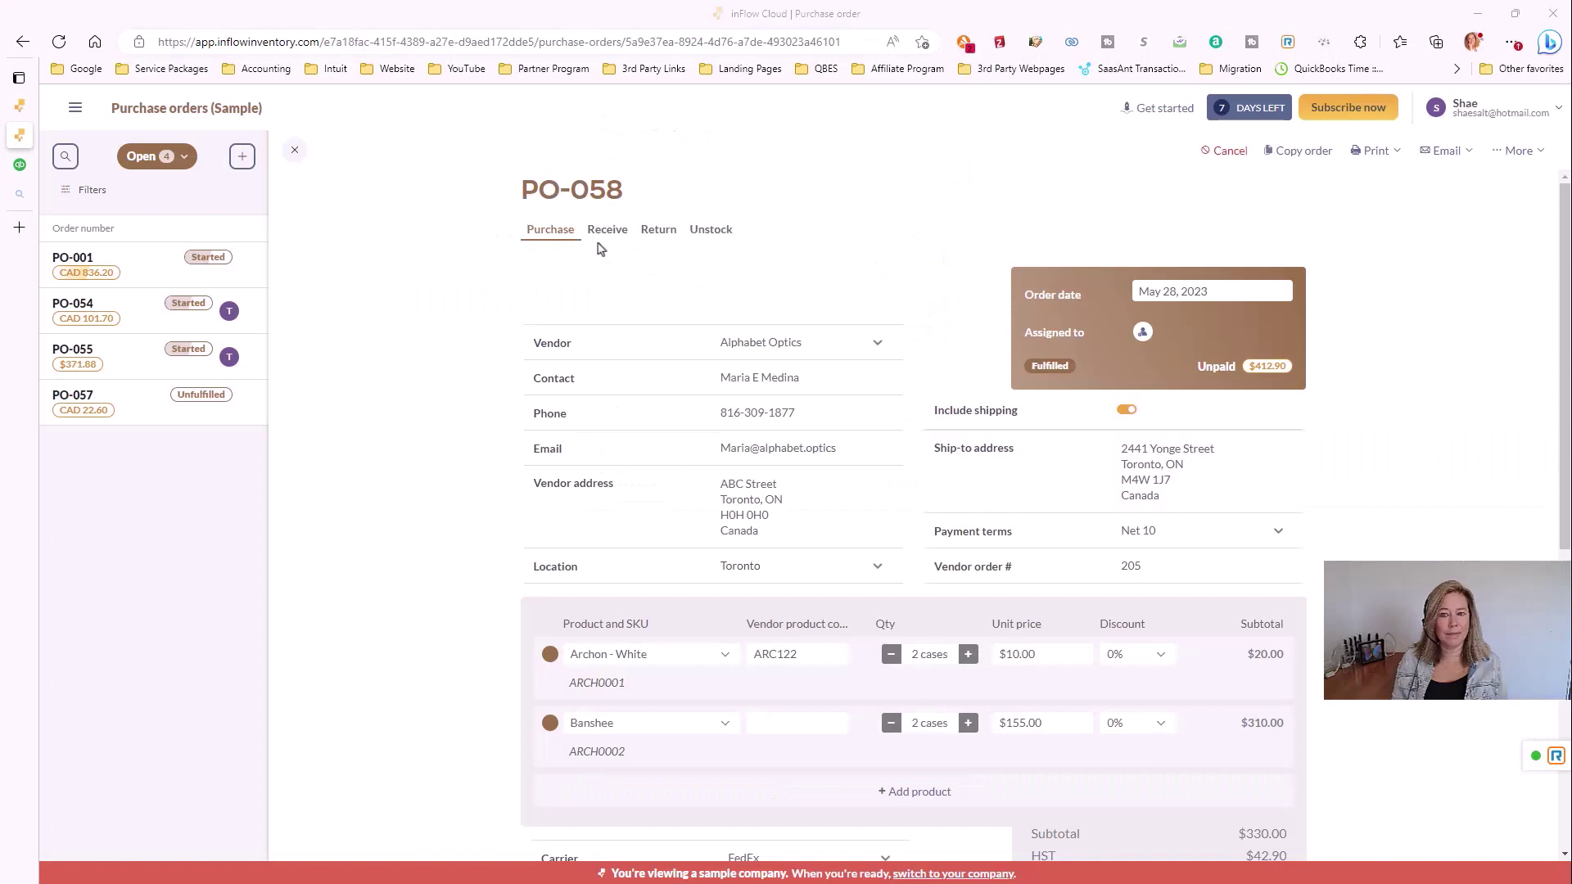
Step: Back in inFlow on the web, check PO-058's receiving details, look over its return and unstock sections and return to the purchase details
{"action": "left_click", "coordinate": [595, 237]}
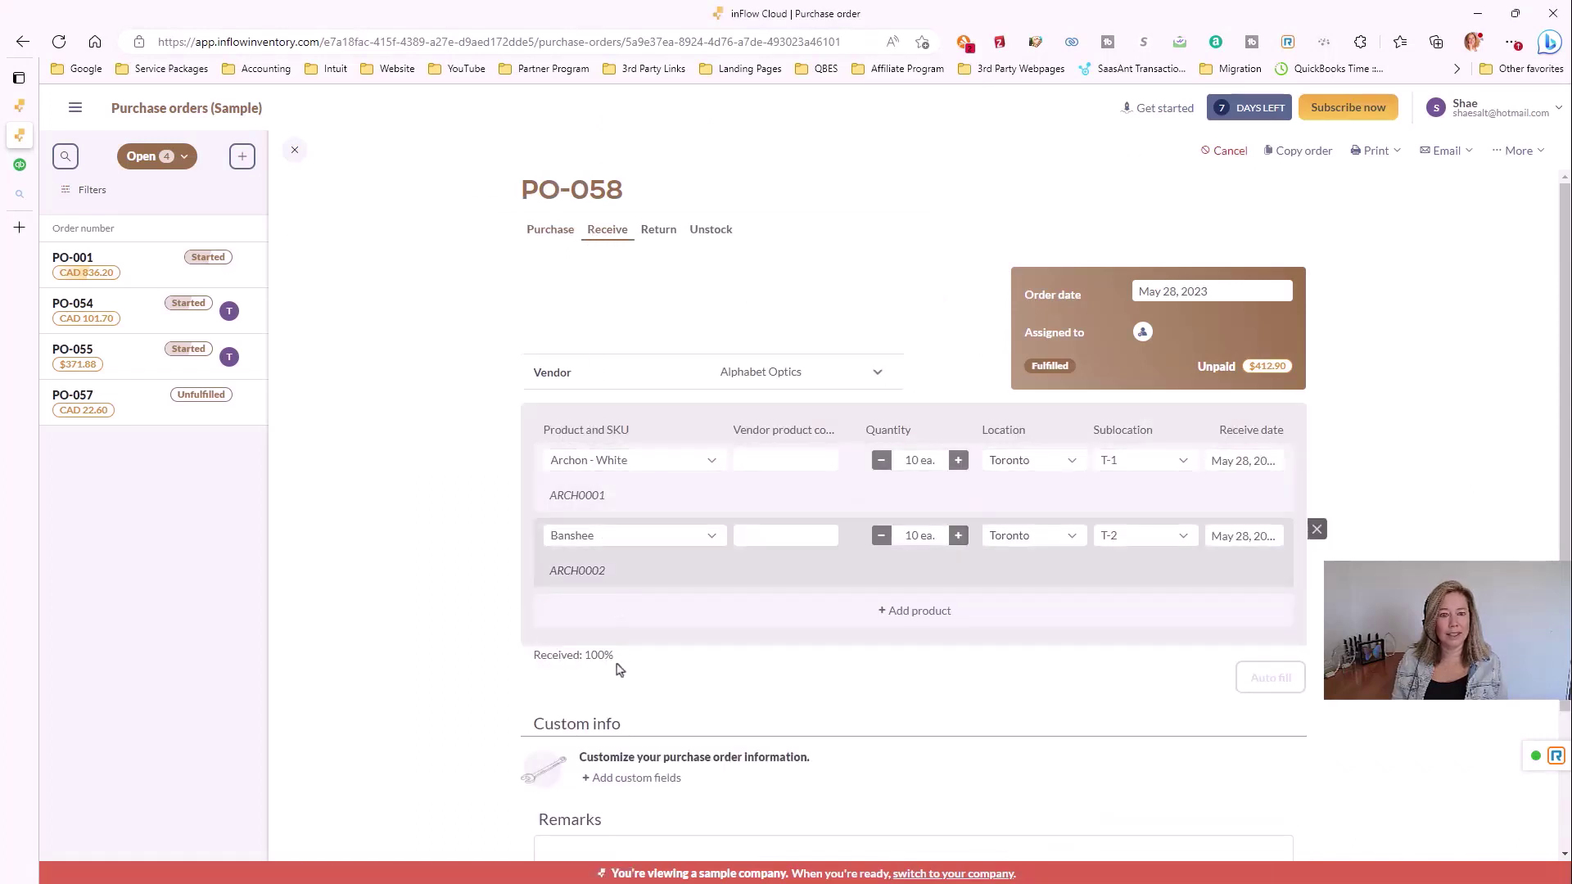
{"action": "left_click", "coordinate": [659, 233]}
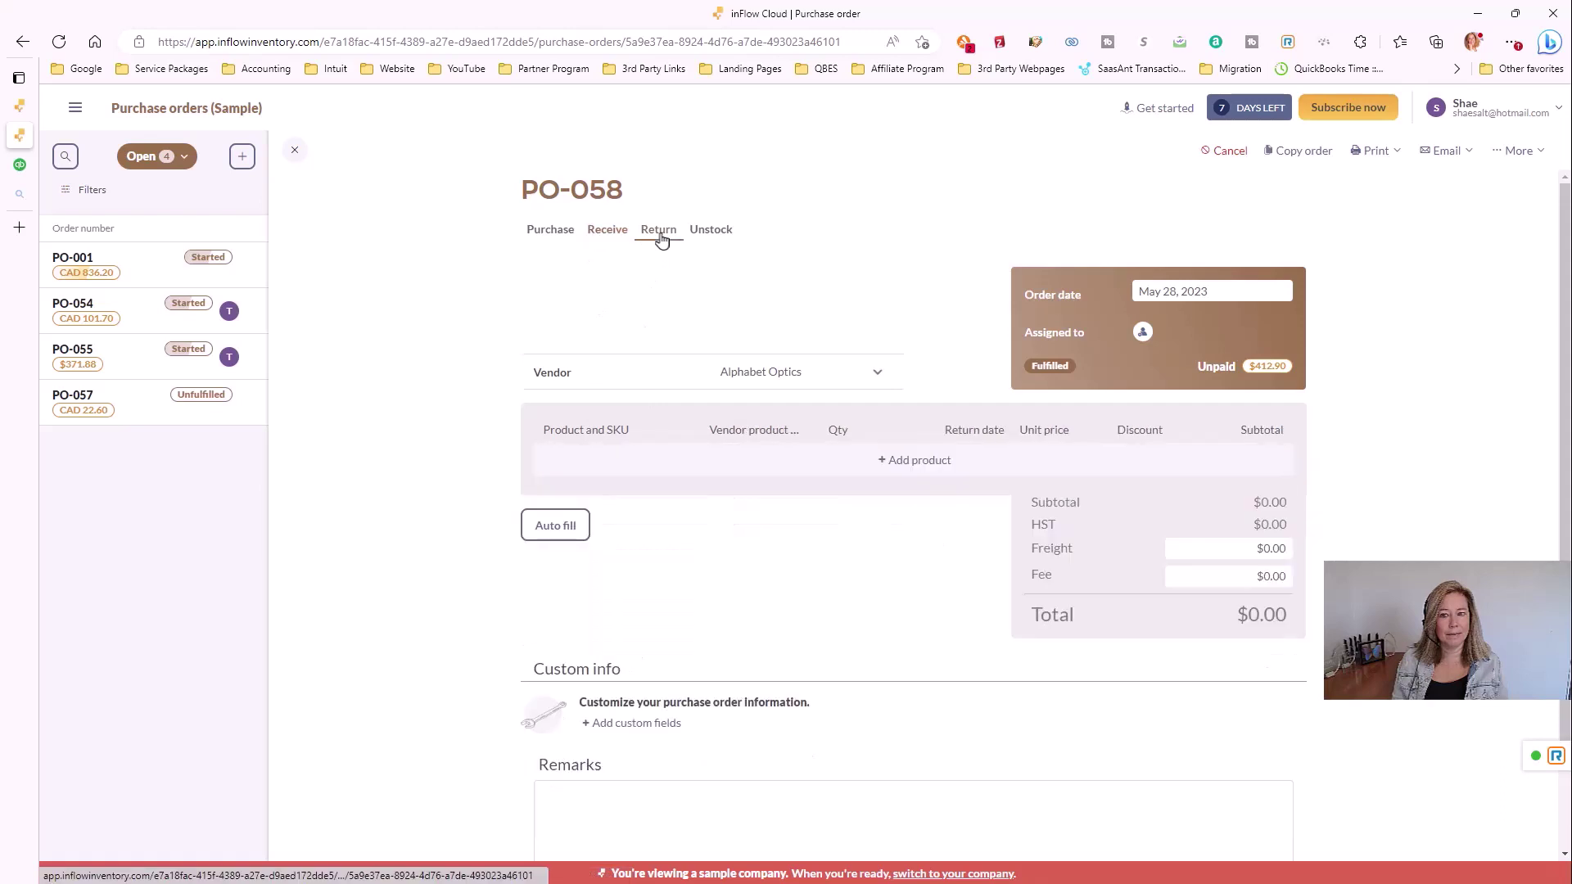
{"action": "left_click", "coordinate": [710, 236]}
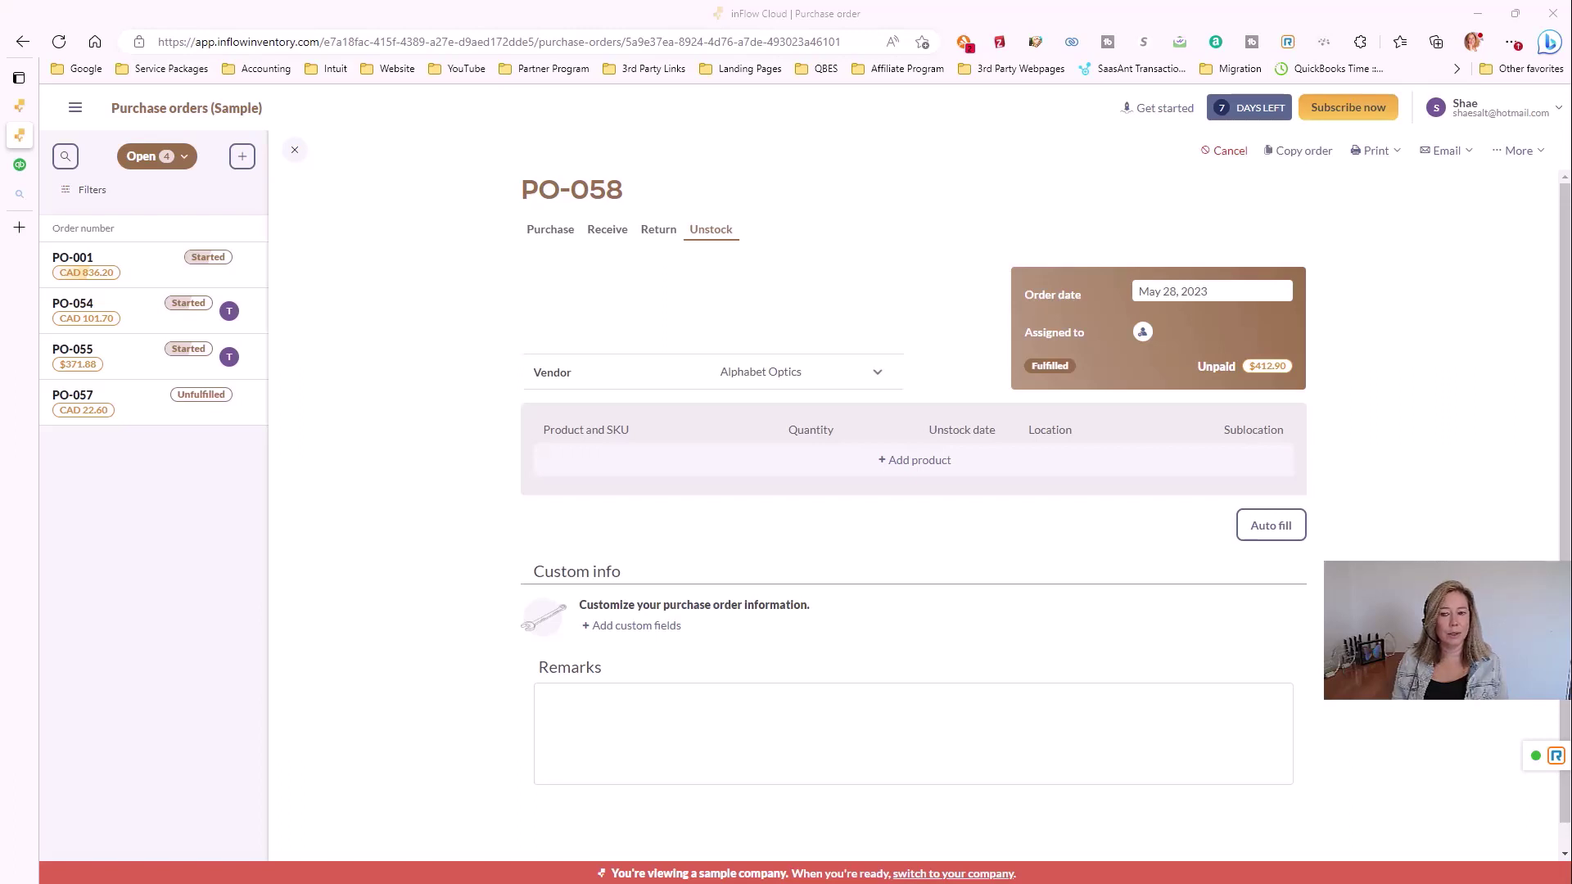
{"action": "left_click", "coordinate": [538, 240]}
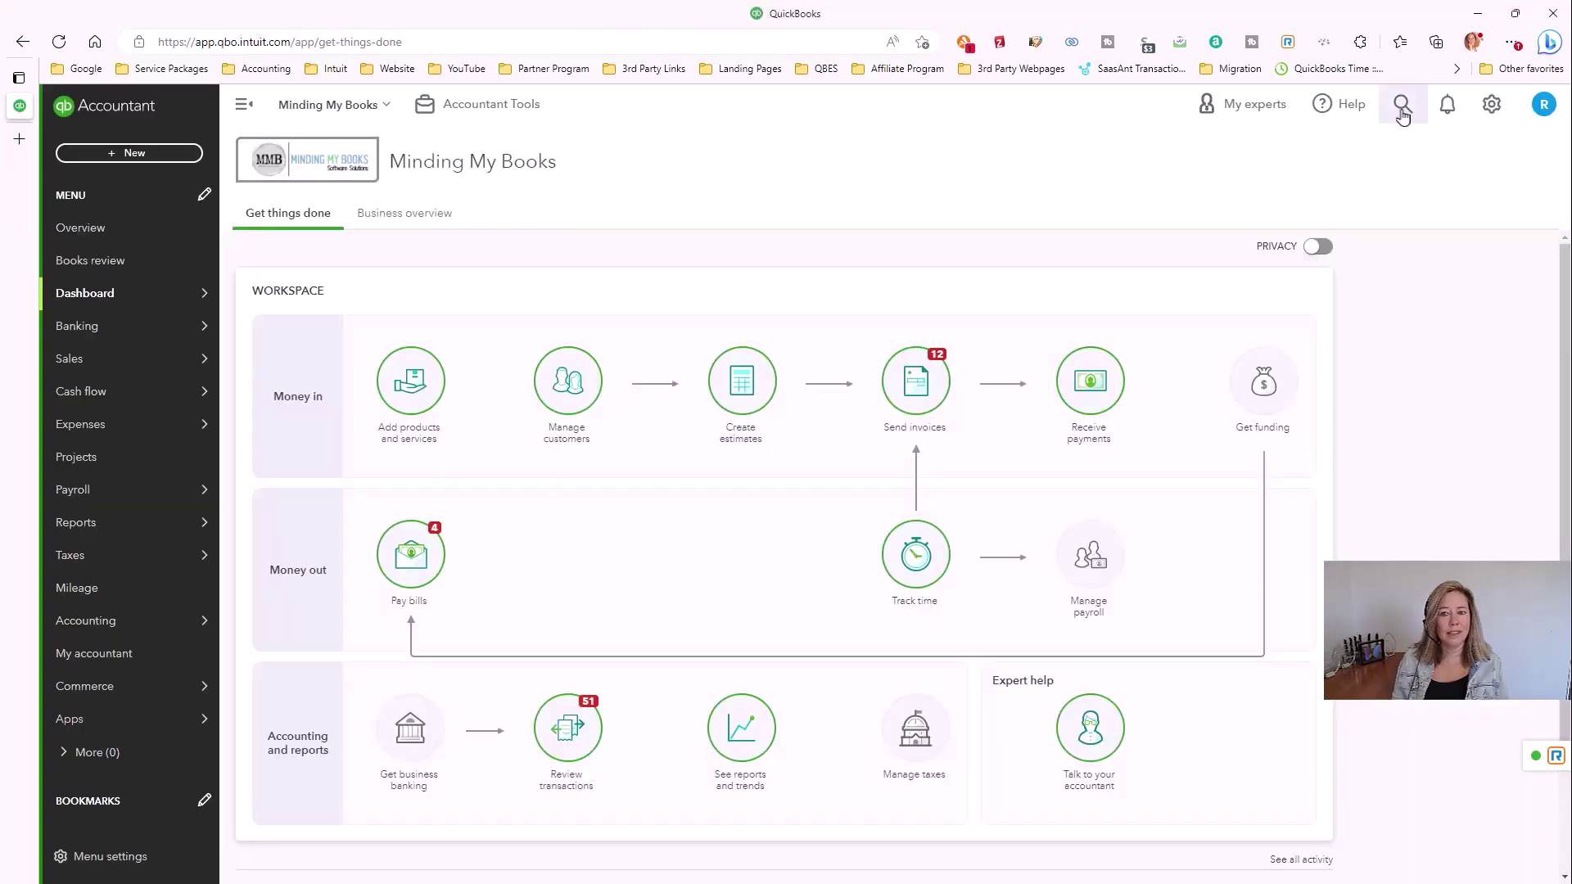
Step: Switch to QuickBooks, search for "Alp", open the Alphabet Optics bill PO-058 and view its transaction journal
{"action": "left_click", "coordinate": [1402, 105]}
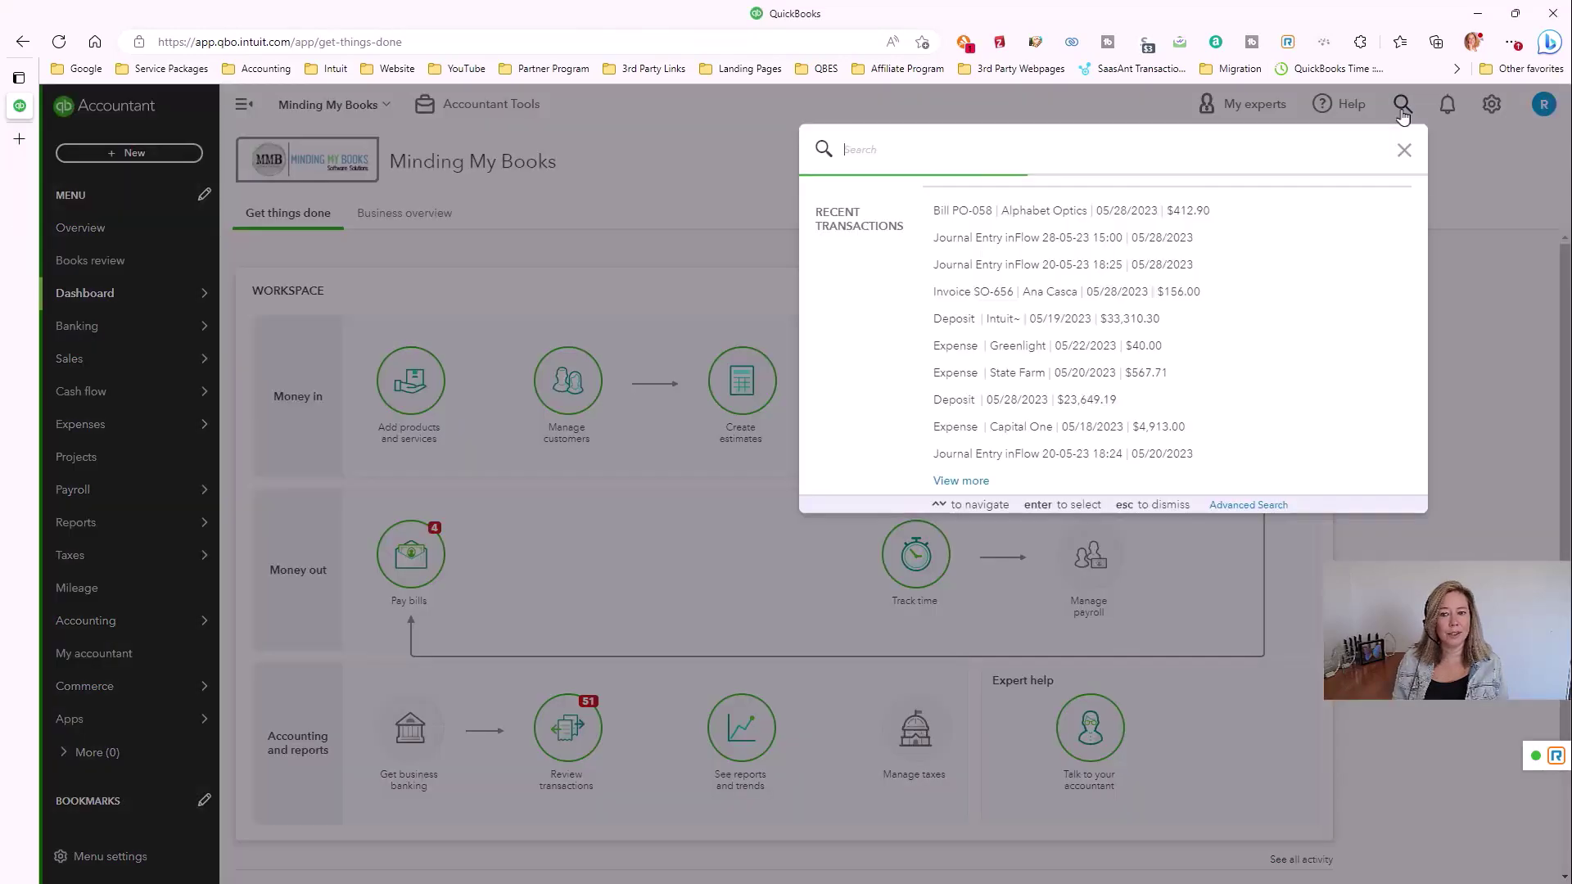
{"action": "type", "text": "Alp"}
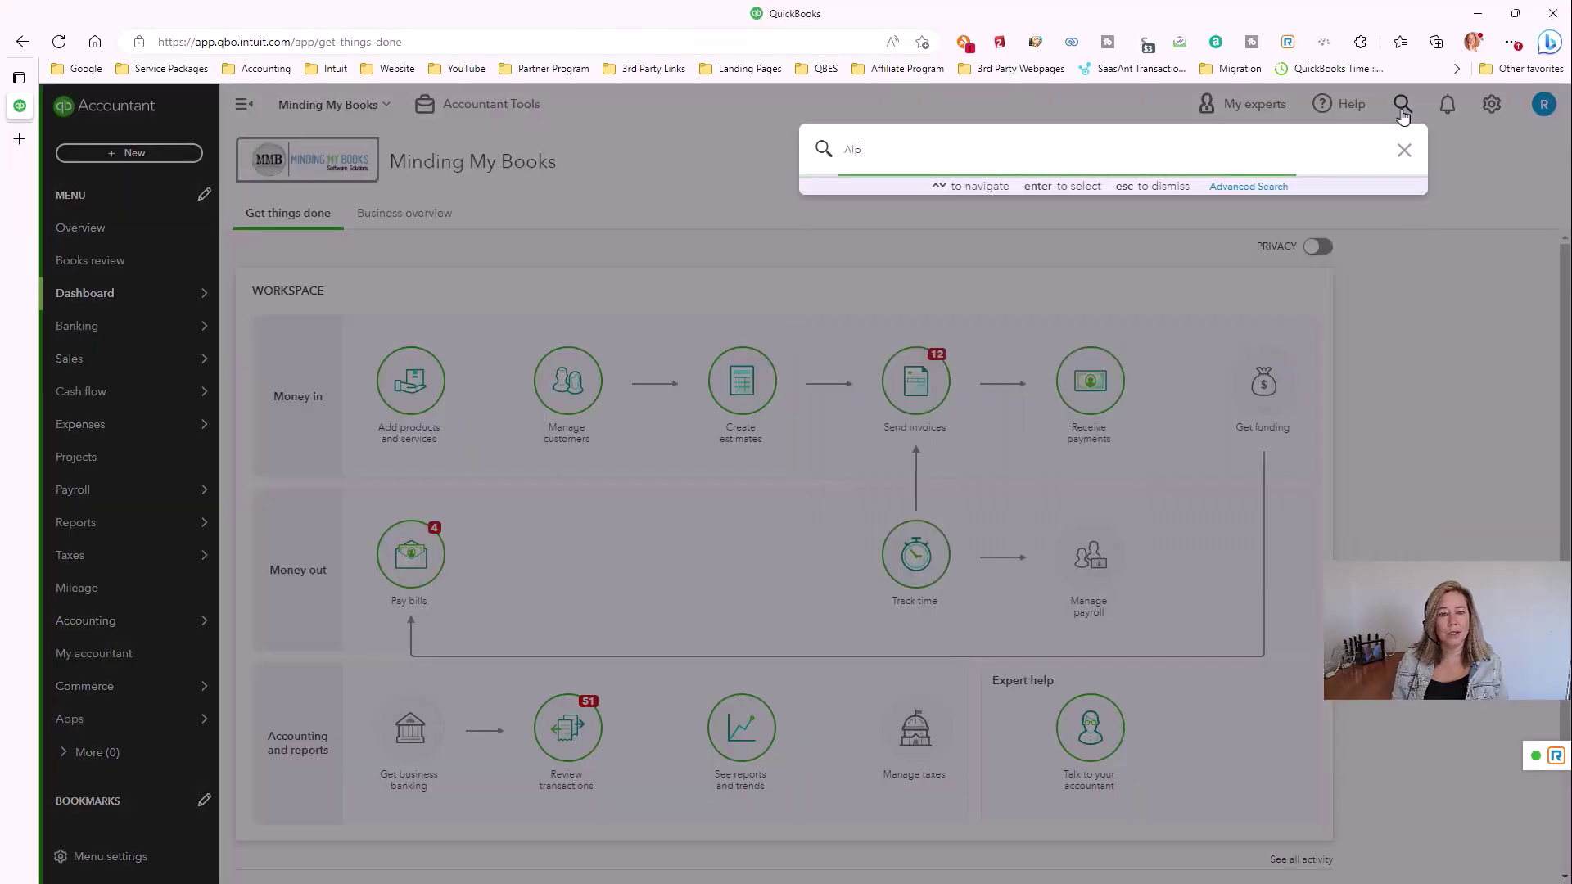
{"action": "left_click", "coordinate": [1253, 244]}
{"action": "left_click", "coordinate": [858, 862]}
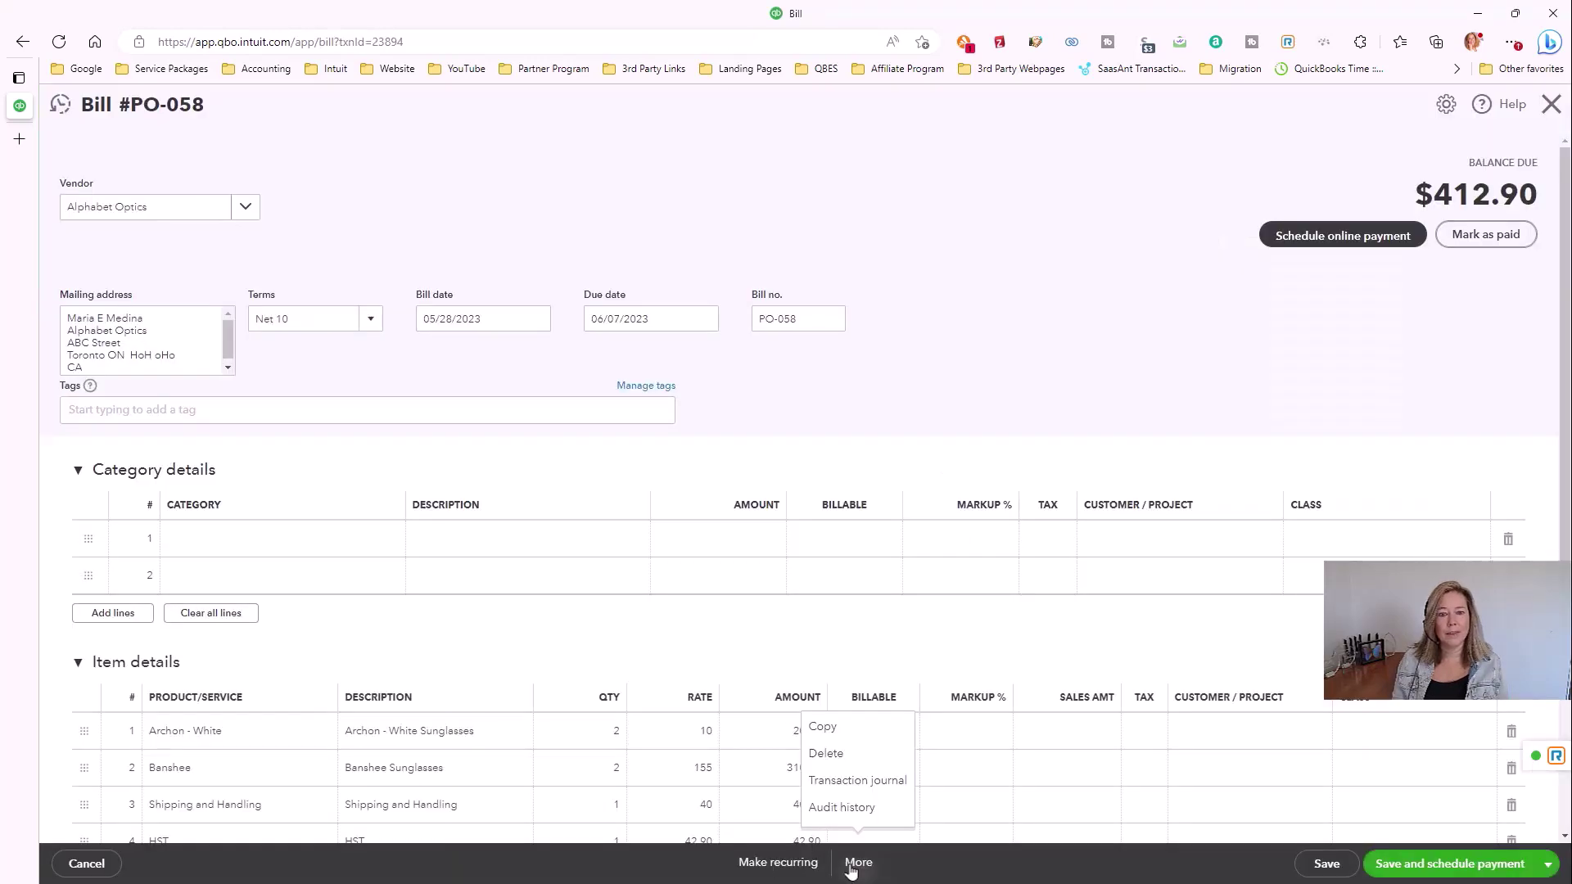
{"action": "left_click", "coordinate": [851, 781]}
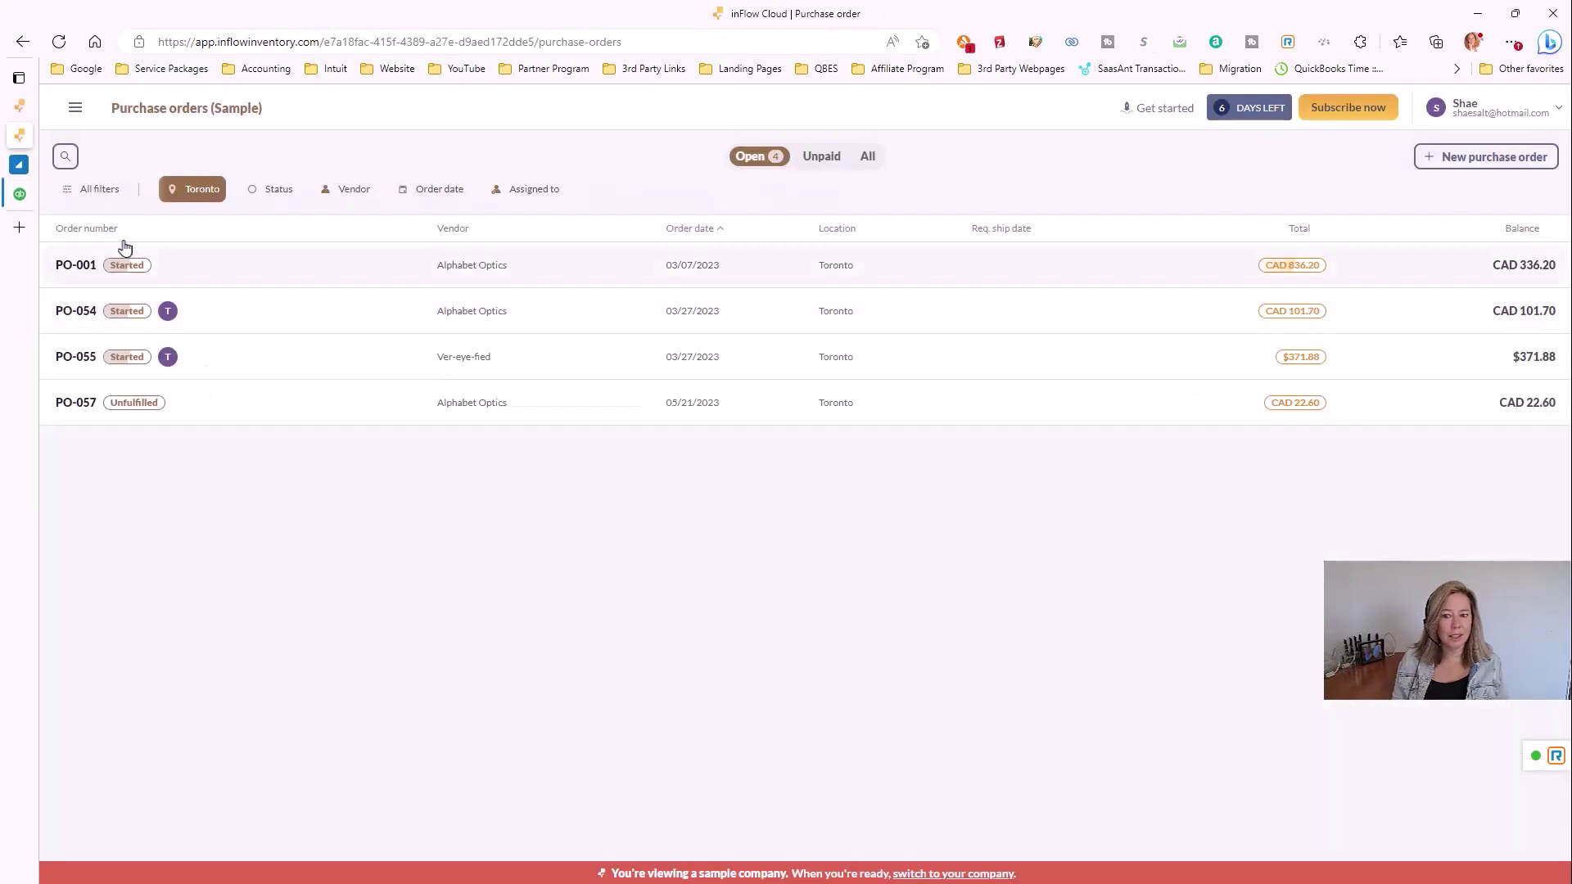
Step: Return to inFlow and open the Purchase Order Status report from the purchasing reports
{"action": "left_click", "coordinate": [72, 113]}
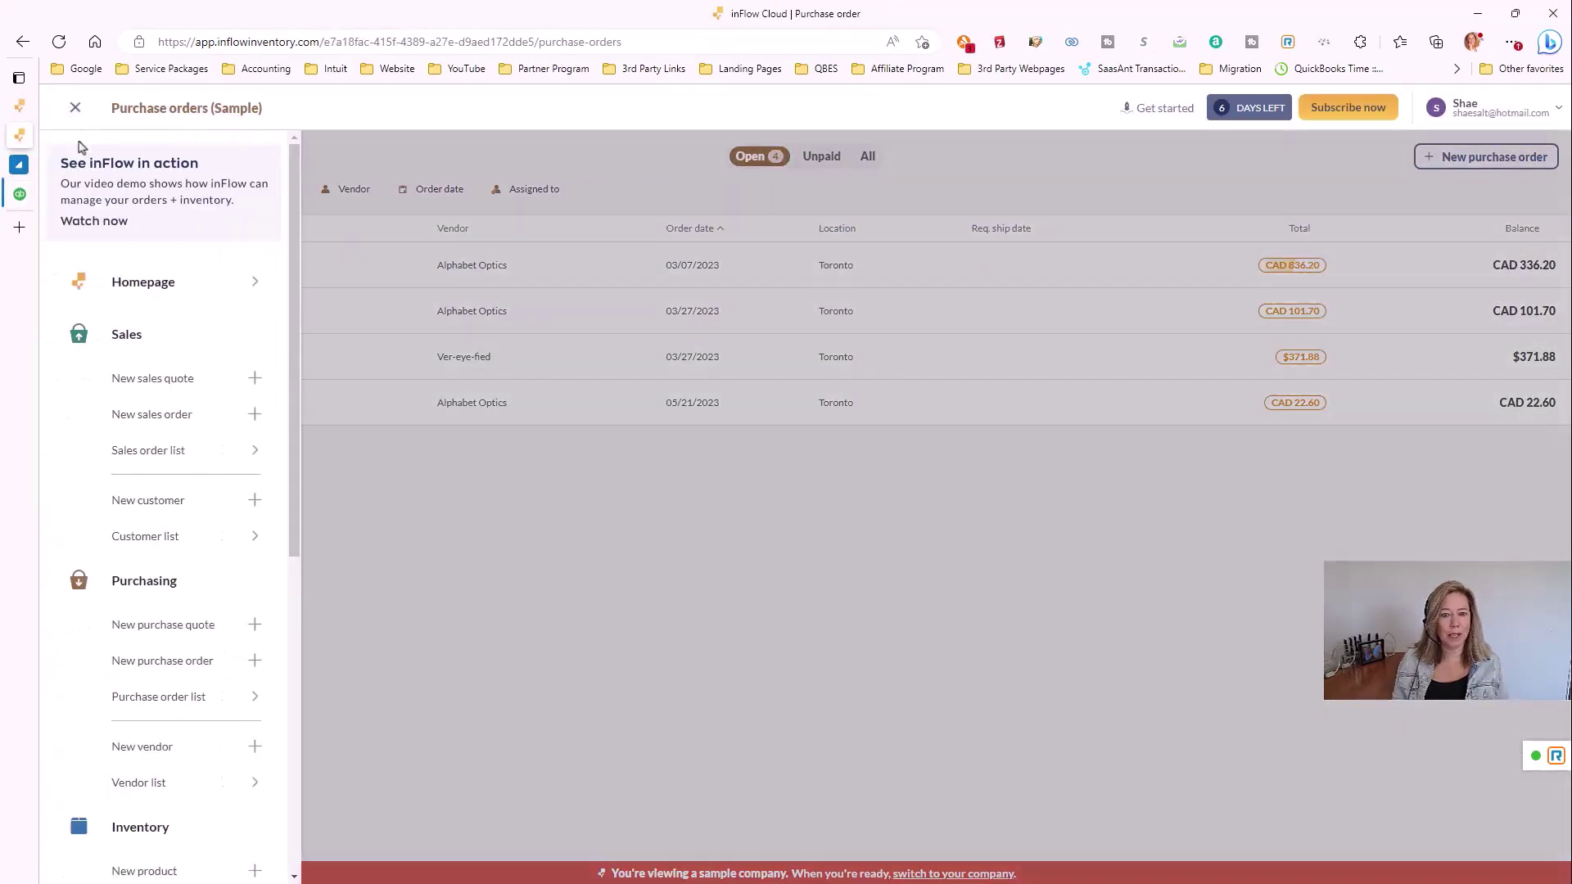
{"action": "scroll", "coordinate": [98, 534], "scroll_direction": "down", "scroll_amount": 7}
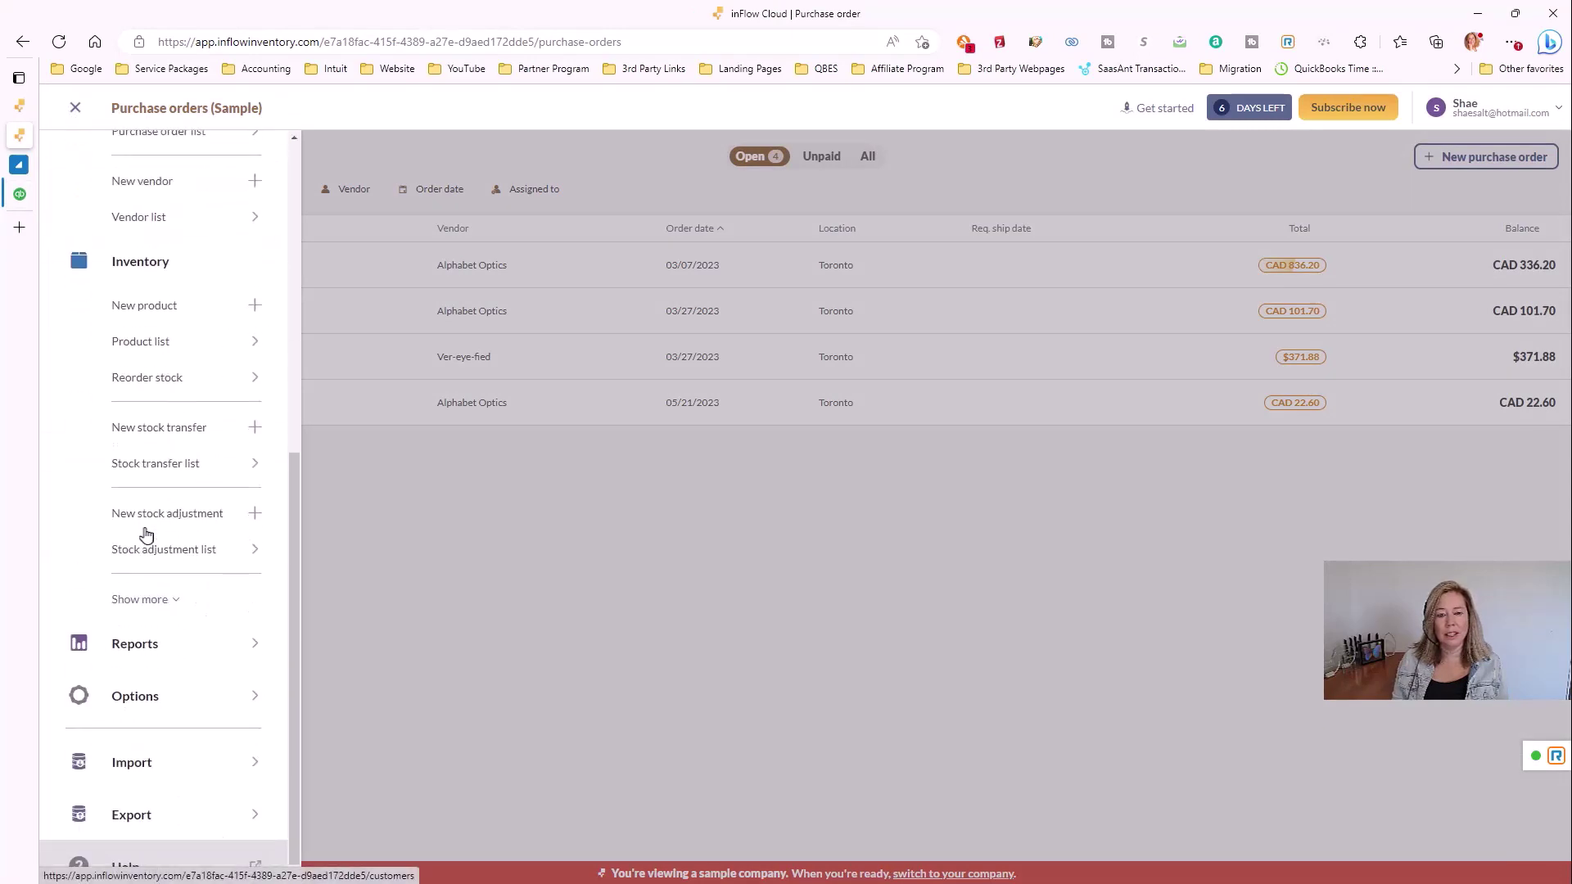
{"action": "left_click", "coordinate": [169, 653]}
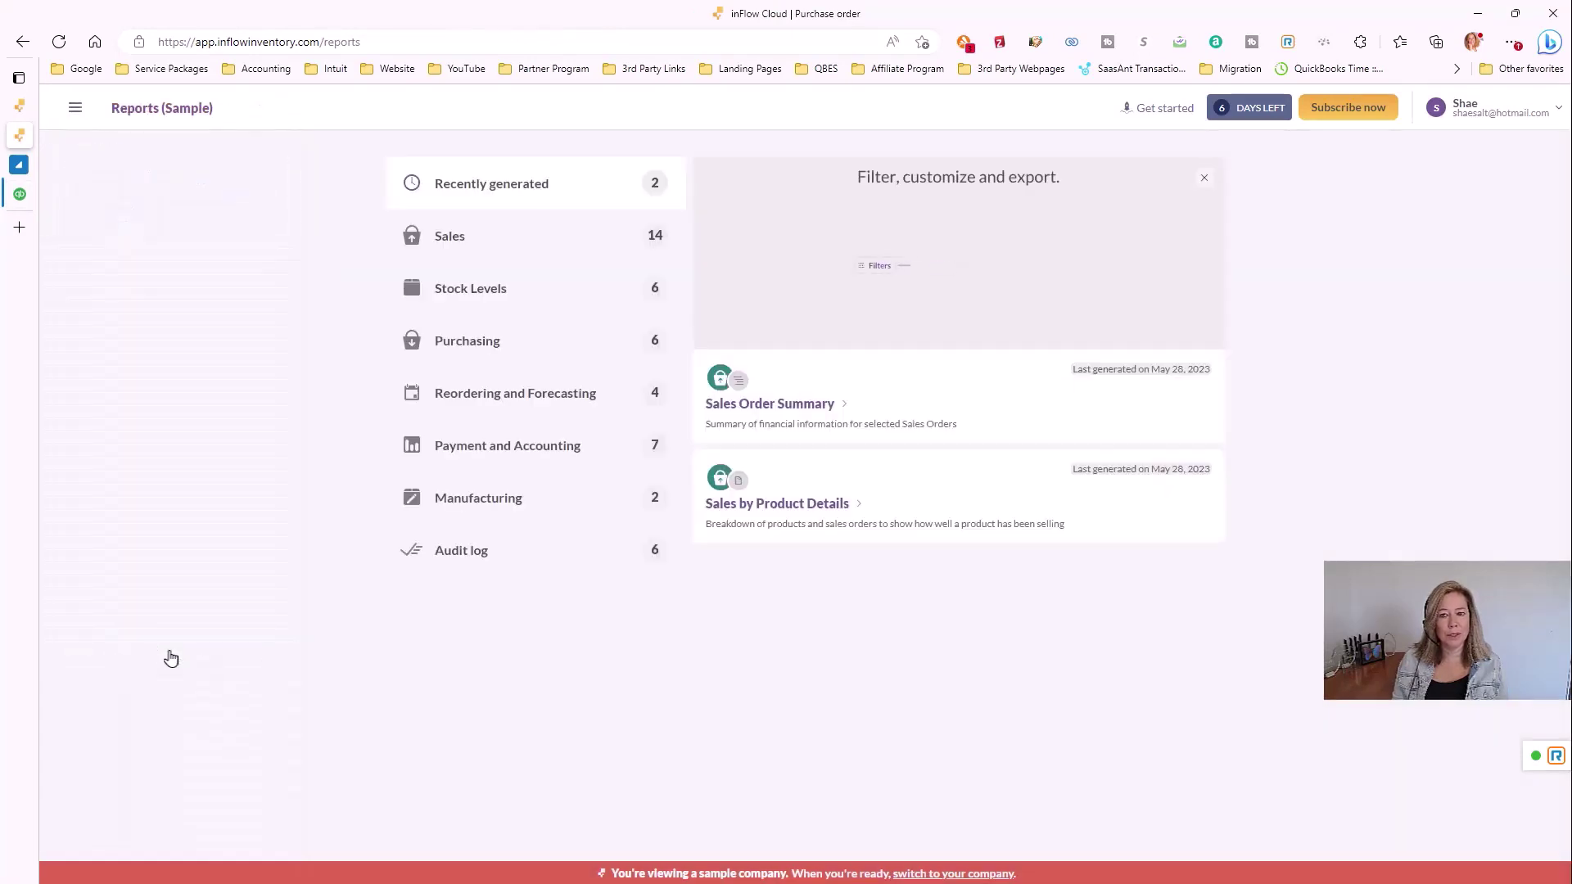
{"action": "left_click", "coordinate": [498, 348]}
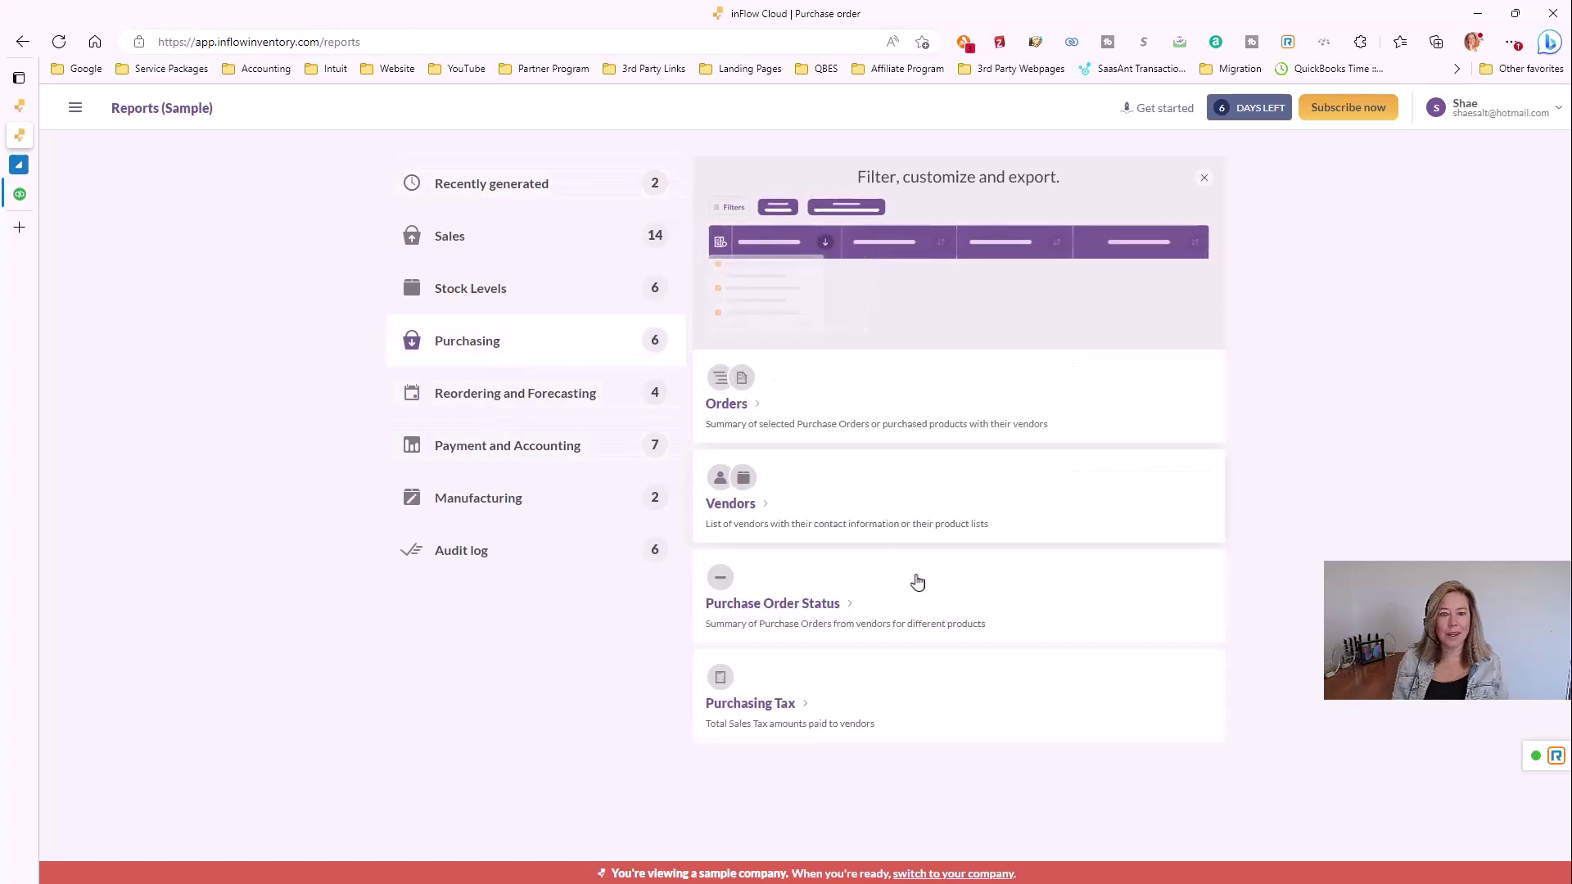
{"action": "left_click", "coordinate": [1029, 633]}
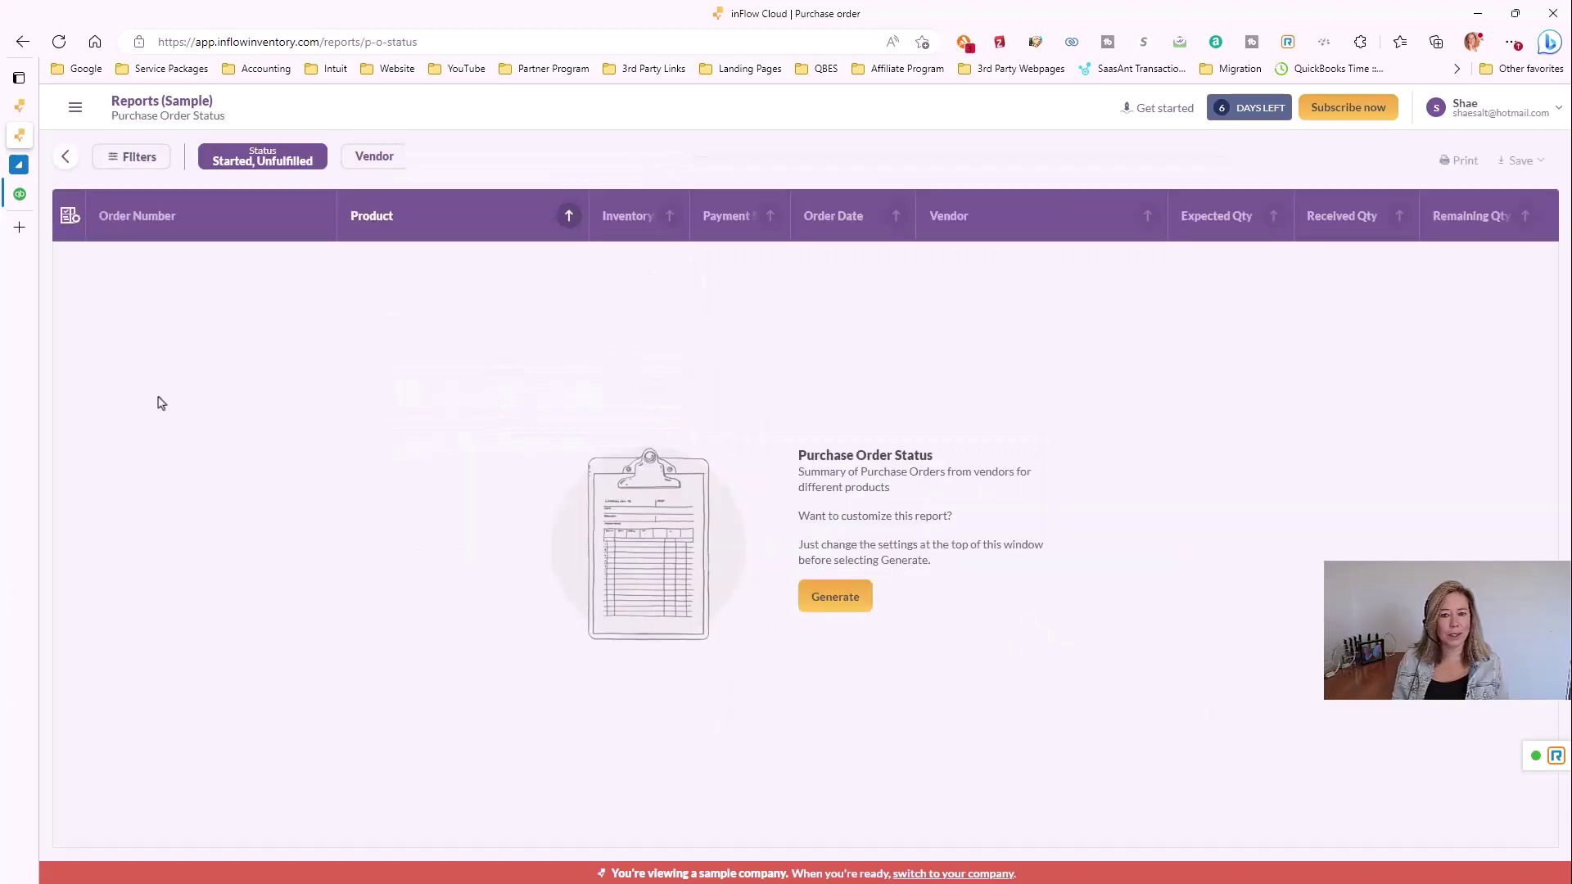
Step: Review the report's available filters and status choices, clear the vendor filter and generate the Purchase Order Status report
{"action": "left_click", "coordinate": [156, 161]}
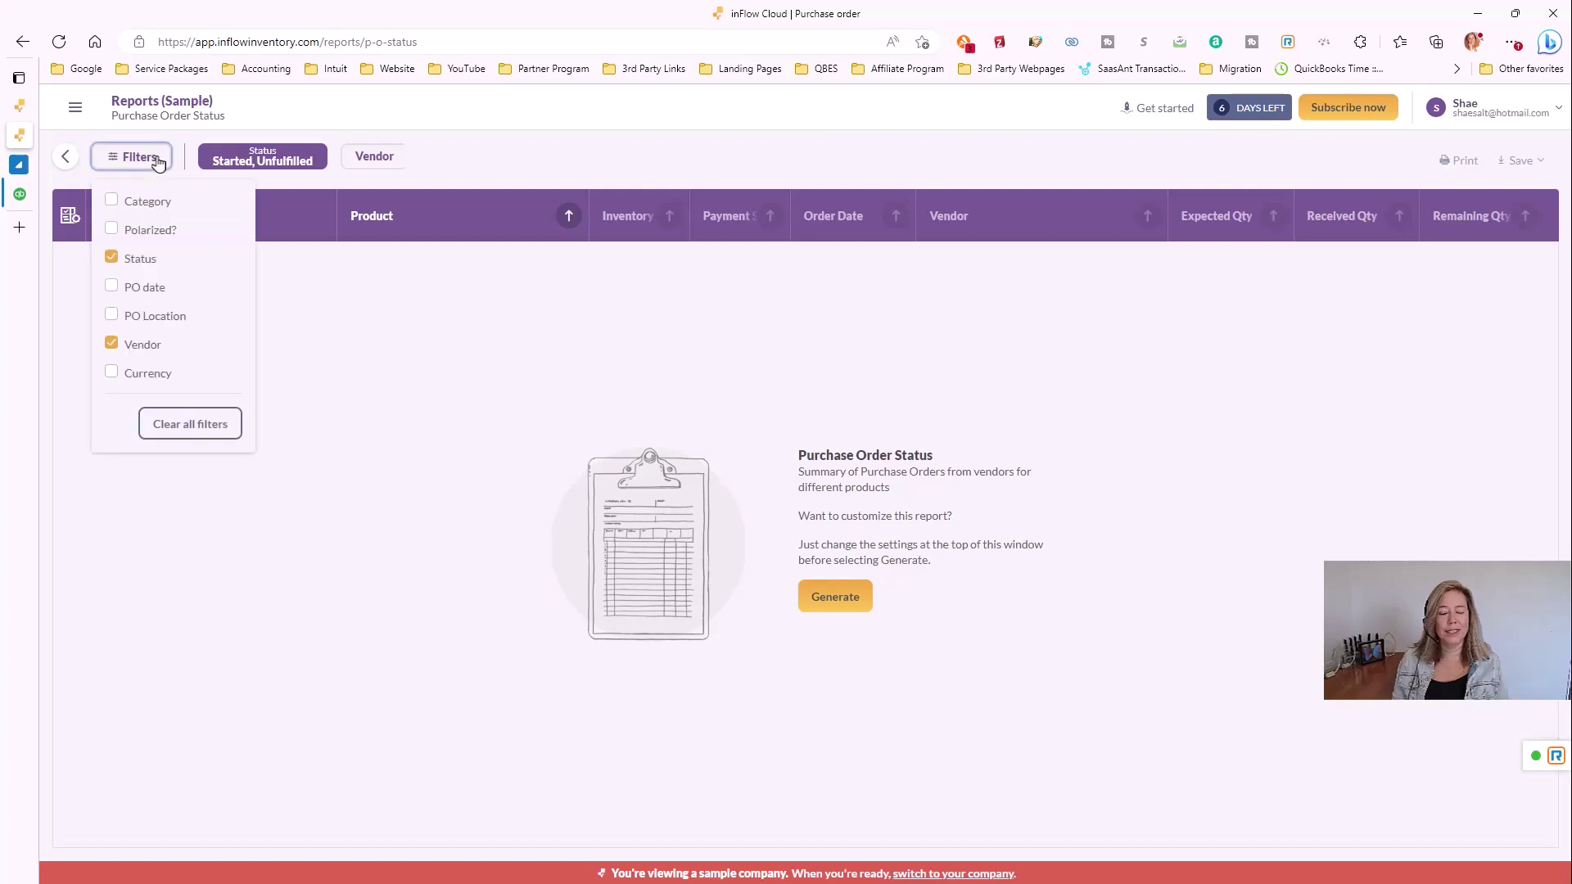
{"action": "left_click", "coordinate": [157, 161]}
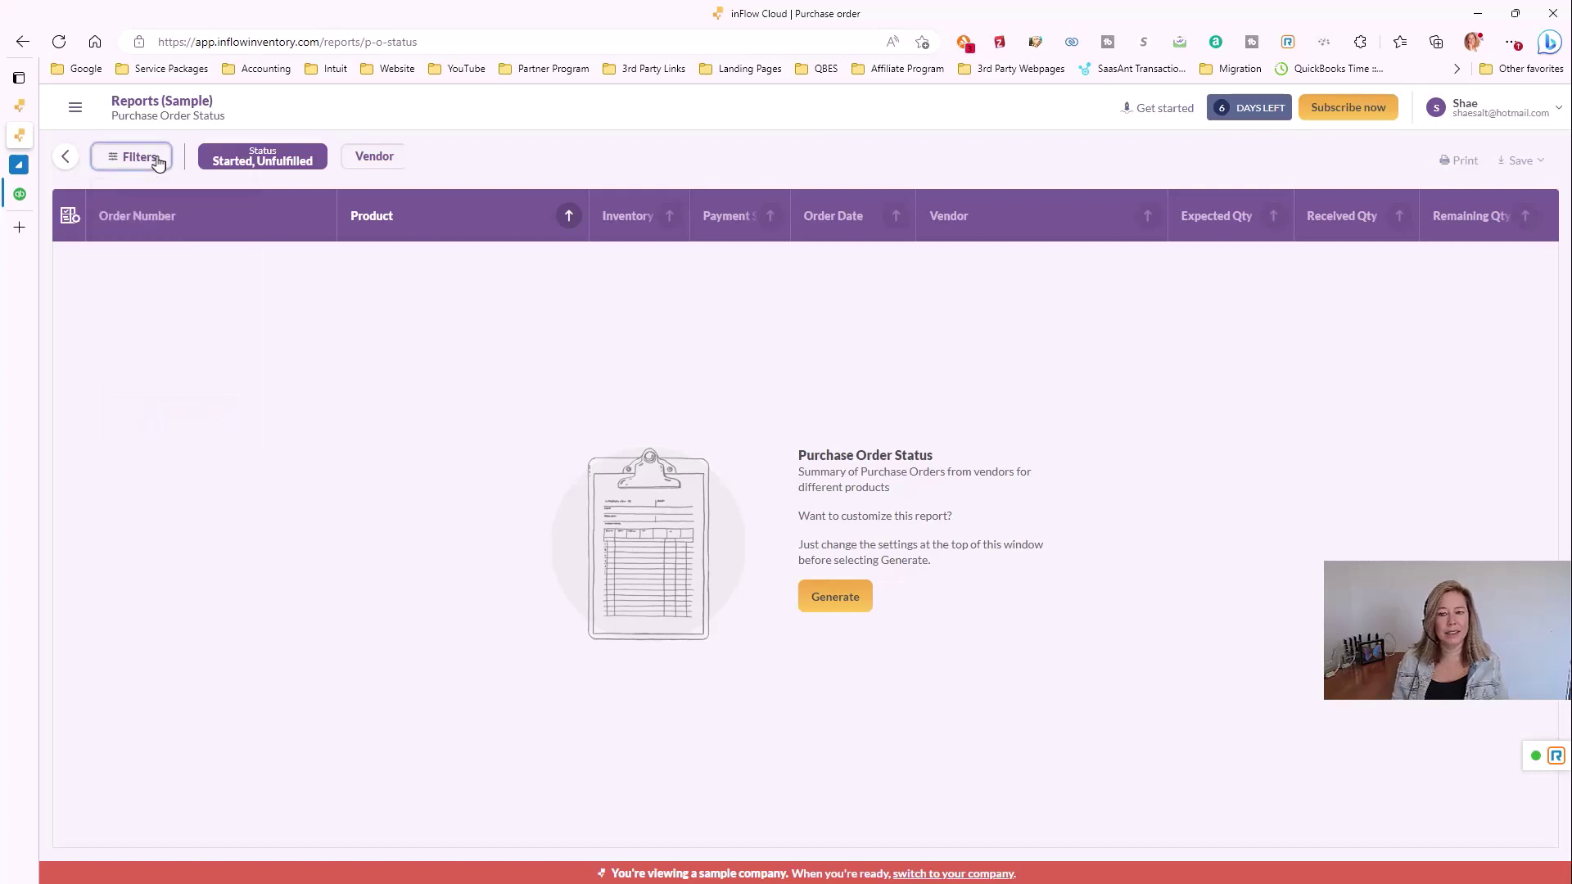
{"action": "left_click", "coordinate": [315, 160]}
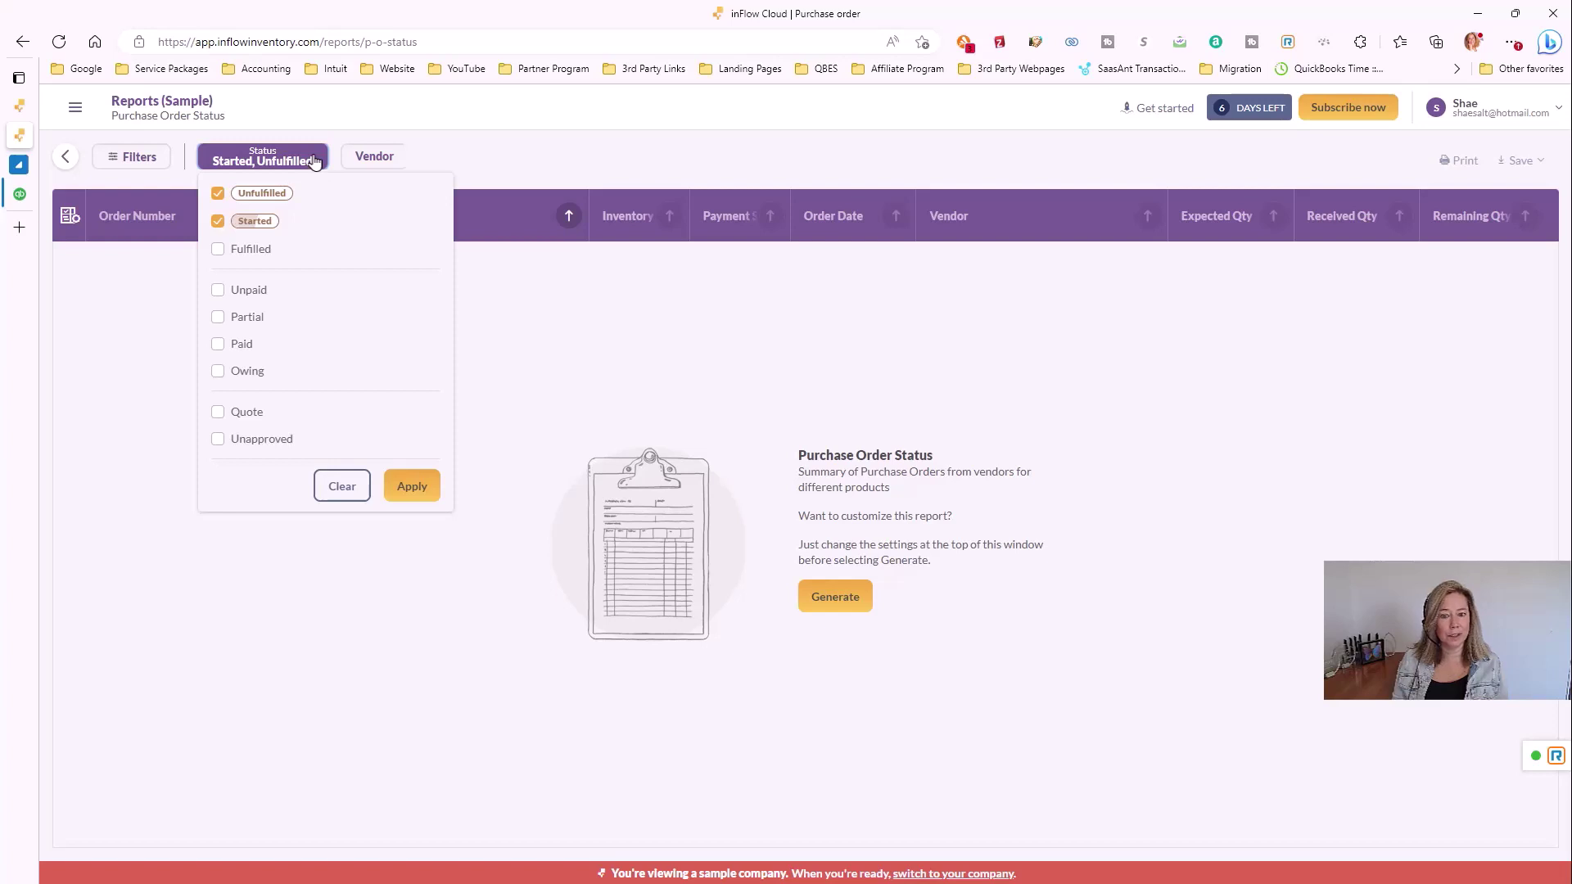
{"action": "left_click", "coordinate": [366, 160]}
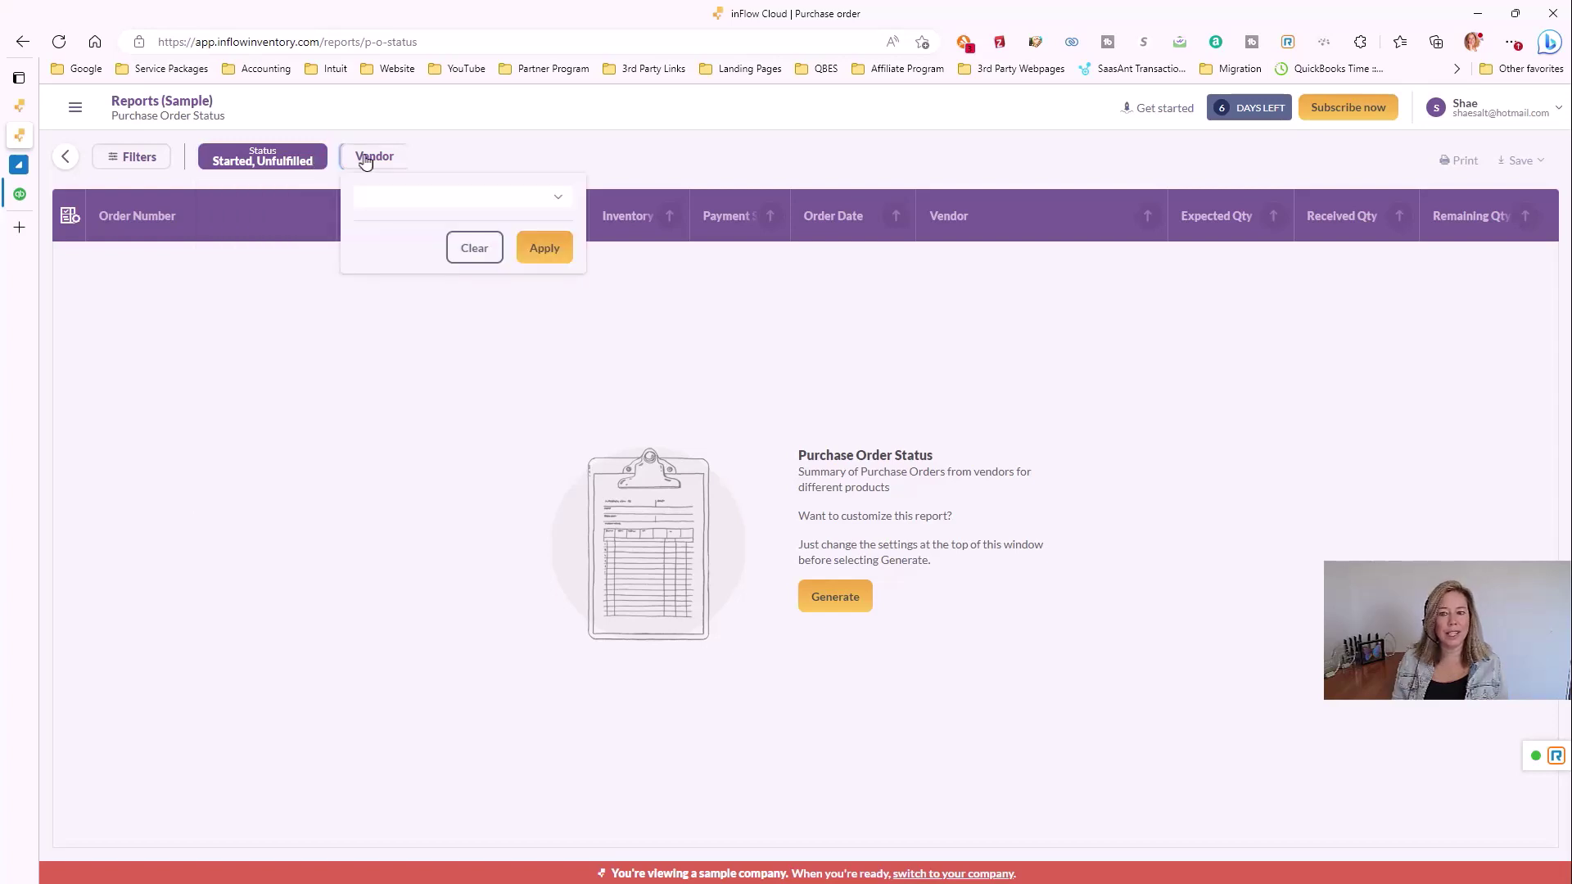
{"action": "left_click", "coordinate": [477, 249]}
{"action": "left_click", "coordinate": [837, 597]}
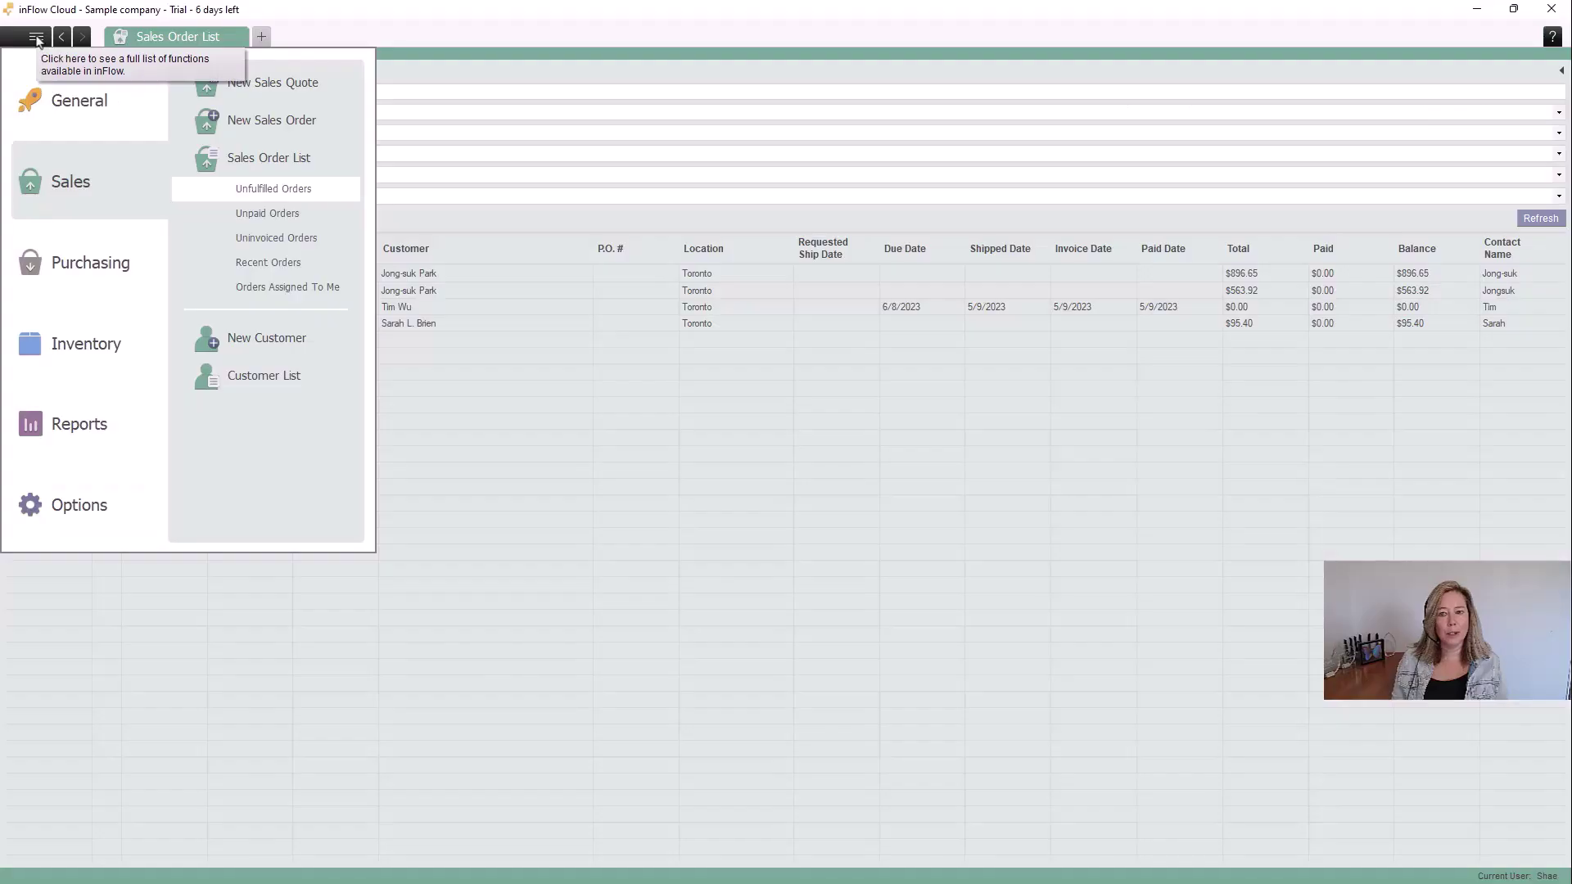
Step: Switch to the inFlow desktop app, search the products for "Baseball" and open Baseball Glove Resin 7"
{"action": "mouse_move", "coordinate": [83, 269]}
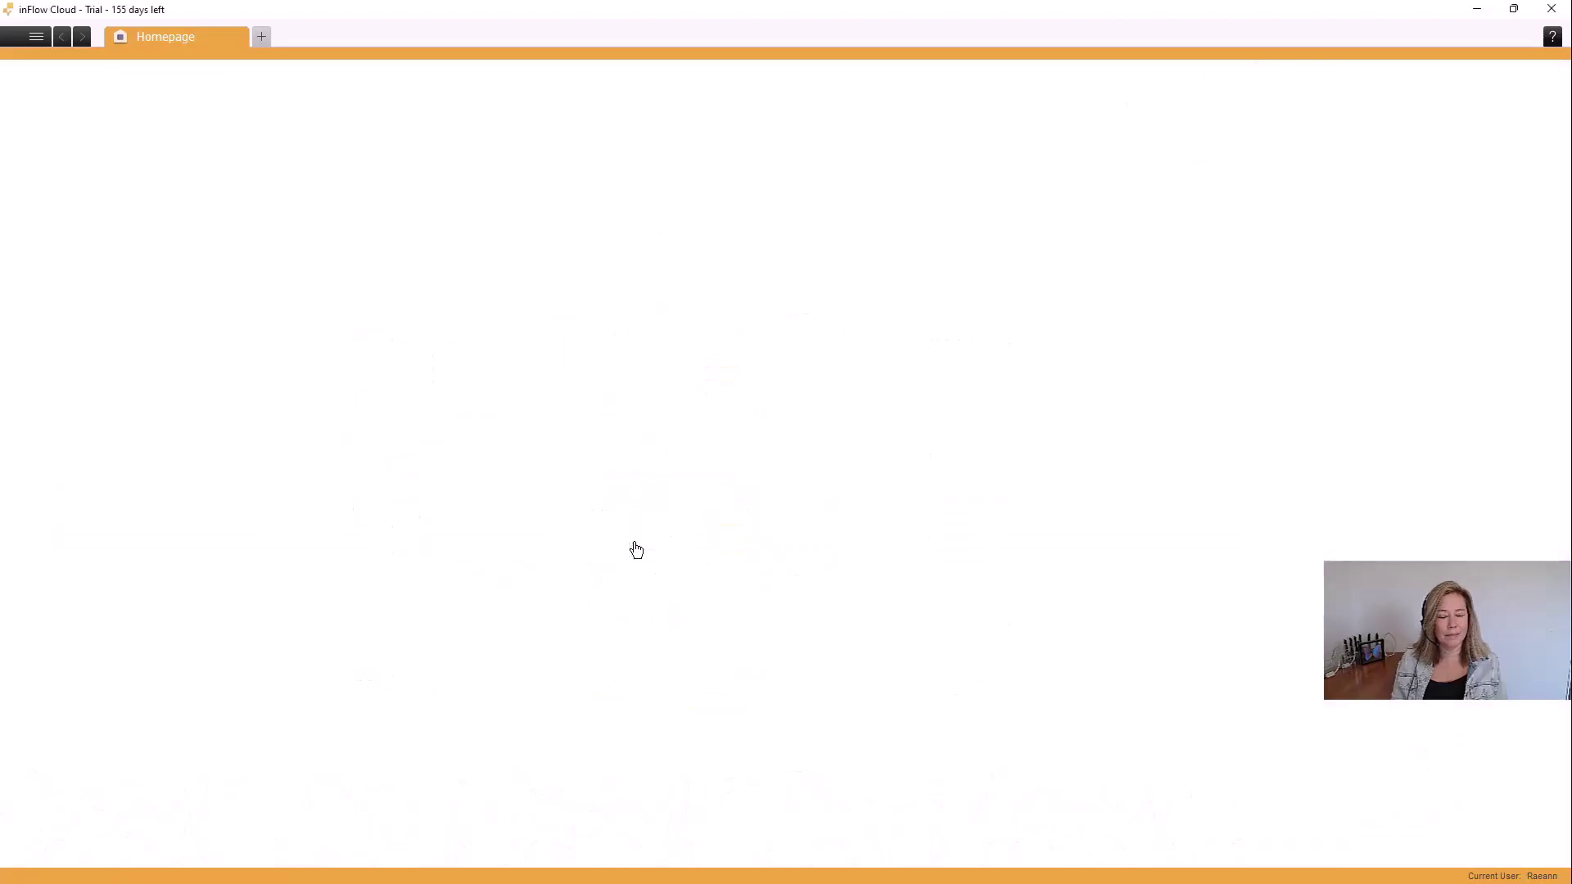
{"action": "left_click", "coordinate": [636, 549]}
{"action": "type", "text": "Baseball"}
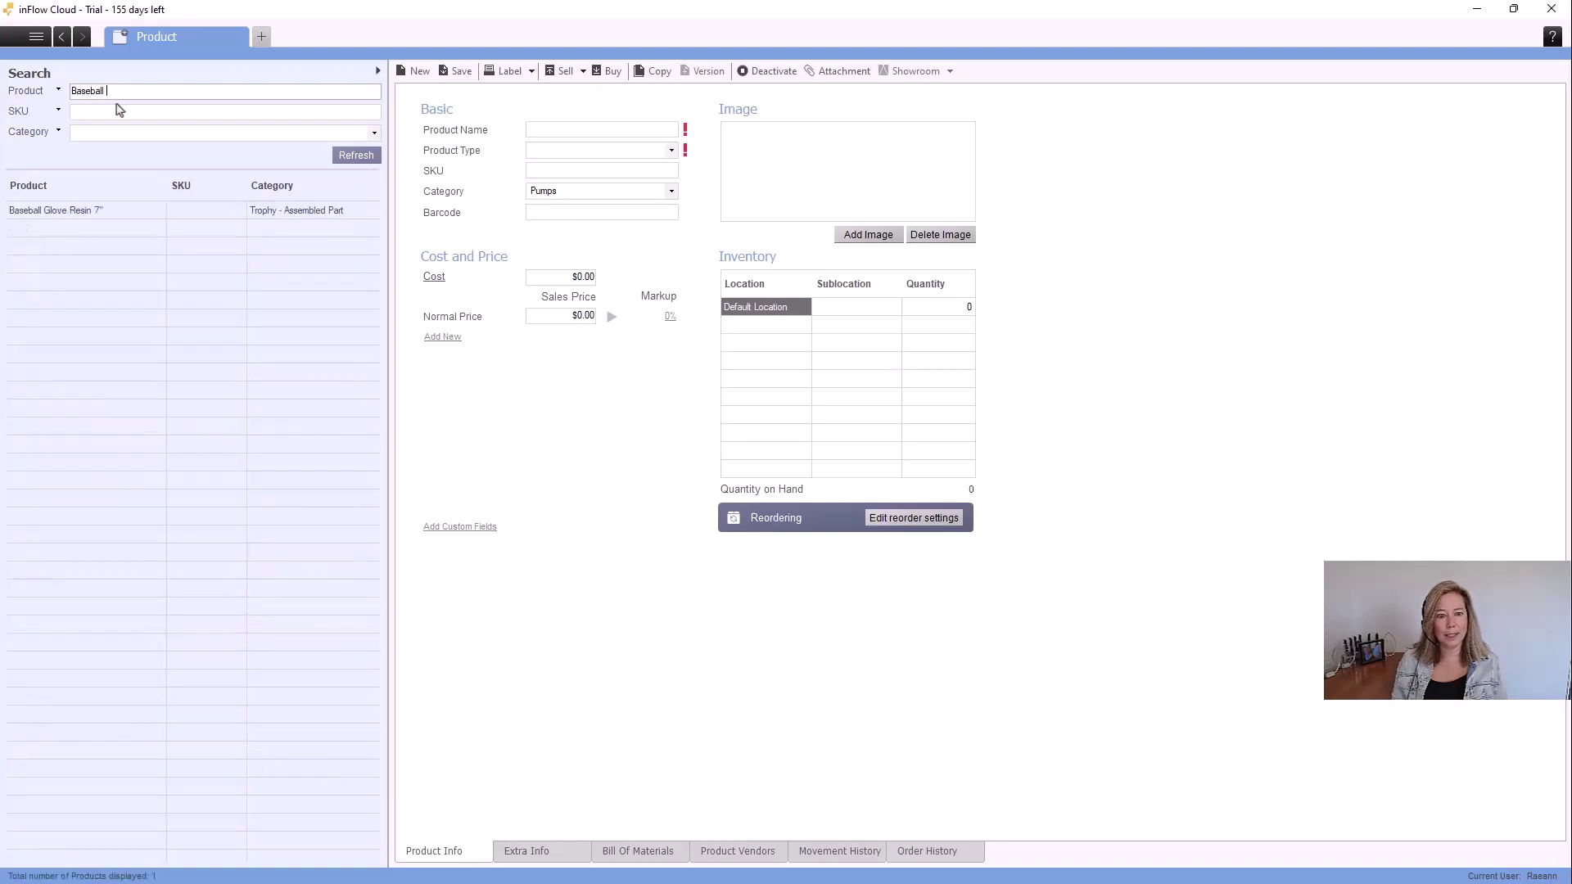
{"action": "left_click", "coordinate": [115, 213]}
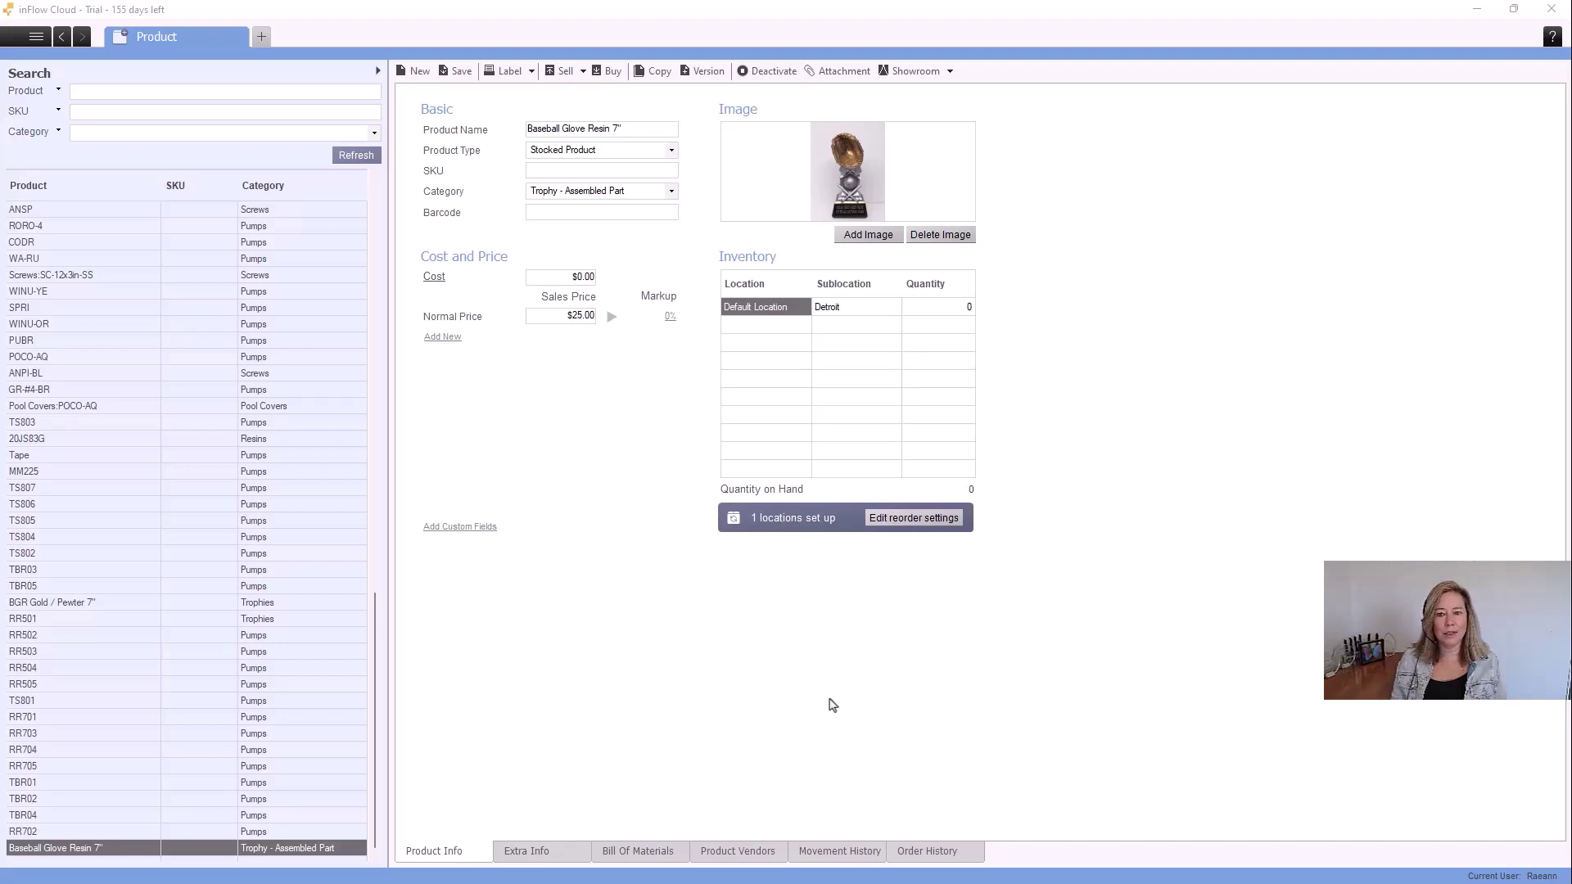
Step: Review the bill of materials of Baseball Glove Resin 7", checking the inventory info of BGR Gold / Pewter 7", Plate Subassembly and Engraving Subassembly
{"action": "left_click", "coordinate": [646, 851]}
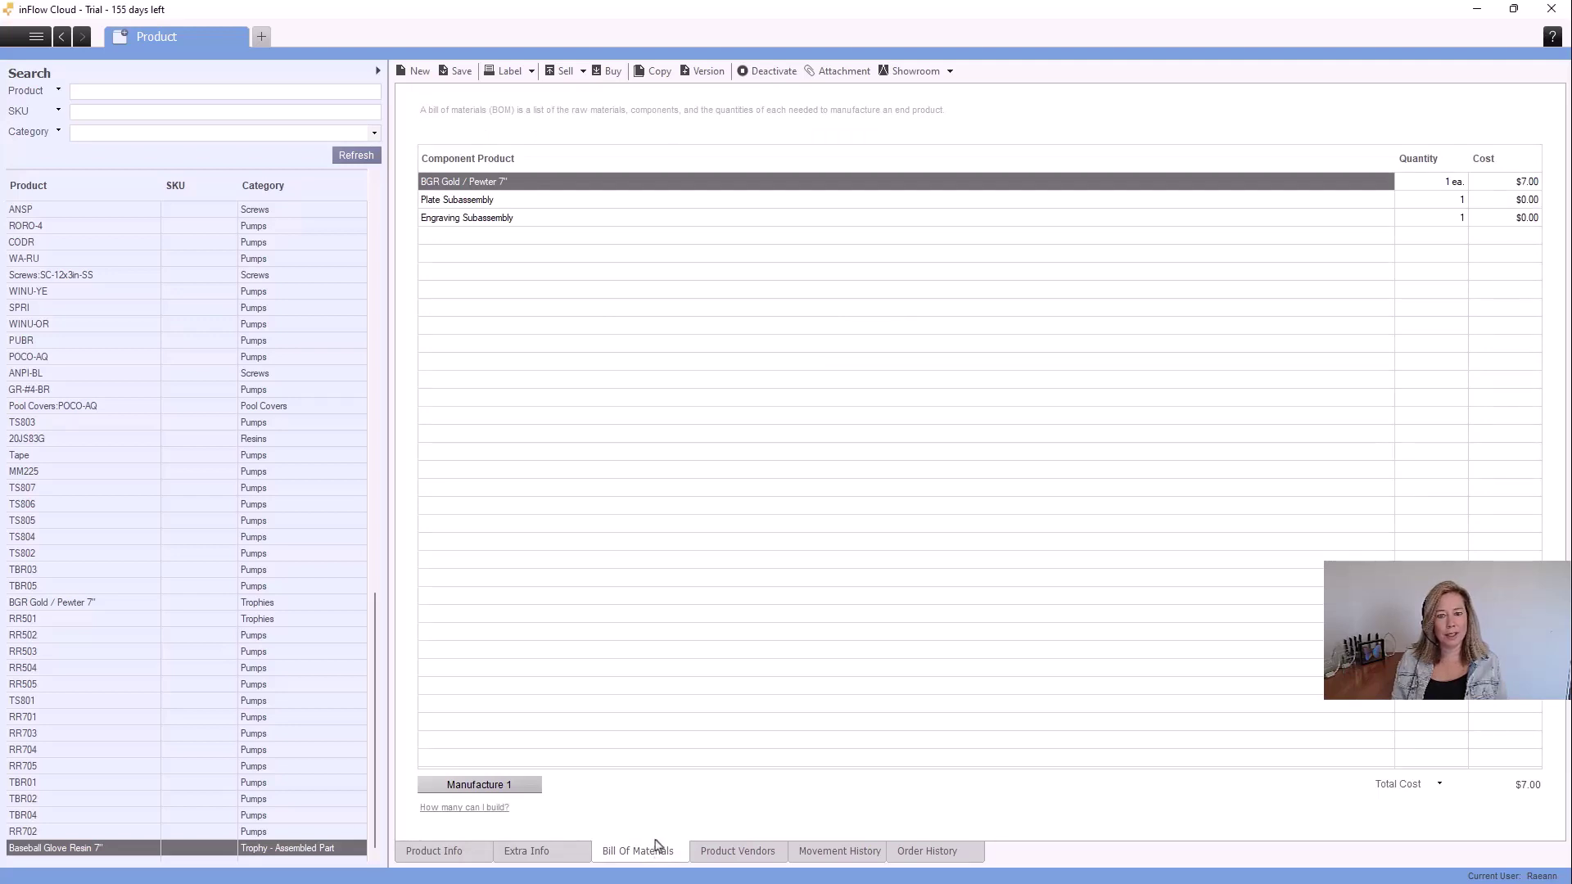
{"action": "left_click", "coordinate": [536, 182]}
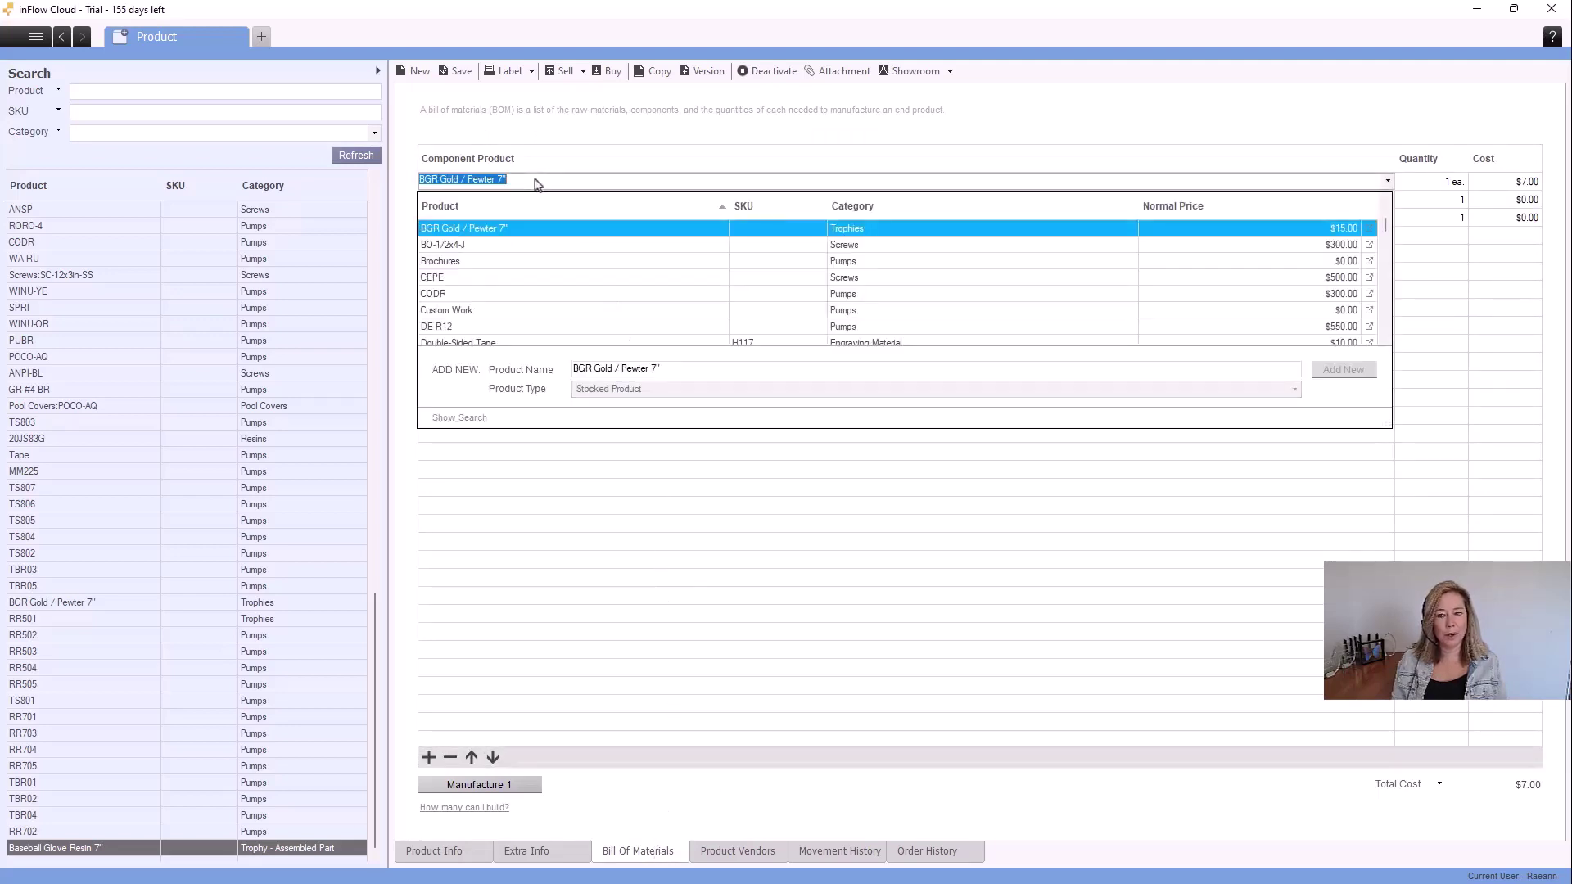
{"action": "left_click", "coordinate": [544, 134]}
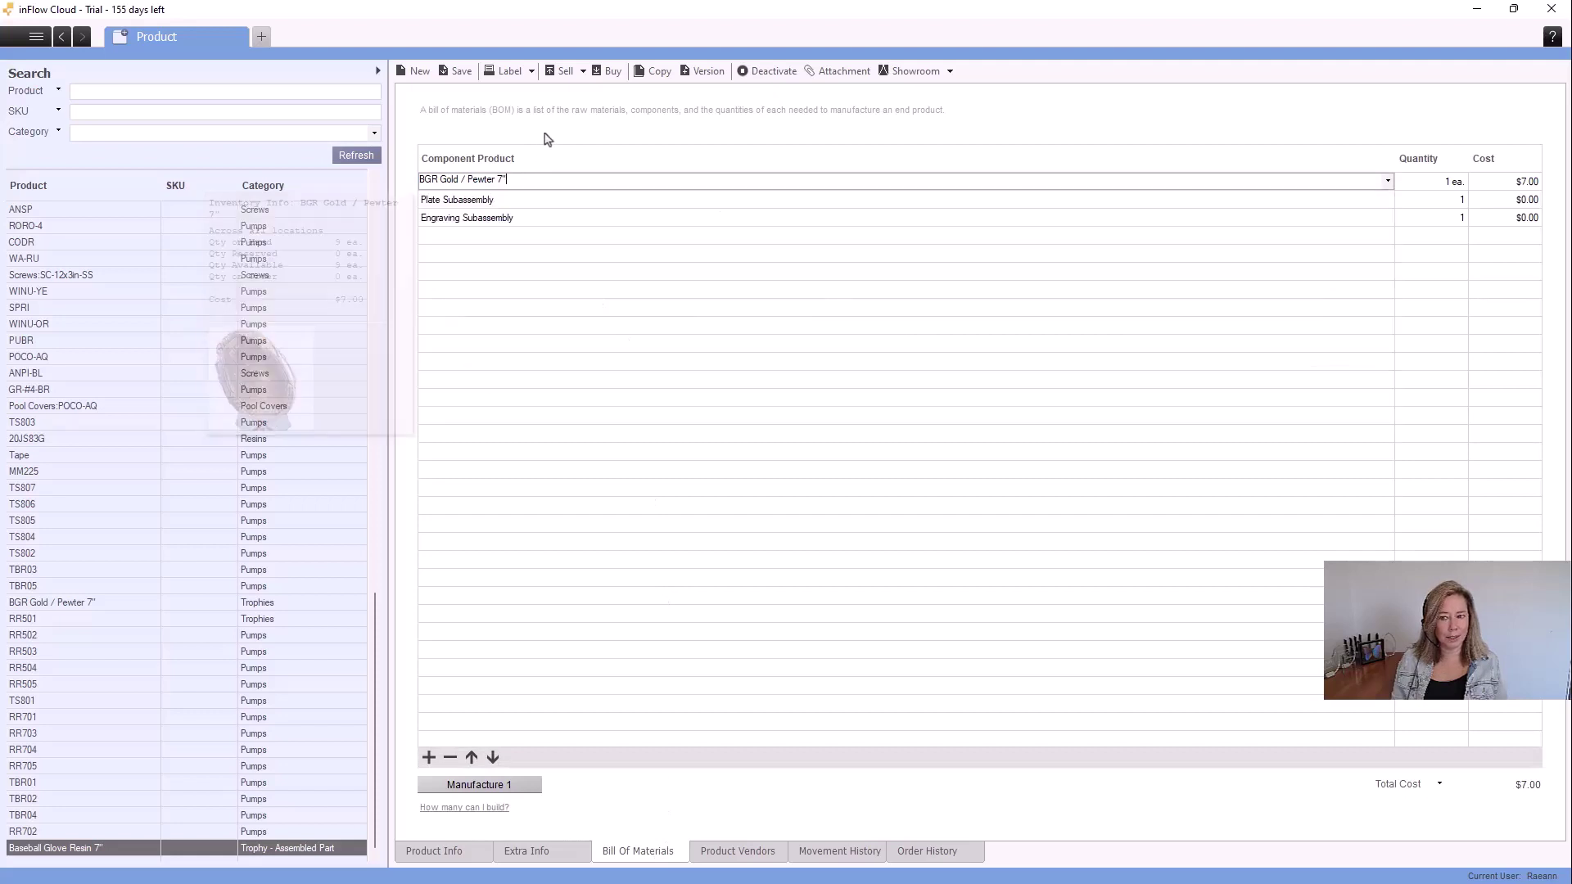
{"action": "left_click", "coordinate": [505, 204]}
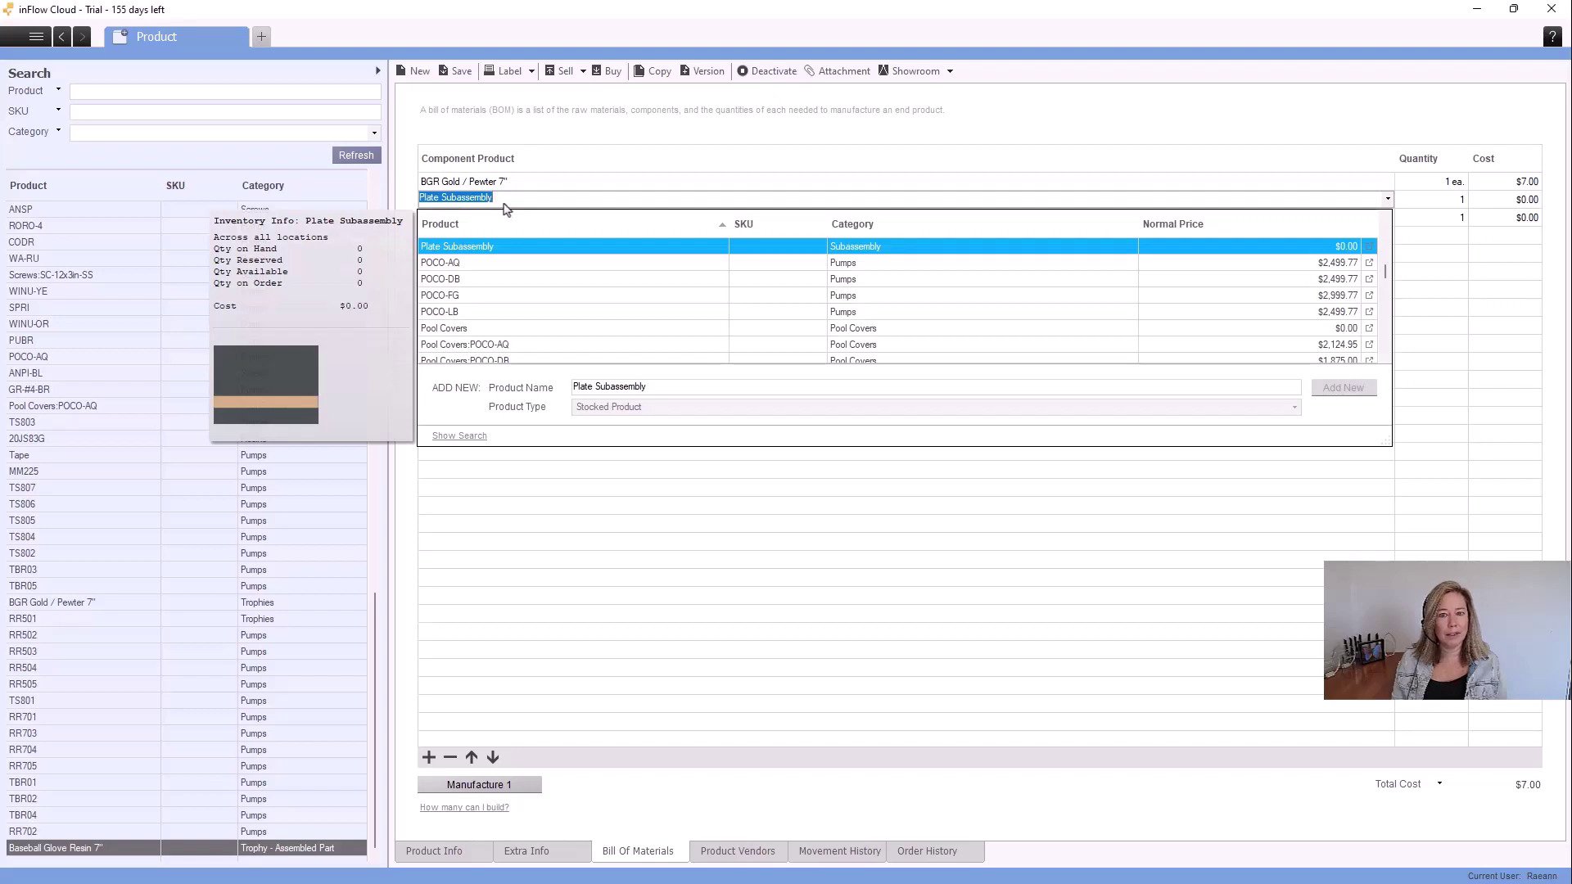
{"action": "left_click", "coordinate": [559, 141]}
{"action": "left_click", "coordinate": [556, 216]}
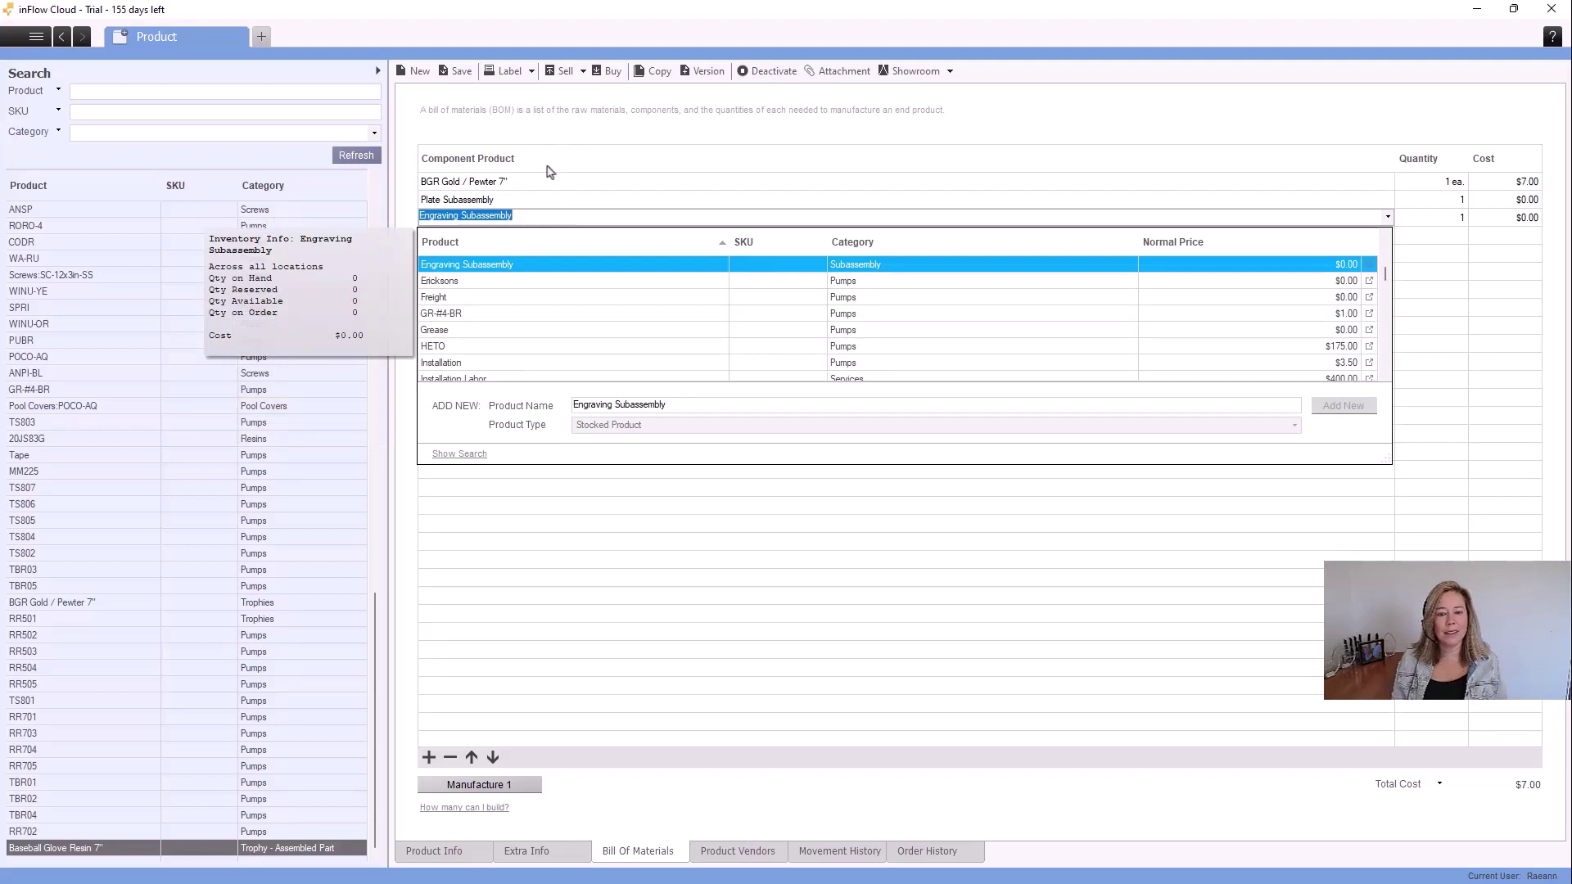
{"action": "left_click", "coordinate": [548, 131]}
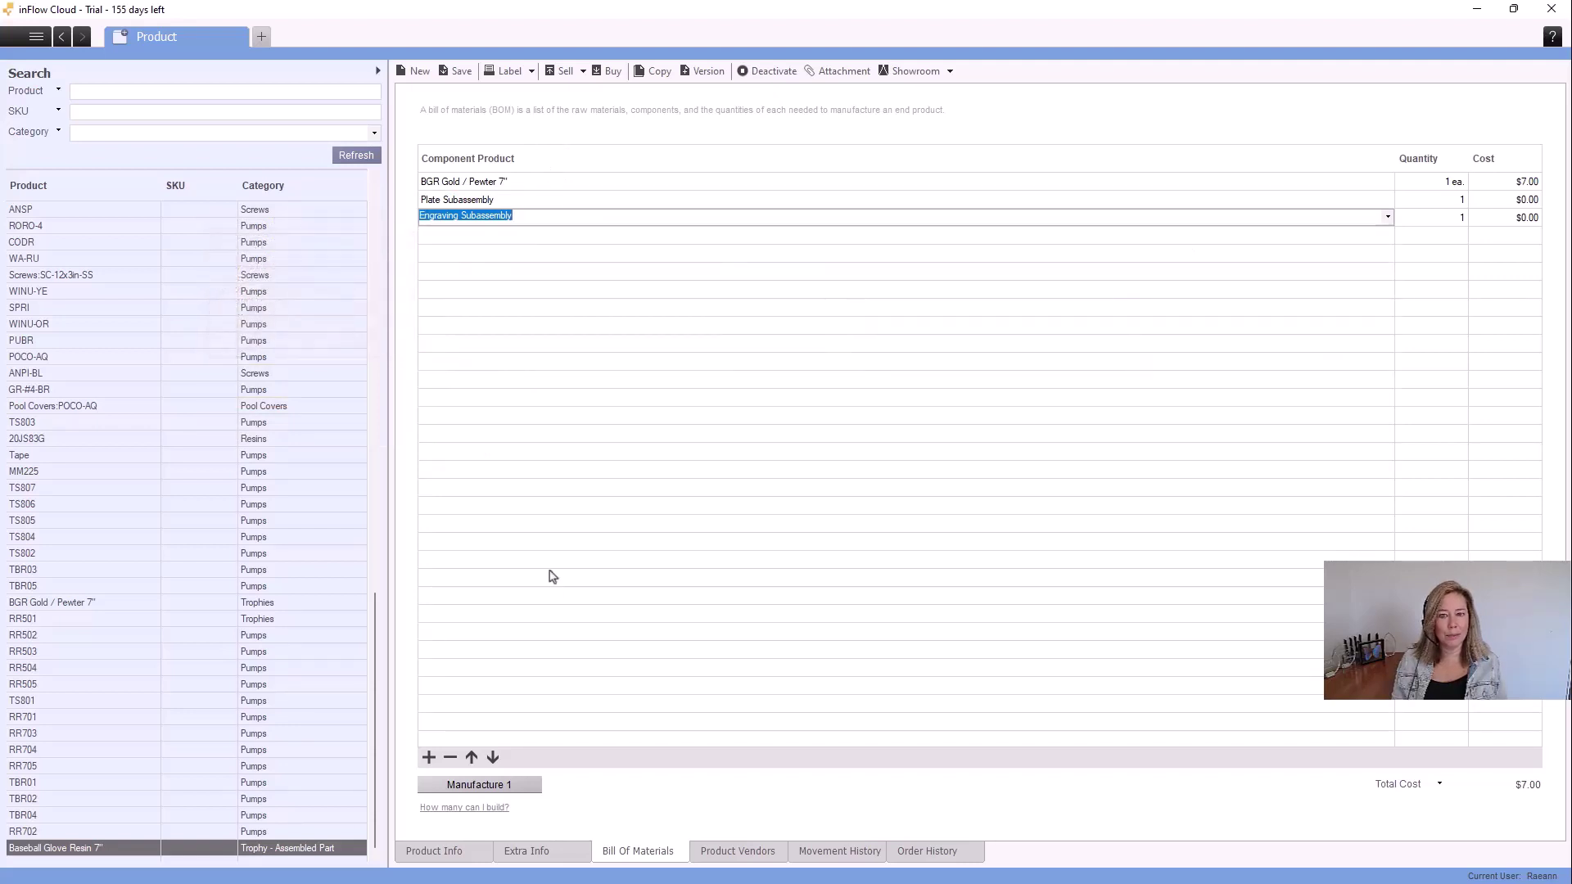
Step: Check how many can be built, create a work order to manufacture 9, and enter the assembler's name with Default Location
{"action": "left_click", "coordinate": [492, 809]}
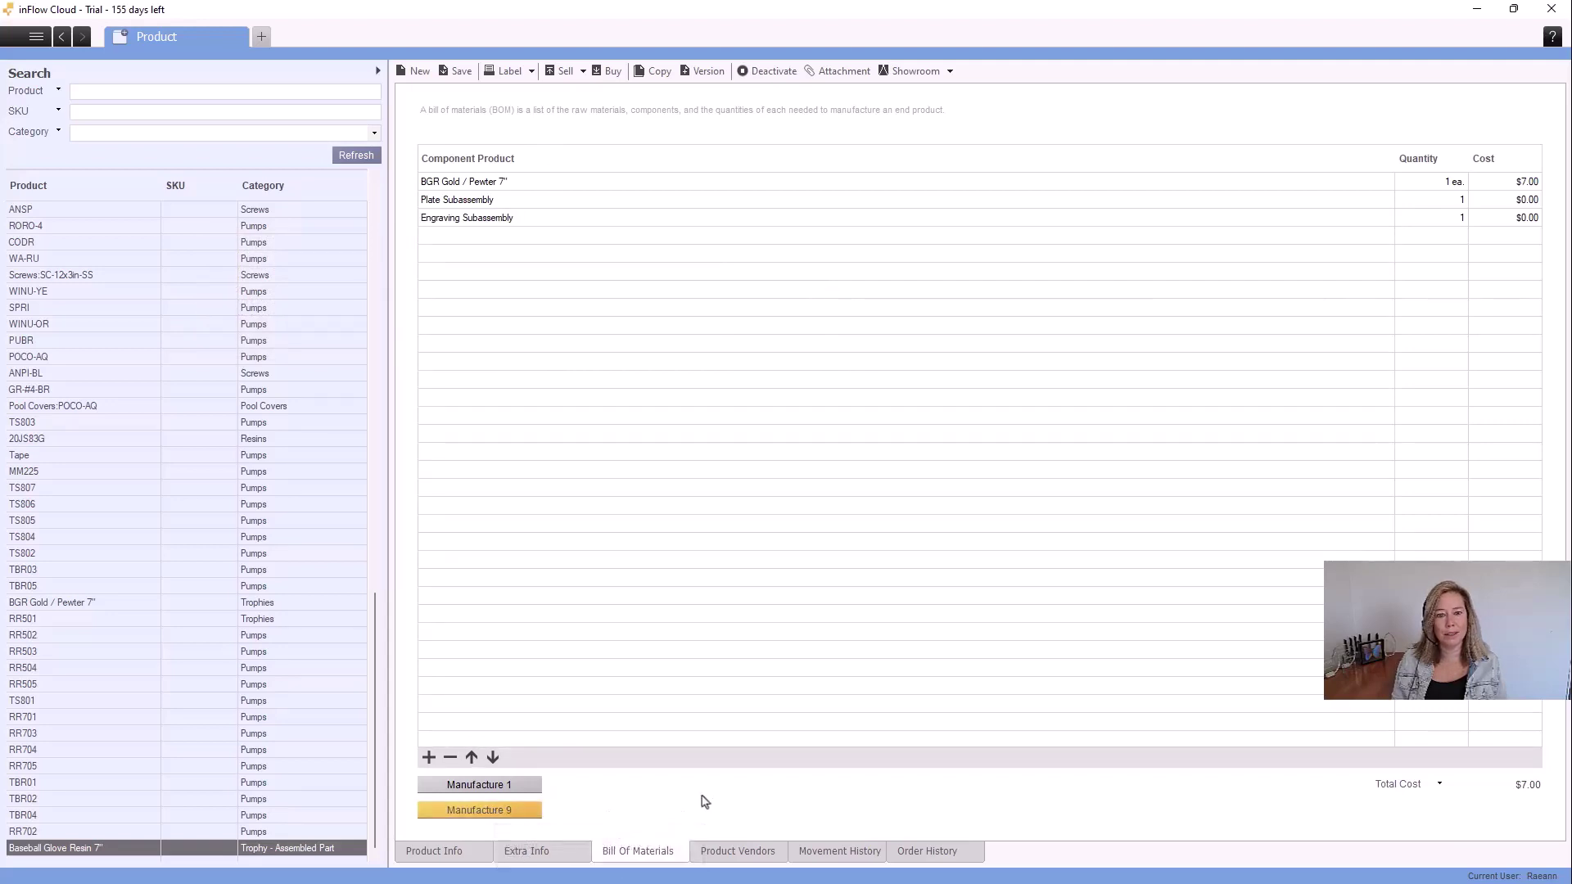
{"action": "left_click", "coordinate": [486, 813]}
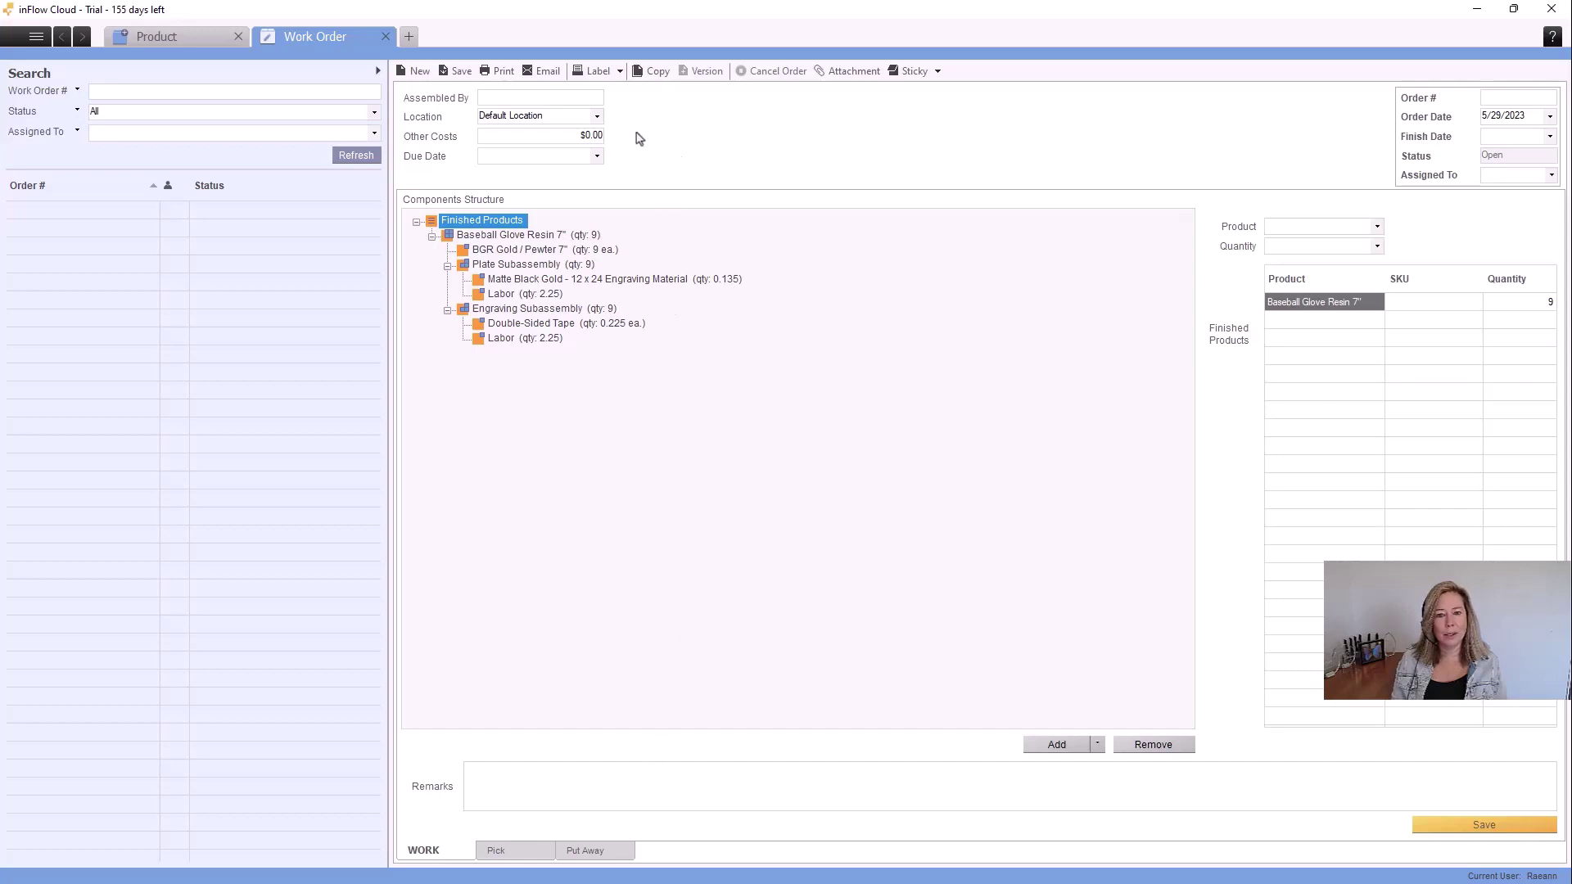
{"action": "left_click", "coordinate": [596, 99]}
{"action": "type", "text": "Joe"}
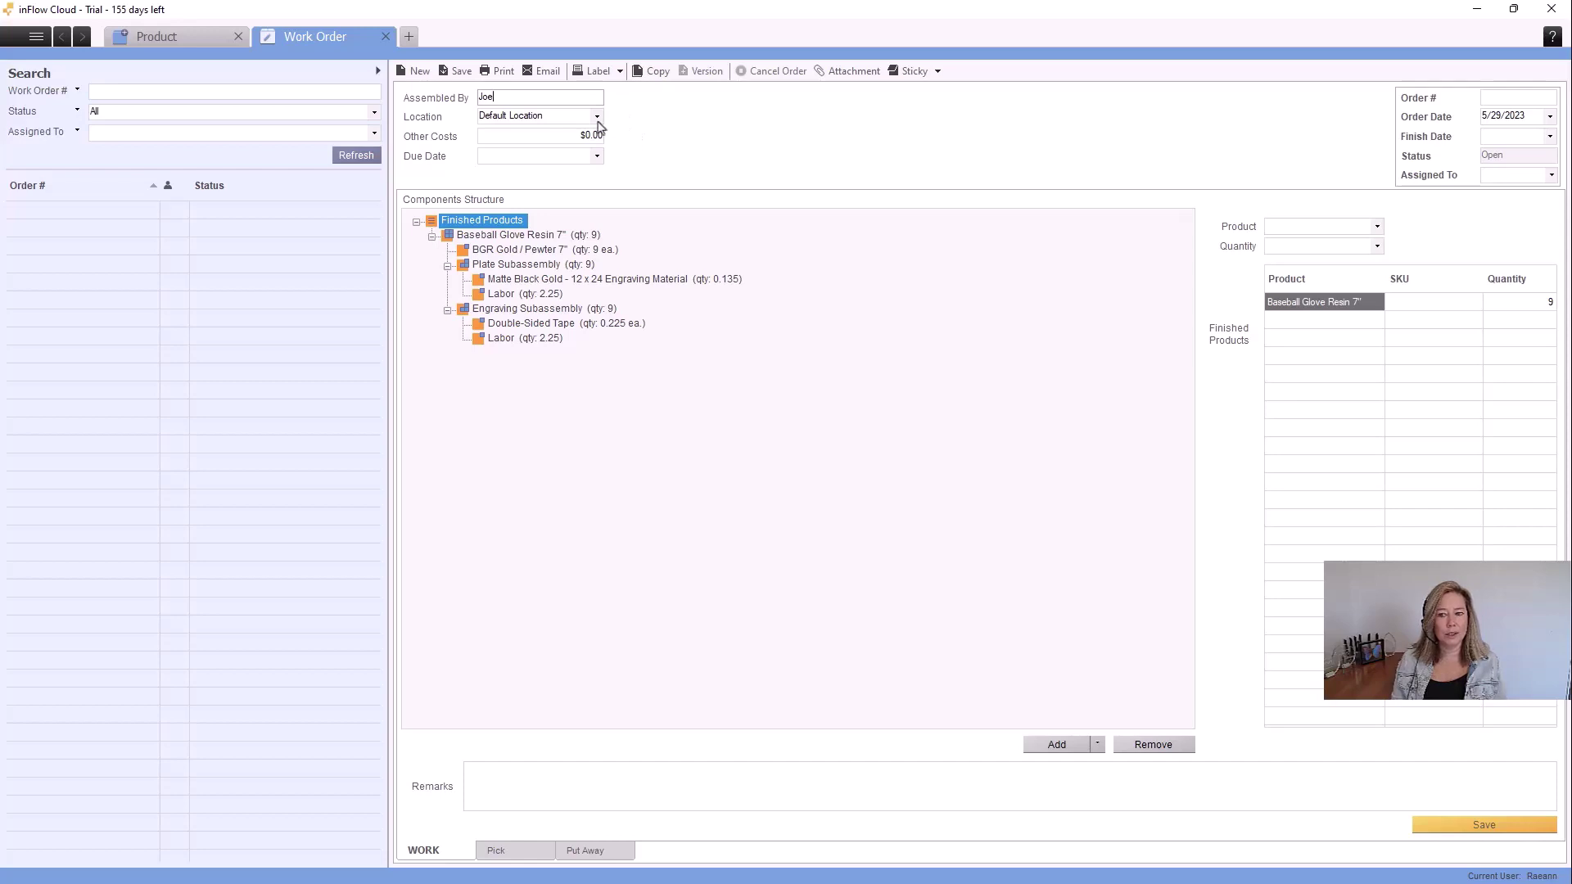
{"action": "left_click", "coordinate": [598, 118]}
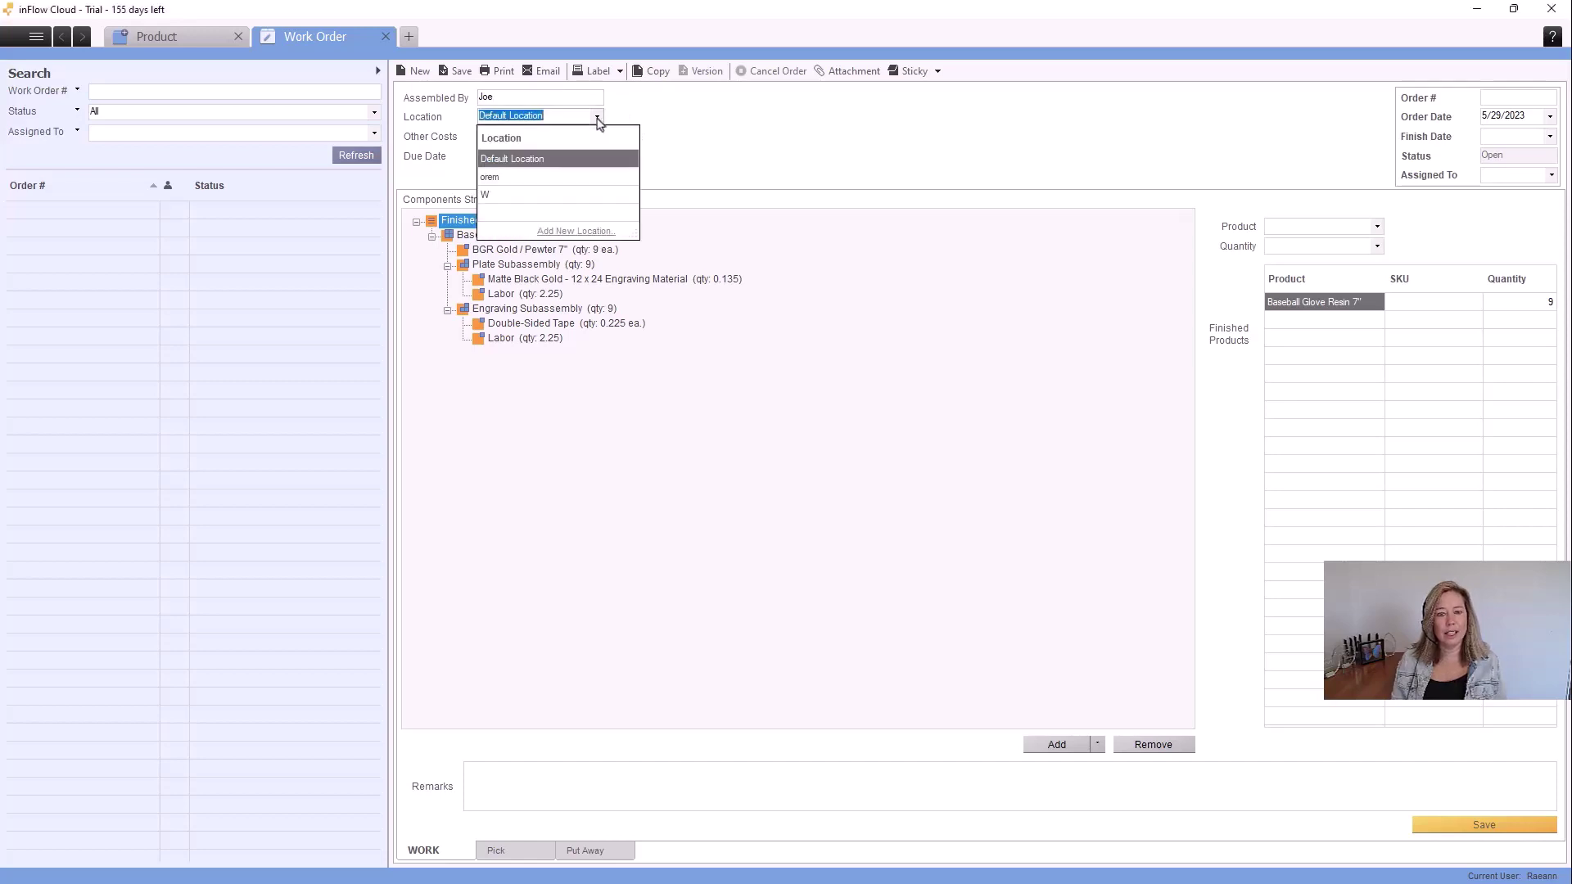
{"action": "left_click", "coordinate": [596, 159]}
{"action": "key", "text": "Tab"}
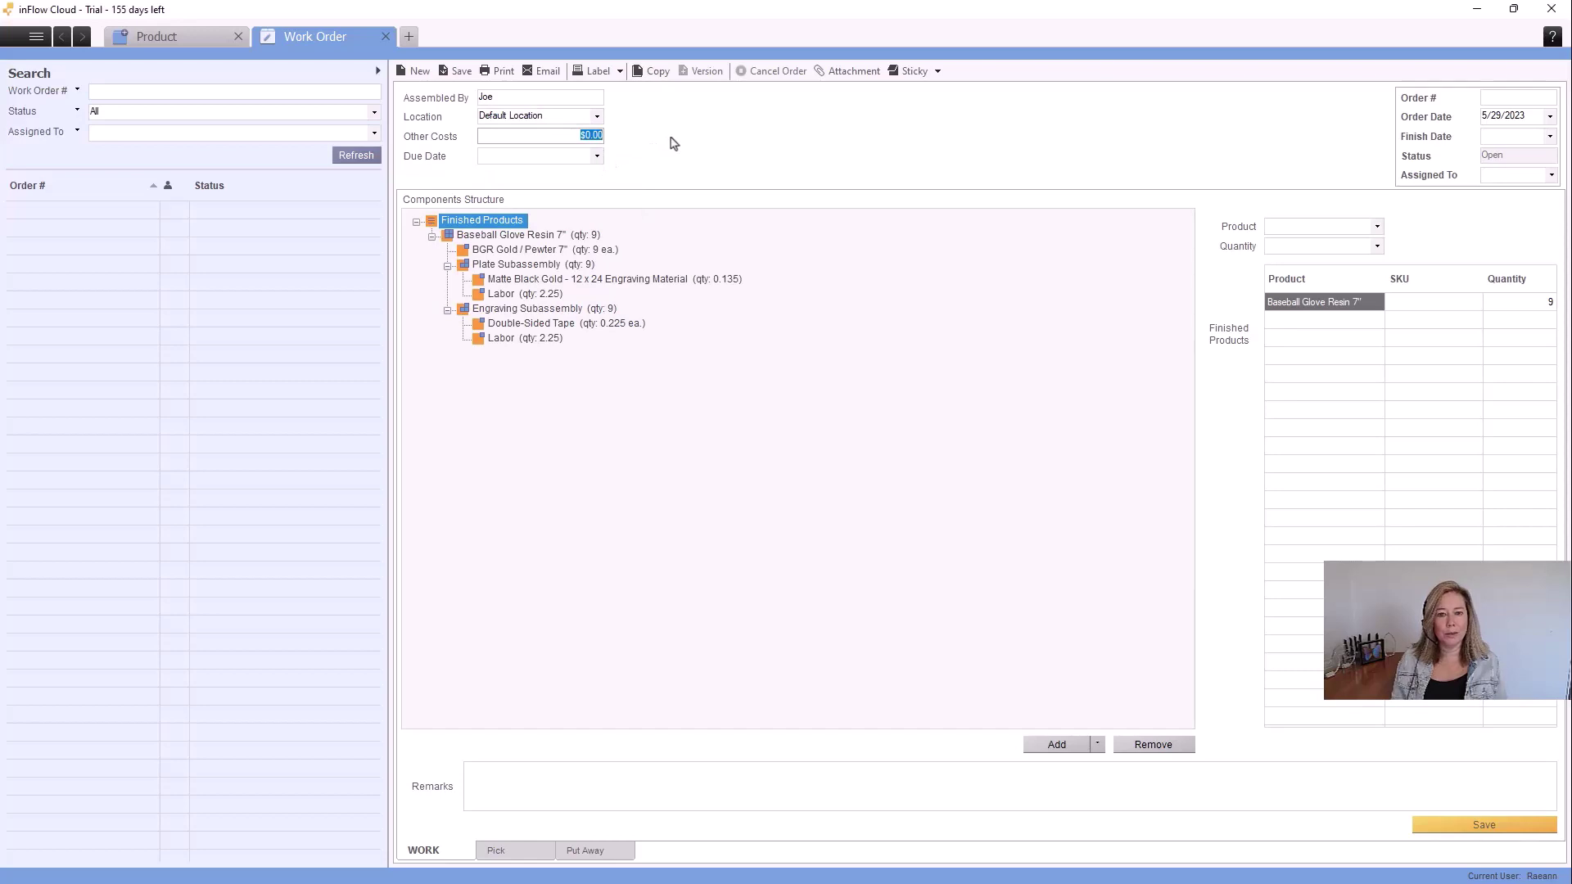
Step: Clear the work order's other costs, set its due date to 5/31/2023 and assign it to the current user
{"action": "left_click", "coordinate": [585, 152]}
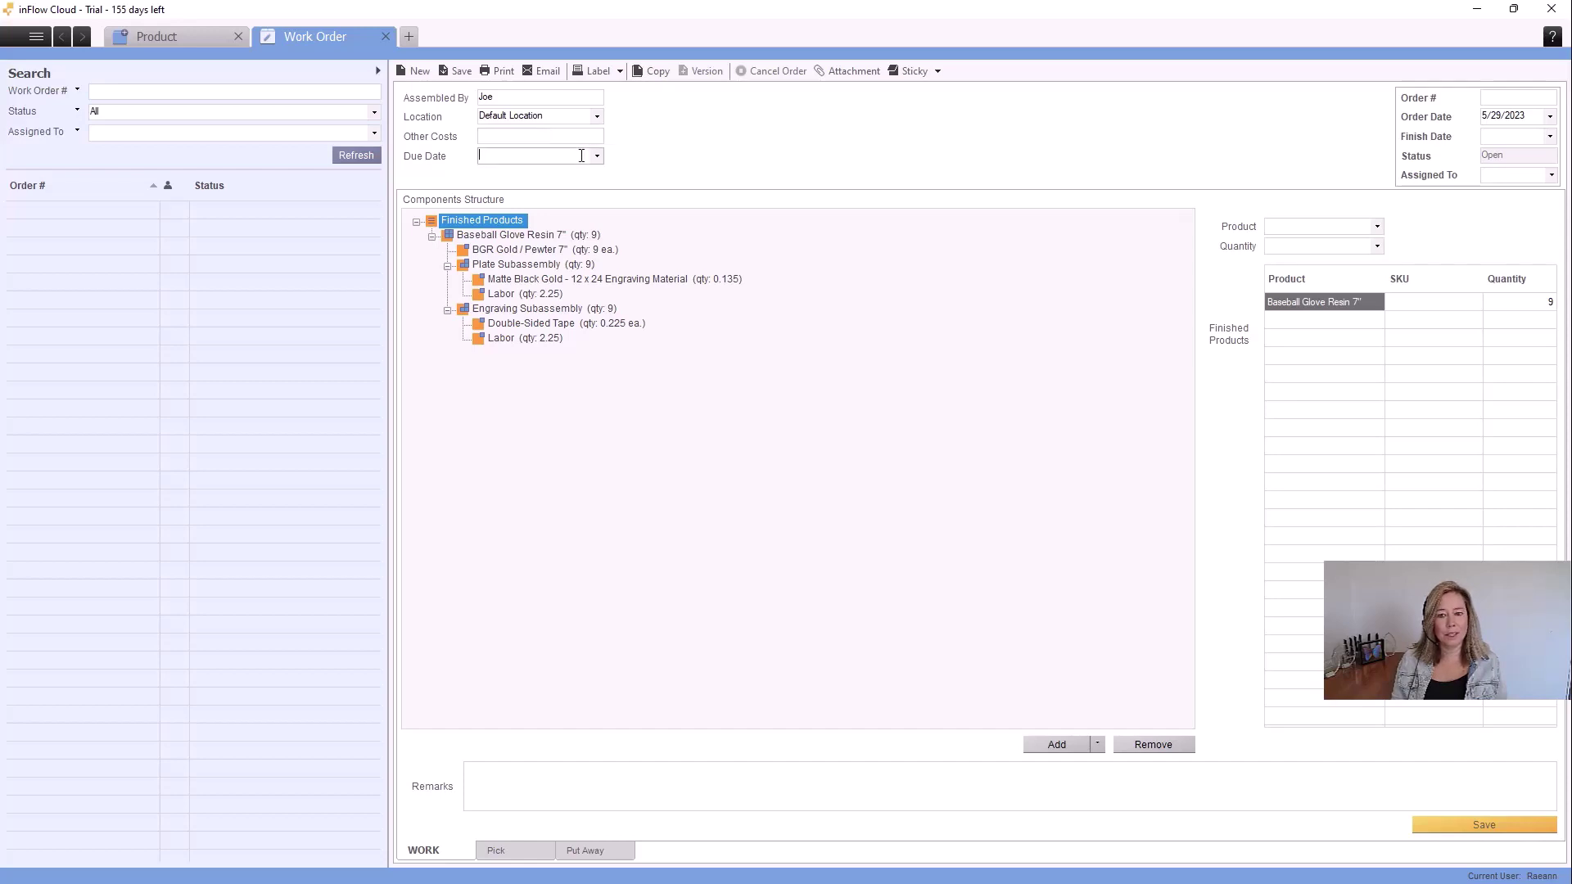
{"action": "left_click", "coordinate": [589, 137]}
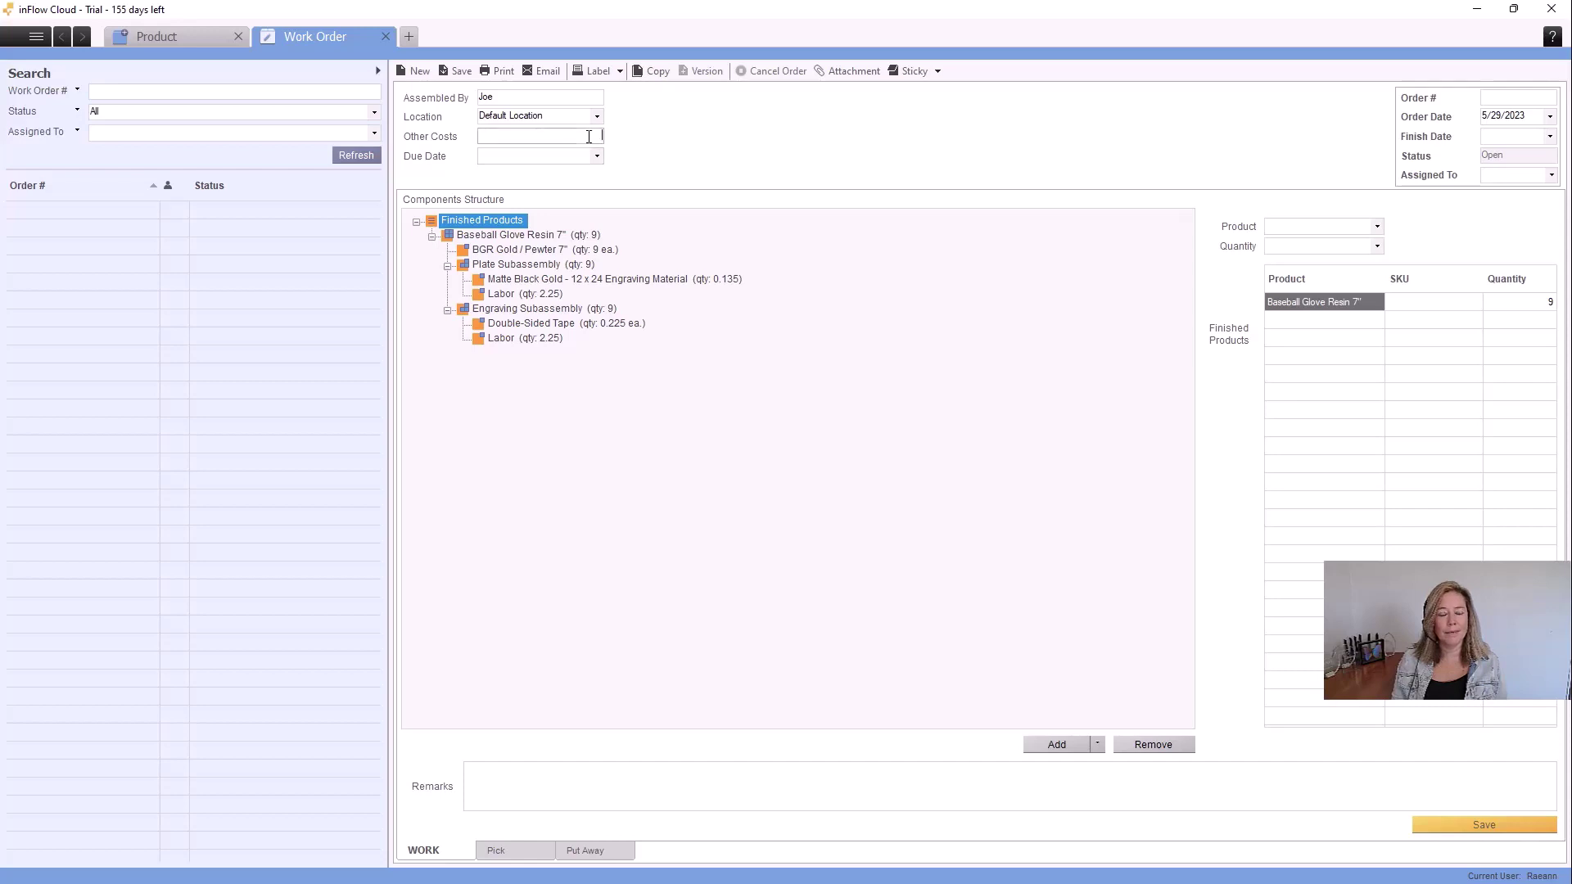
{"action": "left_click", "coordinate": [598, 157]}
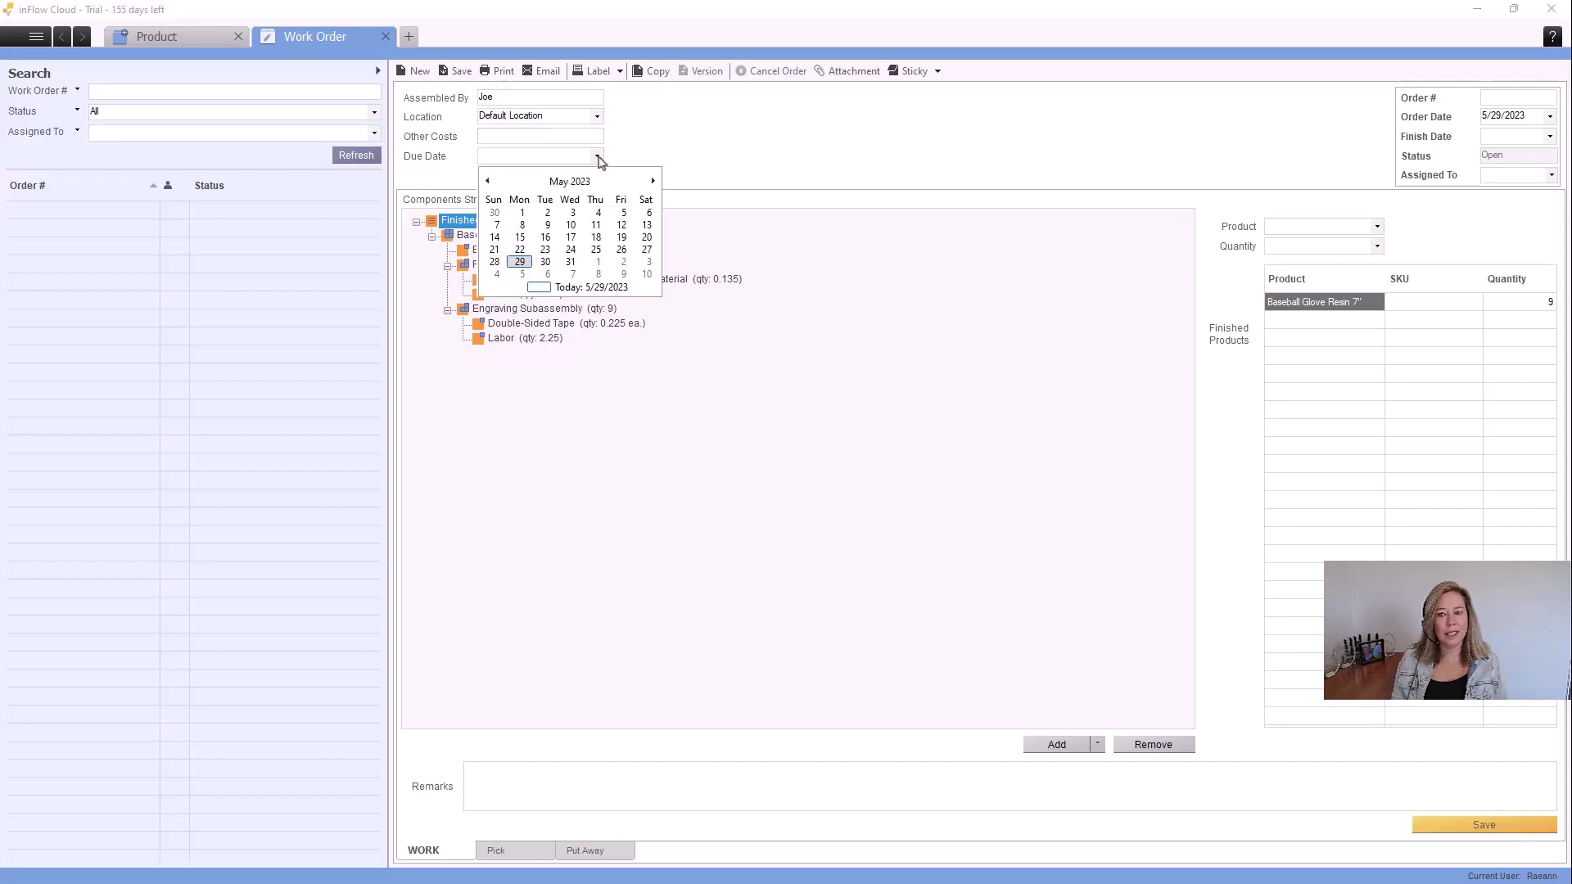
{"action": "left_click", "coordinate": [571, 262]}
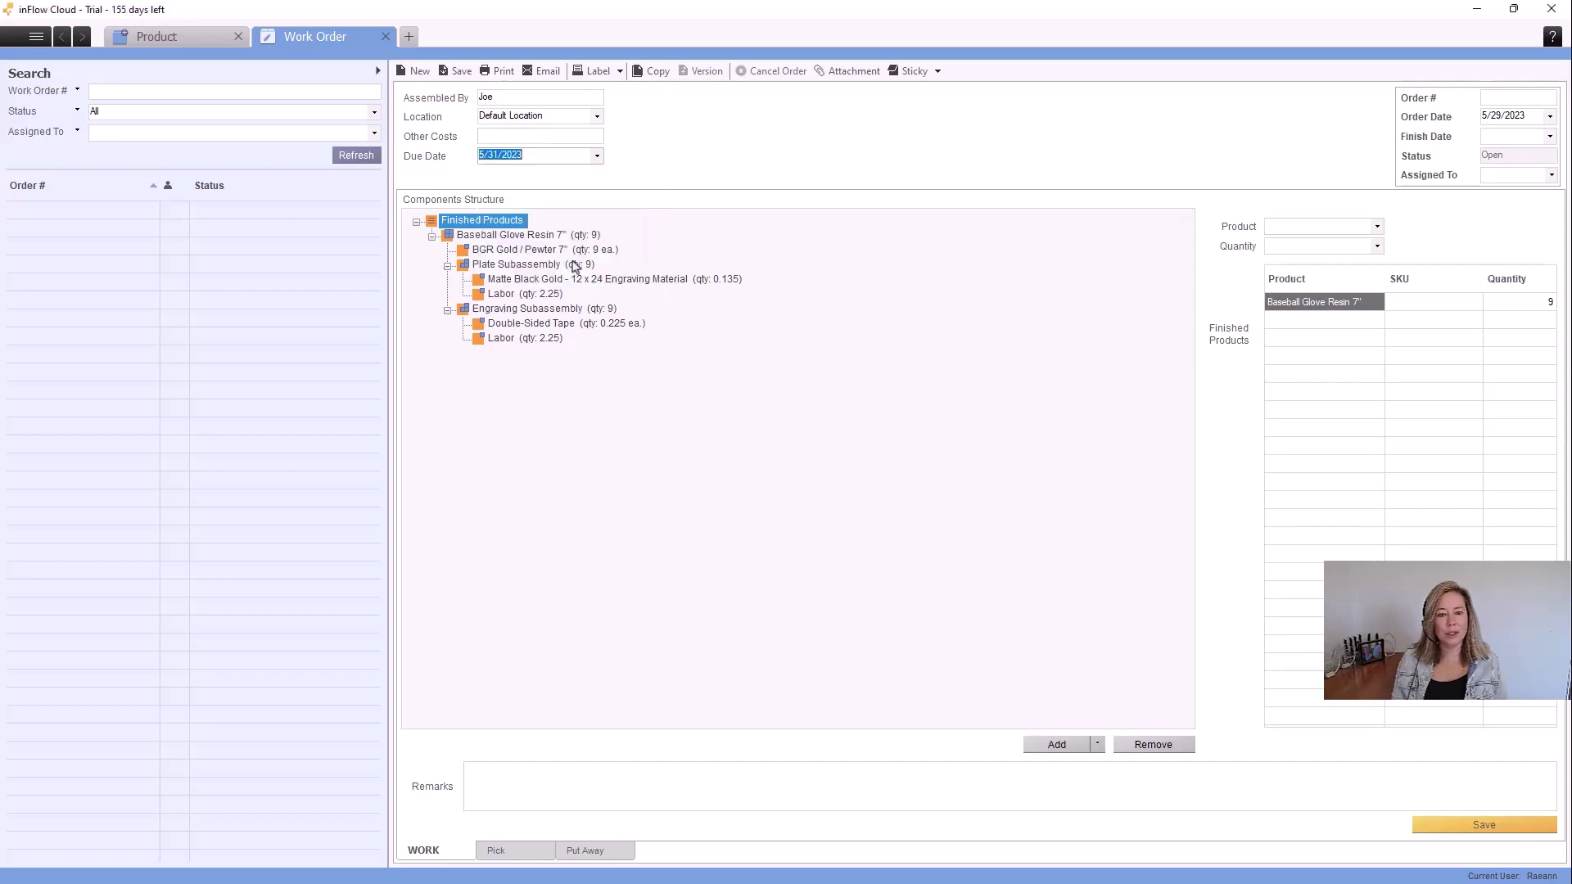
{"action": "left_click", "coordinate": [1550, 177]}
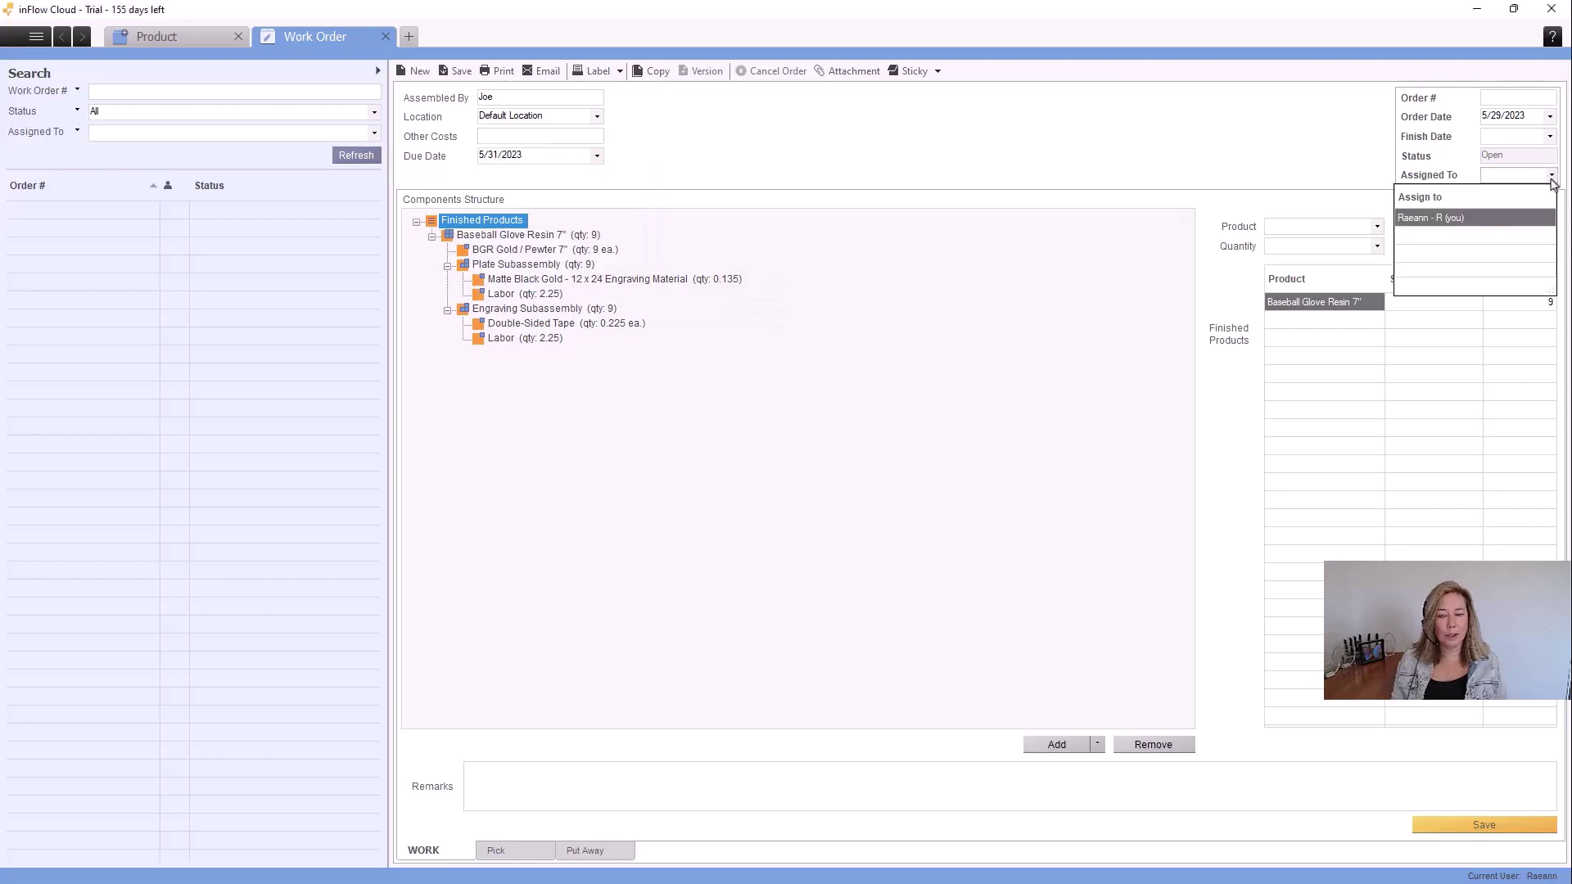
{"action": "left_click", "coordinate": [1540, 218]}
{"action": "mouse_move", "coordinate": [1523, 97]}
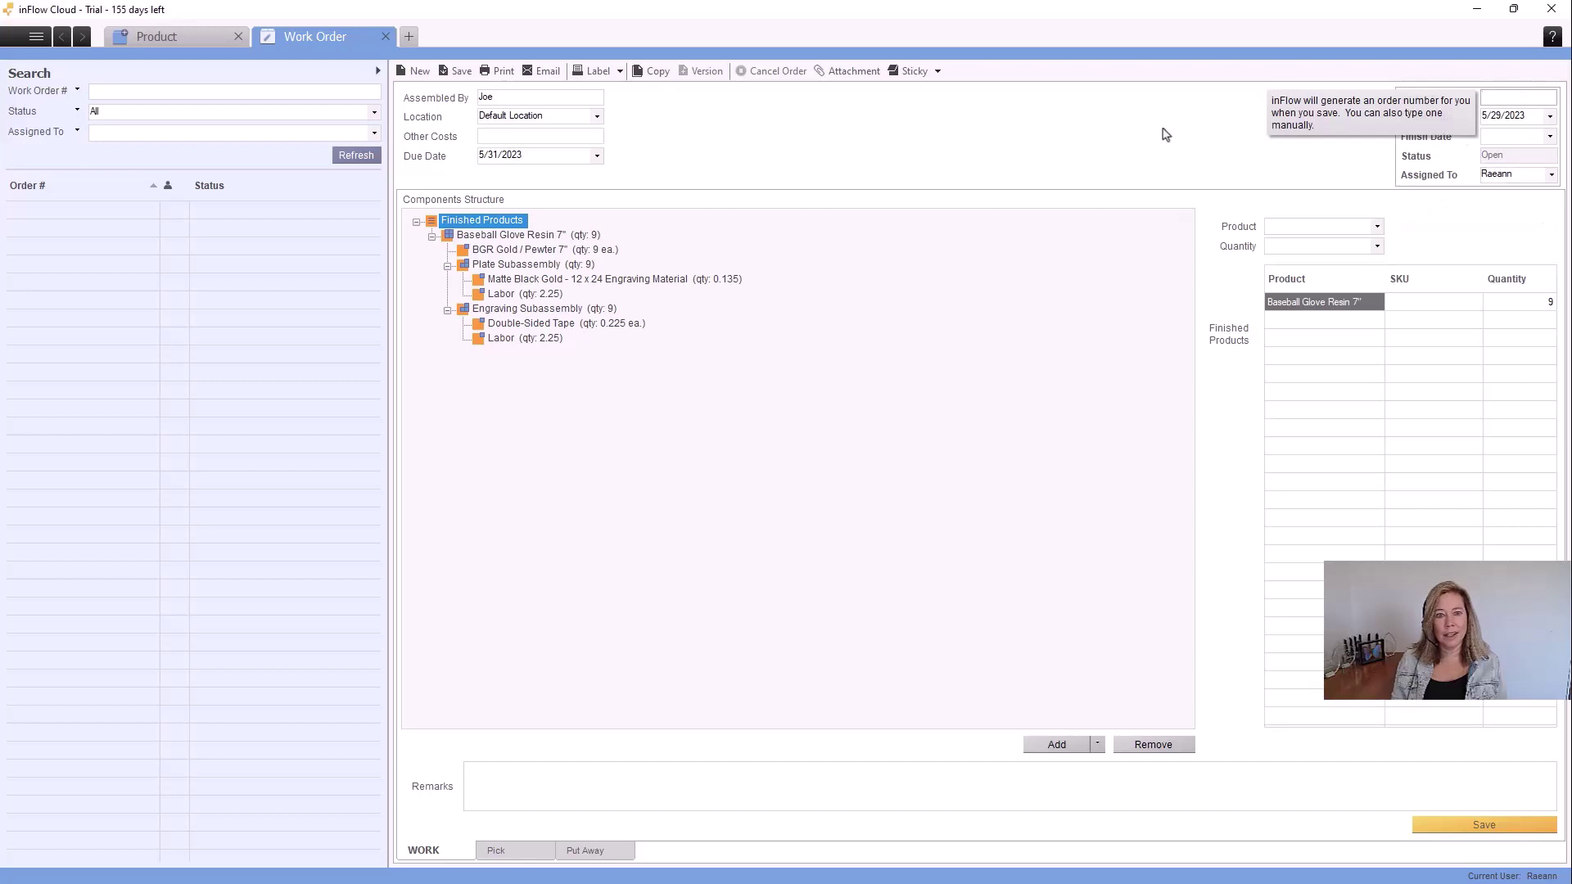
{"action": "left_click", "coordinate": [1550, 139]}
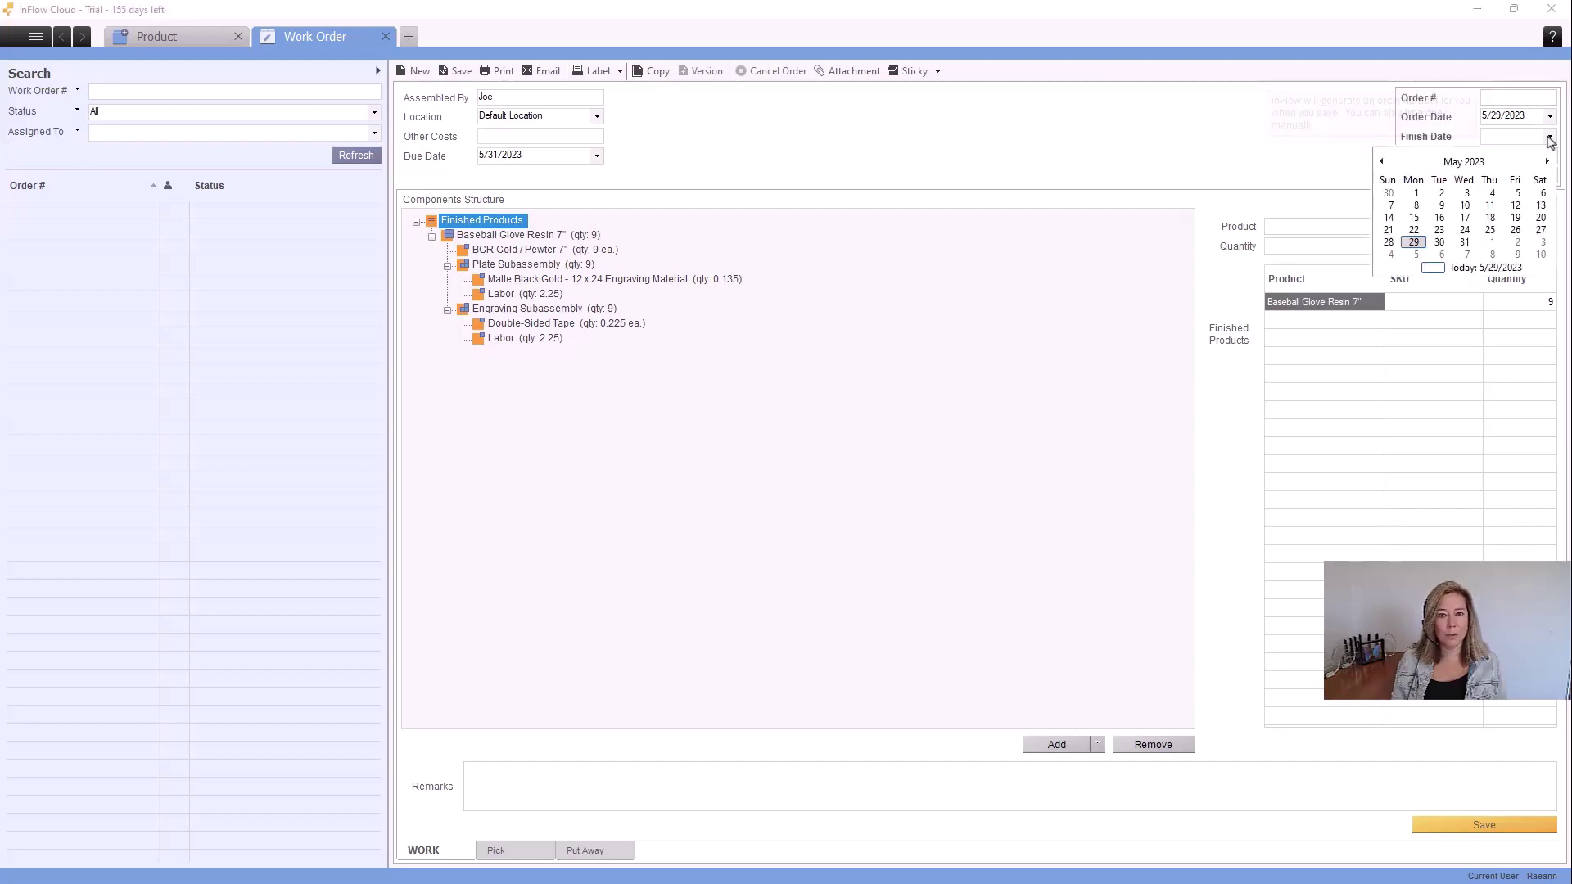
{"action": "left_click", "coordinate": [1550, 139]}
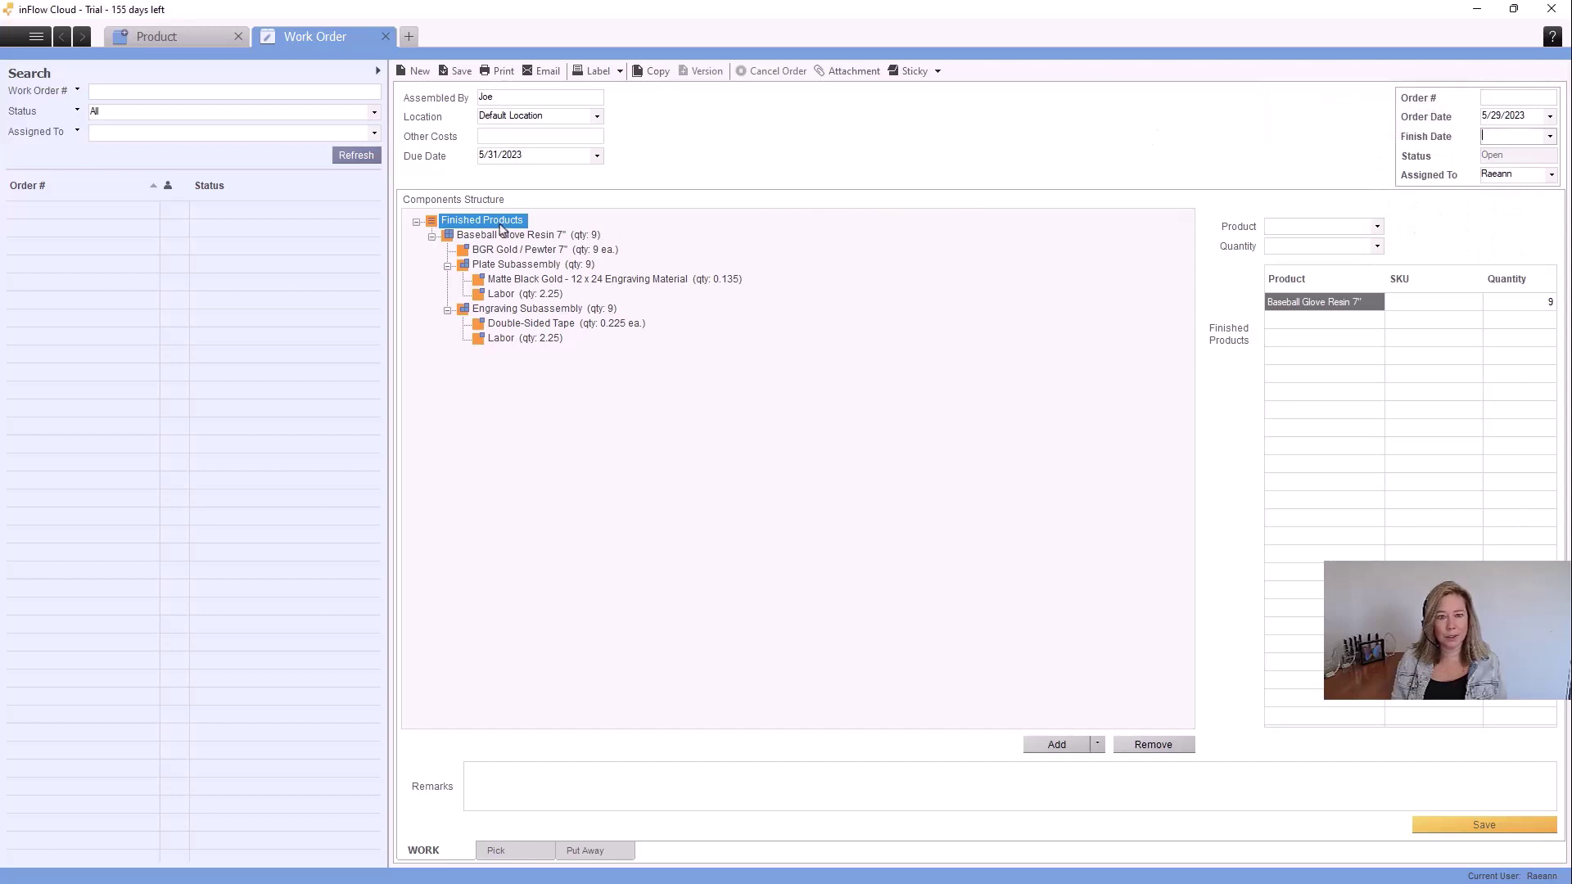
Step: Save the work order for printing and preview its Work Order, Pick List and Put Away documents
{"action": "mouse_move", "coordinate": [502, 230]}
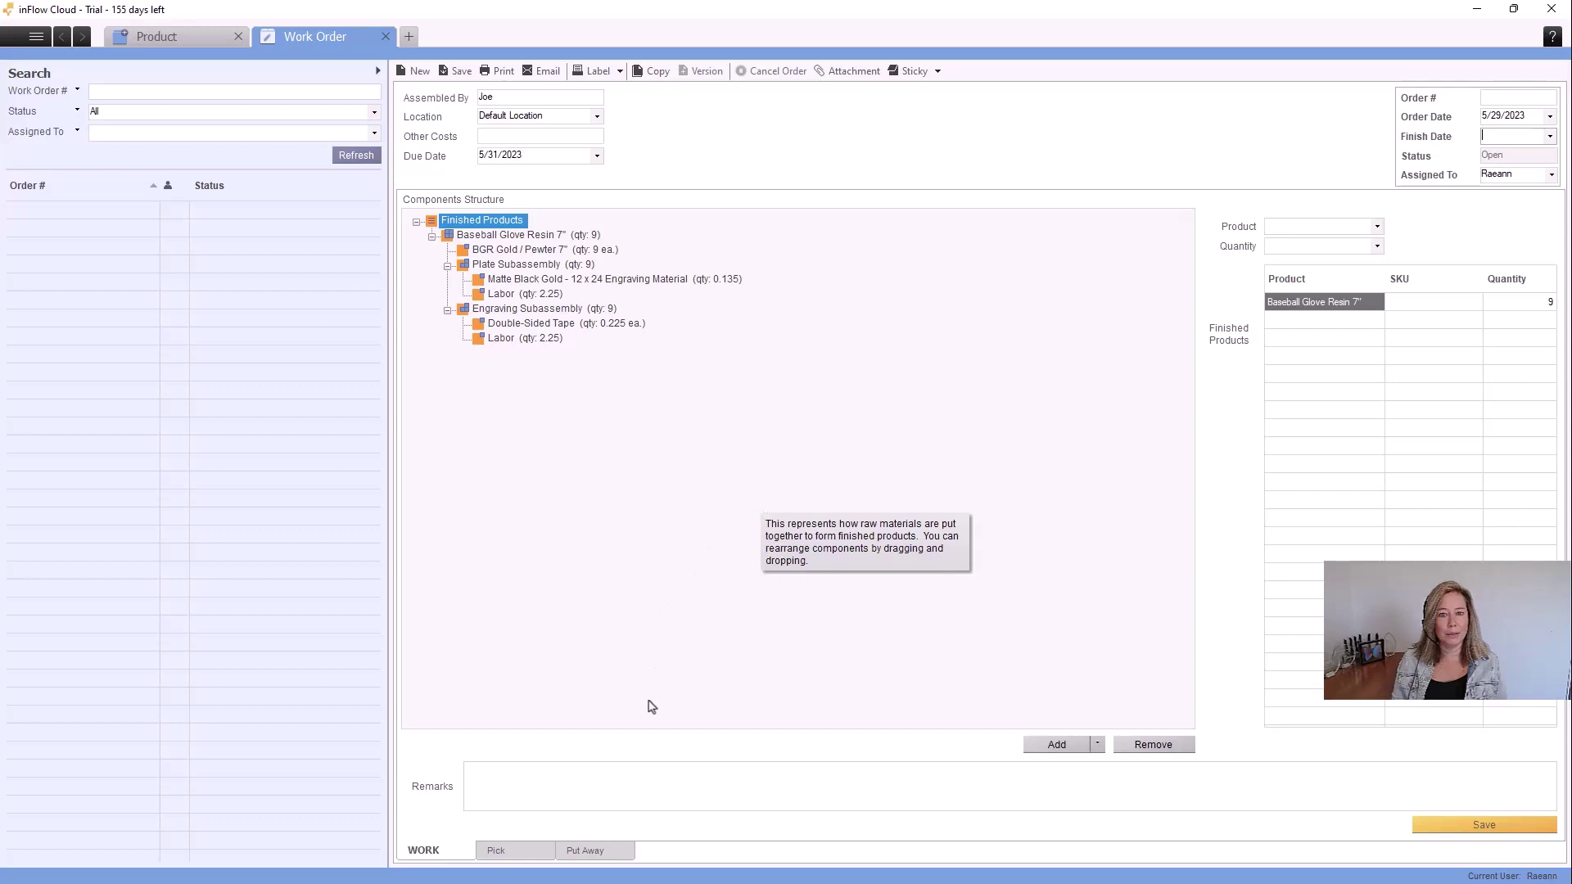
{"action": "left_click", "coordinate": [502, 73]}
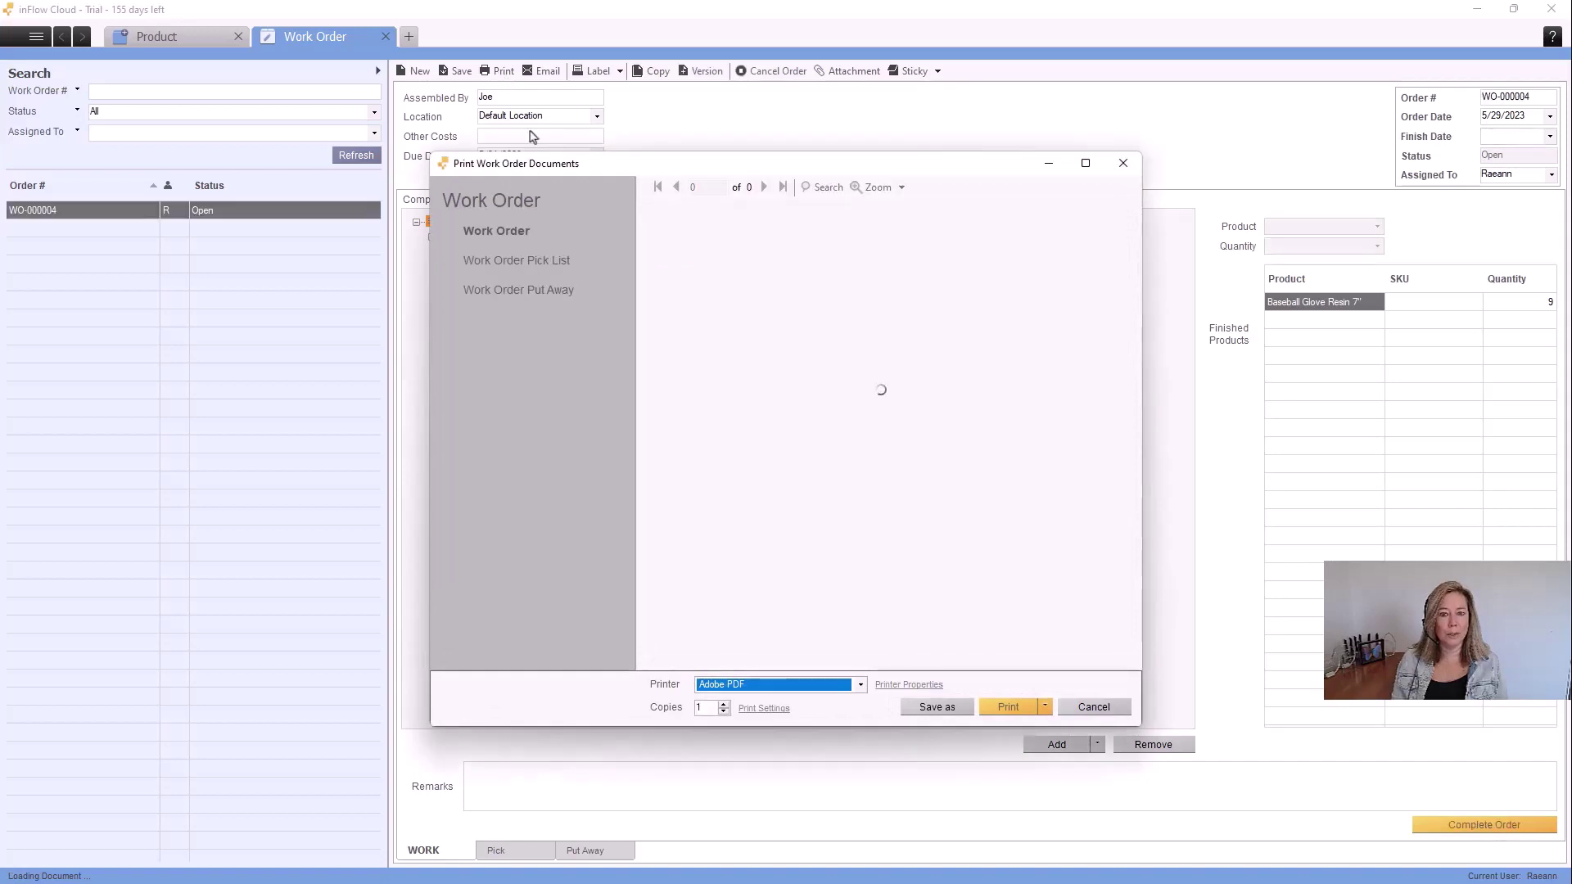
{"action": "left_click", "coordinate": [567, 262]}
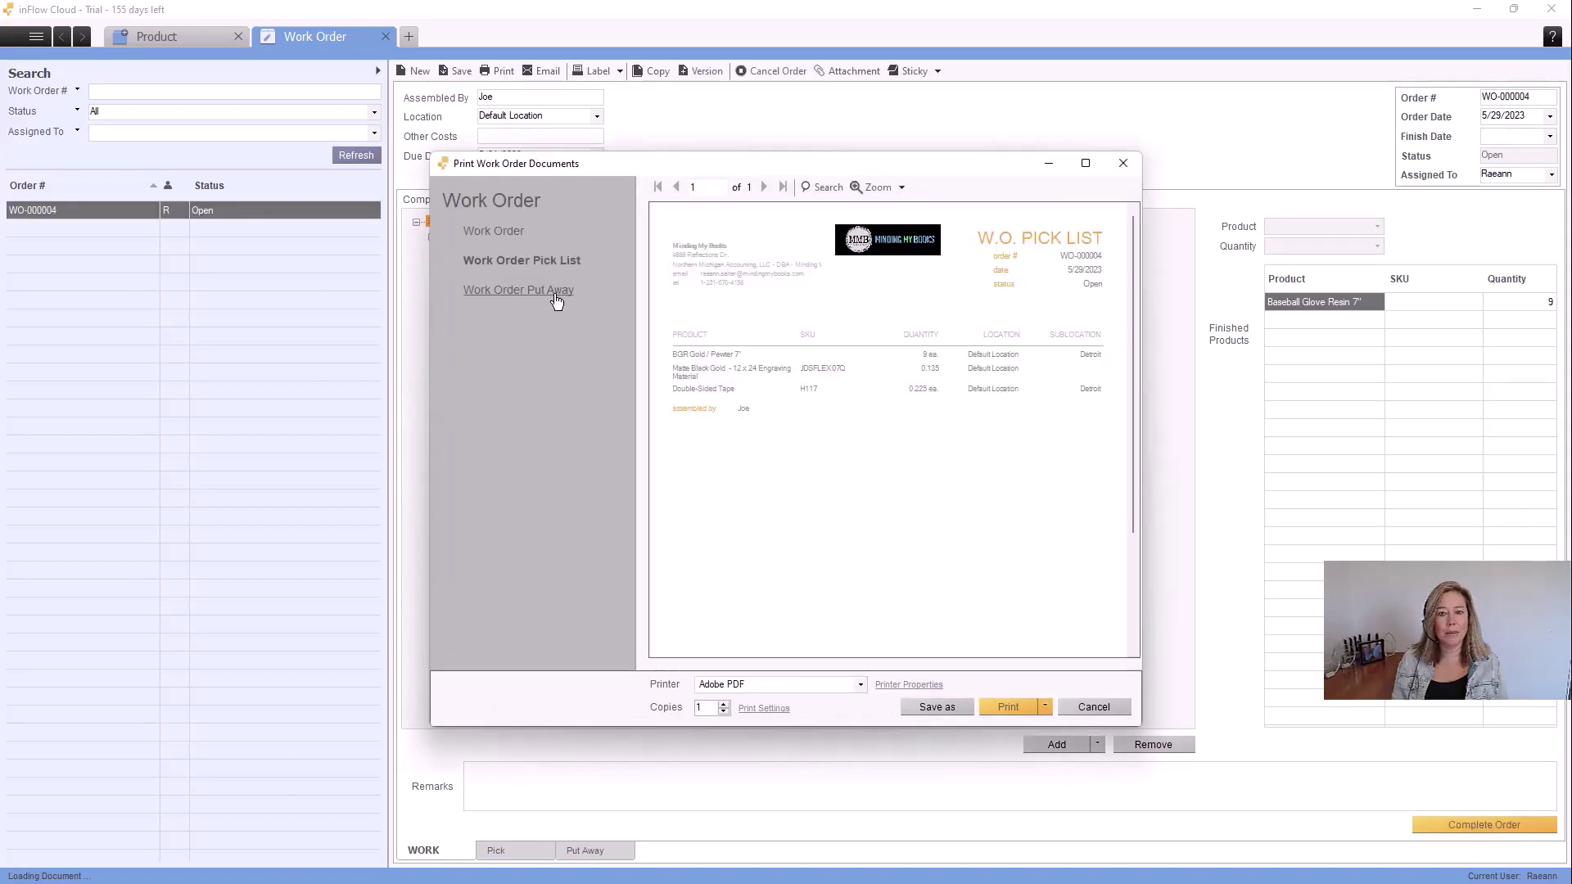
{"action": "left_click", "coordinate": [556, 299]}
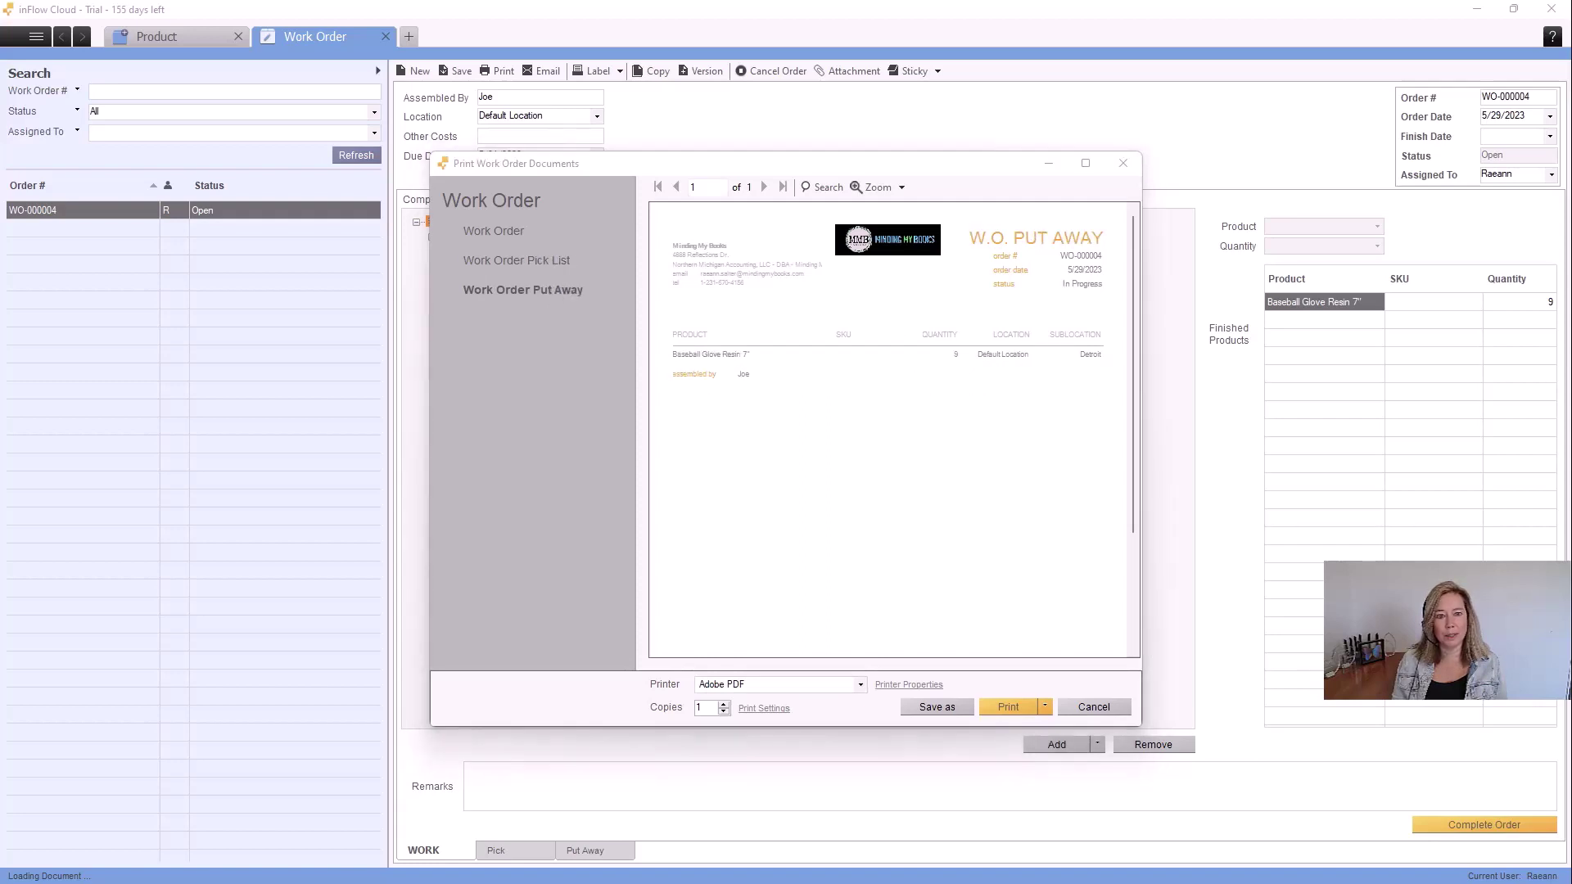
Step: Split Plate Subassembly into a new work order due 5/31/2023 and assigned to the current user
{"action": "right_click", "coordinate": [555, 265]}
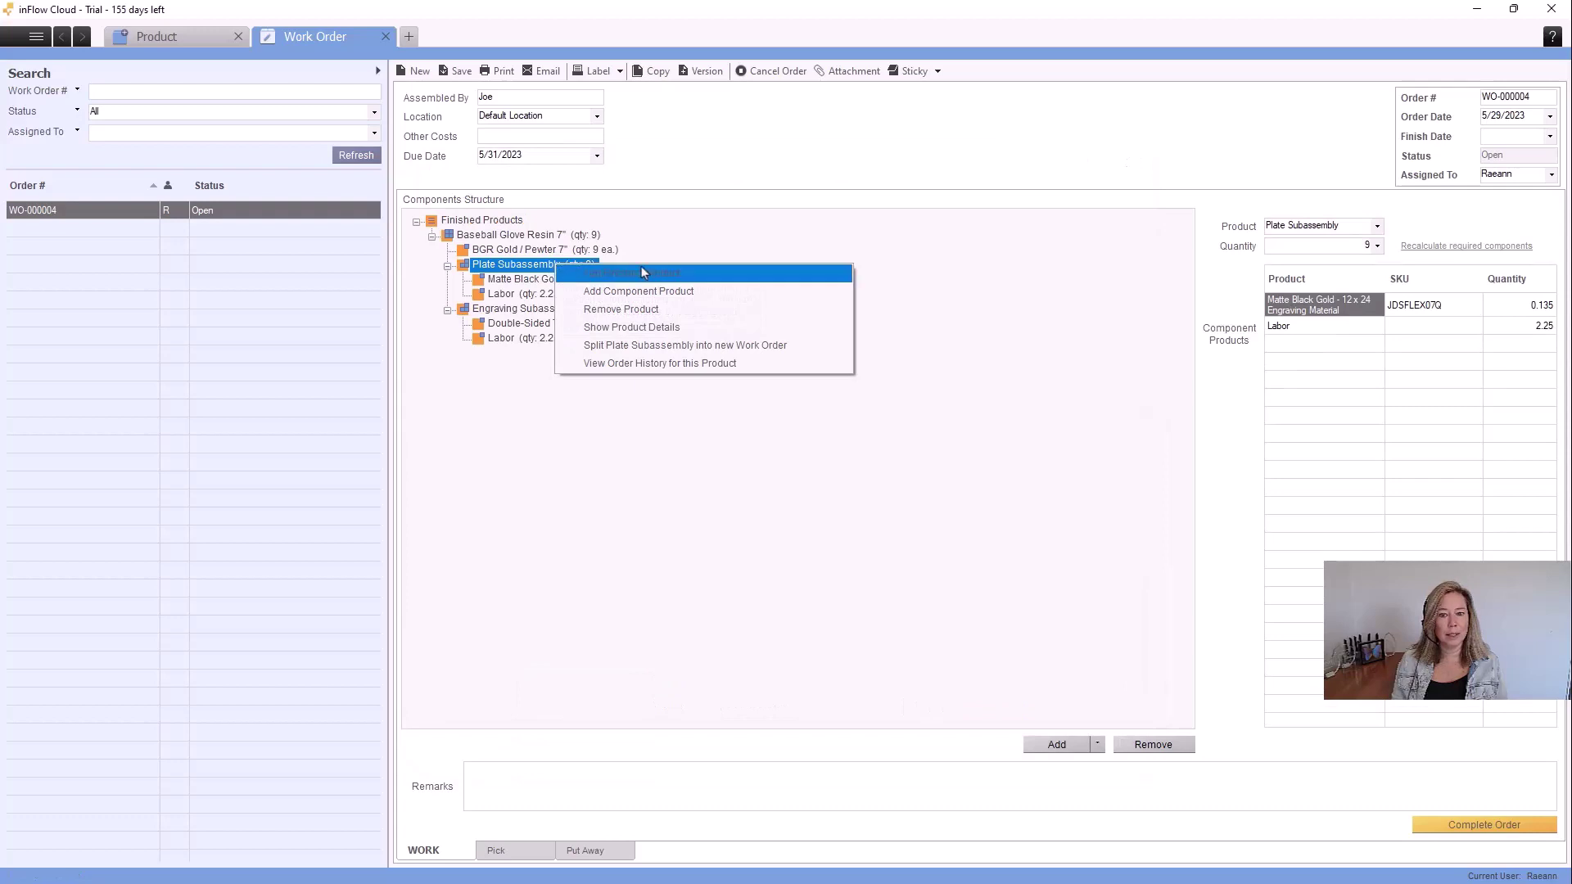
{"action": "left_click", "coordinate": [774, 348]}
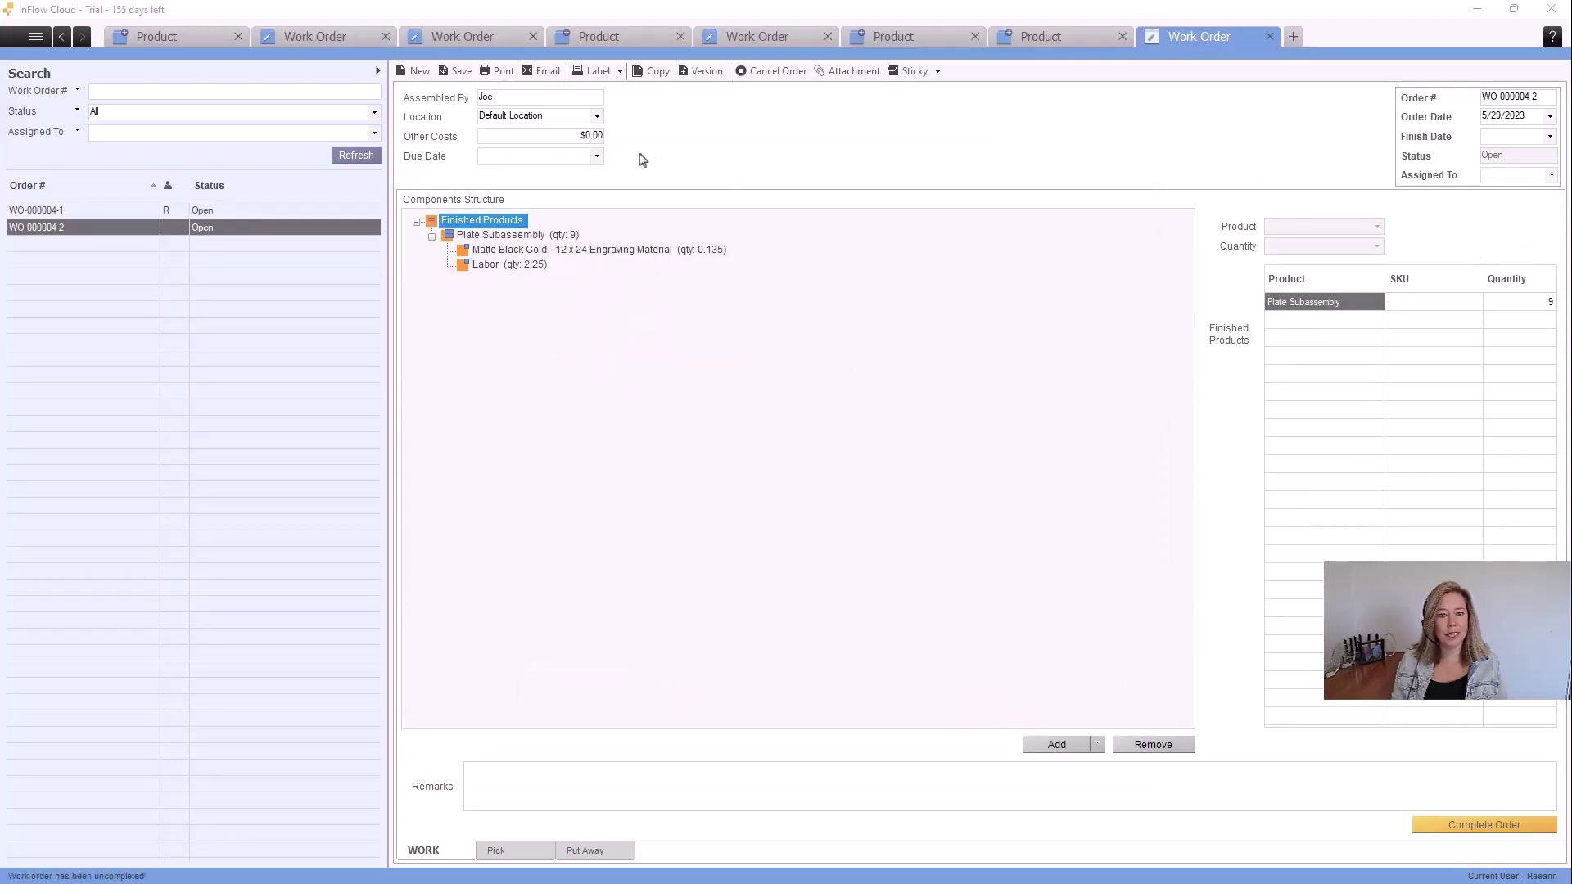
{"action": "left_click", "coordinate": [597, 156]}
{"action": "left_click", "coordinate": [571, 262]}
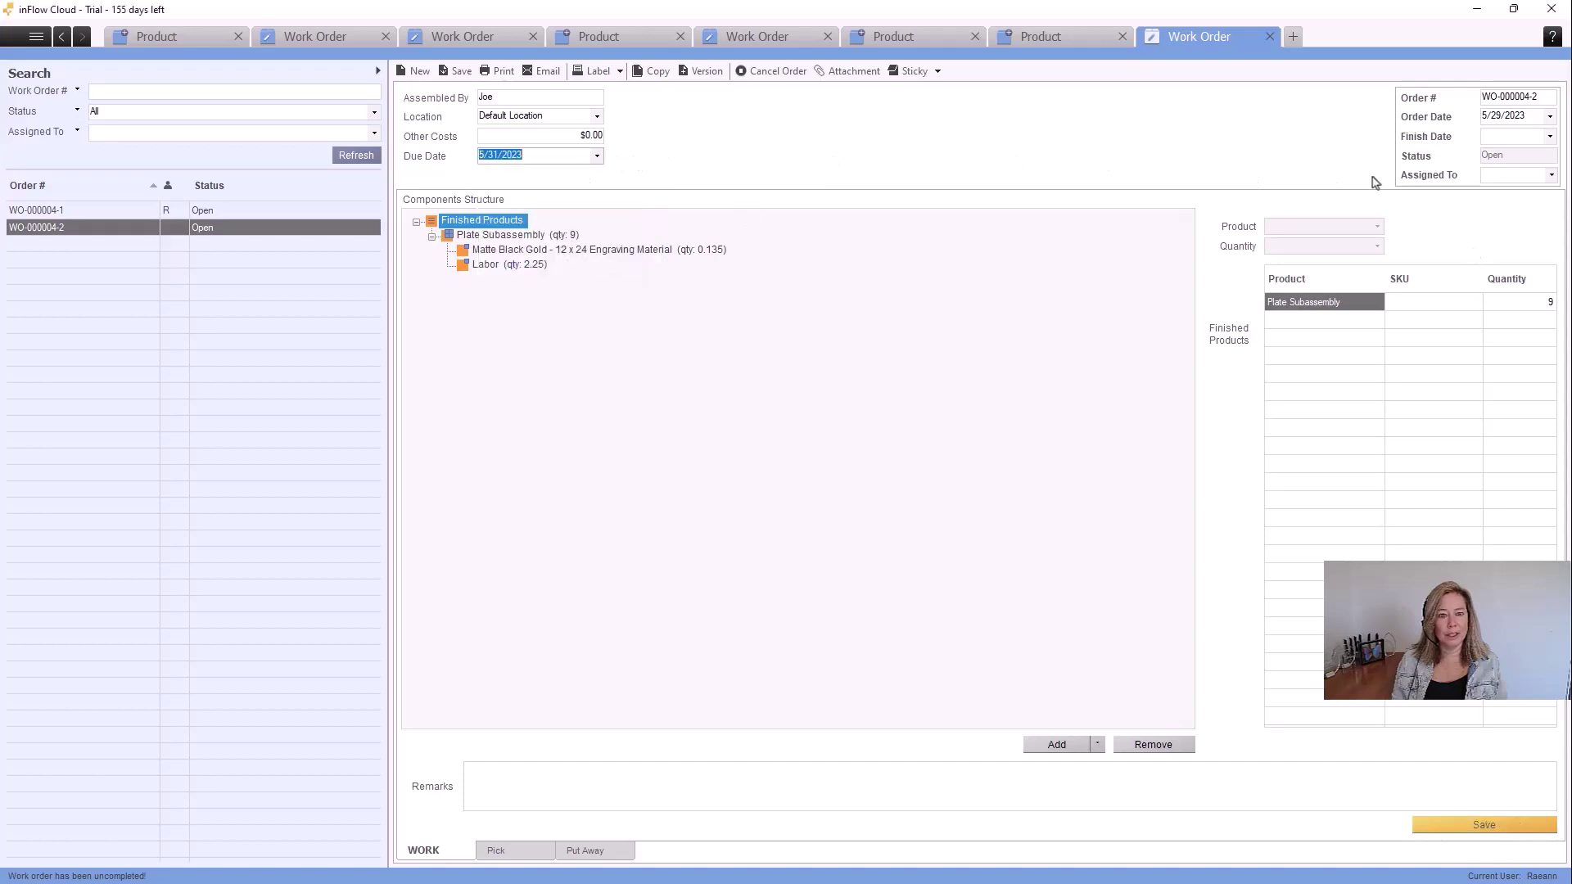
{"action": "left_click", "coordinate": [1553, 177]}
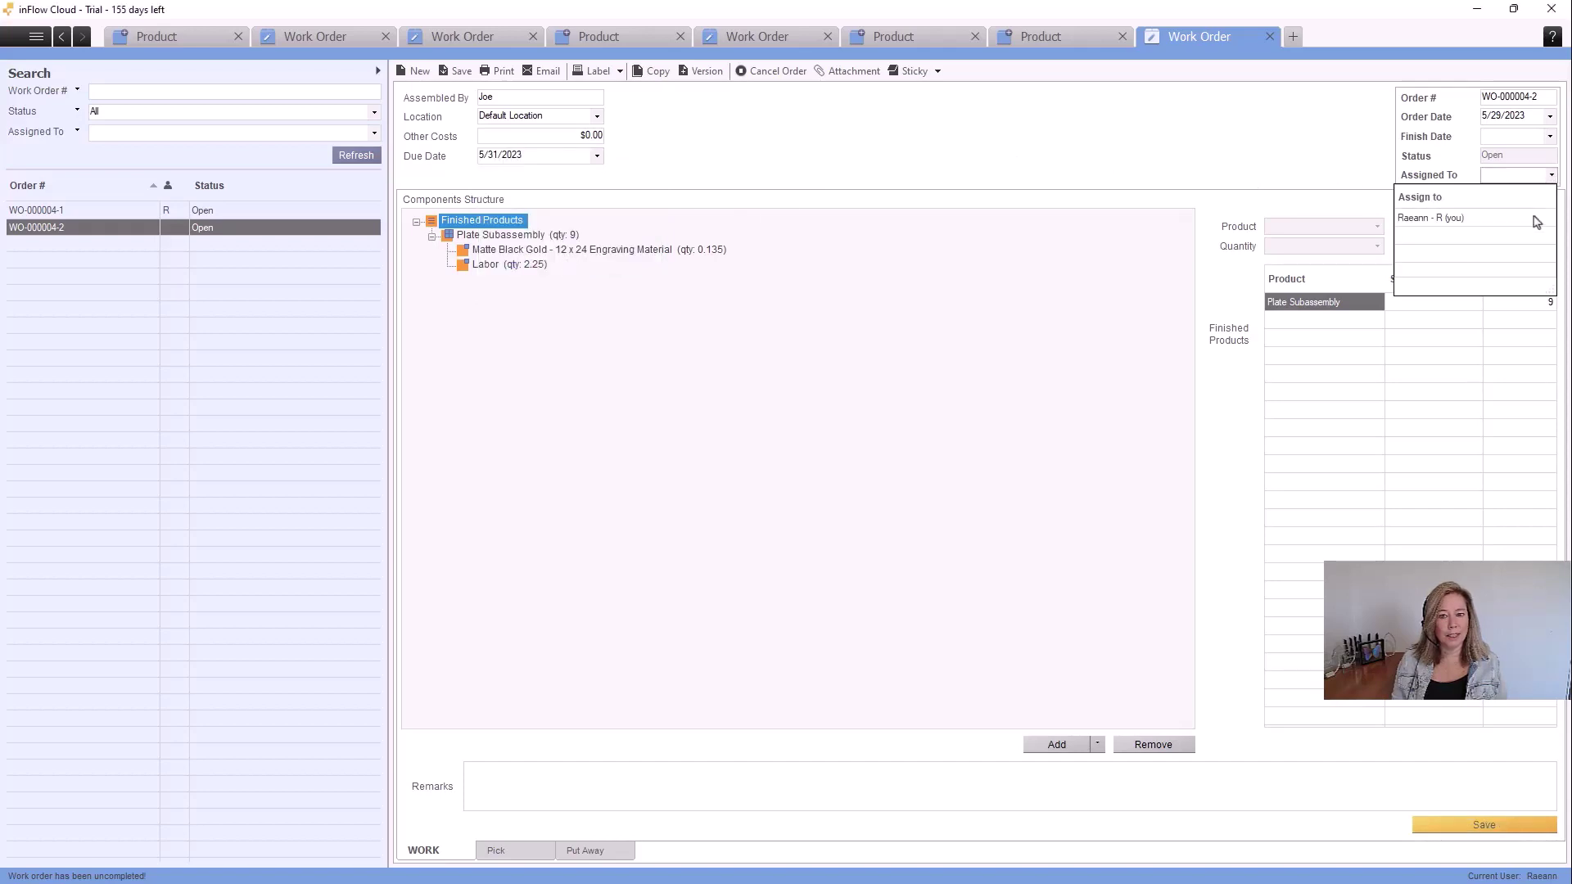
{"action": "left_click", "coordinate": [1534, 218]}
Step: Auto-fill the pick and put-away lists of the Plate Subassembly work order, and complete the order
{"action": "left_click", "coordinate": [585, 851]}
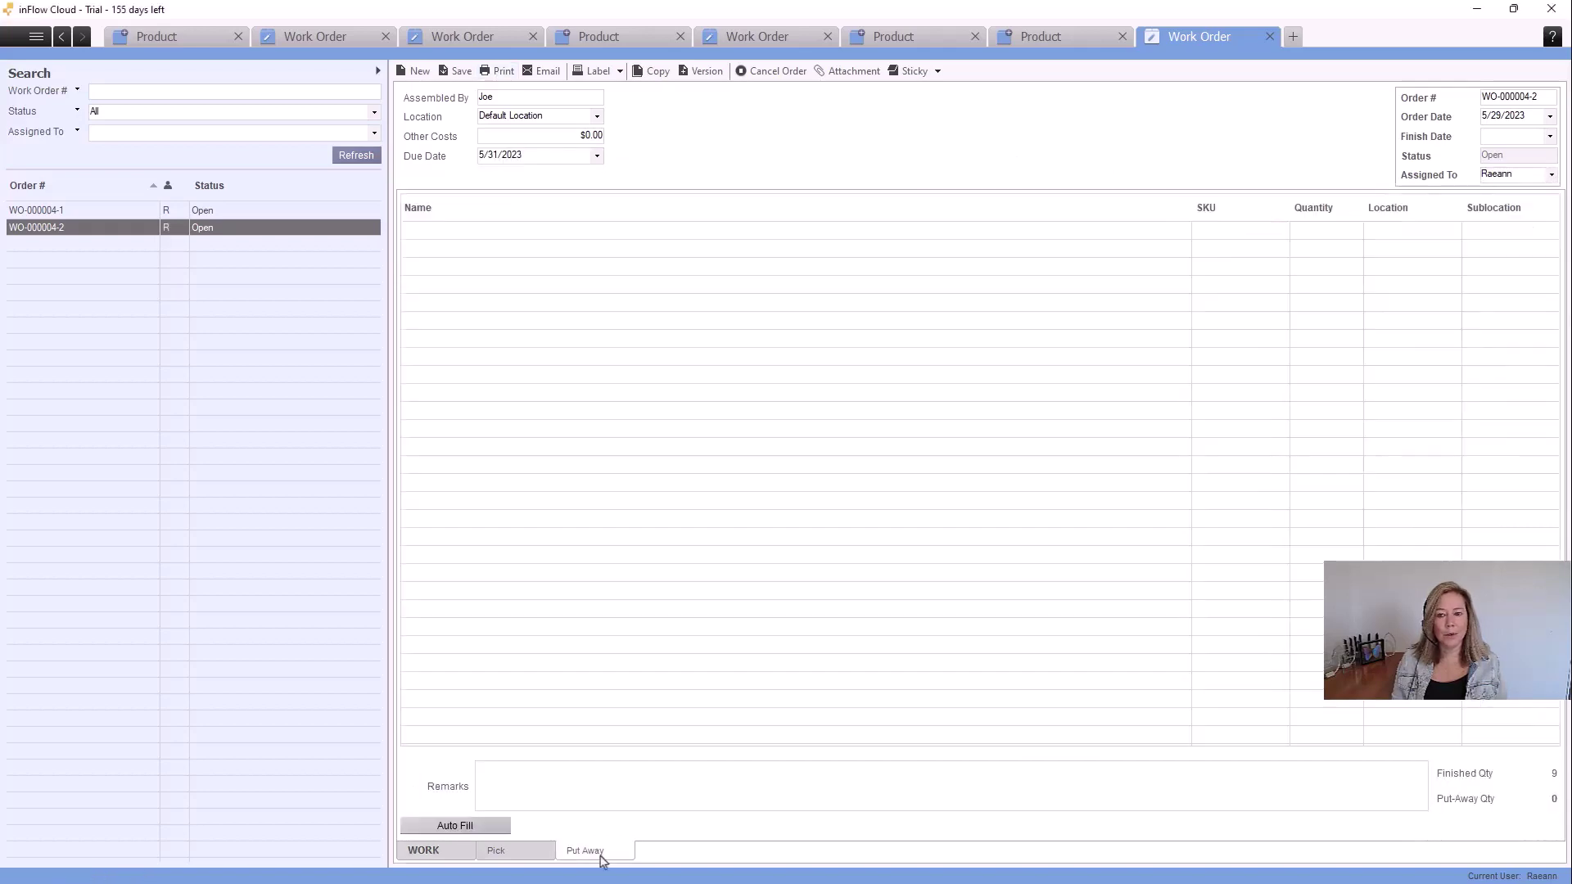
{"action": "left_click", "coordinate": [440, 854]}
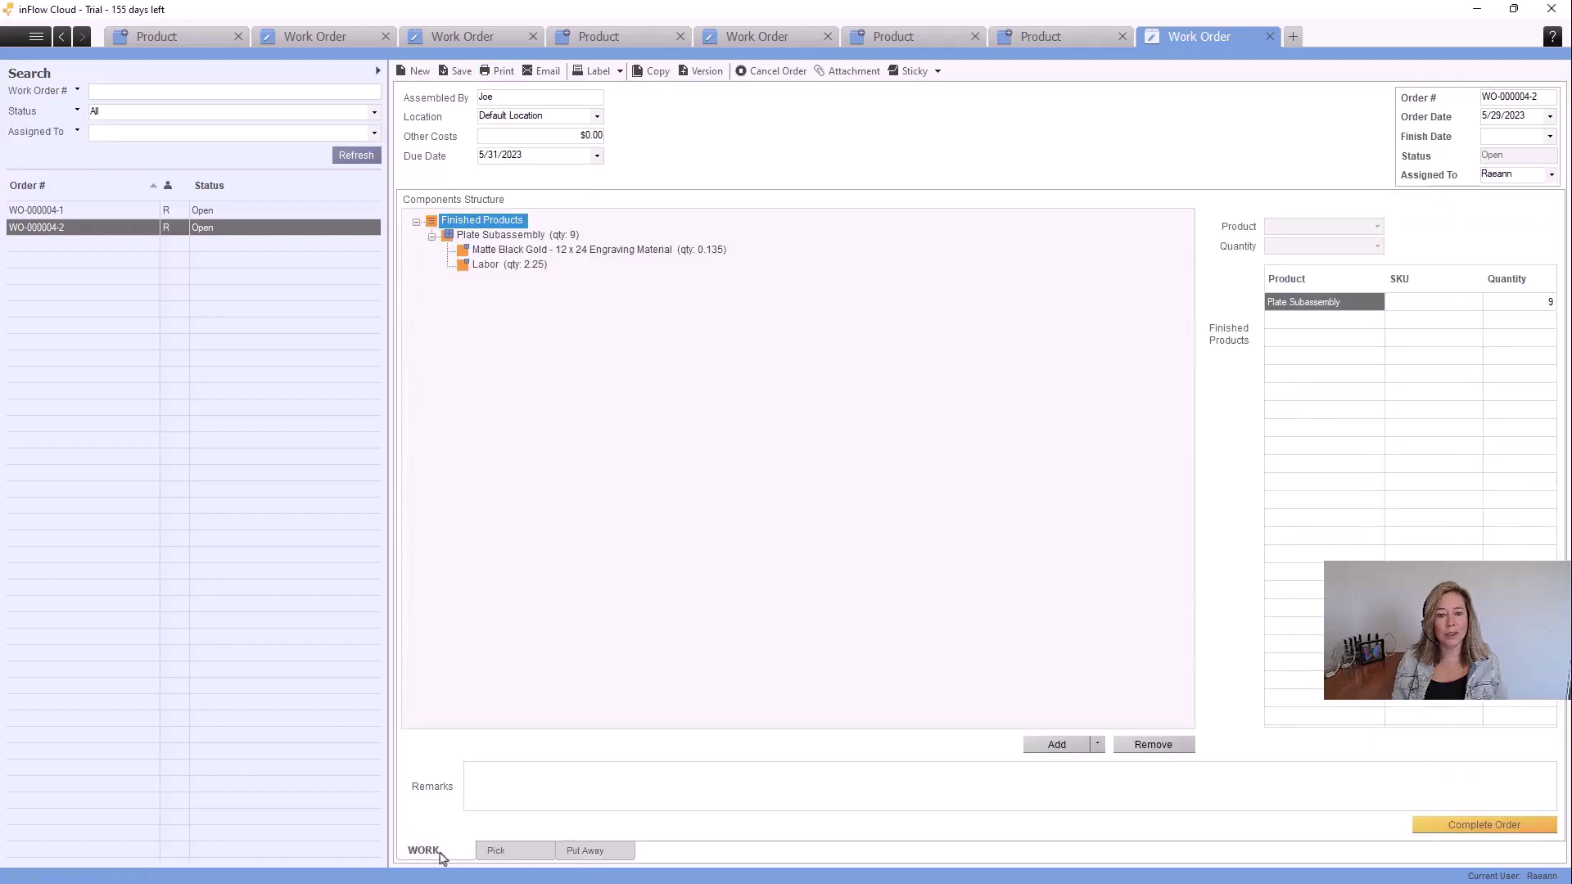
{"action": "left_click", "coordinate": [514, 857]}
{"action": "left_click", "coordinate": [456, 827]}
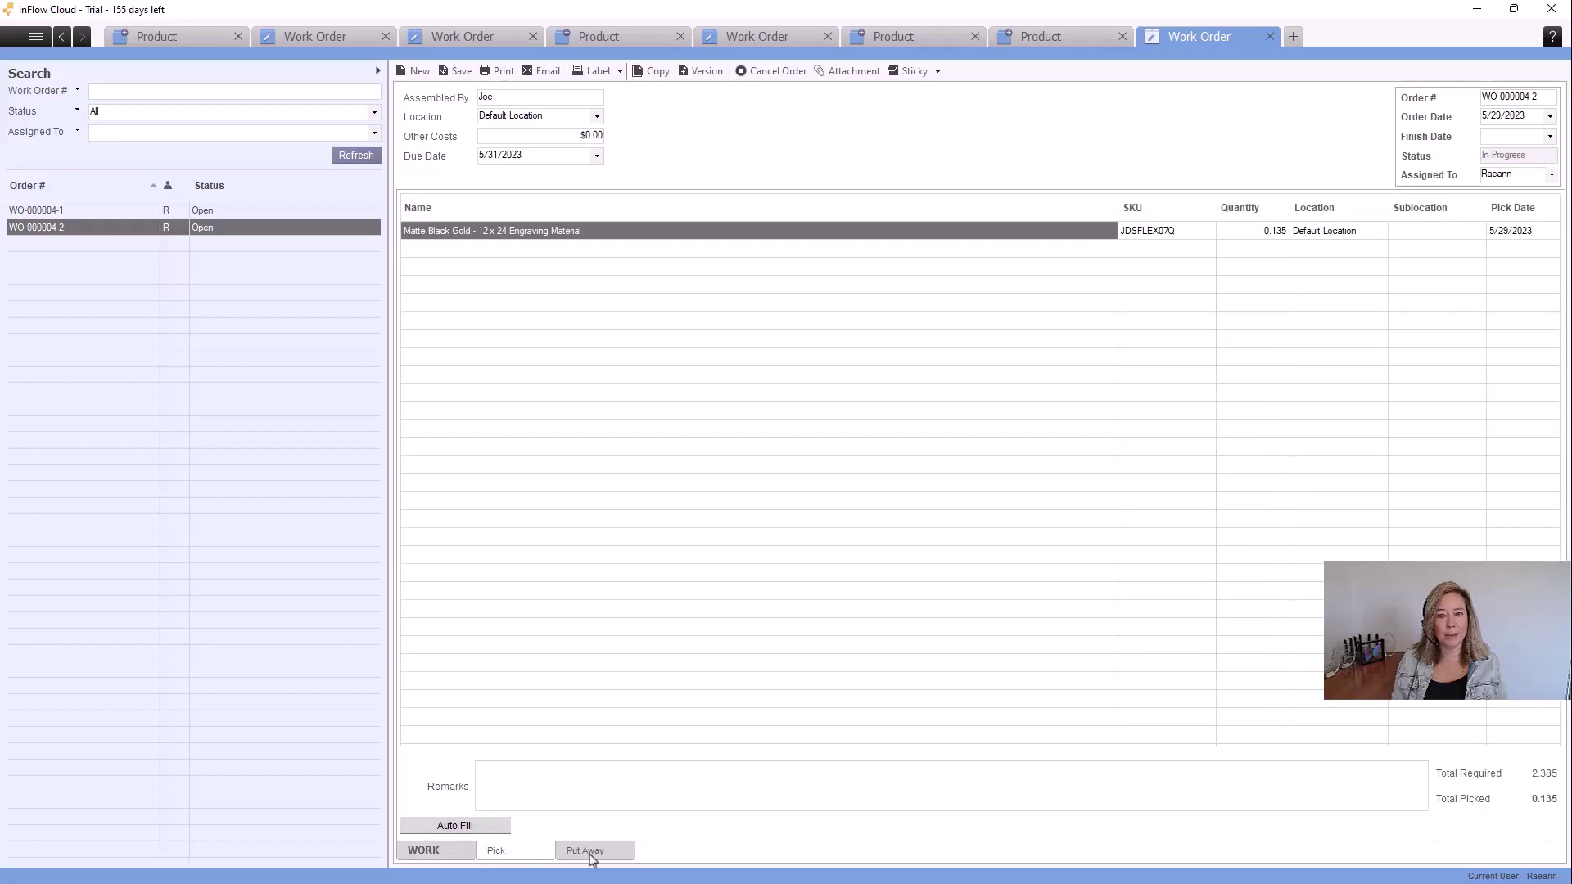
{"action": "left_click", "coordinate": [593, 855]}
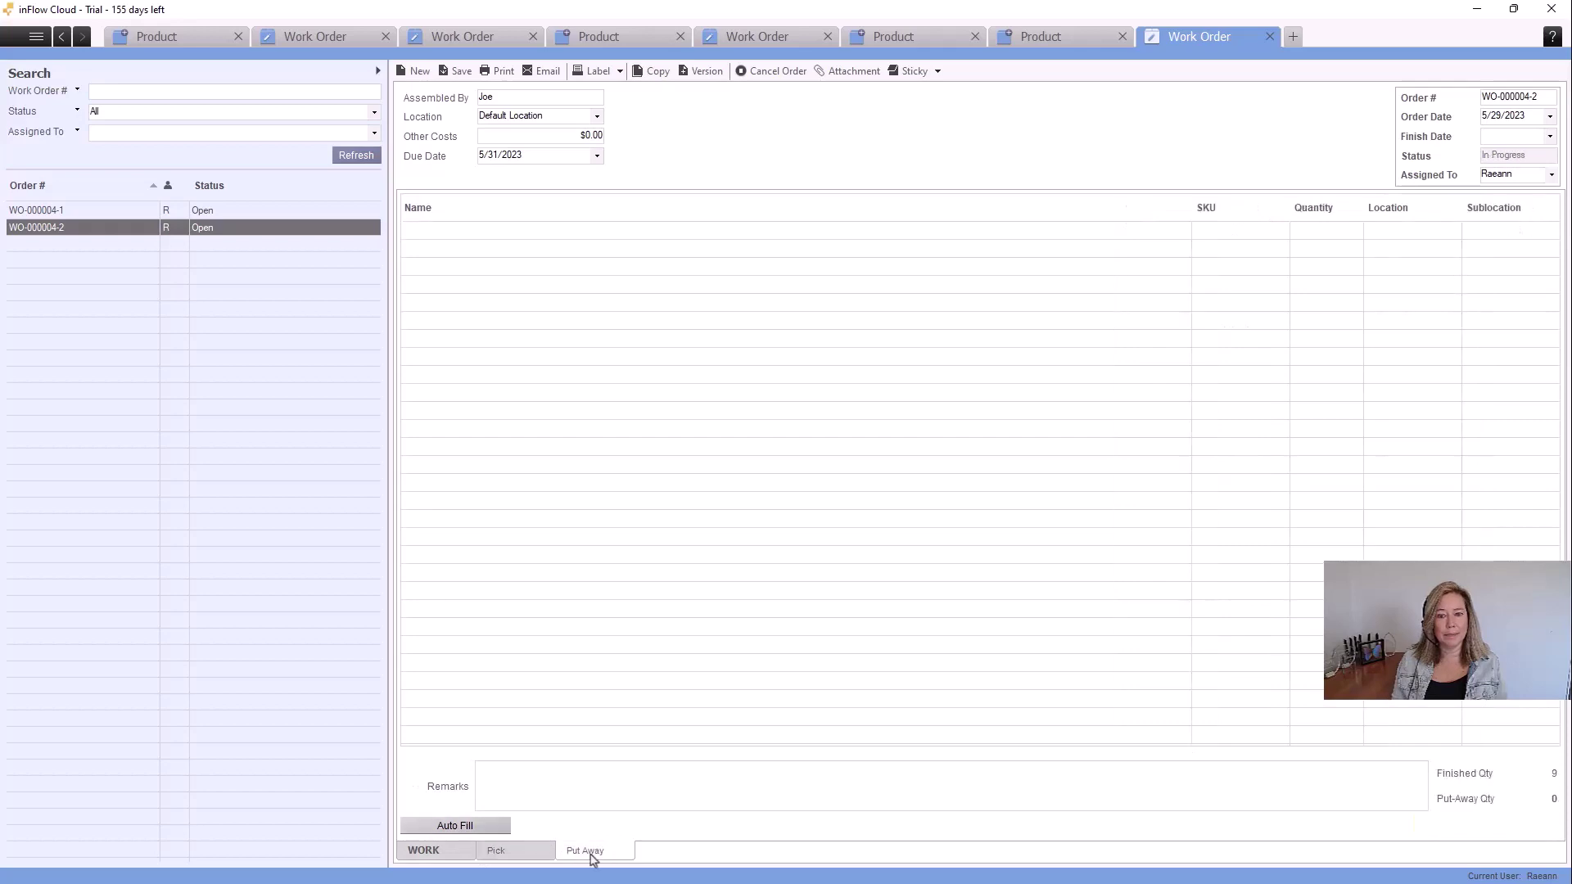
{"action": "left_click", "coordinate": [465, 825]}
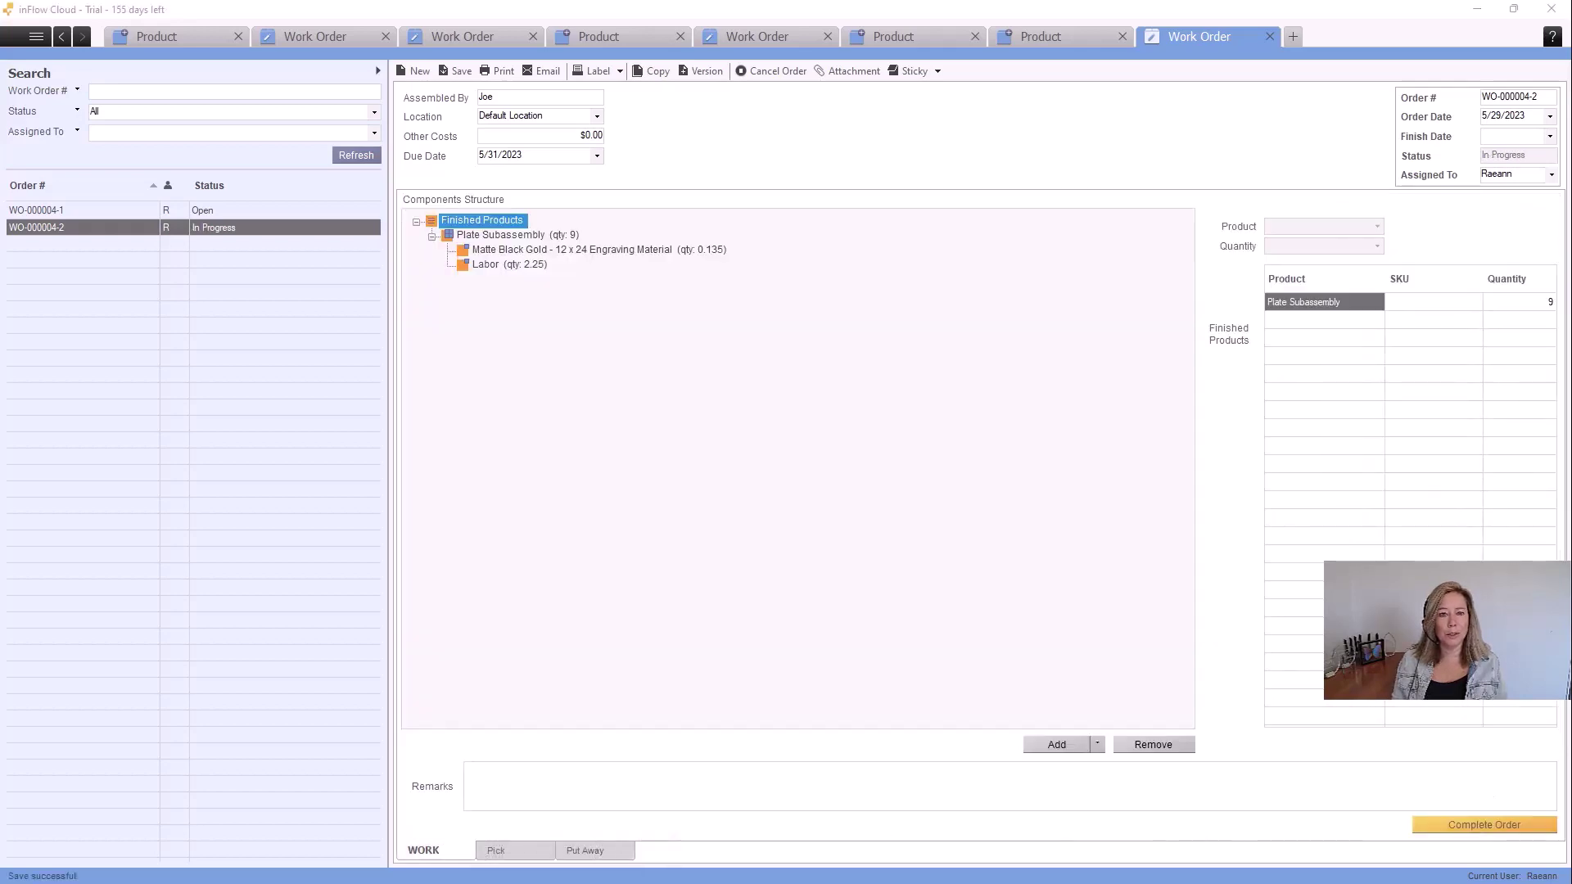
{"action": "left_click", "coordinate": [1470, 830]}
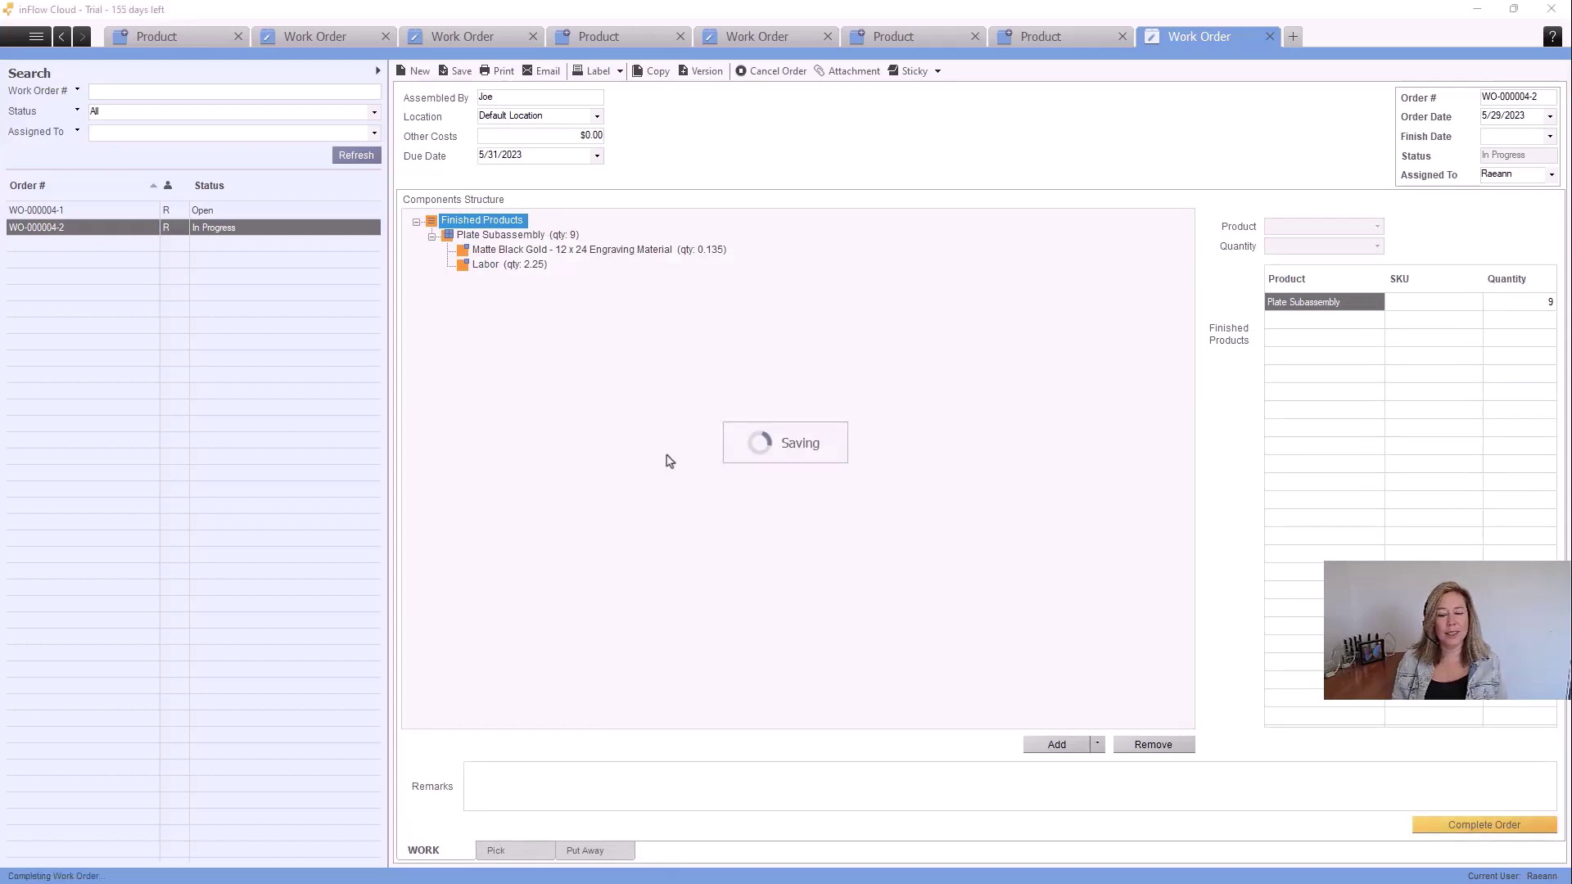
Step: Open the Baseball Glove Resin 7" work order, check its components, pick and put-away lists, and complete the order
{"action": "left_click", "coordinate": [247, 211]}
{"action": "left_click", "coordinate": [551, 265]}
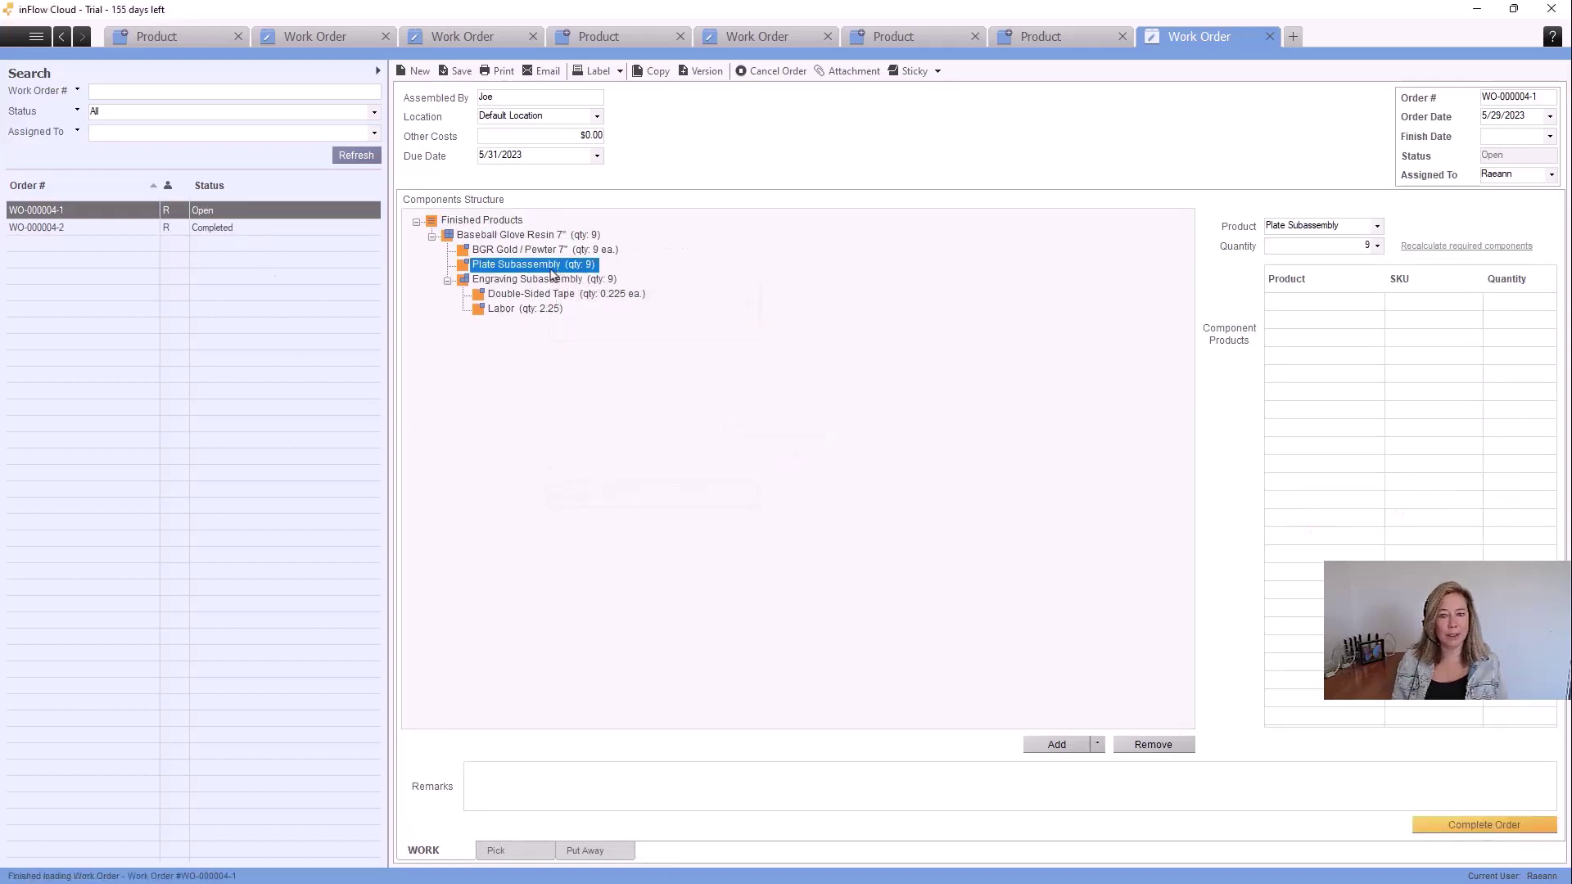
{"action": "left_click", "coordinate": [514, 856]}
{"action": "left_click", "coordinate": [595, 853]}
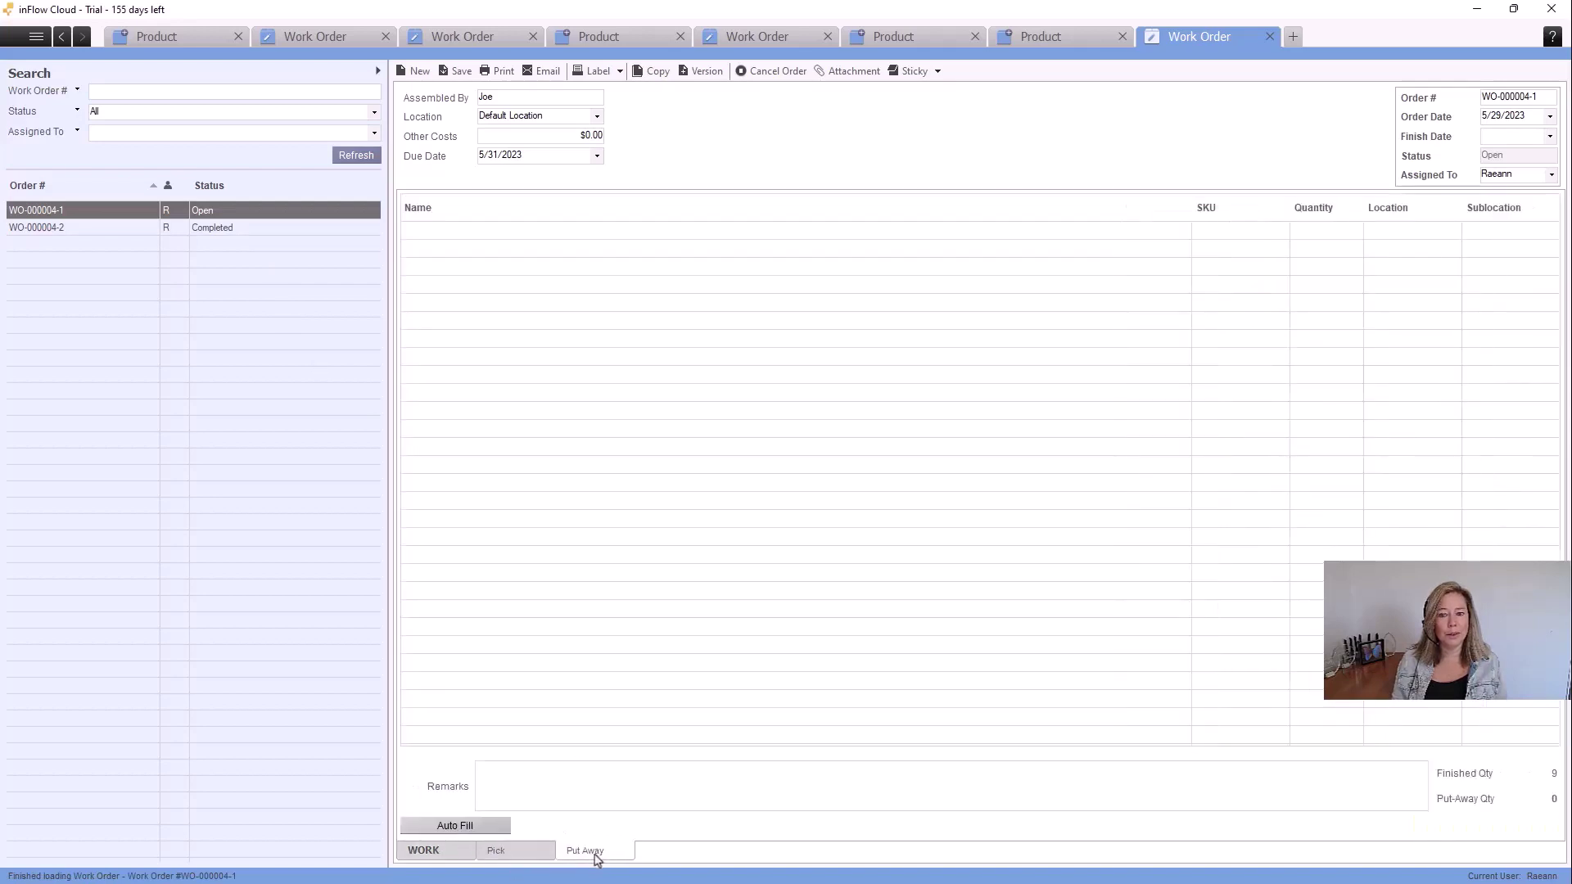
{"action": "left_click", "coordinate": [446, 855]}
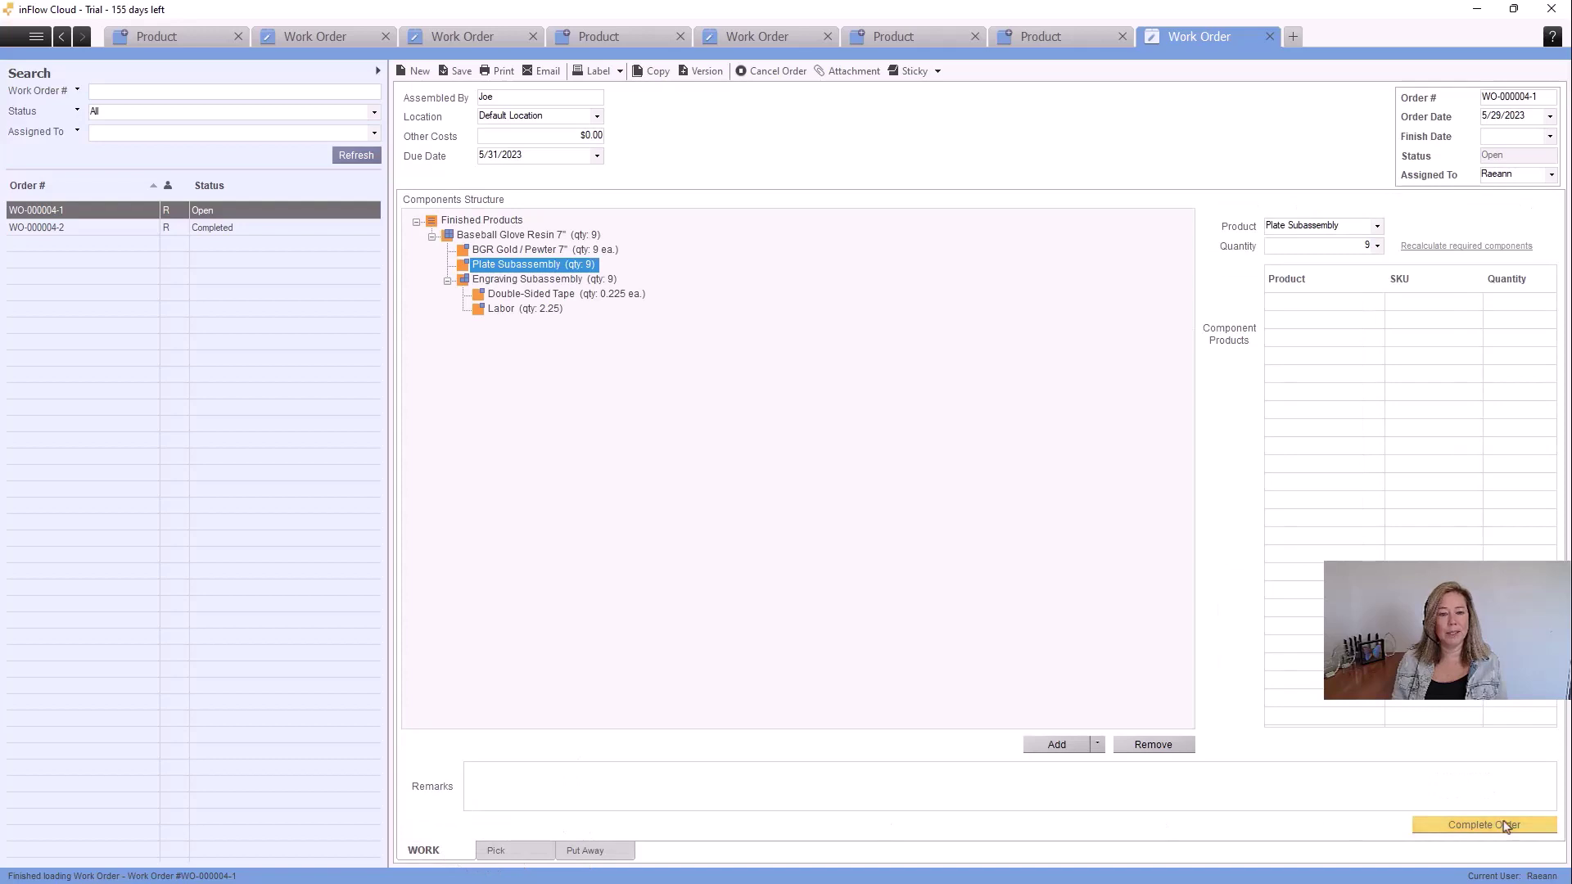
{"action": "left_click", "coordinate": [1543, 832]}
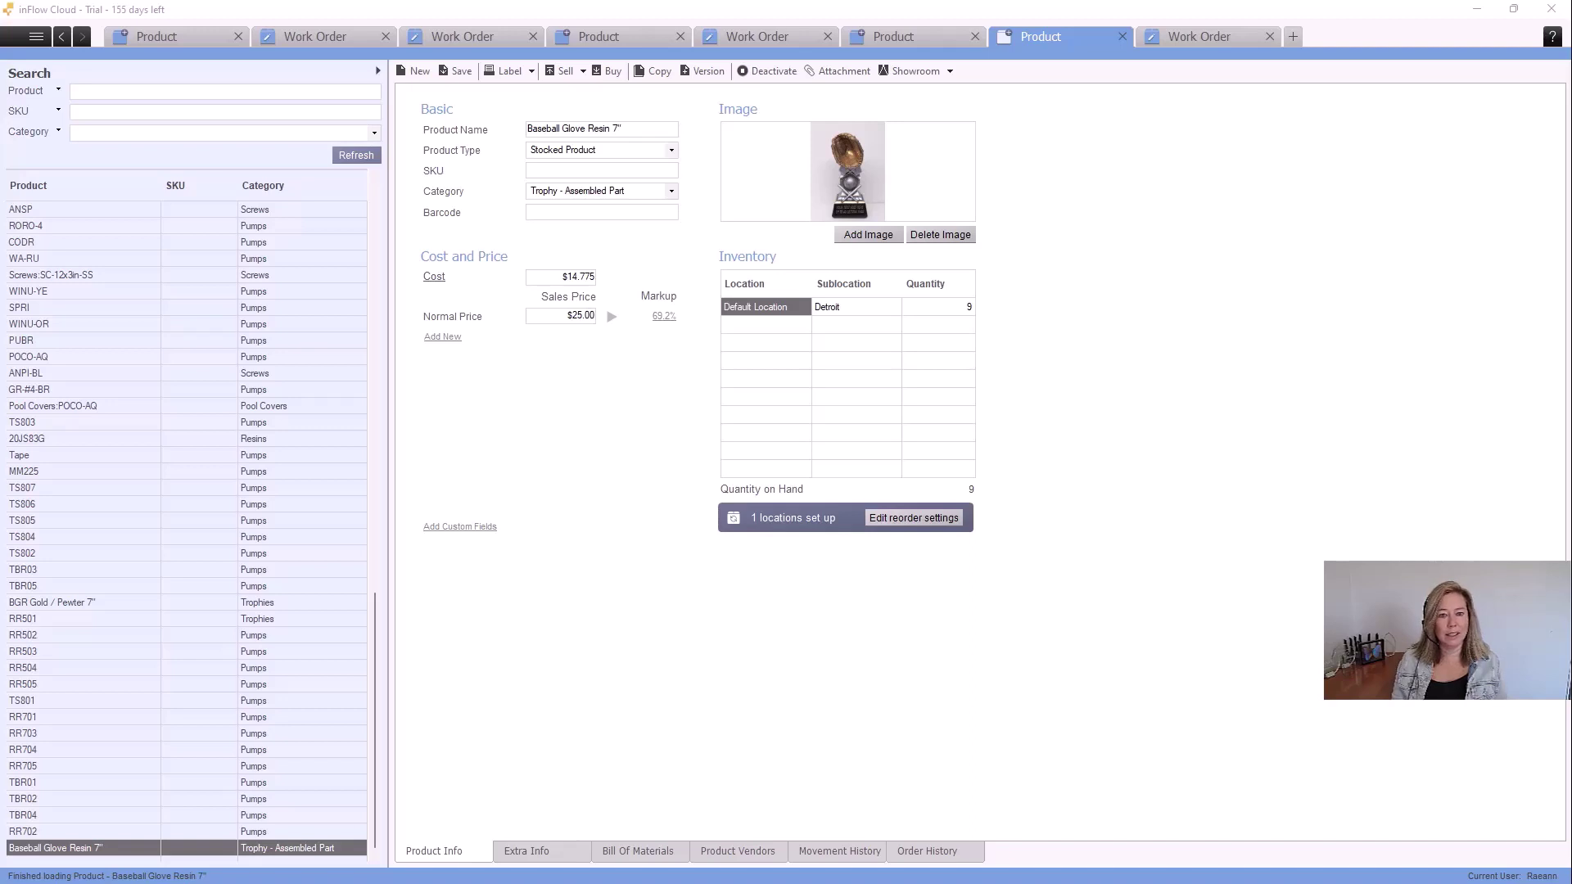
Step: Switch to inFlow in the browser, push the inventory value to QuickBooks Online from its integration settings, and save them
{"action": "key", "text": "alt+Tab"}
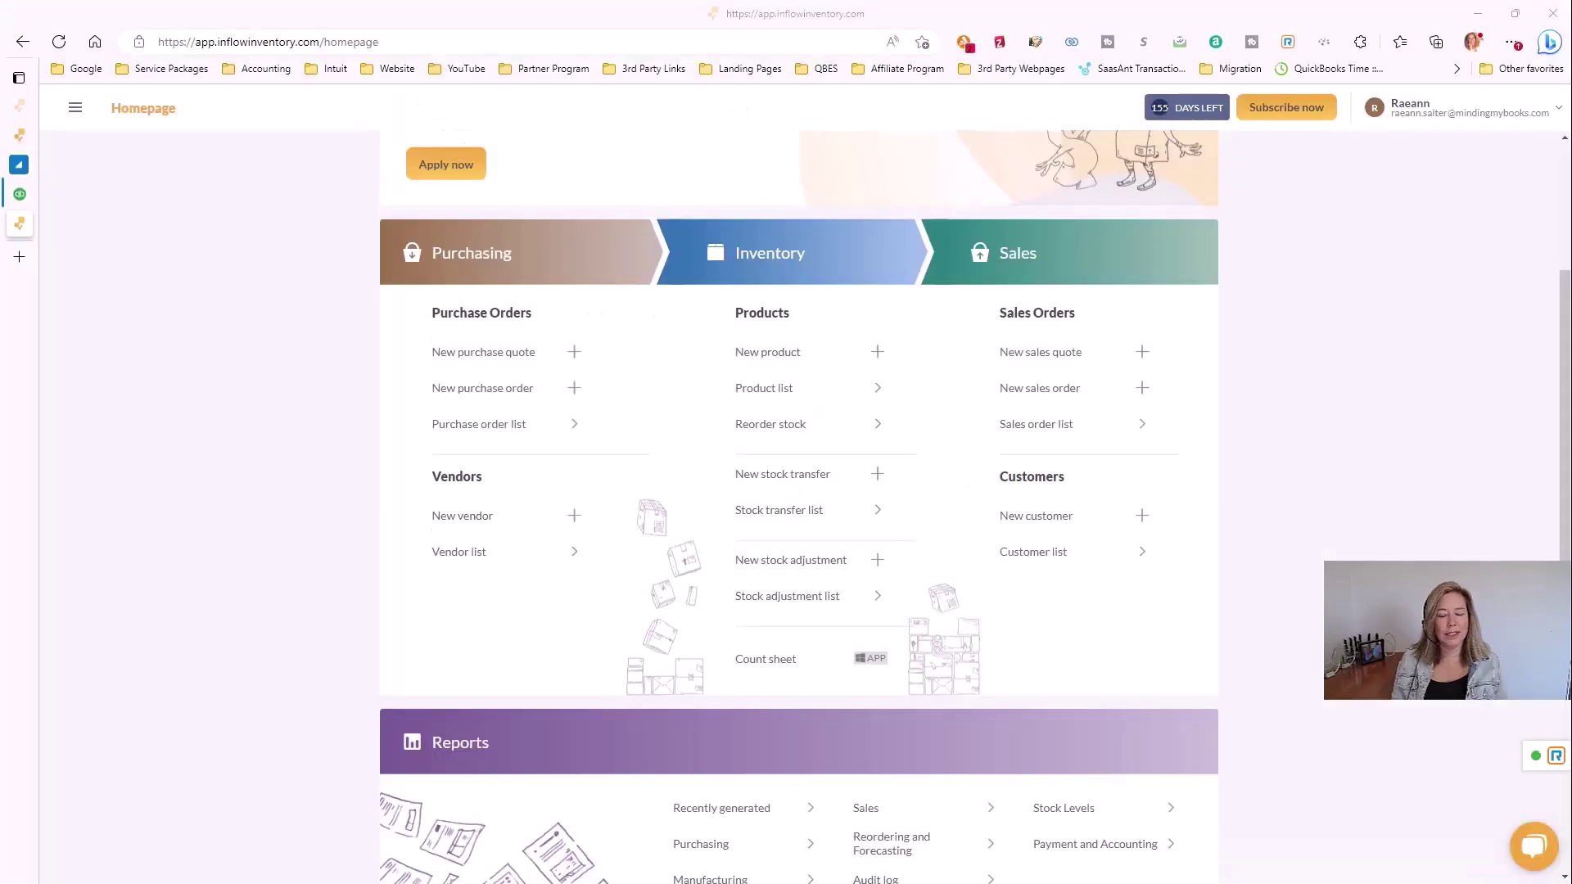
{"action": "left_click", "coordinate": [1547, 116]}
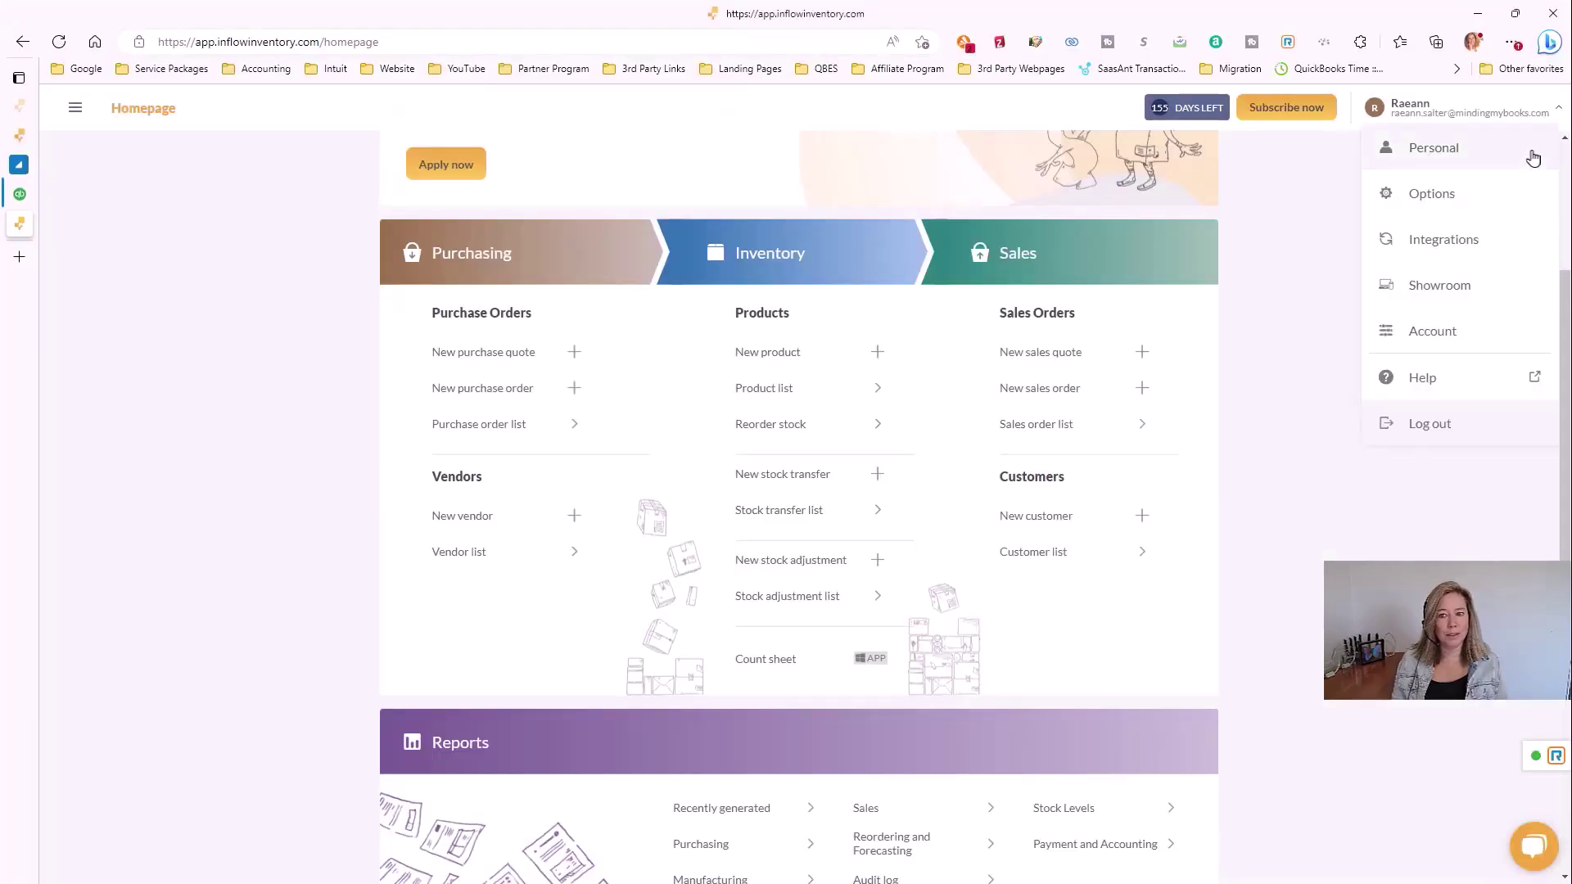
{"action": "left_click", "coordinate": [1501, 242]}
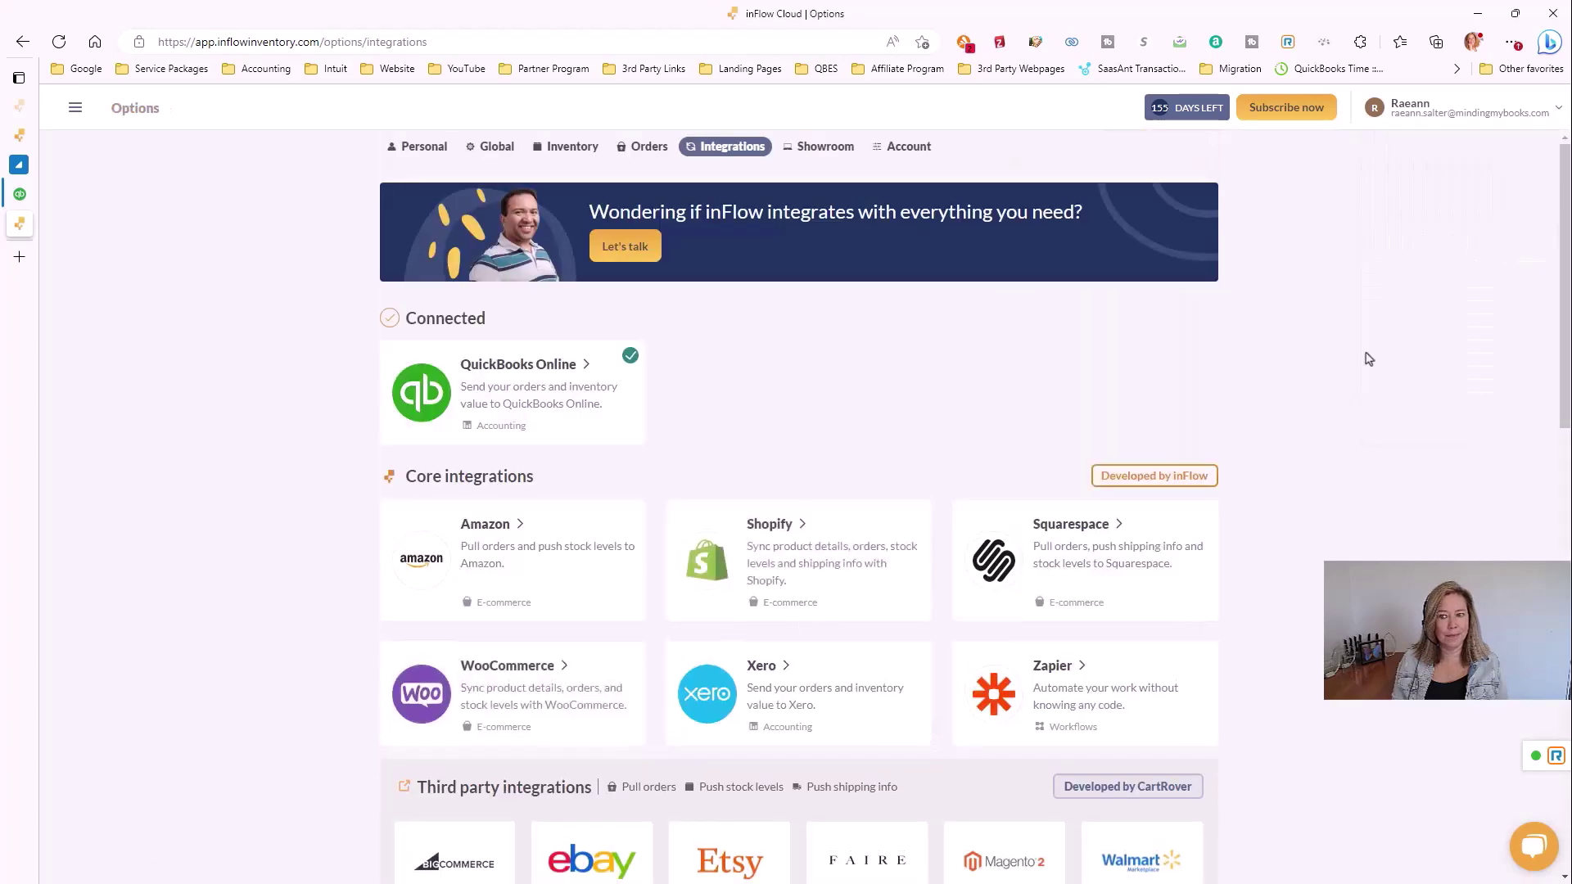
{"action": "left_click", "coordinate": [503, 389]}
{"action": "left_click", "coordinate": [999, 496]}
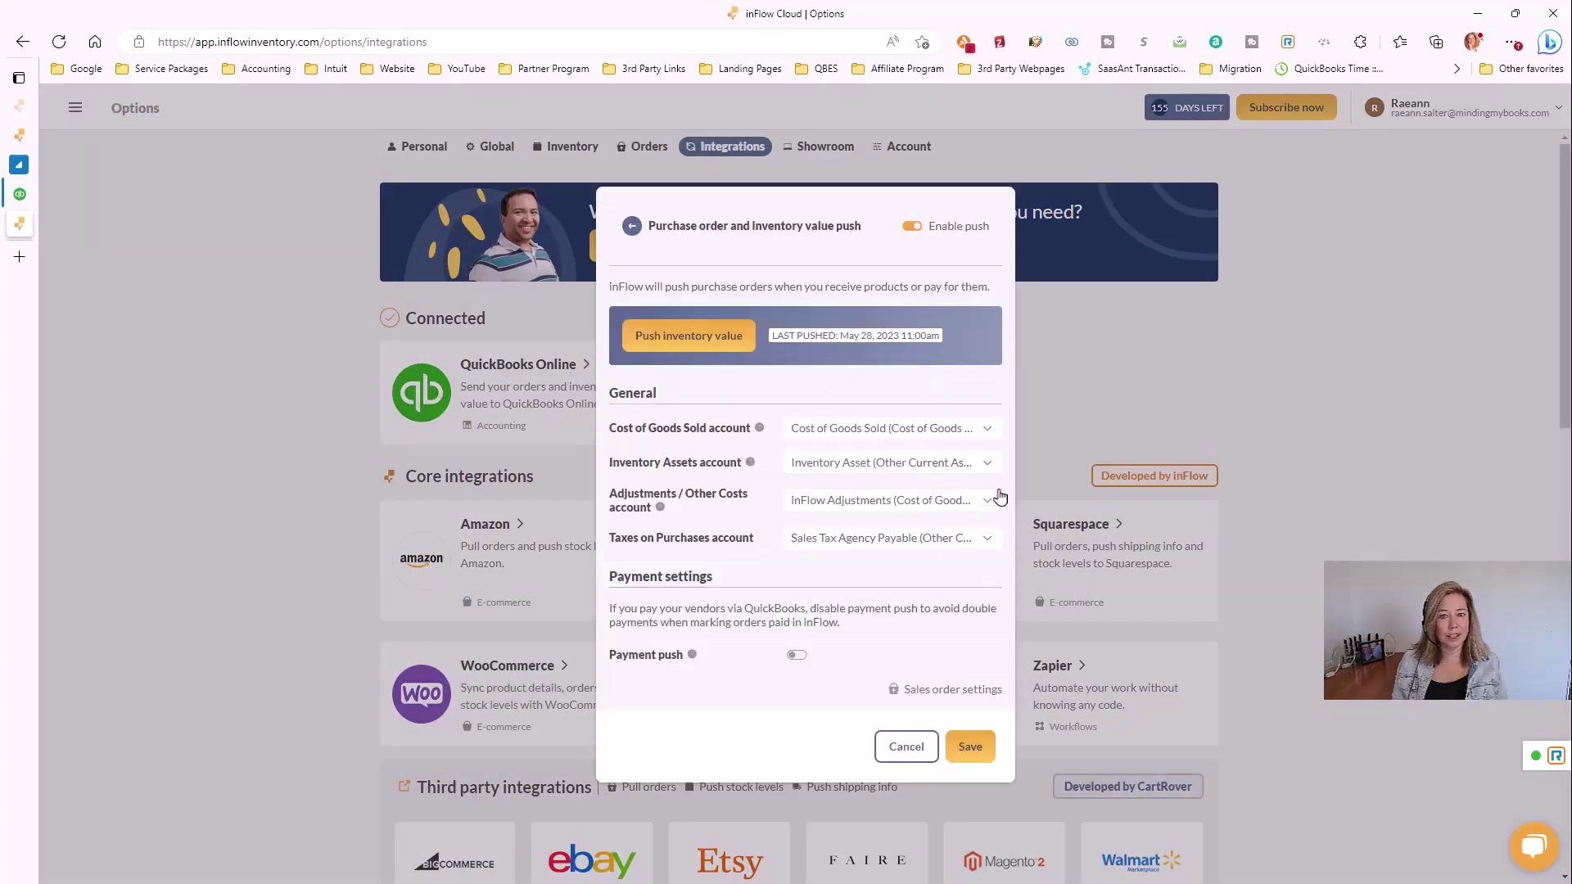
{"action": "left_click", "coordinate": [724, 343]}
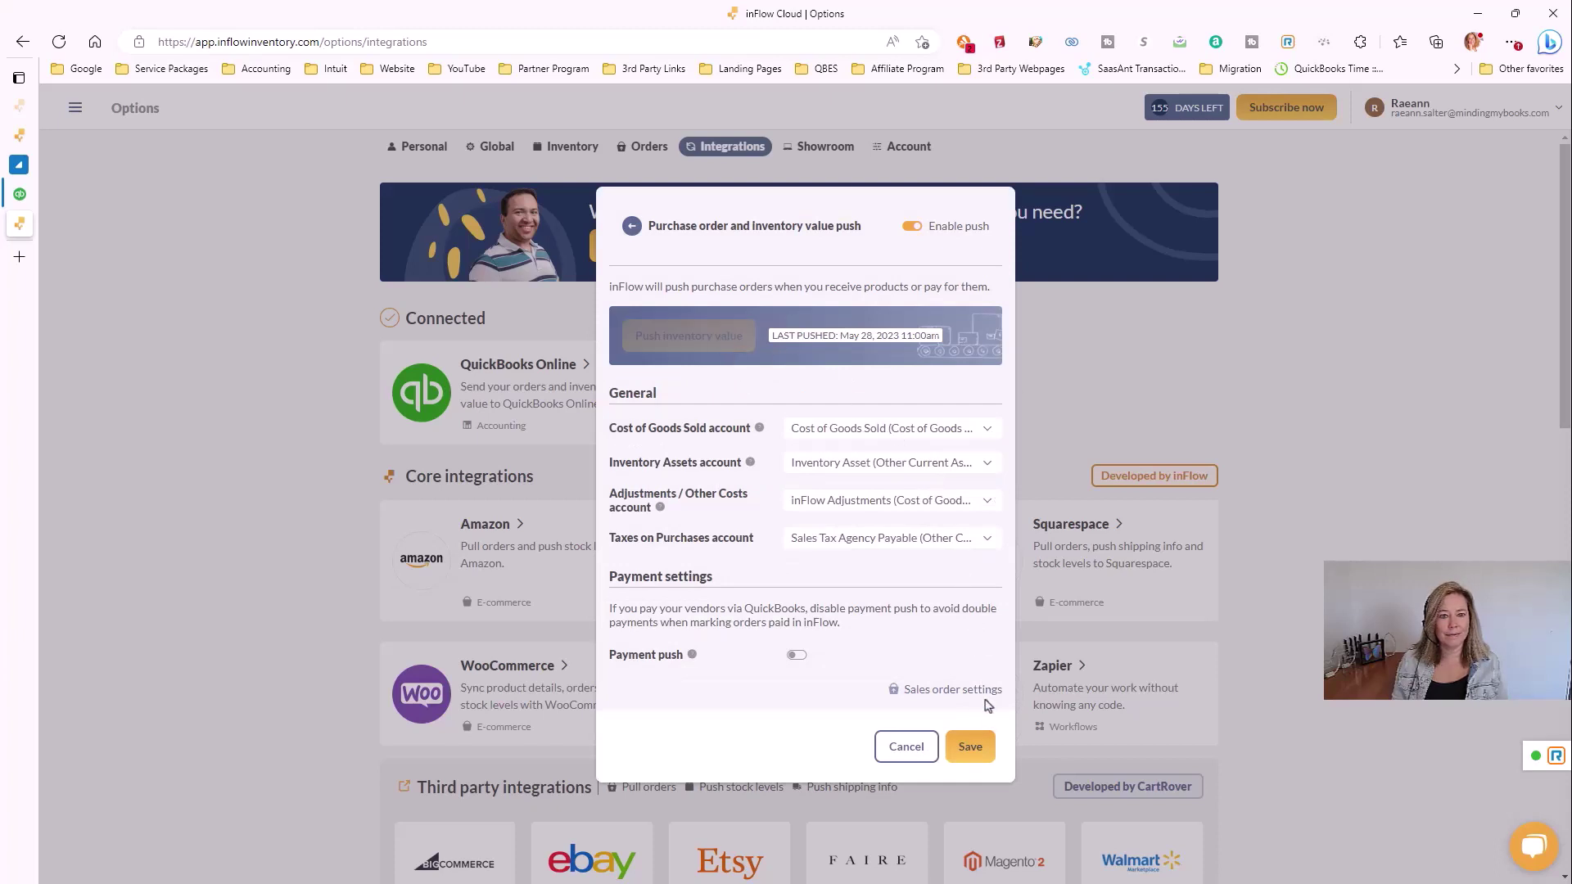
{"action": "left_click", "coordinate": [970, 748]}
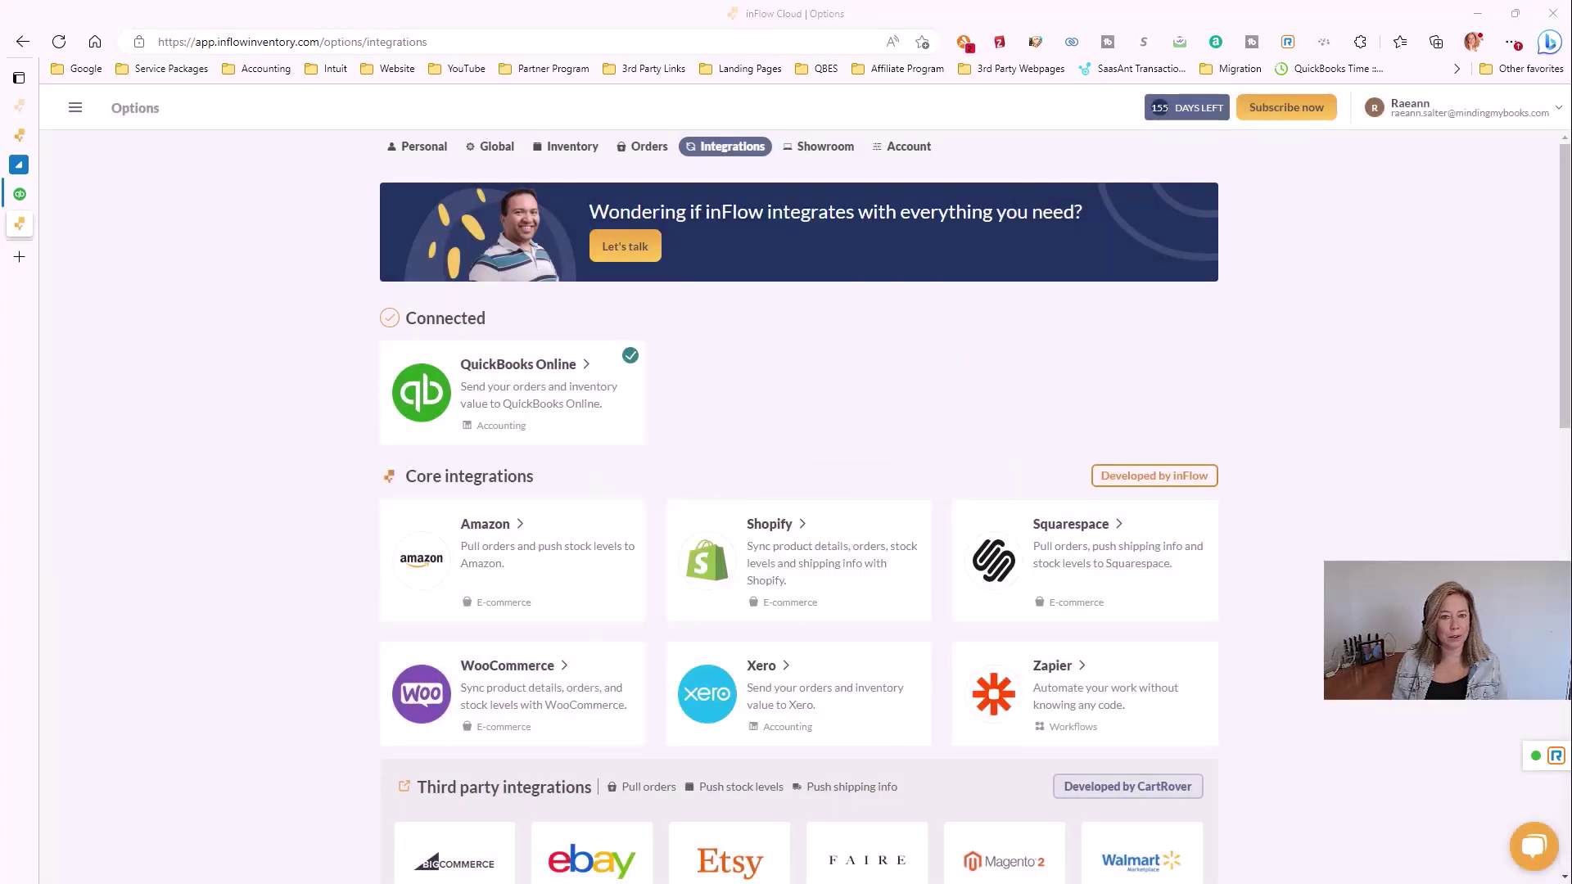
Step: Open the Estimated Inventory Duration report from the Reordering and Forecasting reports
{"action": "left_click", "coordinate": [74, 107]}
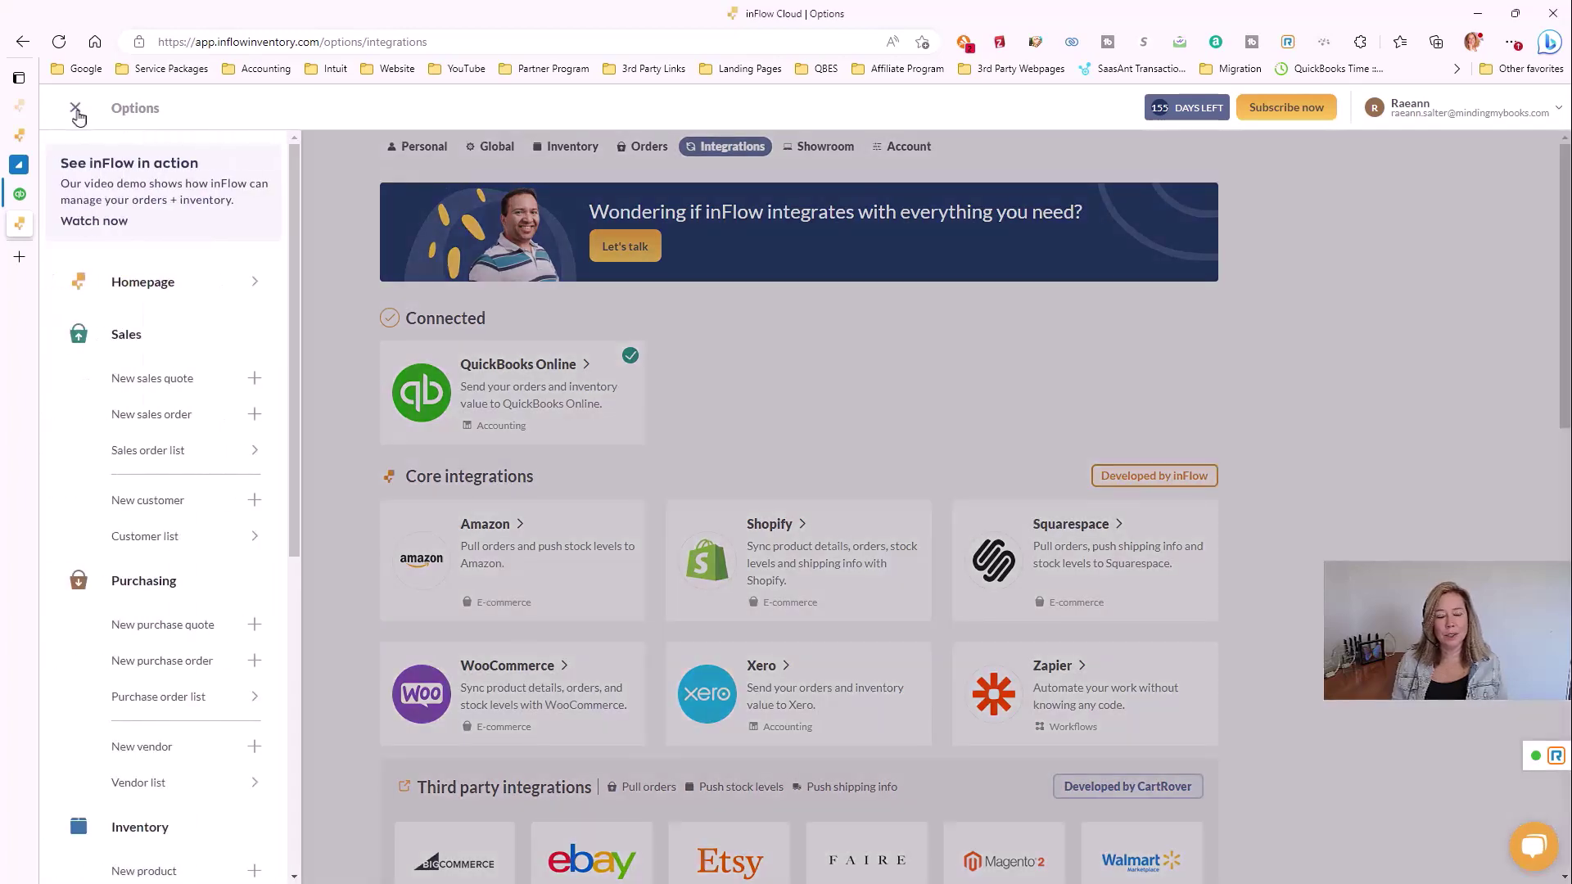
{"action": "left_click", "coordinate": [151, 646]}
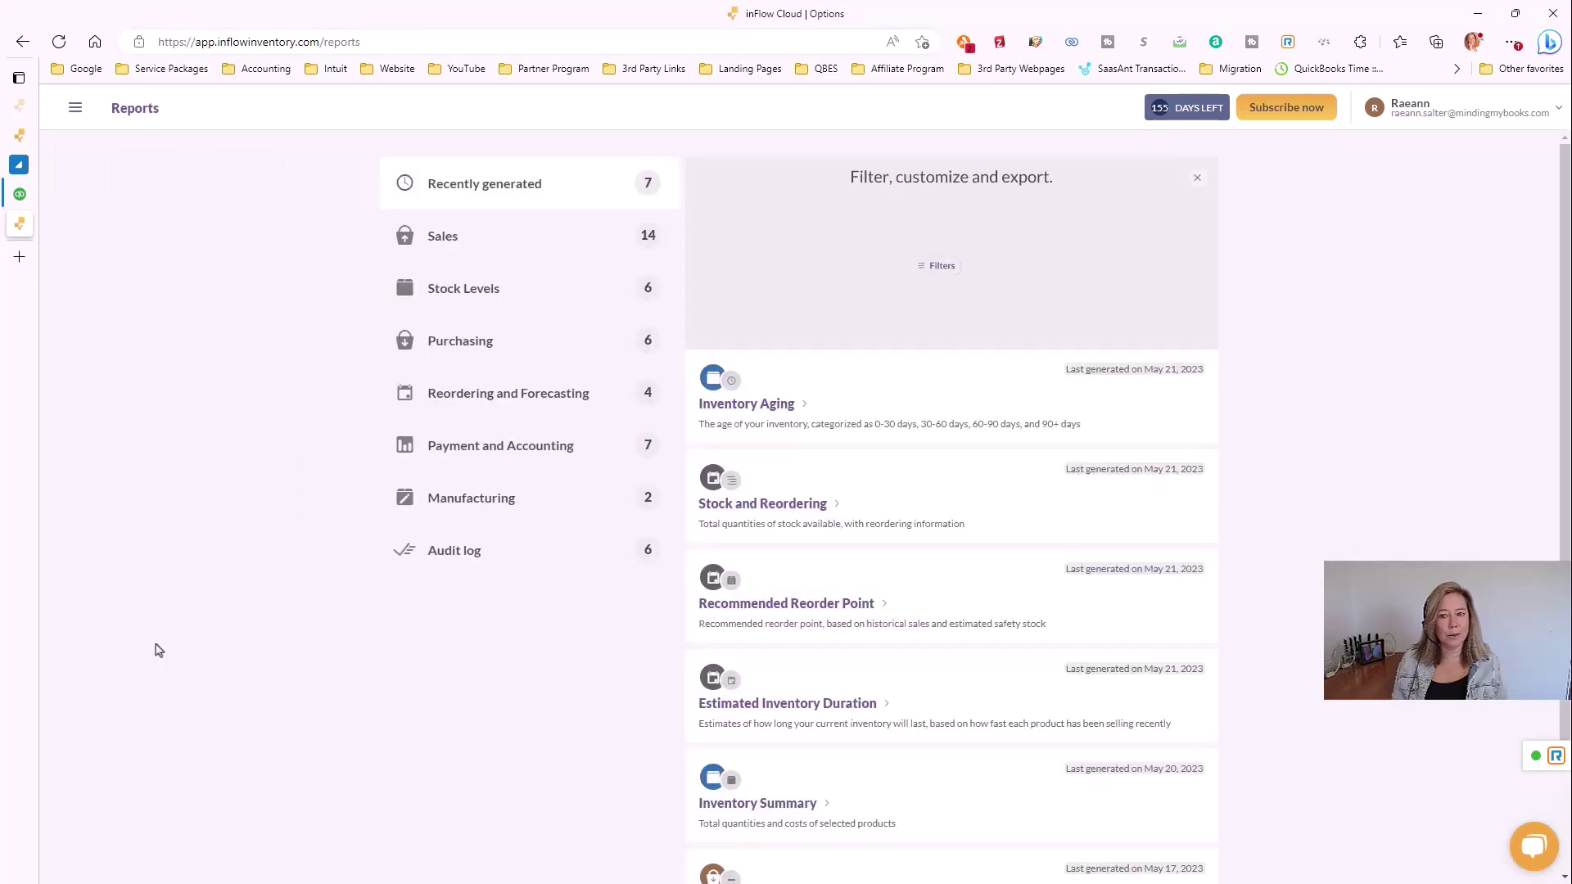
{"action": "left_click", "coordinate": [516, 393]}
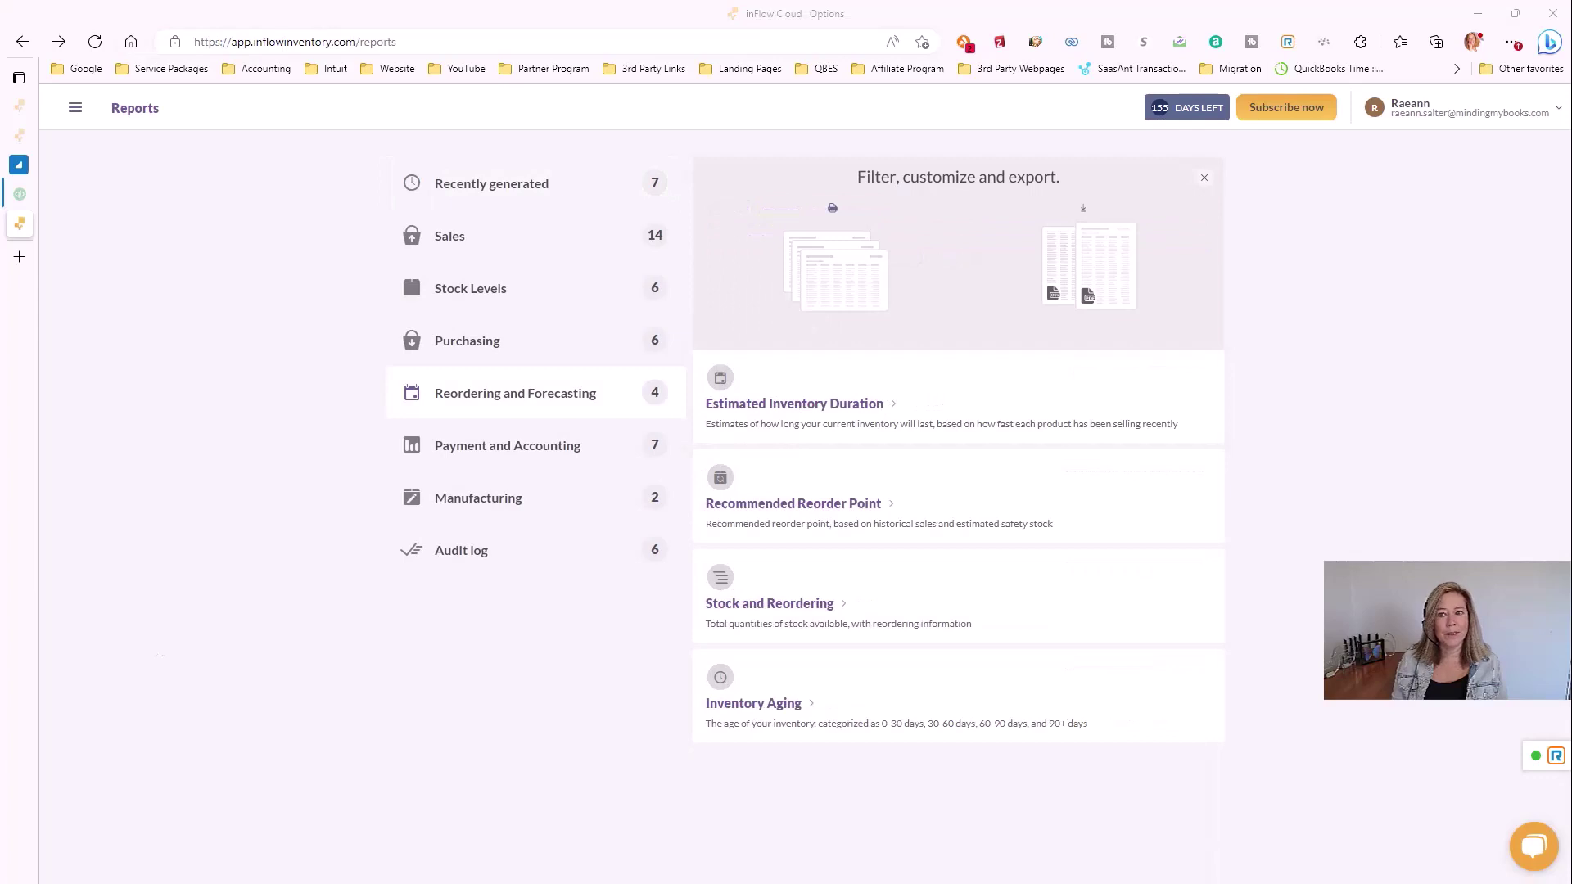
{"action": "left_click", "coordinate": [981, 426]}
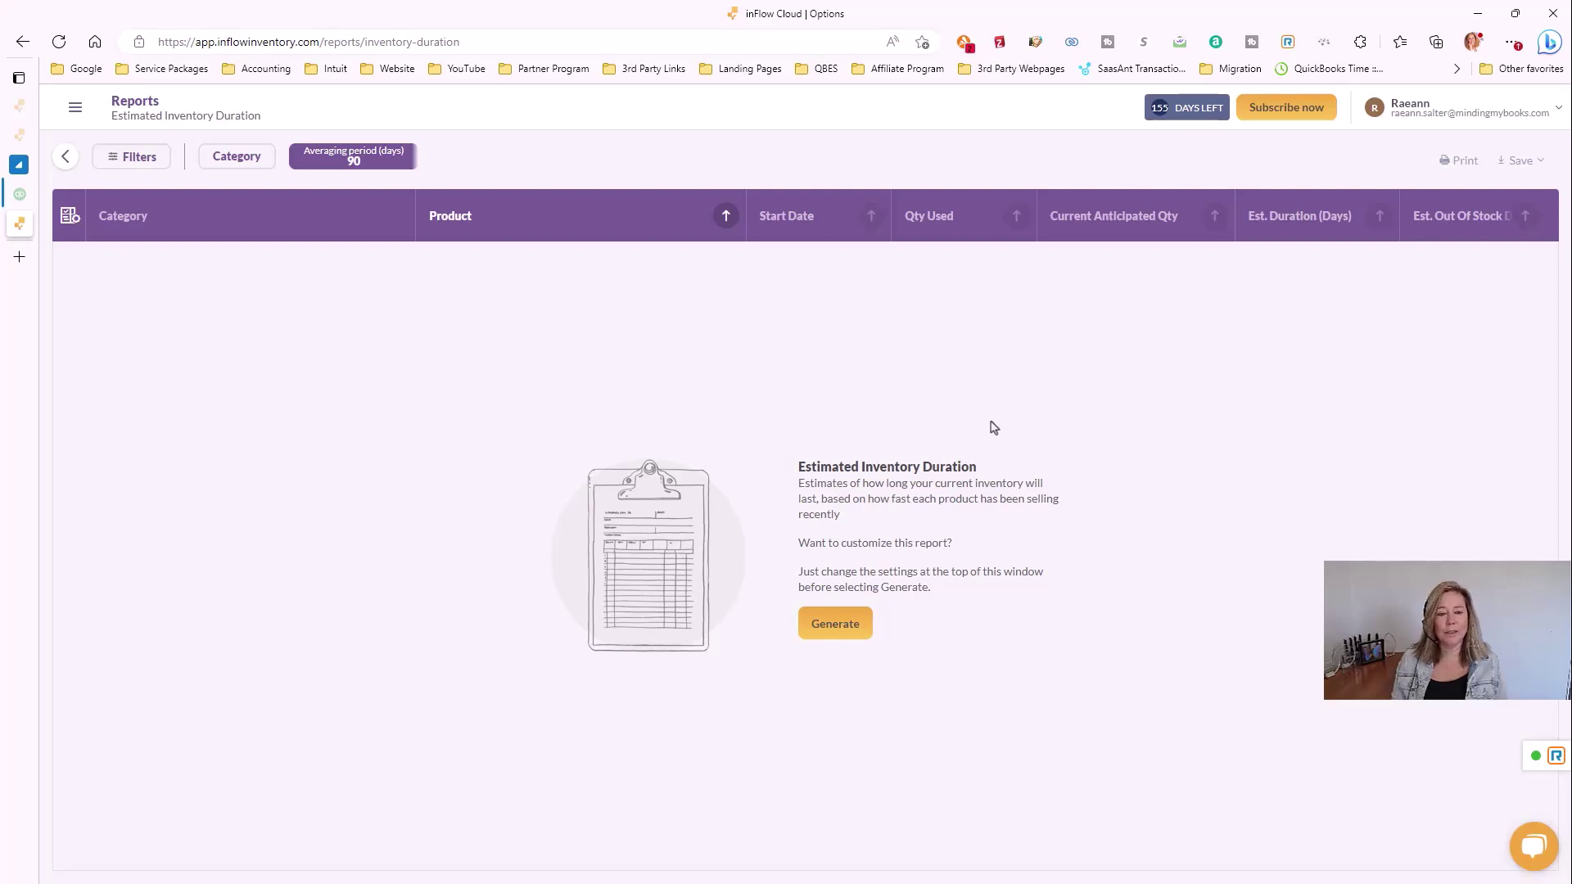
Step: Generate the Estimated Inventory Duration report with the averaging period filter cleared, and sort it by Current Anticipated Qty
{"action": "left_click", "coordinate": [145, 163]}
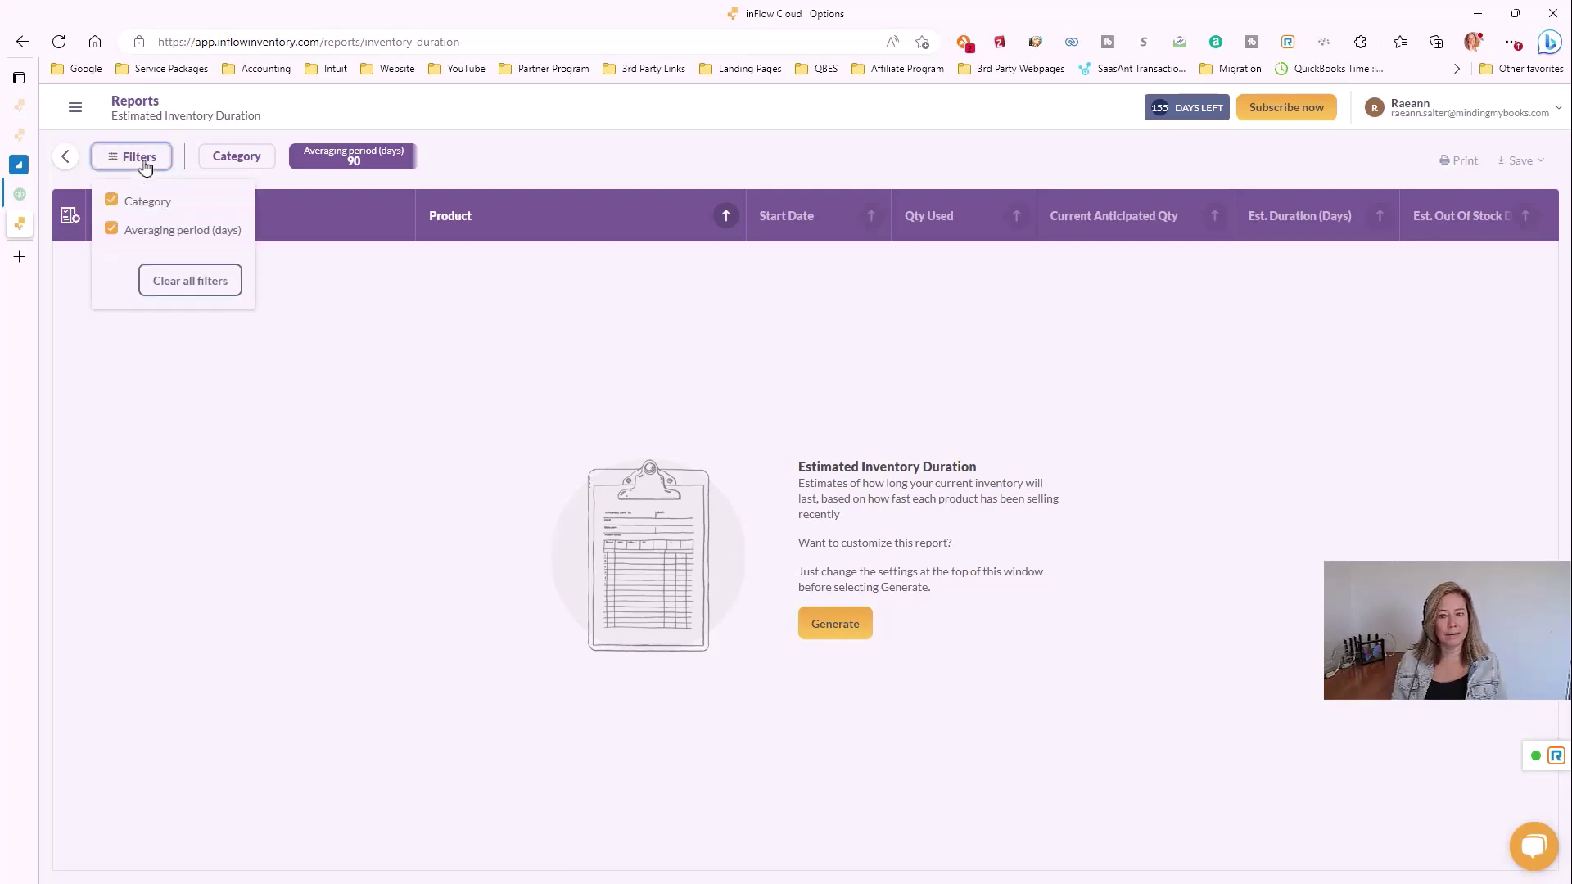
{"action": "left_click", "coordinate": [70, 216]}
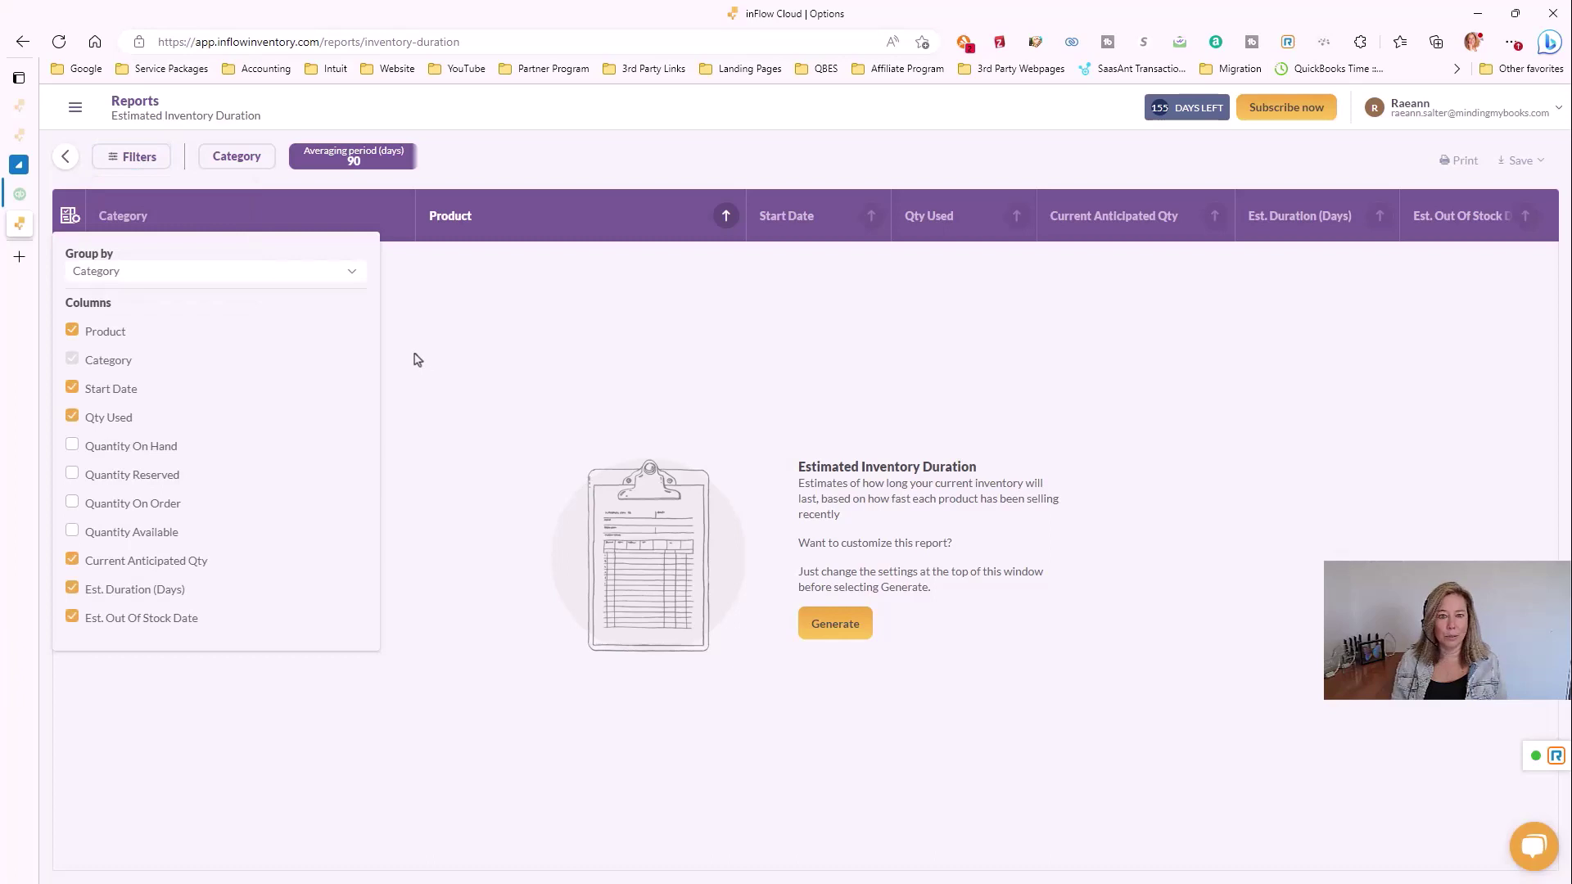
{"action": "left_click", "coordinate": [353, 157]}
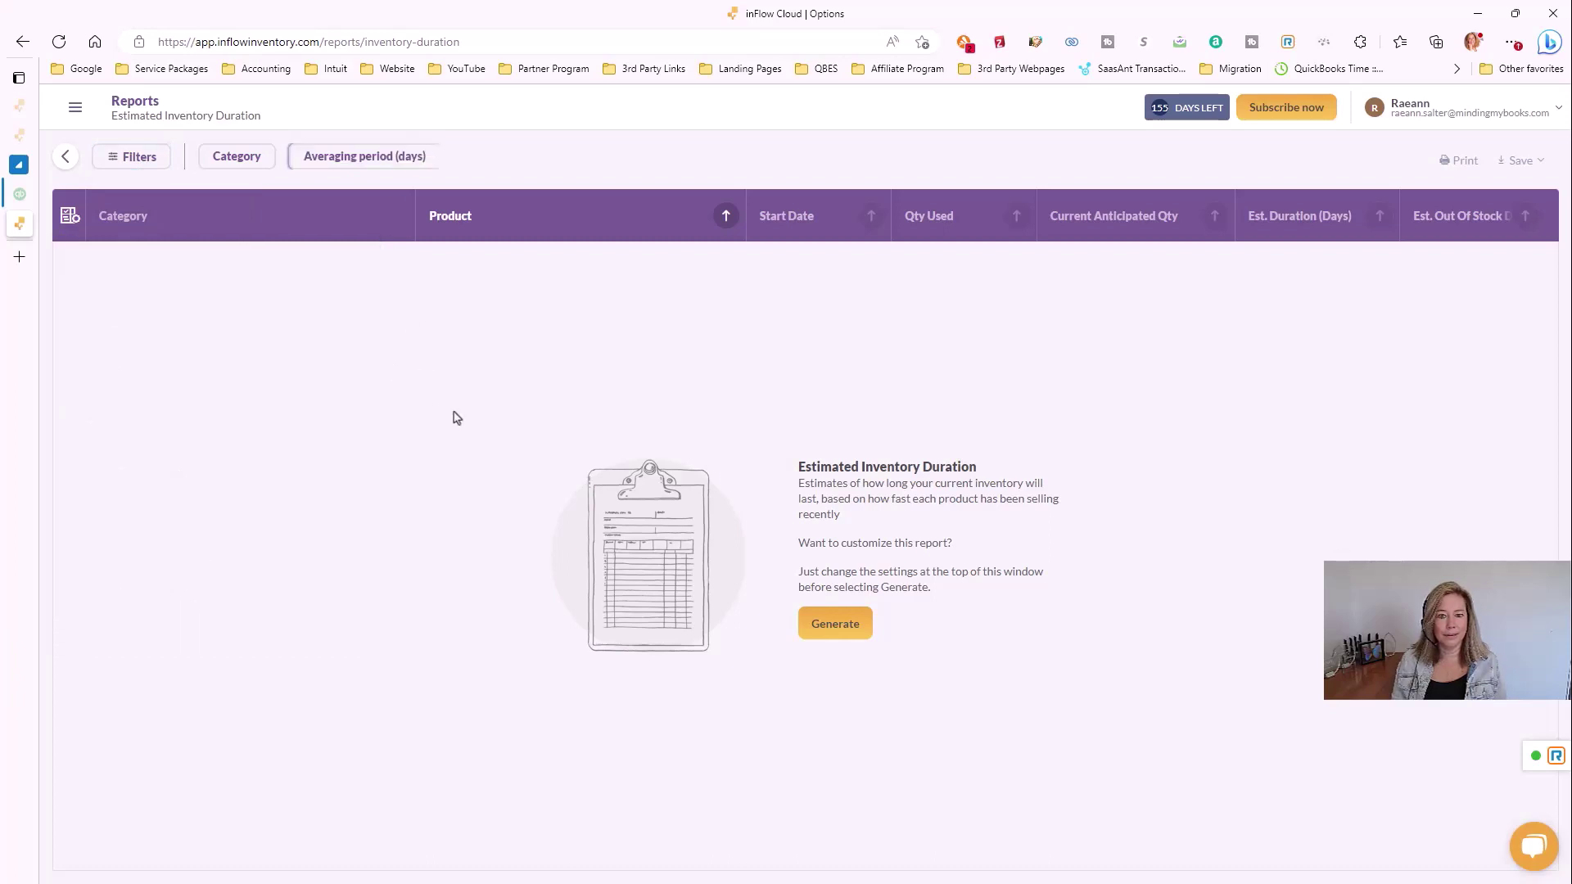
{"action": "left_click", "coordinate": [836, 627]}
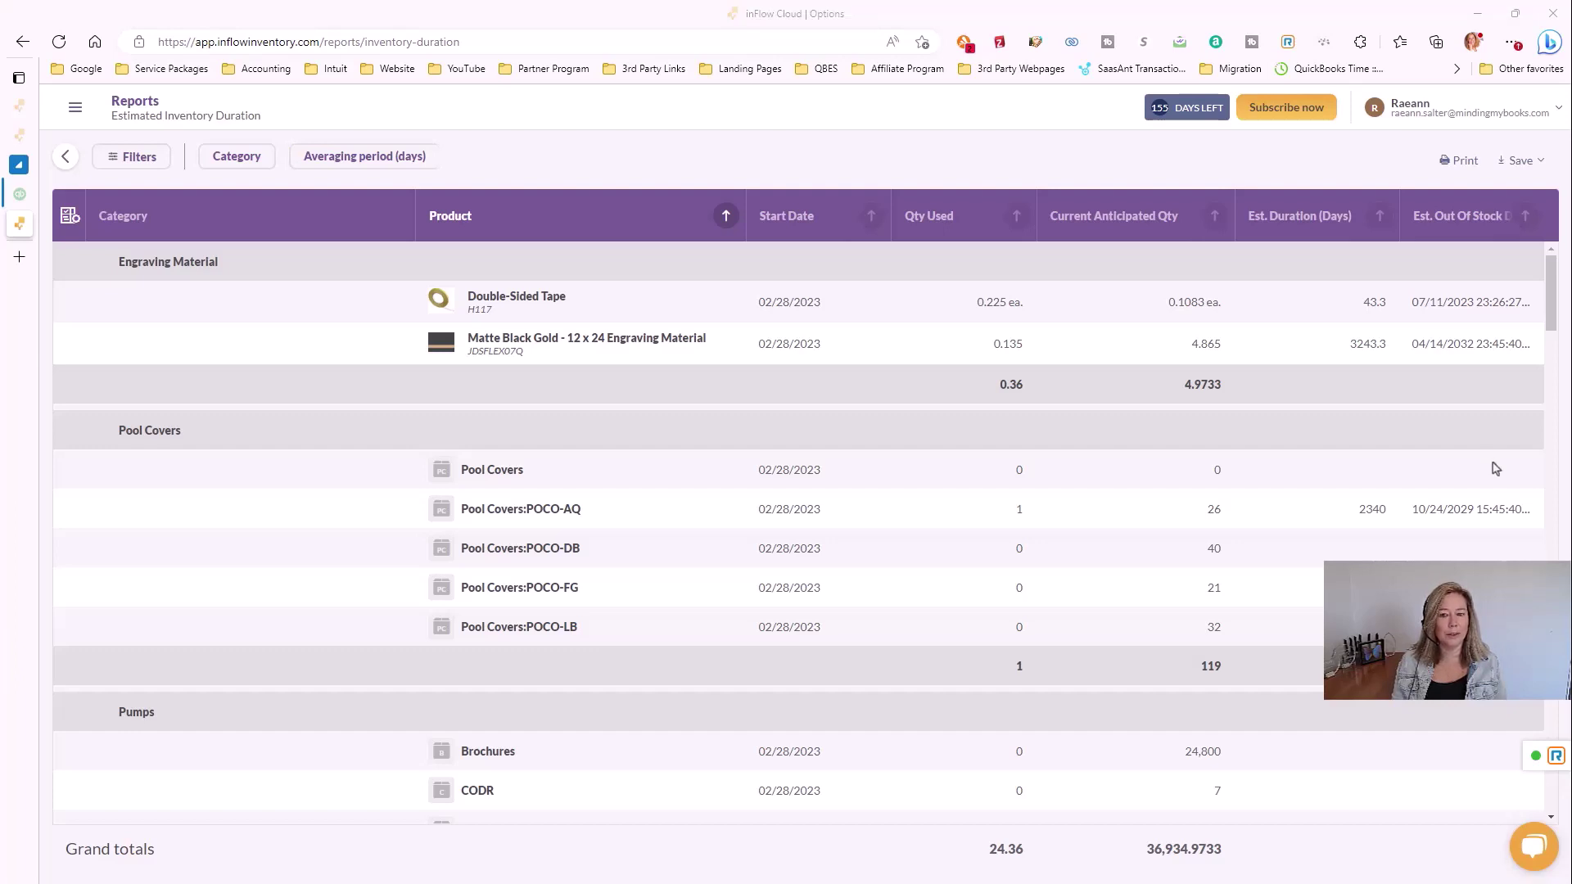
{"action": "left_click", "coordinate": [1211, 218]}
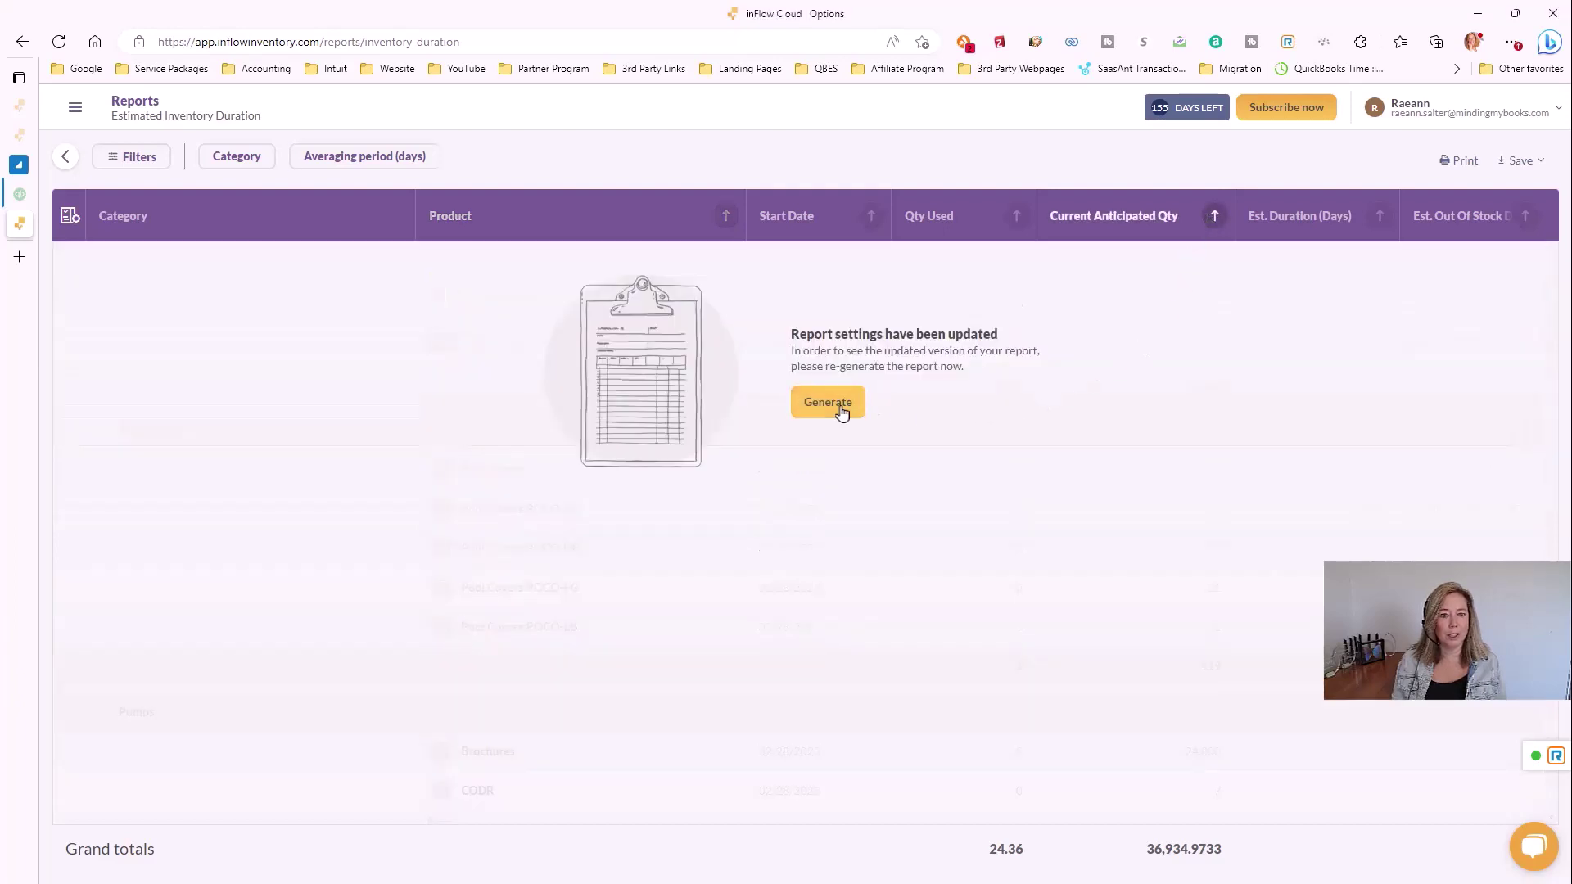
{"action": "left_click", "coordinate": [842, 413]}
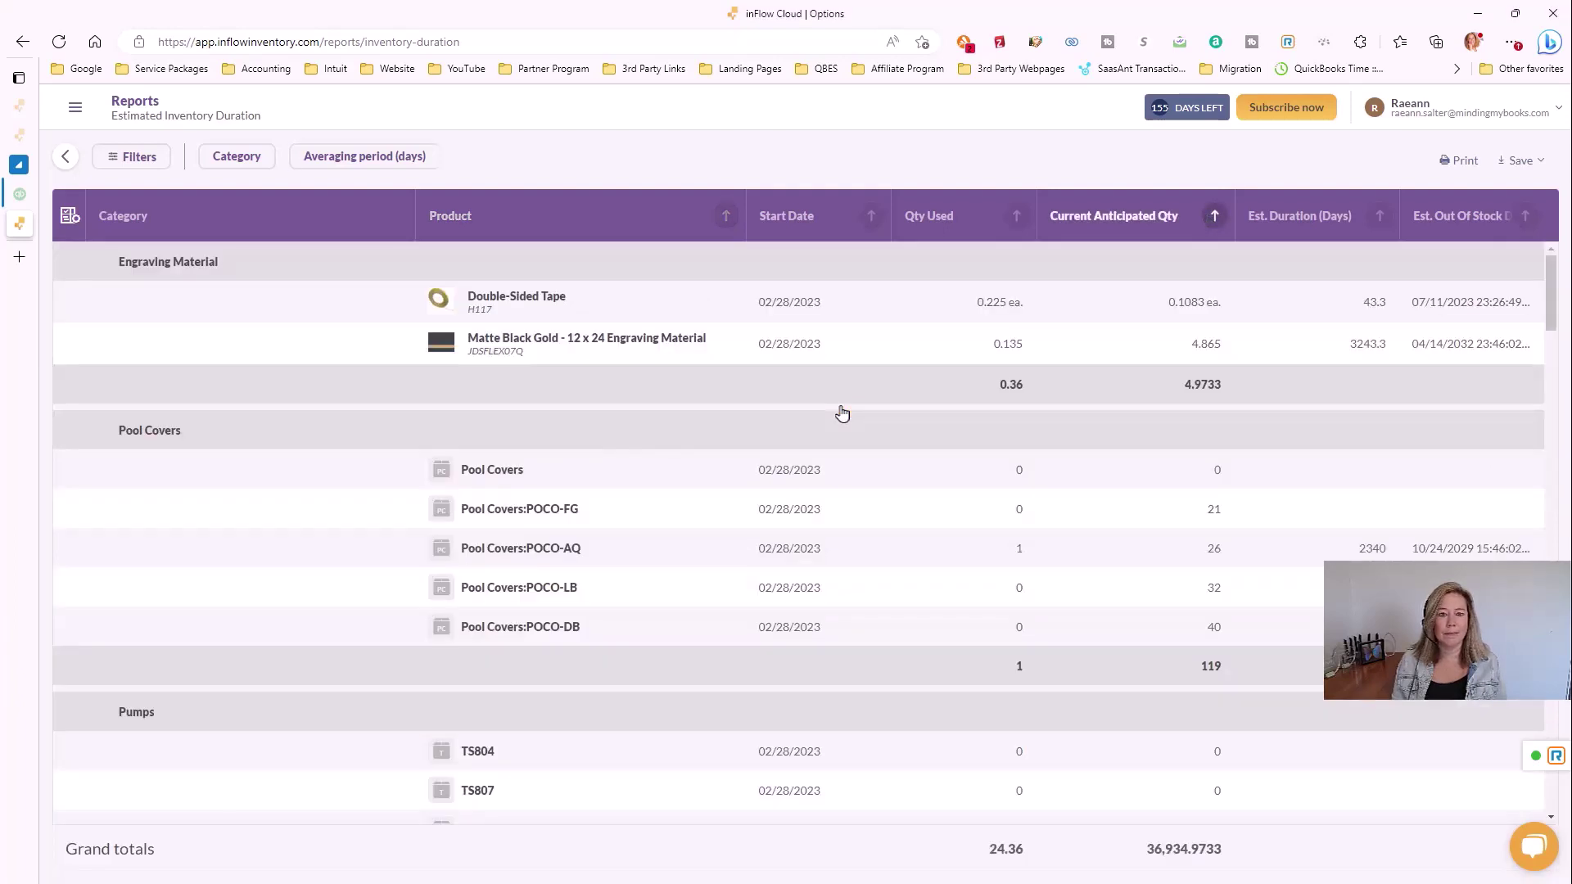
Step: Open the Recommended Reorder Point report and review its available filters, averaging period and safety stock percentage settings
{"action": "left_click", "coordinate": [64, 157]}
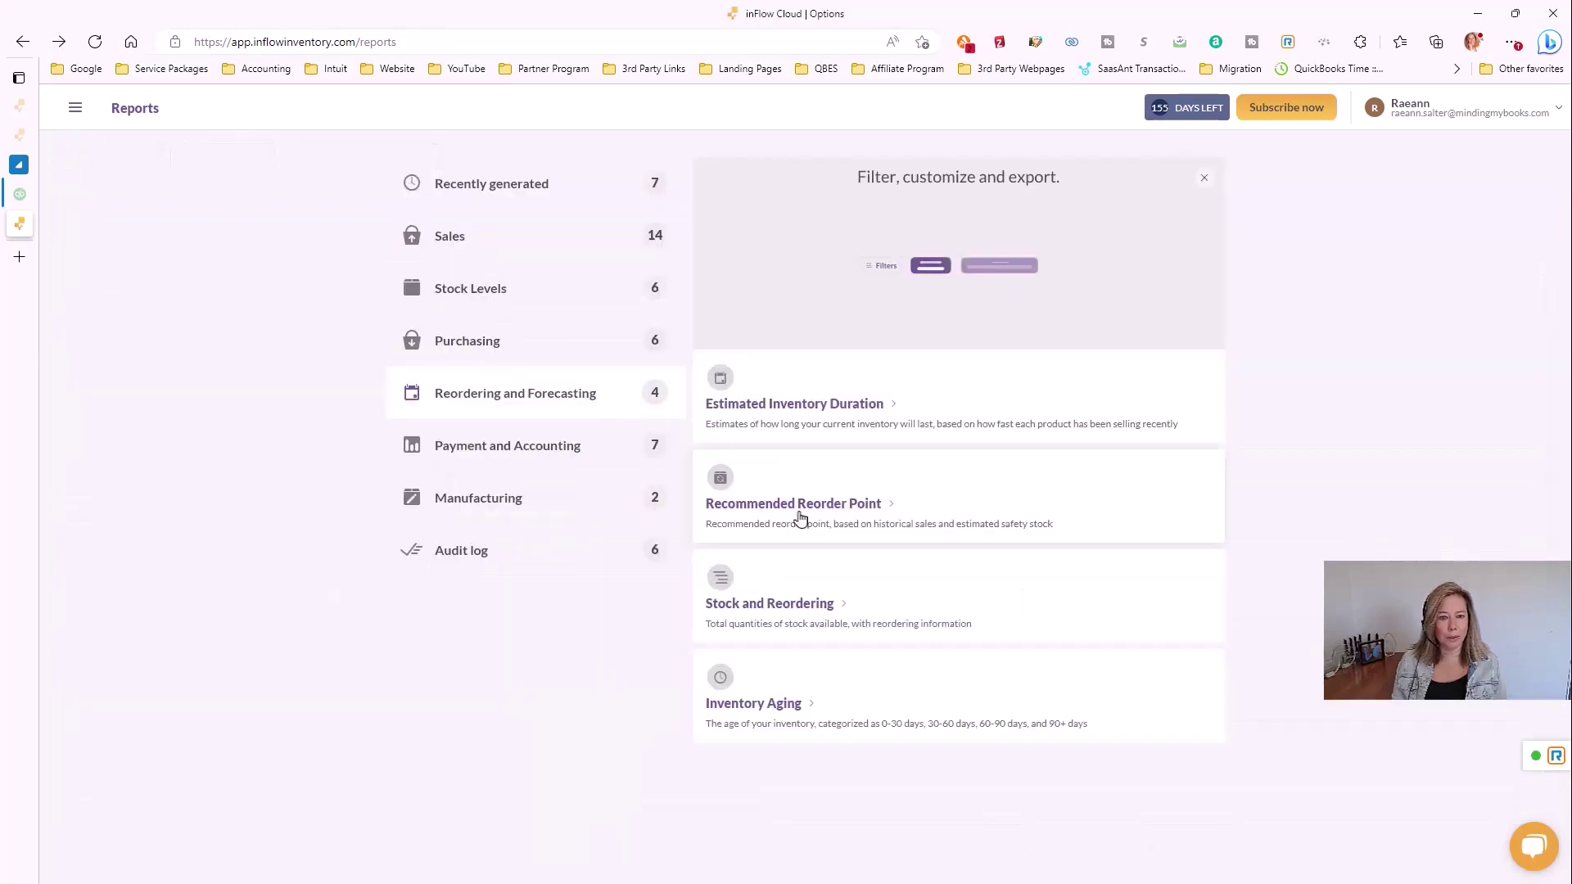
{"action": "left_click", "coordinate": [952, 518]}
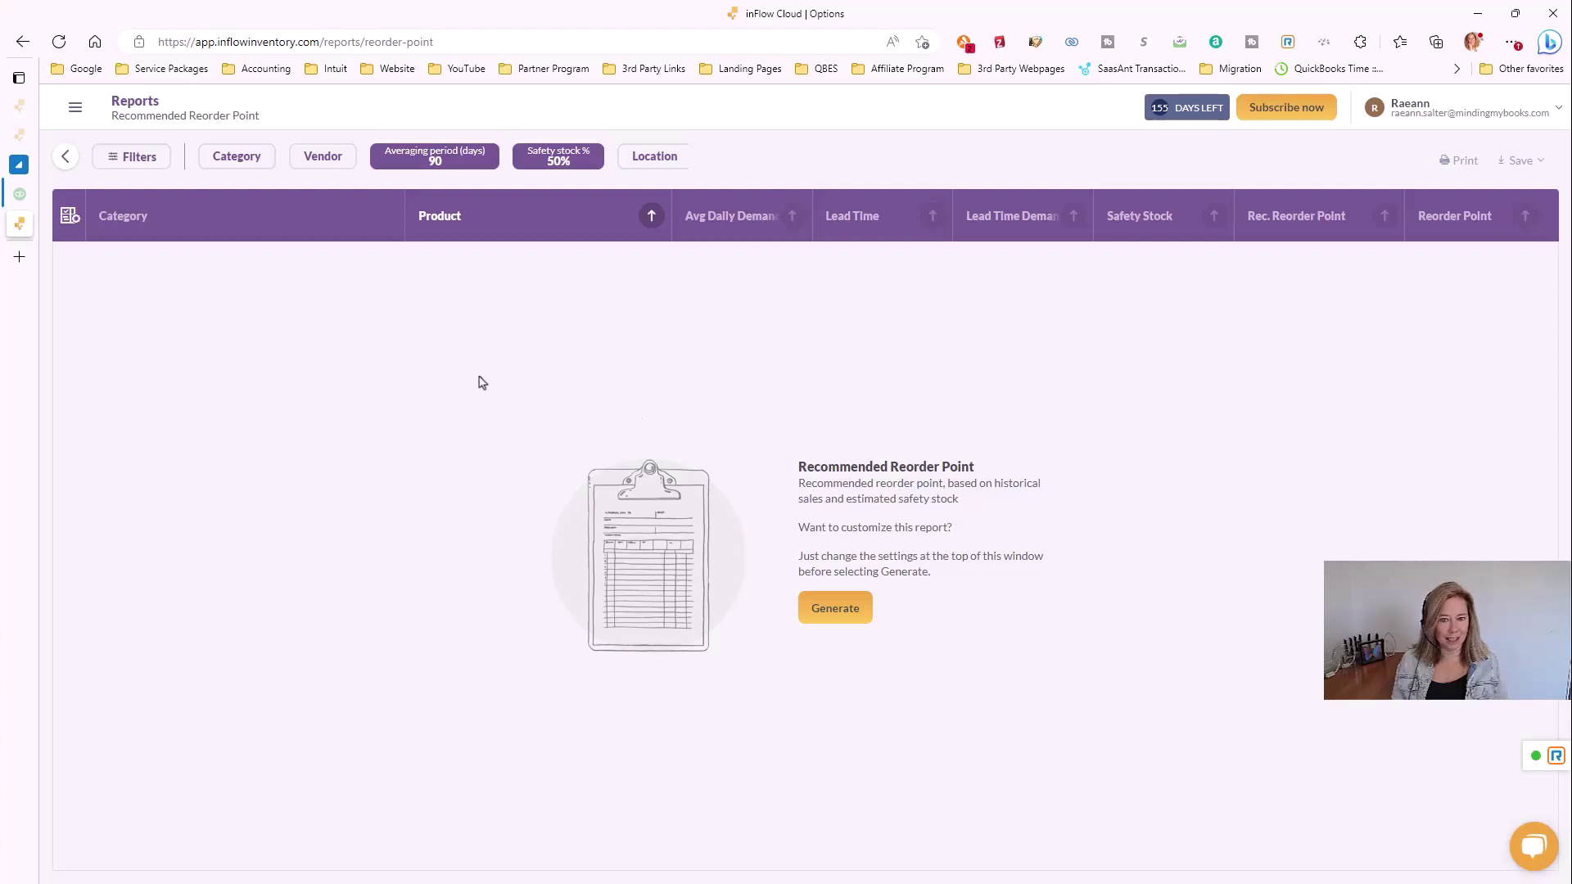
{"action": "left_click", "coordinate": [141, 163]}
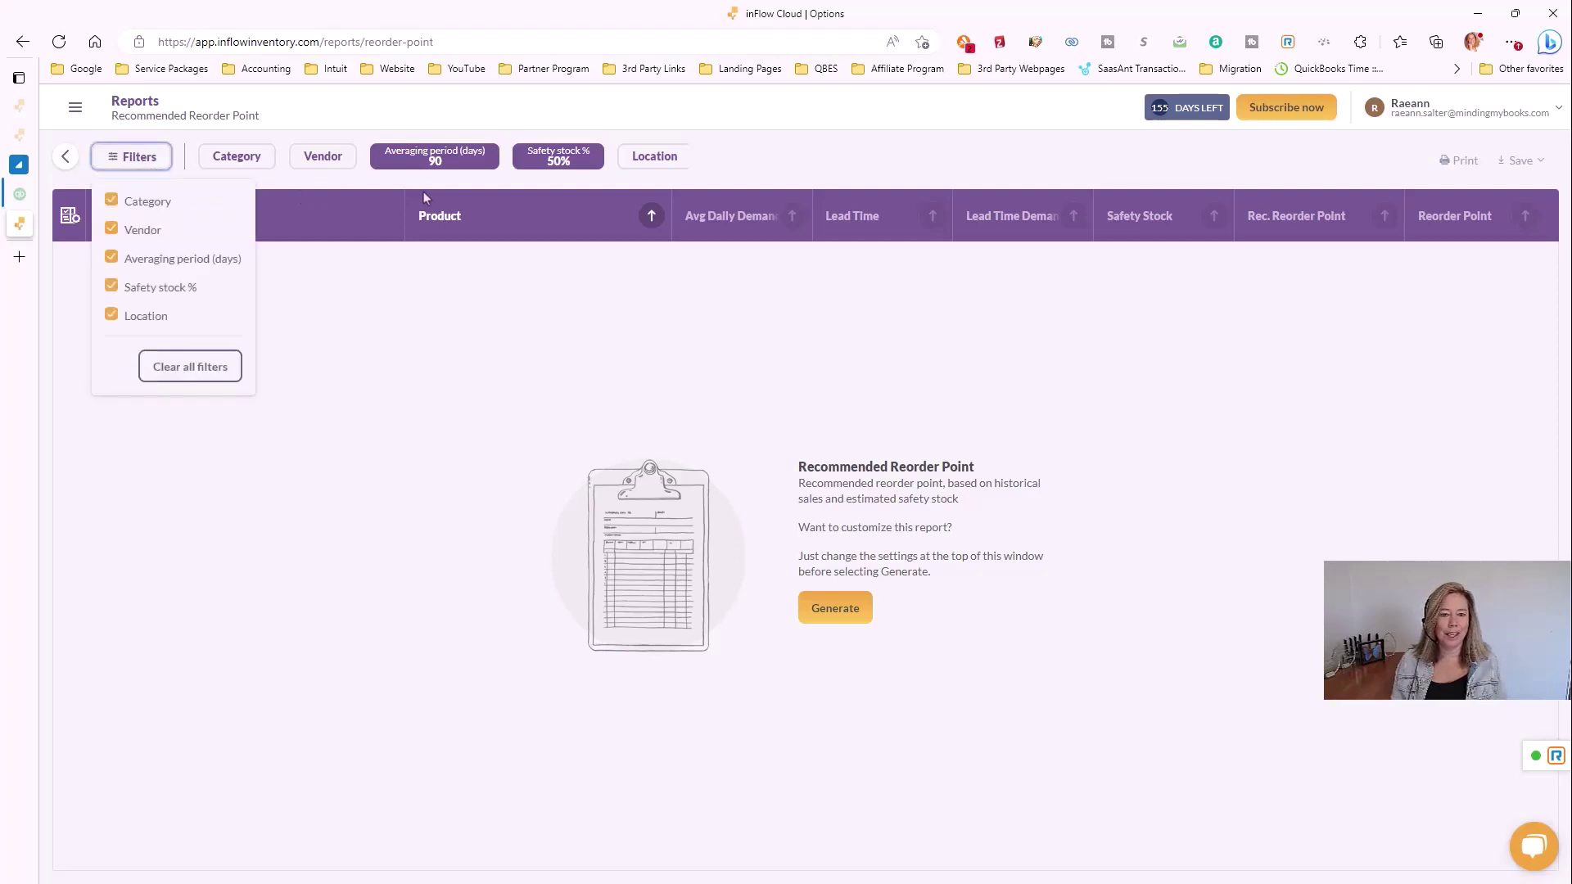
{"action": "left_click", "coordinate": [455, 162]}
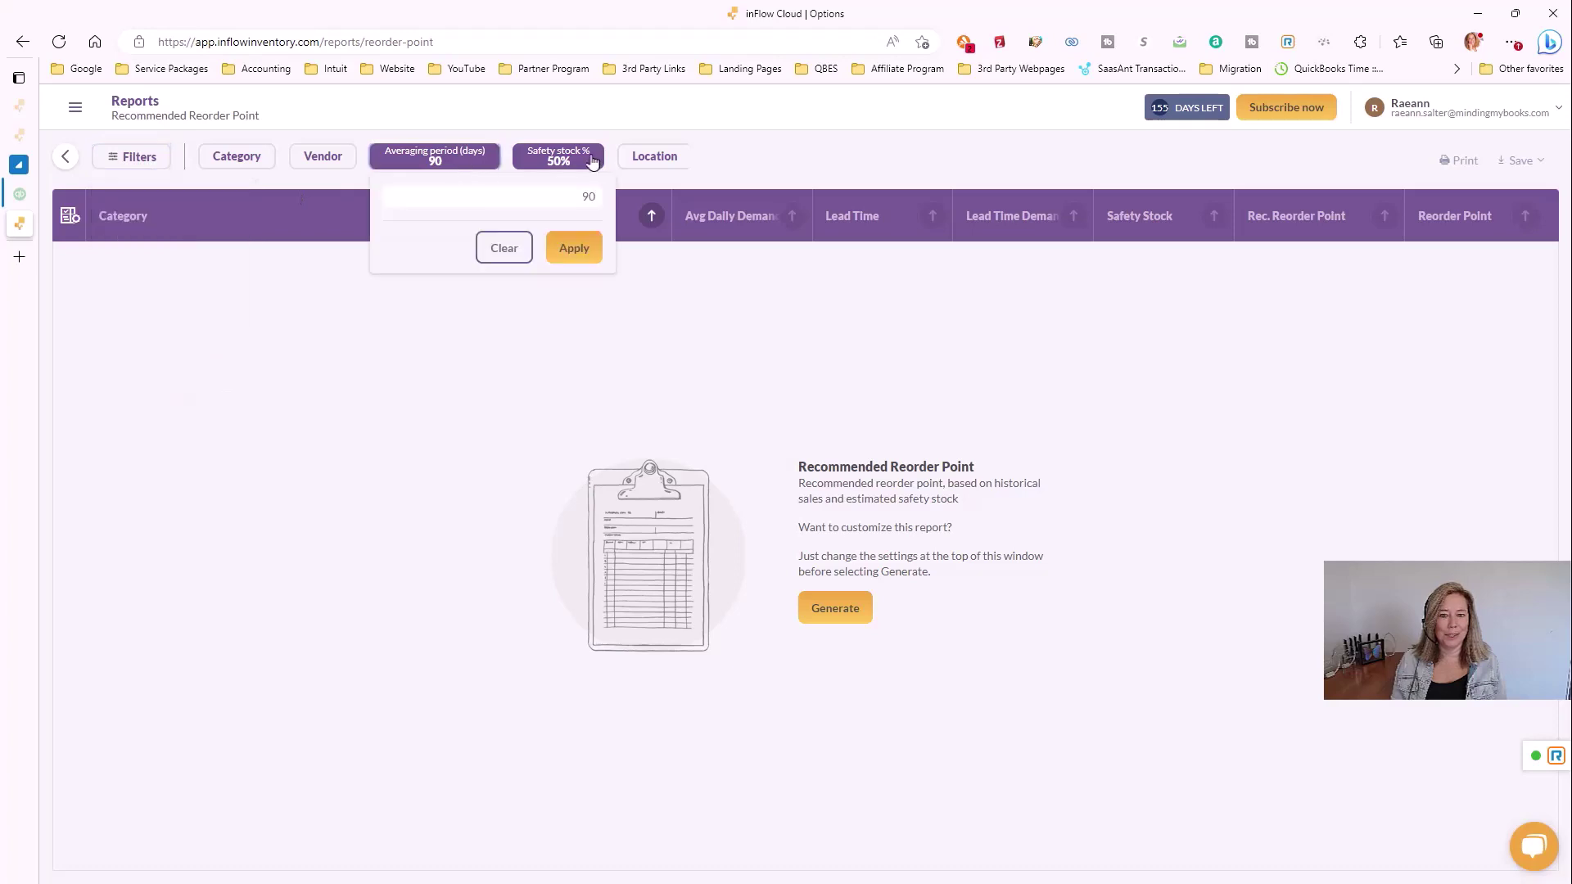
{"action": "left_click", "coordinate": [592, 161]}
{"action": "left_click", "coordinate": [592, 161]}
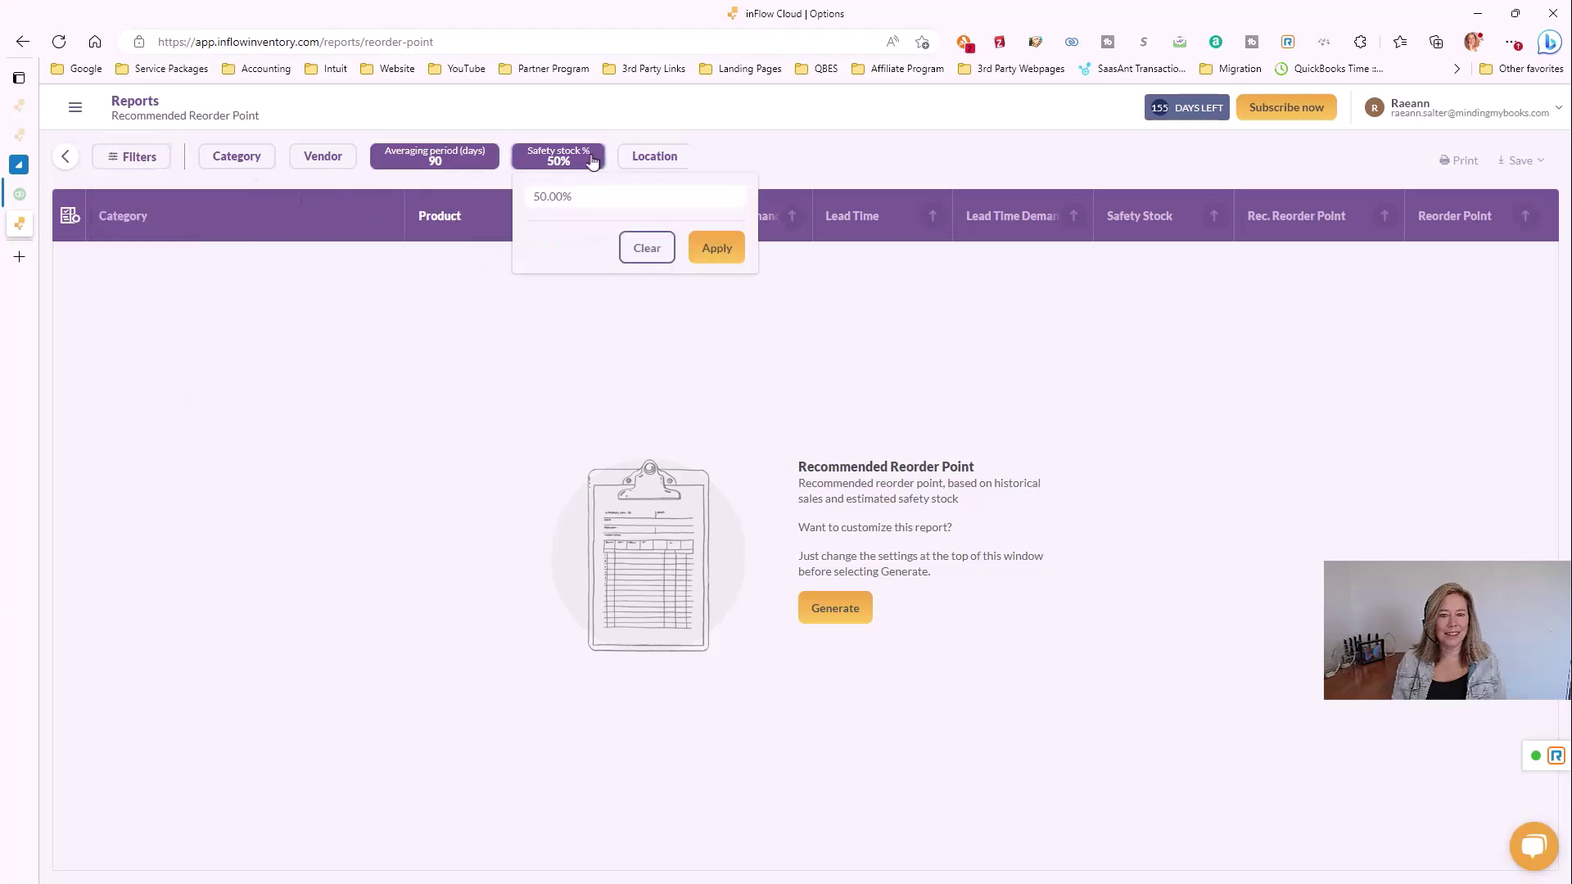
{"action": "left_click", "coordinate": [569, 344]}
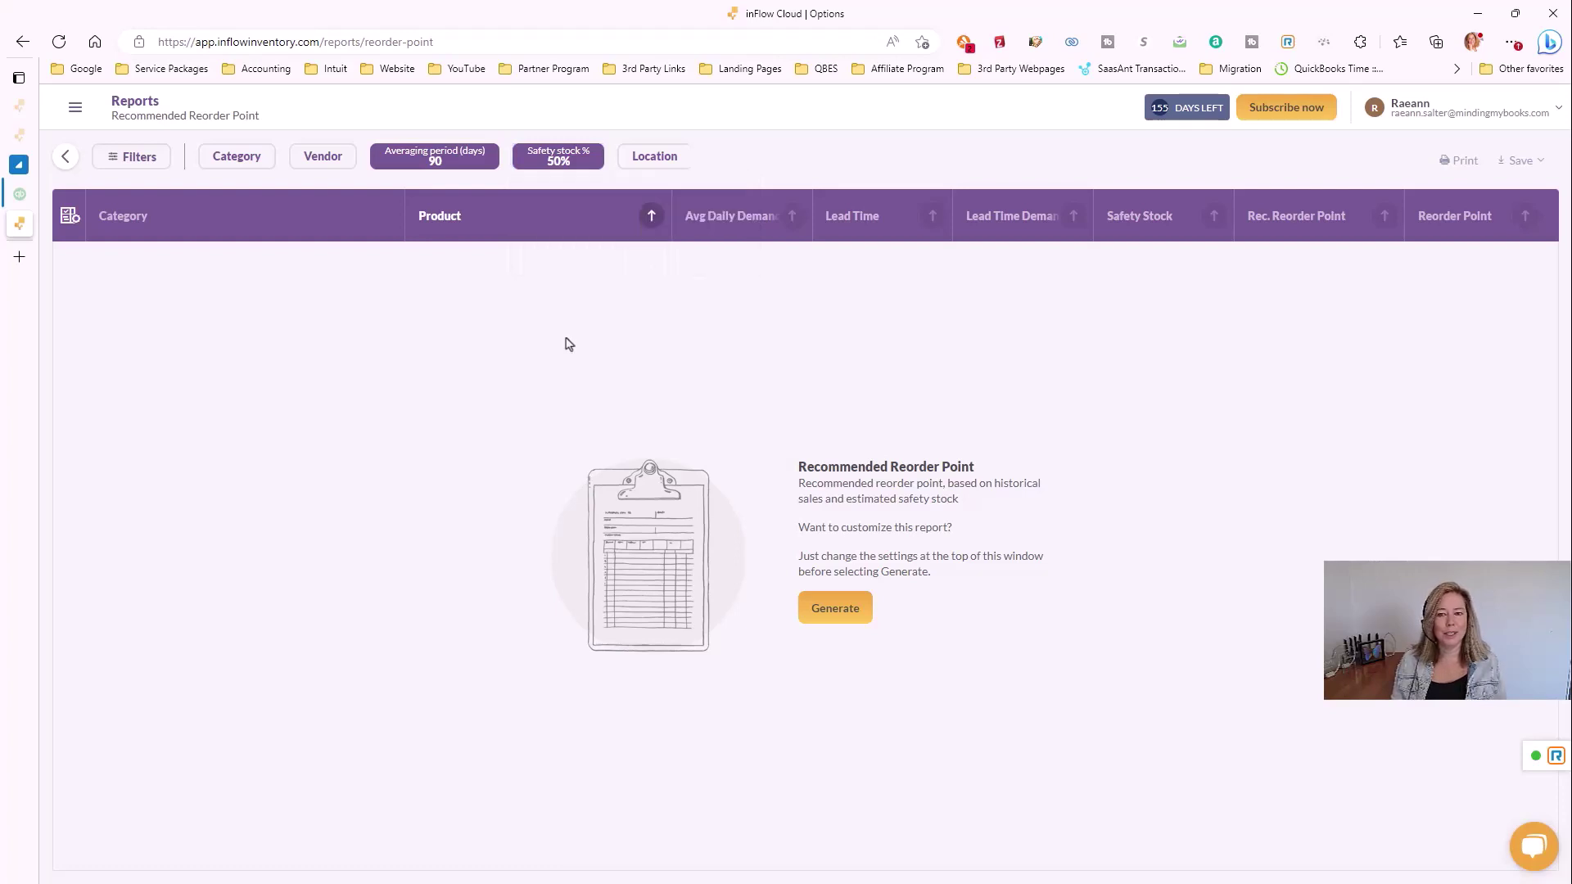
Step: Filter the Recommended Reorder Point report to Default Location, review its column options, and generate it
{"action": "left_click", "coordinate": [644, 163]}
{"action": "left_click", "coordinate": [835, 198]}
{"action": "left_click", "coordinate": [731, 228]}
{"action": "left_click", "coordinate": [827, 251]}
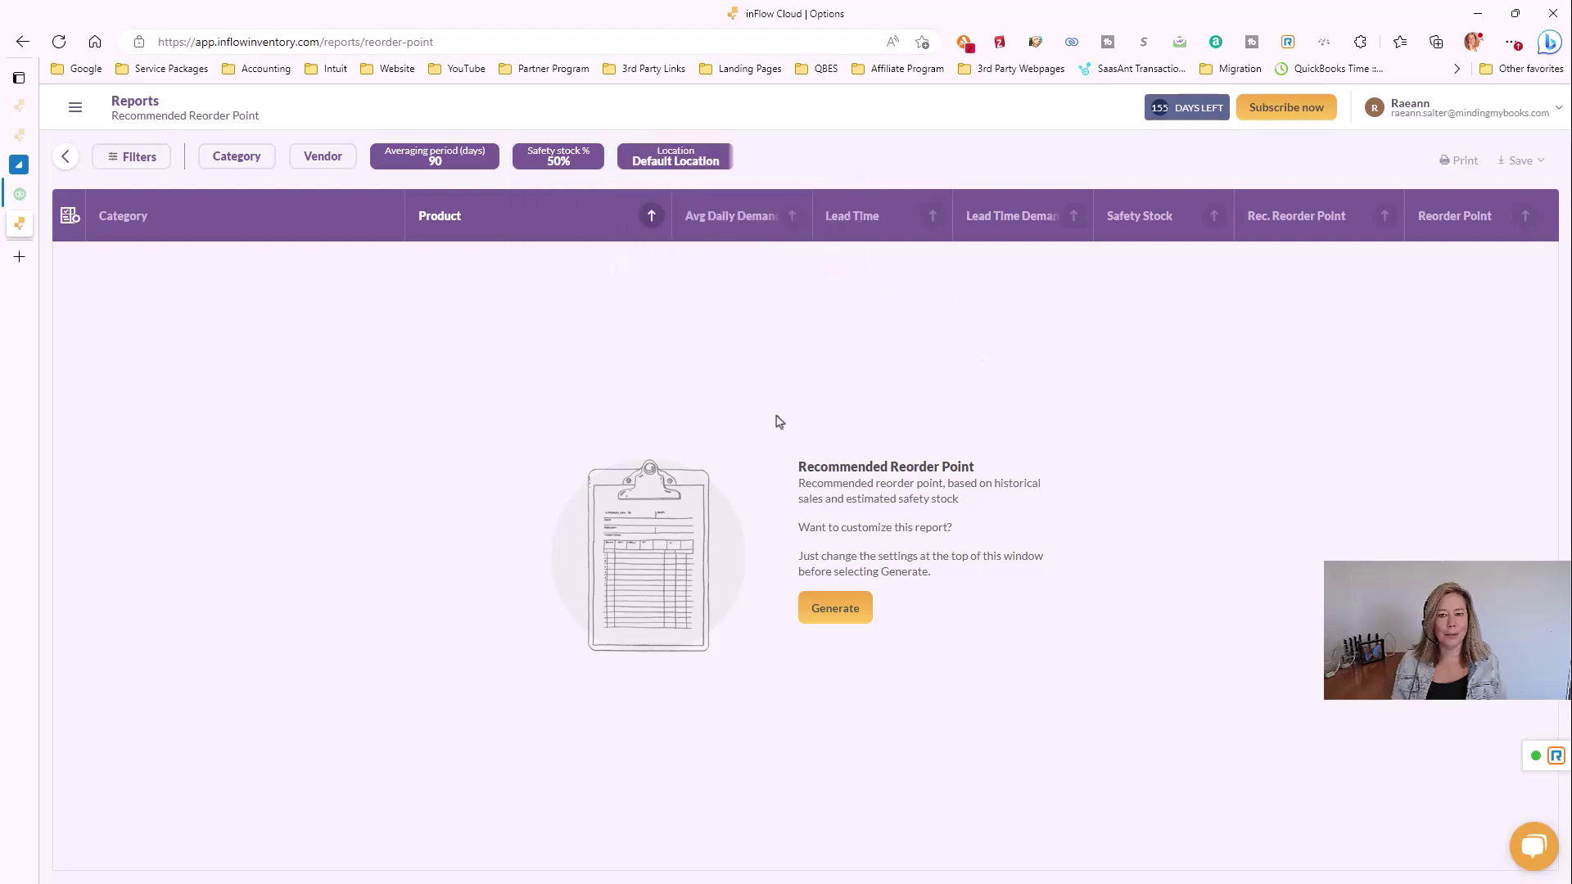
{"action": "left_click", "coordinate": [70, 218]}
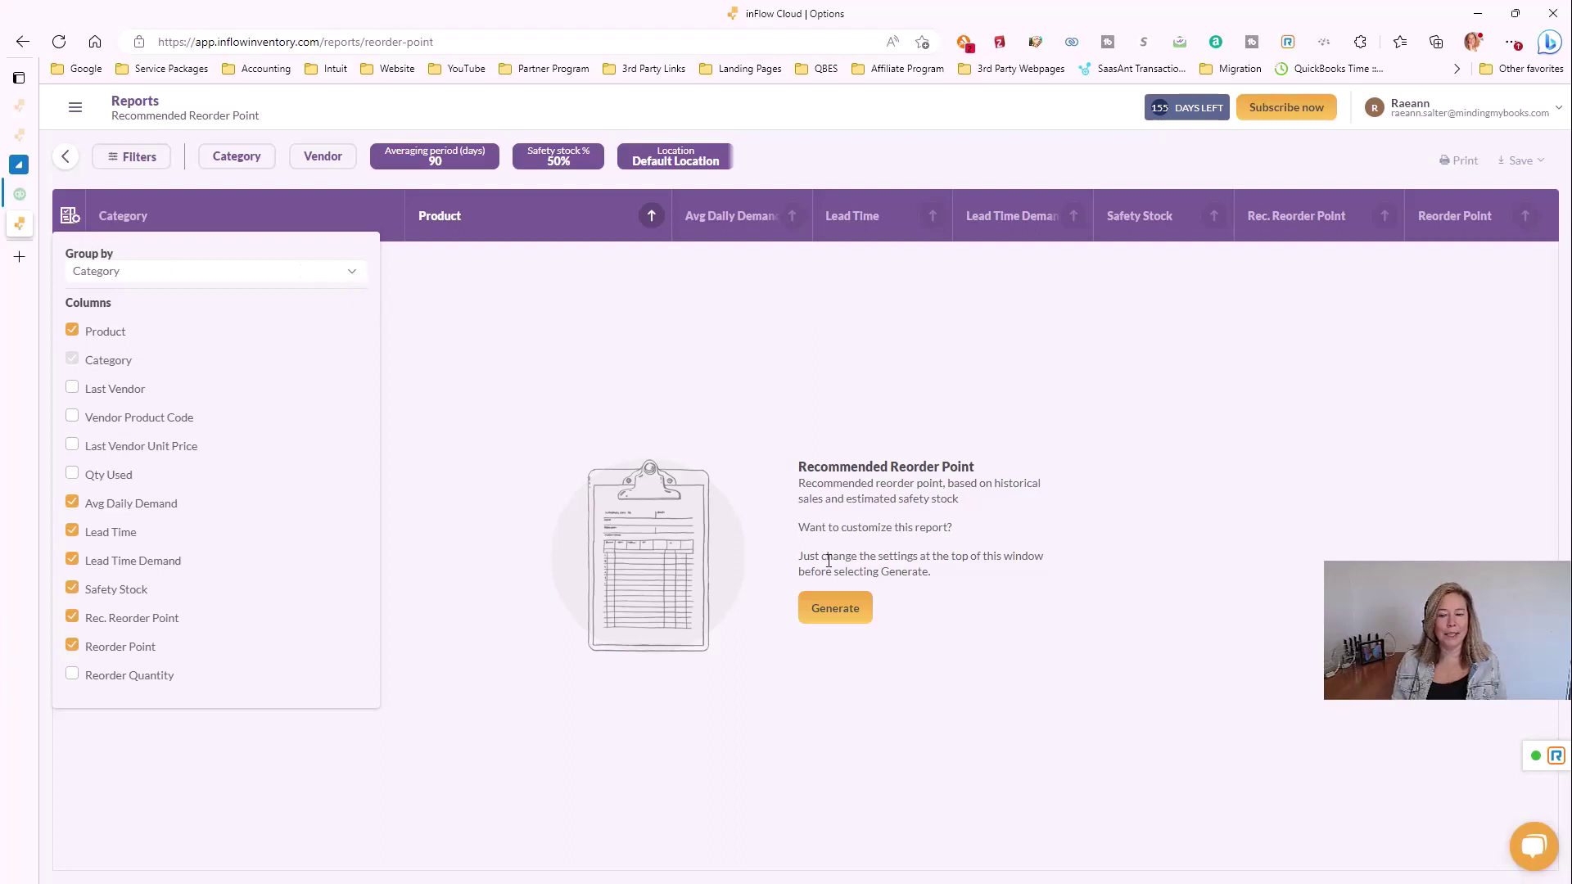
{"action": "left_click", "coordinate": [850, 617]}
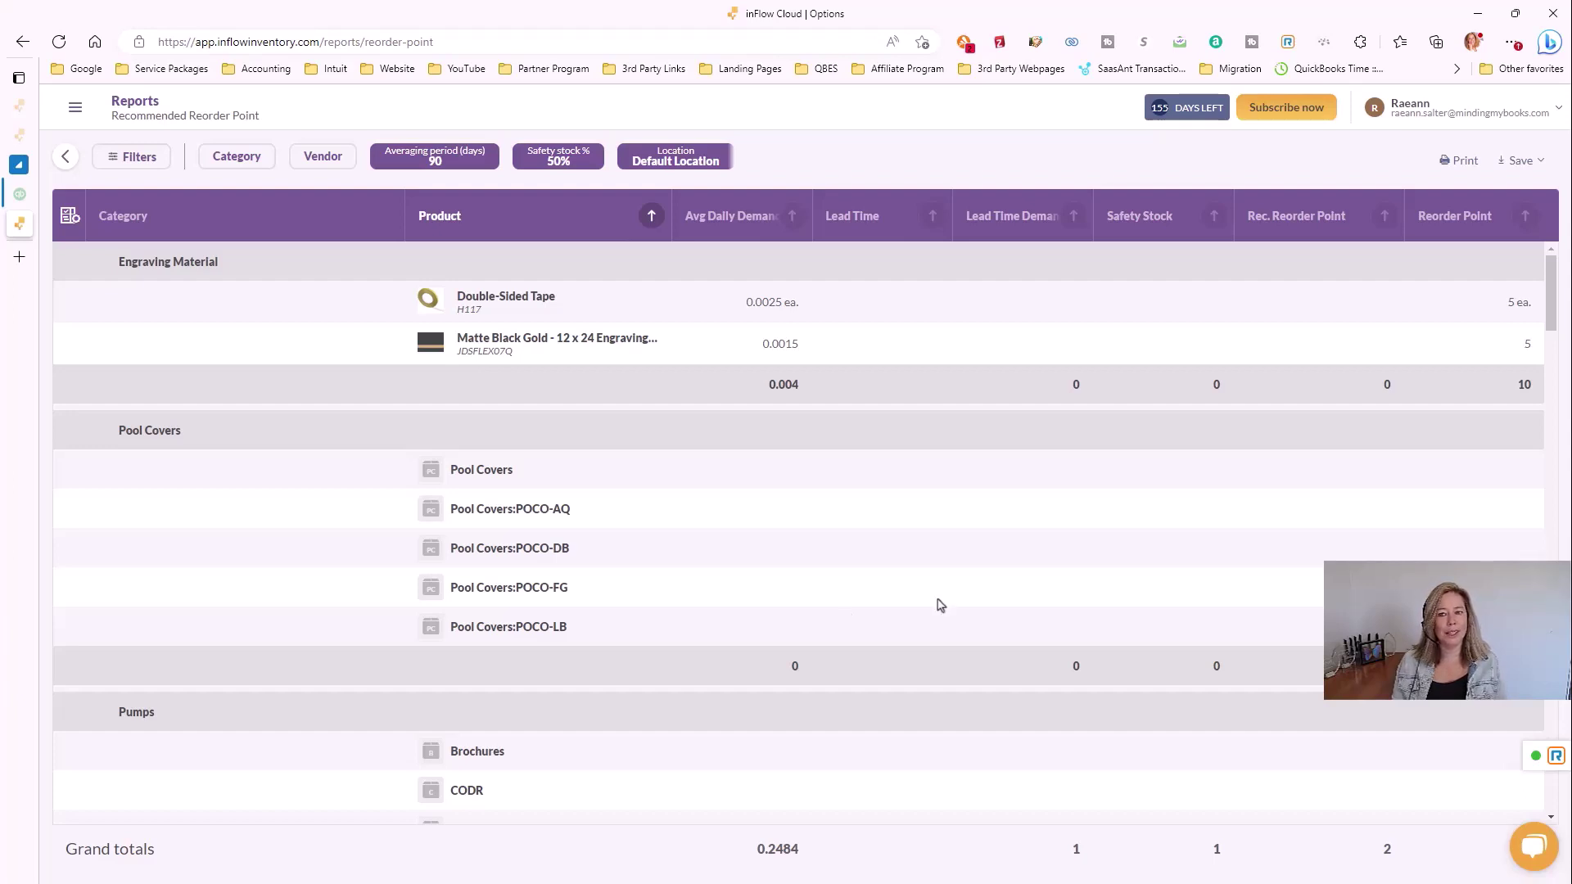
Step: Look through the Recommended Reorder Point results and regenerate the report sorted by Reorder Point
{"action": "scroll", "coordinate": [940, 604], "scroll_direction": "down", "scroll_amount": 15}
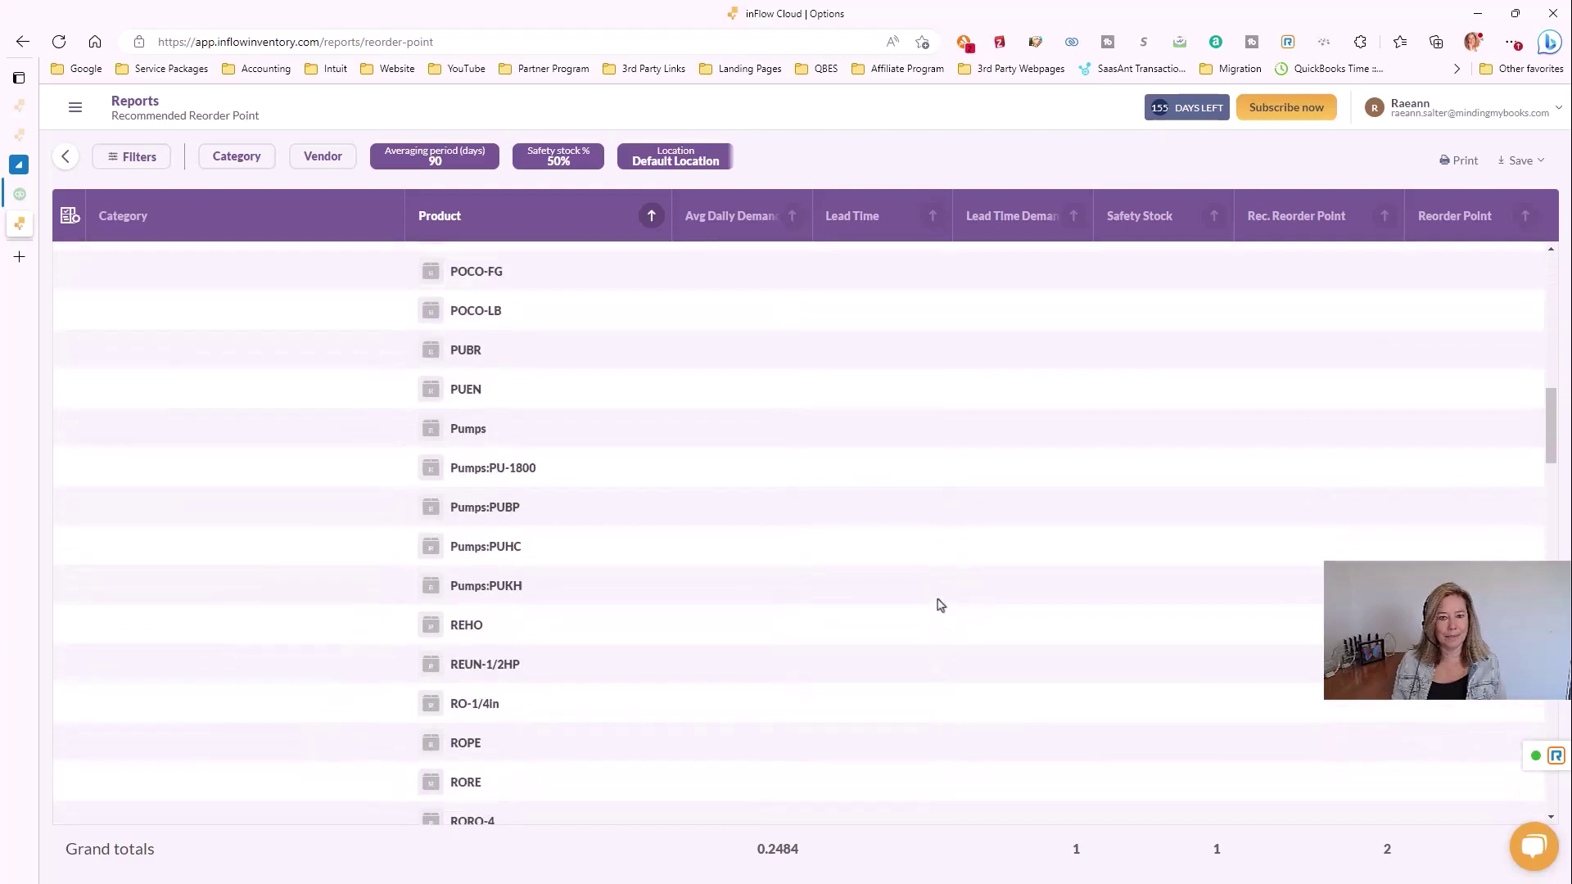
{"action": "scroll", "coordinate": [940, 605], "scroll_direction": "down", "scroll_amount": 11}
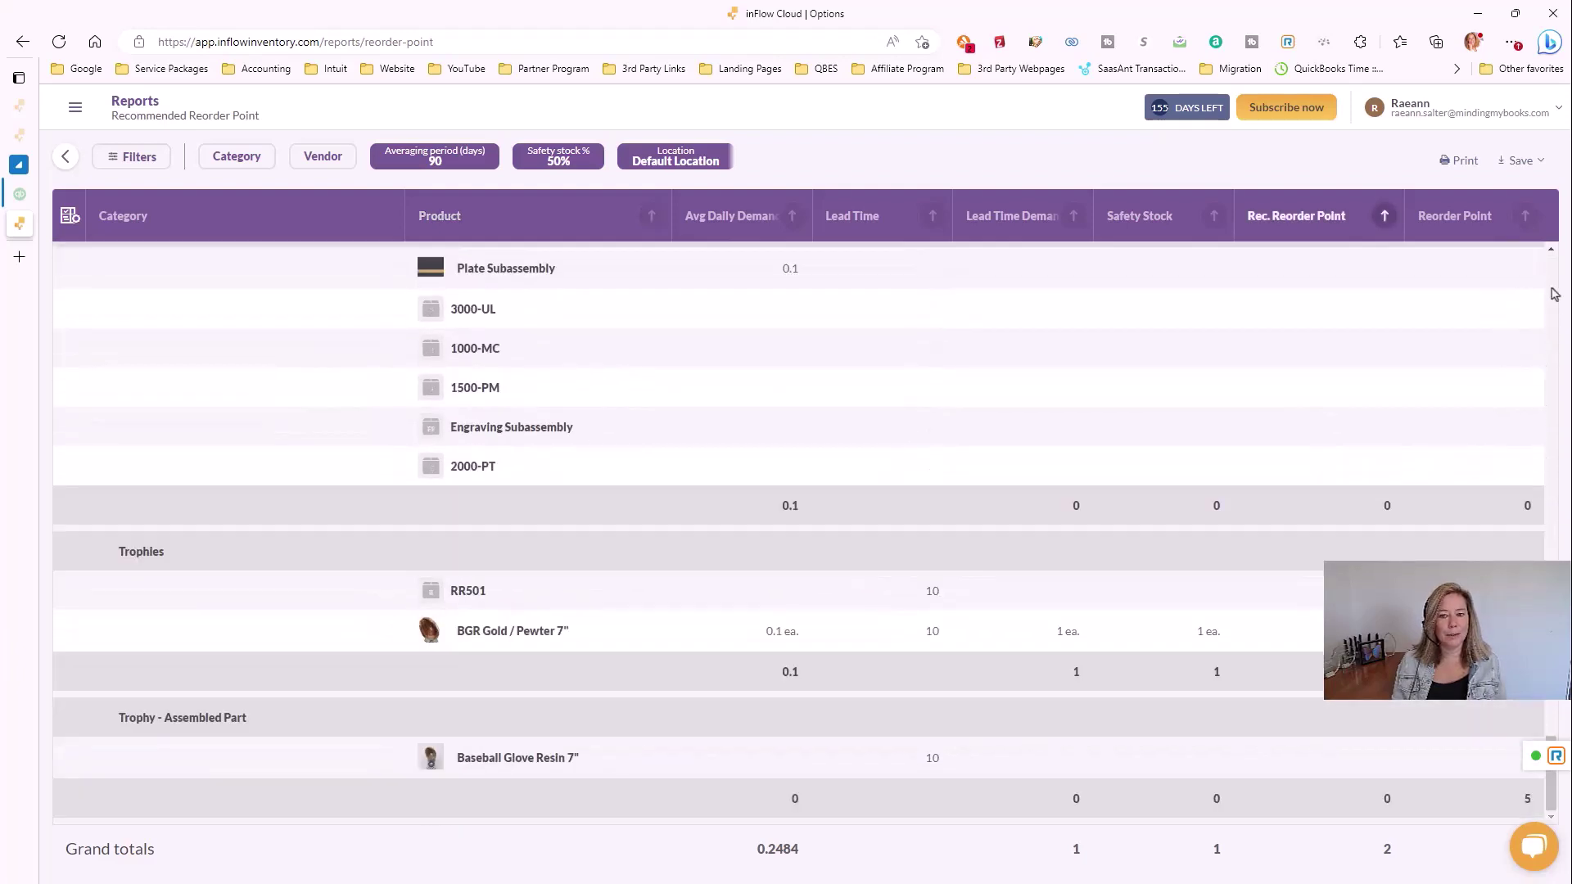
{"action": "left_click", "coordinate": [1525, 215]}
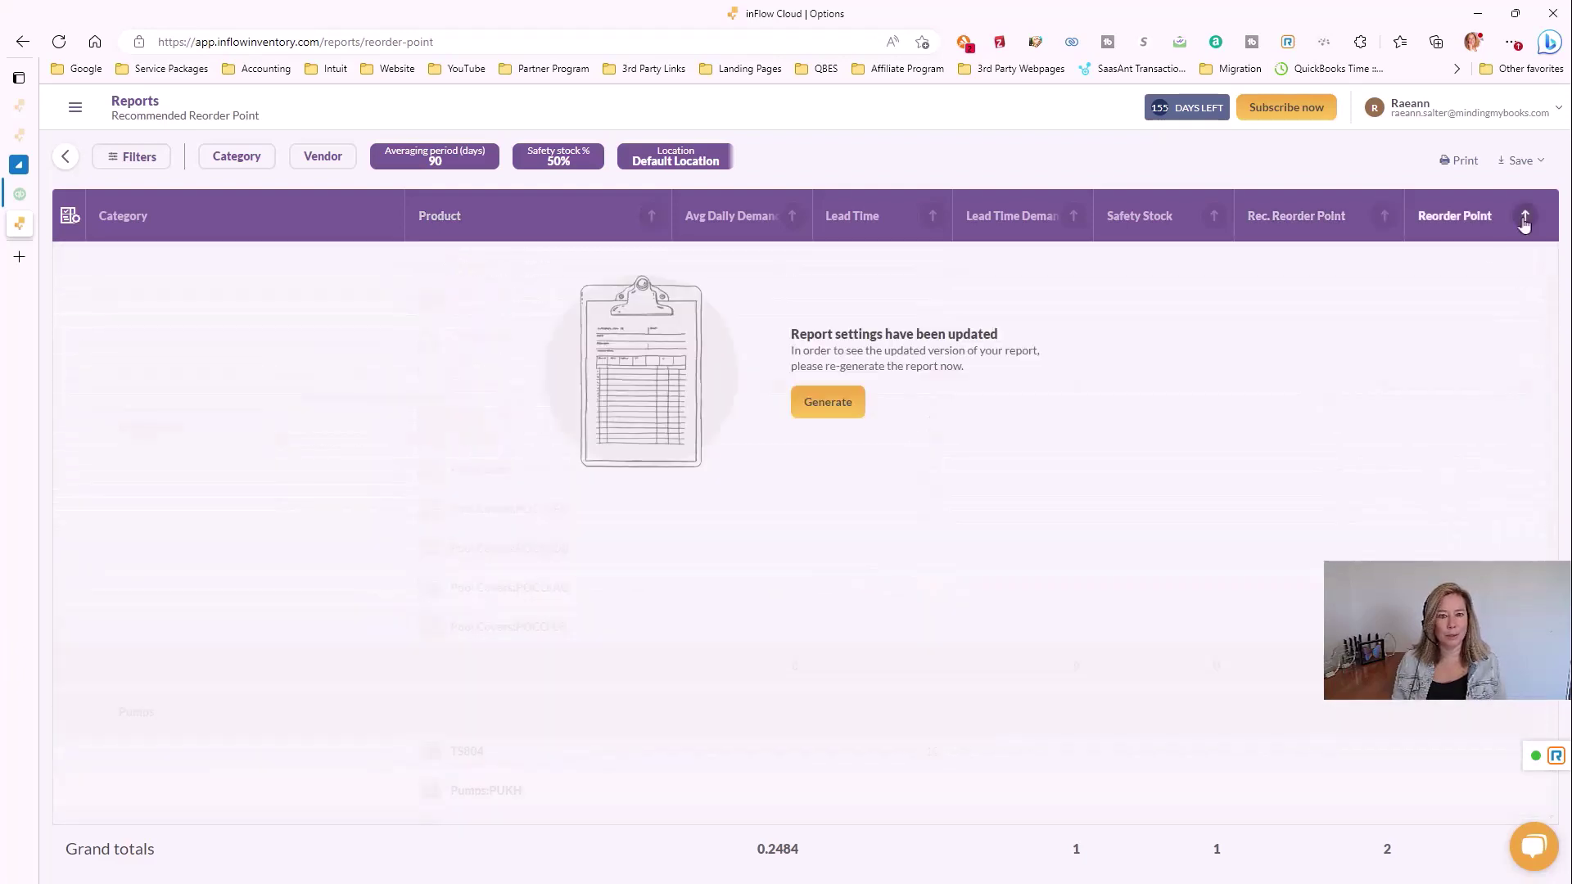
{"action": "left_click", "coordinate": [823, 402]}
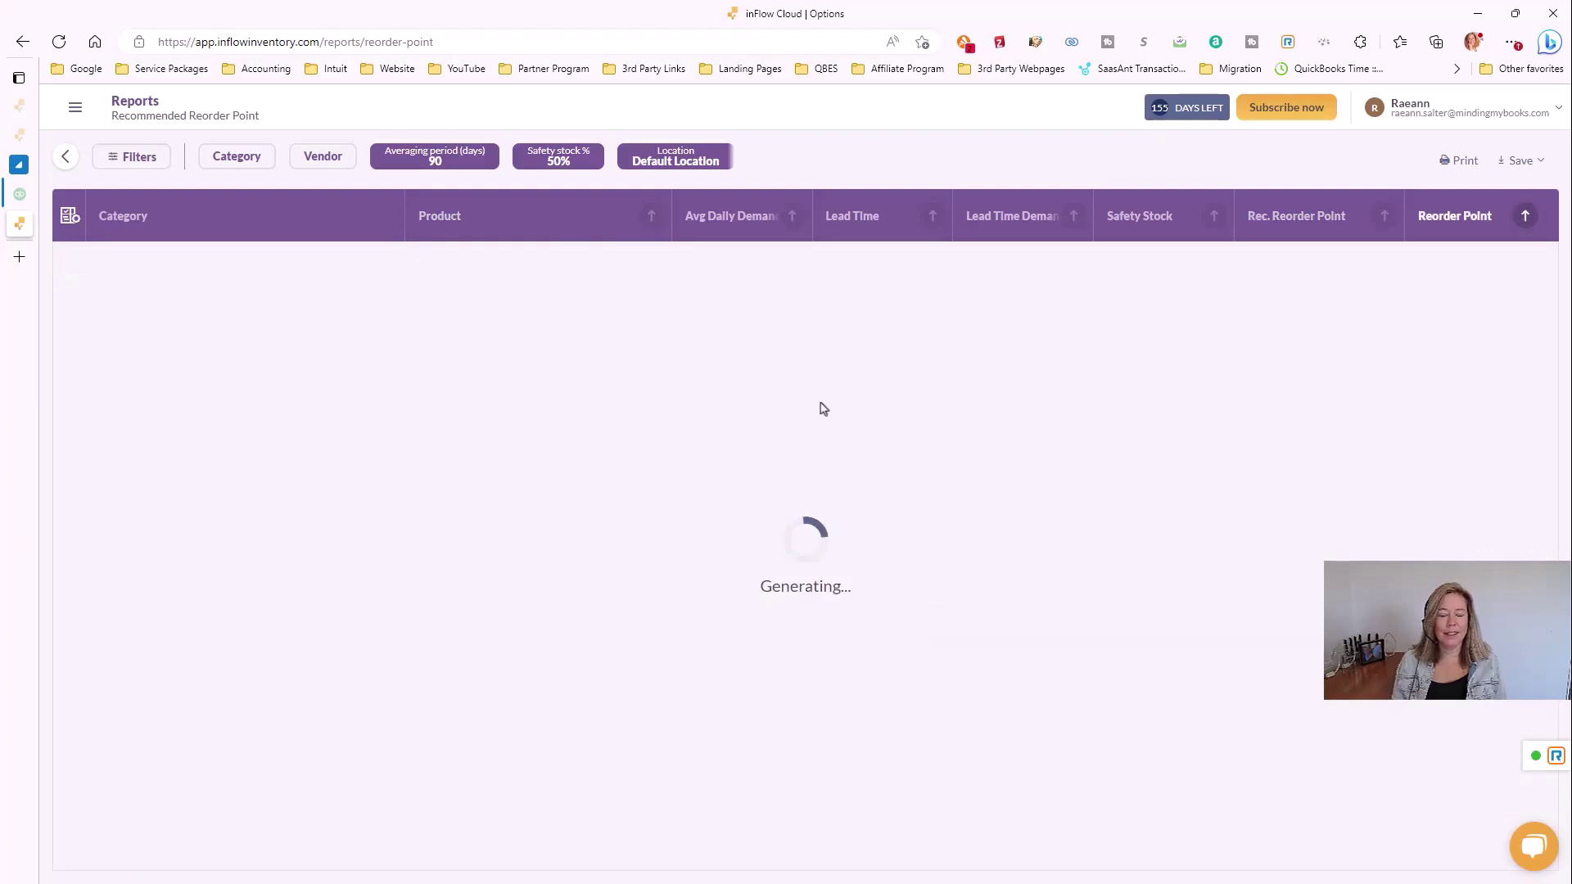
Step: Open the Stock Reordering Report from the reports list and review its available filters and the category filter
{"action": "left_click", "coordinate": [66, 157]}
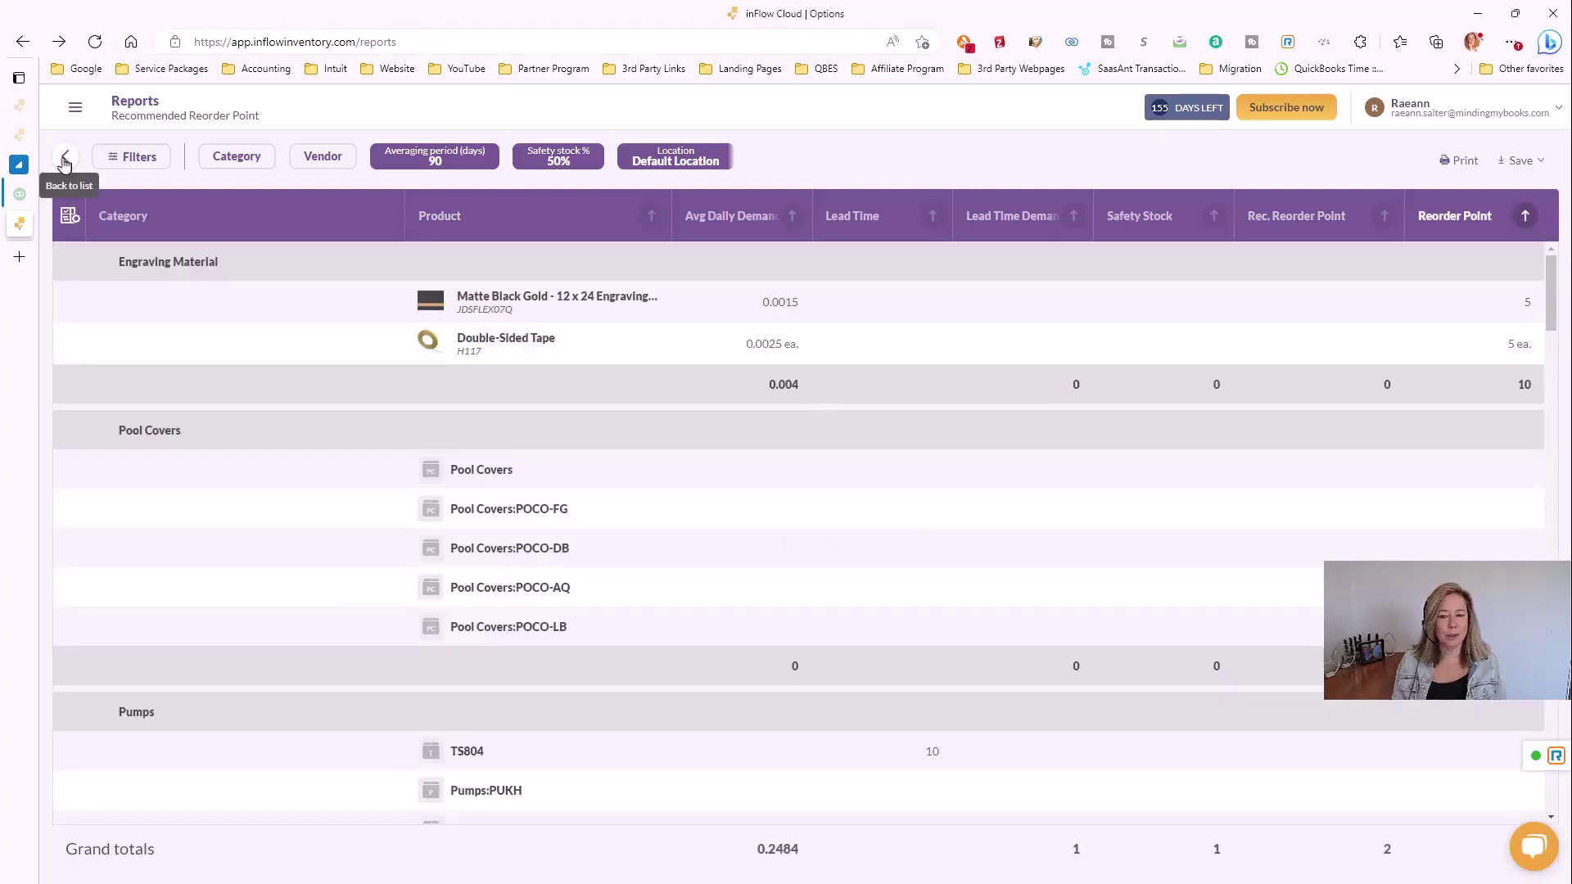
{"action": "left_click", "coordinate": [907, 591]}
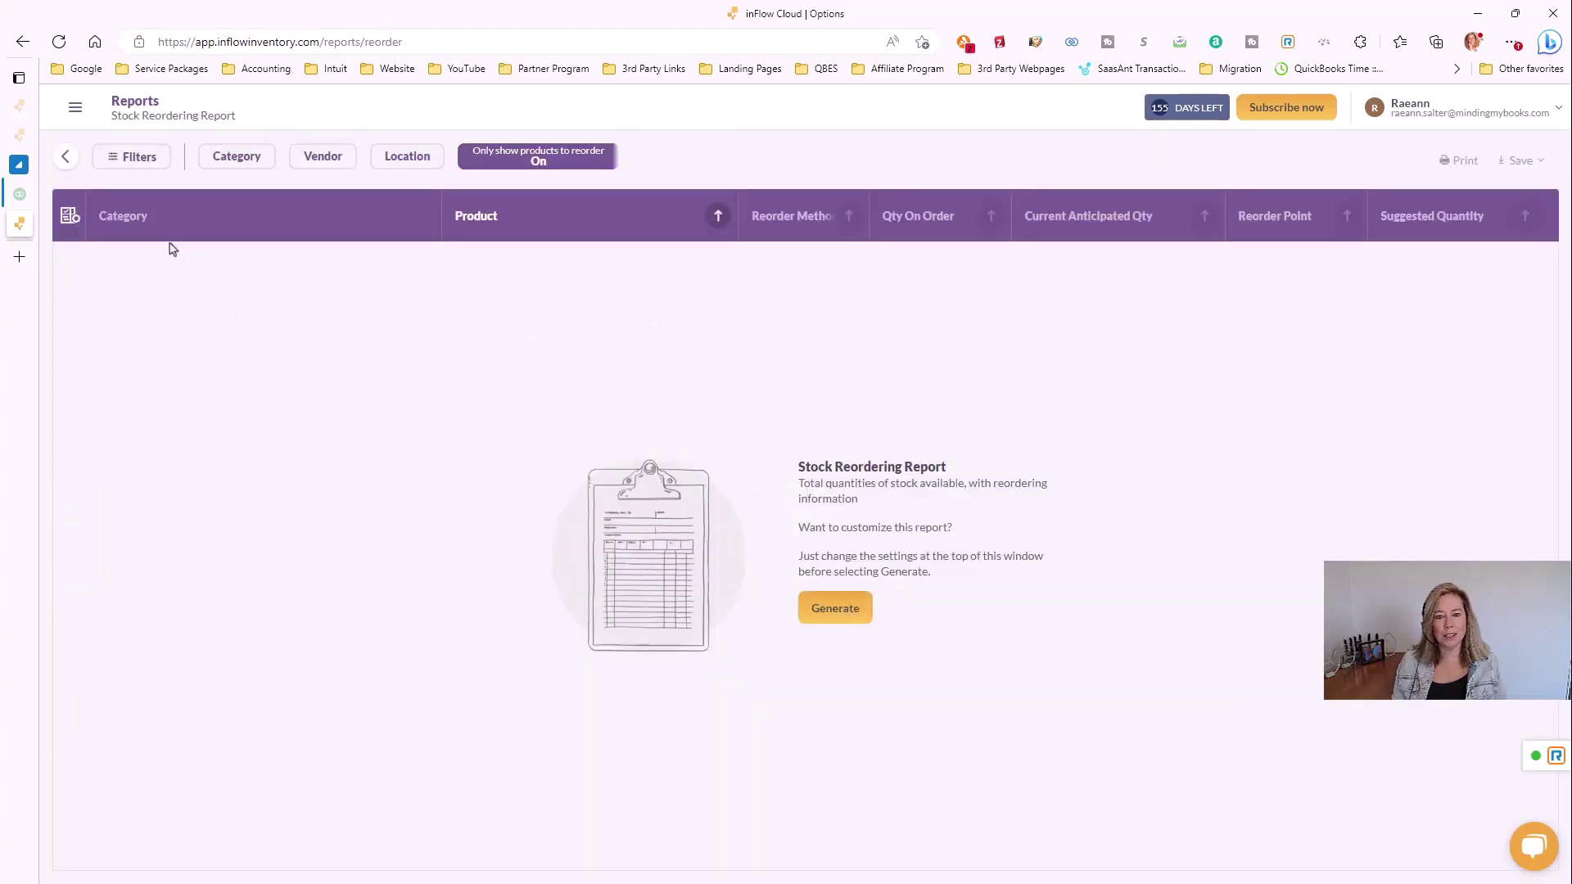
{"action": "left_click", "coordinate": [138, 160]}
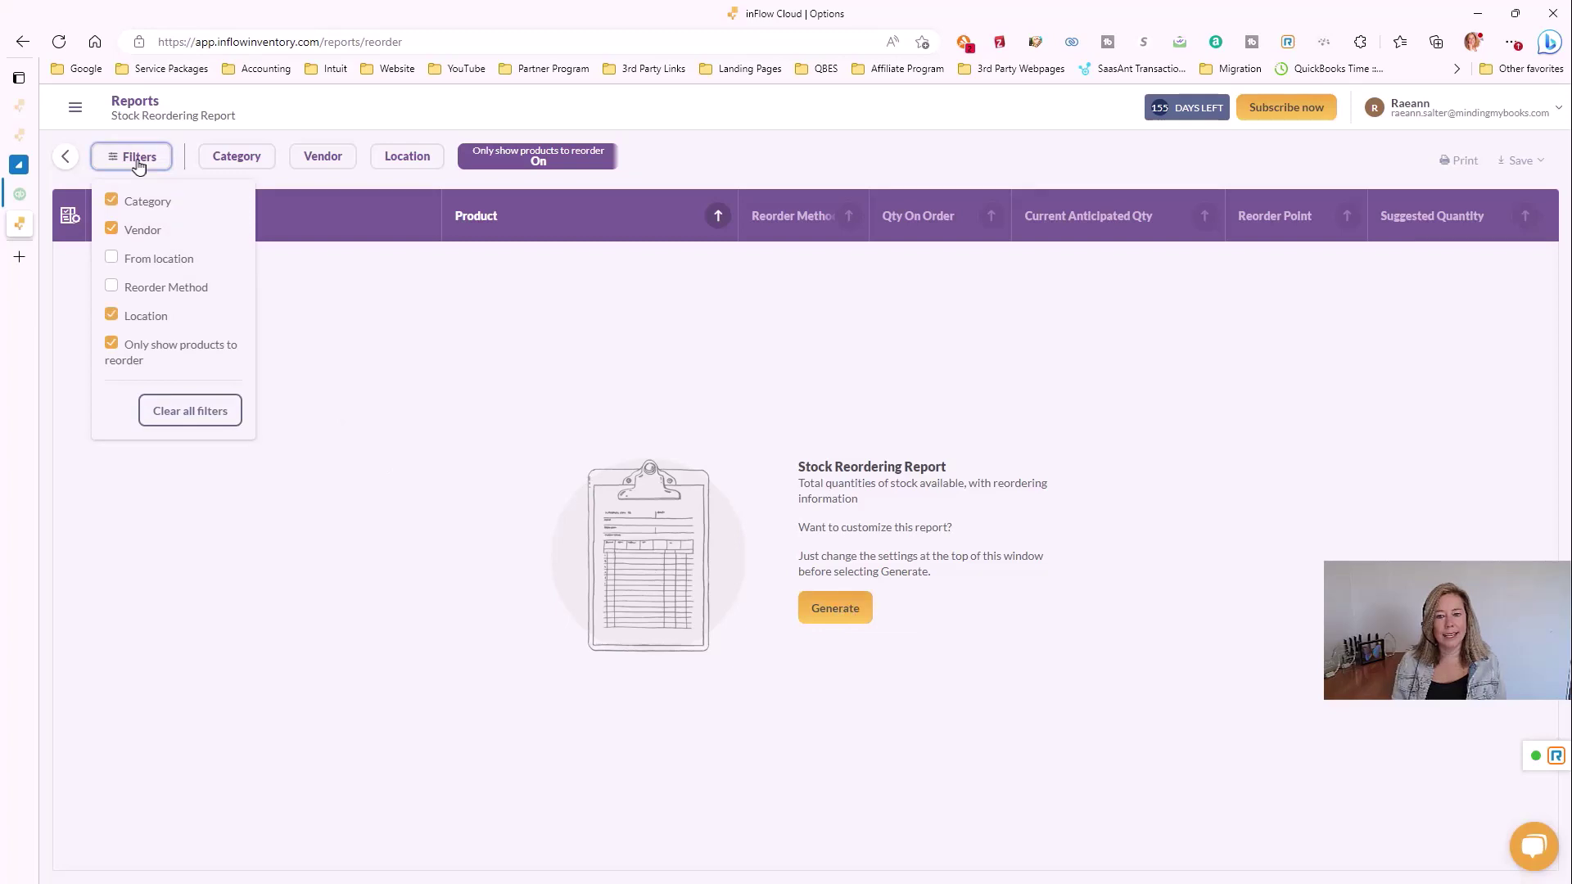
{"action": "left_click", "coordinate": [138, 163]}
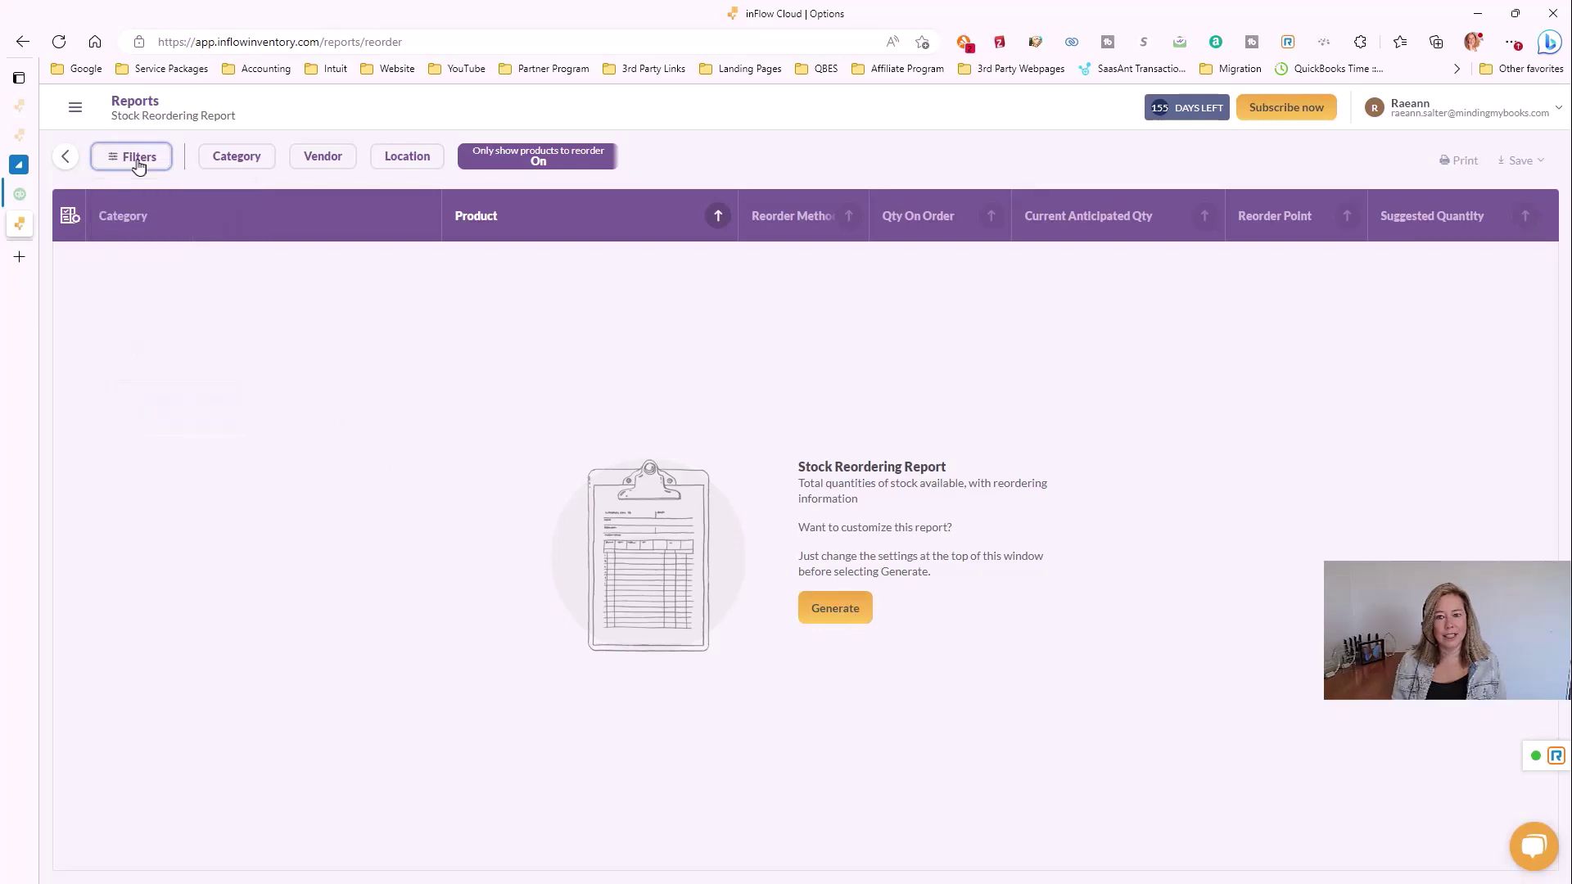
{"action": "left_click", "coordinate": [250, 166]}
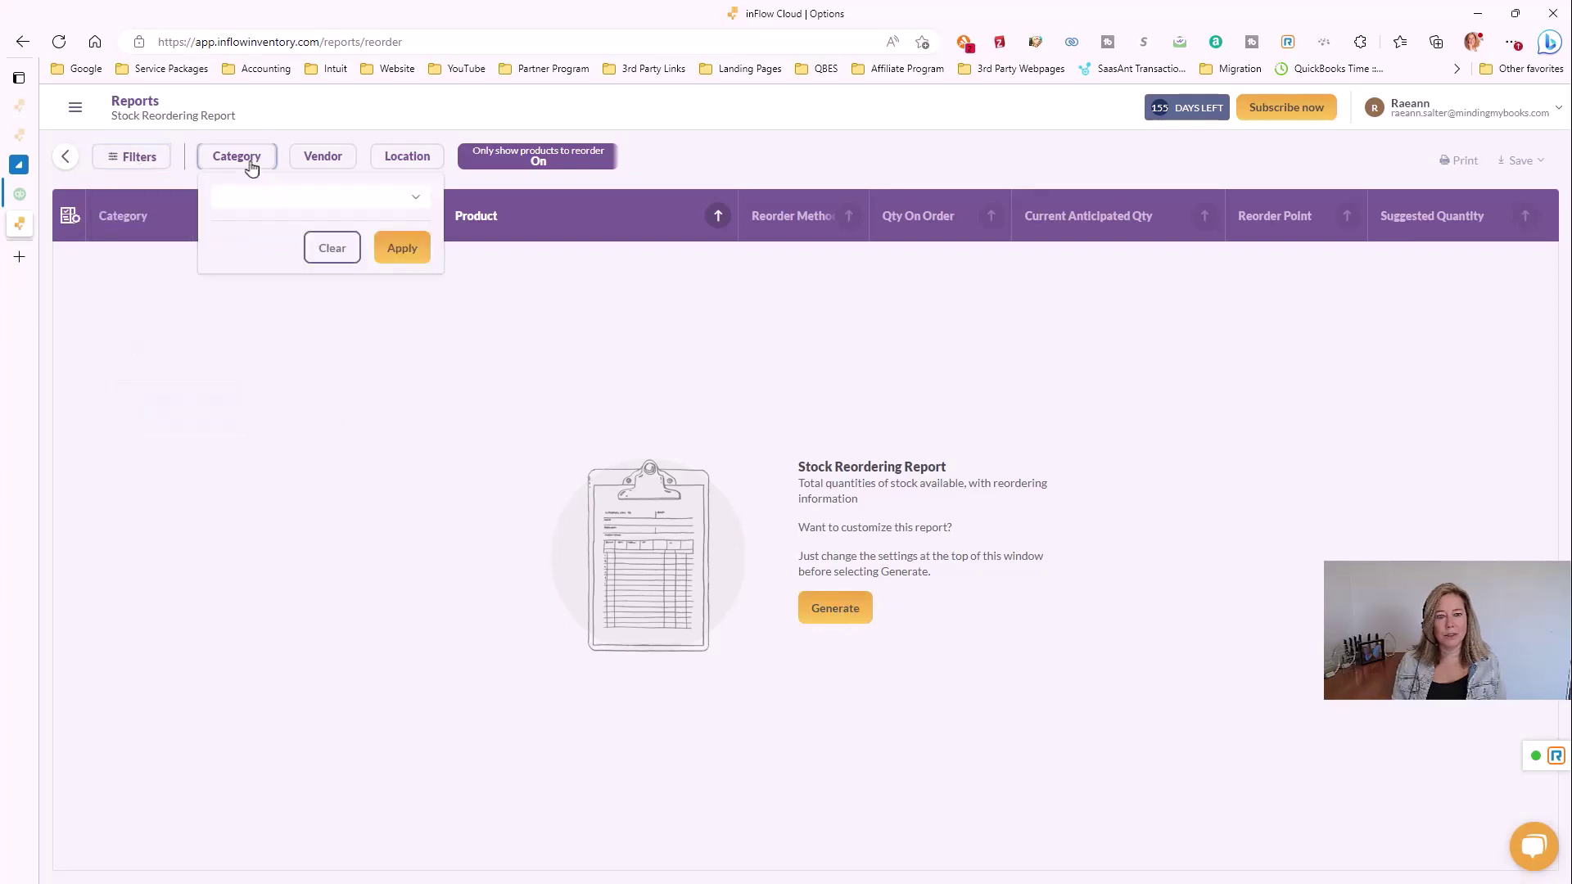
{"action": "left_click", "coordinate": [490, 280]}
Step: Filter the Stock Reordering Report to Default Location
{"action": "left_click", "coordinate": [414, 161]}
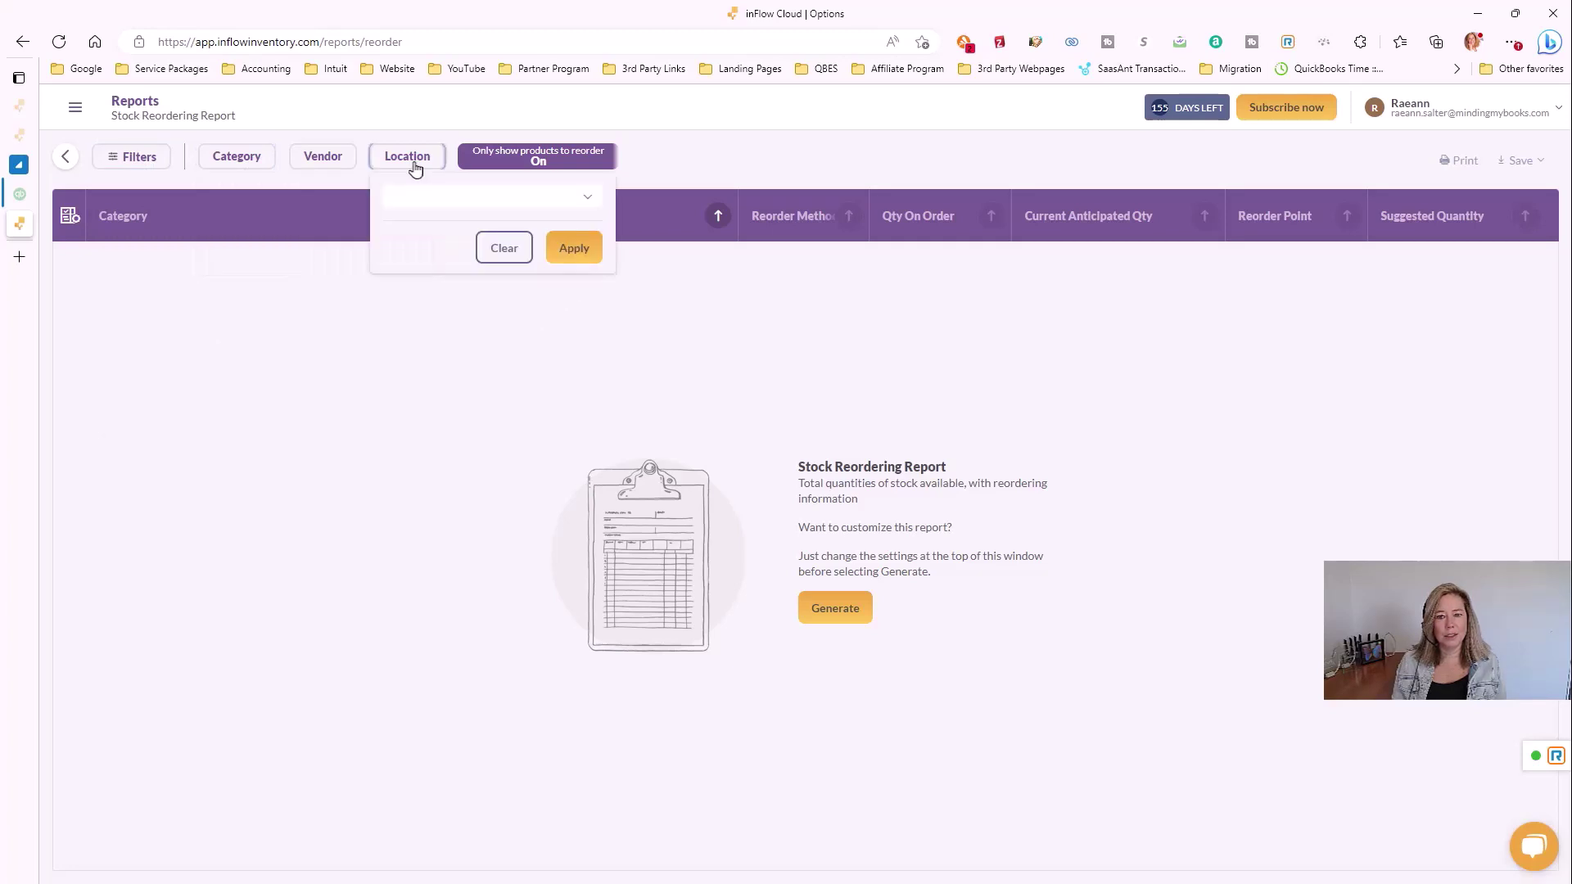
{"action": "left_click", "coordinate": [555, 200]}
{"action": "left_click", "coordinate": [491, 223]}
{"action": "left_click", "coordinate": [574, 248]}
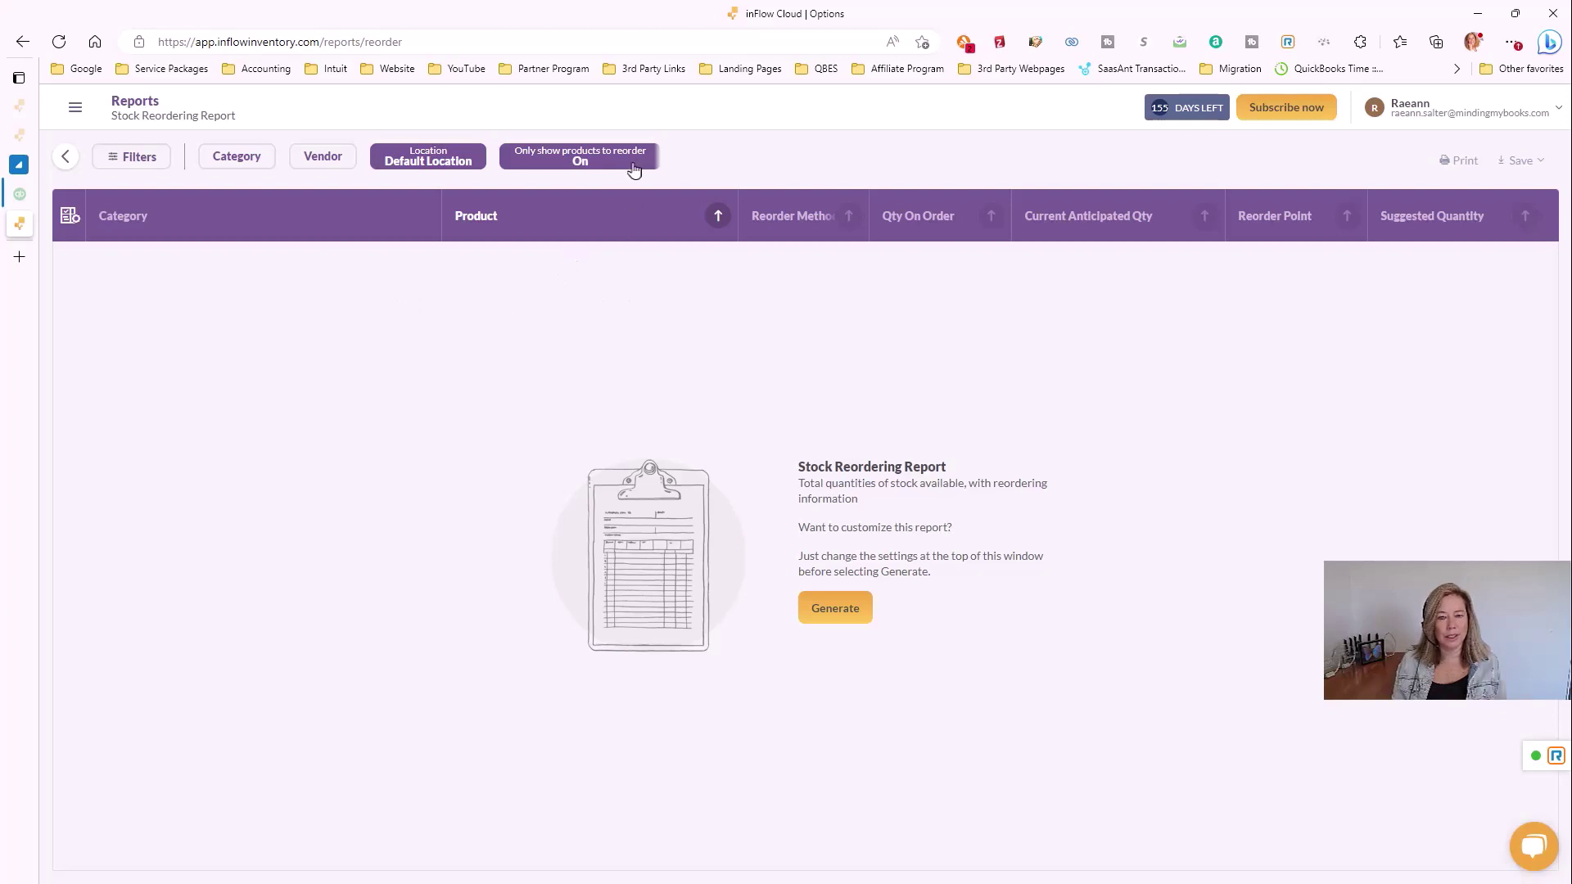
Step: Review the Stock Reordering Report's column and grouping options, keep it grouped by Category, and generate the report
{"action": "left_click", "coordinate": [69, 216]}
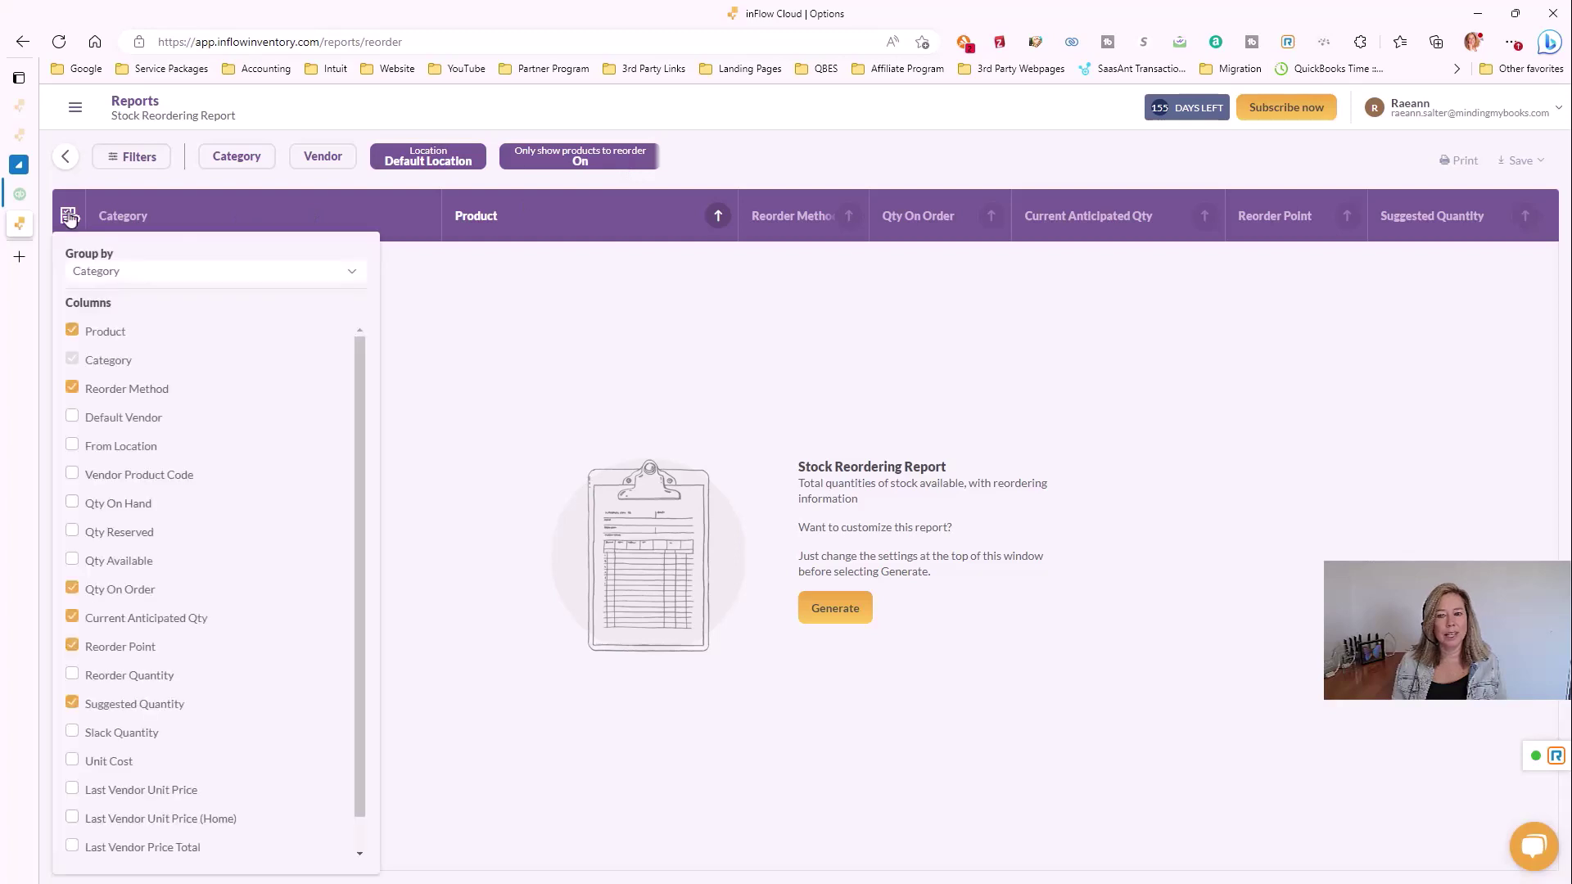
{"action": "left_click", "coordinate": [351, 274]}
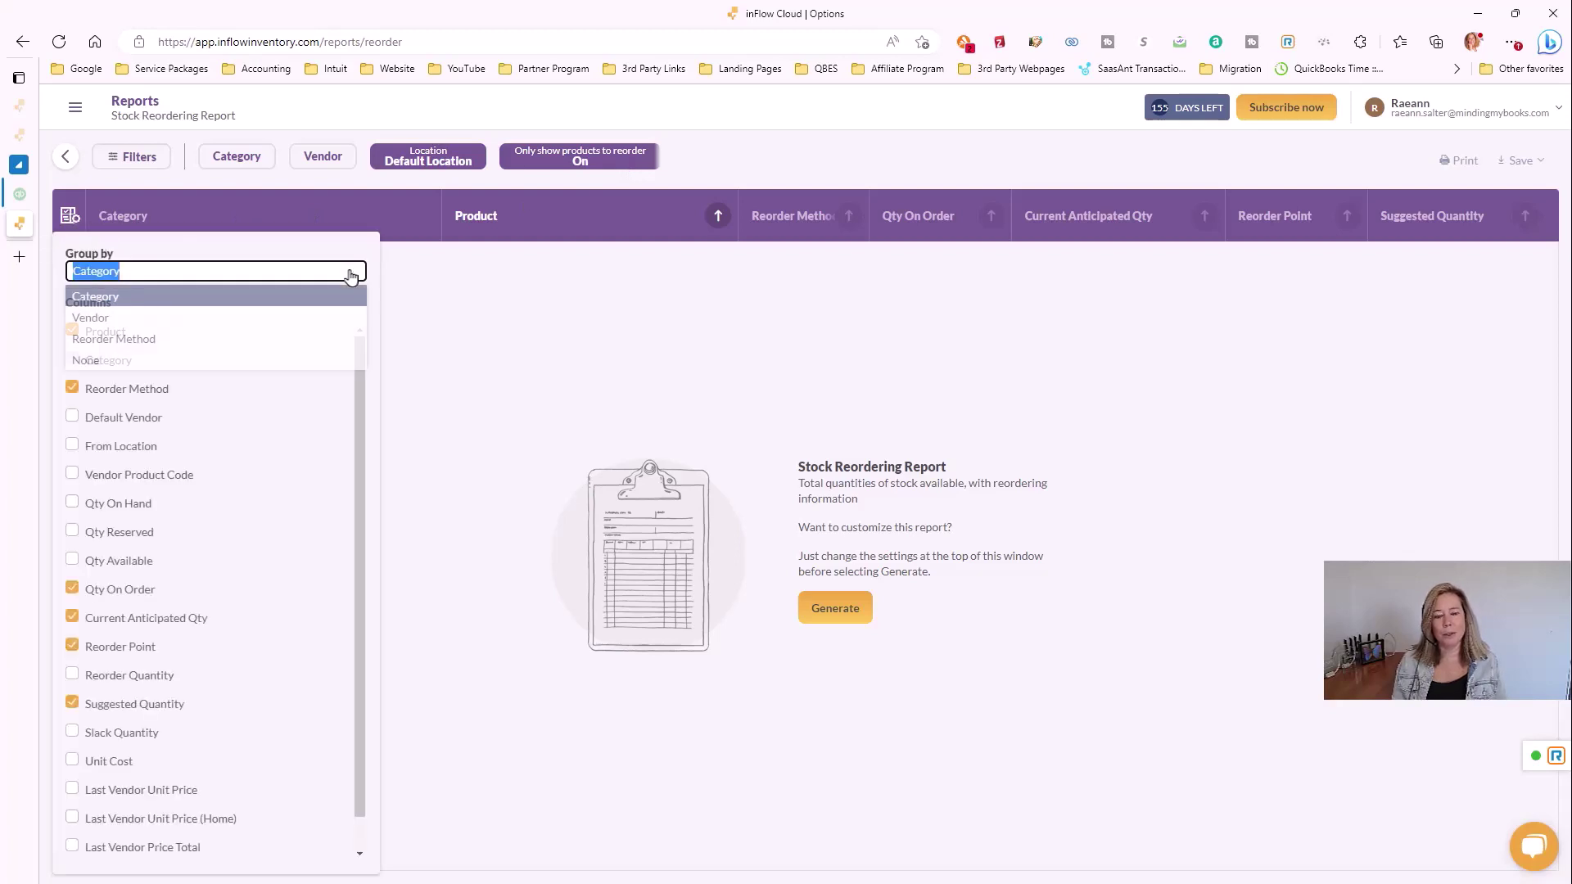
{"action": "left_click", "coordinate": [412, 301]}
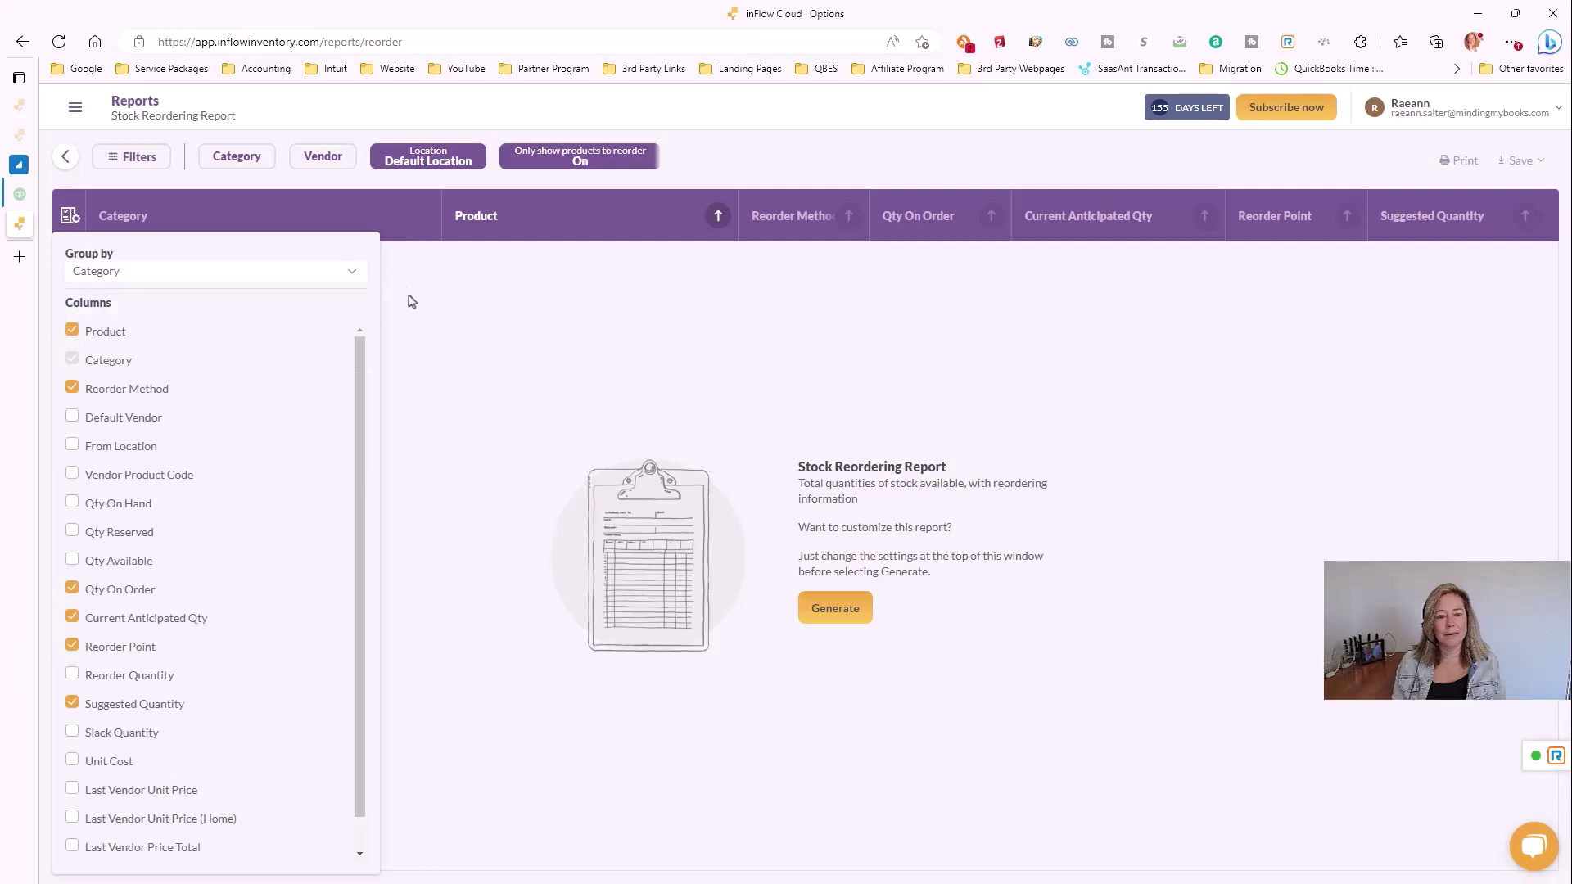
{"action": "left_click", "coordinate": [866, 612]}
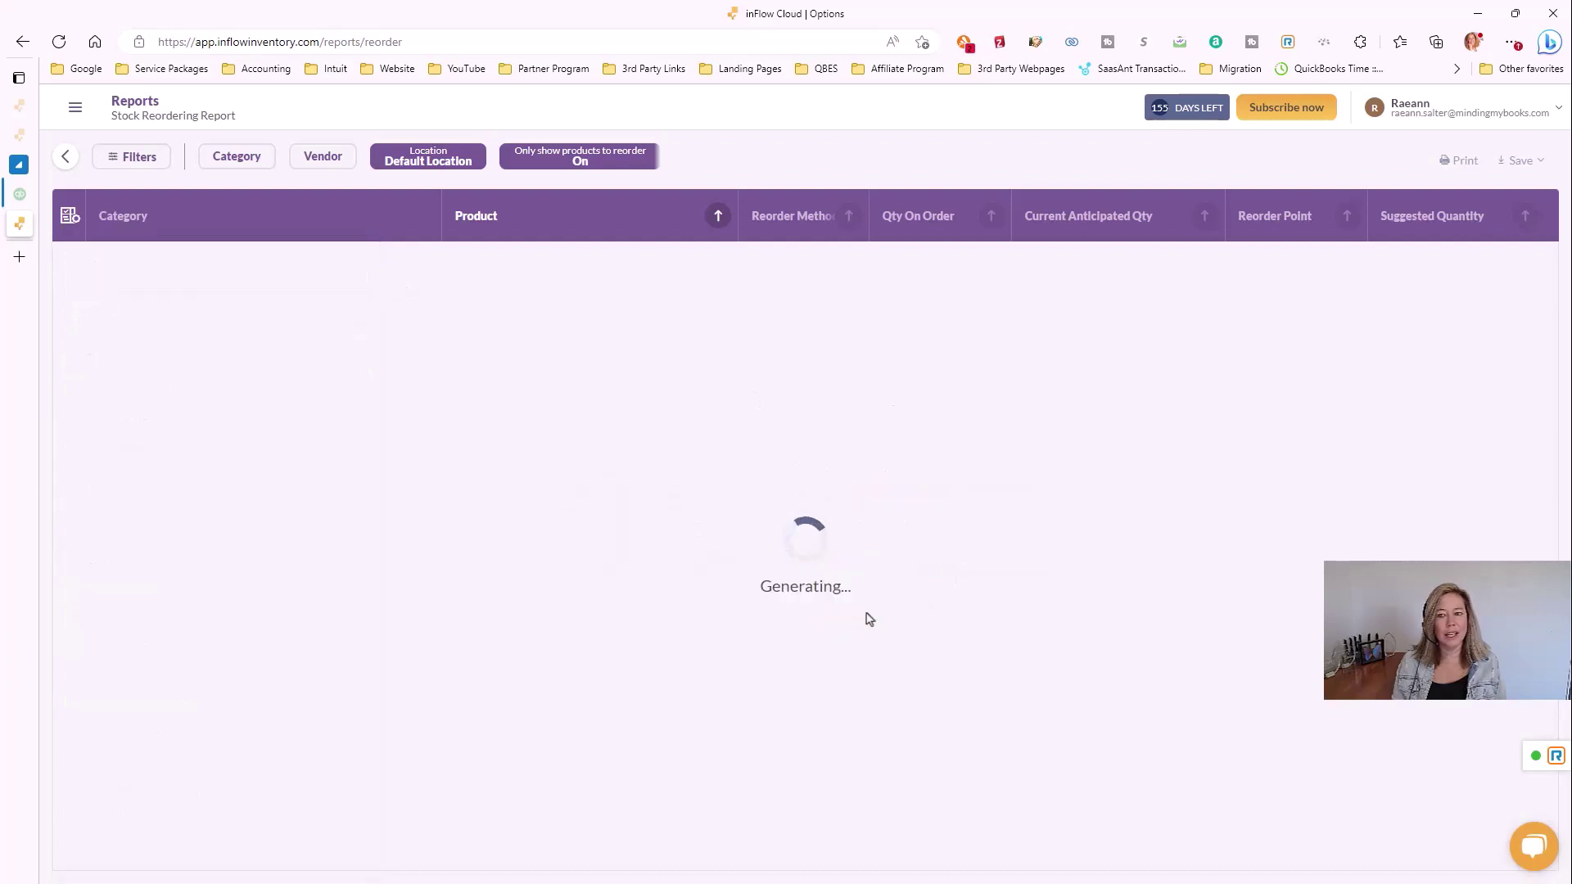